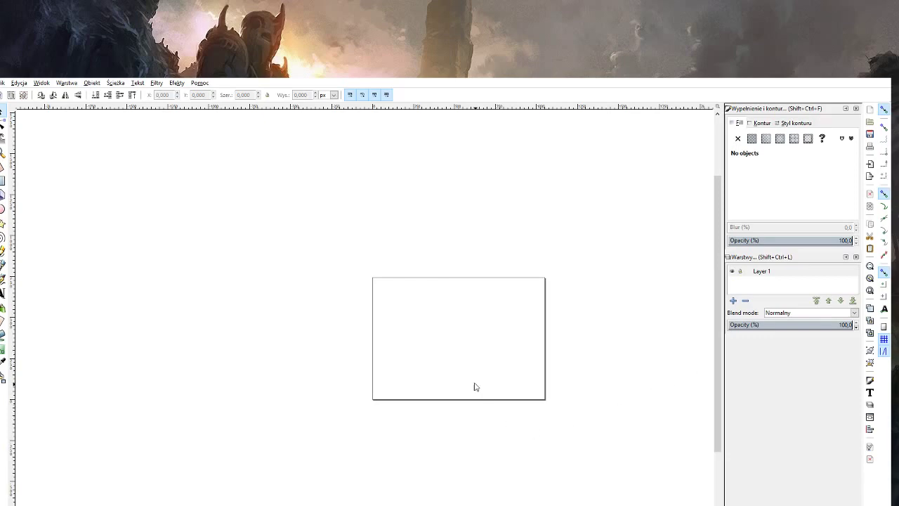
# Zoom in on the page and draw a solid black circle near its upper middle.
pyautogui.press('z')
pyautogui.click(466, 346)
pyautogui.click(513, 332)
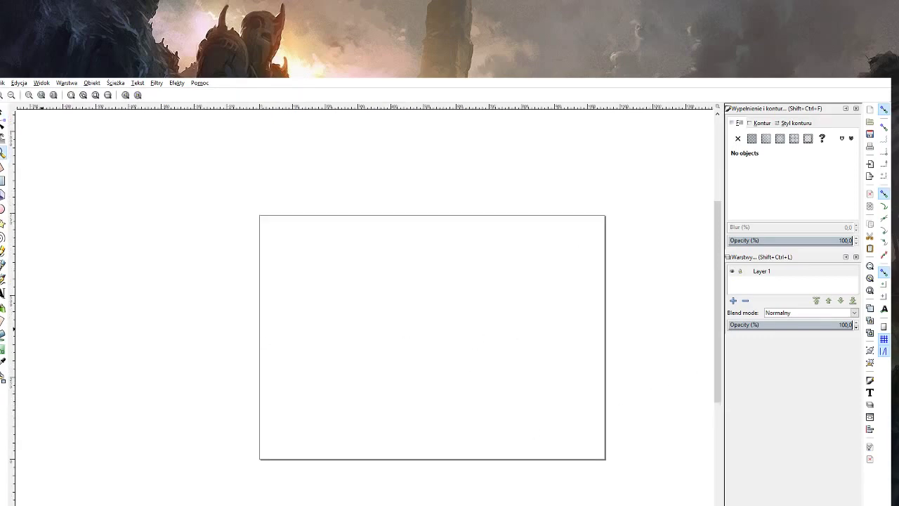
pyautogui.press('e')
pyautogui.moveTo(354, 260); pyautogui.dragTo(471, 359)
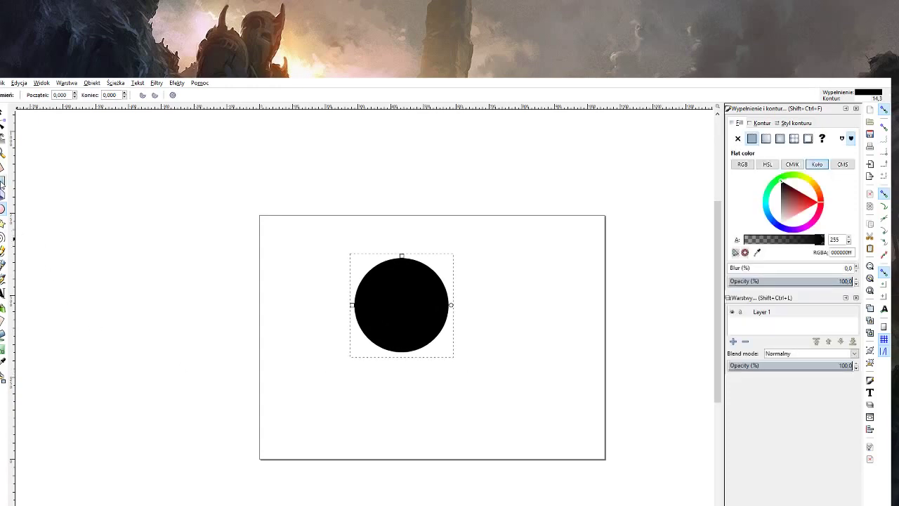
# Draw a rectangle over the circle's lower half and make its corners sharp.
pyautogui.click(2, 181)
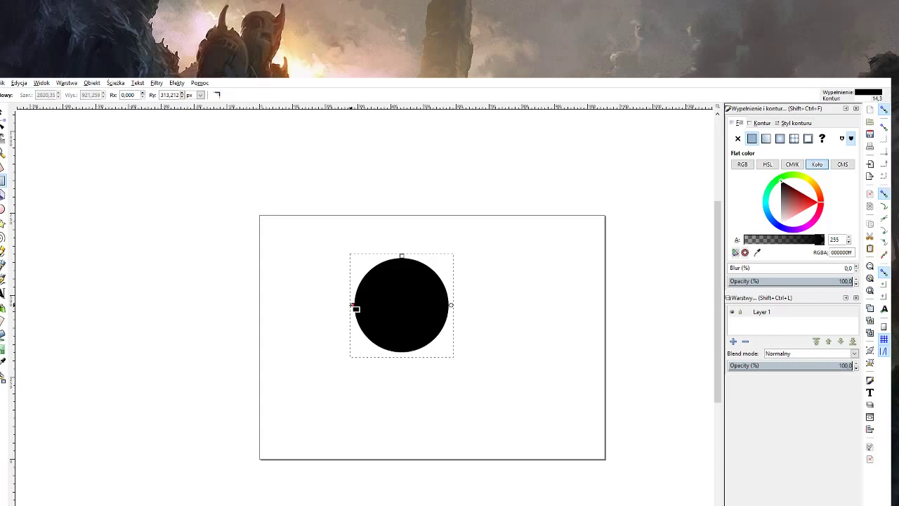
pyautogui.moveTo(352, 305); pyautogui.dragTo(383, 305)
pyautogui.moveTo(379, 346); pyautogui.dragTo(353, 338)
pyautogui.moveTo(362, 304); pyautogui.dragTo(453, 413)
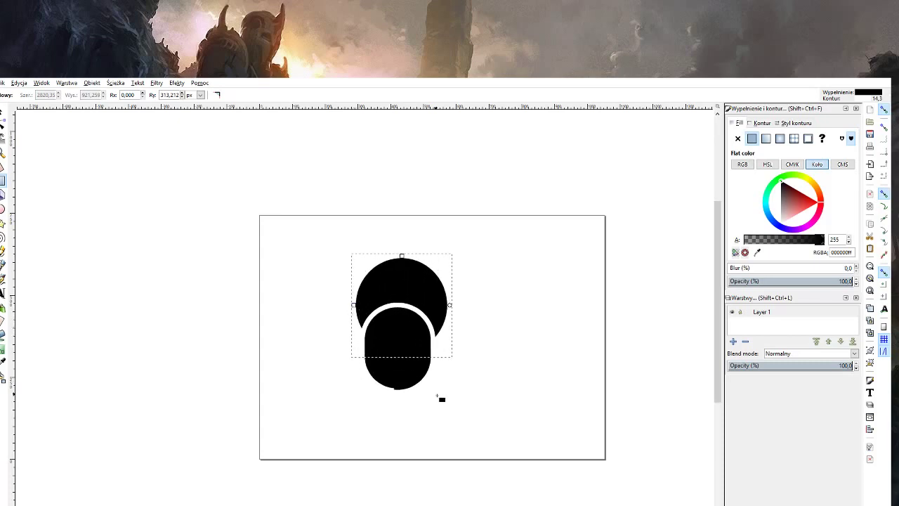
pyautogui.click(3, 127)
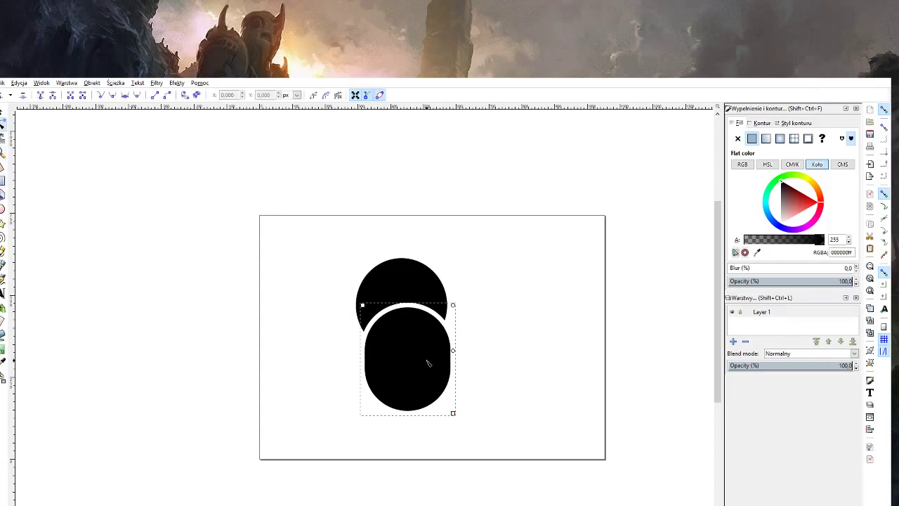
pyautogui.moveTo(453, 352); pyautogui.dragTo(453, 304)
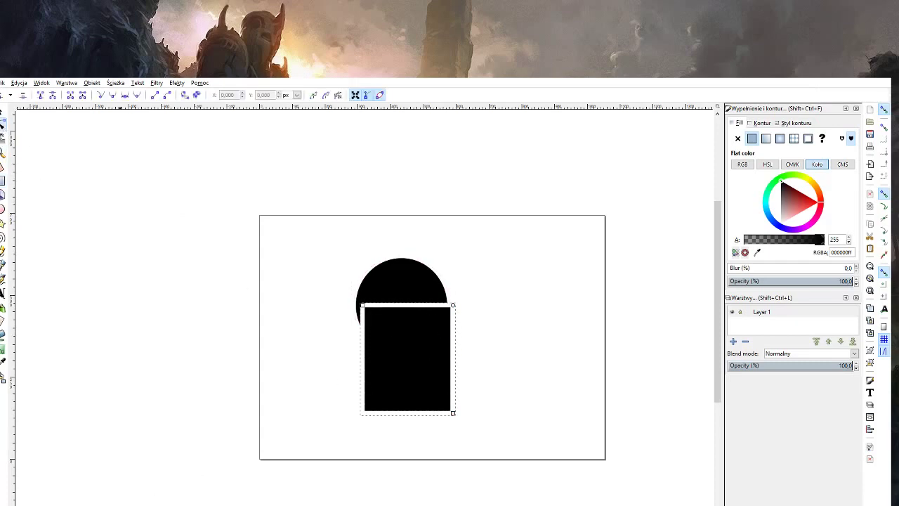
# Move the rectangle under the circle, widen it to the circle's width, and shorten it.
pyautogui.press('s')
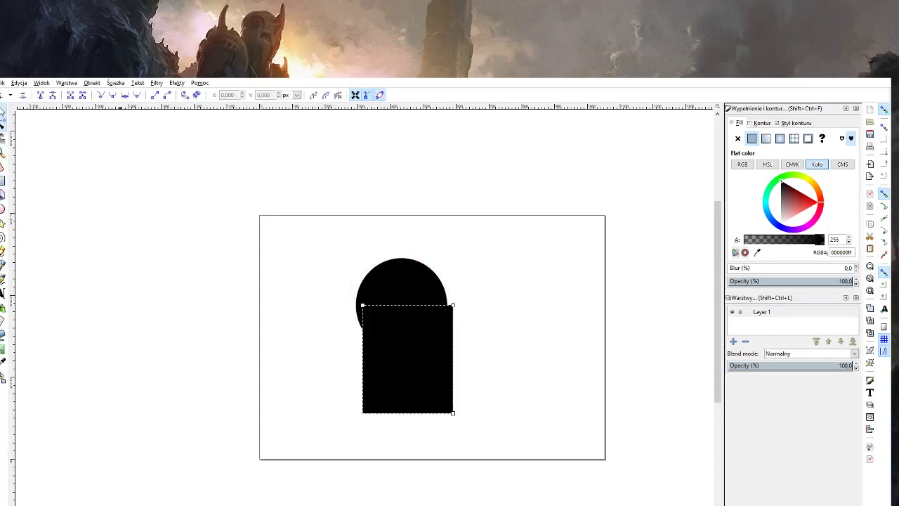
pyautogui.click(402, 287)
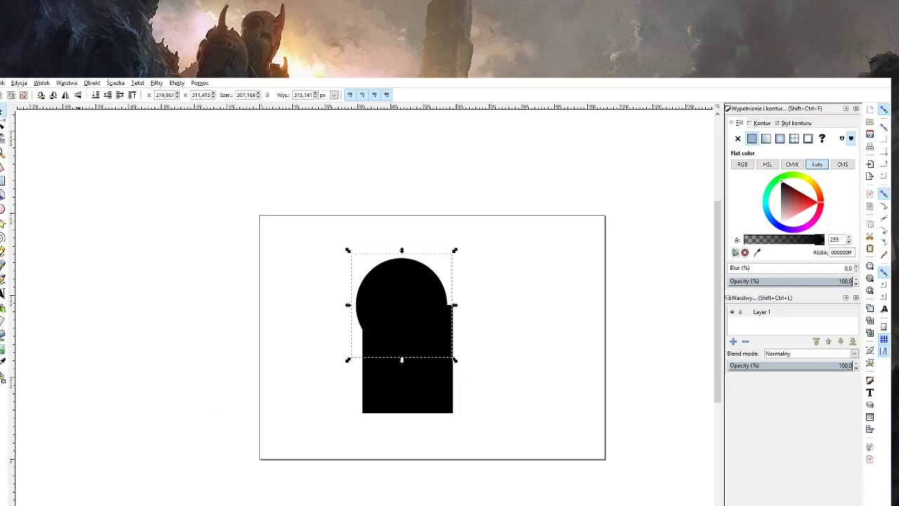
pyautogui.moveTo(416, 411); pyautogui.dragTo(404, 410)
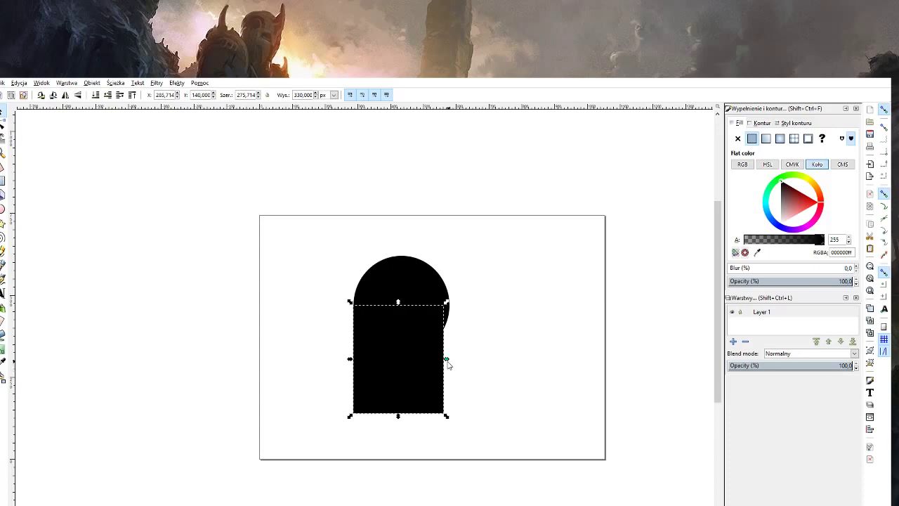
pyautogui.moveTo(447, 361); pyautogui.dragTo(453, 361)
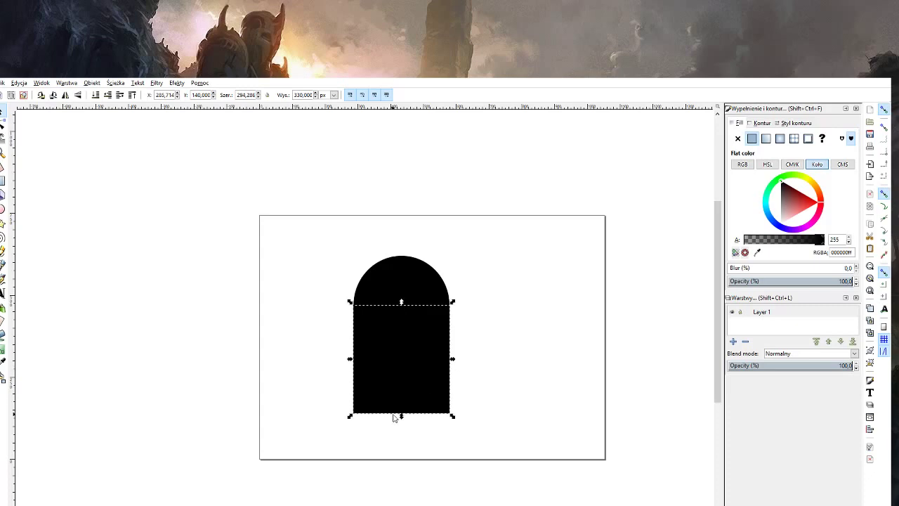
pyautogui.moveTo(401, 417); pyautogui.dragTo(411, 375)
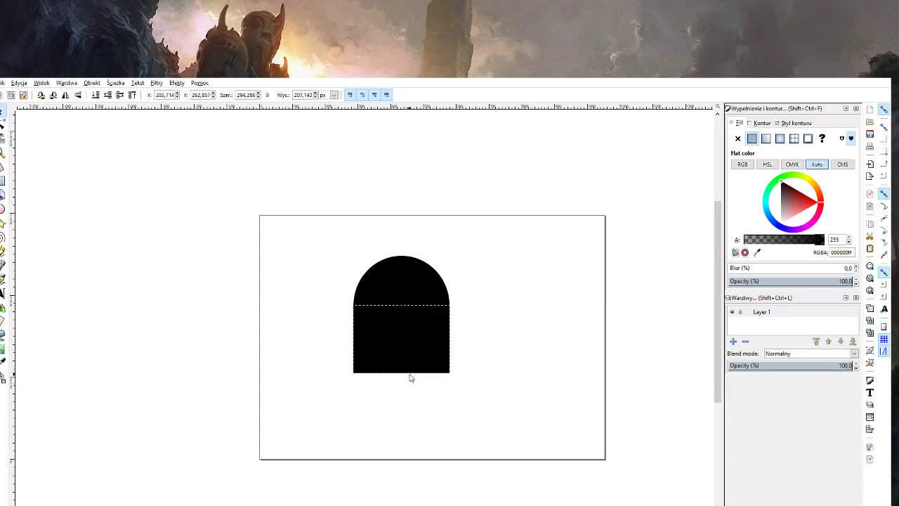
pyautogui.click(486, 346)
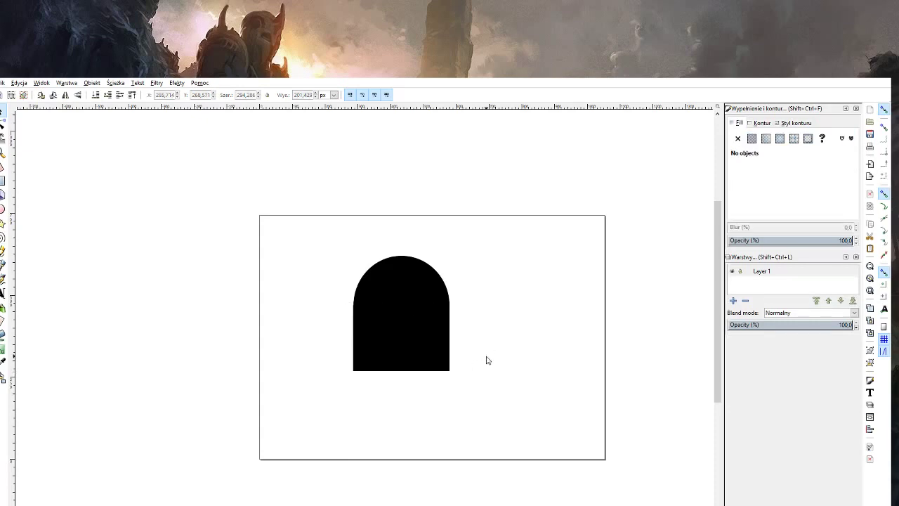
# Zoom in and nudge the rectangle to 292.265 px wide, its sides flush with the circle.
pyautogui.press('z')
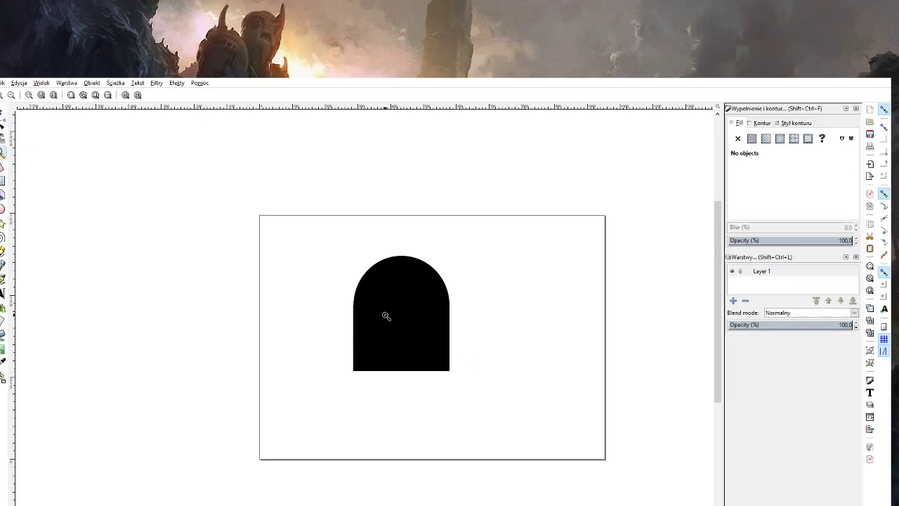
pyautogui.click(387, 312)
pyautogui.click(3, 114)
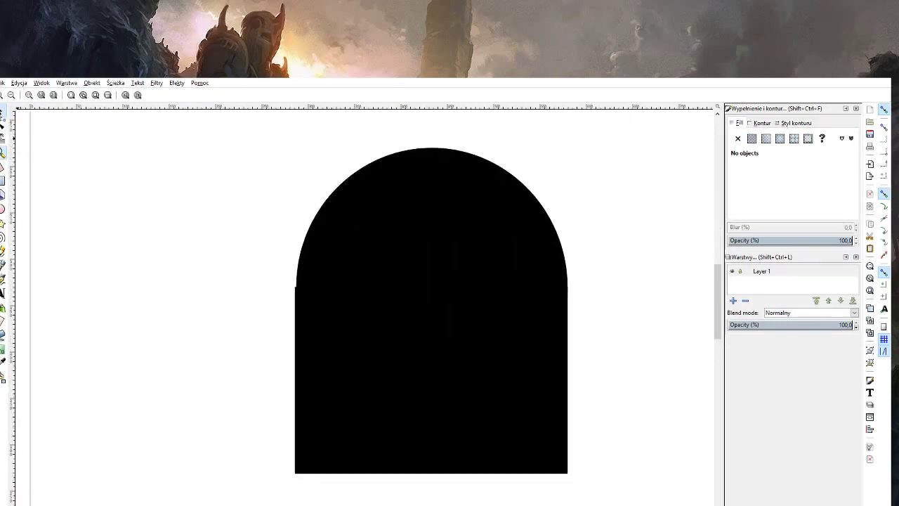
pyautogui.click(300, 383)
pyautogui.moveTo(292, 382); pyautogui.dragTo(294, 382)
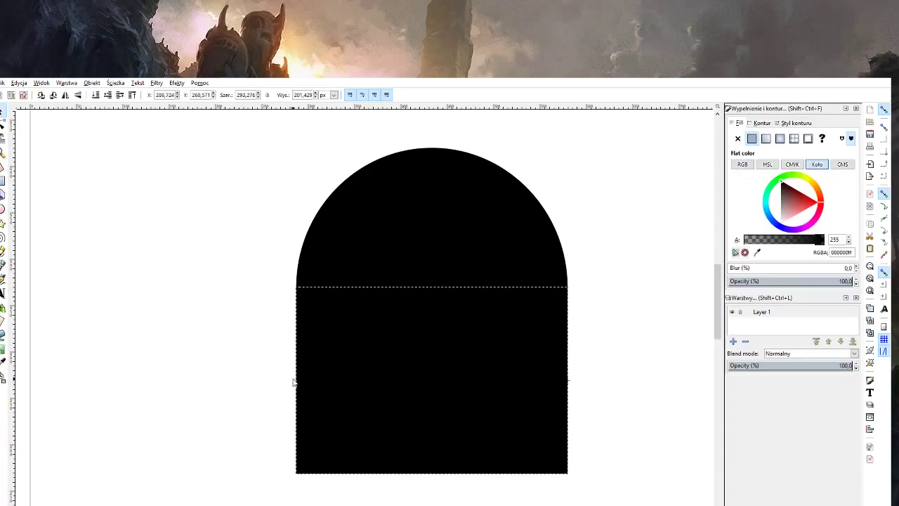
pyautogui.click(260, 391)
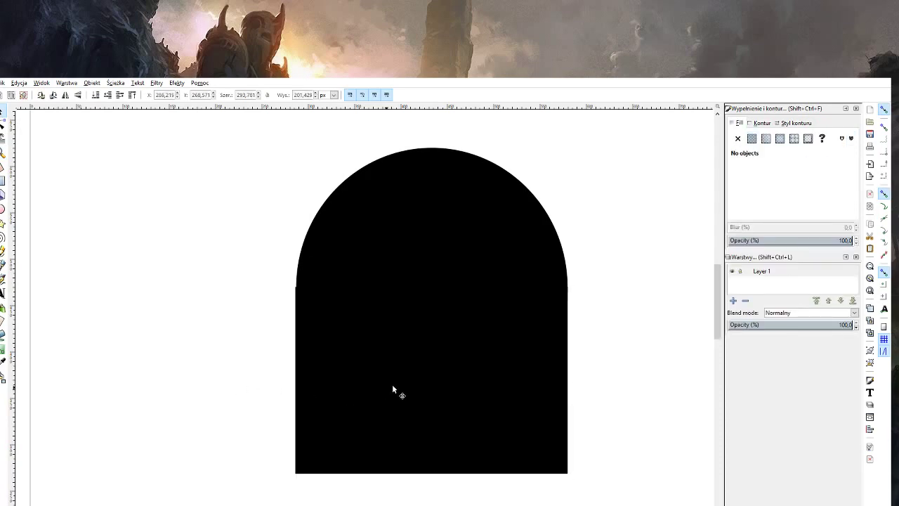
pyautogui.click(317, 356)
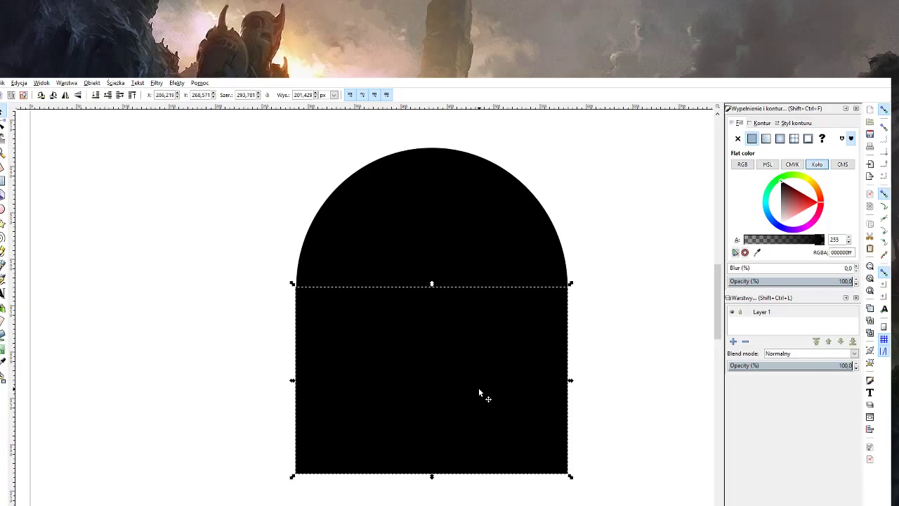
pyautogui.moveTo(480, 387); pyautogui.dragTo(443, 383)
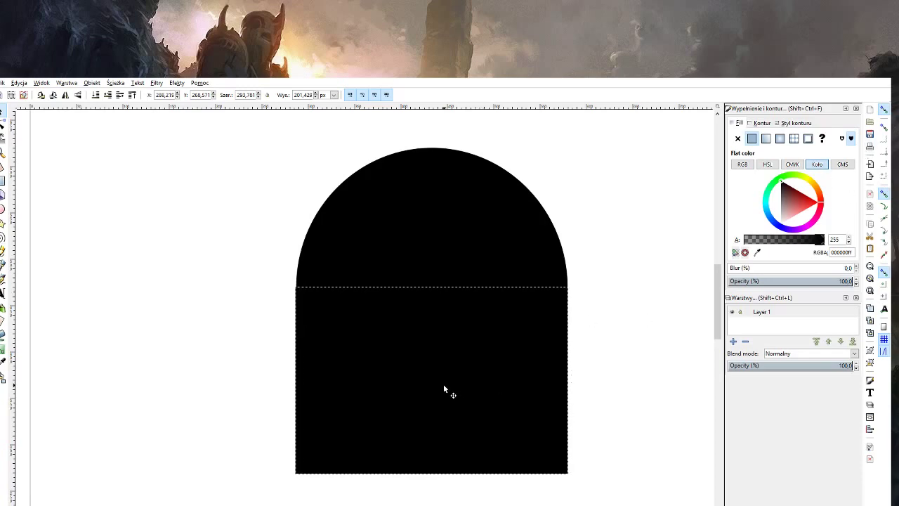
pyautogui.click(622, 367)
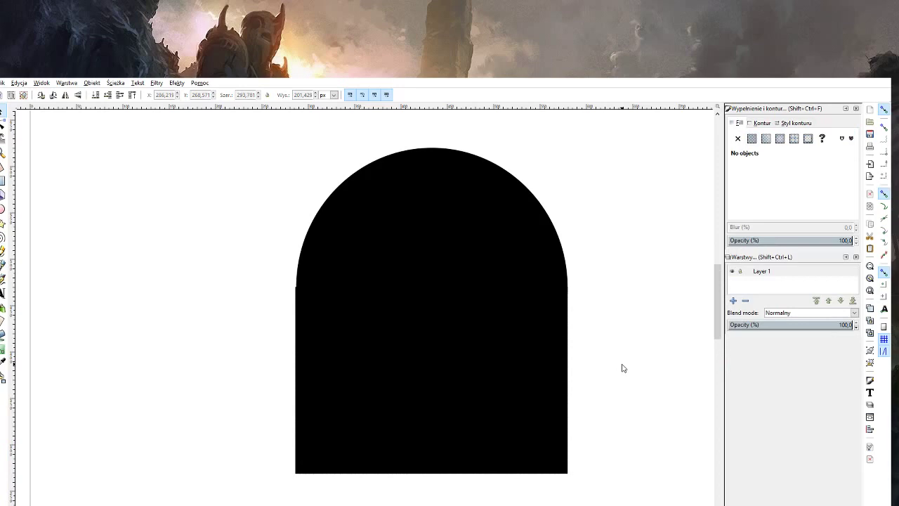
pyautogui.click(336, 374)
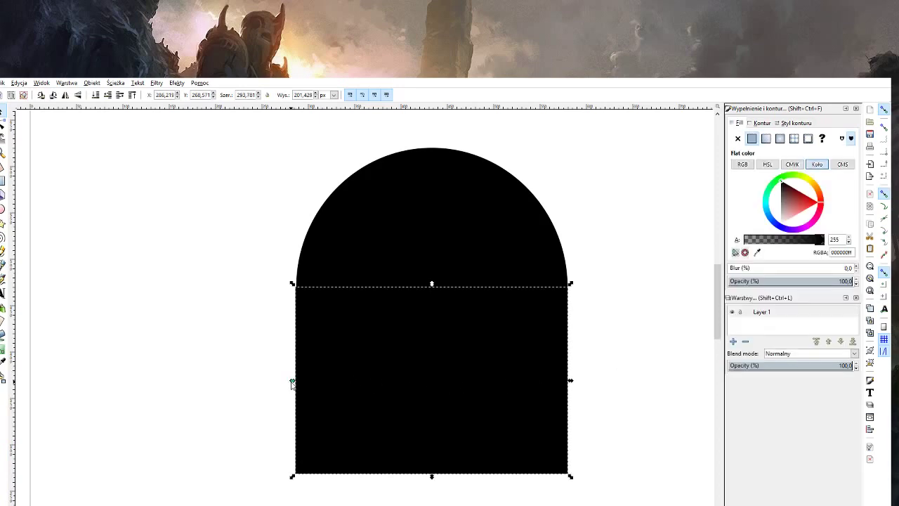
pyautogui.moveTo(292, 383); pyautogui.dragTo(293, 384)
pyautogui.click(257, 390)
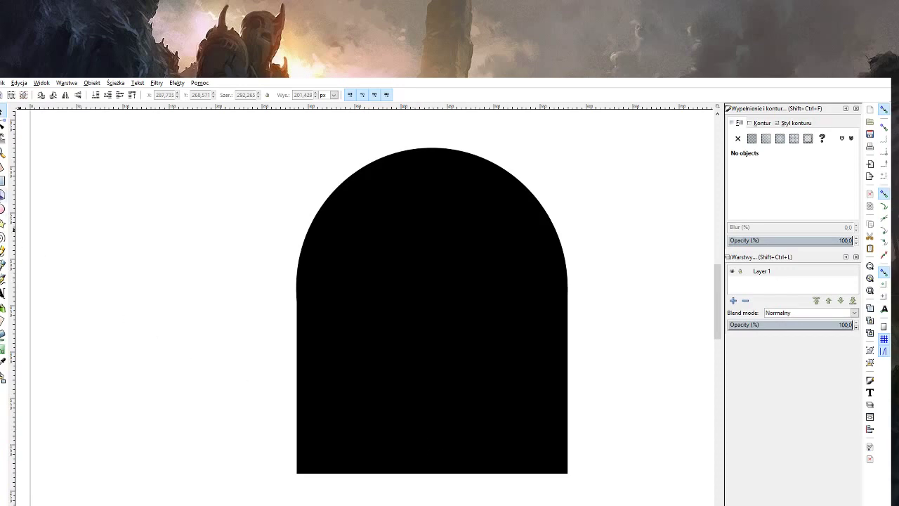
# Draw a closed triangle path below the body's bottom-left corner.
pyautogui.click(2, 267)
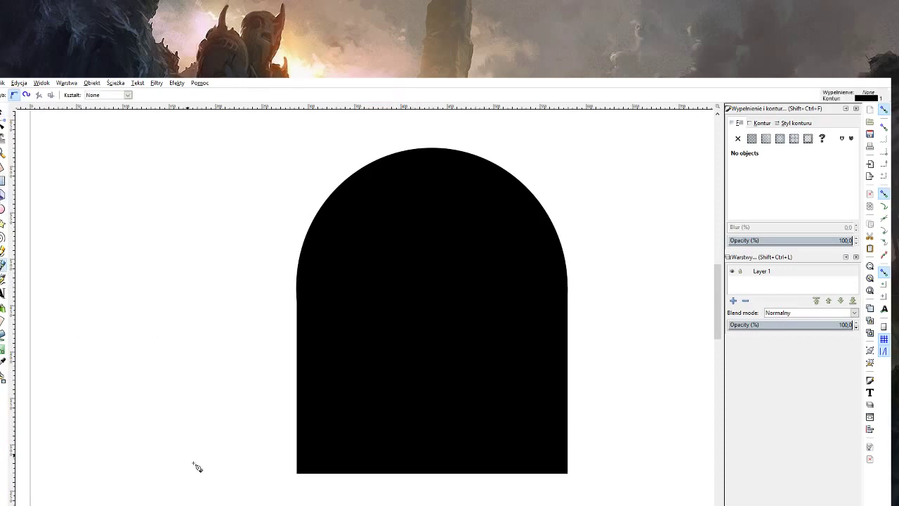
pyautogui.click(296, 485)
pyautogui.click(322, 447)
pyautogui.click(342, 492)
pyautogui.click(295, 486)
# Fill the triangle white, duplicate it along the bottom edge, and select the whole row.
pyautogui.click(3, 113)
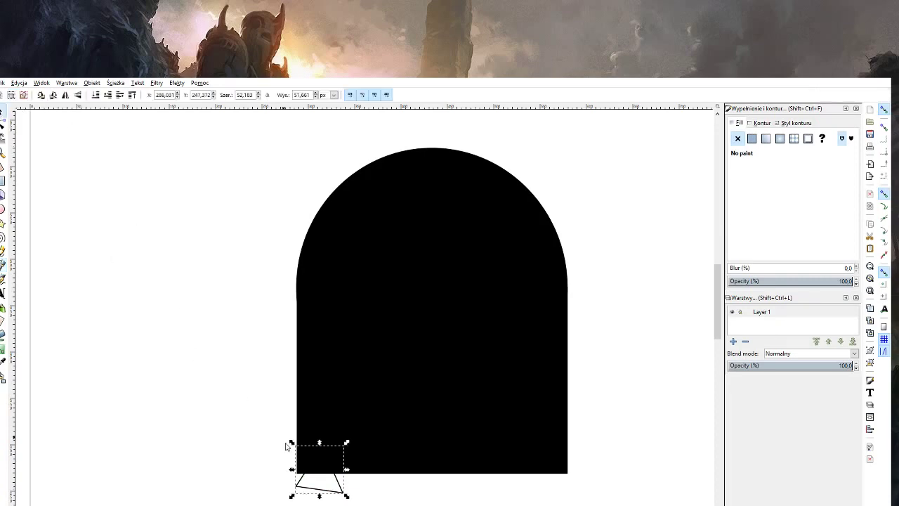
pyautogui.moveTo(313, 489); pyautogui.dragTo(306, 490)
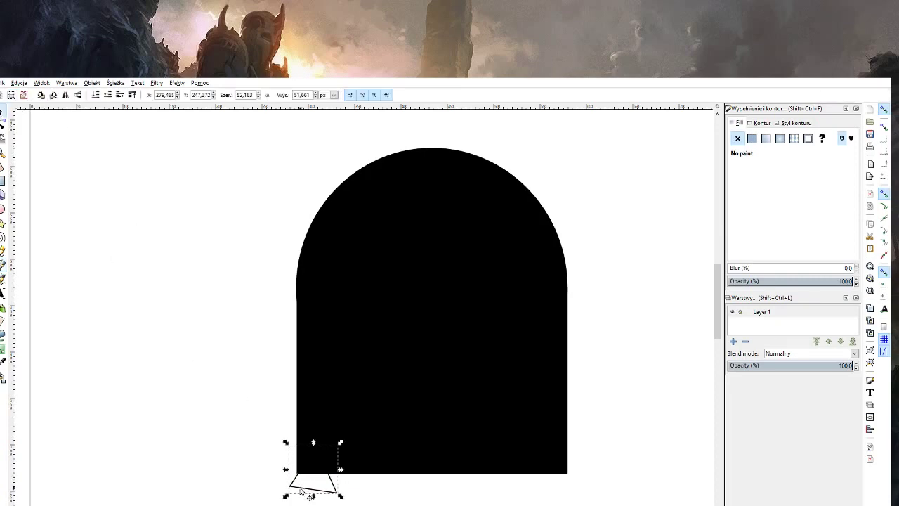
pyautogui.click(243, 499)
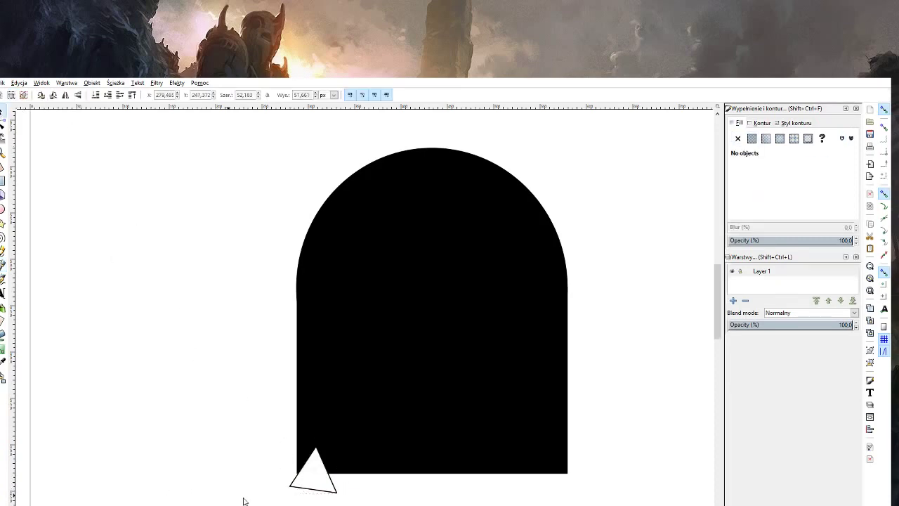
pyautogui.moveTo(311, 491)
pyautogui.mouseDown()
pyautogui.moveTo(313, 483)
pyautogui.moveTo(559, 484)
pyautogui.mouseUp()
pyautogui.hotkey('ctrl', 'd')
pyautogui.hotkey('ctrl', 'd')
pyautogui.hotkey('ctrl', 'd')
pyautogui.hotkey('ctrl', 'd')
pyautogui.hotkey('ctrl', 'd')
pyautogui.hotkey('ctrl', 'd')
pyautogui.hotkey('ctrl', 'd')
pyautogui.hotkey('ctrl', 'd')
pyautogui.hotkey('ctrl', 'd')
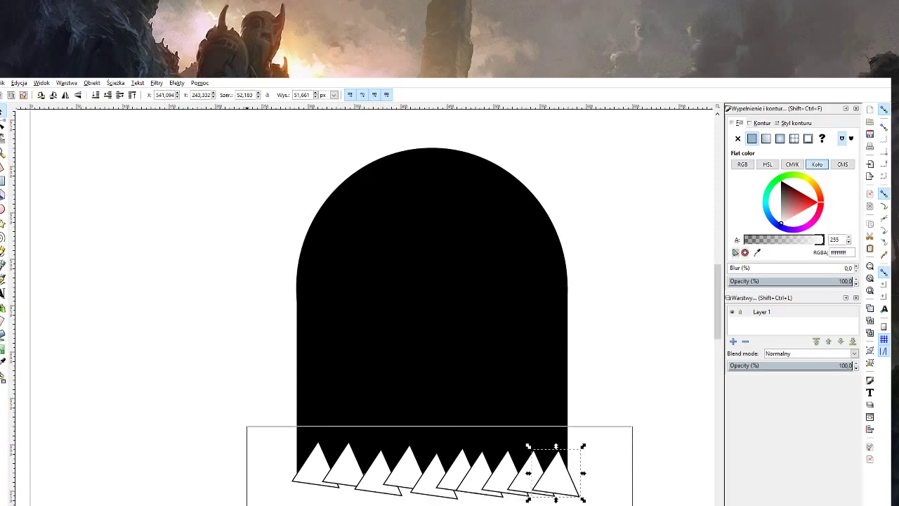
pyautogui.moveTo(632, 428); pyautogui.dragTo(248, 505)
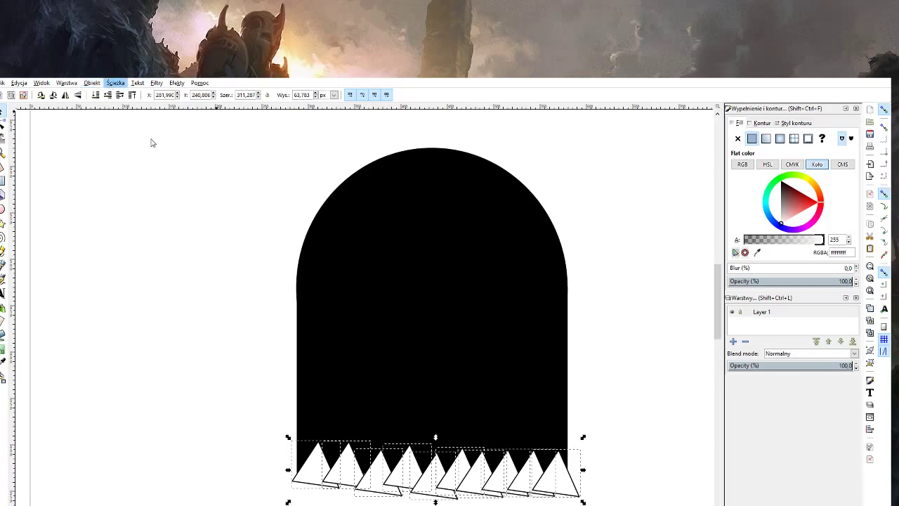
# Union the triangles into one jagged shape and subtract it from the black arch.
pyautogui.hotkey('ctrl', '+')
pyautogui.click(131, 250)
pyautogui.click(347, 375)
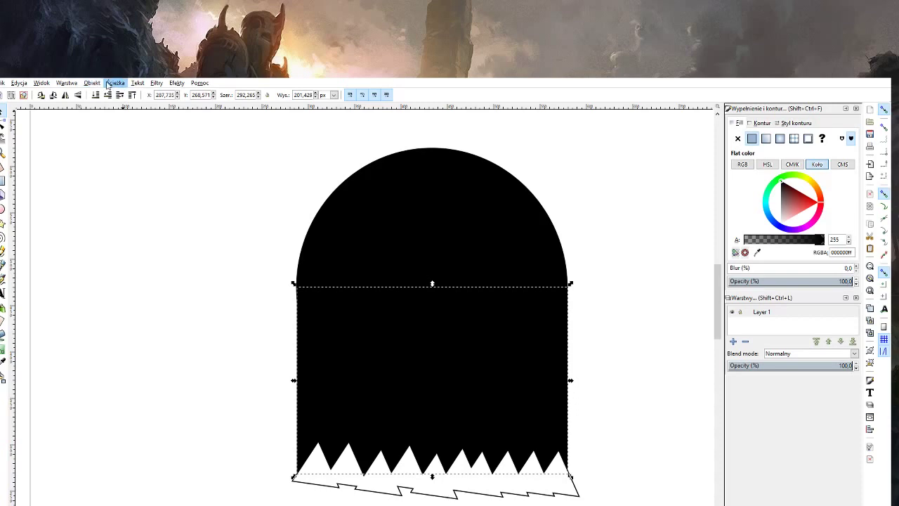
pyautogui.keyDown('shift'); pyautogui.click(374, 489); pyautogui.keyUp('shift')
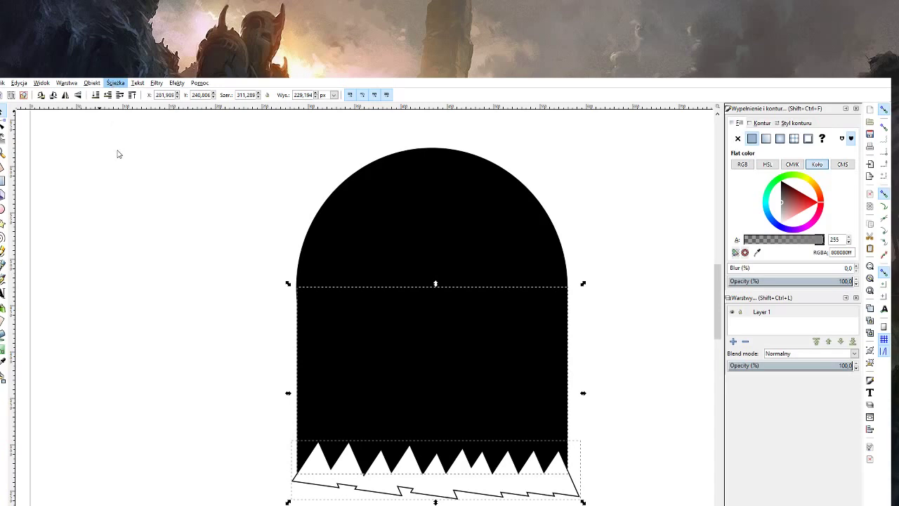
pyautogui.hotkey('ctrl', '-')
# Select the black arch together with its spiky bottom piece.
pyautogui.click(133, 286)
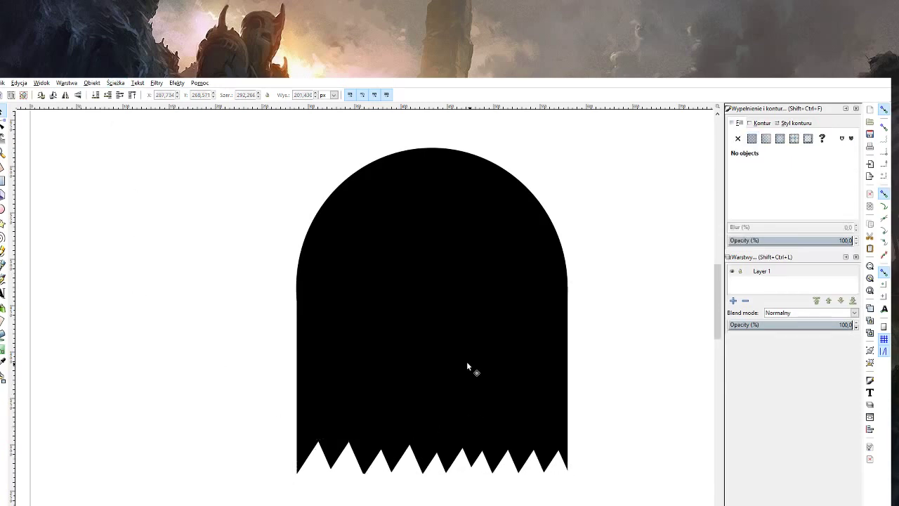
pyautogui.click(374, 211)
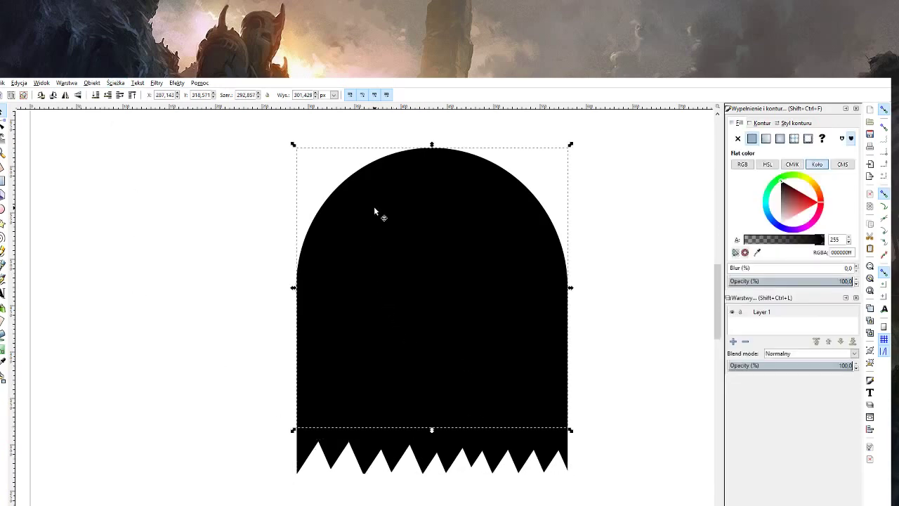
pyautogui.keyDown('shift'); pyautogui.click(401, 451); pyautogui.keyUp('shift')
# Draw a large white ellipse over the ghost and move it up and left.
pyautogui.click(2, 209)
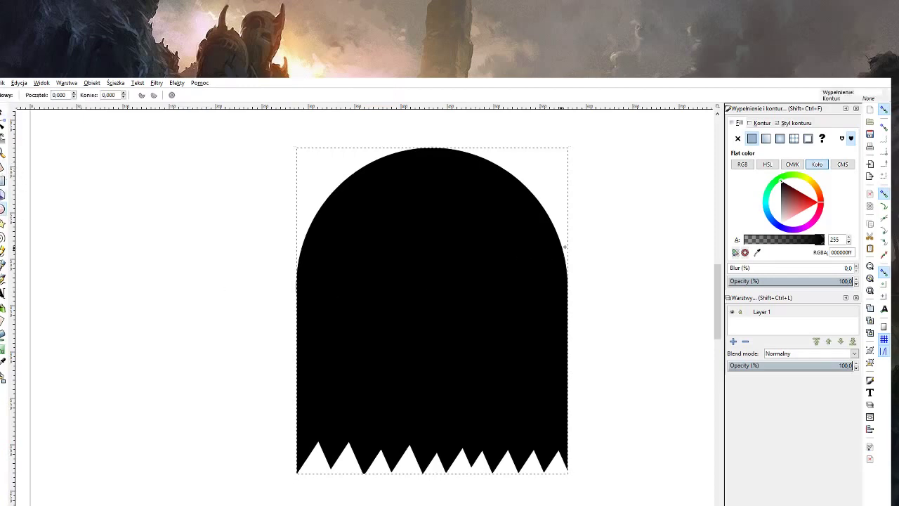
pyautogui.moveTo(504, 364); pyautogui.dragTo(331, 469)
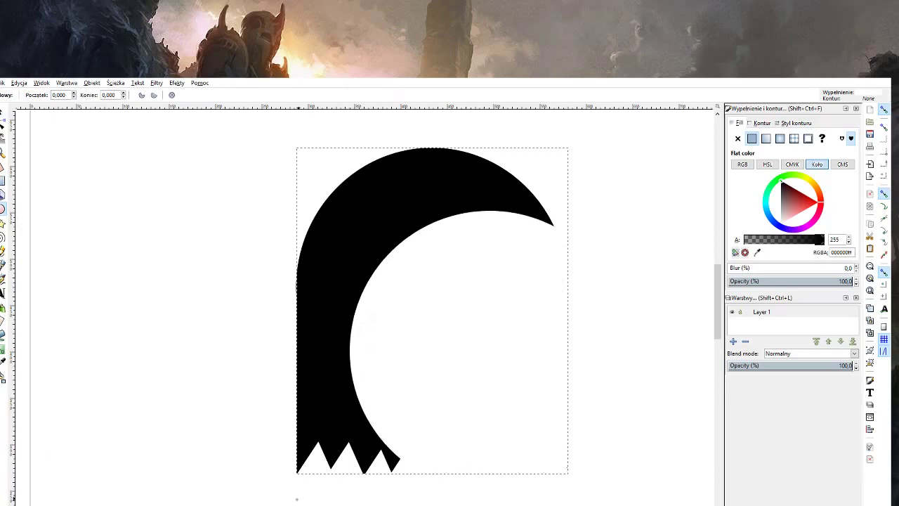
pyautogui.click(3, 113)
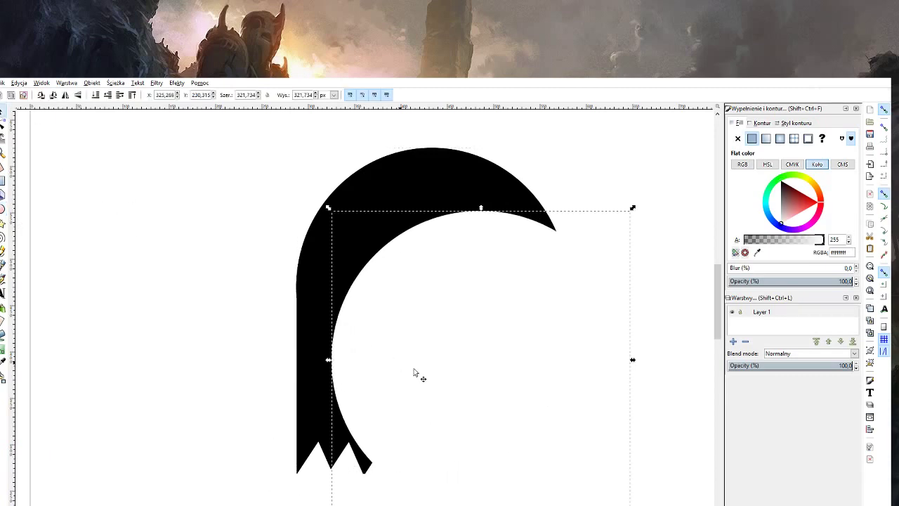
pyautogui.moveTo(485, 399)
pyautogui.mouseDown()
pyautogui.moveTo(455, 374)
pyautogui.moveTo(457, 346)
pyautogui.mouseUp()
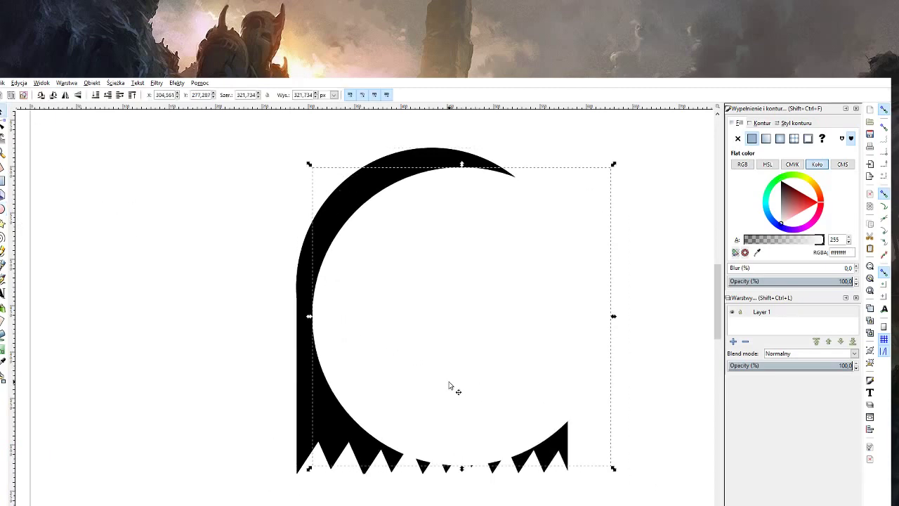
pyautogui.scroll(-1, 454, 421)
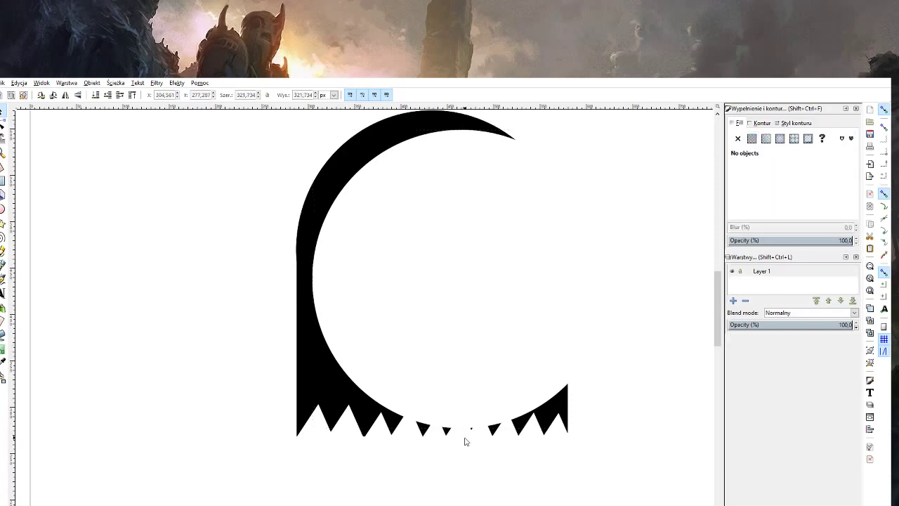
pyautogui.click(464, 435)
# Resize the ellipse to cover the ghost except a thin left crescent, then also select the arch.
pyautogui.click(464, 416)
pyautogui.moveTo(461, 431); pyautogui.dragTo(461, 486)
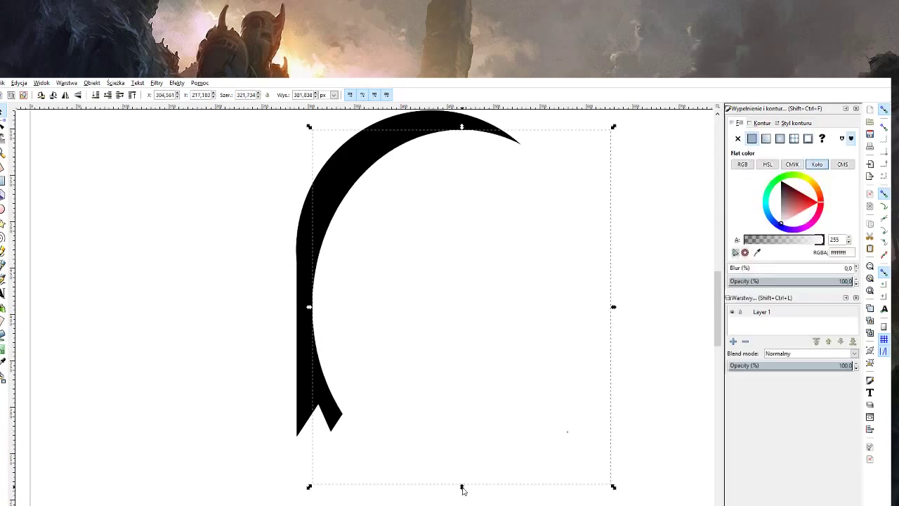
pyautogui.moveTo(474, 354); pyautogui.dragTo(468, 358)
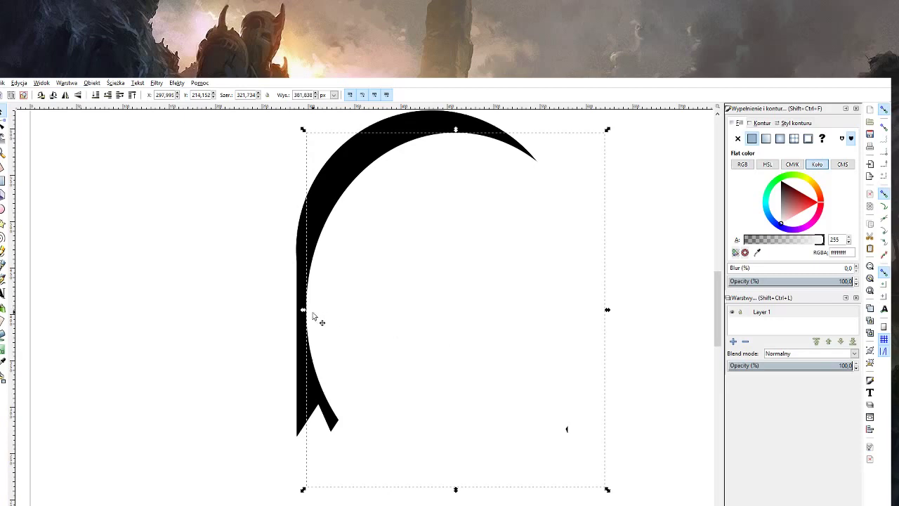
pyautogui.moveTo(303, 310); pyautogui.dragTo(372, 321)
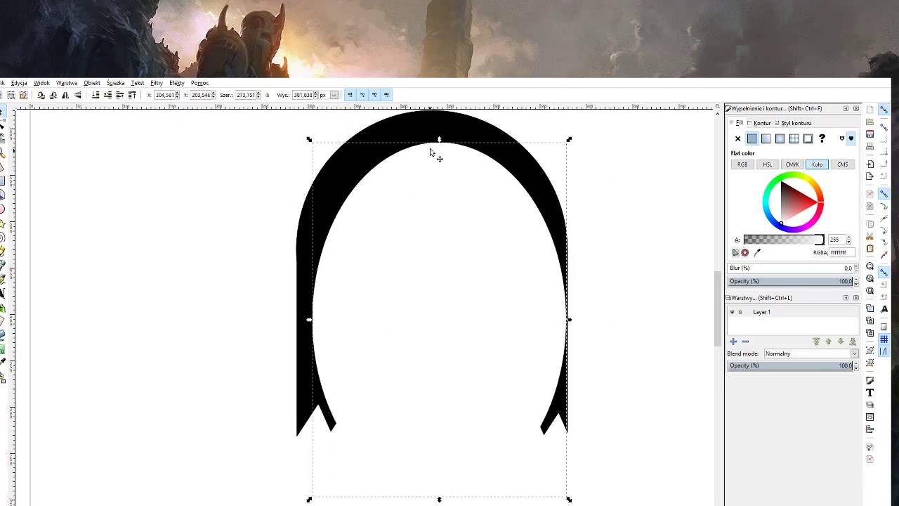
pyautogui.moveTo(440, 133); pyautogui.dragTo(444, 110)
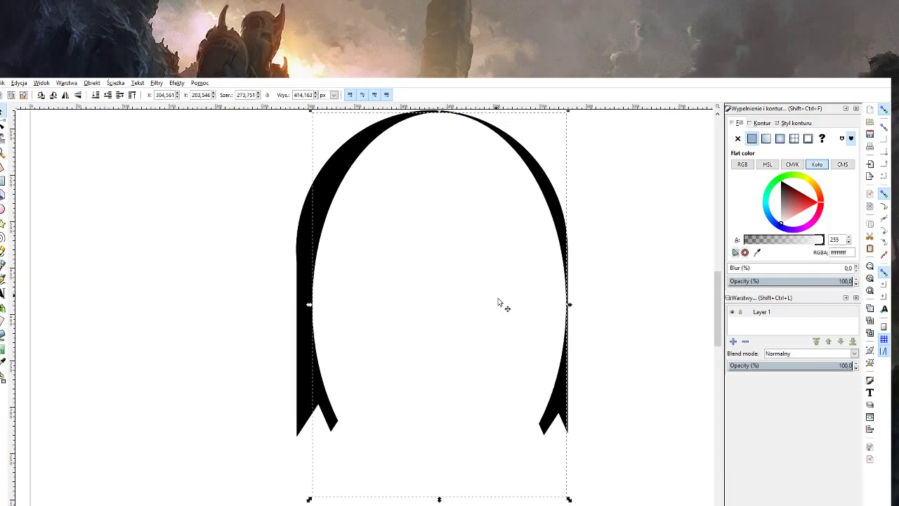
pyautogui.moveTo(570, 304); pyautogui.dragTo(623, 306)
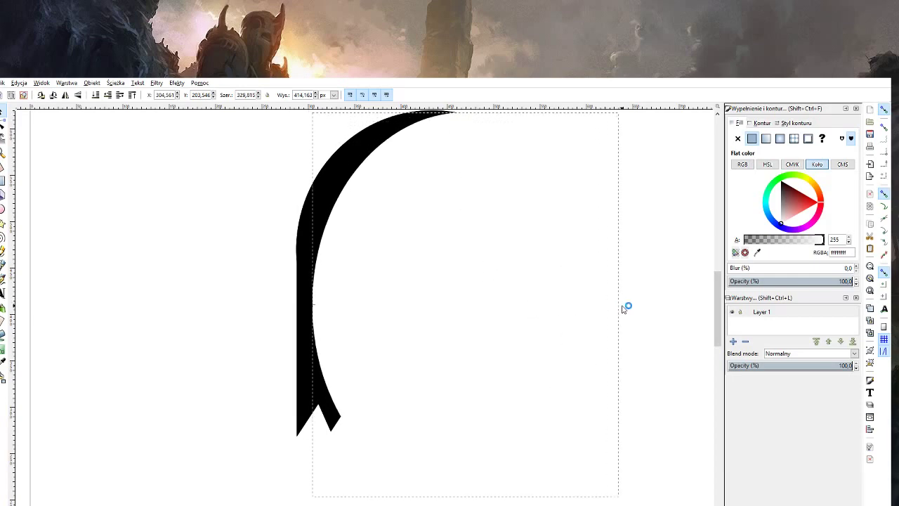
pyautogui.moveTo(522, 334); pyautogui.dragTo(516, 335)
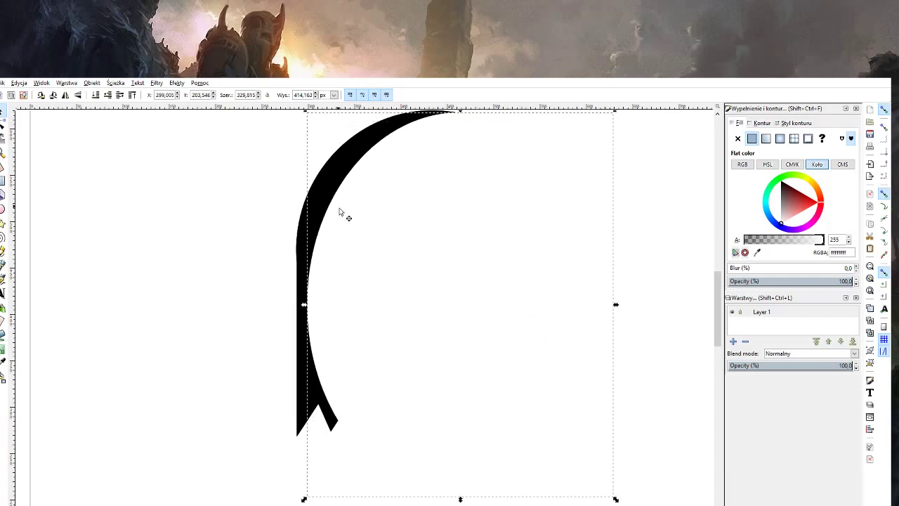
pyautogui.keyDown('shift'); pyautogui.click(329, 183); pyautogui.keyUp('shift')
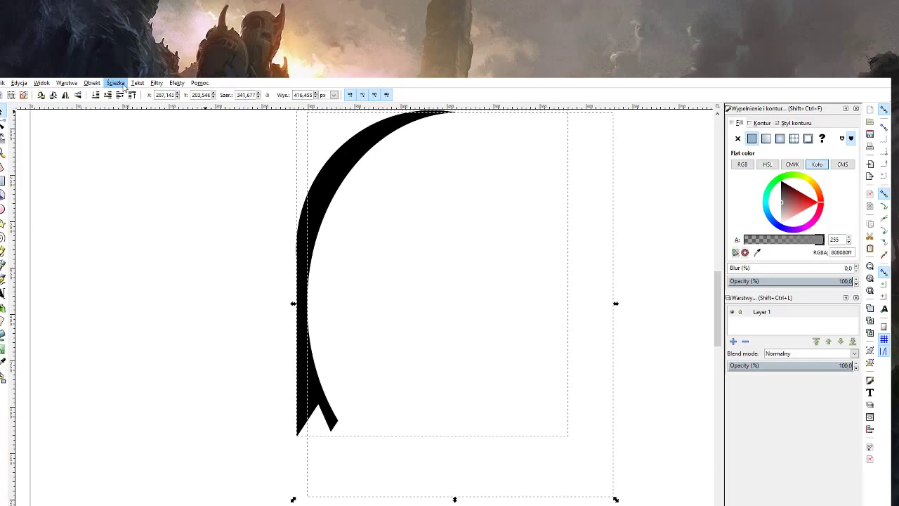
# Undo the path operation and fill the ellipse and crescent with dark grey 4d4d4d.
pyautogui.hotkey('ctrl', 'z')
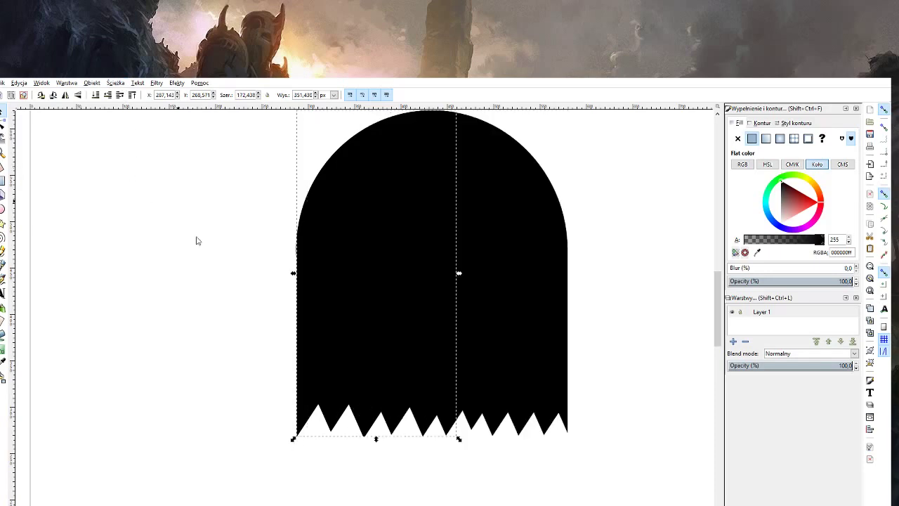
pyautogui.keyDown('shift'); pyautogui.click(536, 315); pyautogui.keyUp('shift')
pyautogui.click(780, 202)
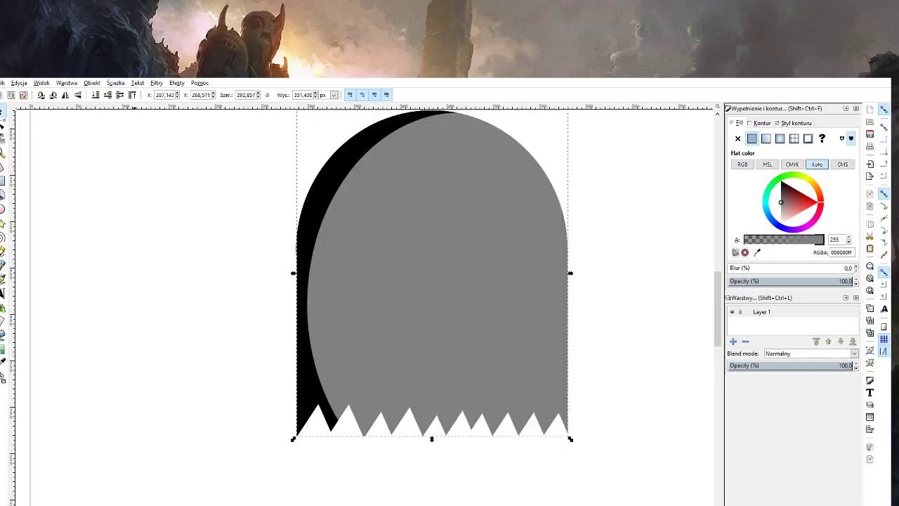
pyautogui.moveTo(780, 202); pyautogui.dragTo(776, 194)
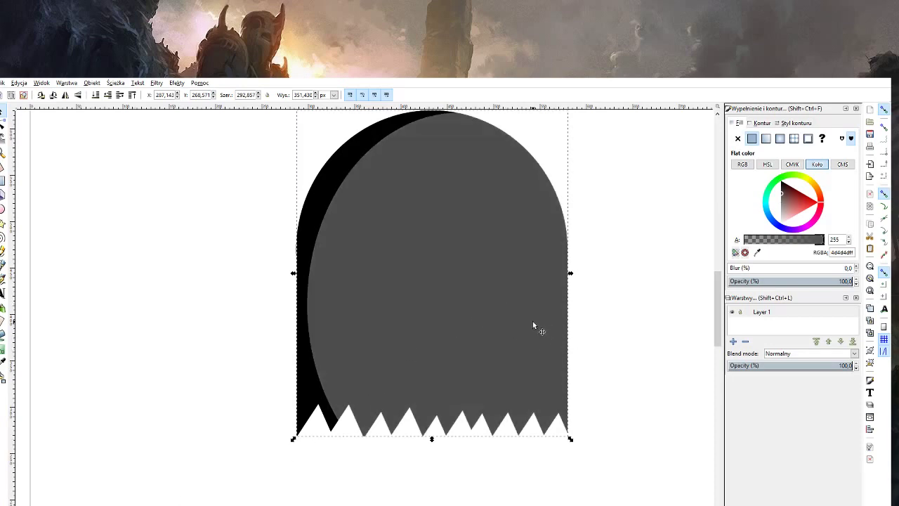
pyautogui.hotkey('ctrl', '+')
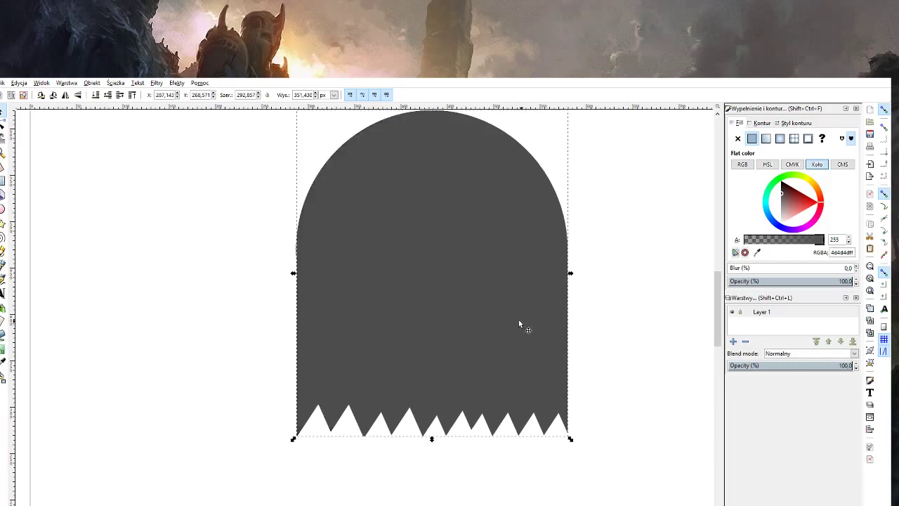
pyautogui.press('e')
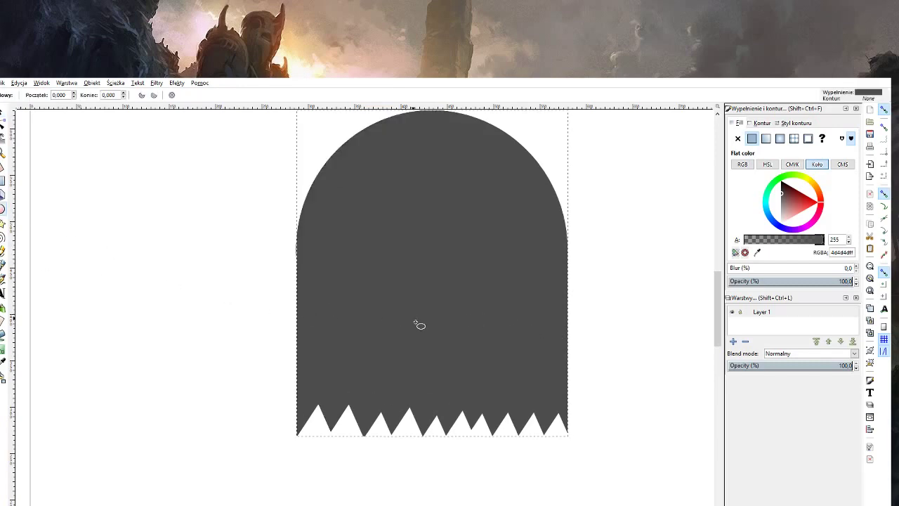
pyautogui.scroll(3, 443, 344)
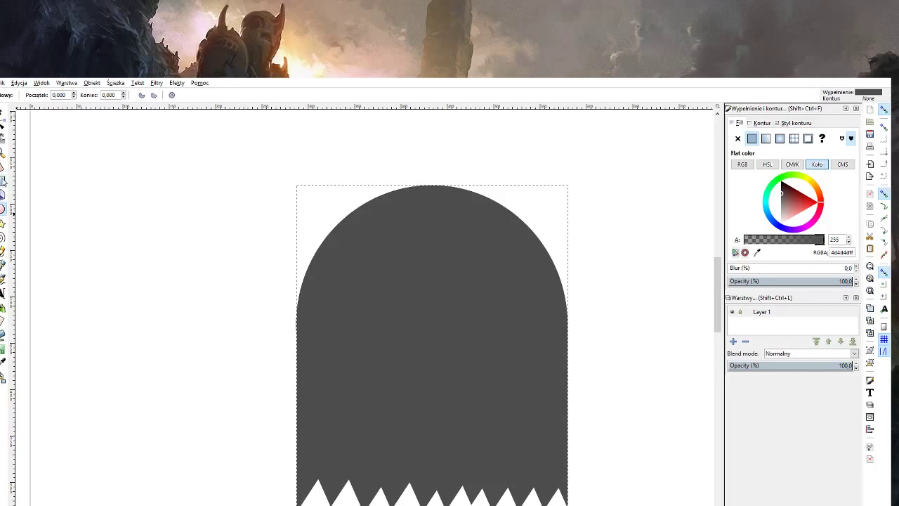
# Draw a closed four-point path covering the ghost's right half.
pyautogui.click(3, 264)
pyautogui.click(418, 166)
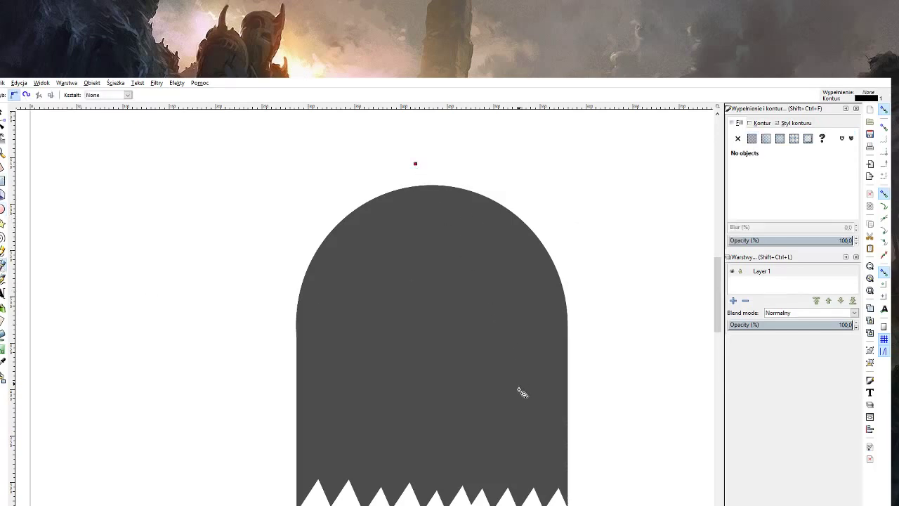
pyautogui.scroll(-3, 532, 444)
pyautogui.scroll(-1, 532, 444)
pyautogui.click(527, 433)
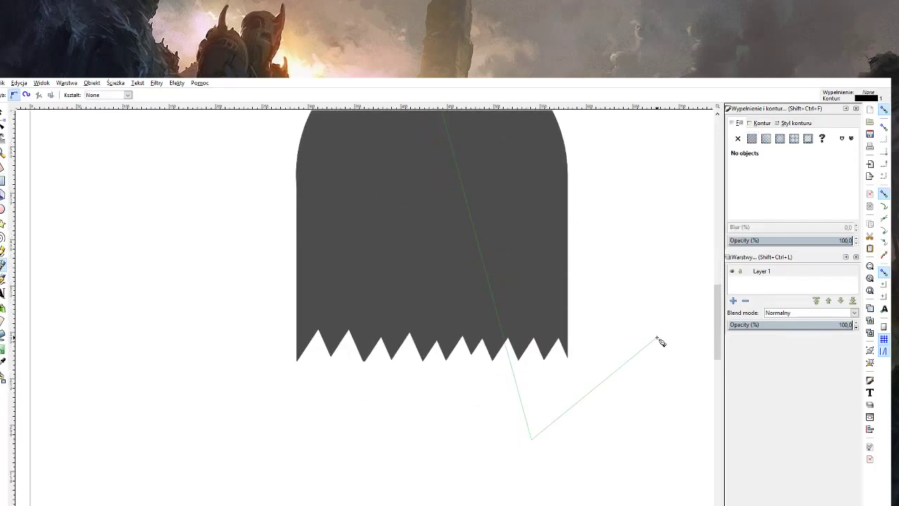
pyautogui.click(658, 338)
pyautogui.scroll(2, 663, 330)
pyautogui.scroll(4, 662, 281)
pyautogui.click(657, 188)
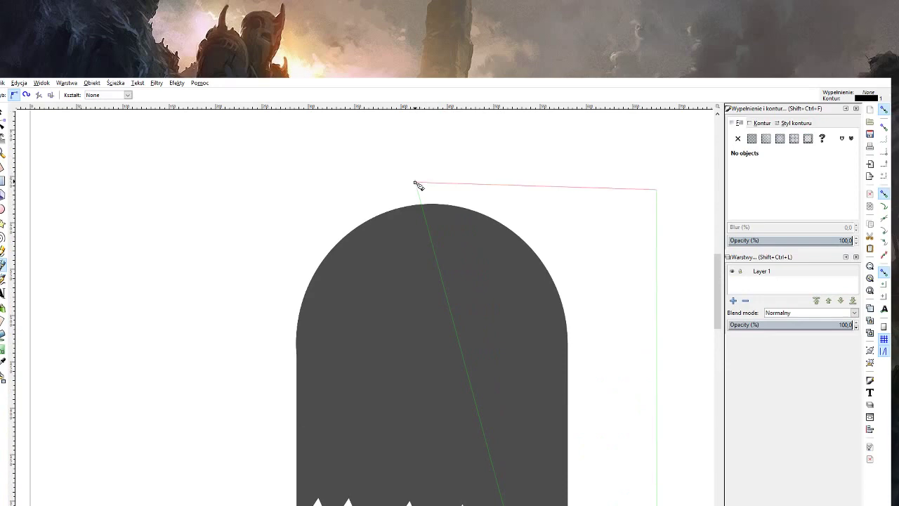
pyautogui.click(416, 183)
# Bend the diagonal edge along the arch's right contour and move the top node onto the arch top.
pyautogui.press('n')
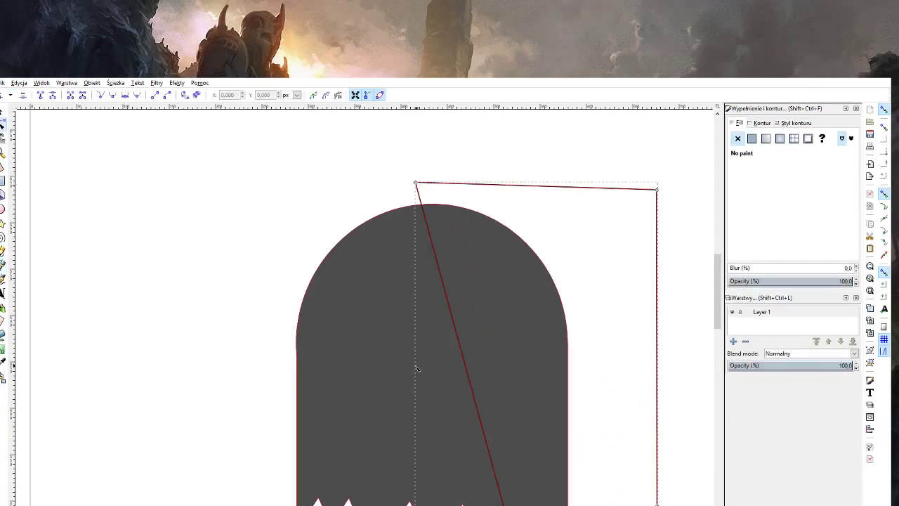
pyautogui.moveTo(471, 374)
pyautogui.mouseDown()
pyautogui.moveTo(530, 309)
pyautogui.moveTo(546, 307)
pyautogui.moveTo(538, 333)
pyautogui.moveTo(548, 335)
pyautogui.mouseUp()
pyautogui.moveTo(416, 184)
pyautogui.mouseDown()
pyautogui.moveTo(584, 265)
pyautogui.moveTo(594, 288)
pyautogui.moveTo(596, 249)
pyautogui.mouseUp()
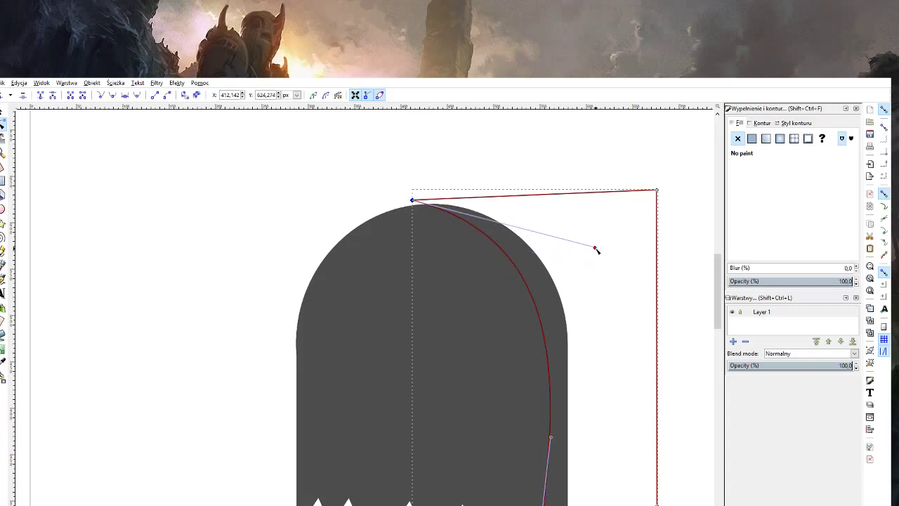
pyautogui.scroll(-1, 579, 414)
pyautogui.scroll(-1, 576, 415)
pyautogui.keyDown('shift'); pyautogui.click(467, 322); pyautogui.keyUp('shift')
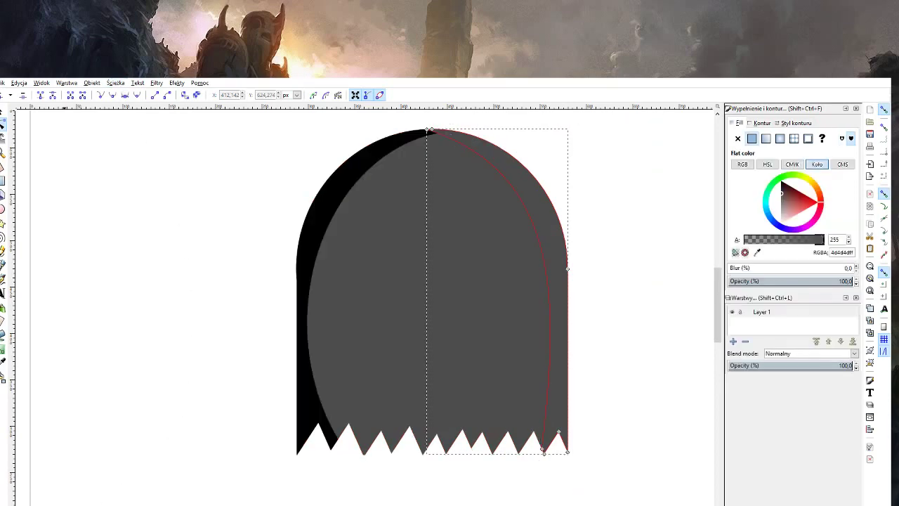
# Fill the right-side shape light grey 999999ff and lower it in the stacking order.
pyautogui.click(781, 206)
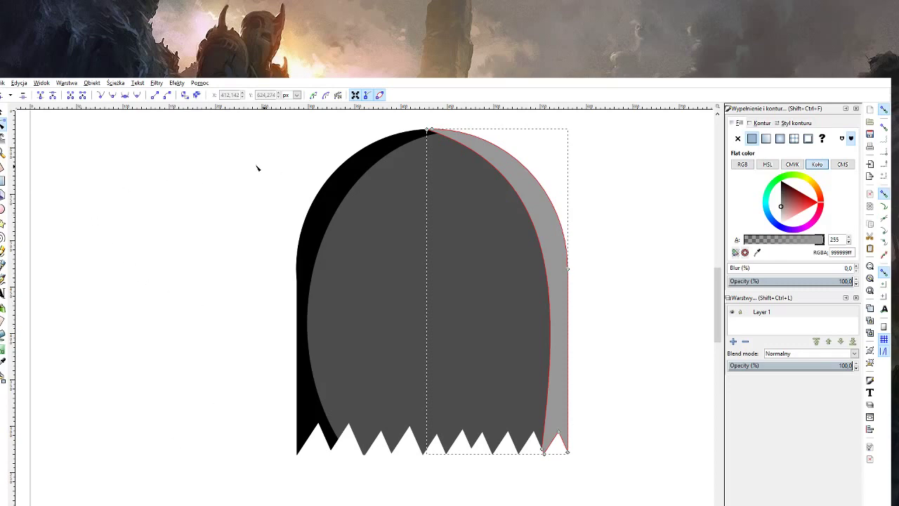
pyautogui.click(4, 112)
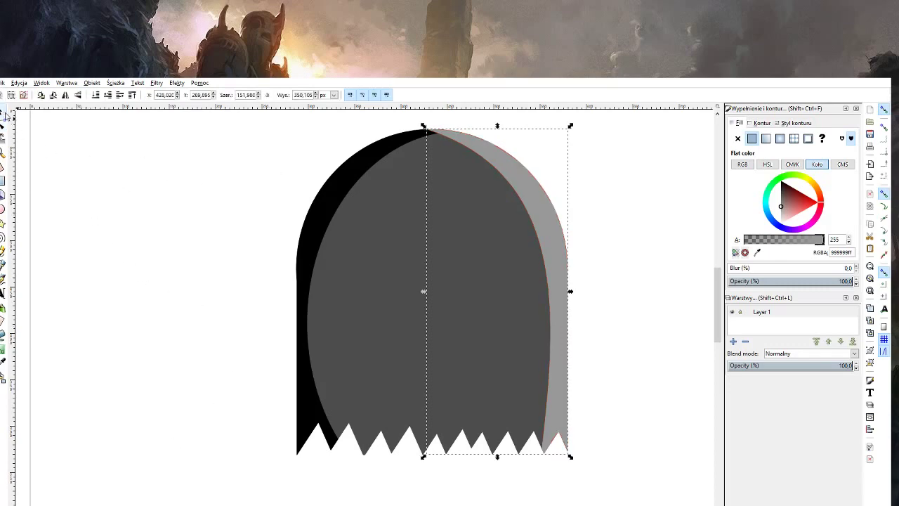
pyautogui.click(106, 97)
pyautogui.click(639, 208)
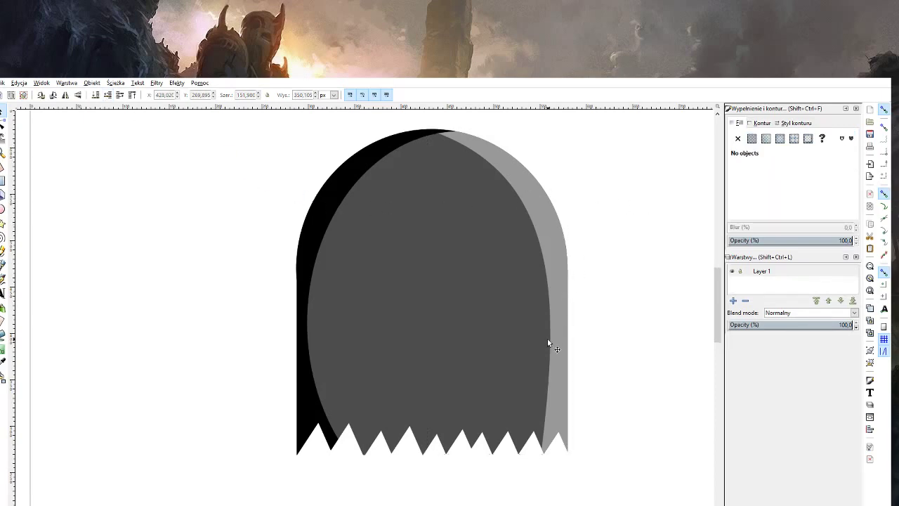
# Draw a light grey circle and position it as the ghost's left eye.
pyautogui.click(3, 208)
pyautogui.moveTo(351, 306); pyautogui.dragTo(400, 354)
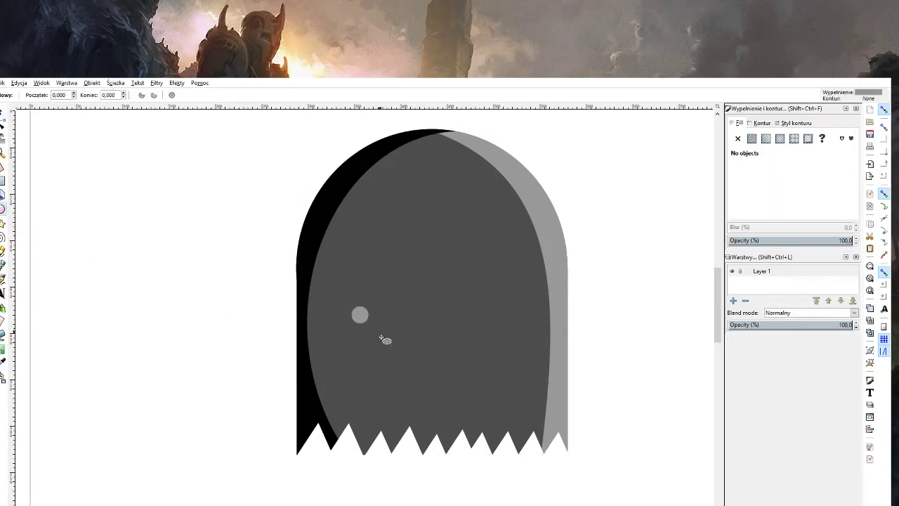
pyautogui.click(2, 113)
pyautogui.click(59, 237)
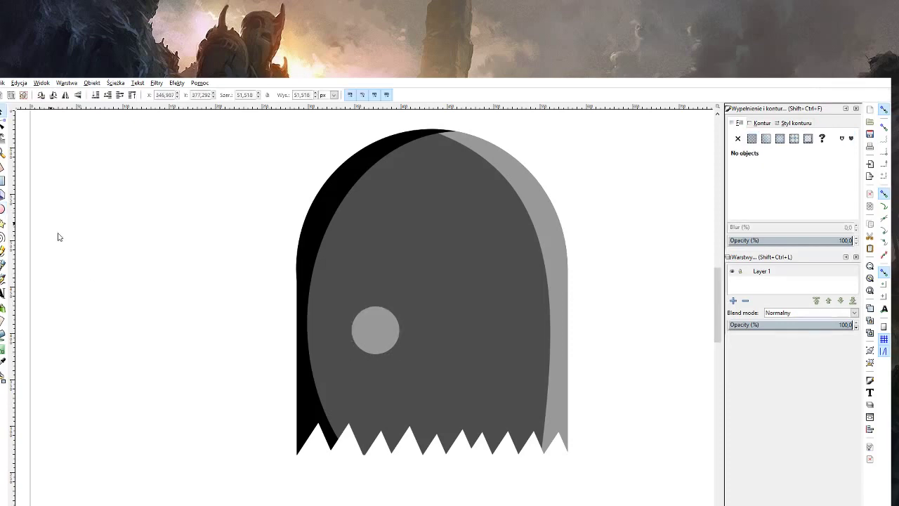
pyautogui.moveTo(381, 347)
pyautogui.mouseDown()
pyautogui.moveTo(385, 248)
pyautogui.moveTo(368, 327)
pyautogui.moveTo(397, 323)
pyautogui.mouseUp()
# Duplicate the eye and move the copy right to form the matching right eye.
pyautogui.hotkey('ctrl', 'd')
pyautogui.press('Delete')
pyautogui.click(352, 312)
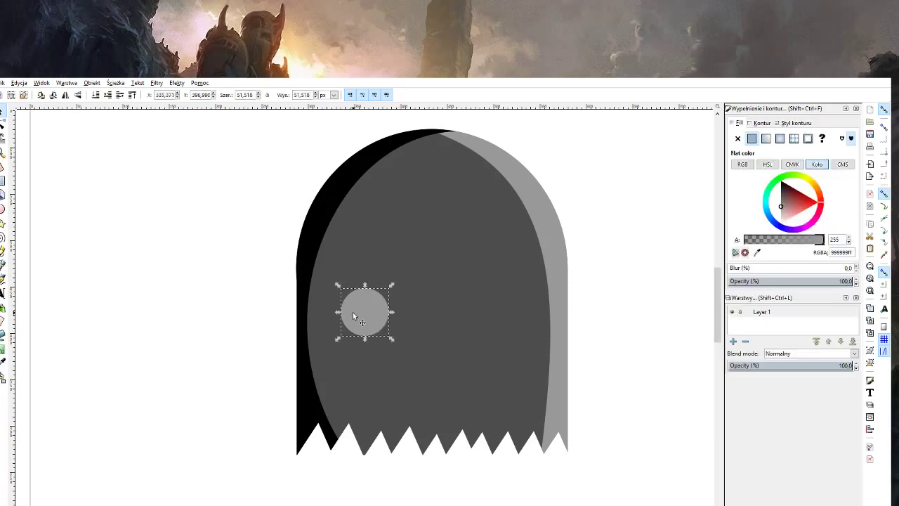
pyautogui.hotkey('ctrl', 'd')
pyautogui.moveTo(354, 325); pyautogui.dragTo(485, 326)
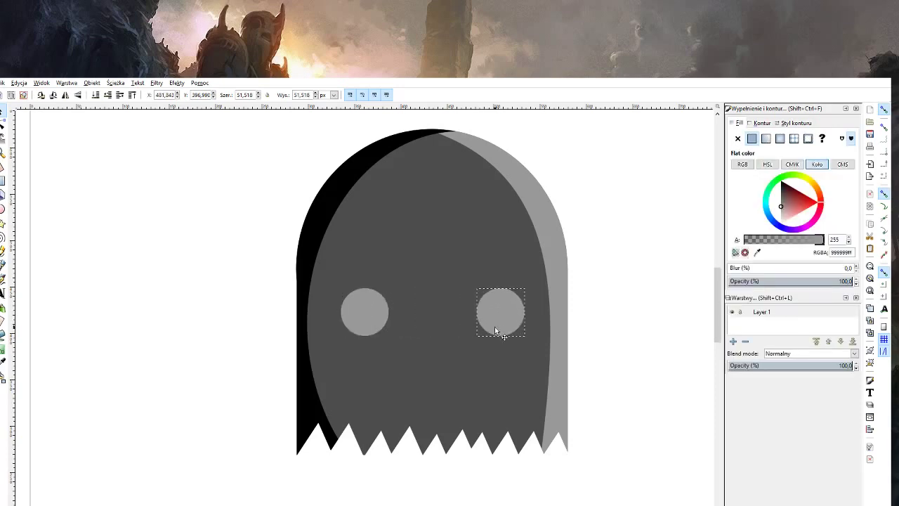
pyautogui.click(633, 341)
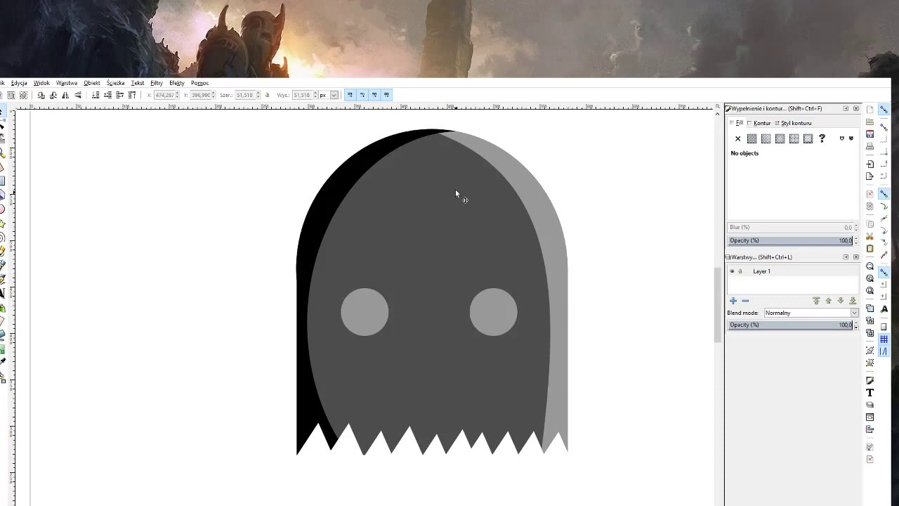
pyautogui.click(397, 154)
# Drag the top node handle of the black left shading so its upper curve follows the head arch.
pyautogui.press('n')
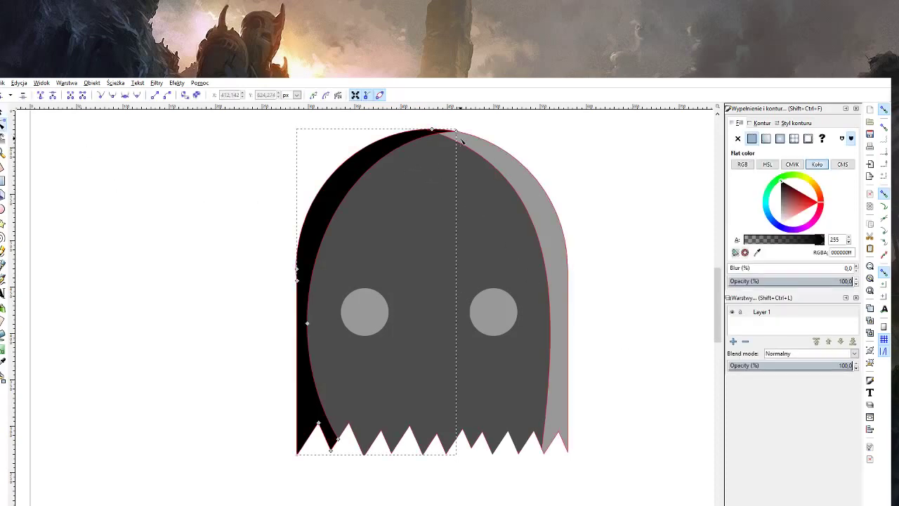
pyautogui.moveTo(454, 138); pyautogui.dragTo(444, 132)
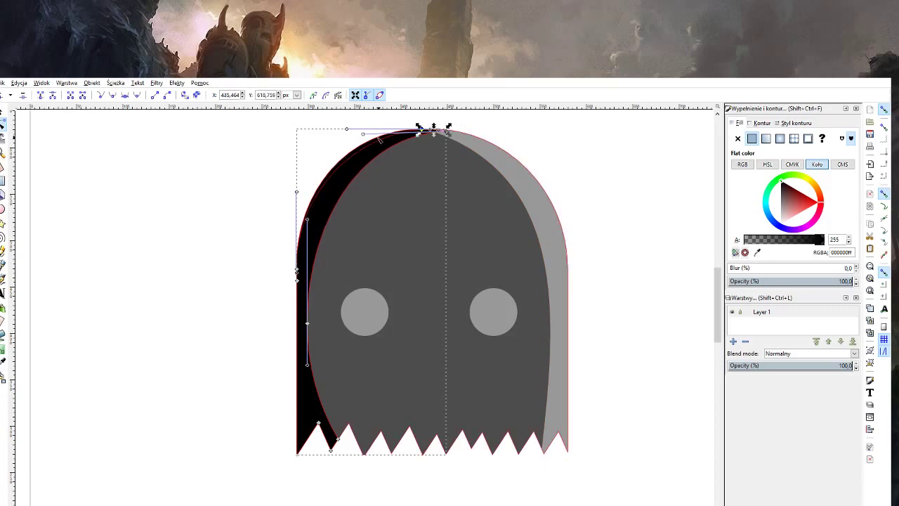
pyautogui.moveTo(363, 135)
pyautogui.mouseDown()
pyautogui.moveTo(374, 133)
pyautogui.moveTo(364, 129)
pyautogui.mouseUp()
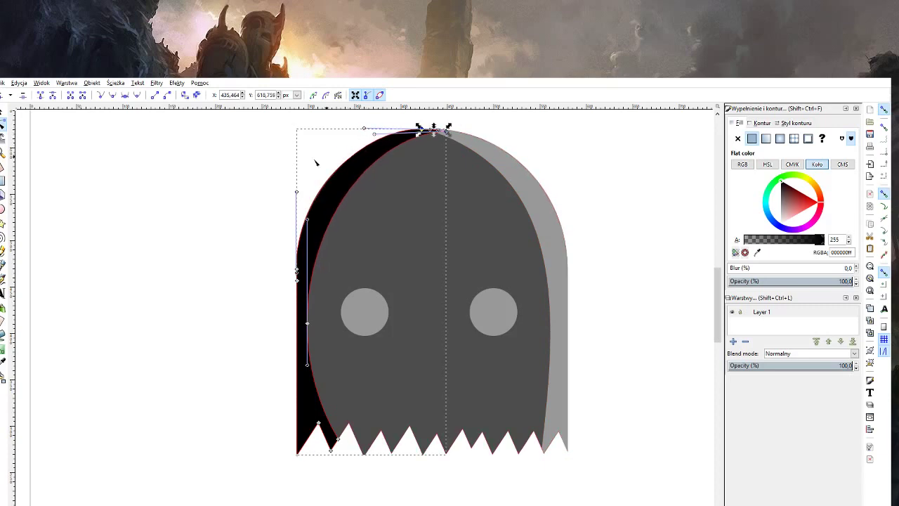
pyautogui.press('s')
pyautogui.click(112, 214)
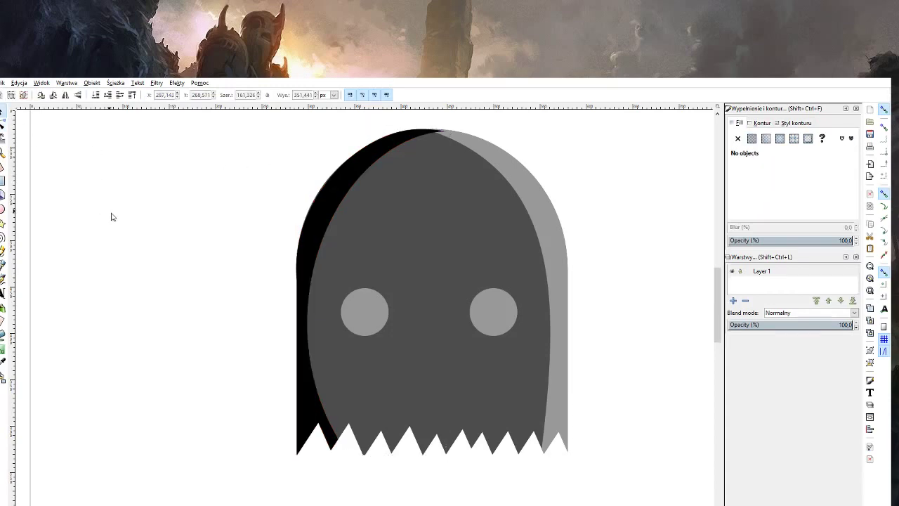
# Zoom in on the ghost's left eye and select the eye circle.
pyautogui.click(354, 318)
pyautogui.press('z')
pyautogui.click(382, 323)
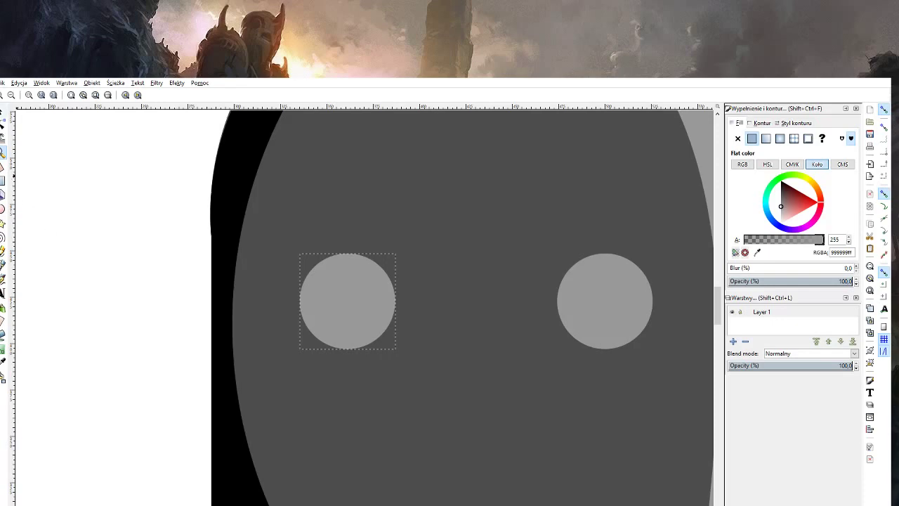
pyautogui.press('s')
pyautogui.press('Escape')
pyautogui.click(331, 326)
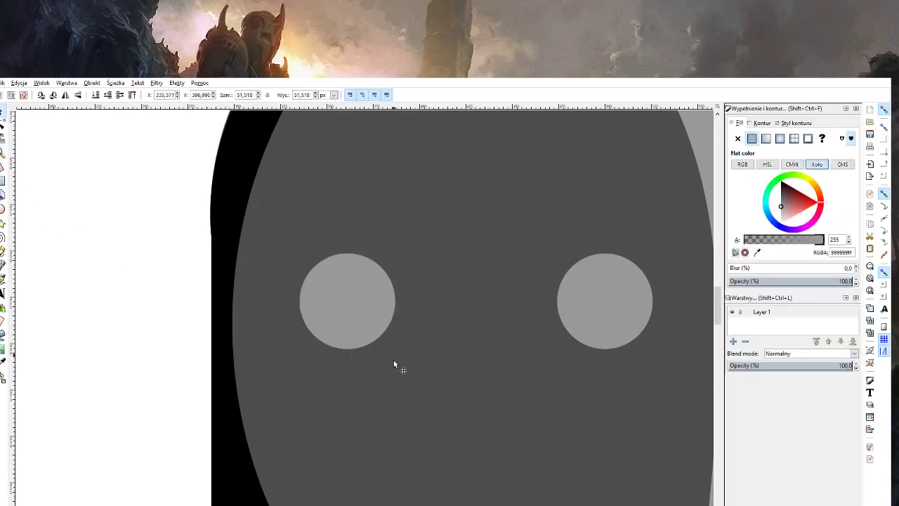
# Create a smaller black circle inside the left eye and bring the grey eye circle to front.
pyautogui.press('Tab')
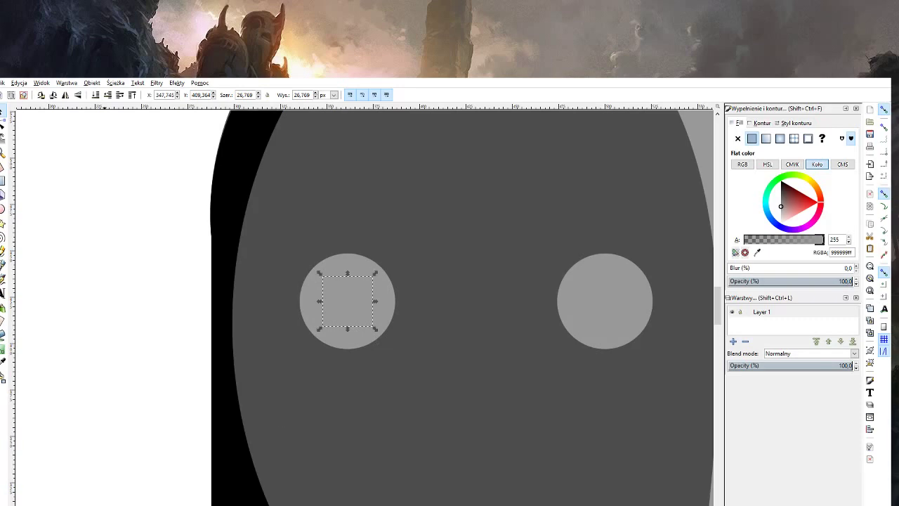
pyautogui.click(70, 502)
pyautogui.press('Escape')
pyautogui.keyDown('ctrl'); pyautogui.click(349, 309); pyautogui.keyUp('ctrl')
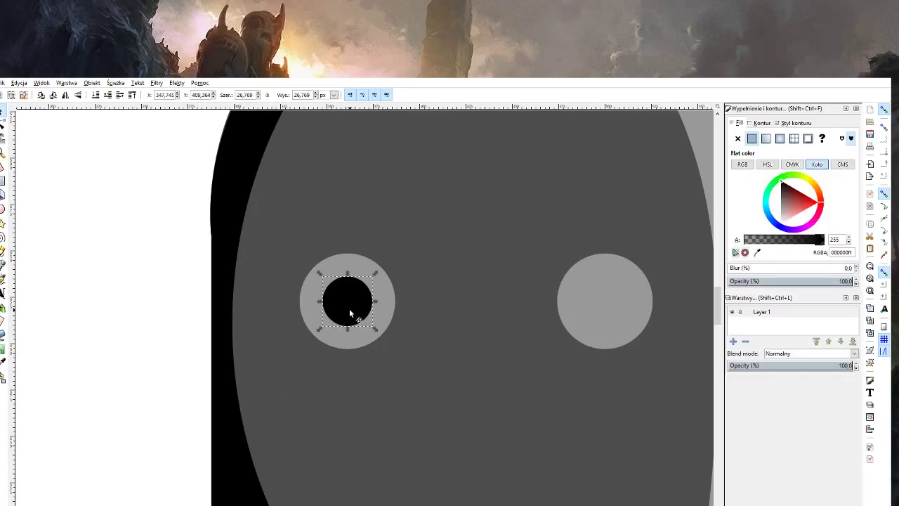
pyautogui.click(387, 314)
pyautogui.press('Home')
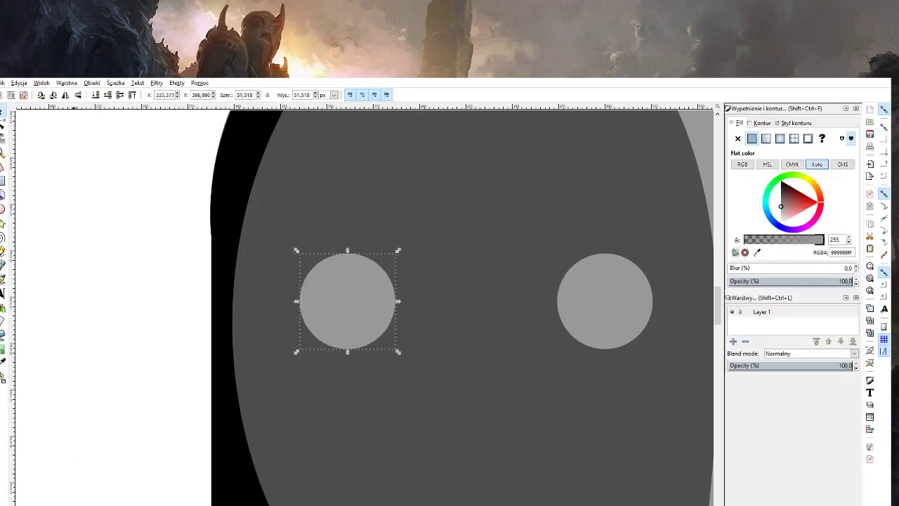
# Make the eye circle white and smaller to leave a grey rim, beneath an enlarged black pupil.
pyautogui.click(780, 224)
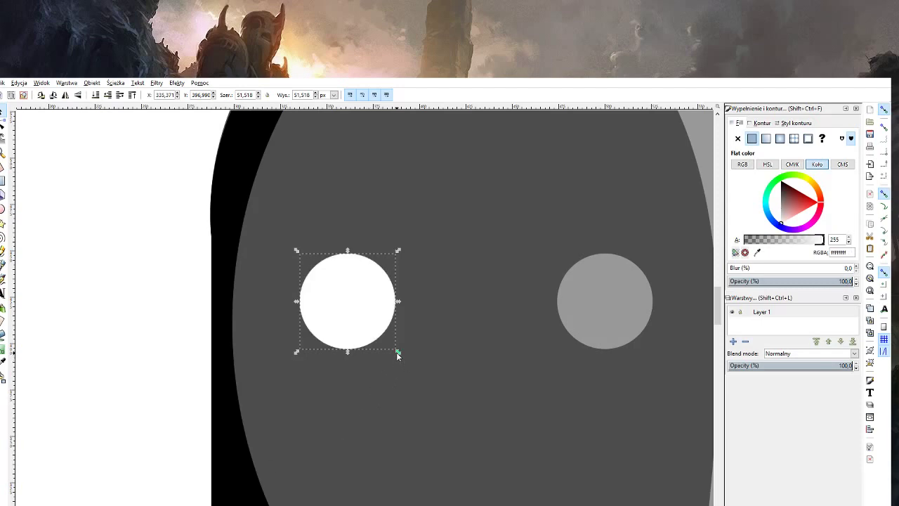
pyautogui.moveTo(396, 352); pyautogui.dragTo(391, 347)
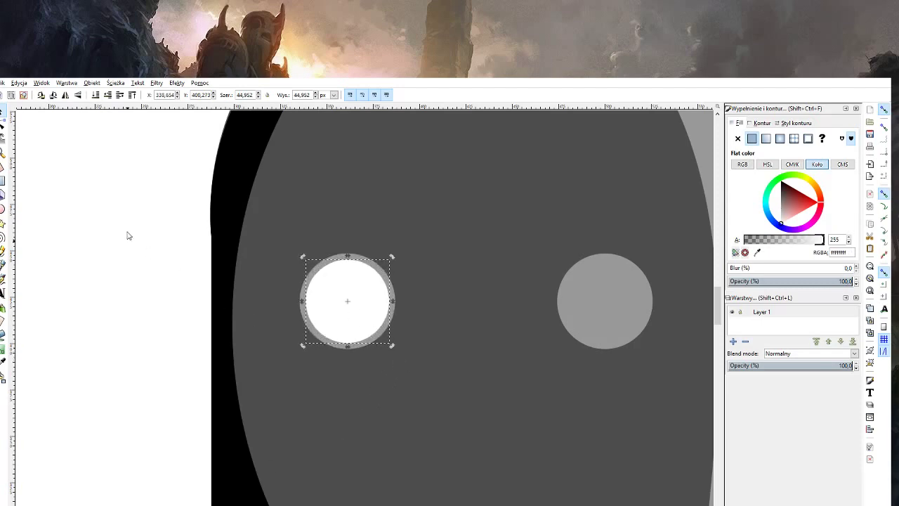
pyautogui.click(107, 95)
pyautogui.press('Tab')
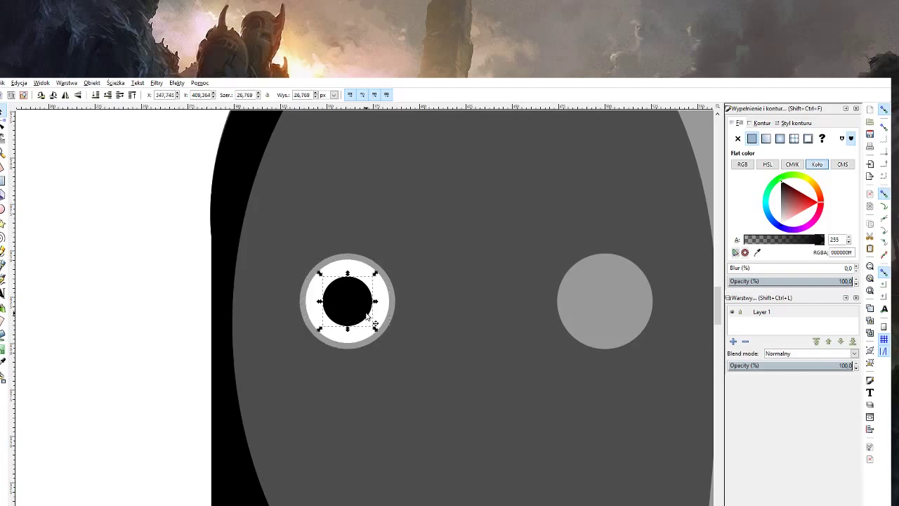
pyautogui.moveTo(374, 329); pyautogui.dragTo(379, 337)
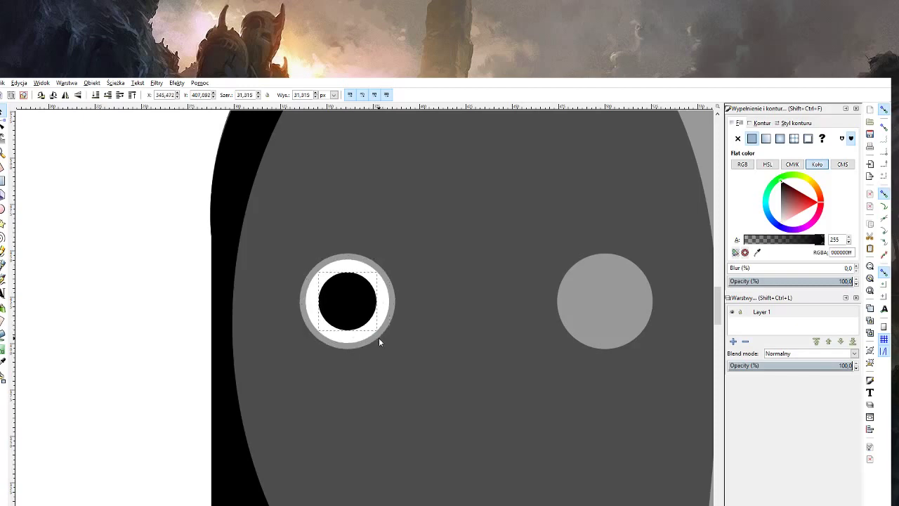
pyautogui.press('Escape')
pyautogui.click(358, 303)
# Turn pupil copies into white highlight dots, a larger upper-right and a smaller lower-left.
pyautogui.moveTo(378, 336); pyautogui.dragTo(366, 320)
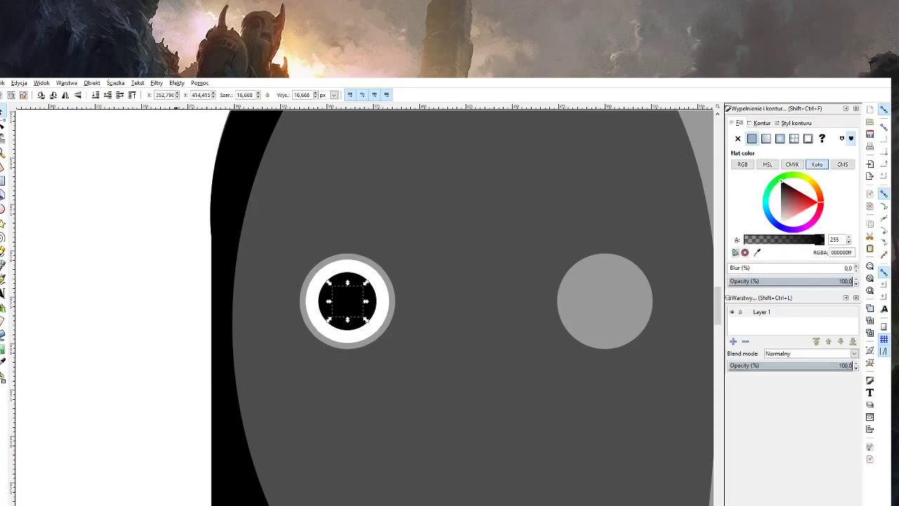
pyautogui.click(156, 487)
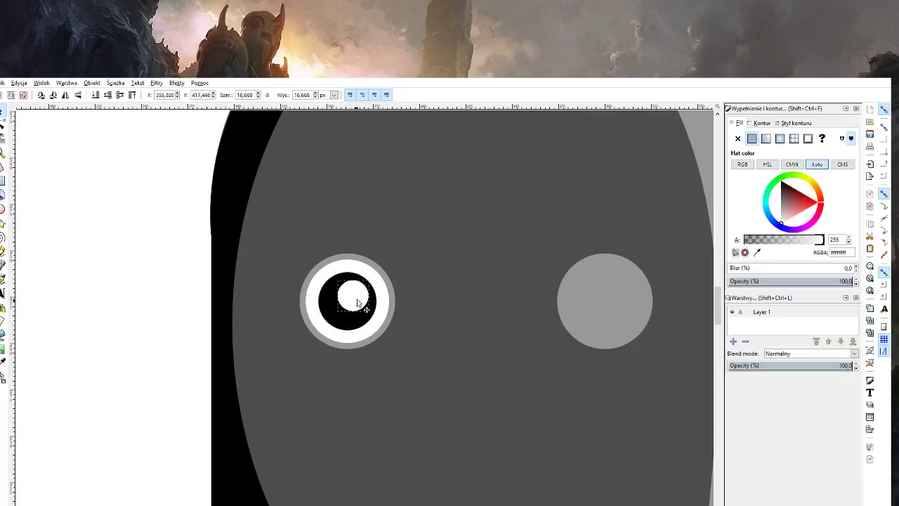
pyautogui.moveTo(359, 317); pyautogui.dragTo(369, 305)
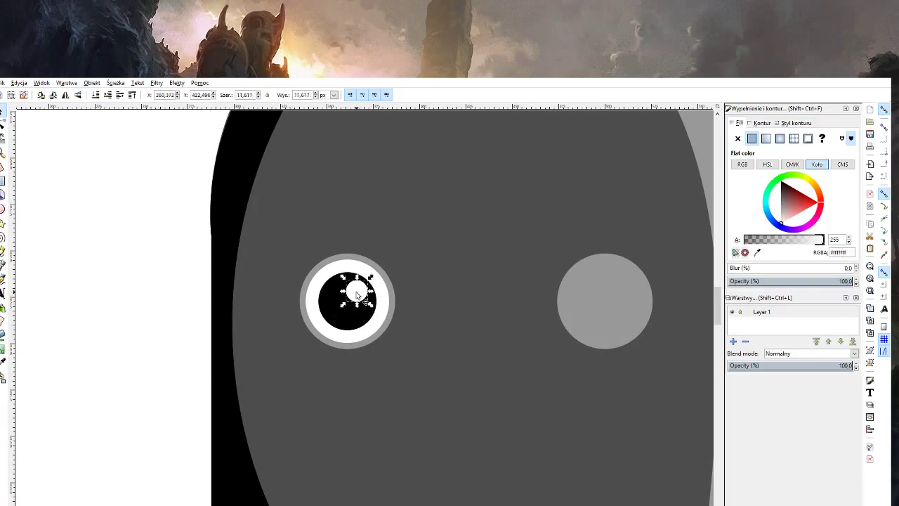
pyautogui.hotkey('ctrl', 'd')
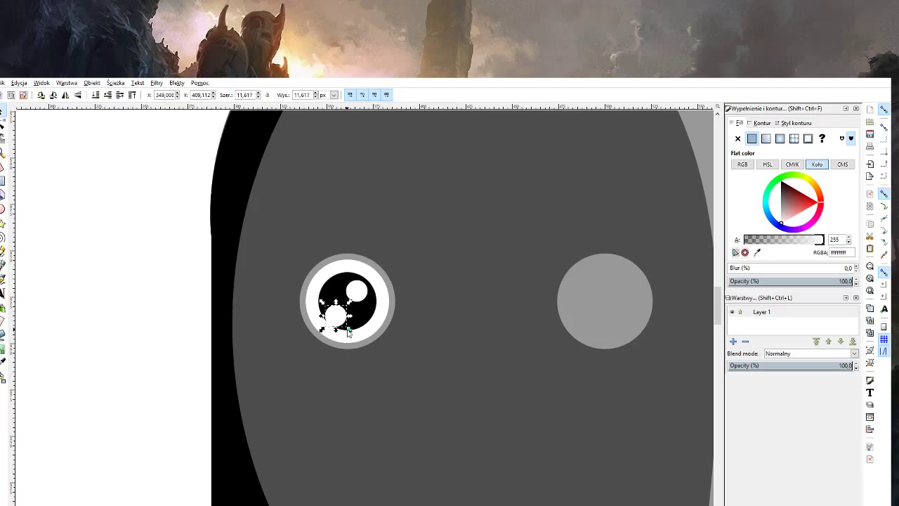
pyautogui.moveTo(357, 295)
pyautogui.mouseDown()
pyautogui.moveTo(346, 331)
pyautogui.moveTo(338, 324)
pyautogui.mouseUp()
pyautogui.click(431, 335)
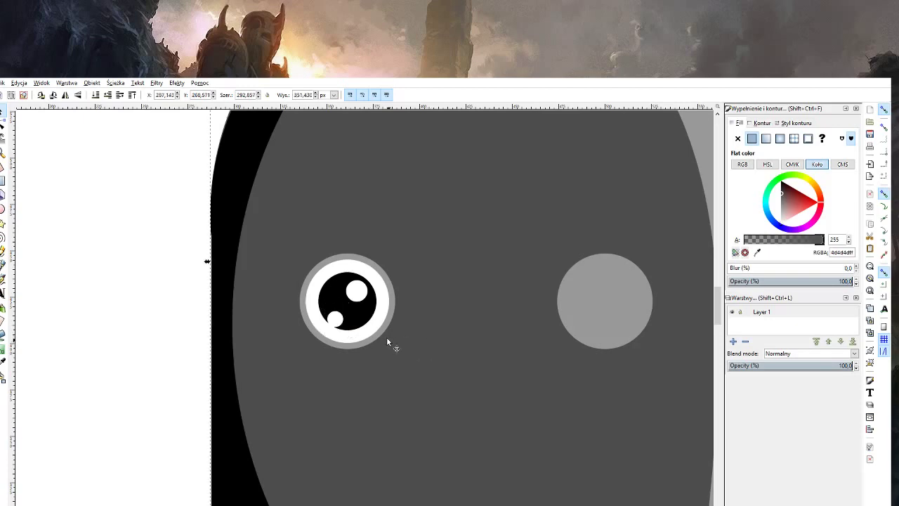
pyautogui.click(372, 319)
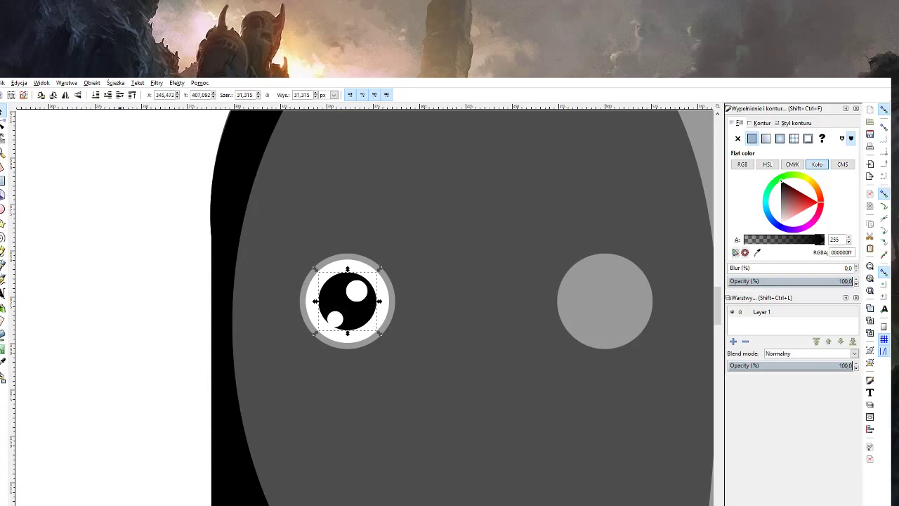
# Give the pupil a dark grey fill with a smaller 1a1a1a inner circle beneath both highlights.
pyautogui.click(341, 502)
pyautogui.press('Home')
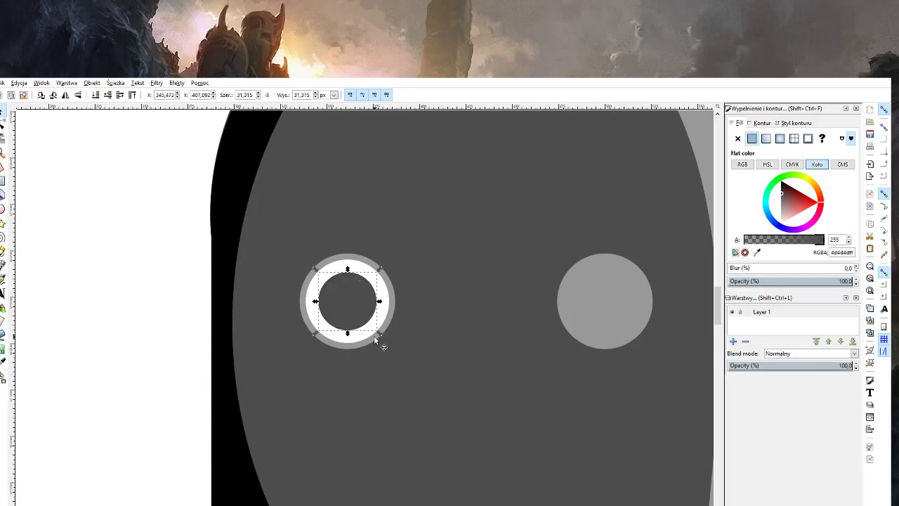
pyautogui.moveTo(378, 334); pyautogui.dragTo(371, 328)
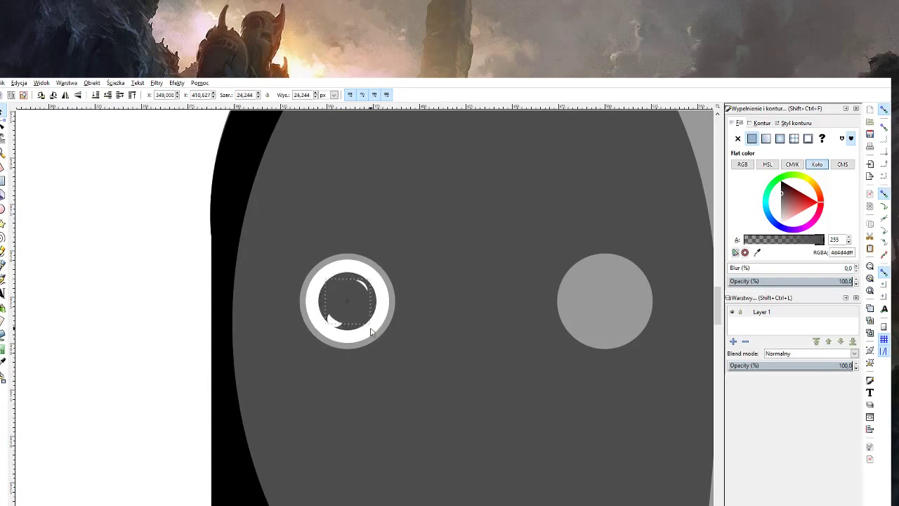
pyautogui.click(281, 503)
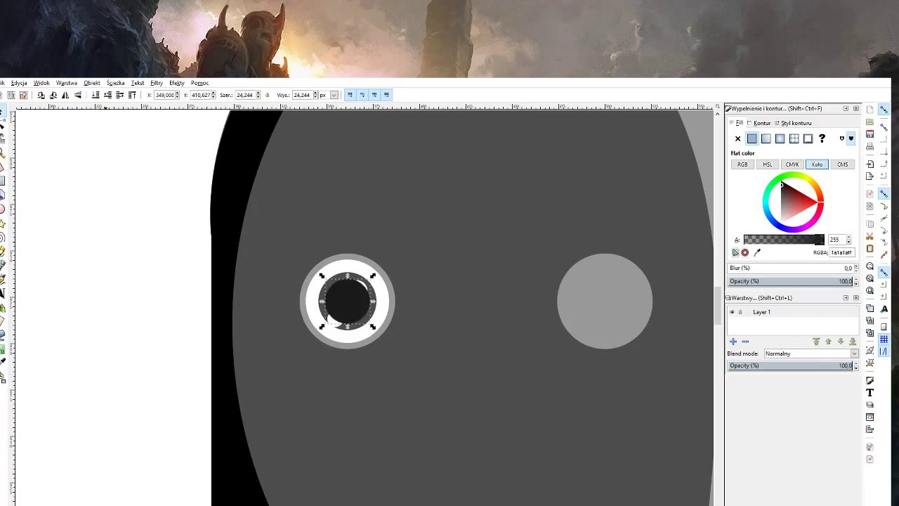
pyautogui.click(108, 98)
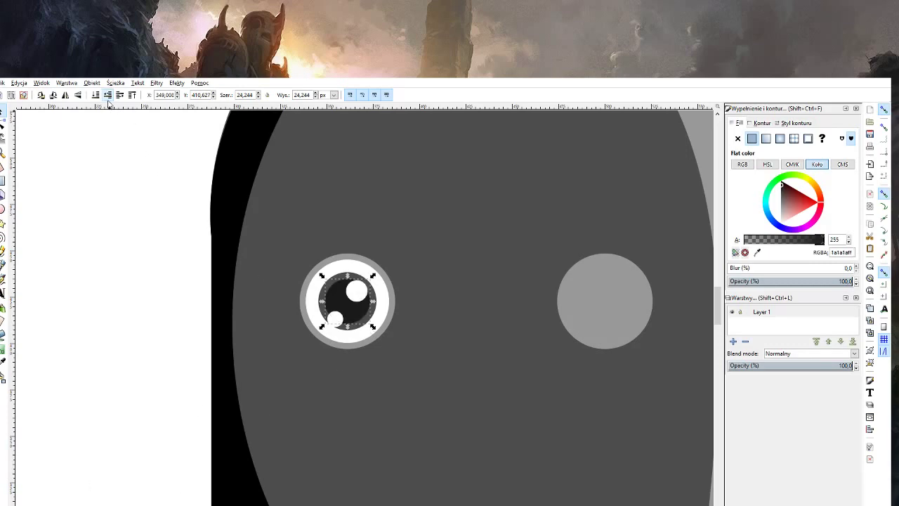
pyautogui.click(109, 206)
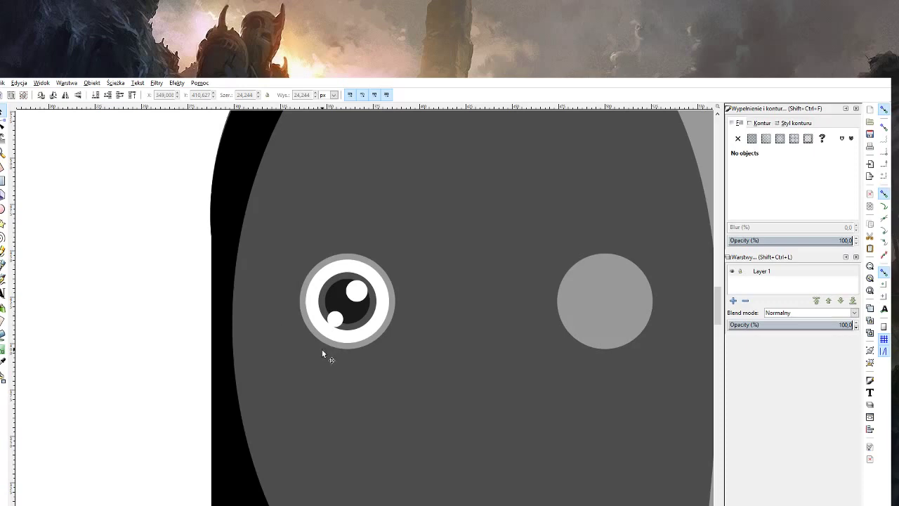
pyautogui.press('z')
pyautogui.keyDown('shift'); pyautogui.click(387, 378); pyautogui.keyUp('shift')
pyautogui.keyDown('shift'); pyautogui.click(387, 379); pyautogui.keyUp('shift')
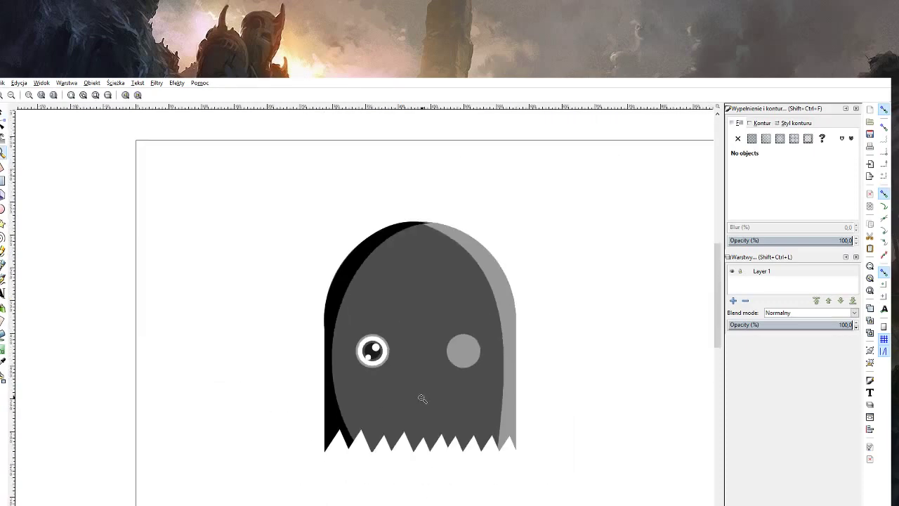
# Delete the plain grey right eye and place a duplicate of the finished left eye there.
pyautogui.click(417, 388)
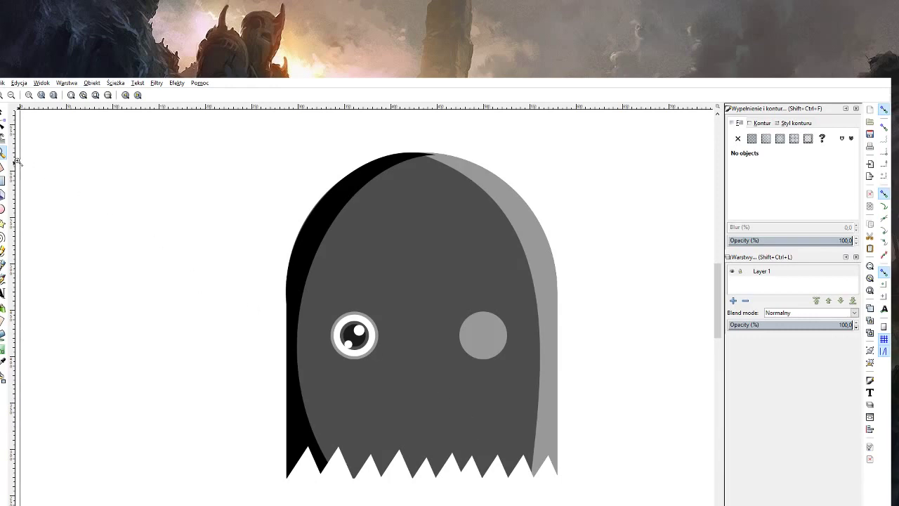
pyautogui.click(2, 111)
pyautogui.click(483, 345)
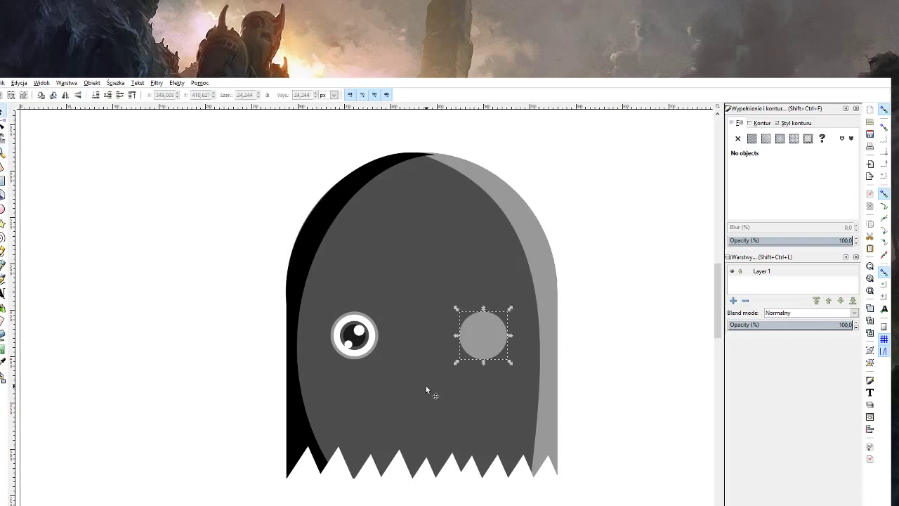
pyautogui.press('Delete')
pyautogui.moveTo(185, 235); pyautogui.dragTo(425, 394)
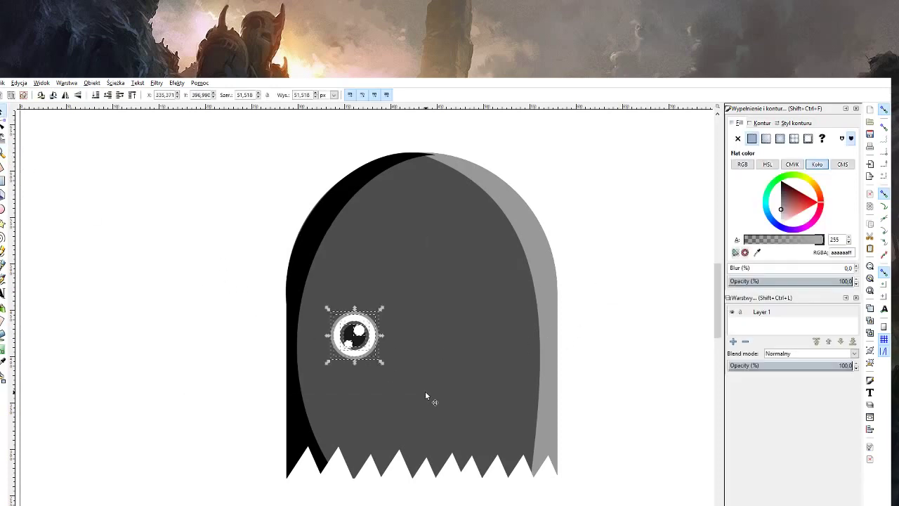
pyautogui.hotkey('ctrl', 'd')
pyautogui.moveTo(364, 357); pyautogui.dragTo(494, 357)
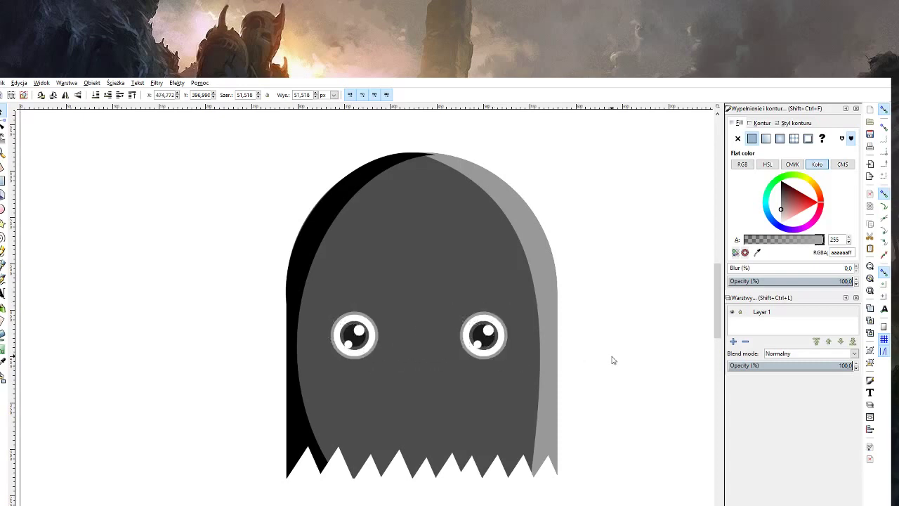
pyautogui.click(613, 363)
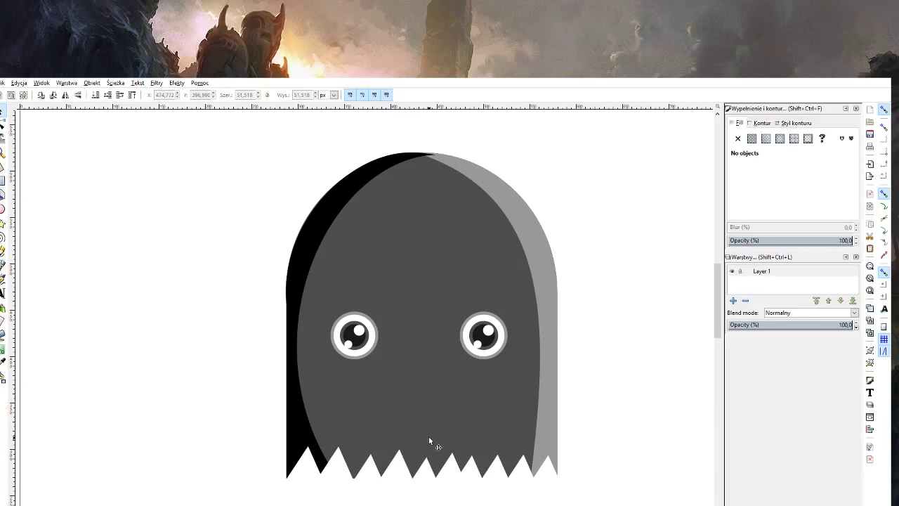
pyautogui.scroll(1, 429, 435)
pyautogui.scroll(-3, 428, 435)
# Send the dark body copy to the bottom and stretch it down as a shadow outline.
pyautogui.click(421, 342)
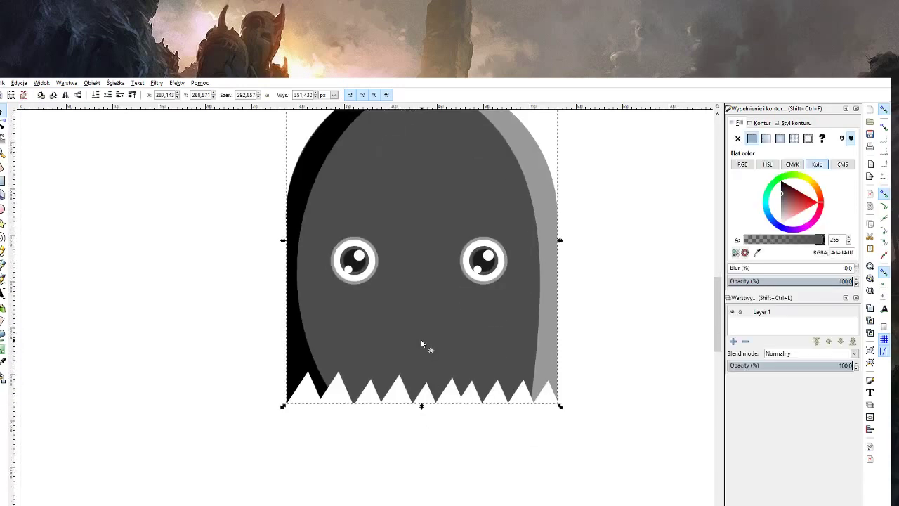
pyautogui.press('Home')
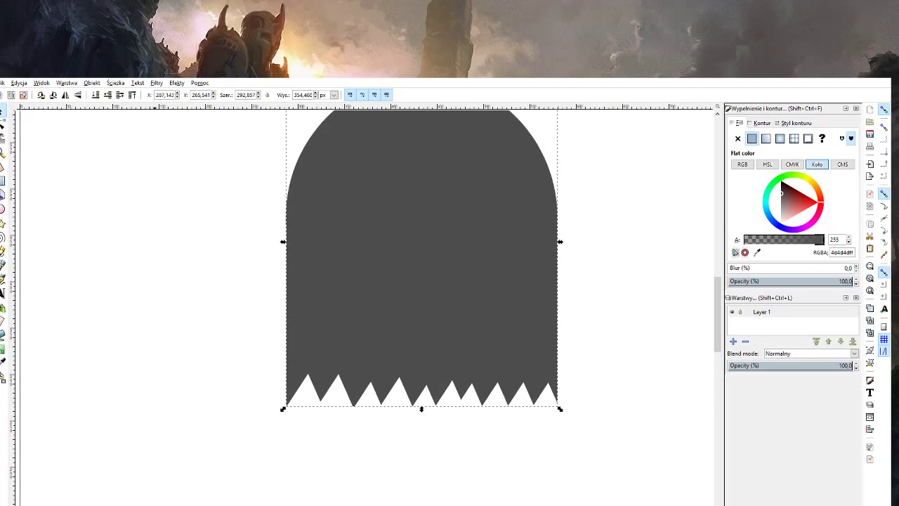
pyautogui.click(95, 95)
pyautogui.moveTo(422, 414); pyautogui.dragTo(421, 414)
pyautogui.scroll(1, 583, 296)
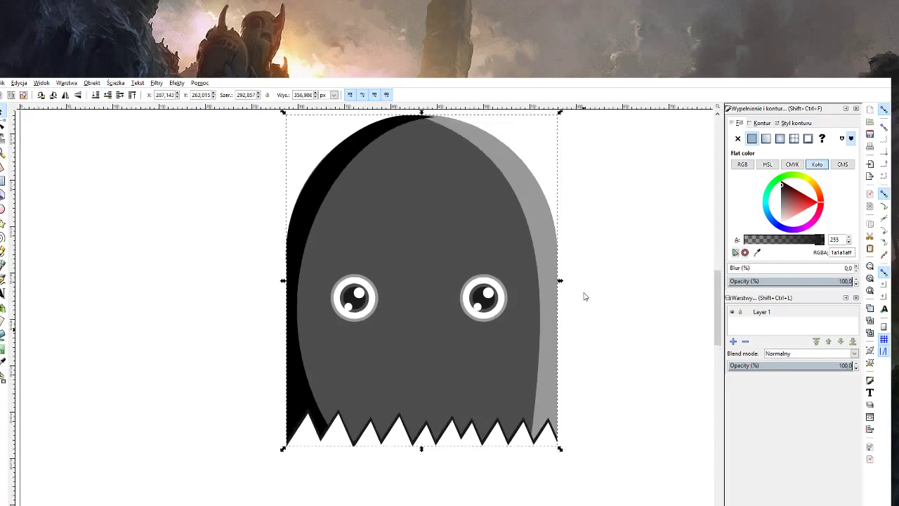
# Change the body fill to 666666 and the black left crescent to 333333 grey.
pyautogui.click(435, 264)
pyautogui.click(781, 202)
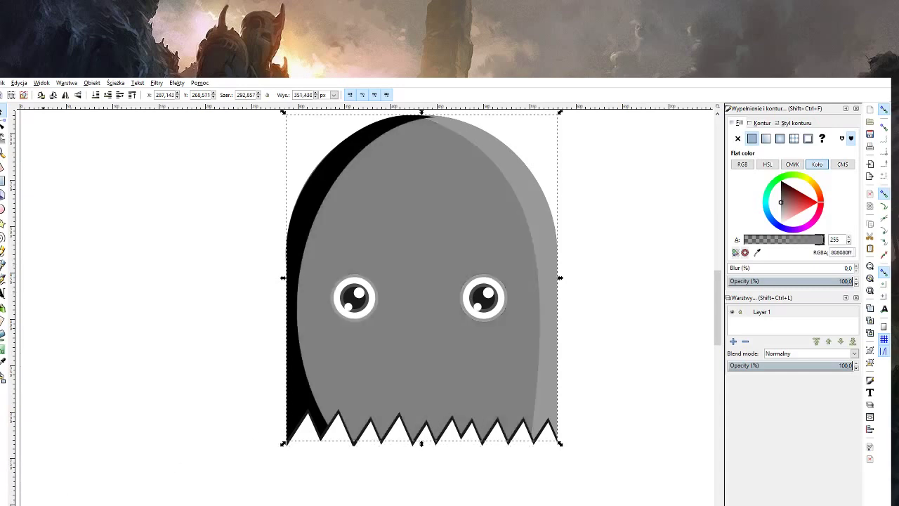
pyautogui.click(782, 197)
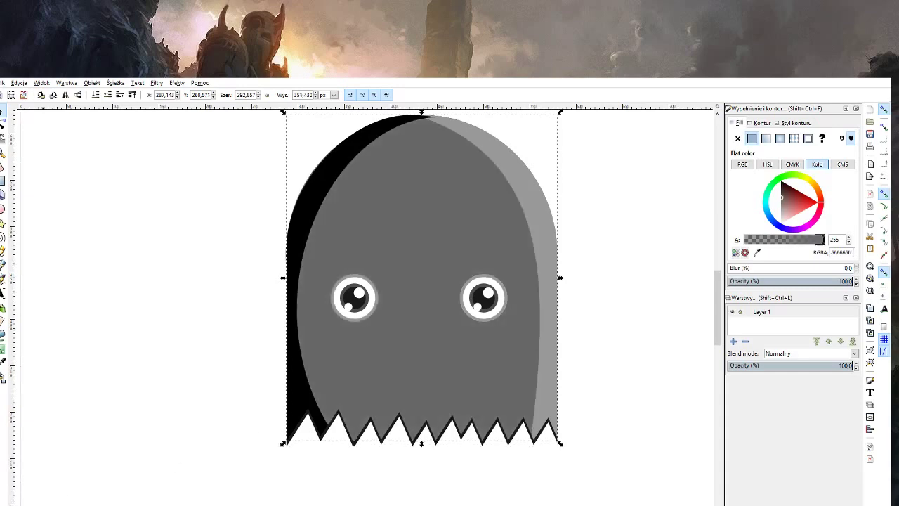
pyautogui.click(306, 196)
pyautogui.moveTo(781, 184); pyautogui.dragTo(781, 189)
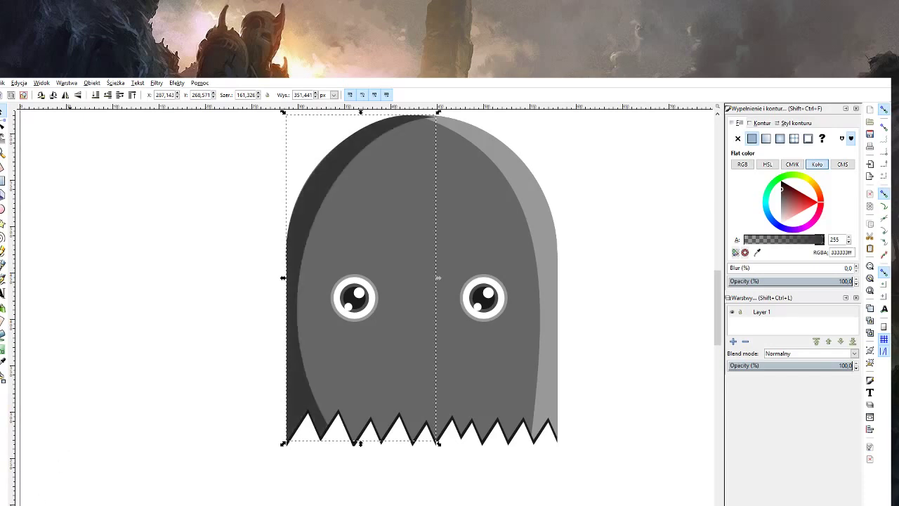
# Shift the dark 1a1a1a outline slightly left so it edges the left side and hem.
pyautogui.click(479, 464)
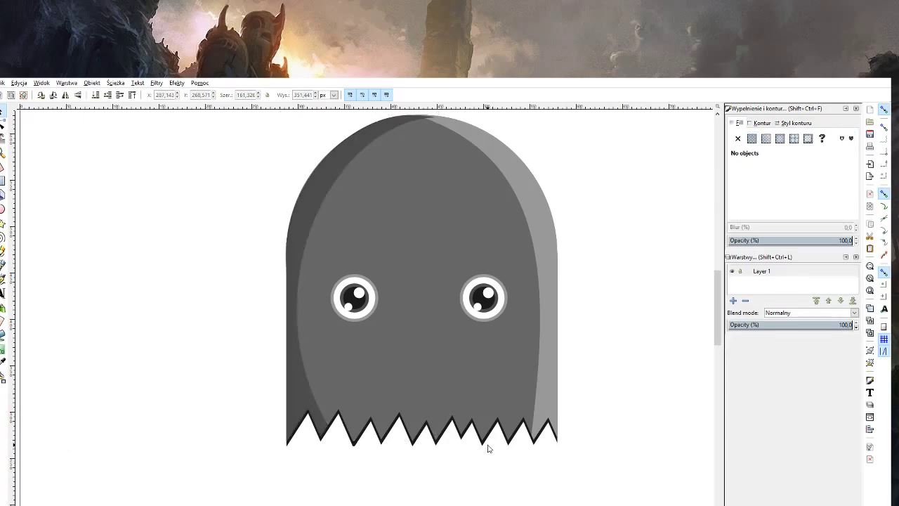
pyautogui.click(489, 449)
pyautogui.moveTo(297, 285); pyautogui.dragTo(284, 285)
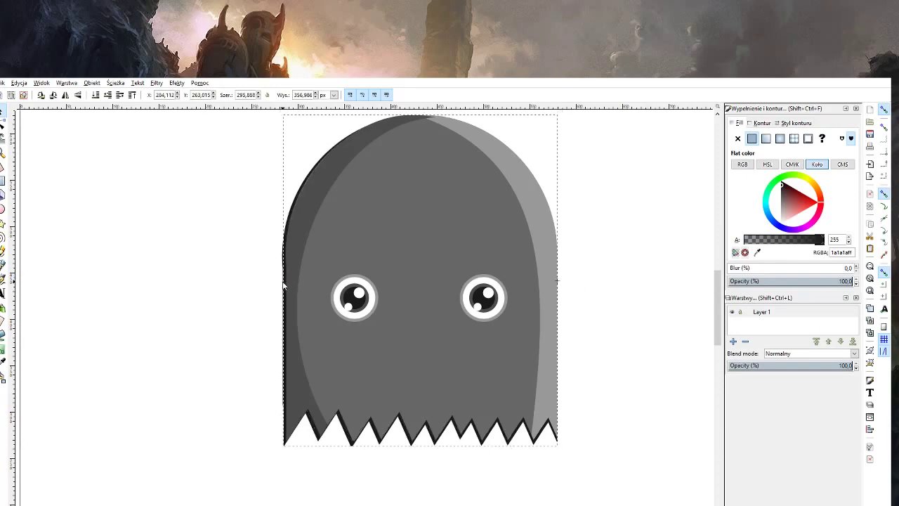
pyautogui.click(630, 316)
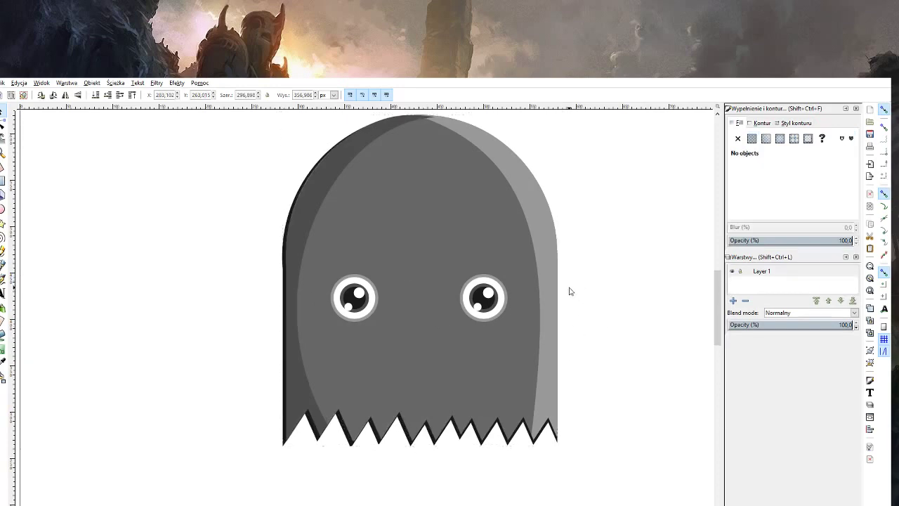
pyautogui.scroll(3, 573, 302)
pyautogui.scroll(-1, 582, 316)
# Move the left eye closer to the right eye.
pyautogui.scroll(-1, 582, 318)
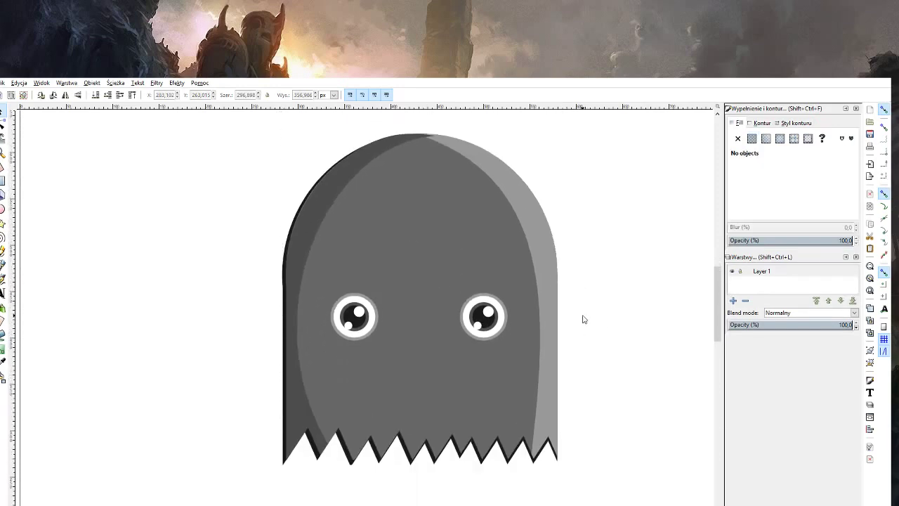
pyautogui.moveTo(638, 257); pyautogui.dragTo(540, 329)
pyautogui.moveTo(138, 262); pyautogui.dragTo(444, 401)
pyautogui.moveTo(371, 328); pyautogui.dragTo(419, 336)
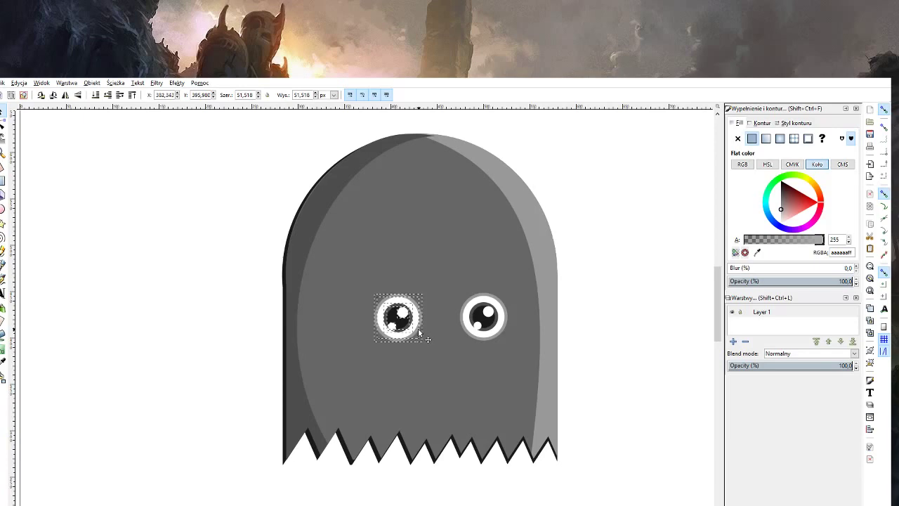
pyautogui.click(652, 351)
pyautogui.scroll(-1, 653, 350)
pyautogui.scroll(2, 651, 352)
pyautogui.scroll(-2, 651, 351)
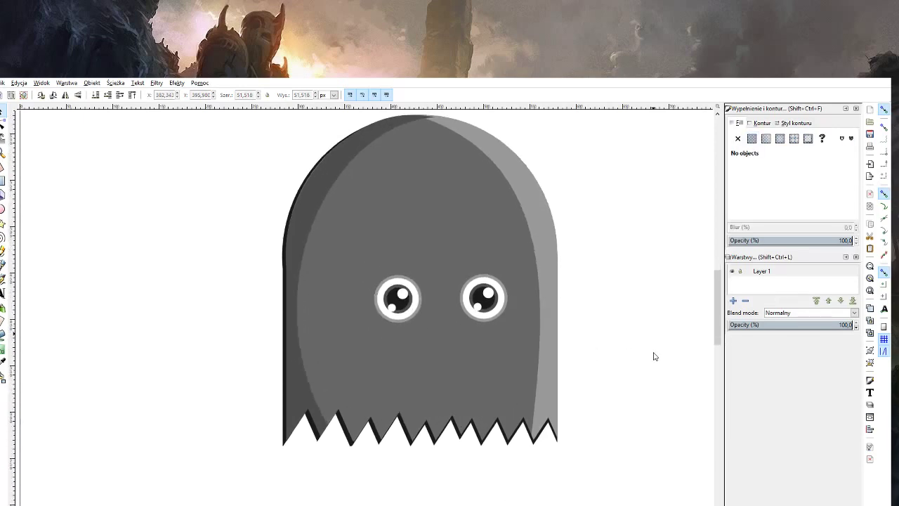
pyautogui.scroll(2, 653, 355)
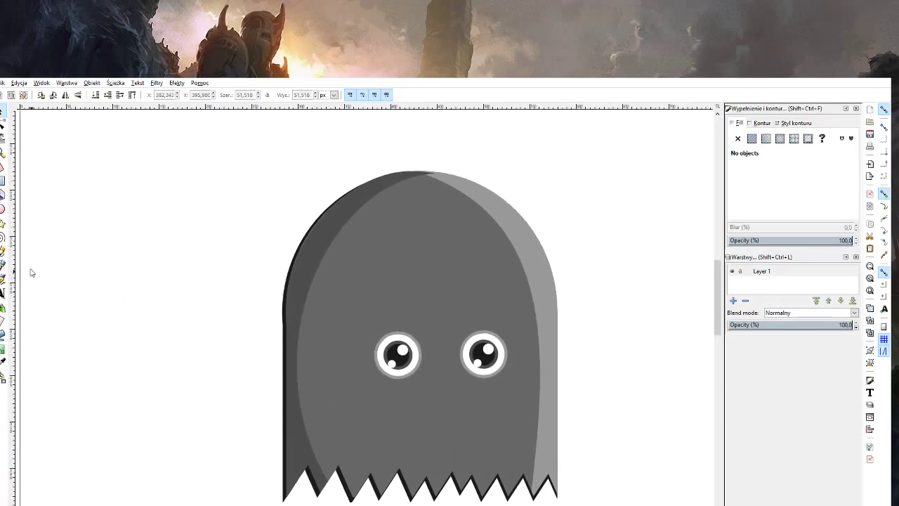
# Draw a round spot on the ghost's head and give it a light grey fill with the Dropper.
pyautogui.click(2, 208)
pyautogui.moveTo(449, 229); pyautogui.dragTo(508, 288)
pyautogui.click(3, 359)
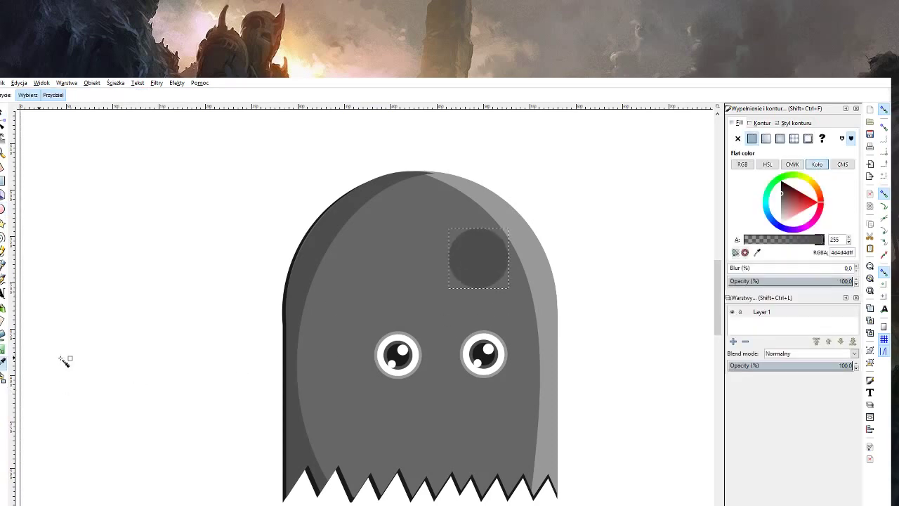
pyautogui.click(524, 265)
pyautogui.click(3, 109)
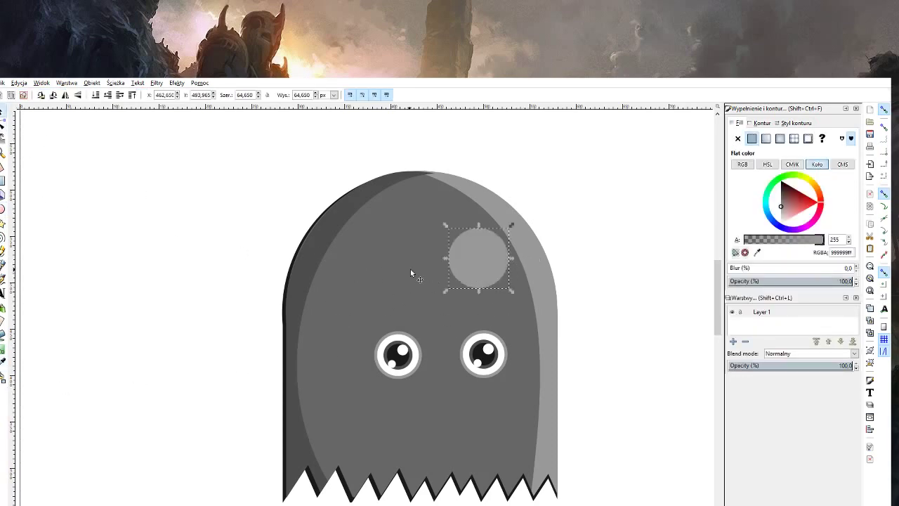
pyautogui.moveTo(469, 272); pyautogui.dragTo(457, 274)
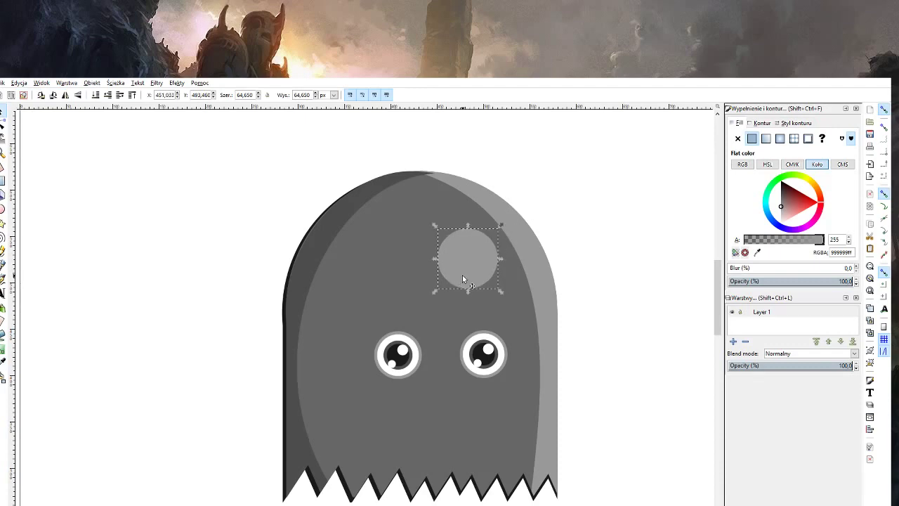
# Duplicate the spot into a smaller spot and a tiny dot beside it.
pyautogui.hotkey('ctrl', 'd')
pyautogui.moveTo(500, 291)
pyautogui.mouseDown()
pyautogui.moveTo(455, 270)
pyautogui.moveTo(411, 283)
pyautogui.moveTo(459, 315)
pyautogui.moveTo(452, 302)
pyautogui.mouseUp()
pyautogui.hotkey('ctrl', 'd')
pyautogui.click(616, 311)
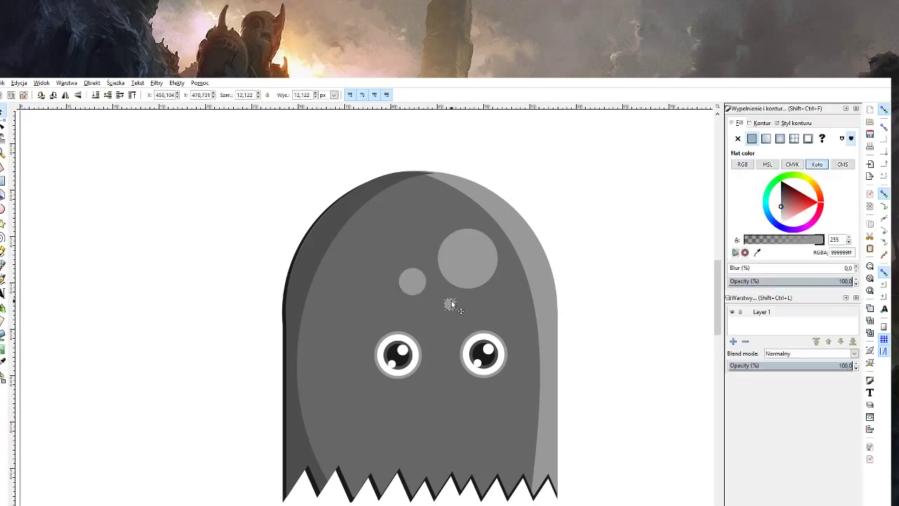
pyautogui.click(611, 300)
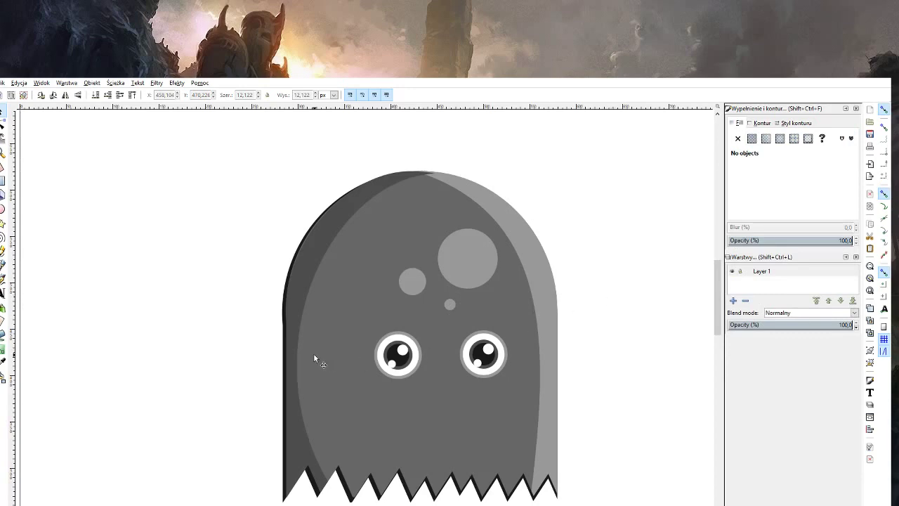
pyautogui.scroll(-2, 314, 354)
pyautogui.scroll(2, 312, 364)
pyautogui.press('z')
pyautogui.scroll(-2, 313, 370)
pyautogui.scroll(-1, 315, 372)
pyautogui.scroll(2, 318, 377)
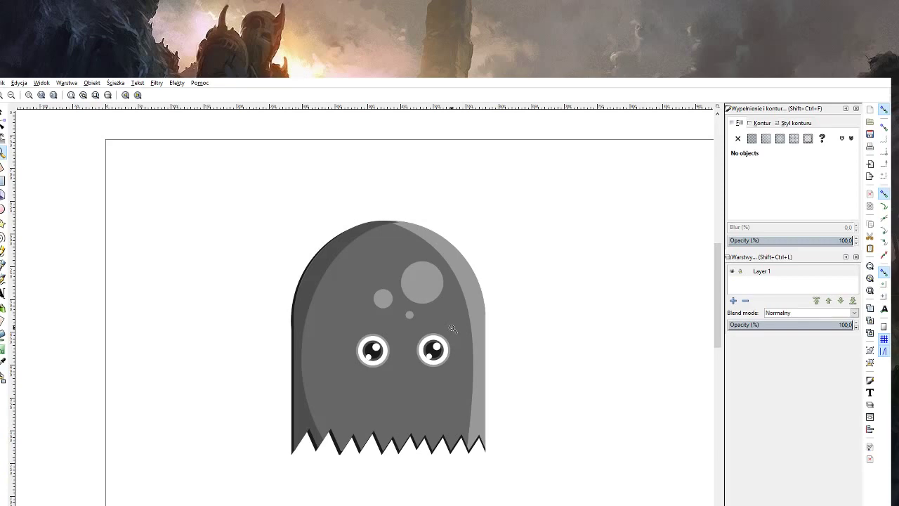
# Raise the ghost body copy above everything.
pyautogui.click(375, 325)
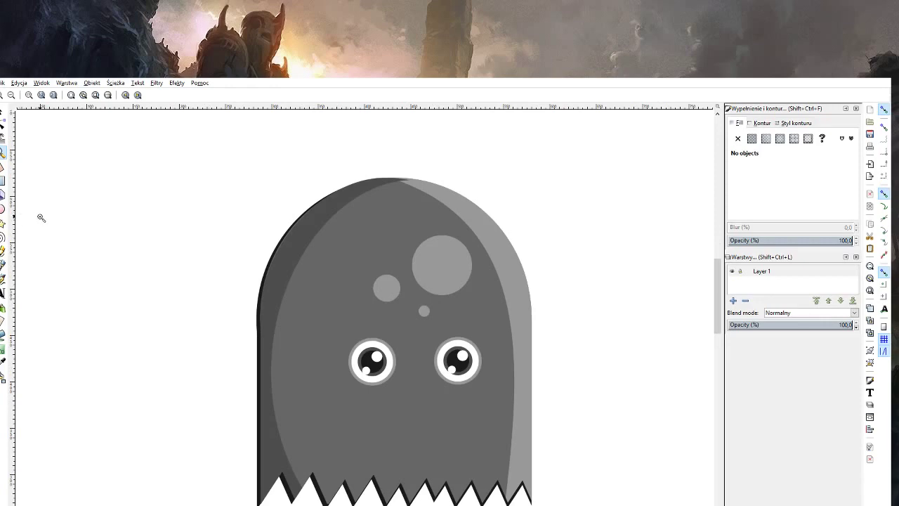
pyautogui.click(2, 111)
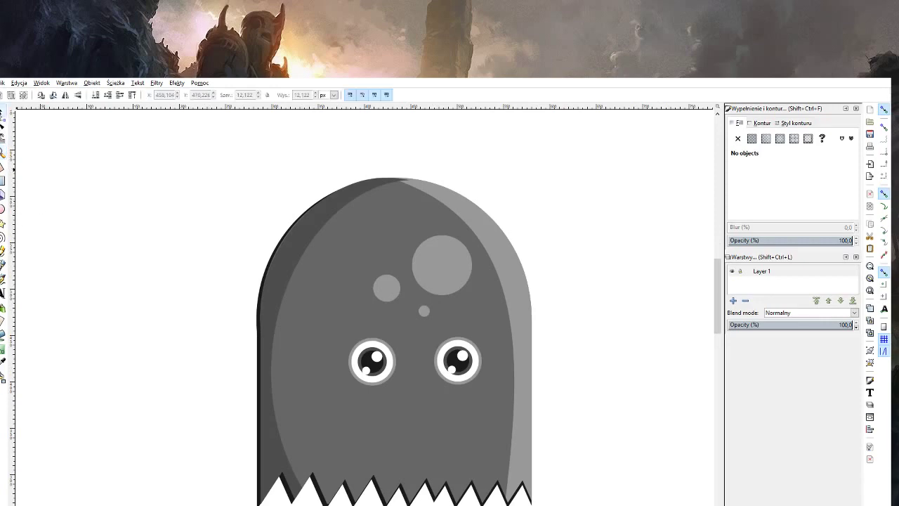
pyautogui.click(286, 358)
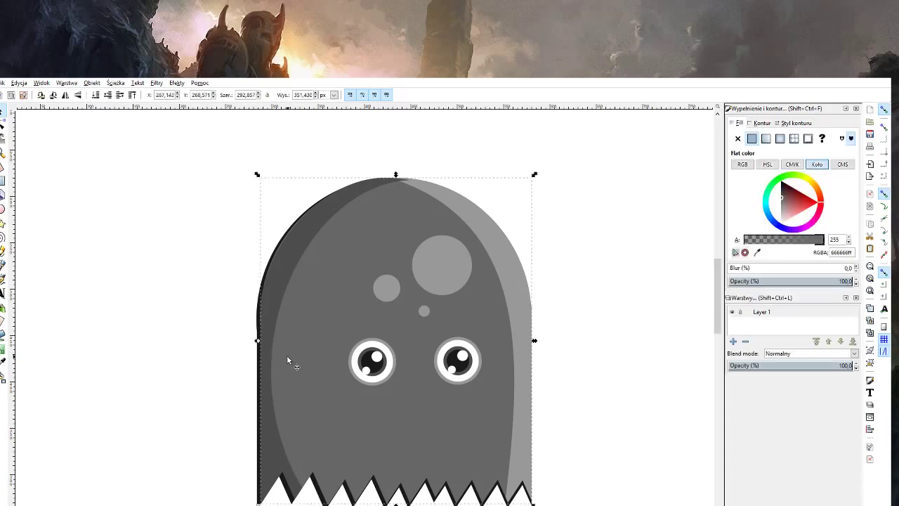
pyautogui.press('Home')
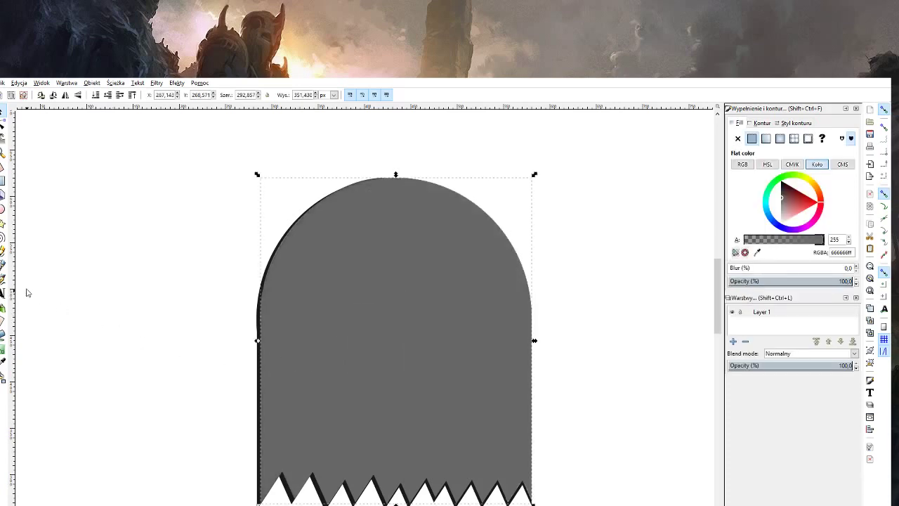
# Lay a linear gradient across the body with a 333333 end stop.
pyautogui.moveTo(274, 387); pyautogui.dragTo(484, 389)
pyautogui.click(274, 385)
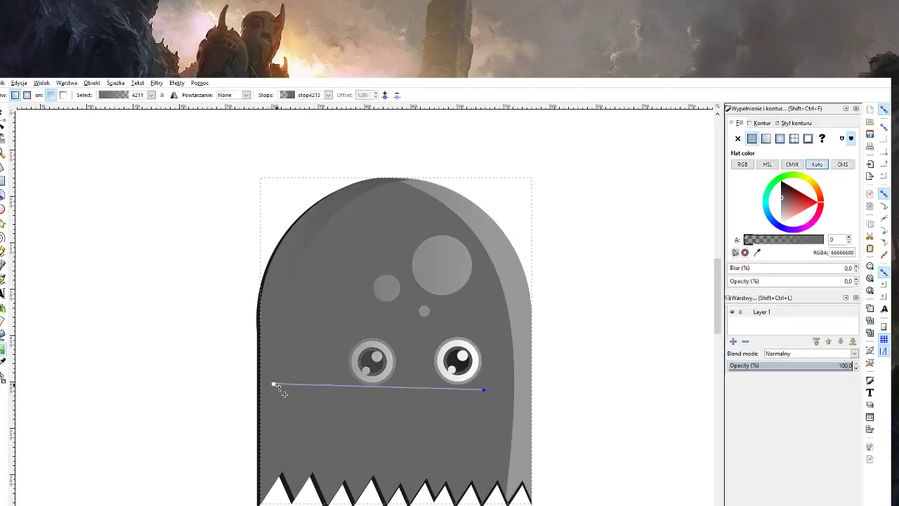
pyautogui.press('Tab')
pyautogui.click(781, 188)
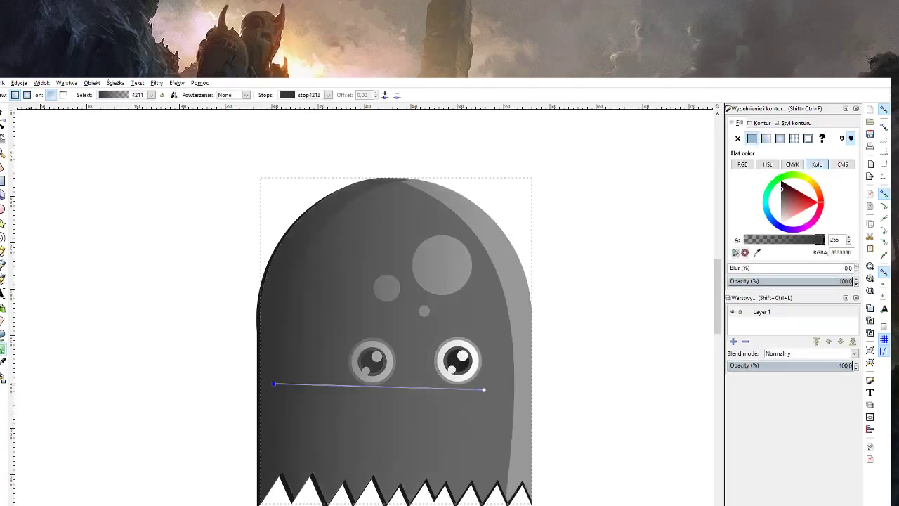
pyautogui.click(3, 117)
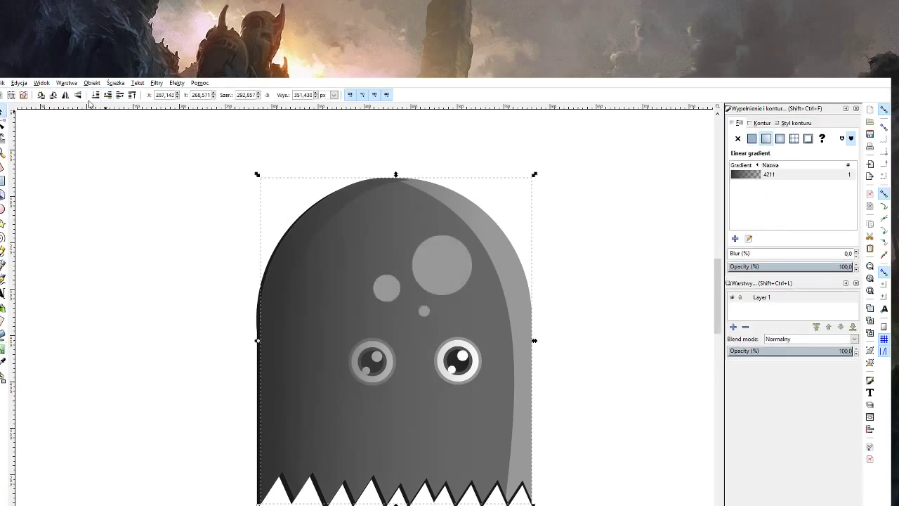
pyautogui.click(118, 96)
pyautogui.click(119, 97)
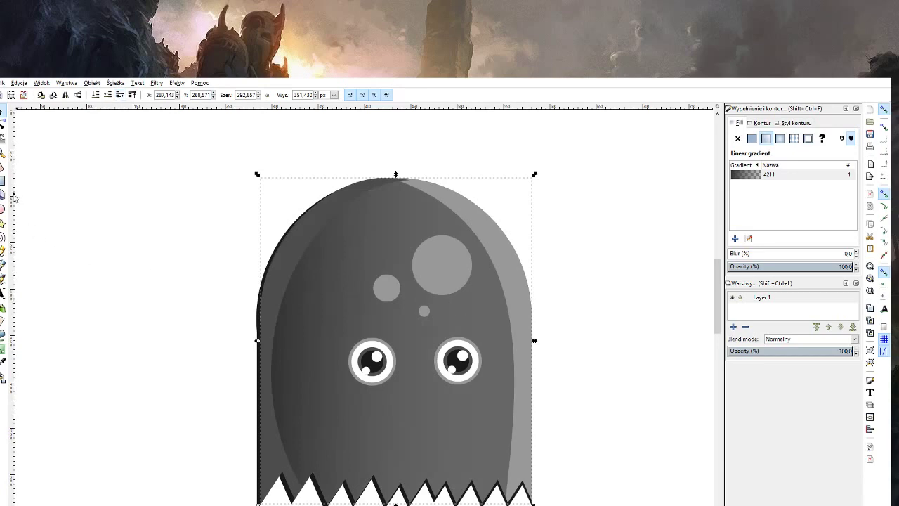
# Shorten the gradient and angle it diagonally up toward the big head spot.
pyautogui.click(4, 349)
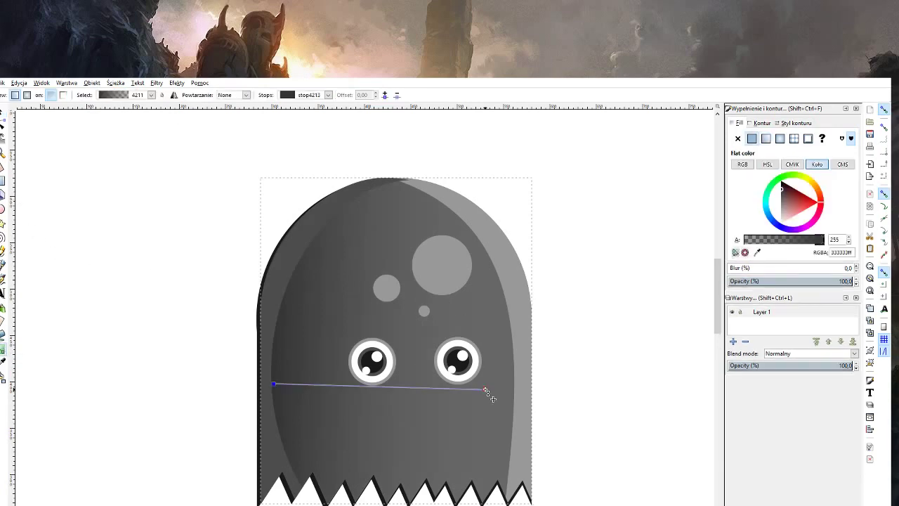
pyautogui.moveTo(481, 387)
pyautogui.mouseDown()
pyautogui.moveTo(423, 385)
pyautogui.moveTo(484, 385)
pyautogui.mouseUp()
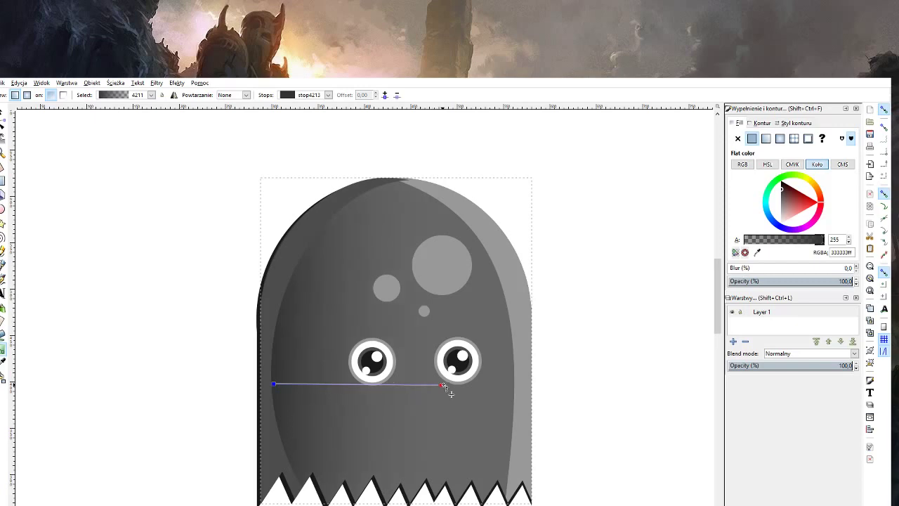
pyautogui.click(485, 385)
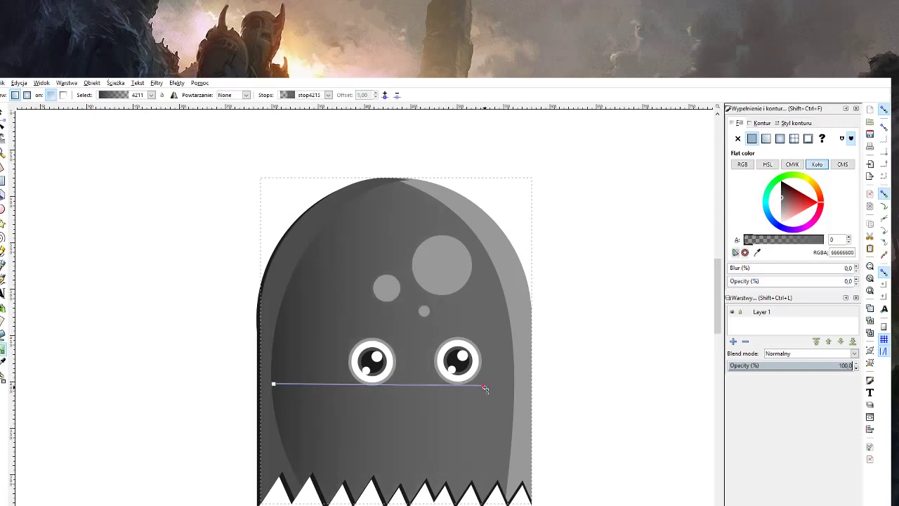
pyautogui.moveTo(483, 385); pyautogui.dragTo(473, 288)
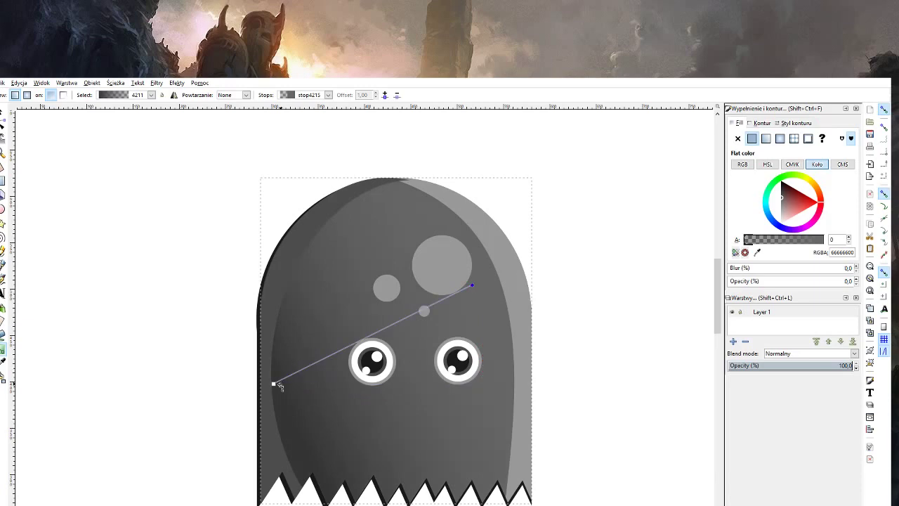
pyautogui.click(4, 113)
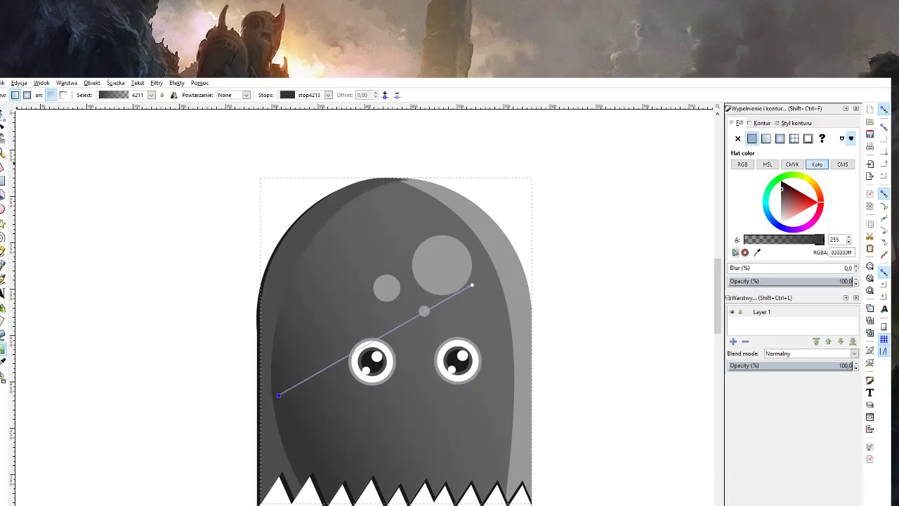
pyautogui.click(260, 319)
# Set the left-side shading fill to 333333ff.
pyautogui.click(262, 311)
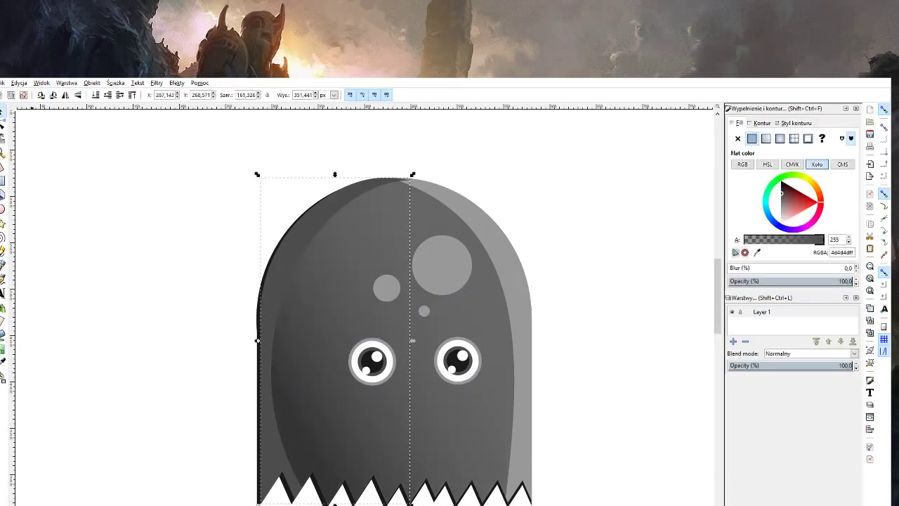
pyautogui.write('333333ff')
pyautogui.press('Return')
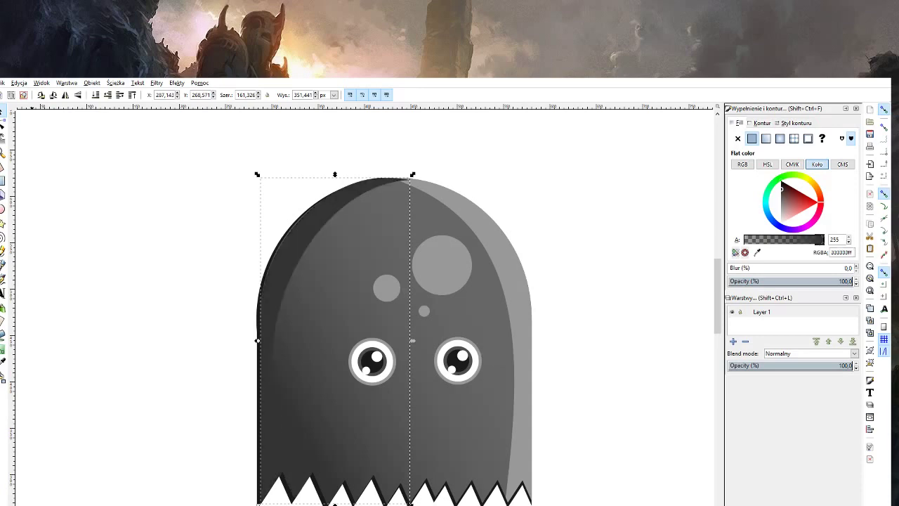
pyautogui.click(81, 448)
pyautogui.scroll(-2, 80, 448)
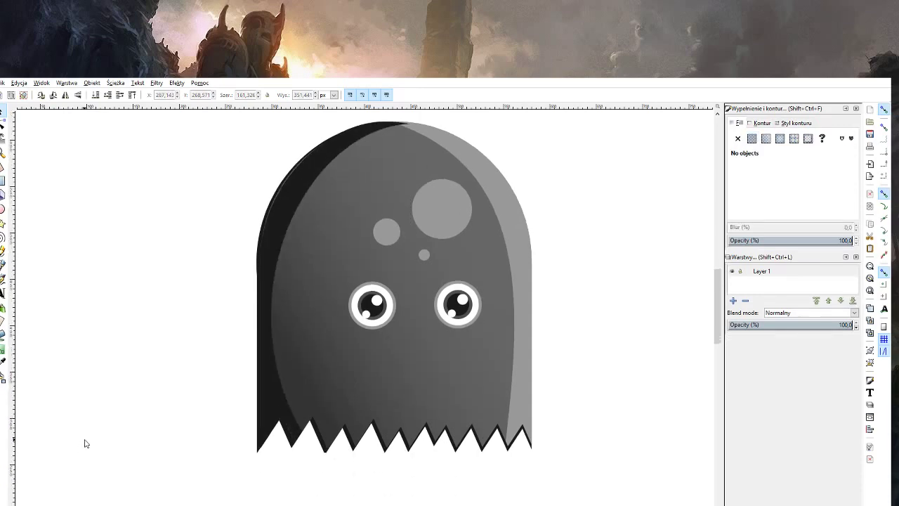
pyautogui.scroll(1, 85, 447)
# Shrink a copy of the large head spot to about 39 px and make it near-white.
pyautogui.click(452, 246)
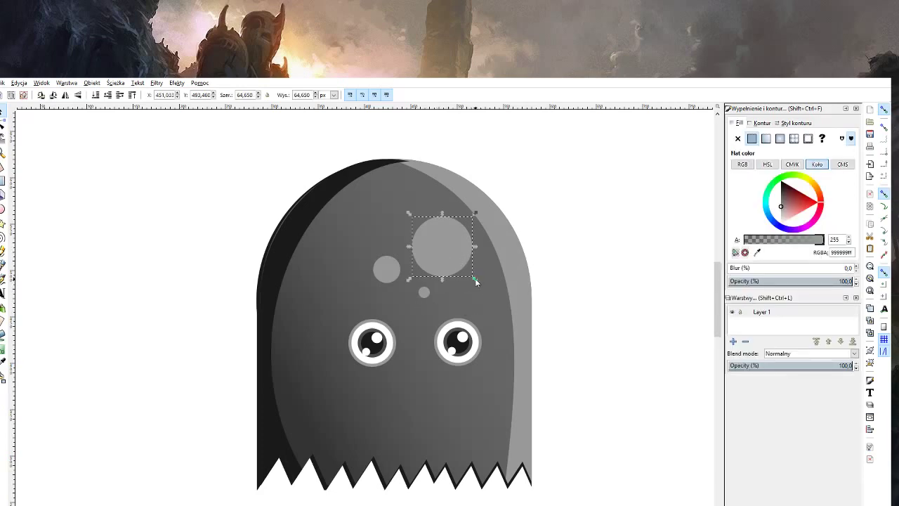
pyautogui.moveTo(475, 281); pyautogui.dragTo(464, 267)
pyautogui.moveTo(780, 206); pyautogui.dragTo(780, 221)
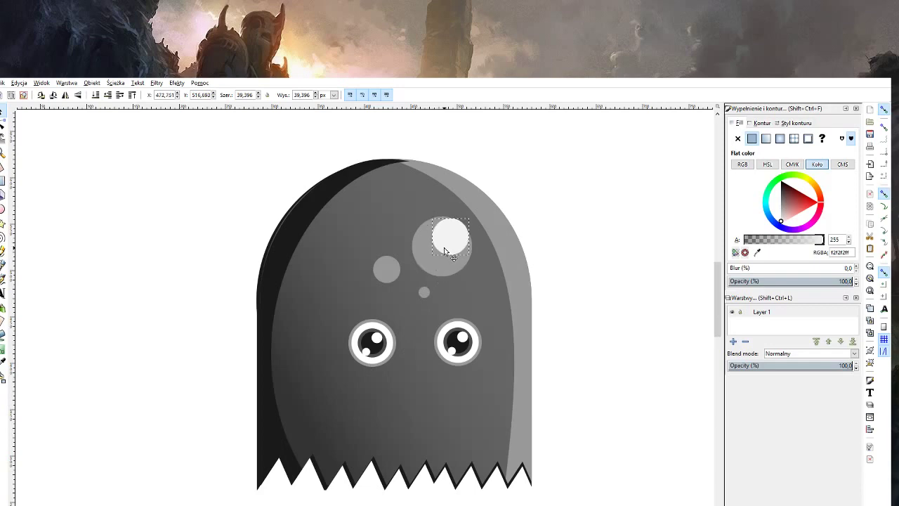
pyautogui.moveTo(444, 246); pyautogui.dragTo(445, 251)
pyautogui.click(571, 239)
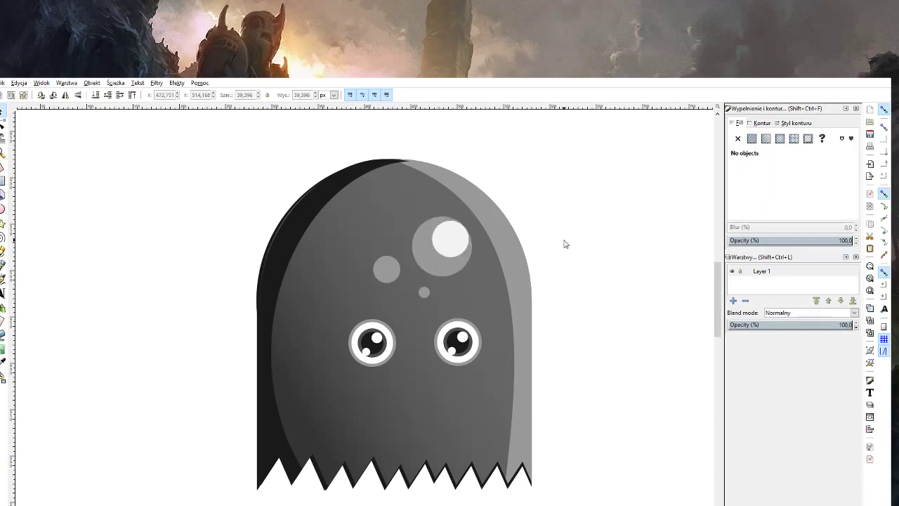
# Tone the inner circle to b3b3b3 grey and enlarge it to about 51.5 px, offset upper right.
pyautogui.click(453, 242)
pyautogui.moveTo(780, 221); pyautogui.dragTo(780, 211)
pyautogui.click(80, 499)
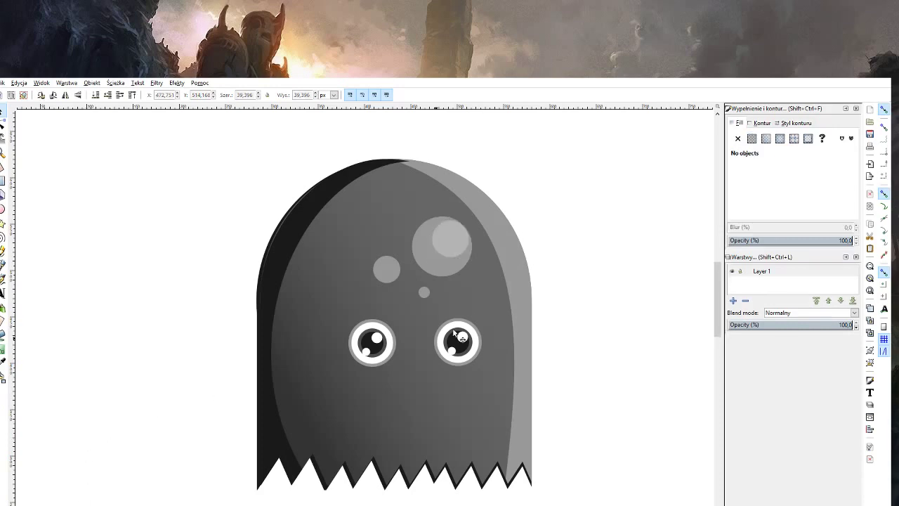
pyautogui.moveTo(451, 240); pyautogui.dragTo(443, 247)
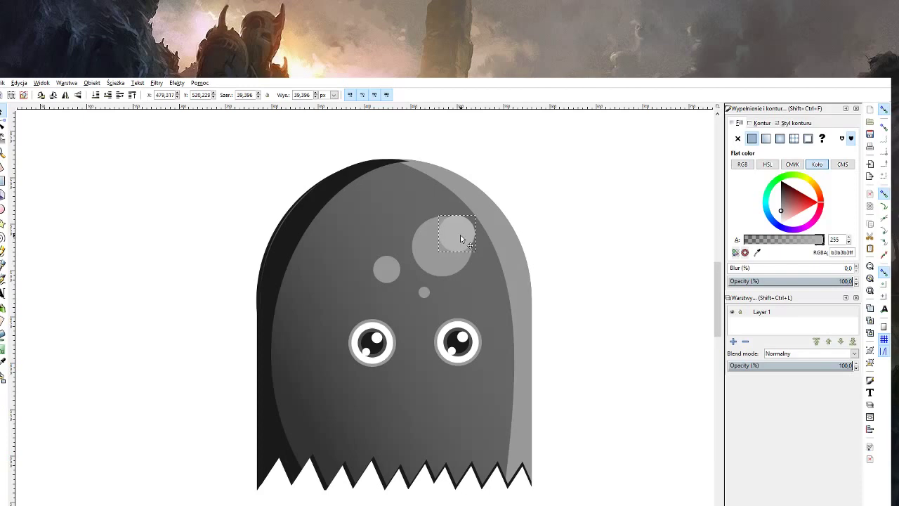
pyautogui.moveTo(477, 255)
pyautogui.mouseDown()
pyautogui.moveTo(485, 262)
pyautogui.moveTo(459, 243)
pyautogui.mouseUp()
pyautogui.click(459, 243)
pyautogui.click(577, 241)
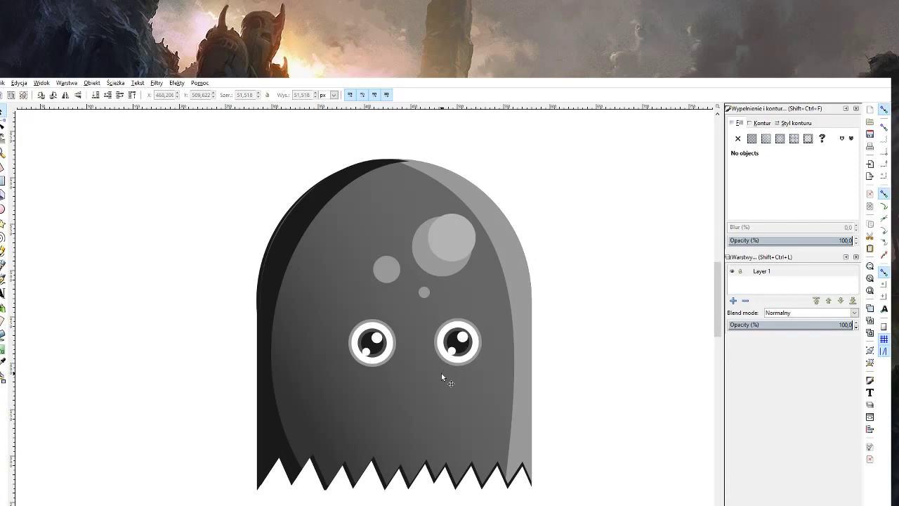
# Zoom in on the ghost's head to inspect the highlight circle.
pyautogui.press('n')
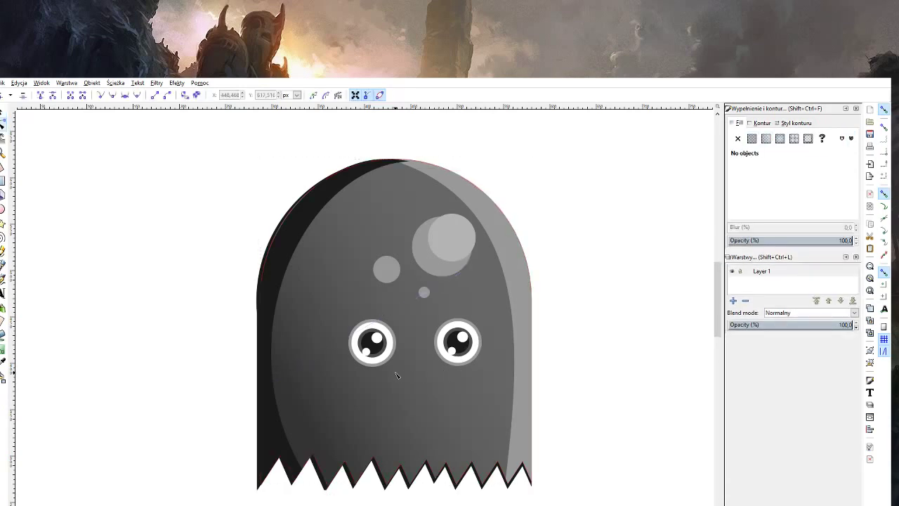
pyautogui.press('z')
pyautogui.keyDown('shift'); pyautogui.click(397, 376); pyautogui.keyUp('shift')
pyautogui.click(407, 387)
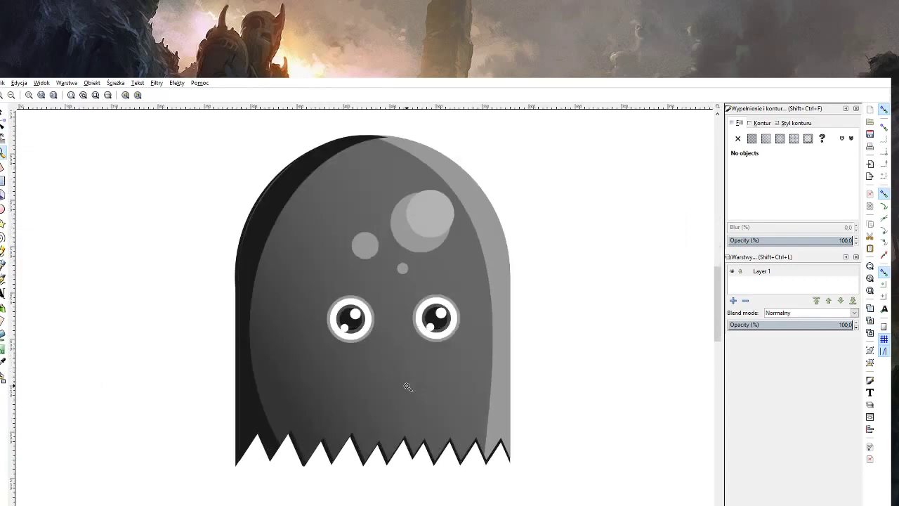
pyautogui.click(3, 116)
pyautogui.click(432, 223)
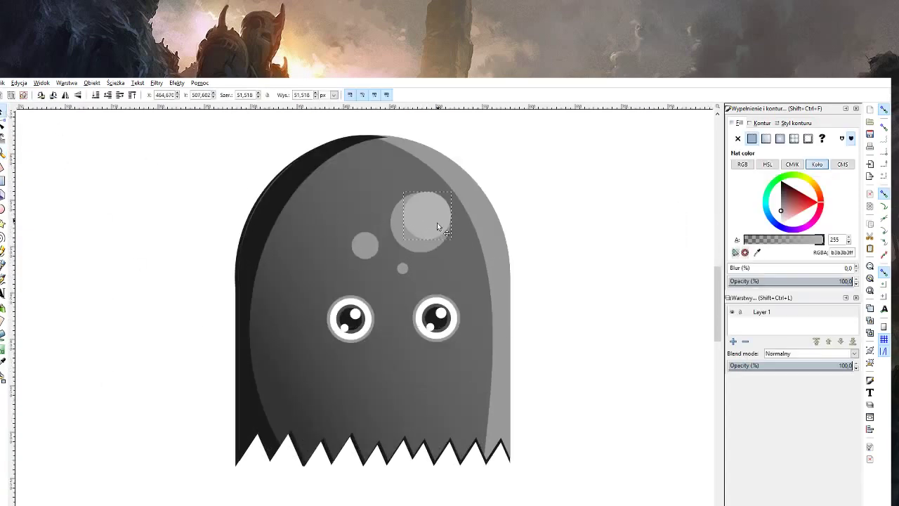
pyautogui.click(437, 223)
pyautogui.click(576, 225)
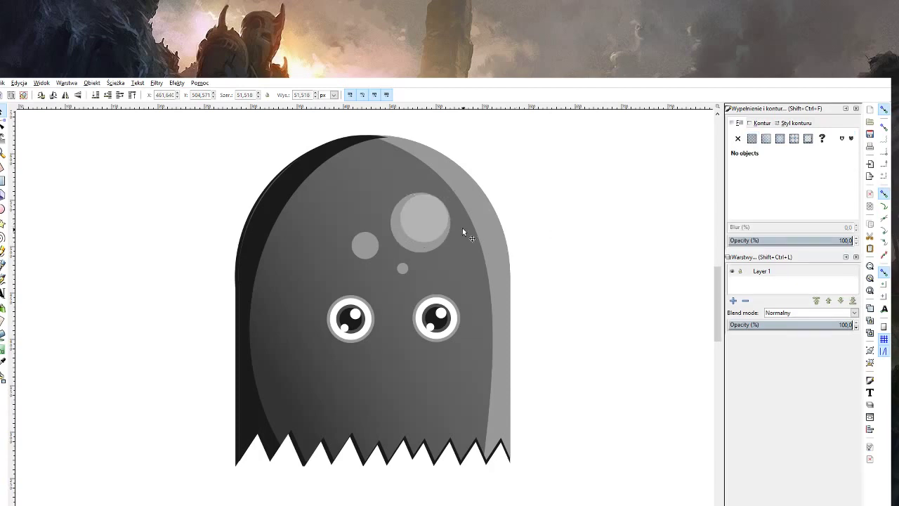
pyautogui.press('z')
pyautogui.click(435, 223)
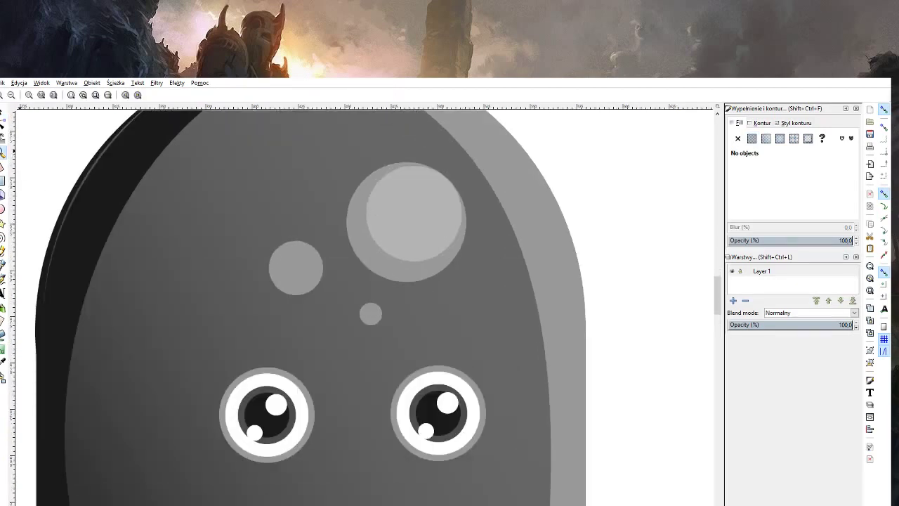
pyautogui.press('s')
pyautogui.click(389, 210)
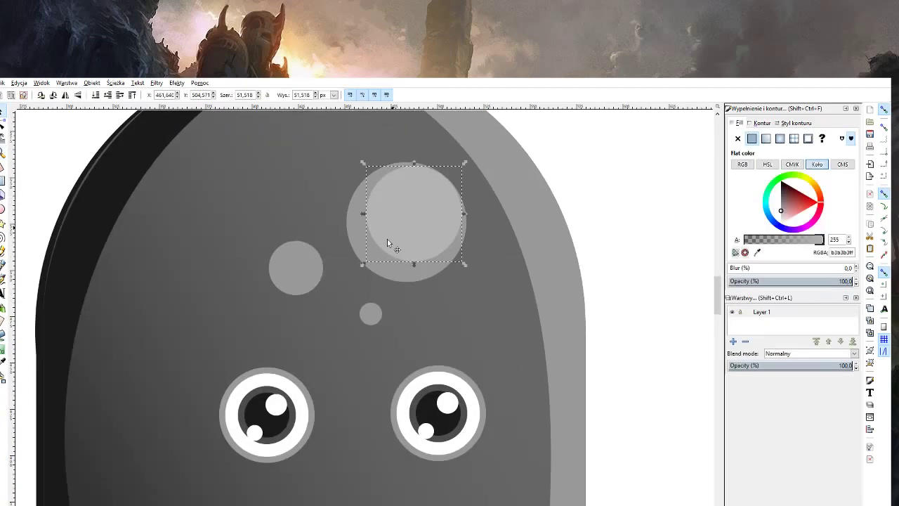
pyautogui.moveTo(387, 239); pyautogui.dragTo(319, 275)
pyautogui.moveTo(396, 307)
pyautogui.mouseDown()
pyautogui.moveTo(375, 272)
pyautogui.moveTo(296, 272)
pyautogui.mouseUp()
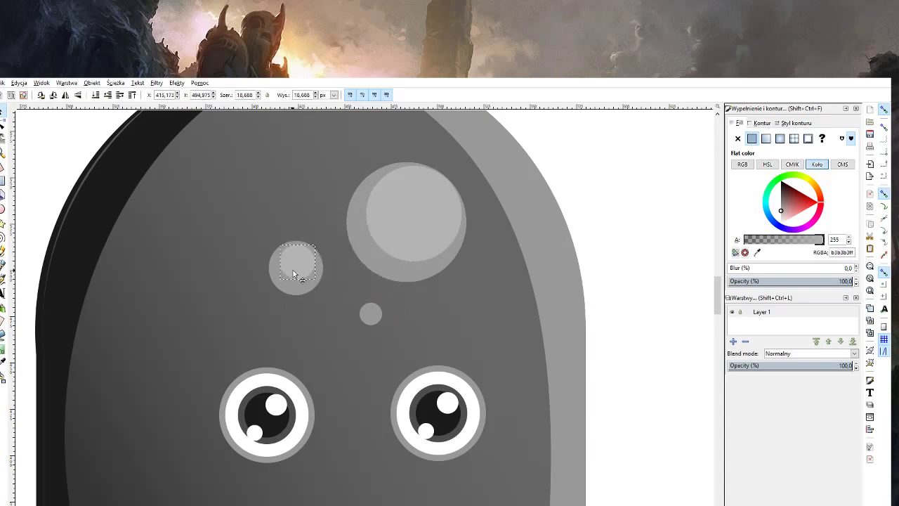
pyautogui.hotkey('ctrl', 'd')
pyautogui.moveTo(294, 274); pyautogui.dragTo(355, 316)
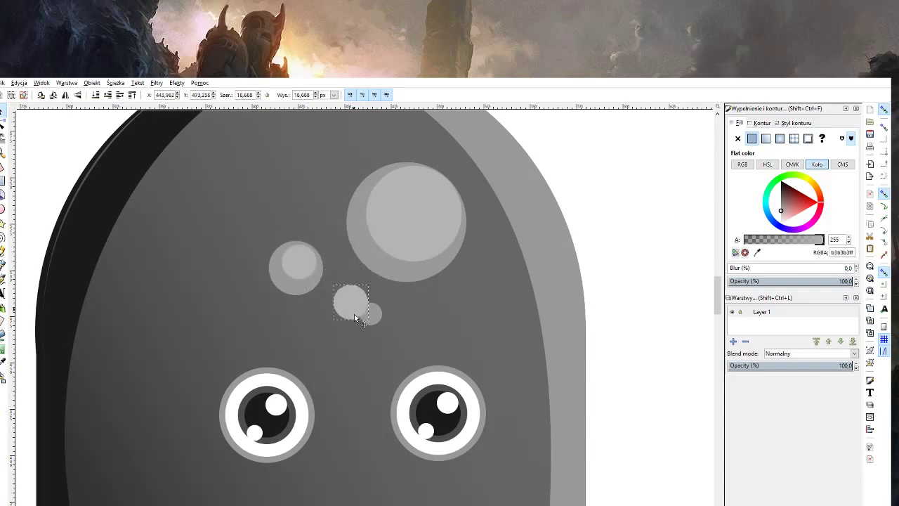
pyautogui.moveTo(332, 284); pyautogui.dragTo(368, 324)
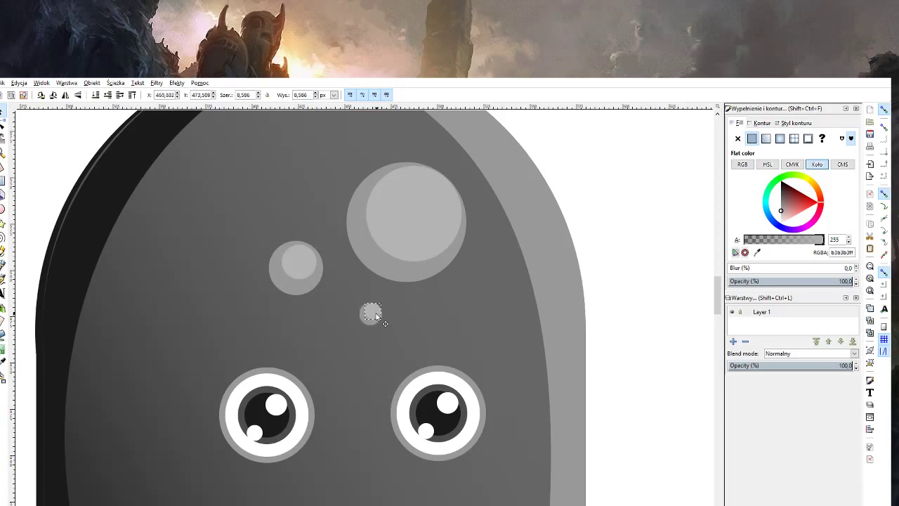
pyautogui.click(430, 320)
pyautogui.press('z')
pyautogui.keyDown('shift'); pyautogui.click(450, 318); pyautogui.keyUp('shift')
pyautogui.keyDown('shift'); pyautogui.click(451, 320); pyautogui.keyUp('shift')
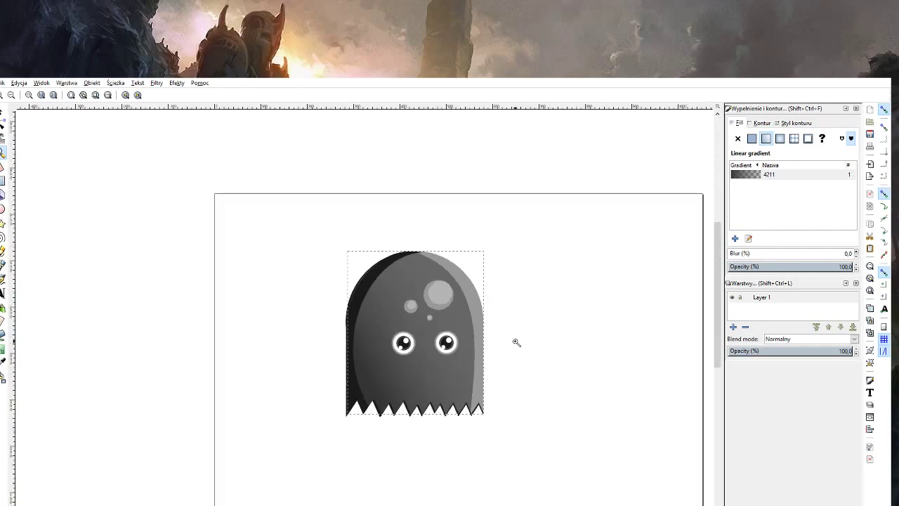
pyautogui.click(468, 362)
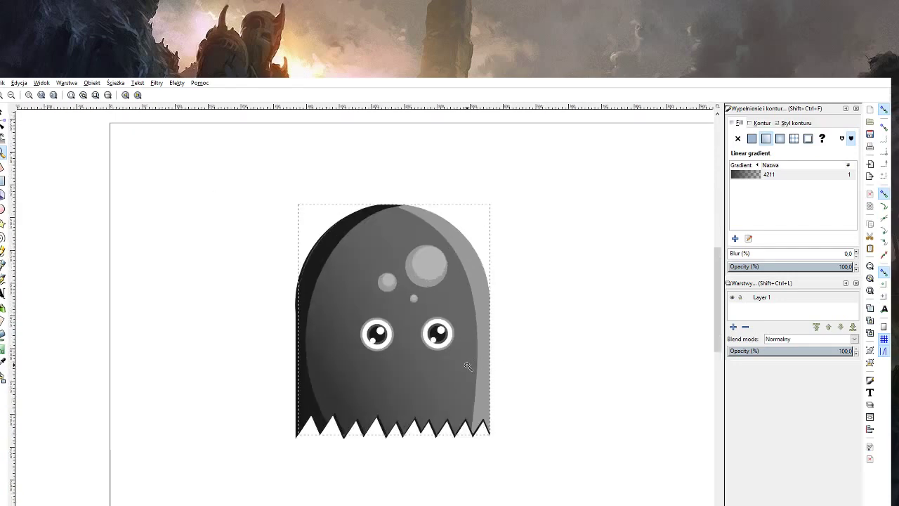
pyautogui.click(452, 320)
pyautogui.click(4, 117)
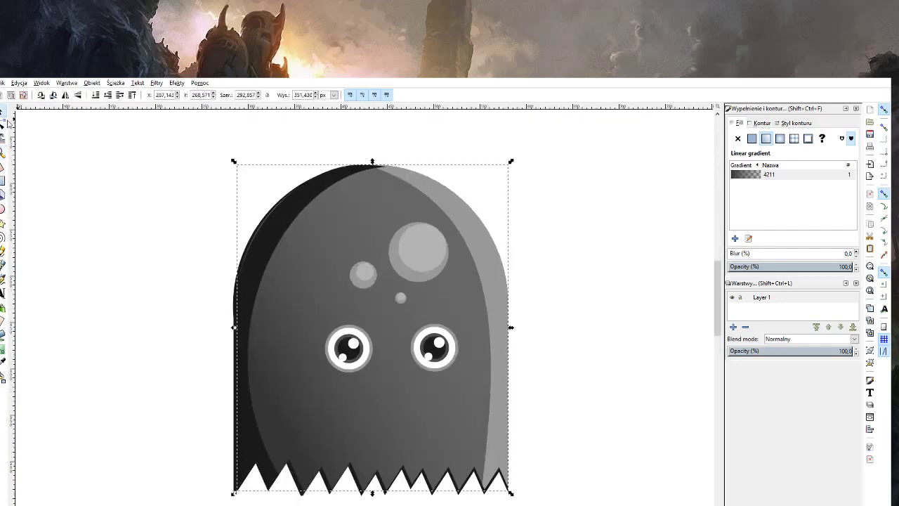
pyautogui.keyDown('ctrl'); pyautogui.click(406, 265); pyautogui.keyUp('ctrl')
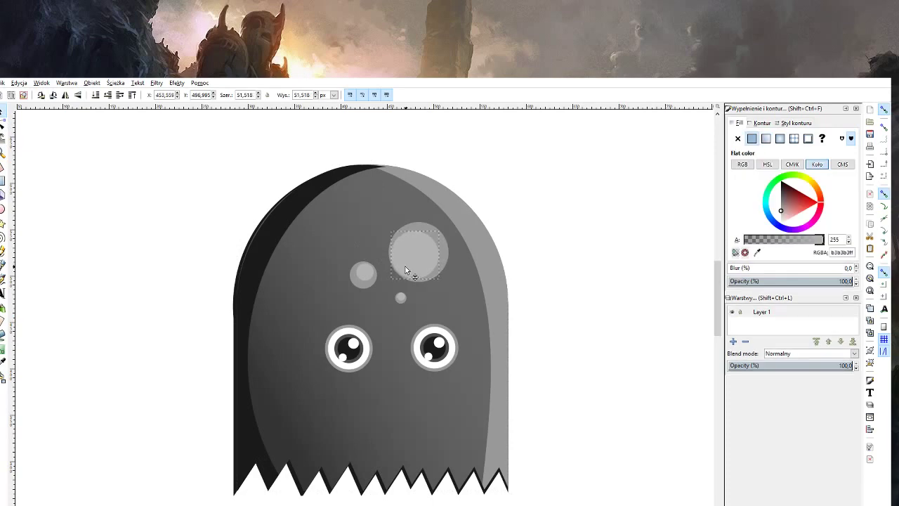
pyautogui.click(405, 266)
pyautogui.keyDown('ctrl'); pyautogui.click(400, 298); pyautogui.keyUp('ctrl')
pyautogui.keyDown('ctrl'); pyautogui.click(365, 279); pyautogui.keyUp('ctrl')
pyautogui.click(639, 278)
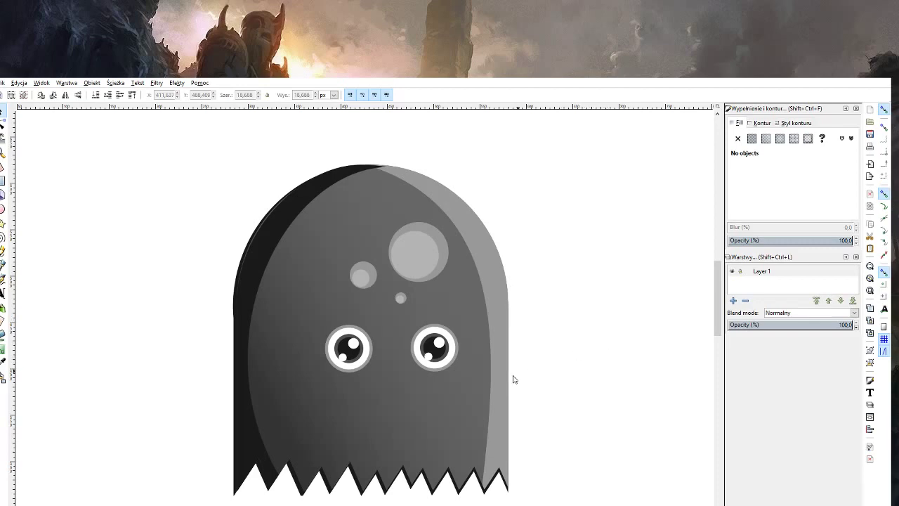
# Duplicate the left eye's outer circle as a near-black shadow, shifted right and sent behind the eye.
pyautogui.press('z')
pyautogui.scroll(-3, 68, 173)
pyautogui.scroll(3, 68, 173)
pyautogui.scroll(2, 68, 172)
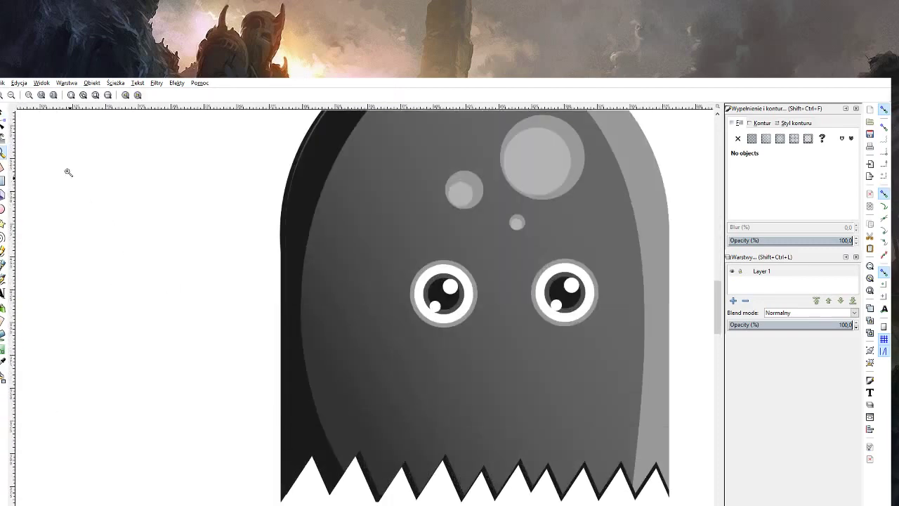
pyautogui.click(2, 113)
pyautogui.click(454, 325)
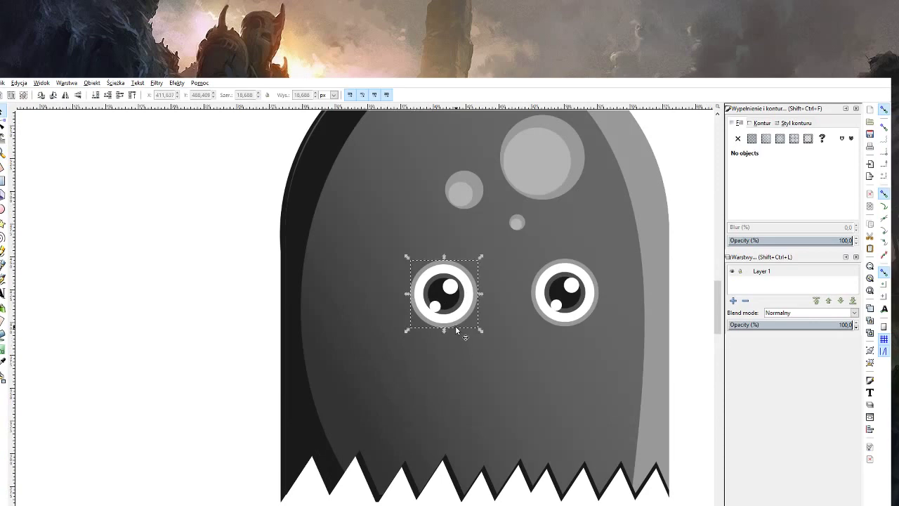
pyautogui.press('Home')
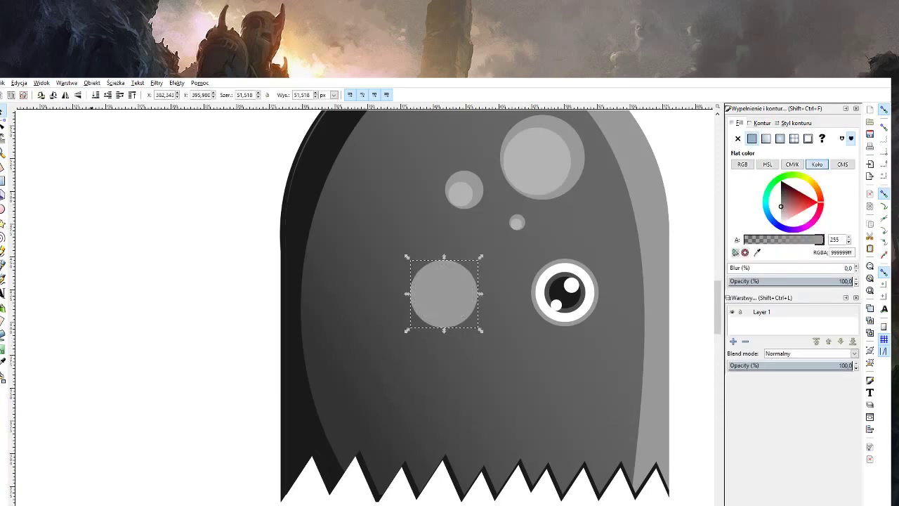
pyautogui.hotkey('ctrl', 'shift', 'v')
pyautogui.moveTo(433, 312); pyautogui.dragTo(439, 312)
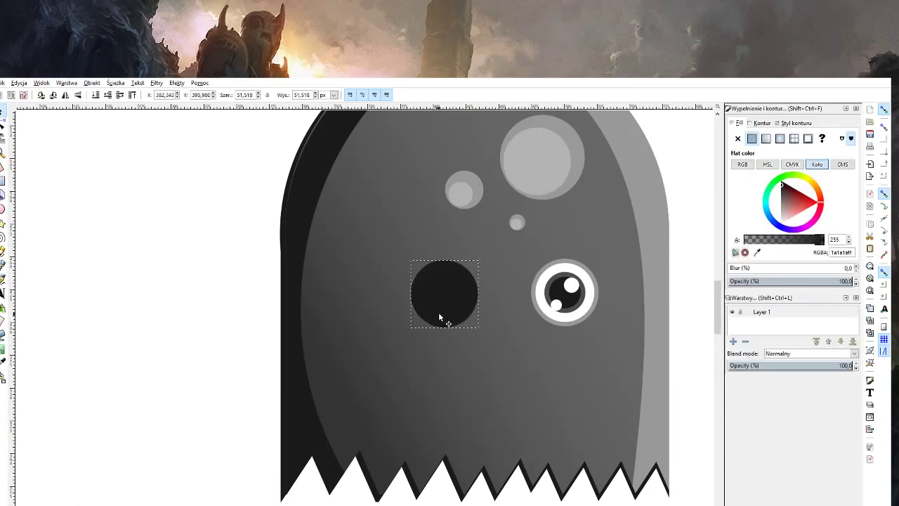
pyautogui.click(96, 95)
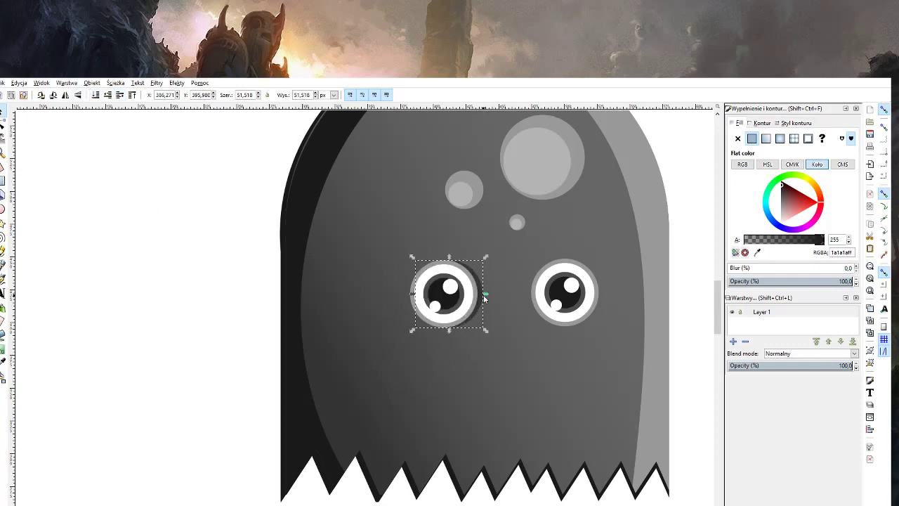
# Try narrowing the left eye's shadow circle, undo it, and zoom in on the left eye.
pyautogui.moveTo(483, 295); pyautogui.dragTo(482, 294)
pyautogui.press('Escape')
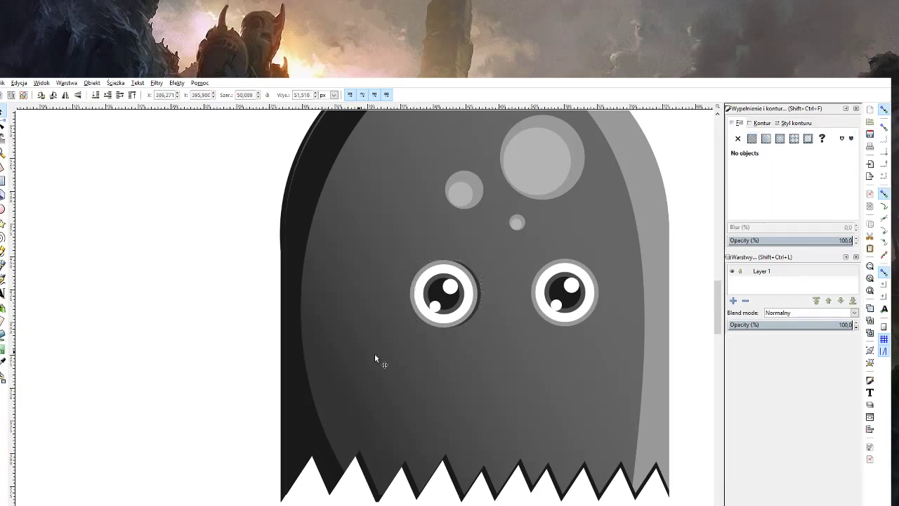
pyautogui.click(483, 291)
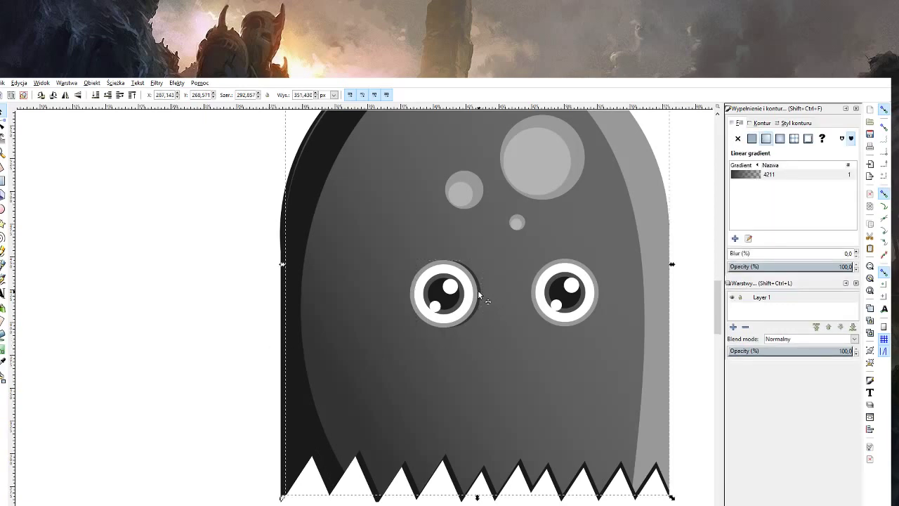
pyautogui.hotkey('ctrl', 'z')
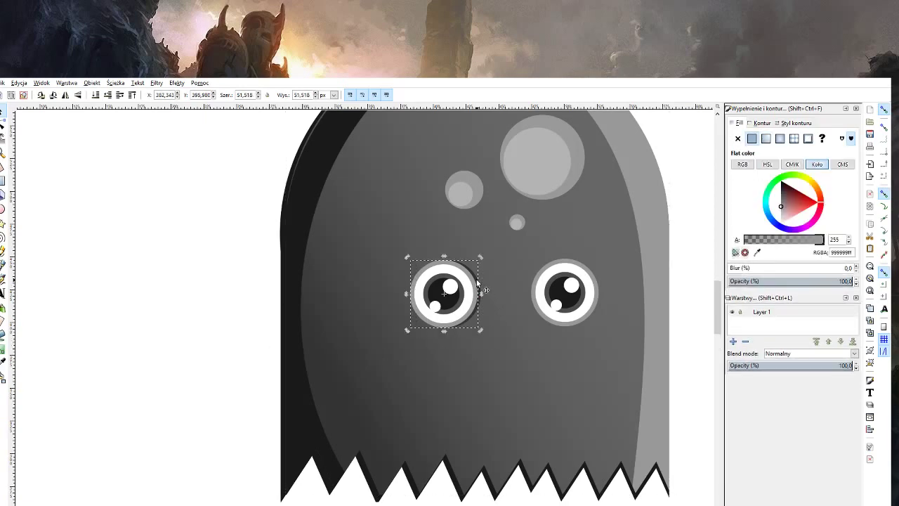
pyautogui.press('z')
pyautogui.click(487, 289)
pyautogui.click(487, 290)
# Check the left eye's shadow with the node tool, then zoom out to fit the whole ghost.
pyautogui.press('s')
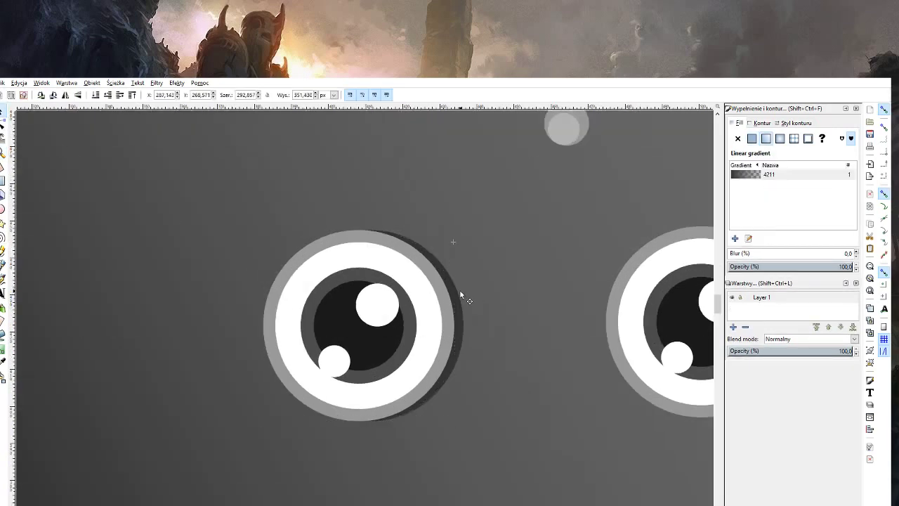
pyautogui.press('n')
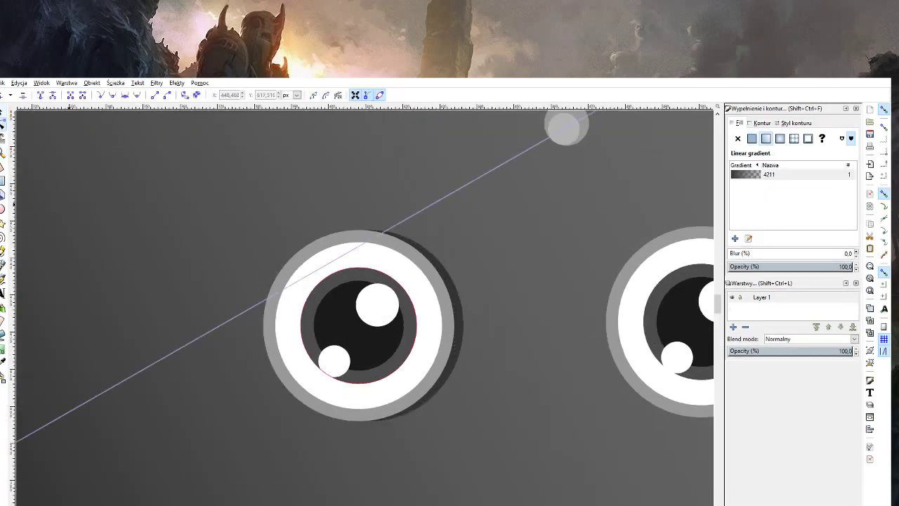
pyautogui.press('s')
pyautogui.press('z')
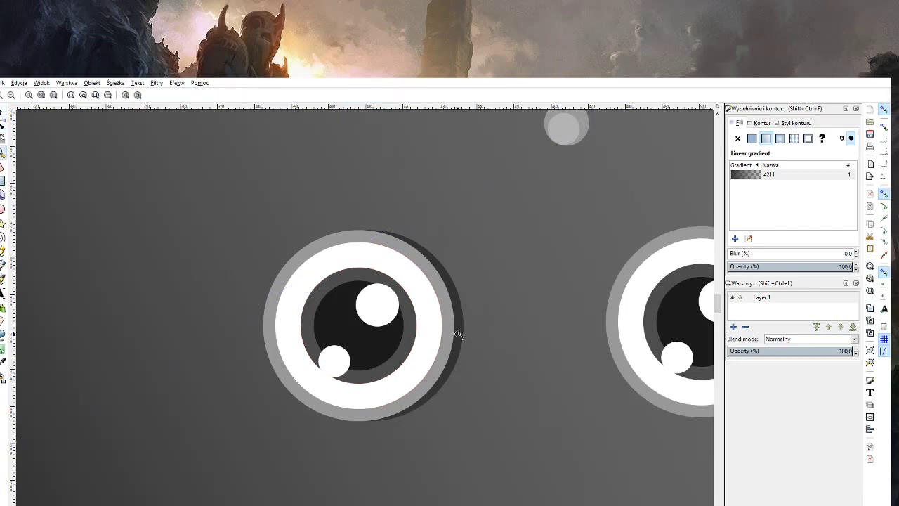
pyautogui.press('3')
pyautogui.press('n')
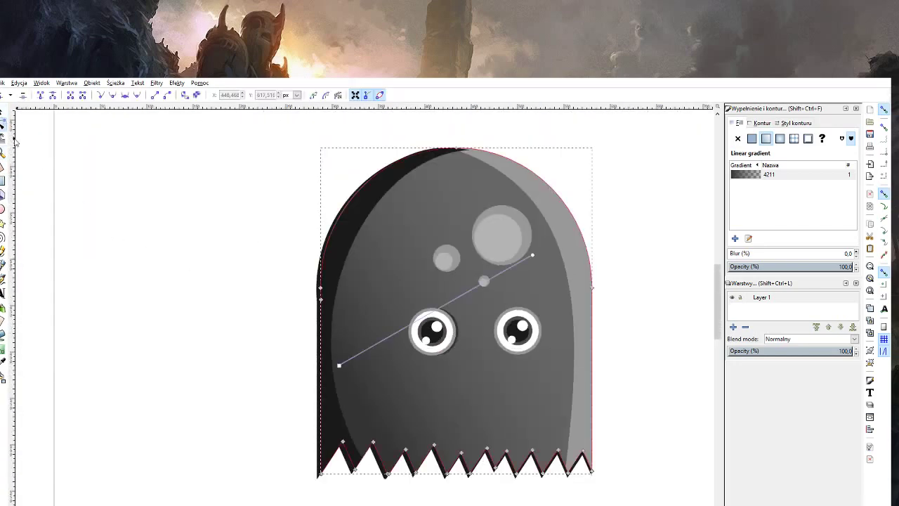
pyautogui.press('s')
pyautogui.press('Escape')
# Add a matching shadow circle behind the right eye, offset right, in the left shadow's dark grey.
pyautogui.click(520, 357)
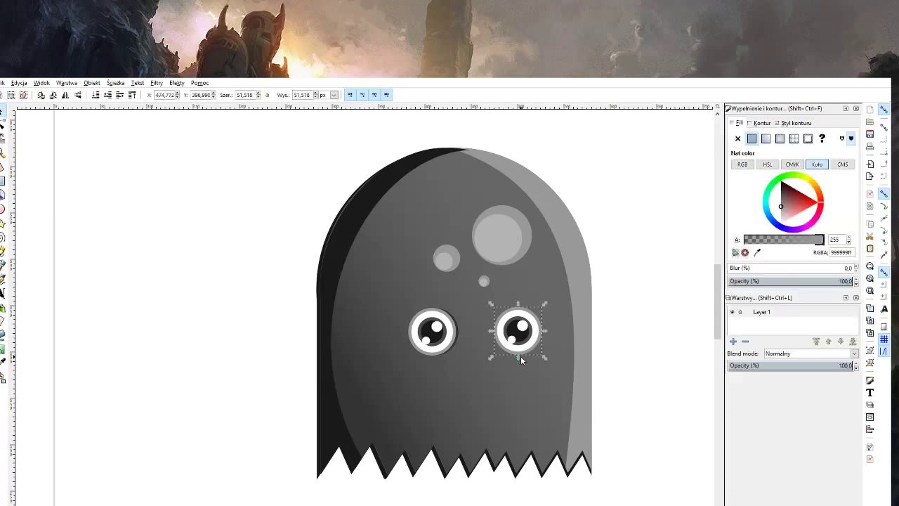
pyautogui.press('Delete')
pyautogui.moveTo(519, 347); pyautogui.dragTo(523, 347)
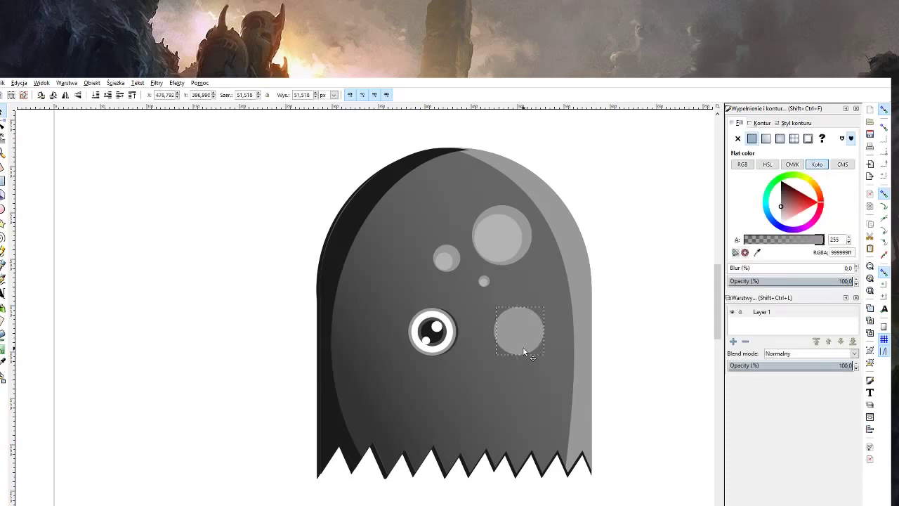
pyautogui.click(2, 361)
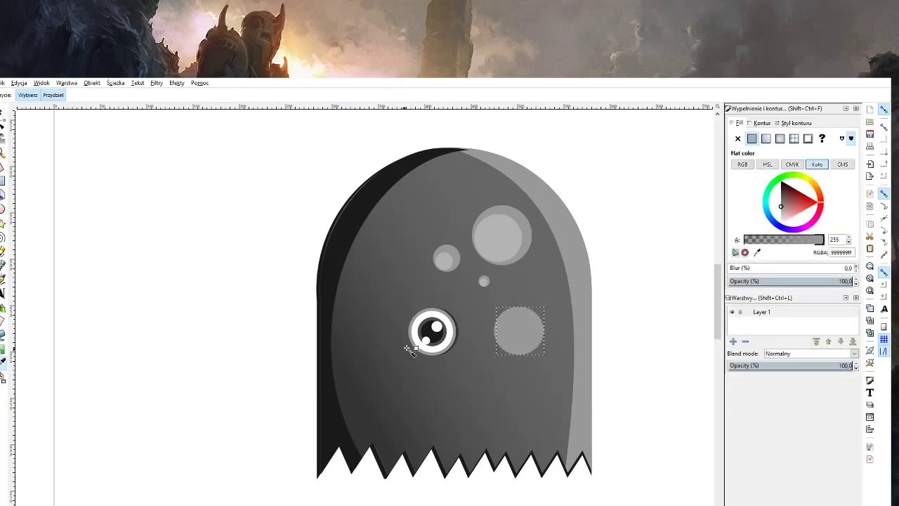
pyautogui.click(462, 328)
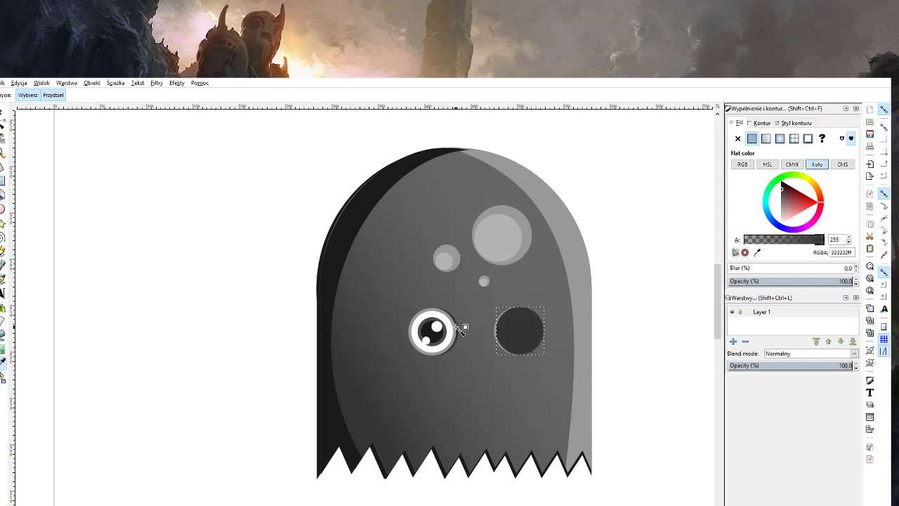
pyautogui.click(4, 112)
pyautogui.hotkey('ctrl', 'z')
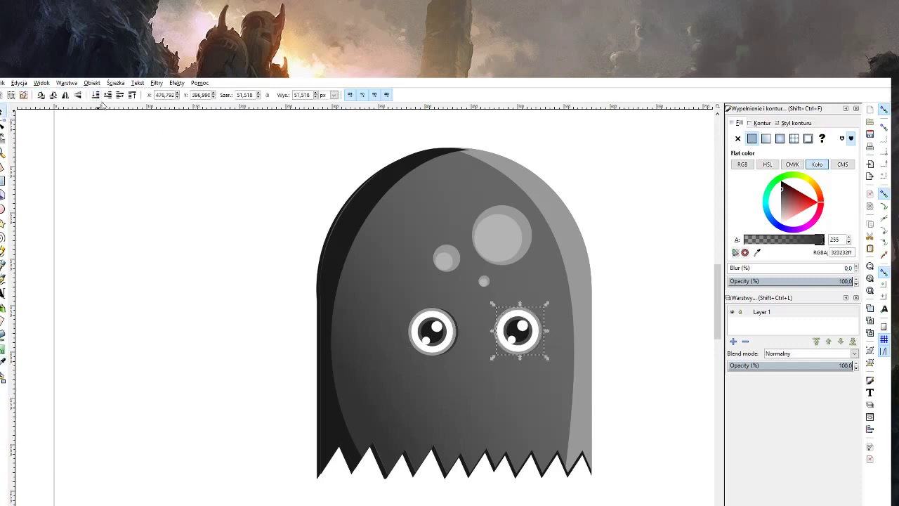
pyautogui.click(102, 183)
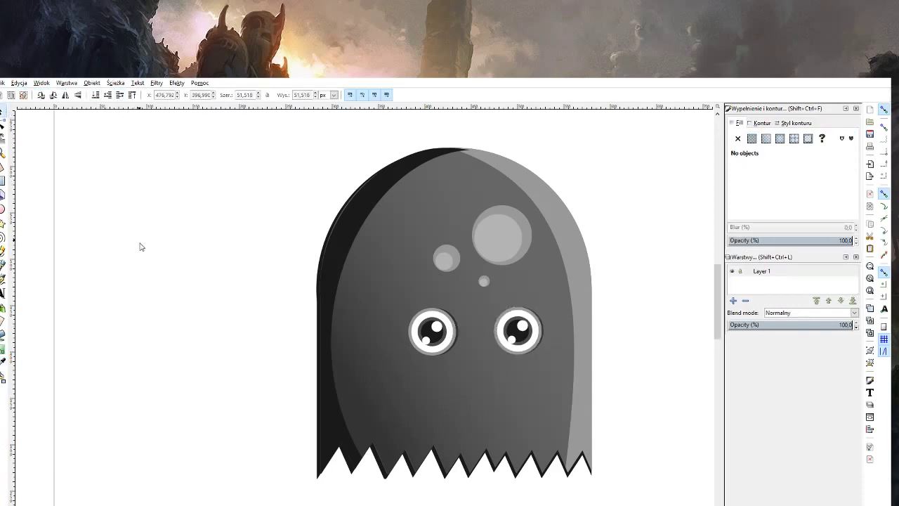
pyautogui.press('z')
pyautogui.keyDown('shift'); pyautogui.click(141, 256); pyautogui.keyUp('shift')
pyautogui.keyDown('shift'); pyautogui.click(142, 256); pyautogui.keyUp('shift')
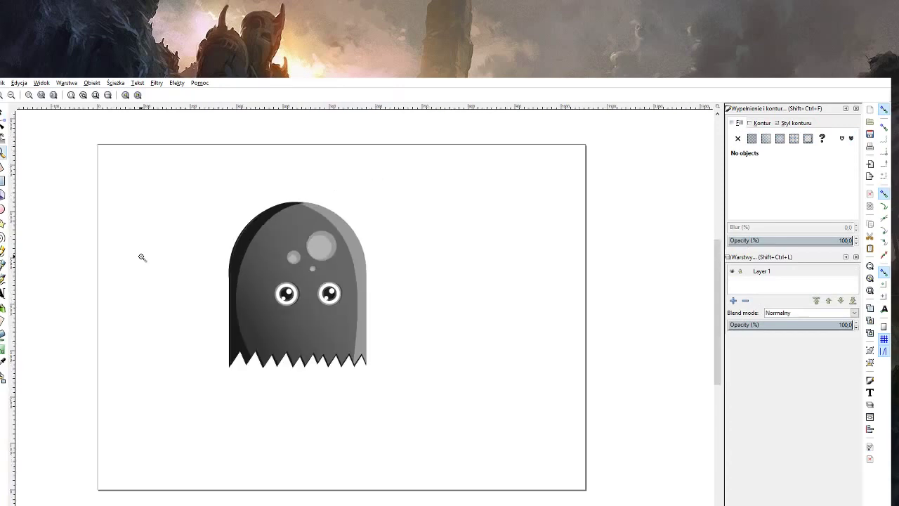
# Draw a dark oval mouth below the eyes and move it up toward them.
pyautogui.click(355, 307)
pyautogui.keyDown('shift'); pyautogui.click(255, 340); pyautogui.keyUp('shift')
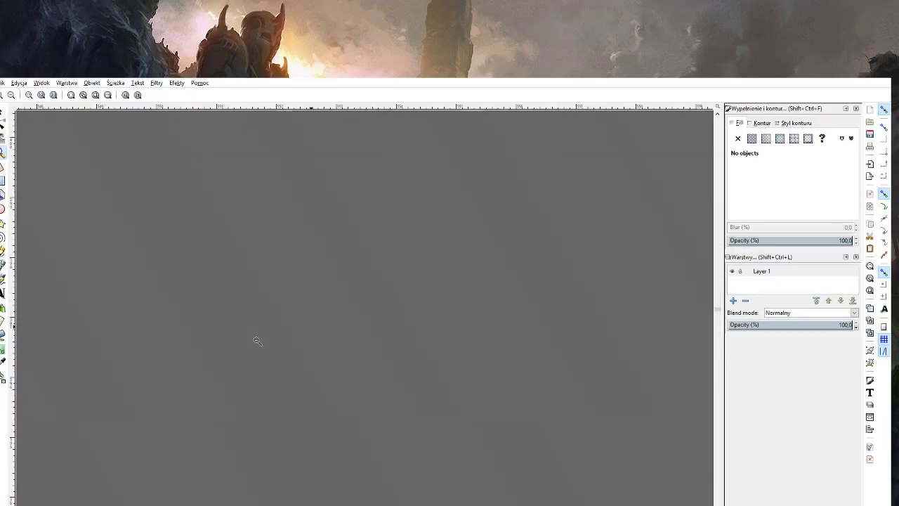
pyautogui.keyDown('shift'); pyautogui.click(257, 340); pyautogui.keyUp('shift')
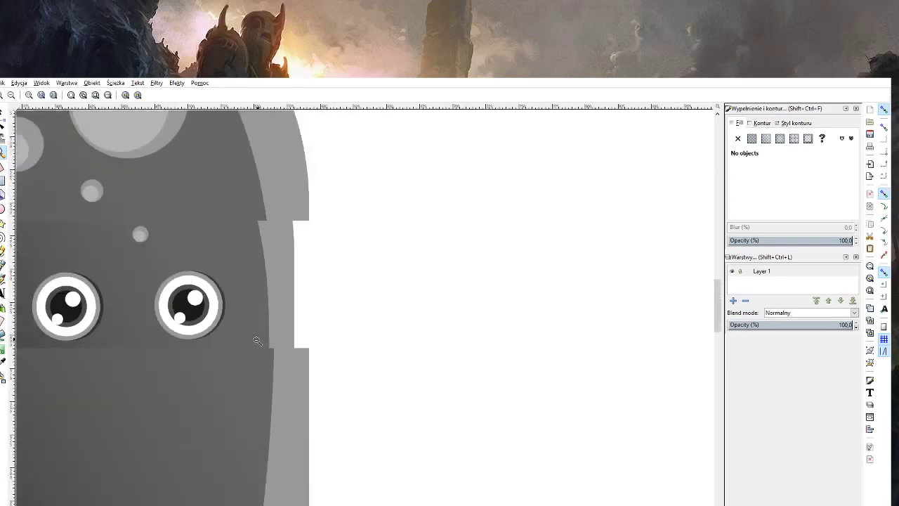
pyautogui.keyDown('shift'); pyautogui.click(250, 330); pyautogui.keyUp('shift')
pyautogui.keyDown('shift'); pyautogui.click(260, 329); pyautogui.keyUp('shift')
pyautogui.click(133, 330)
pyautogui.click(132, 330)
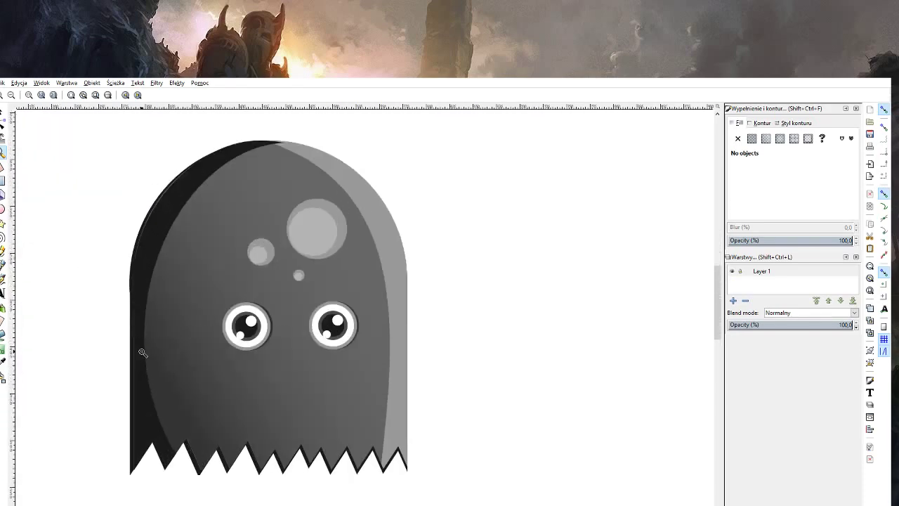
pyautogui.click(144, 355)
pyautogui.click(3, 209)
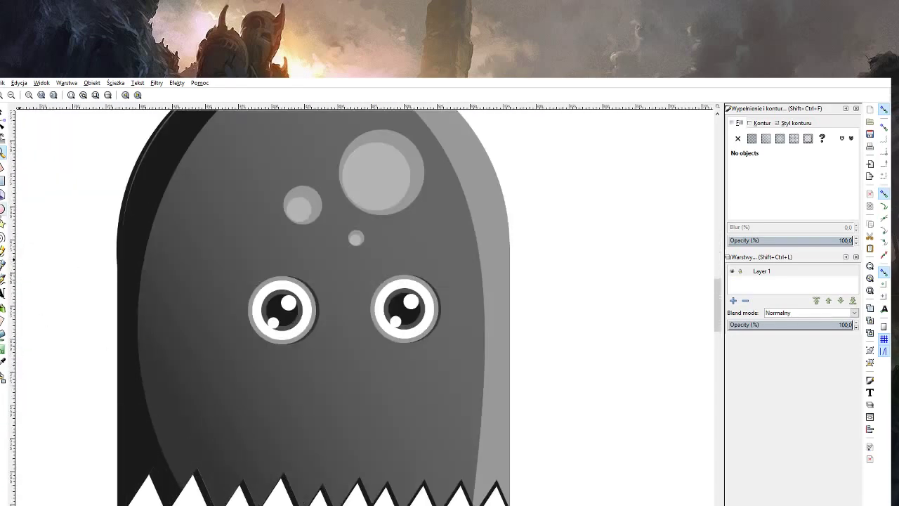
pyautogui.moveTo(278, 396); pyautogui.dragTo(428, 444)
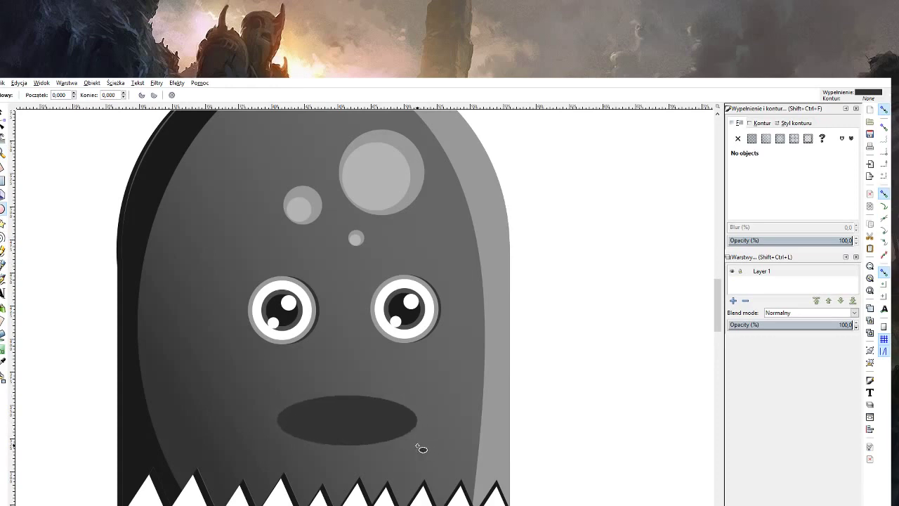
pyautogui.press('s')
pyautogui.moveTo(294, 408); pyautogui.dragTo(292, 368)
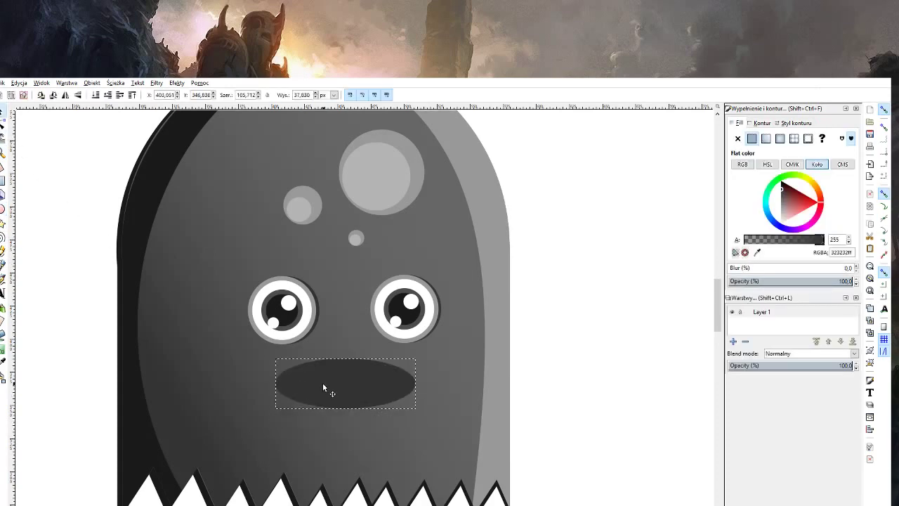
pyautogui.press('Escape')
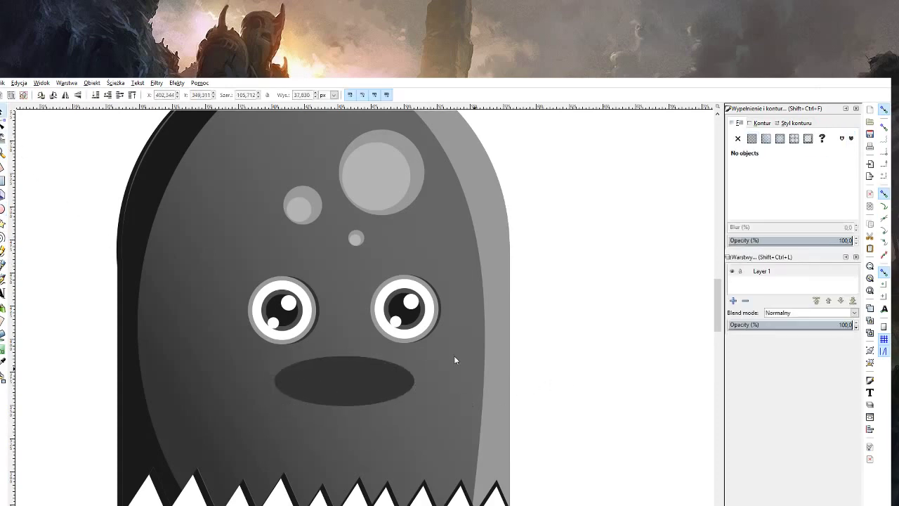
# Flatten the mouth oval's bottom by raising its lower nodes.
pyautogui.click(2, 127)
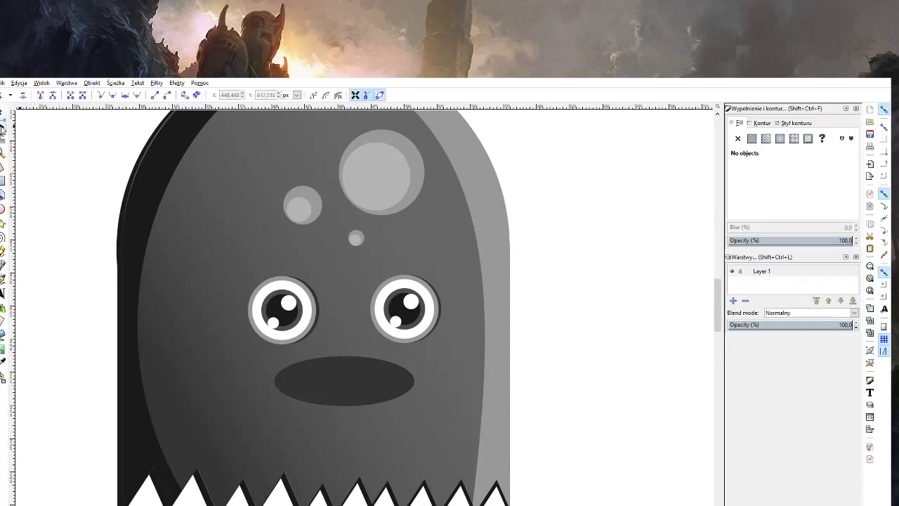
pyautogui.click(342, 391)
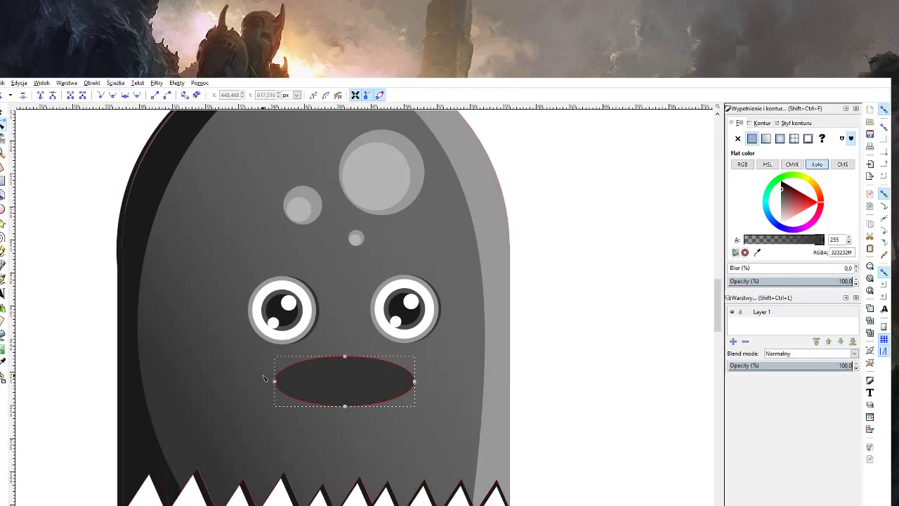
pyautogui.moveTo(263, 375); pyautogui.dragTo(441, 441)
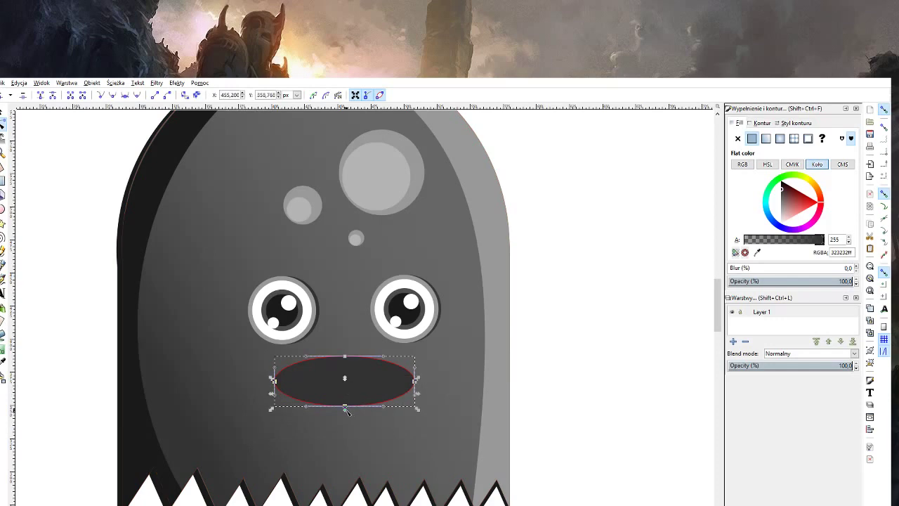
pyautogui.moveTo(345, 407); pyautogui.dragTo(348, 398)
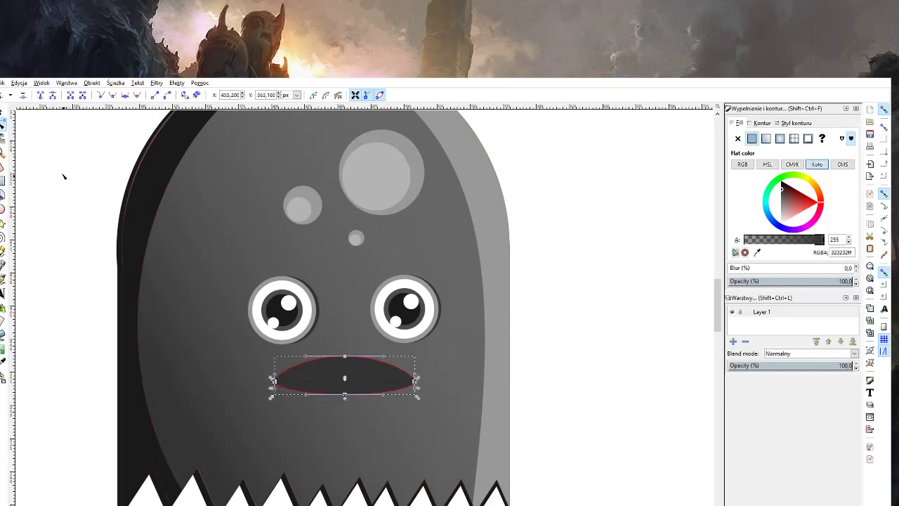
pyautogui.press('s')
pyautogui.press('Escape')
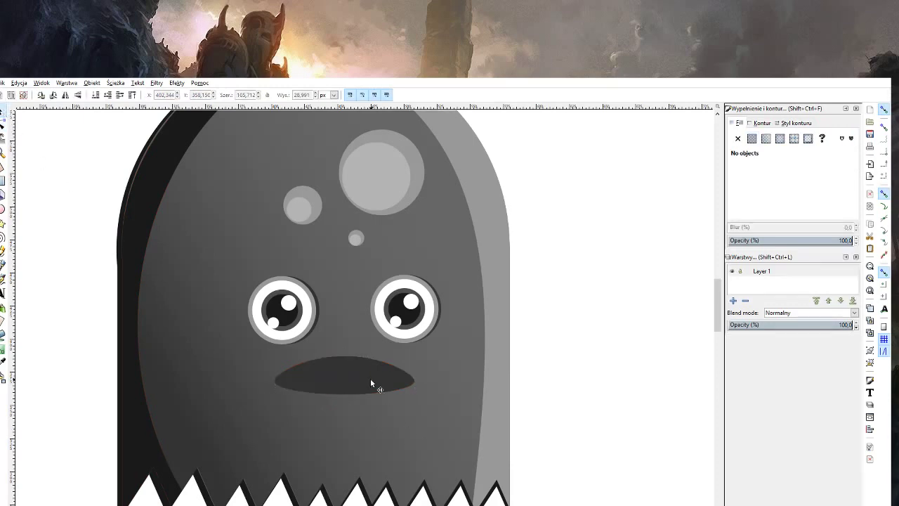
pyautogui.click(370, 383)
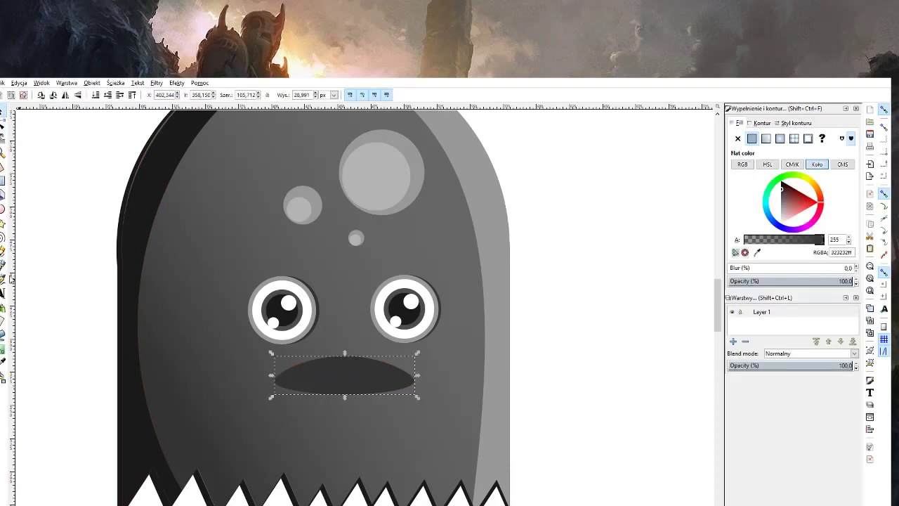
pyautogui.click(3, 208)
# Draw a circle centred over the mouth and intersect it with the mouth oval.
pyautogui.moveTo(288, 364); pyautogui.dragTo(366, 378)
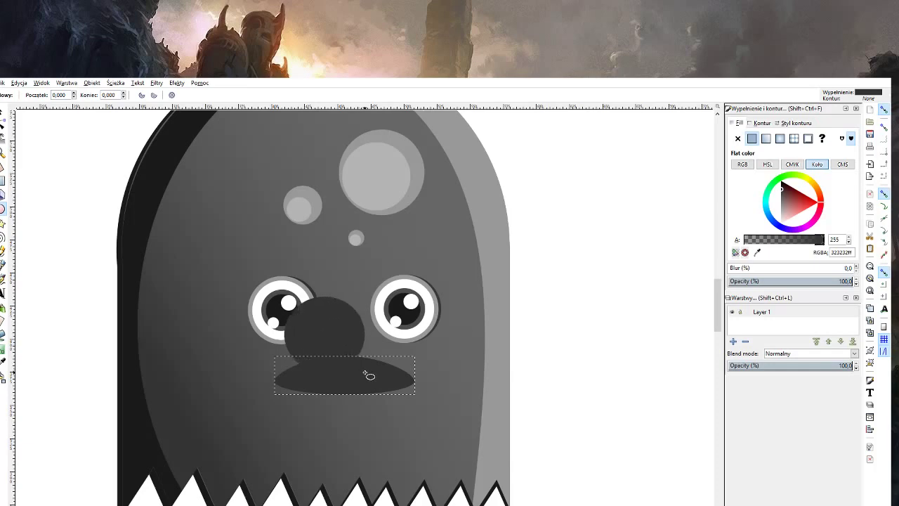
pyautogui.click(3, 112)
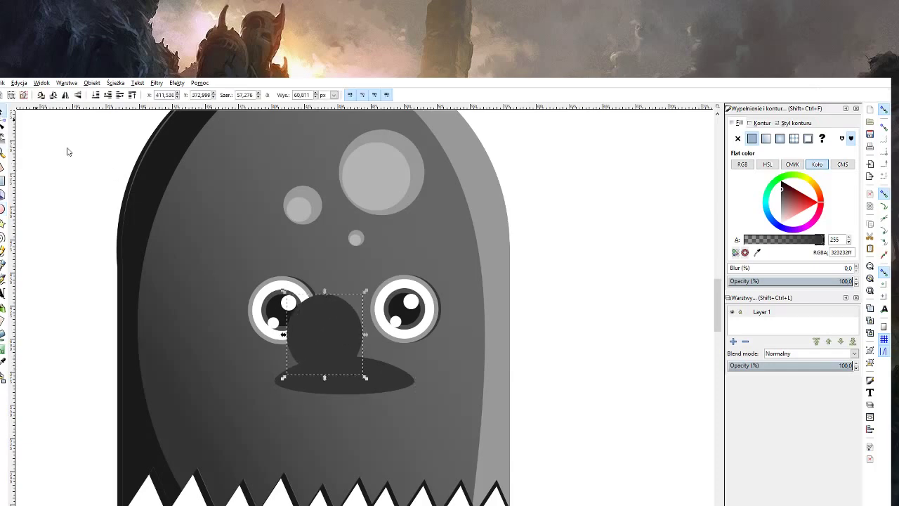
pyautogui.moveTo(331, 339); pyautogui.dragTo(356, 348)
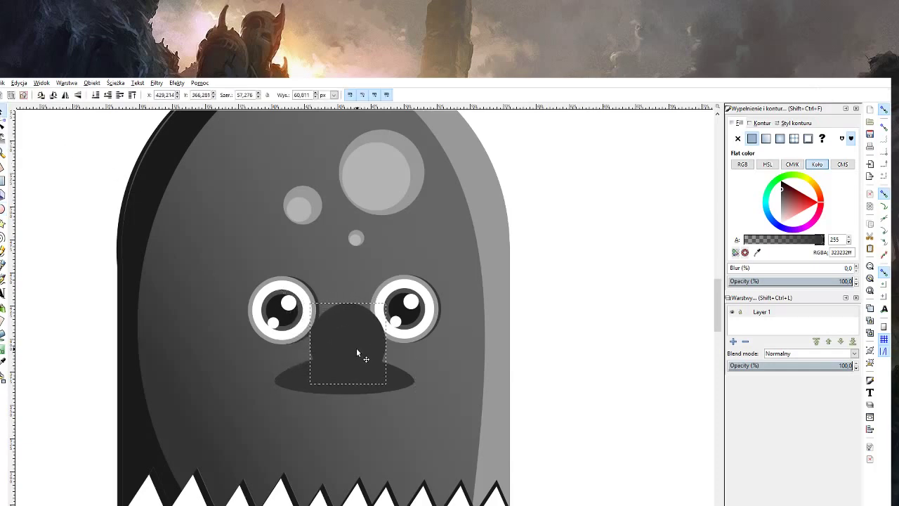
pyautogui.keyDown('shift'); pyautogui.click(410, 380); pyautogui.keyUp('shift')
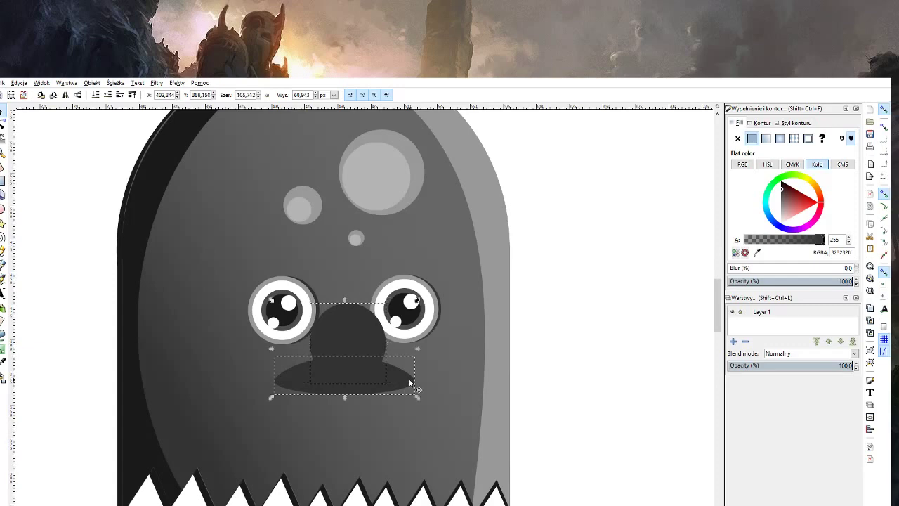
pyautogui.click(122, 164)
# Colour the overlap shape light grey (cccccc) and nudge it into place on the mouth.
pyautogui.click(780, 215)
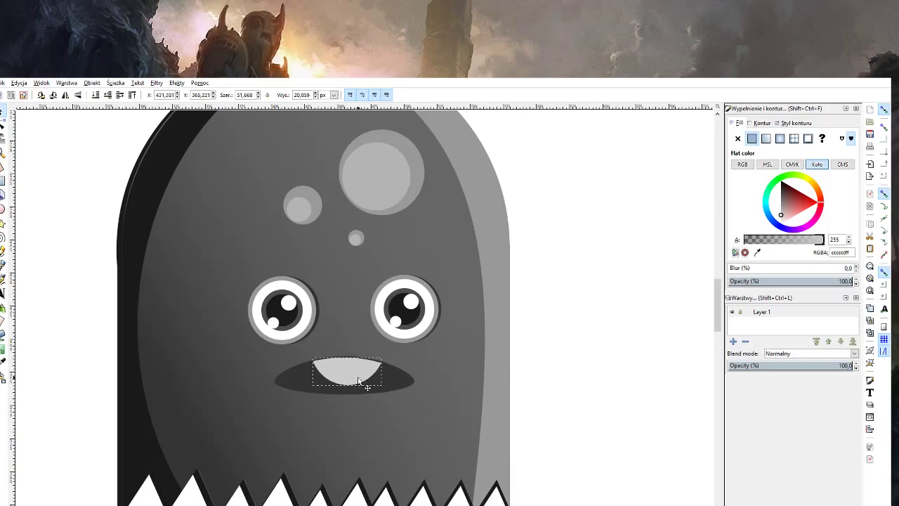
pyautogui.click(532, 370)
pyautogui.click(349, 378)
pyautogui.moveTo(348, 375); pyautogui.dragTo(348, 377)
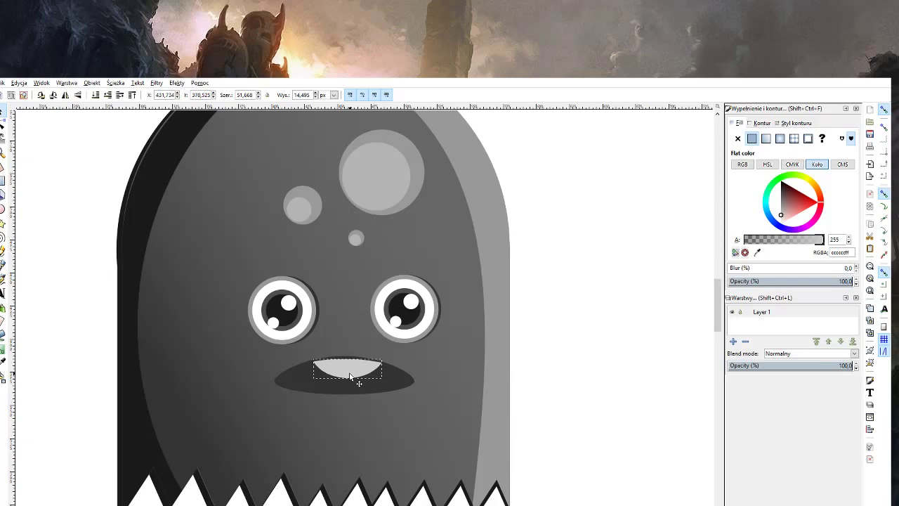
pyautogui.press('z')
pyautogui.click(387, 371)
# Zoom in close on the mouth and inspect the teeth shape's top node.
pyautogui.click(387, 371)
pyautogui.click(387, 371)
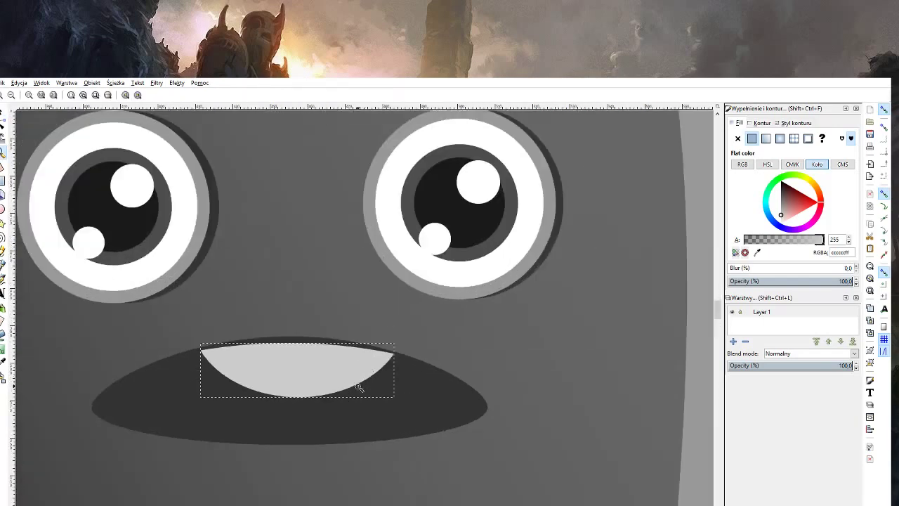
pyautogui.click(6, 128)
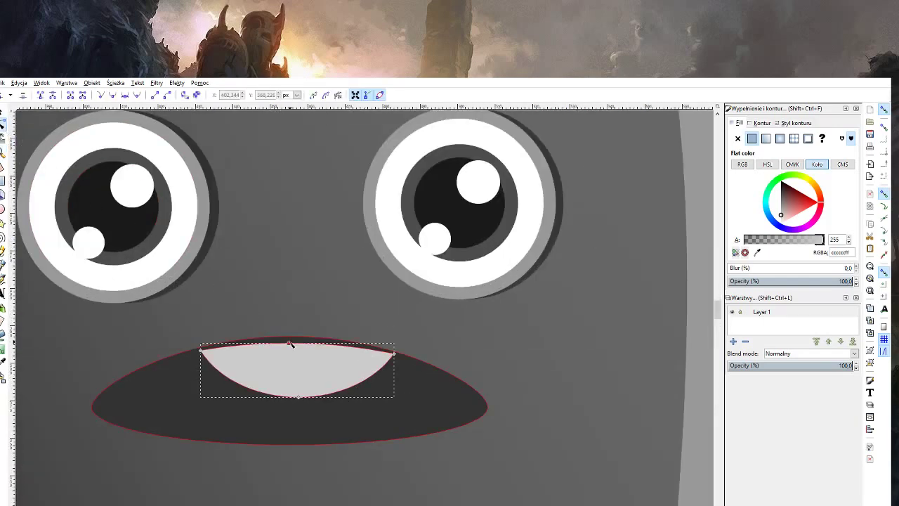
pyautogui.click(293, 342)
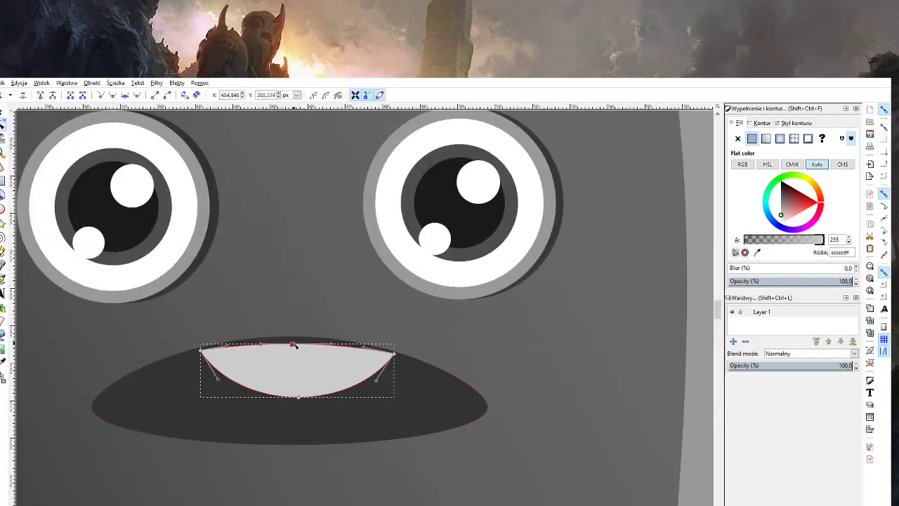
pyautogui.click(3, 115)
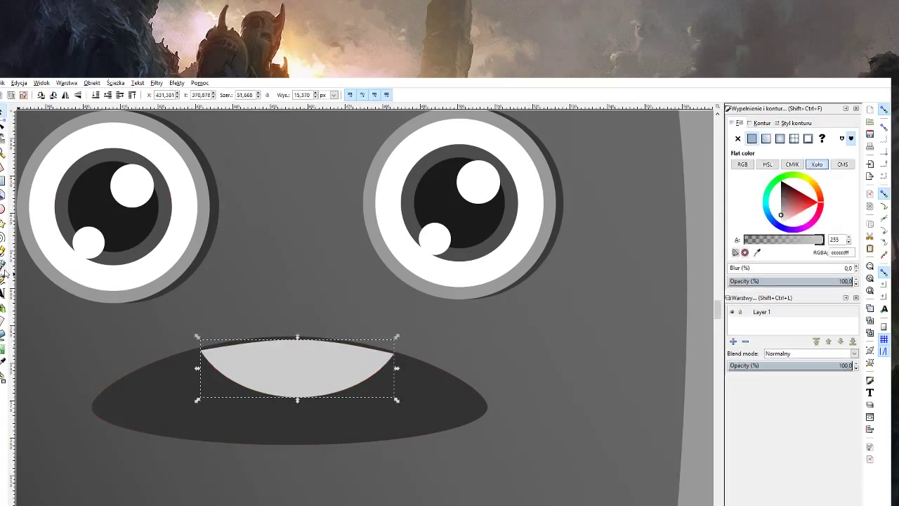
# Draw a small triangle notch at the teeth's centre, filled with the dark mouth colour 323232.
pyautogui.click(4, 264)
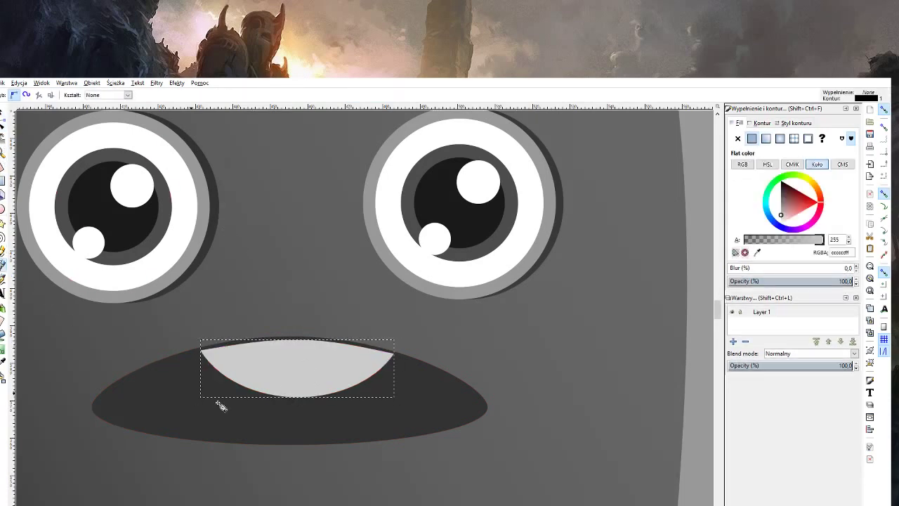
pyautogui.click(280, 408)
pyautogui.click(298, 376)
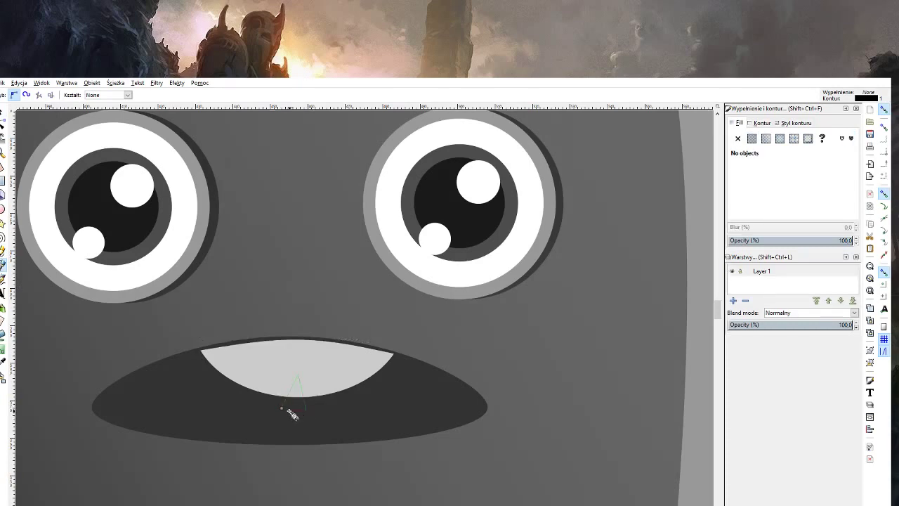
pyautogui.click(282, 408)
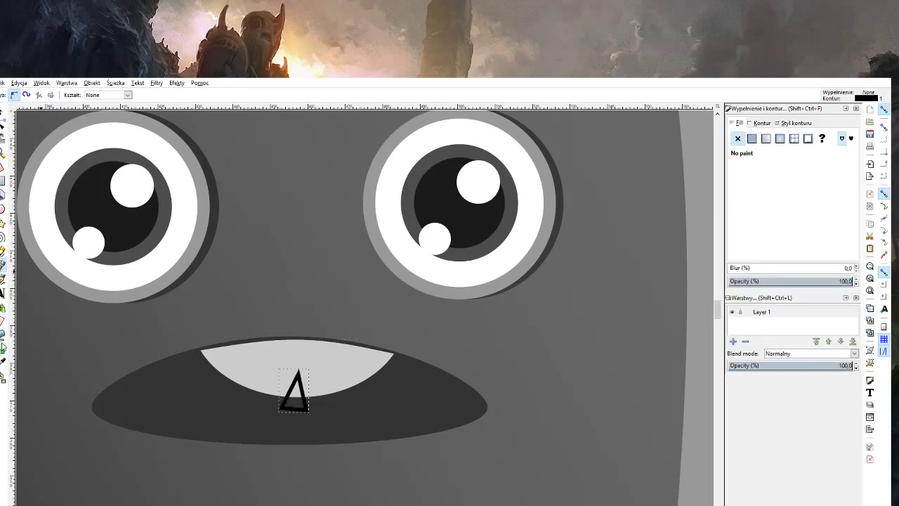
pyautogui.click(3, 360)
pyautogui.click(166, 404)
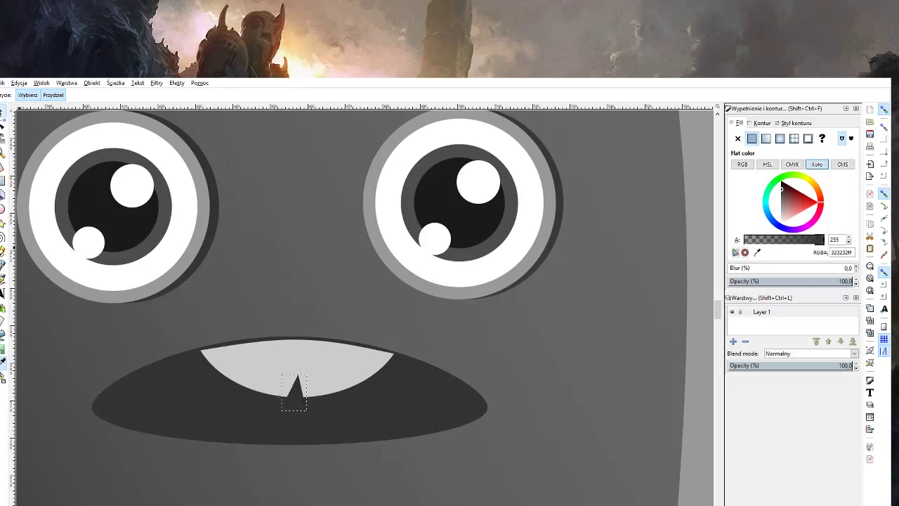
pyautogui.press('z')
pyautogui.scroll(-5, 265, 249)
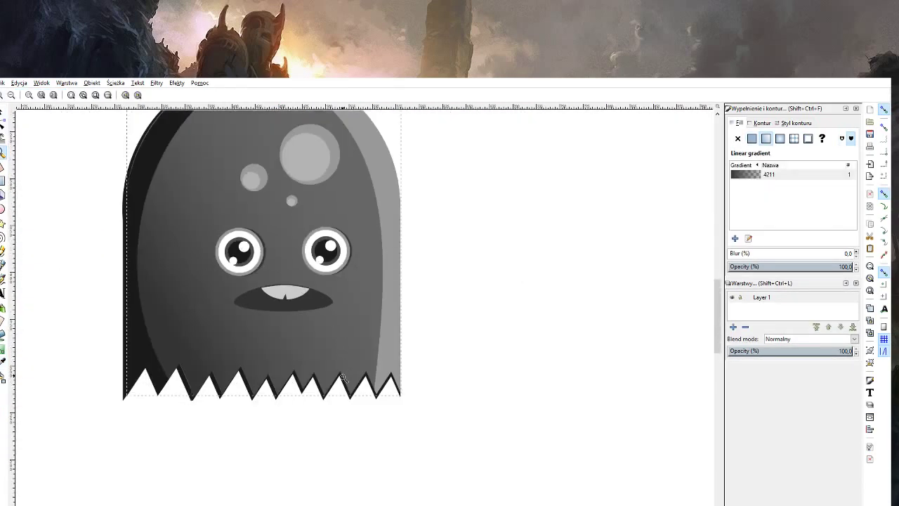
# Zoom in on the mouth and select the light teeth shape.
pyautogui.scroll(1, 342, 378)
pyautogui.scroll(2, 417, 402)
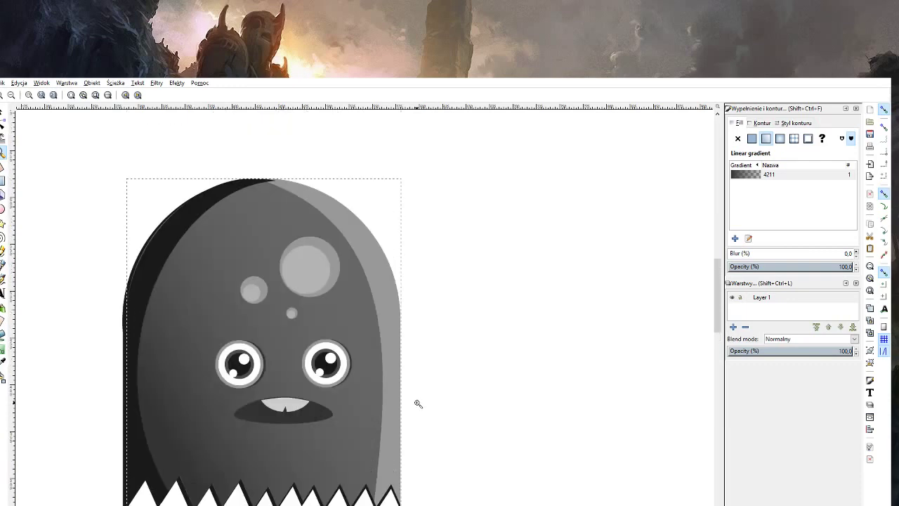
pyautogui.click(305, 433)
pyautogui.scroll(1, 305, 432)
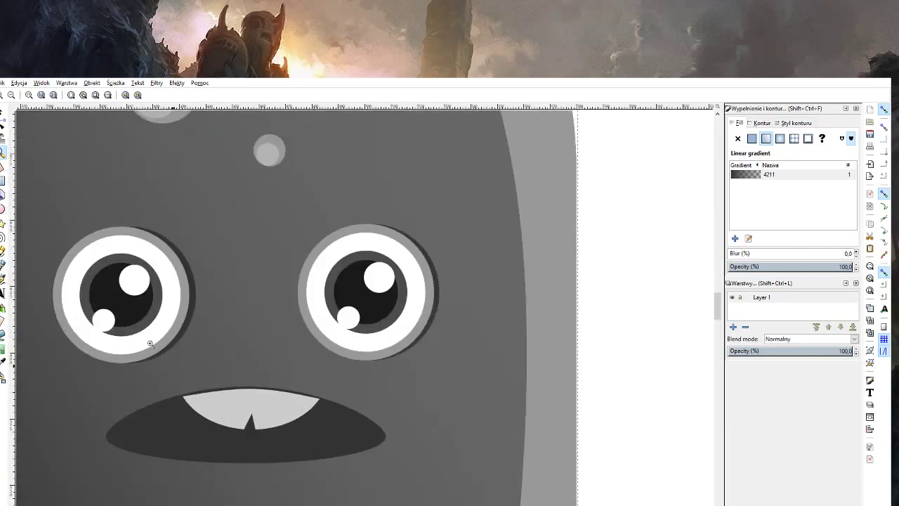
pyautogui.click(4, 113)
pyautogui.click(281, 422)
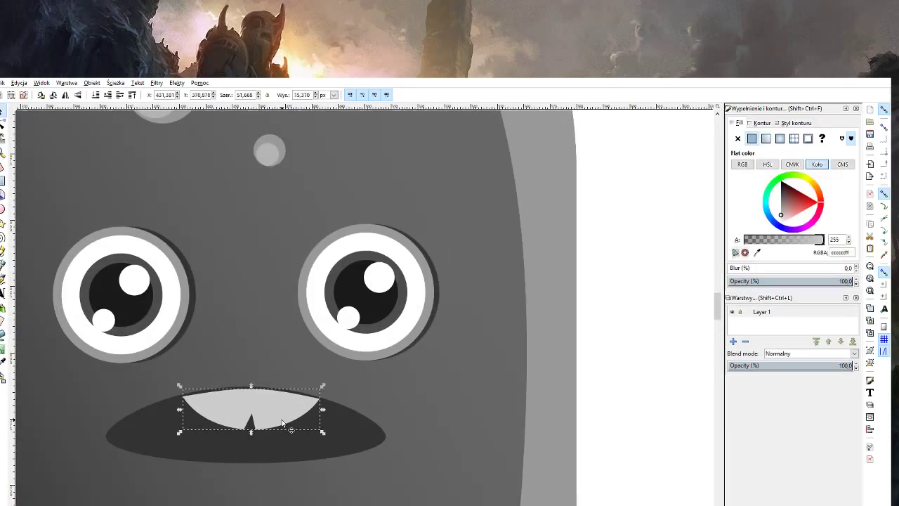
pyautogui.press('n')
# Draw a dark ellipse over the mouth's right side and raise the teeth above it.
pyautogui.click(4, 209)
pyautogui.moveTo(245, 373); pyautogui.dragTo(370, 449)
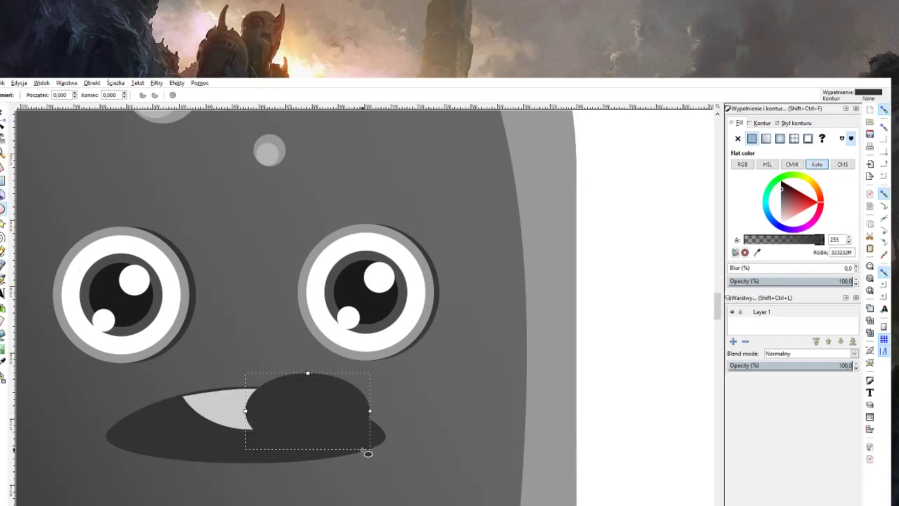
pyautogui.click(4, 116)
pyautogui.moveTo(290, 403); pyautogui.dragTo(265, 397)
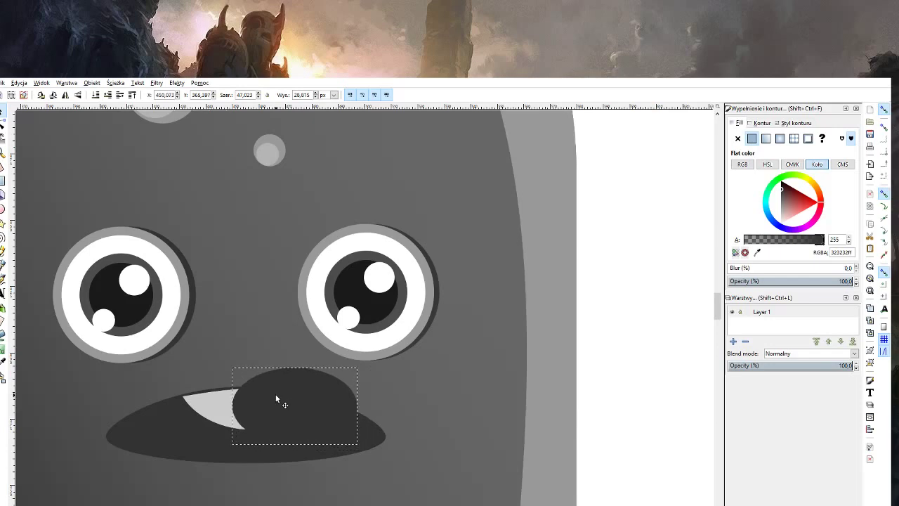
pyautogui.click(197, 406)
pyautogui.click(202, 393)
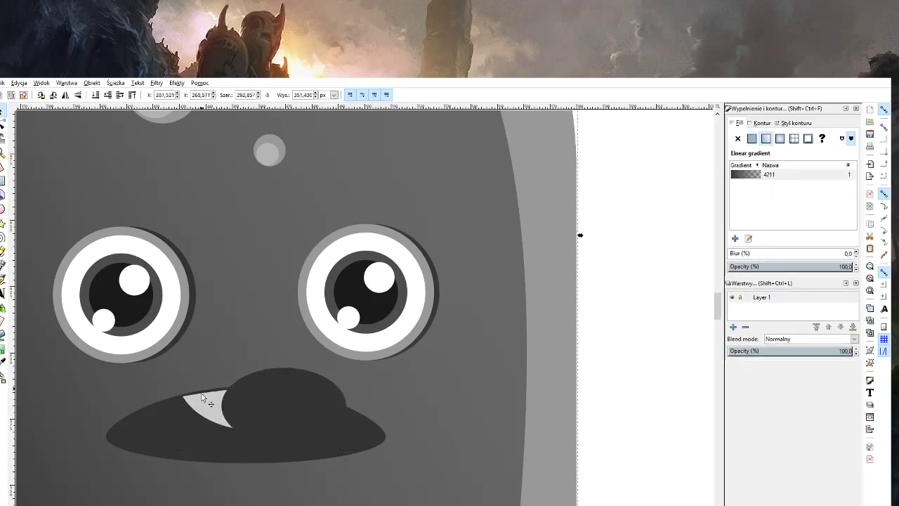
pyautogui.click(204, 401)
pyautogui.press('Home')
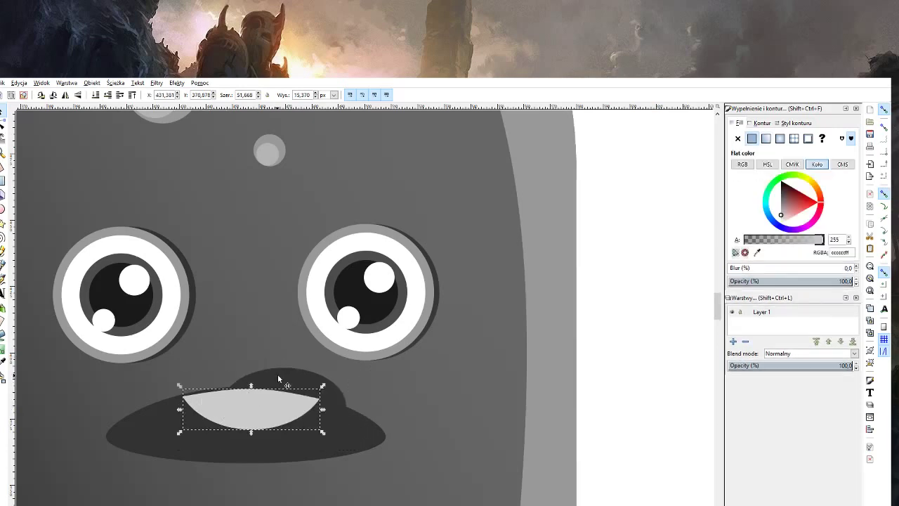
# Intersect the tooth with the dark ellipse, colour the piece light grey, and restack it over the tooth.
pyautogui.keyDown('shift'); pyautogui.click(286, 383); pyautogui.keyUp('shift')
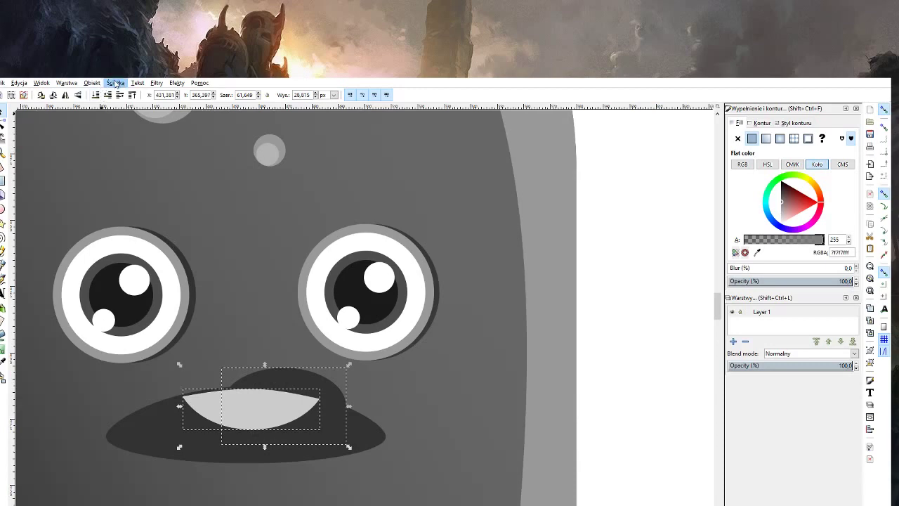
pyautogui.hotkey('ctrl', '*')
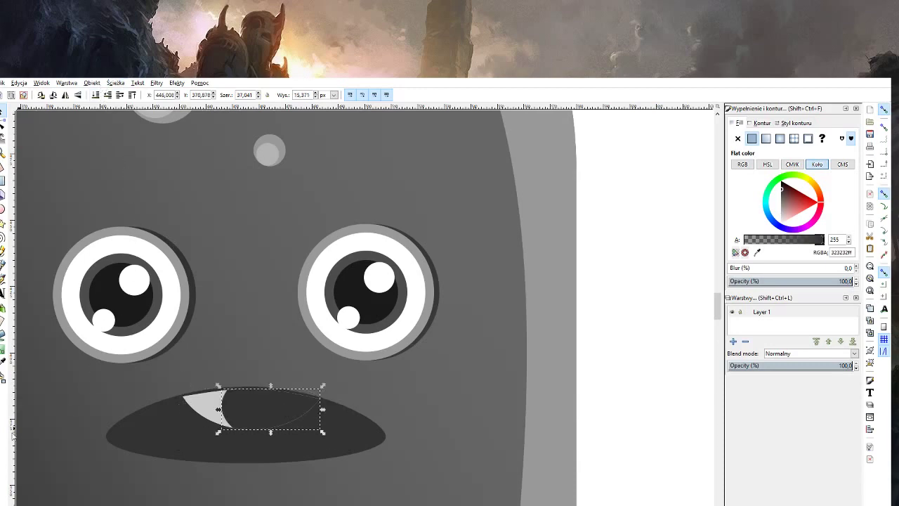
pyautogui.click(780, 219)
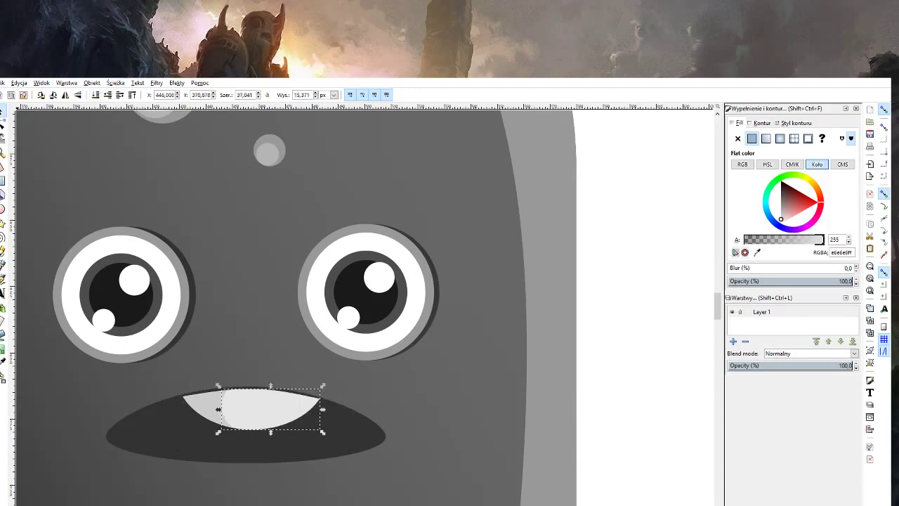
pyautogui.click(106, 96)
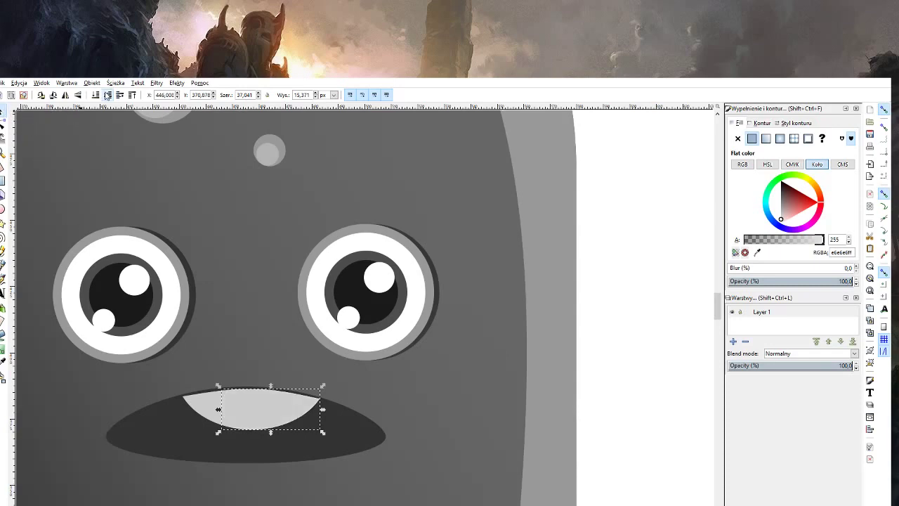
pyautogui.click(199, 406)
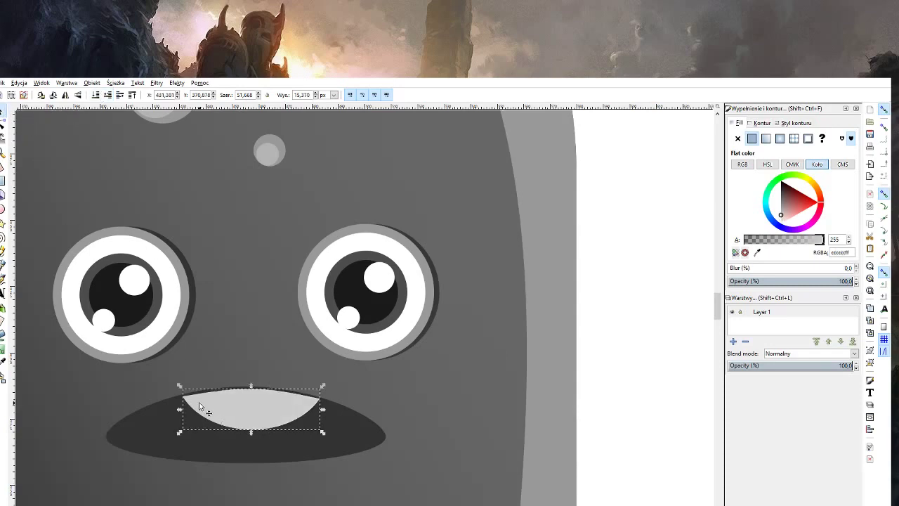
pyautogui.press('pagedown')
# Restack the tooth pieces and dark mouth so only the notched light highlight shows.
pyautogui.press('Escape')
pyautogui.click(225, 390)
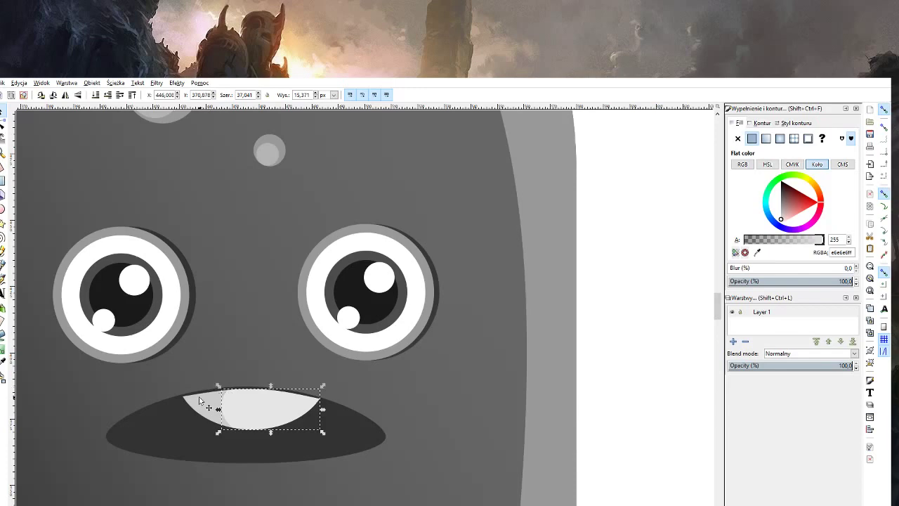
pyautogui.keyDown('alt'); pyautogui.click(203, 407); pyautogui.keyUp('alt')
pyautogui.click(107, 95)
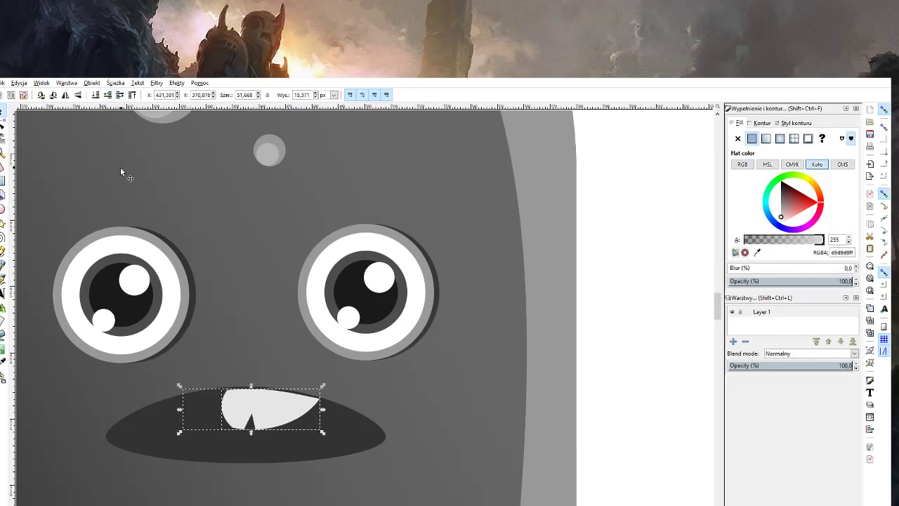
pyautogui.click(159, 421)
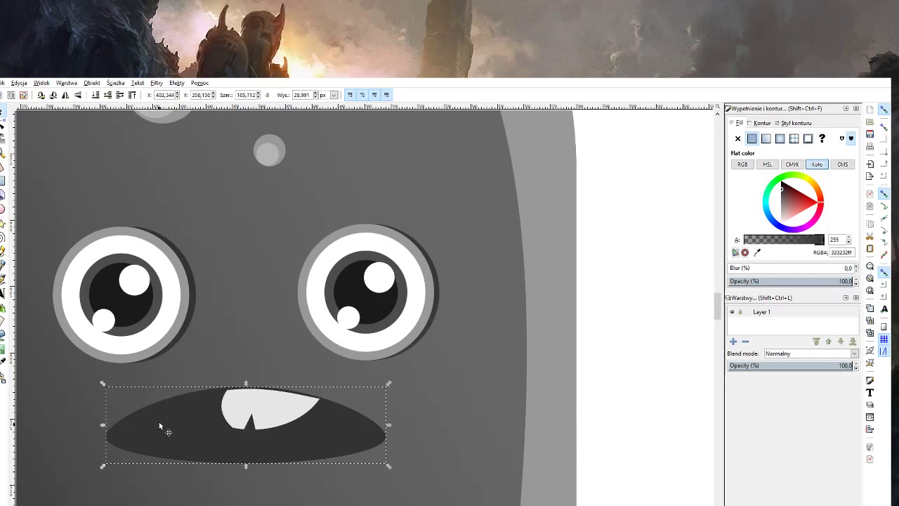
pyautogui.click(108, 95)
pyautogui.click(185, 237)
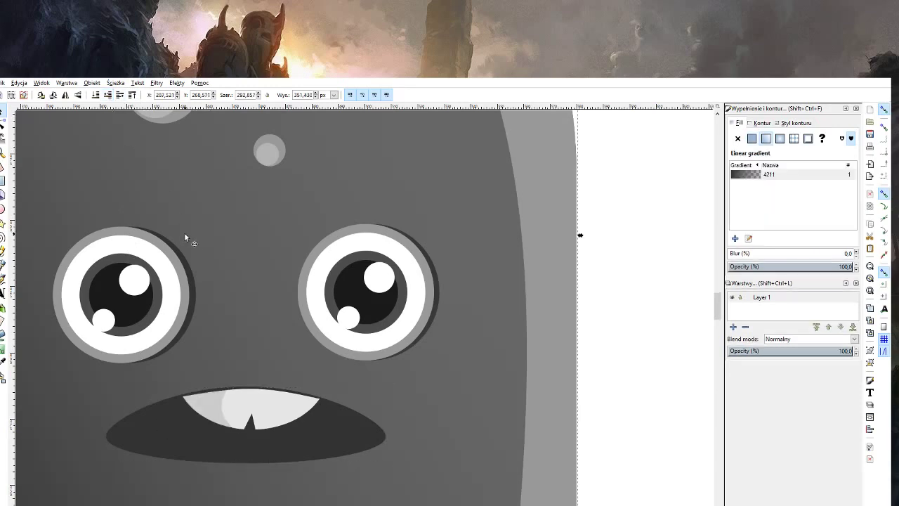
pyautogui.click(239, 408)
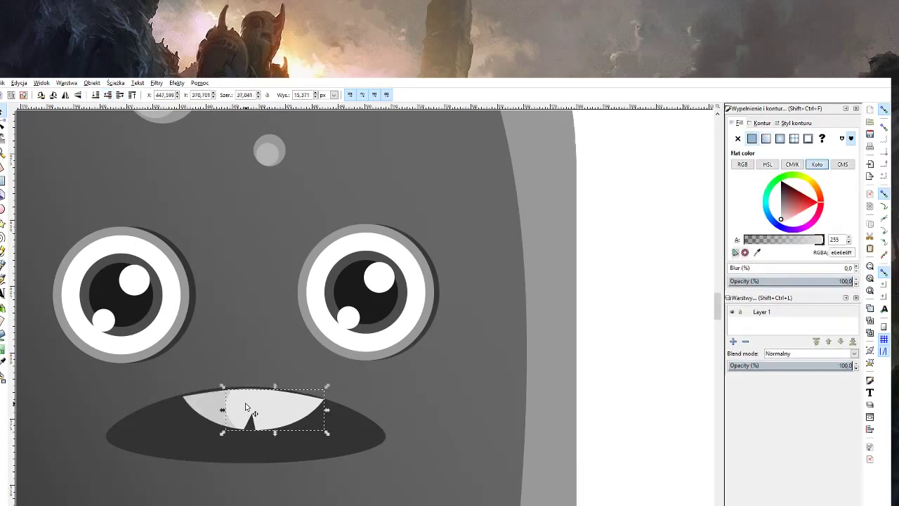
pyautogui.click(245, 406)
pyautogui.click(281, 359)
pyautogui.press('z')
pyautogui.scroll(-3, 281, 359)
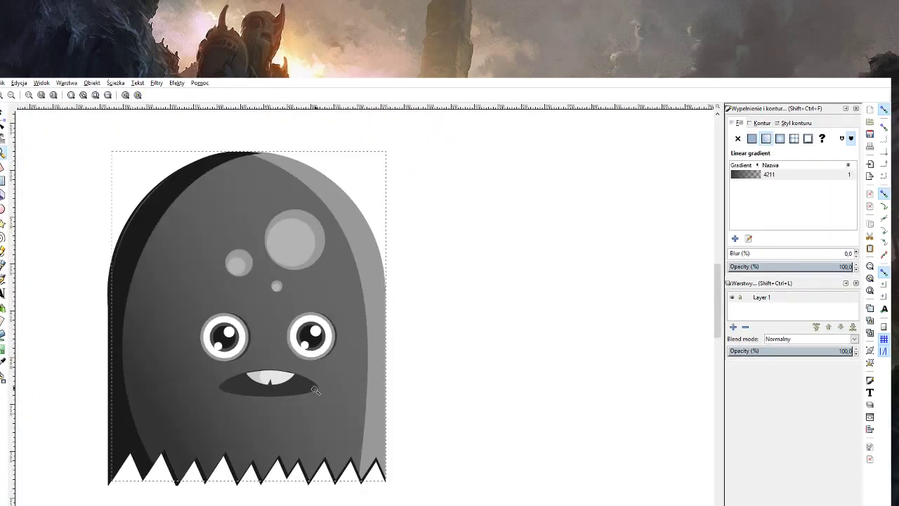
# Raise and narrow the mouth, darken it to 1a1a1a, and lower the 323232 mouth behind it.
pyautogui.click(281, 394)
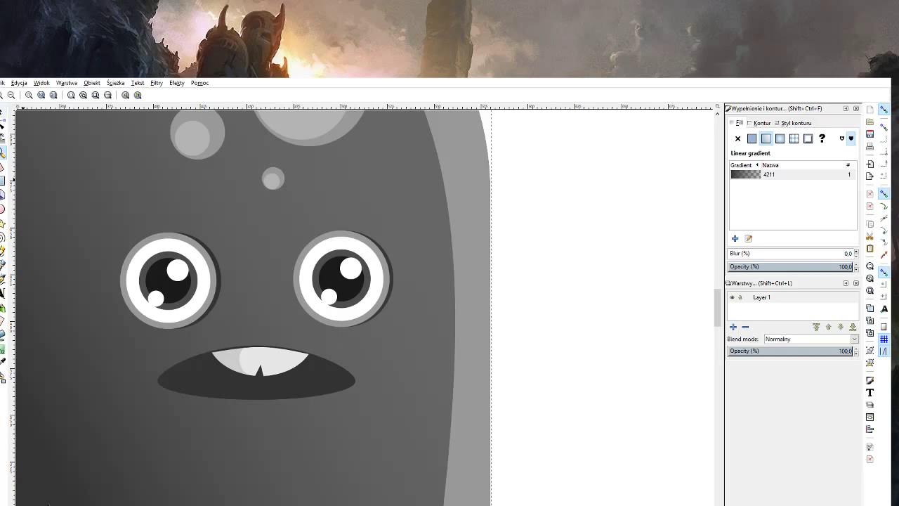
pyautogui.press('s')
pyautogui.click(192, 387)
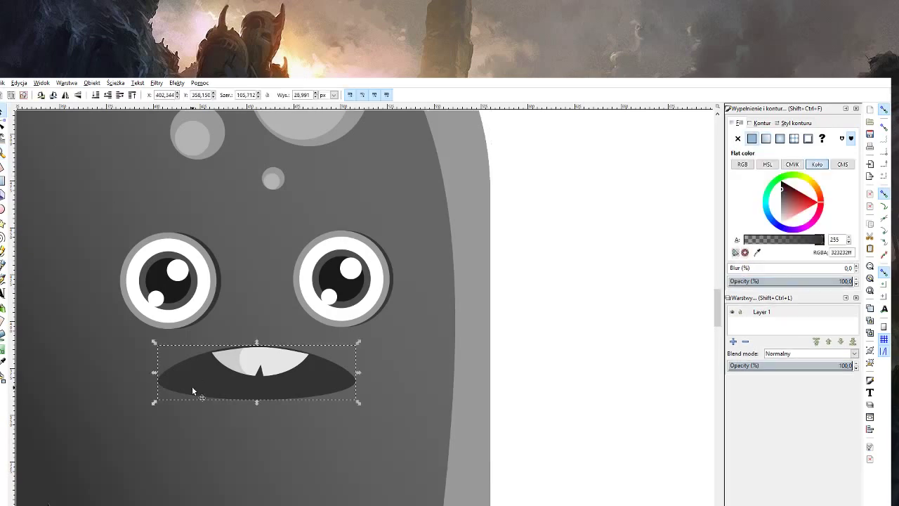
pyautogui.press('pageup')
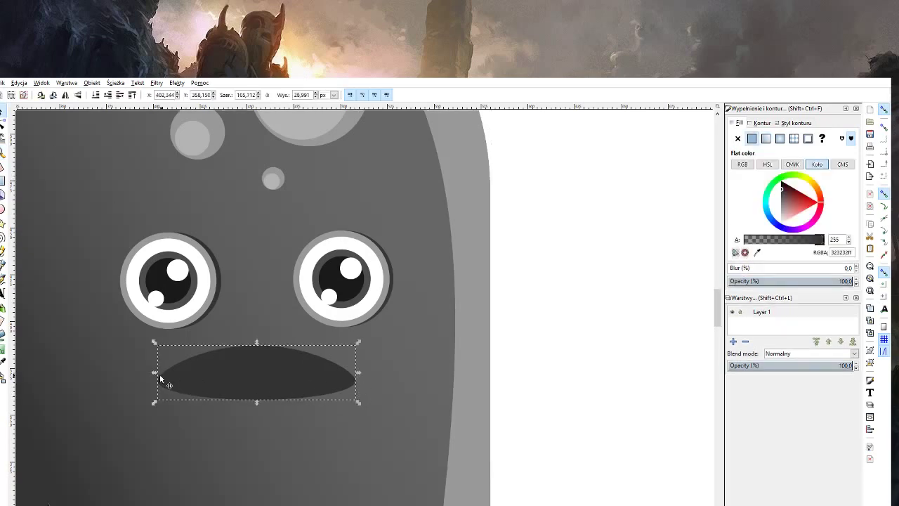
pyautogui.moveTo(358, 373); pyautogui.dragTo(351, 376)
pyautogui.click(782, 185)
pyautogui.click(256, 391)
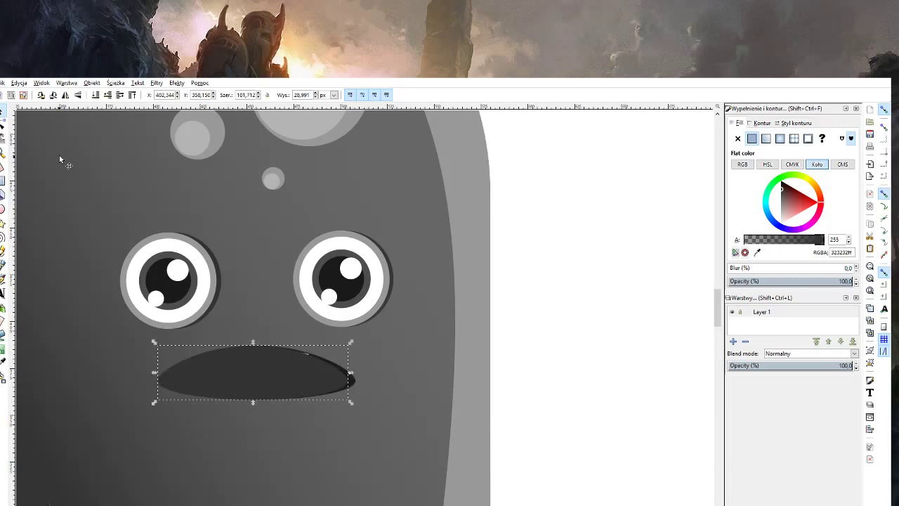
pyautogui.click(107, 96)
pyautogui.click(108, 96)
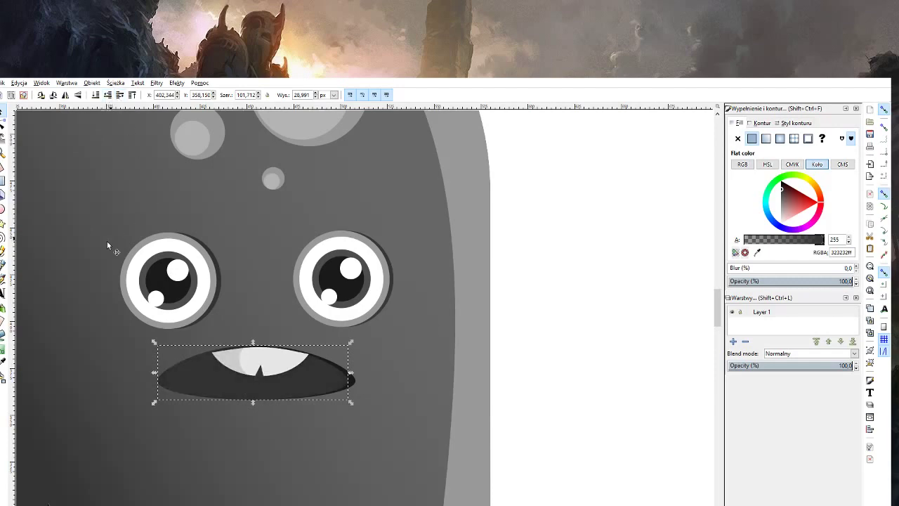
# Raise the mouth shape above the teeth and nudge it slightly down.
pyautogui.click(92, 255)
pyautogui.press('F3')
pyautogui.keyDown('shift'); pyautogui.click(99, 264); pyautogui.keyUp('shift')
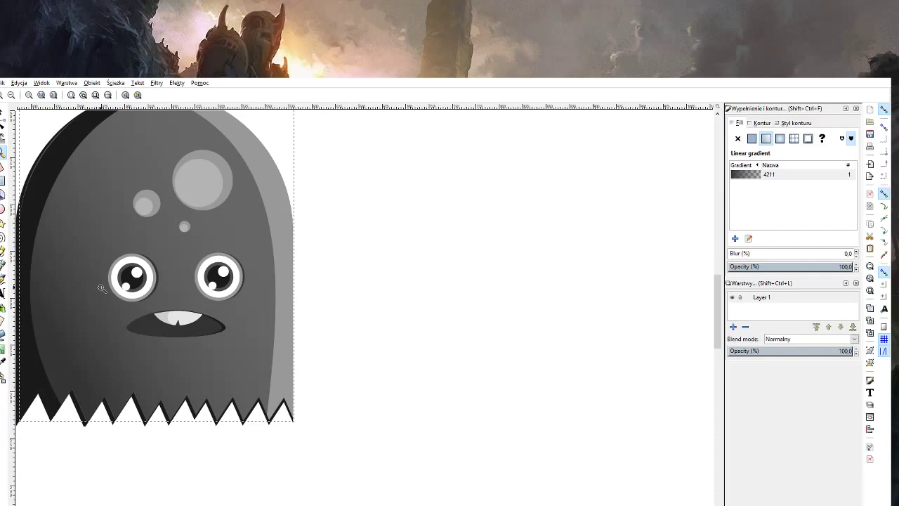
pyautogui.click(101, 286)
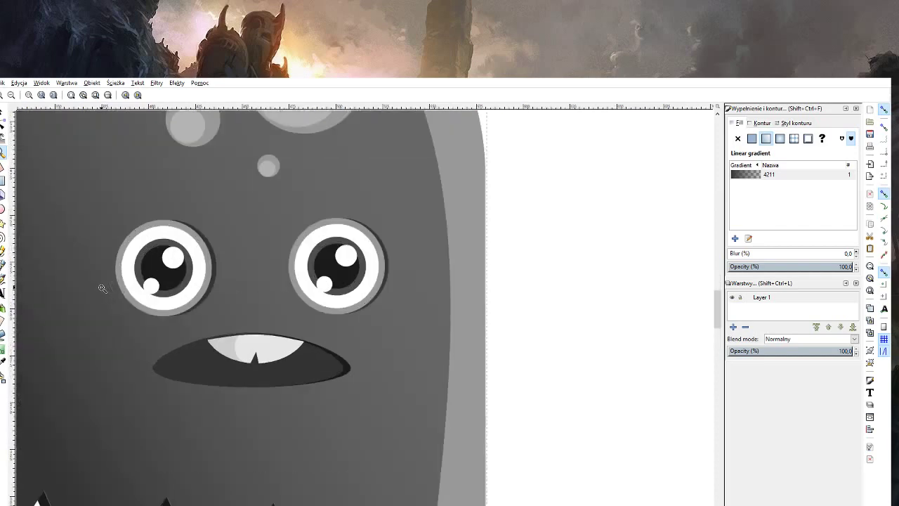
pyautogui.click(5, 113)
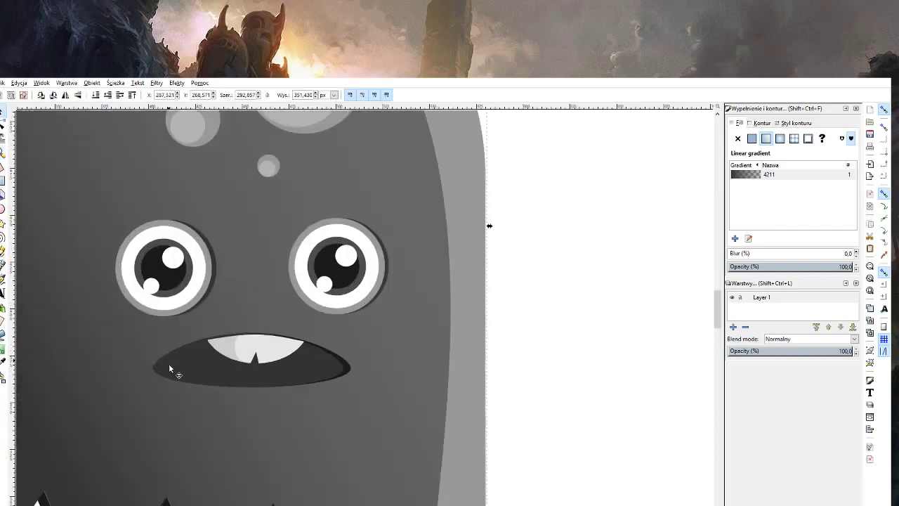
pyautogui.click(222, 378)
pyautogui.press('Home')
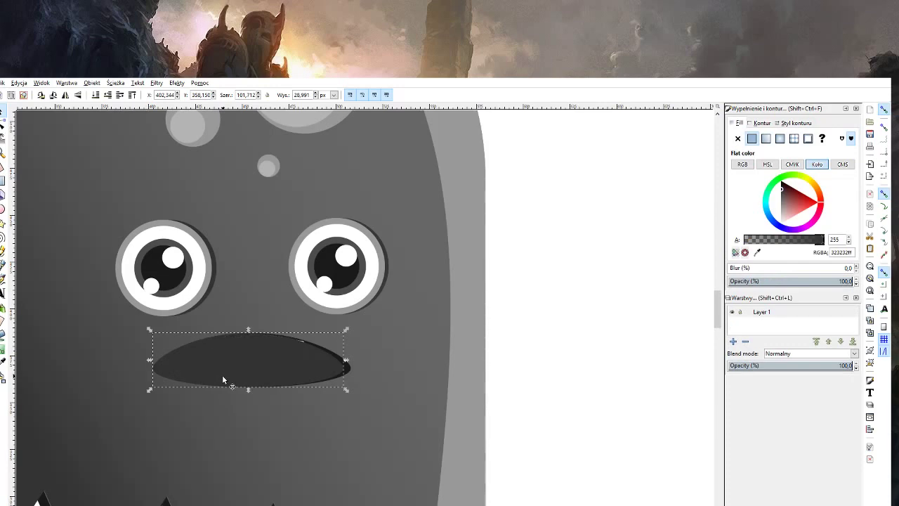
pyautogui.moveTo(222, 378)
pyautogui.mouseDown()
pyautogui.moveTo(234, 394)
pyautogui.moveTo(233, 384)
pyautogui.mouseUp()
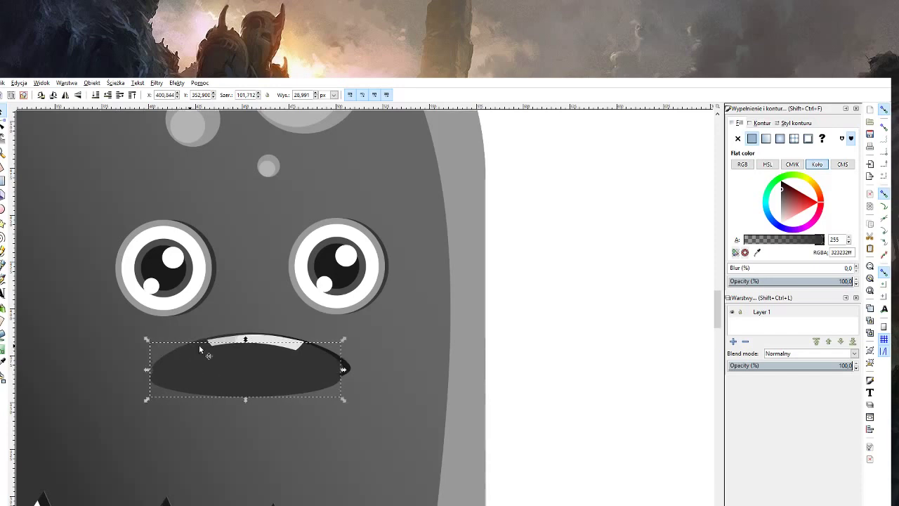
# Try combining mouth and teeth with a path operation, undo it, and narrow the mouth's right edge.
pyautogui.keyDown('shift'); pyautogui.click(324, 357); pyautogui.keyUp('shift')
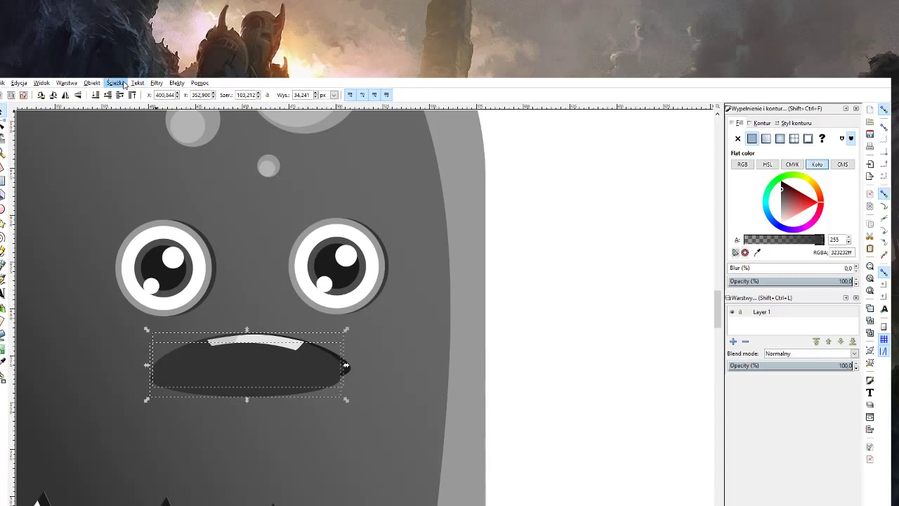
pyautogui.hotkey('ctrl', '/')
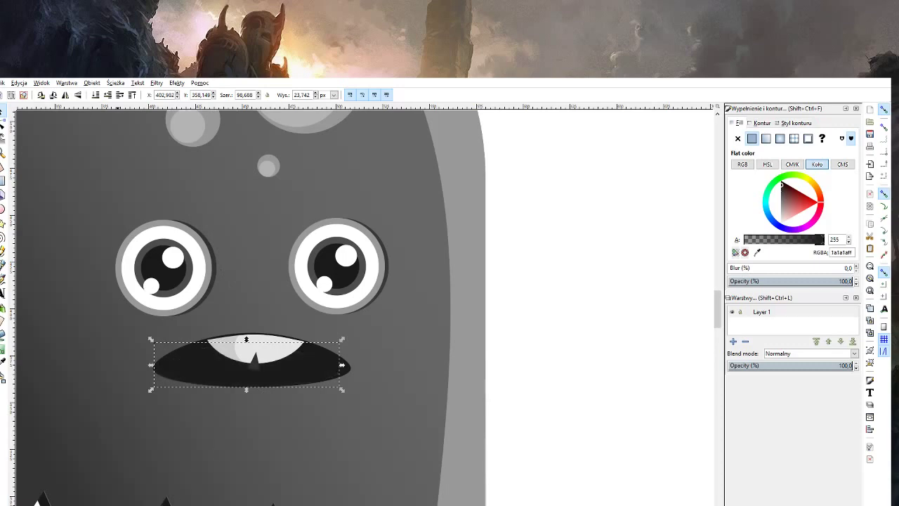
pyautogui.hotkey('ctrl', 'z')
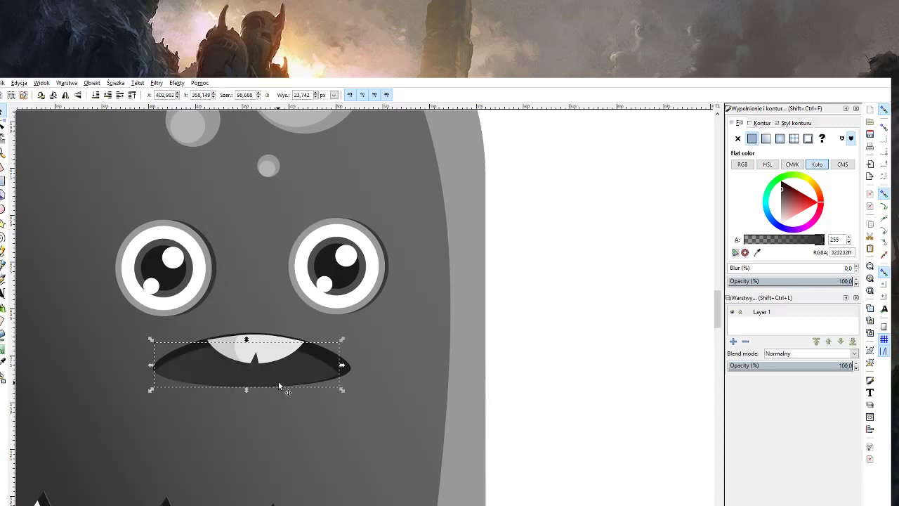
pyautogui.moveTo(342, 365); pyautogui.dragTo(336, 368)
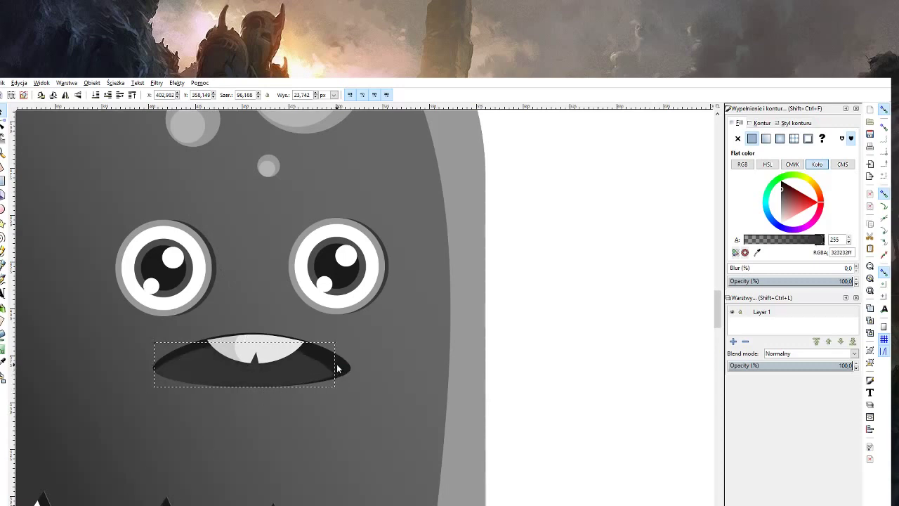
pyautogui.click(474, 368)
pyautogui.press('z')
pyautogui.scroll(-3, 473, 367)
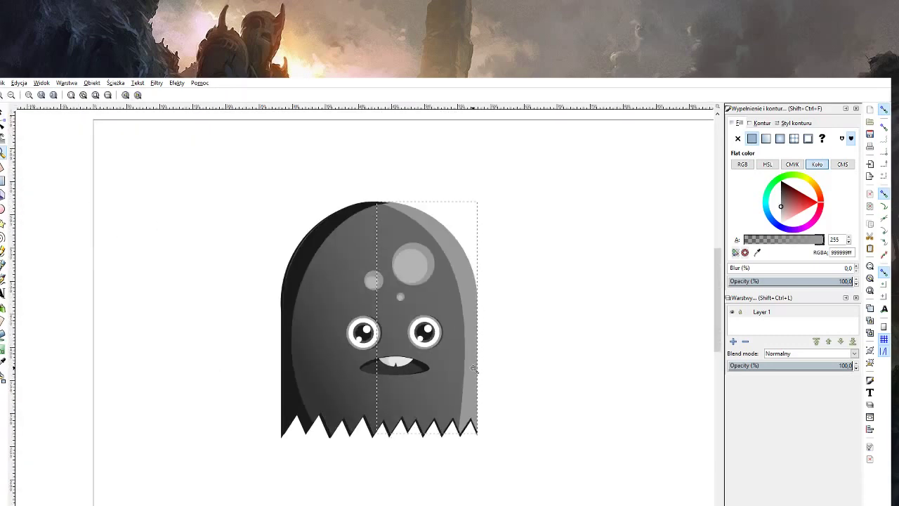
pyautogui.click(448, 389)
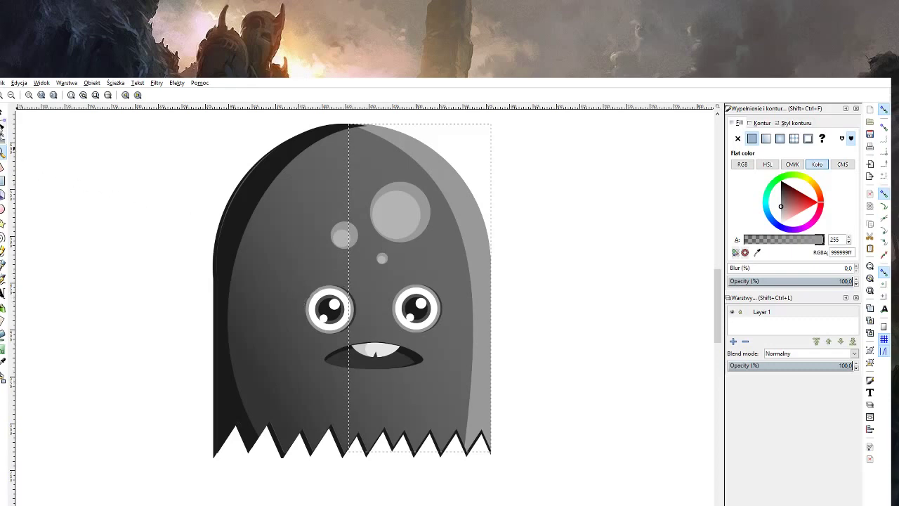
# Apply a linear gradient across the right highlight strip, stretching it up and to the right.
pyautogui.click(3, 112)
pyautogui.click(470, 243)
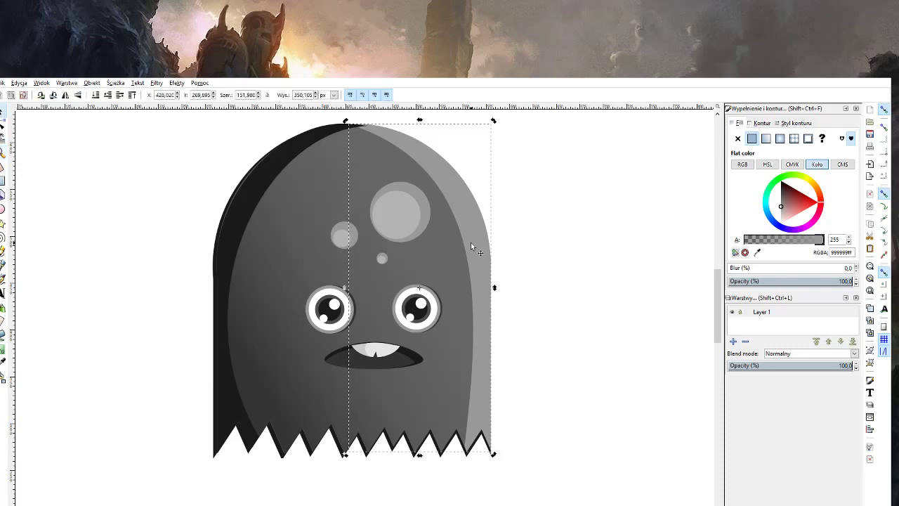
pyautogui.click(3, 349)
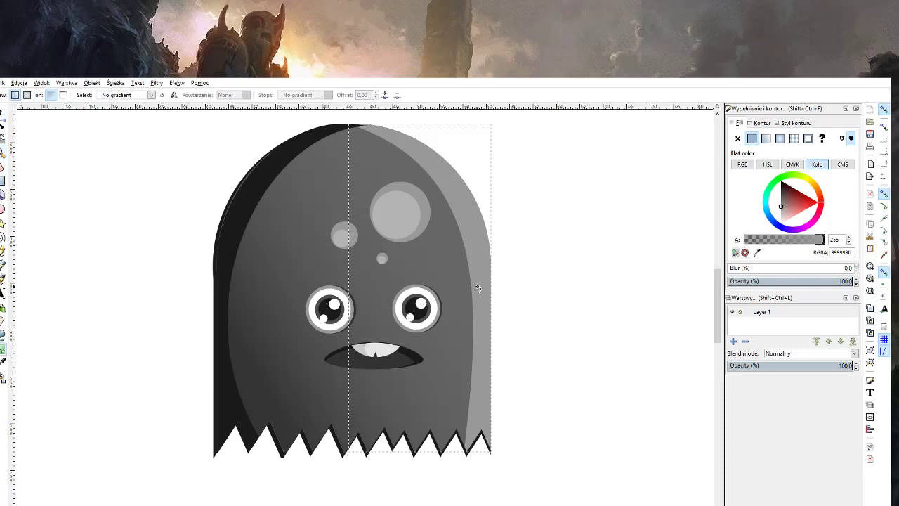
pyautogui.moveTo(478, 287)
pyautogui.mouseDown()
pyautogui.moveTo(495, 286)
pyautogui.moveTo(421, 307)
pyautogui.mouseUp()
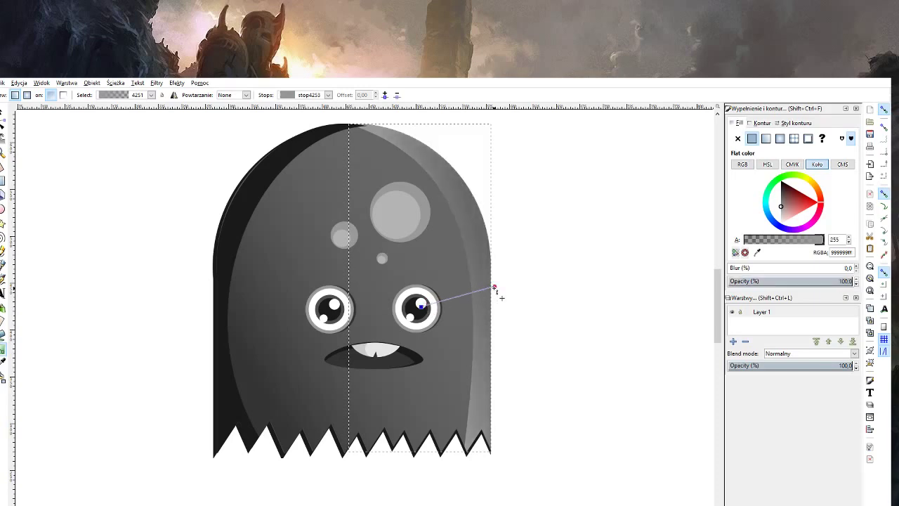
pyautogui.moveTo(494, 286); pyautogui.dragTo(523, 251)
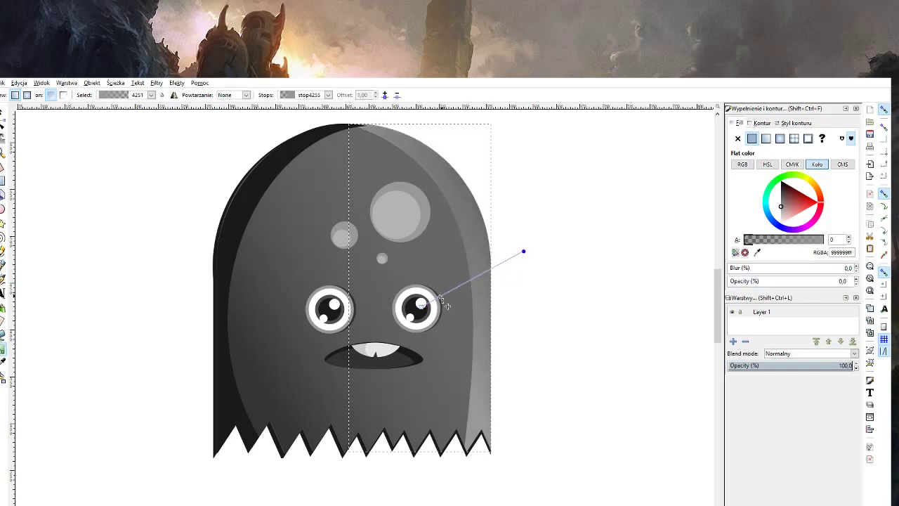
# Set the gradient's start stop to light grey ececec, with its transparent end pulled inward.
pyautogui.click(780, 220)
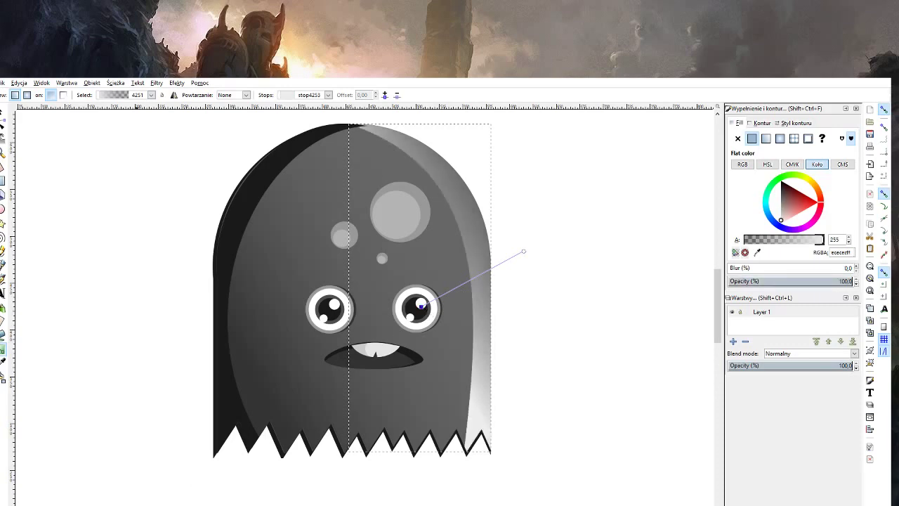
pyautogui.moveTo(420, 307); pyautogui.dragTo(375, 283)
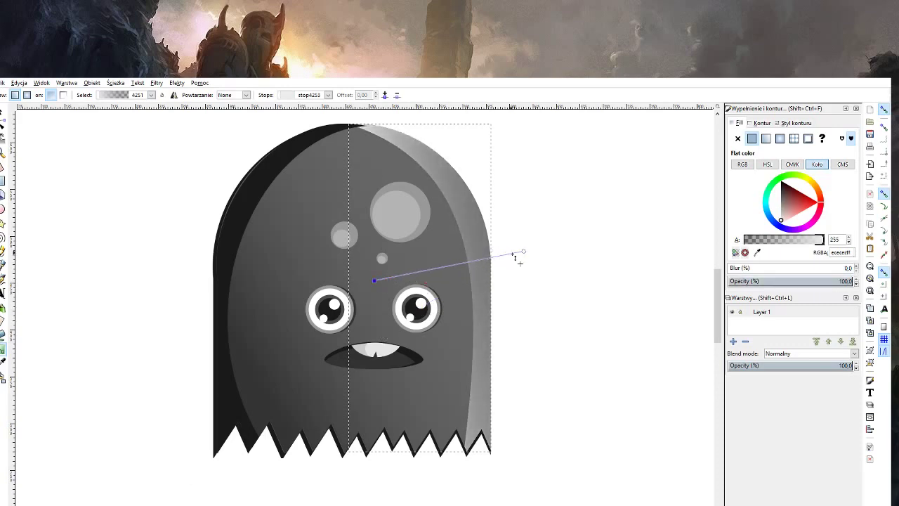
pyautogui.moveTo(524, 251); pyautogui.dragTo(500, 255)
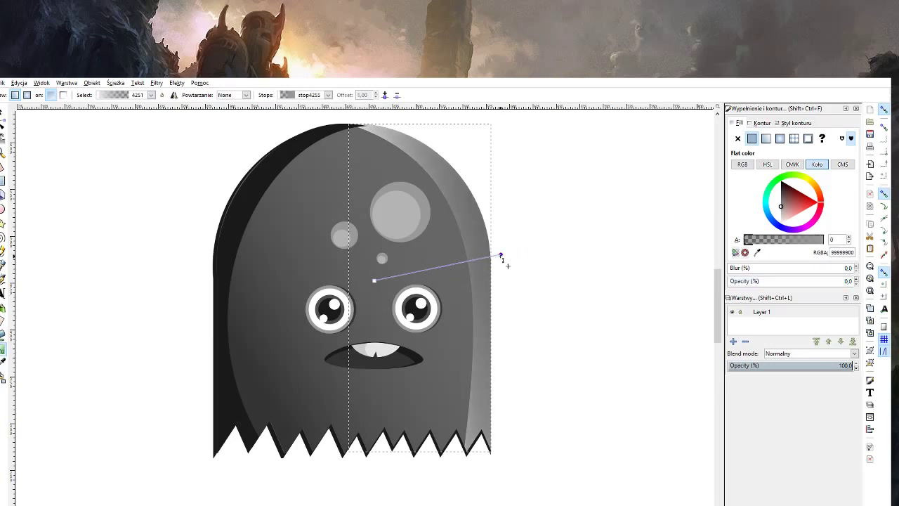
pyautogui.click(3, 112)
pyautogui.click(42, 183)
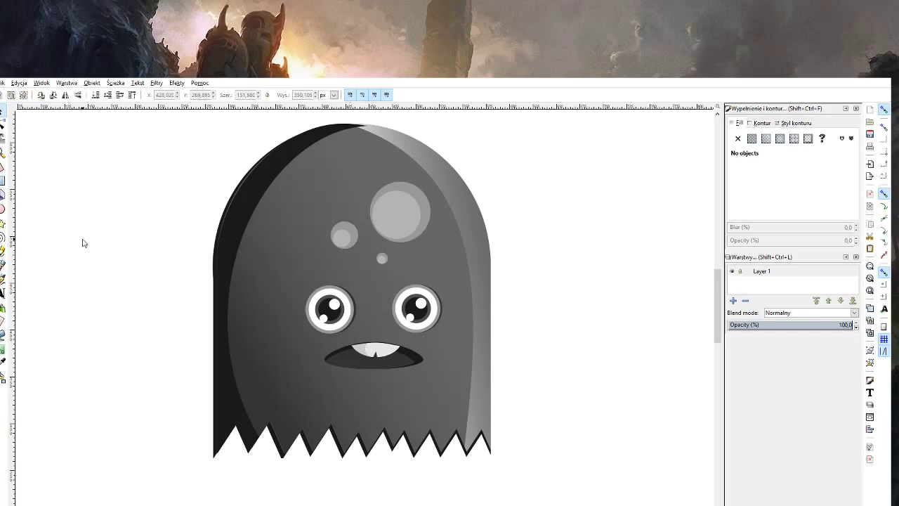
pyautogui.press('z')
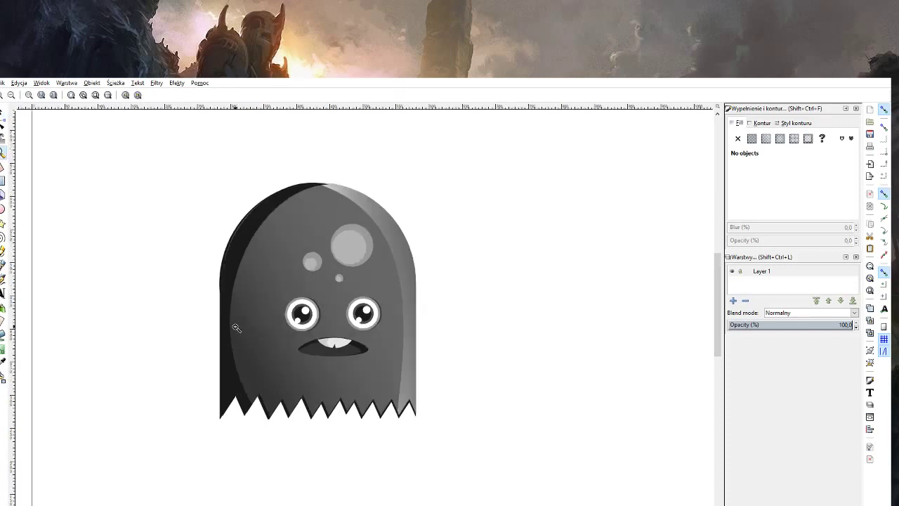
pyautogui.scroll(-3, 234, 322)
pyautogui.scroll(1, 236, 319)
pyautogui.click(235, 318)
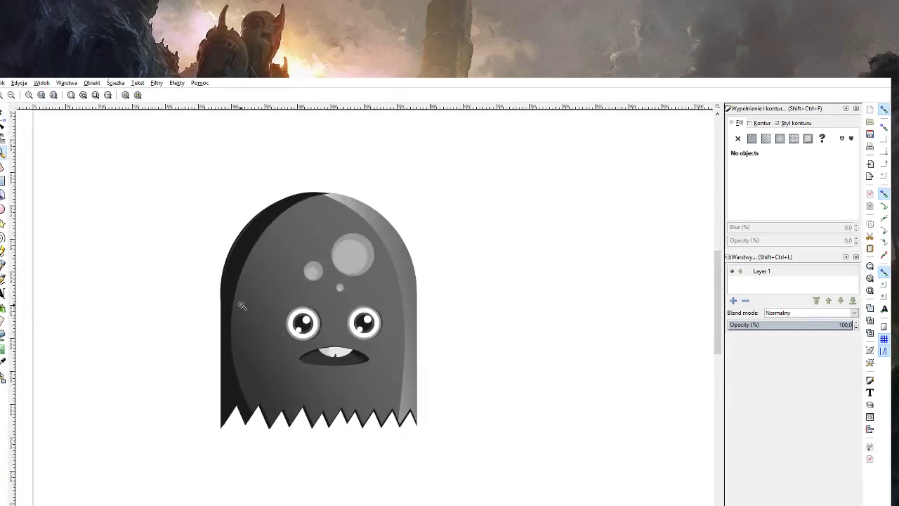
pyautogui.click(242, 305)
# Apply a linear gradient to the dark left strip, running from past the ghost's edge inward.
pyautogui.press('s')
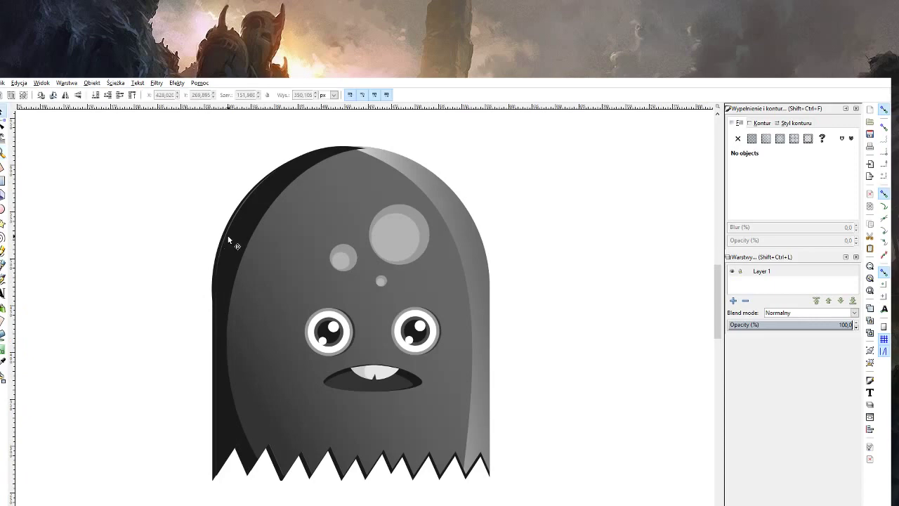
pyautogui.click(228, 235)
pyautogui.click(3, 349)
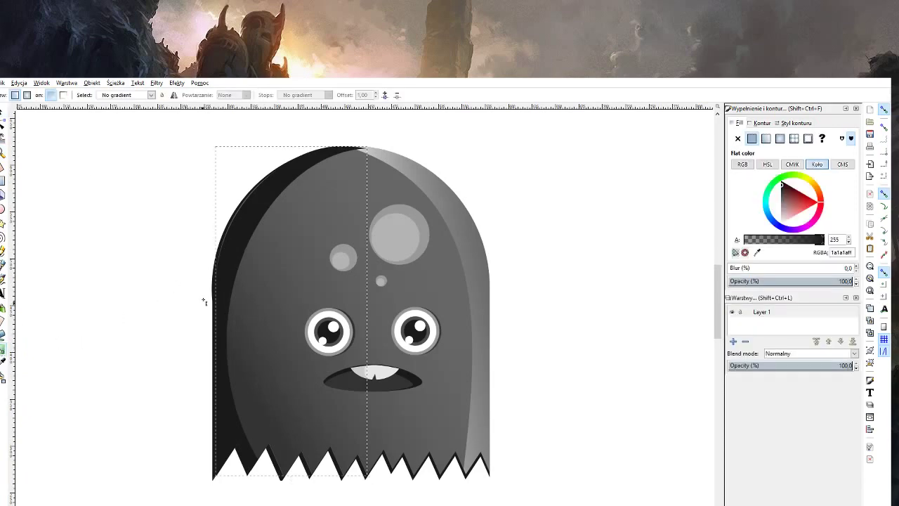
pyautogui.moveTo(216, 281); pyautogui.dragTo(305, 307)
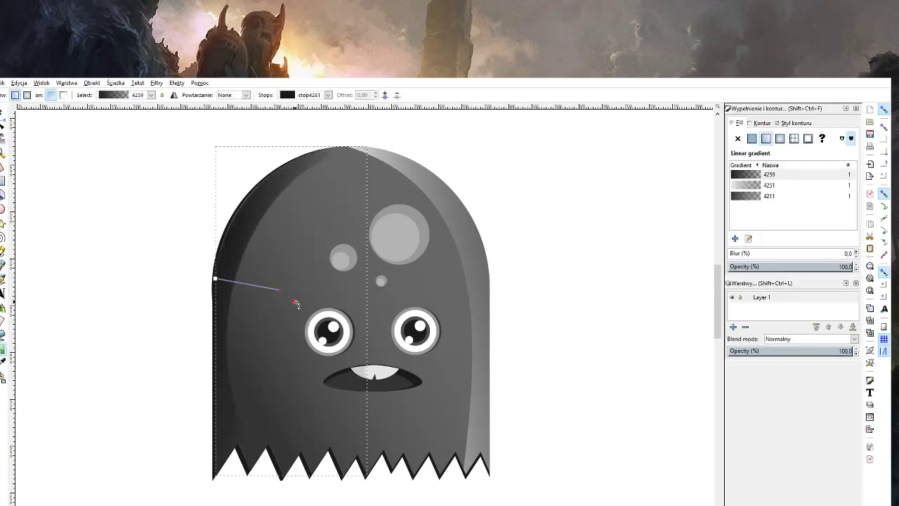
pyautogui.moveTo(236, 212); pyautogui.dragTo(138, 238)
# Reposition the gradient stops so the dark edge fades transparently into the body.
pyautogui.click(214, 279)
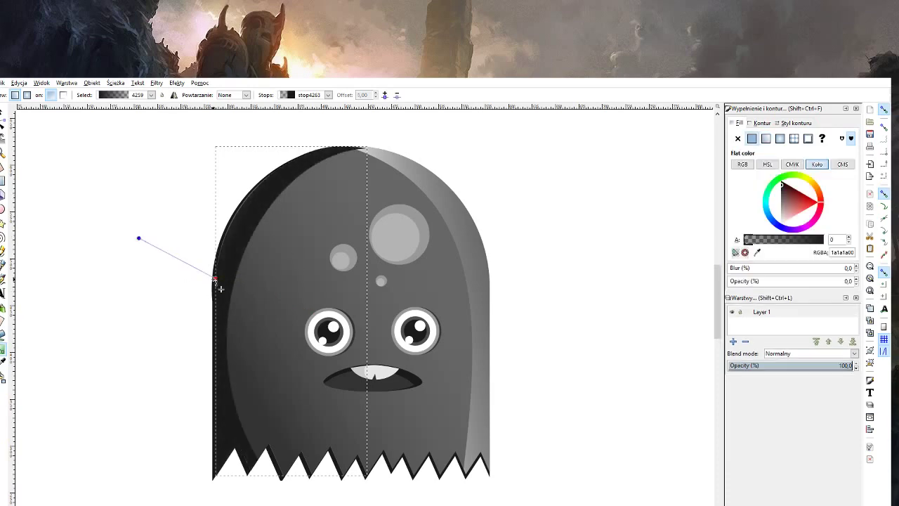
pyautogui.moveTo(214, 279); pyautogui.dragTo(290, 290)
pyautogui.click(139, 238)
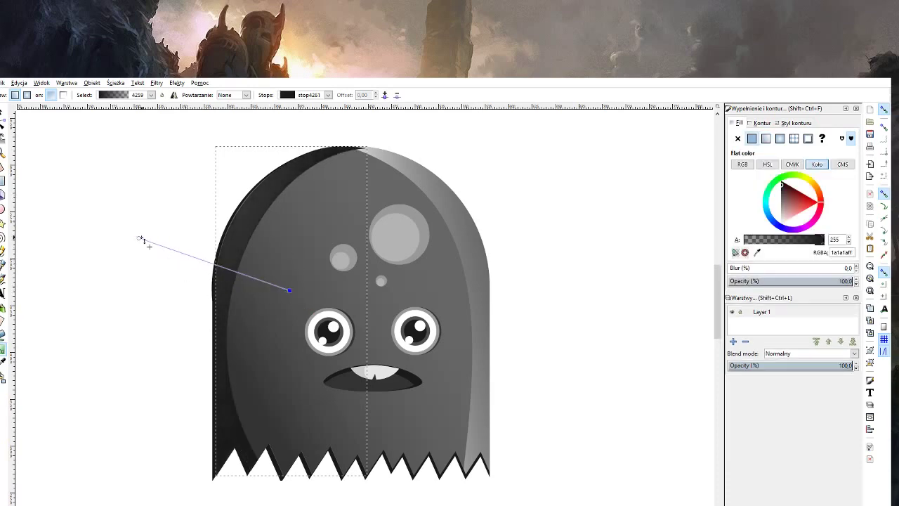
pyautogui.moveTo(169, 253); pyautogui.dragTo(171, 255)
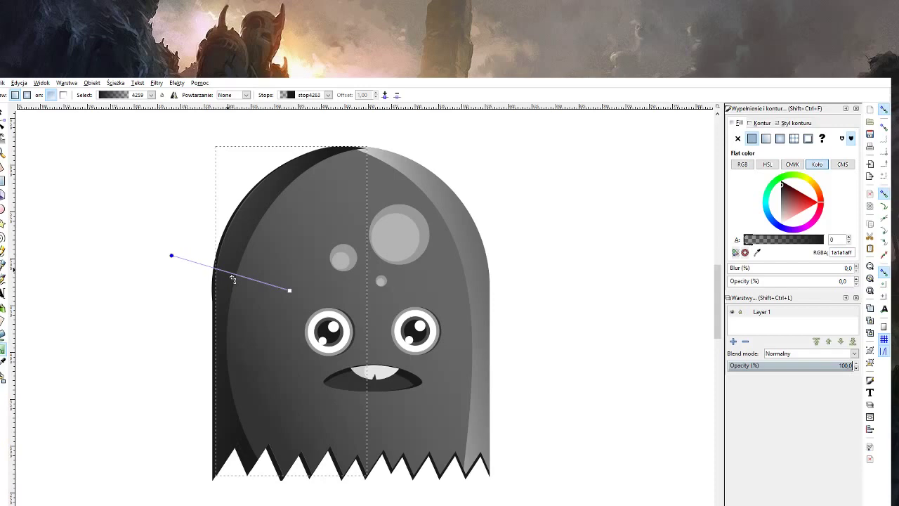
pyautogui.moveTo(290, 290)
pyautogui.mouseDown()
pyautogui.moveTo(269, 282)
pyautogui.moveTo(300, 271)
pyautogui.moveTo(278, 288)
pyautogui.moveTo(284, 294)
pyautogui.mouseUp()
pyautogui.click(279, 287)
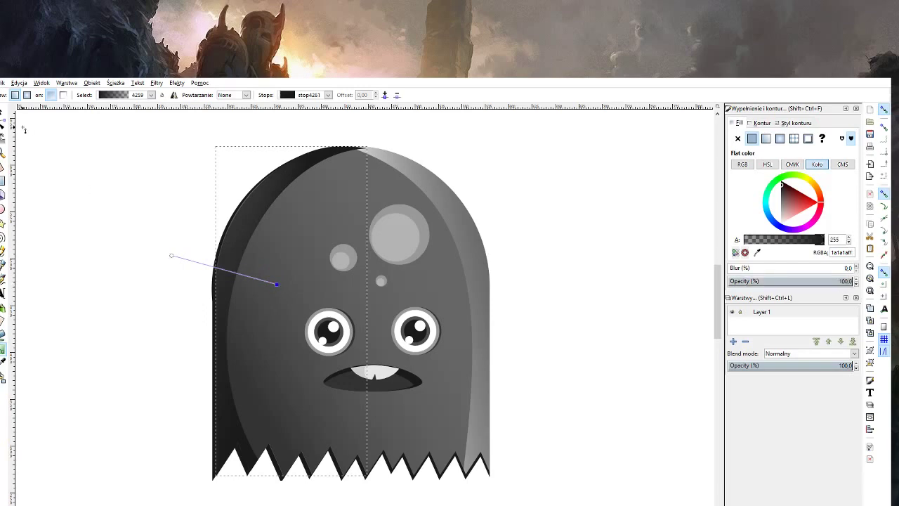
pyautogui.click(3, 150)
pyautogui.keyDown('shift'); pyautogui.click(76, 234); pyautogui.keyUp('shift')
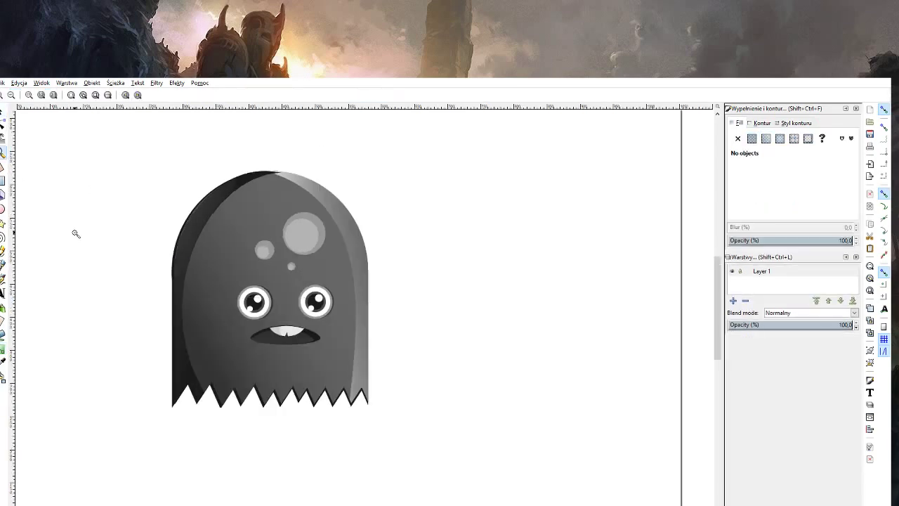
pyautogui.keyDown('shift'); pyautogui.click(76, 234); pyautogui.keyUp('shift')
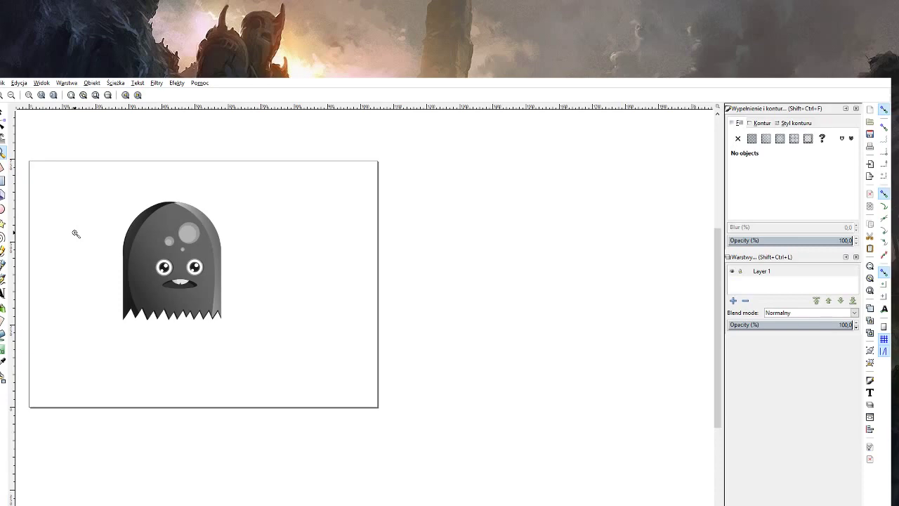
pyautogui.click(144, 246)
pyautogui.click(143, 246)
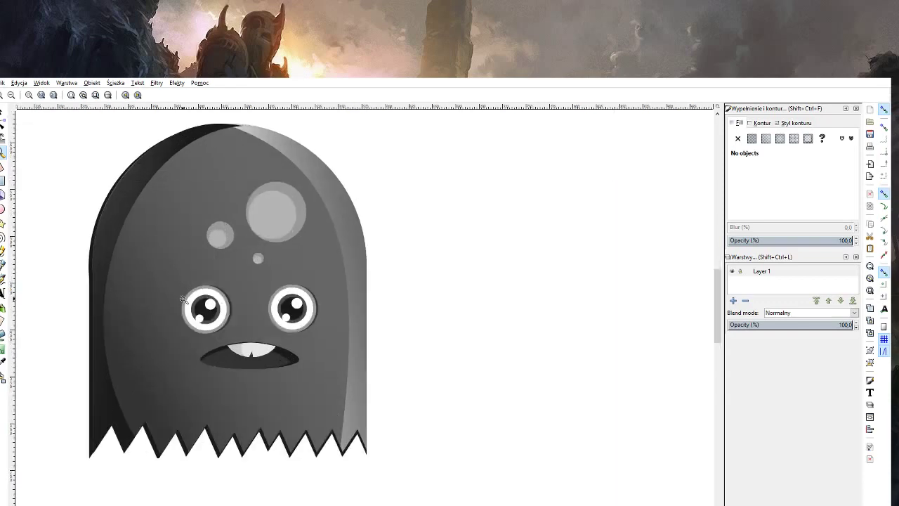
# Draw a small oval under the mouth, fill it with grey sampled from the body, and nudge it into place.
pyautogui.click(246, 394)
pyautogui.click(3, 209)
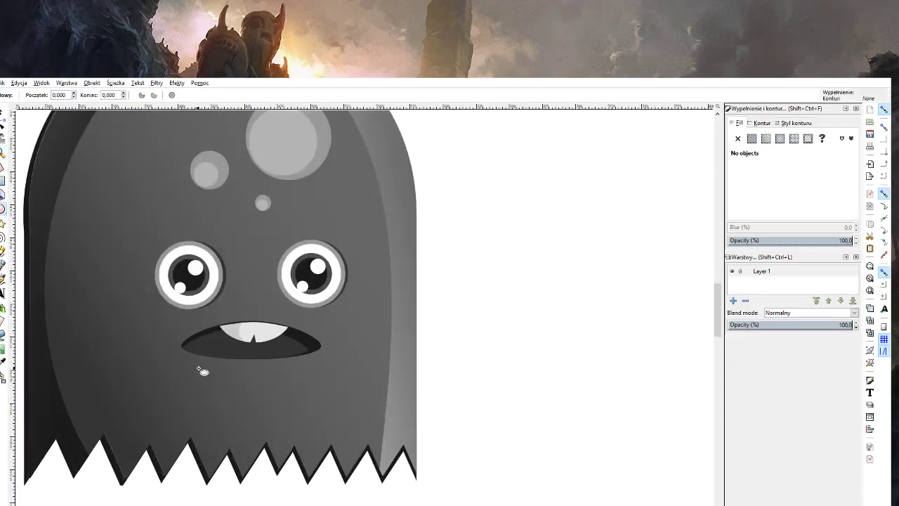
pyautogui.moveTo(235, 375); pyautogui.dragTo(286, 397)
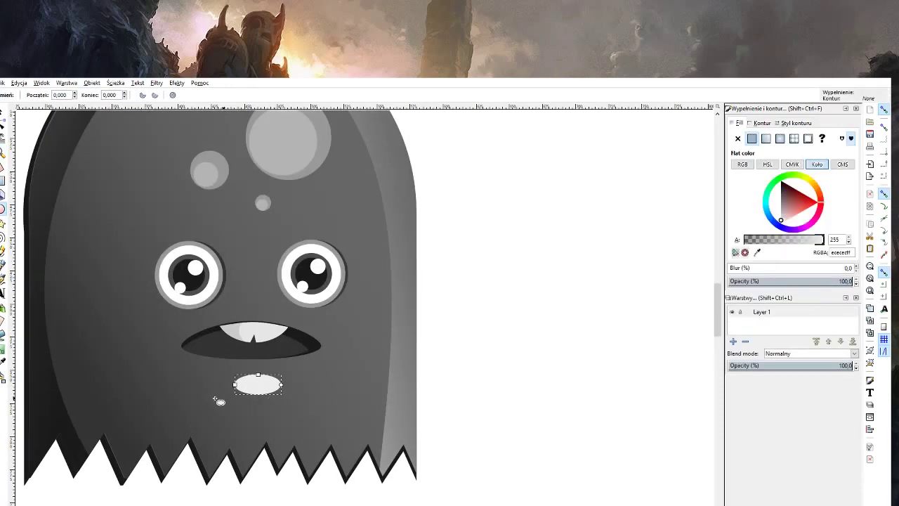
pyautogui.click(3, 361)
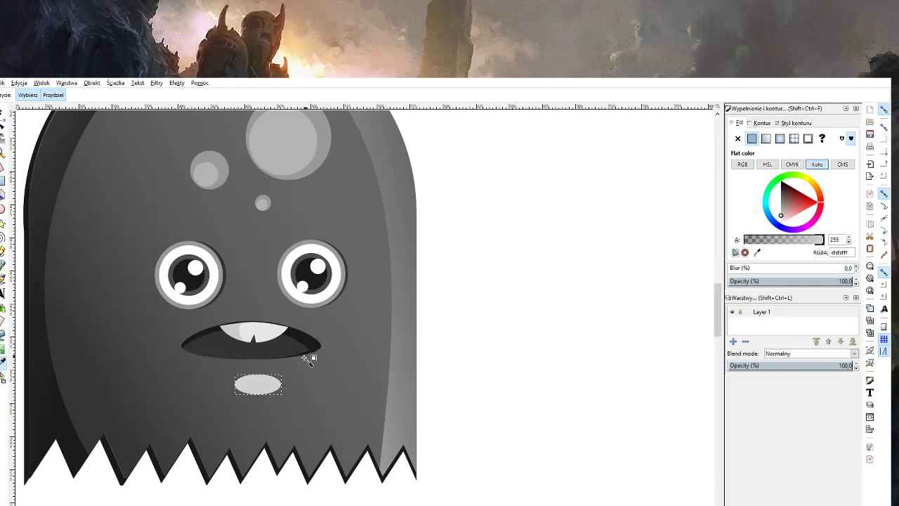
pyautogui.click(311, 373)
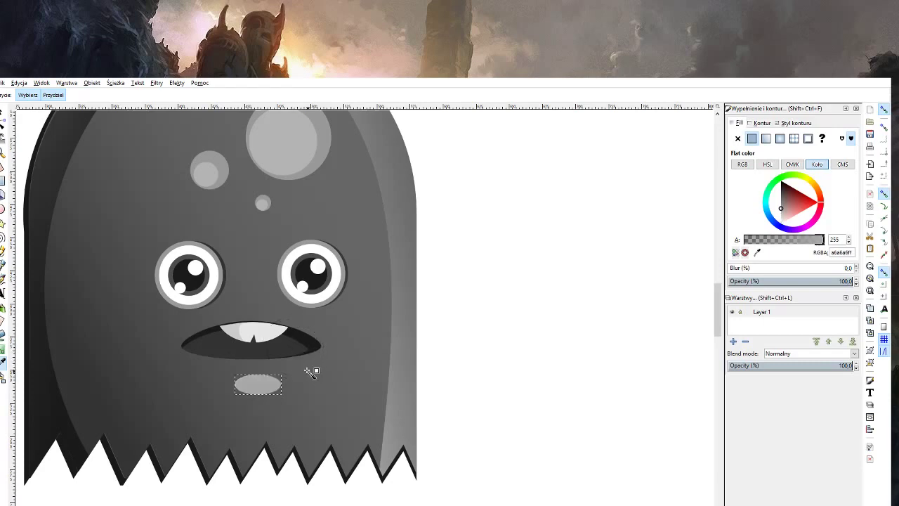
pyautogui.click(141, 422)
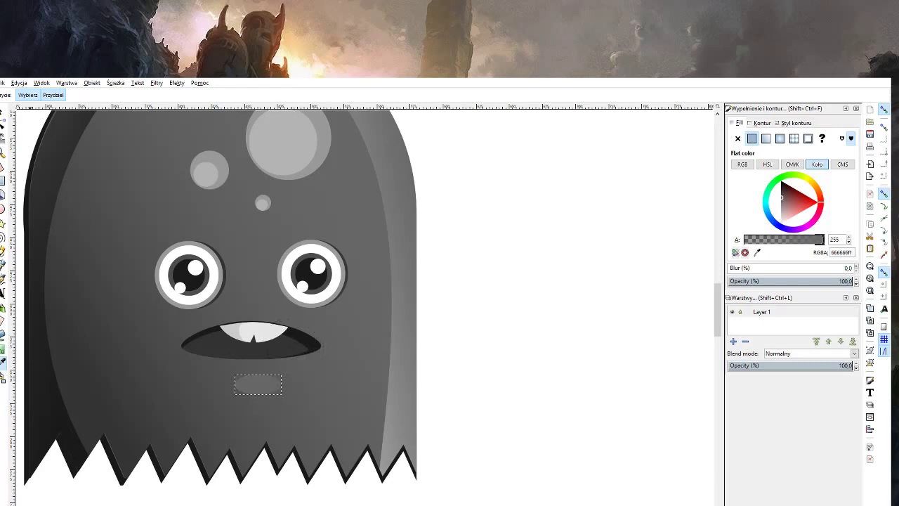
pyautogui.click(3, 111)
pyautogui.click(202, 378)
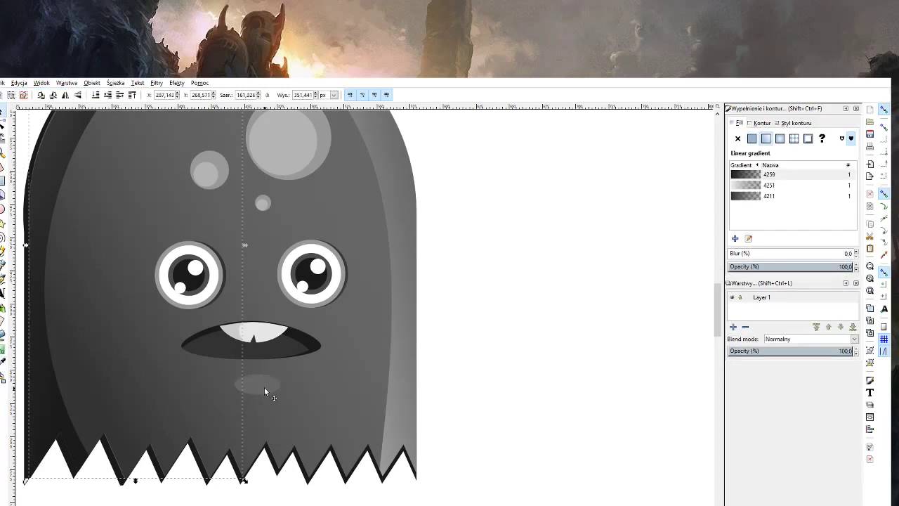
pyautogui.moveTo(264, 387); pyautogui.dragTo(255, 382)
pyautogui.click(576, 370)
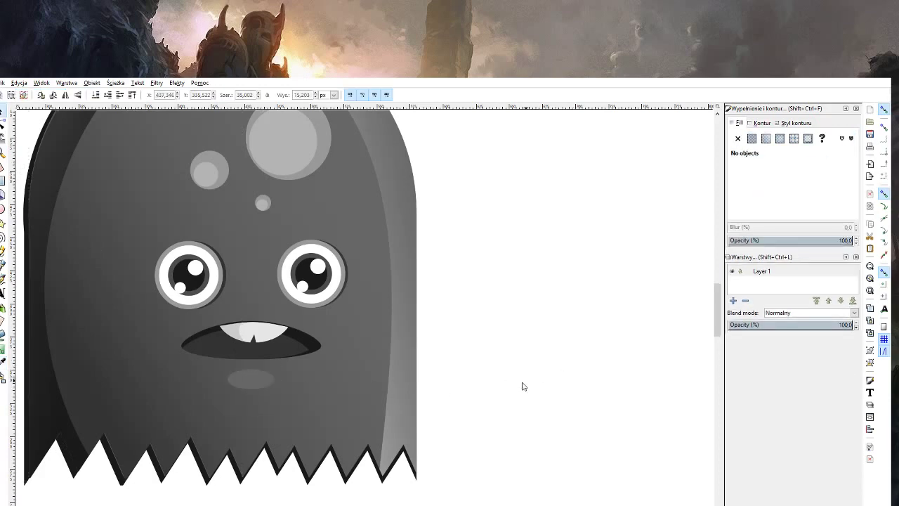
# Draw a straight line above the left eye and thicken its stroke into a heavy eyebrow bar.
pyautogui.press('z')
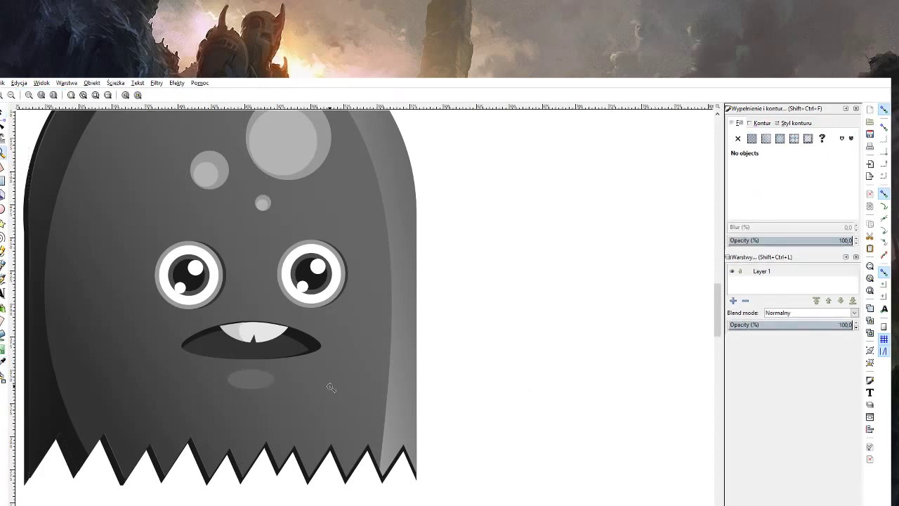
pyautogui.press('5')
pyautogui.click(303, 340)
pyautogui.click(293, 343)
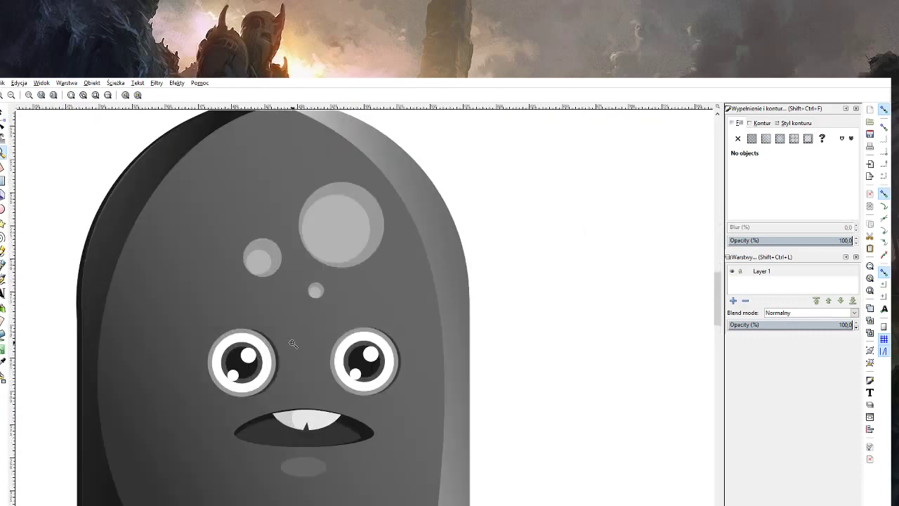
pyautogui.click(4, 265)
pyautogui.click(199, 328)
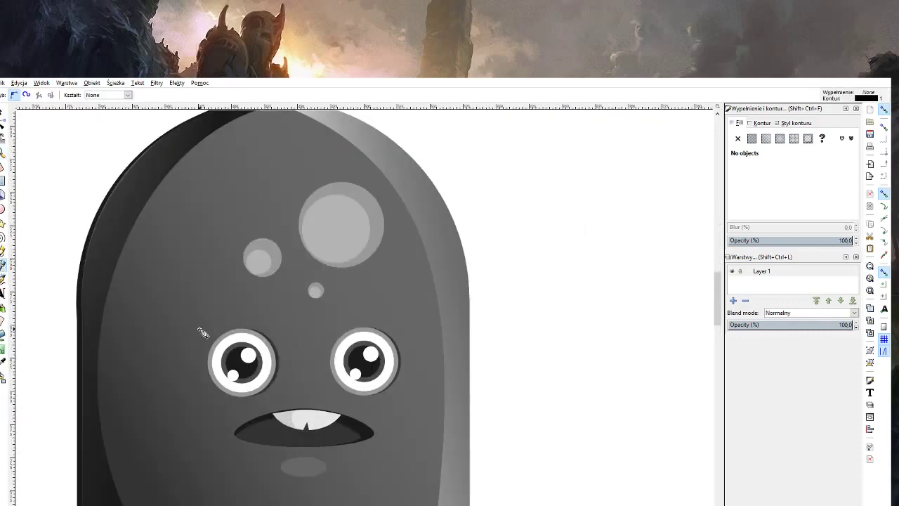
pyautogui.doubleClick(272, 310)
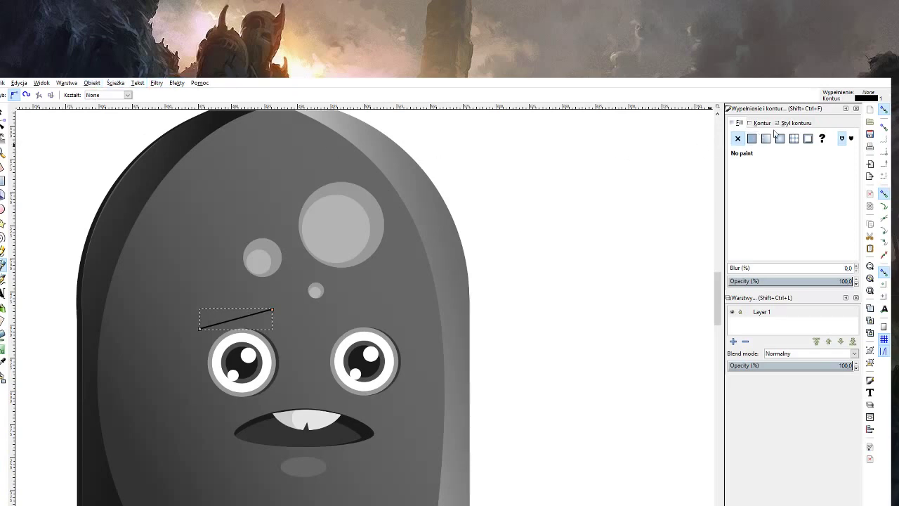
pyautogui.click(798, 125)
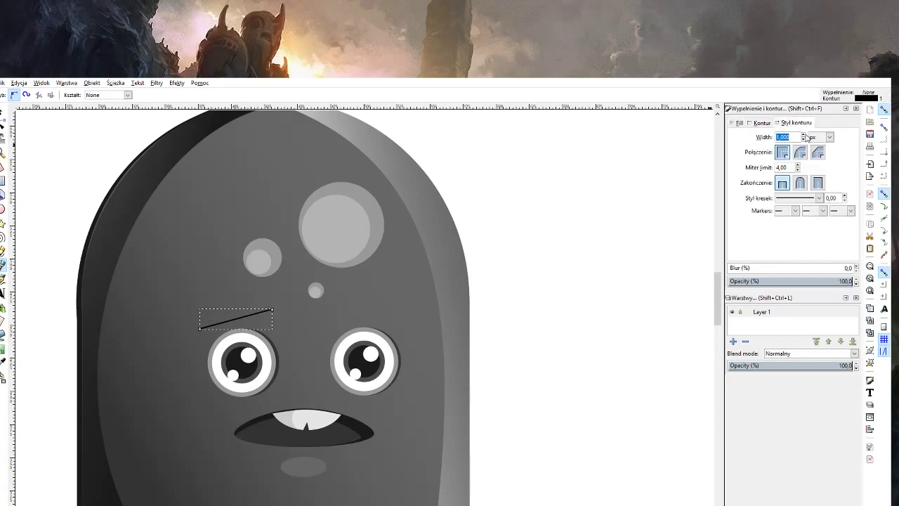
pyautogui.click(804, 134)
pyautogui.click(805, 134)
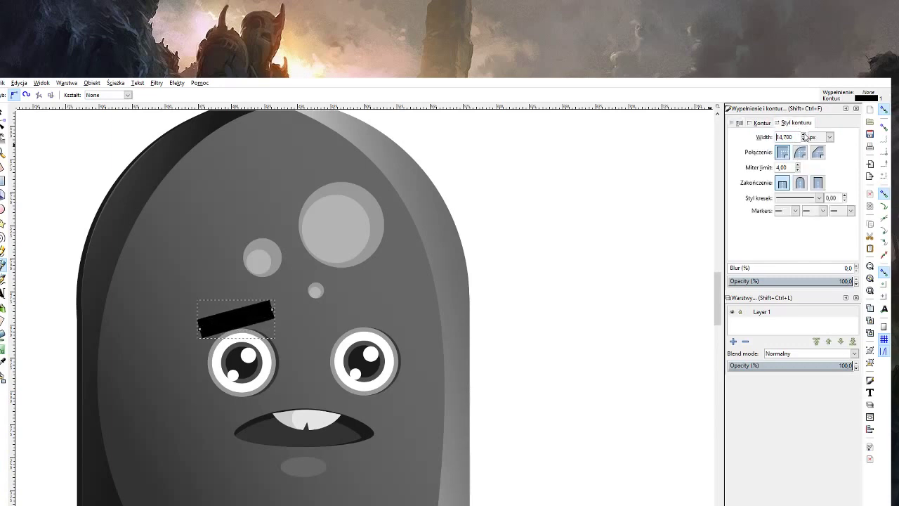
pyautogui.click(804, 134)
# Duplicate the eyebrow, flip it horizontally, and place the copy above the right eye.
pyautogui.click(2, 112)
pyautogui.click(23, 155)
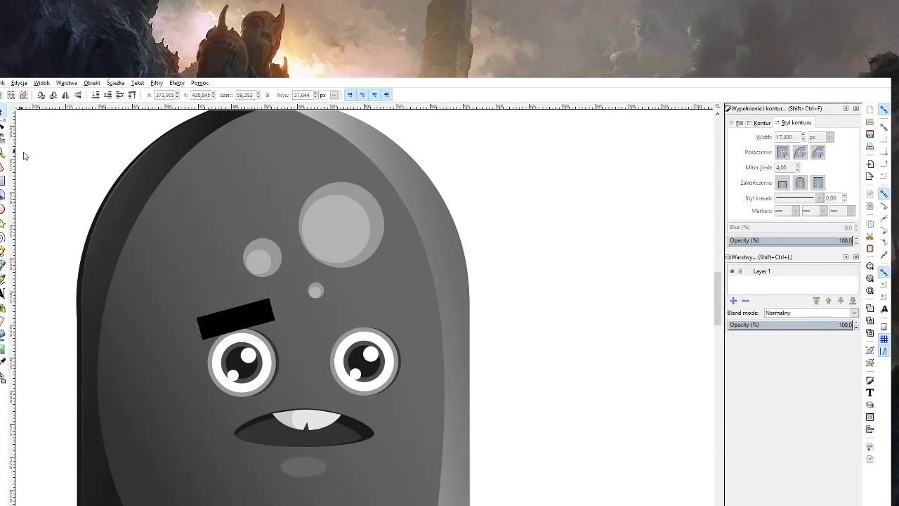
pyautogui.click(236, 313)
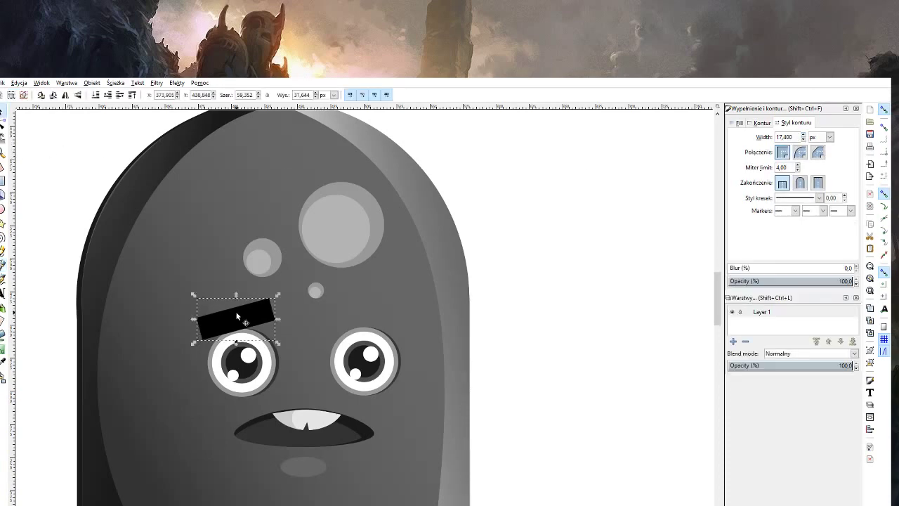
pyautogui.hotkey('ctrl', 'd')
pyautogui.click(65, 95)
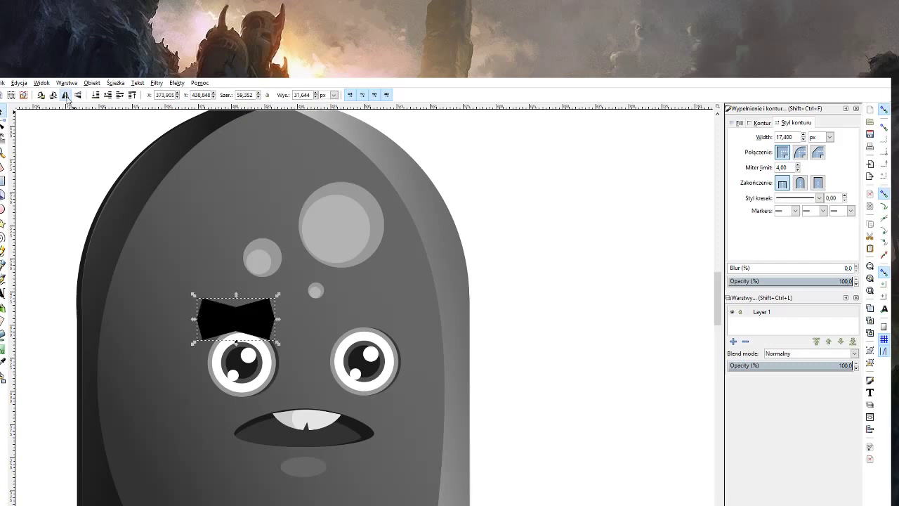
pyautogui.moveTo(222, 312); pyautogui.dragTo(365, 314)
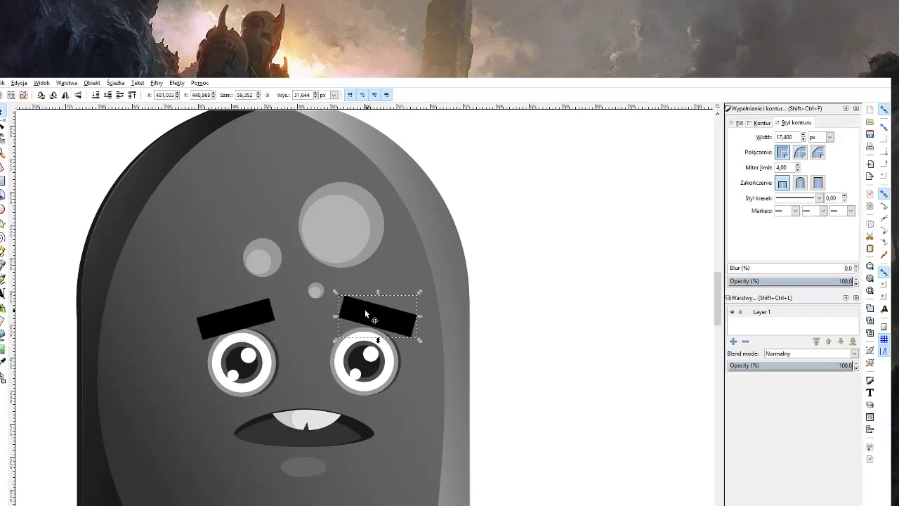
# Bend the left eyebrow into an upward arch by dragging its nodes.
pyautogui.click(261, 320)
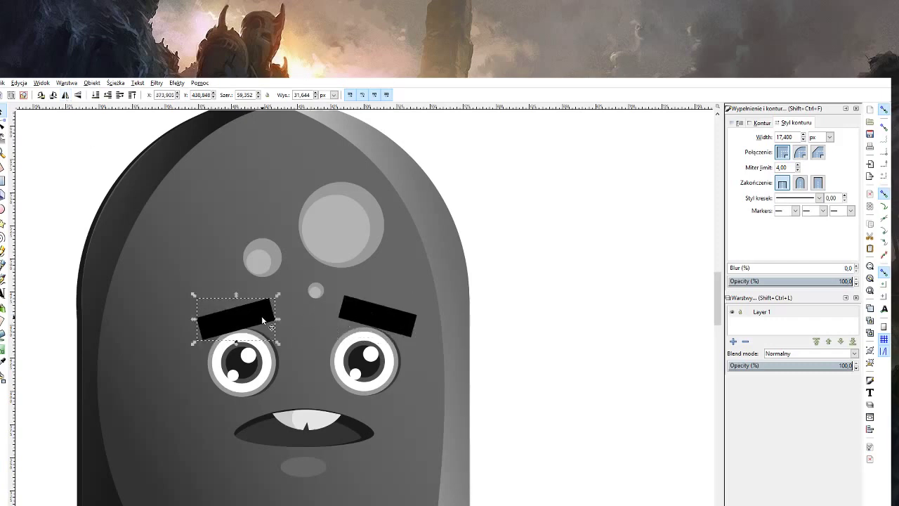
pyautogui.click(3, 127)
pyautogui.moveTo(229, 317)
pyautogui.mouseDown()
pyautogui.moveTo(242, 303)
pyautogui.moveTo(286, 317)
pyautogui.moveTo(274, 296)
pyautogui.mouseUp()
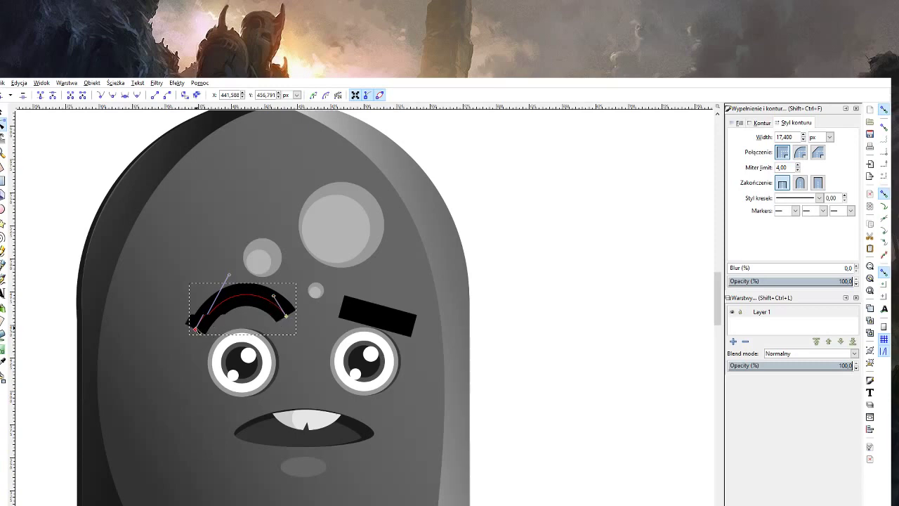
pyautogui.moveTo(201, 328); pyautogui.dragTo(188, 331)
pyautogui.click(3, 122)
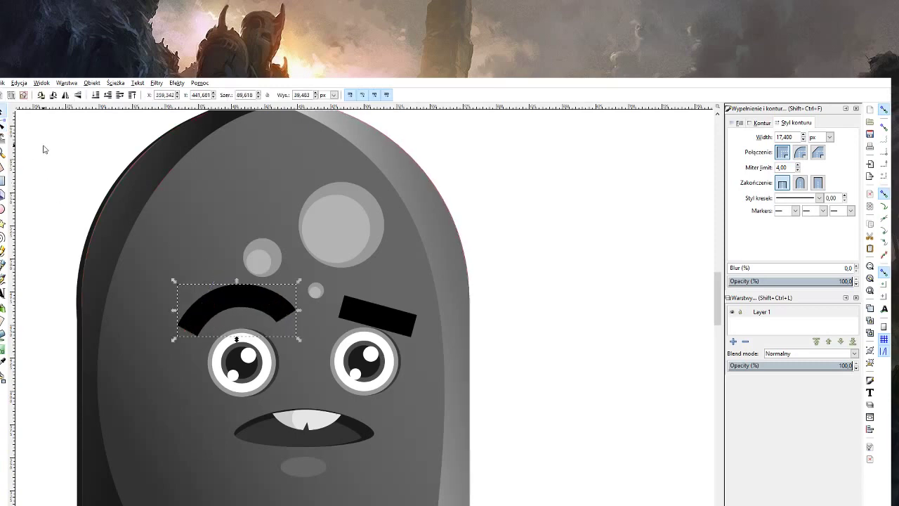
pyautogui.click(42, 144)
# Replace the straight right eyebrow with a horizontally flipped copy of the arched left one.
pyautogui.click(384, 316)
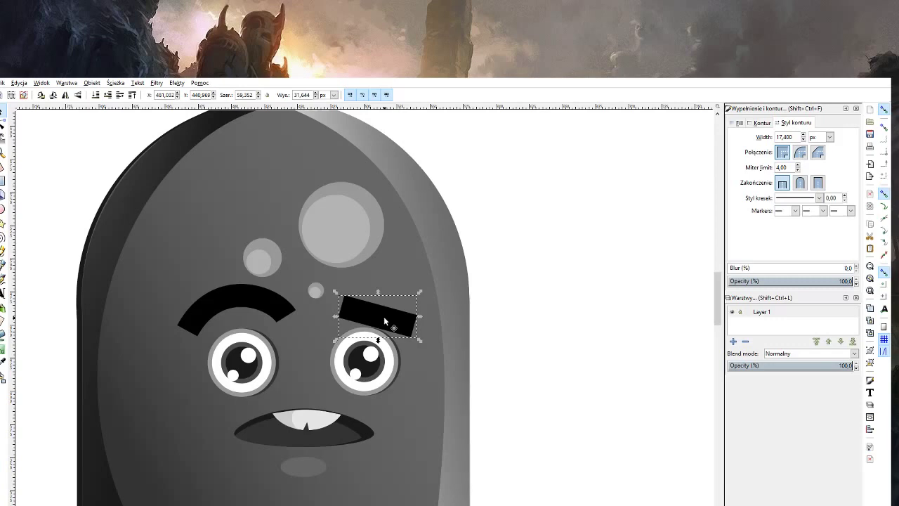
pyautogui.press('Delete')
pyautogui.click(271, 307)
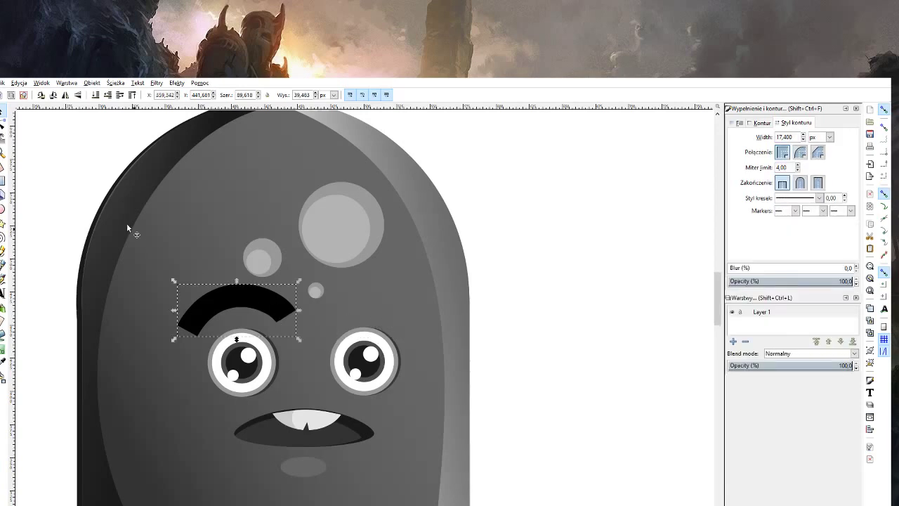
pyautogui.hotkey('ctrl', 'd')
pyautogui.press('h')
pyautogui.moveTo(257, 309); pyautogui.dragTo(394, 306)
pyautogui.click(541, 292)
# Reduce the left eyebrow's stroke width to 8.2 for a thinner arch.
pyautogui.press('z')
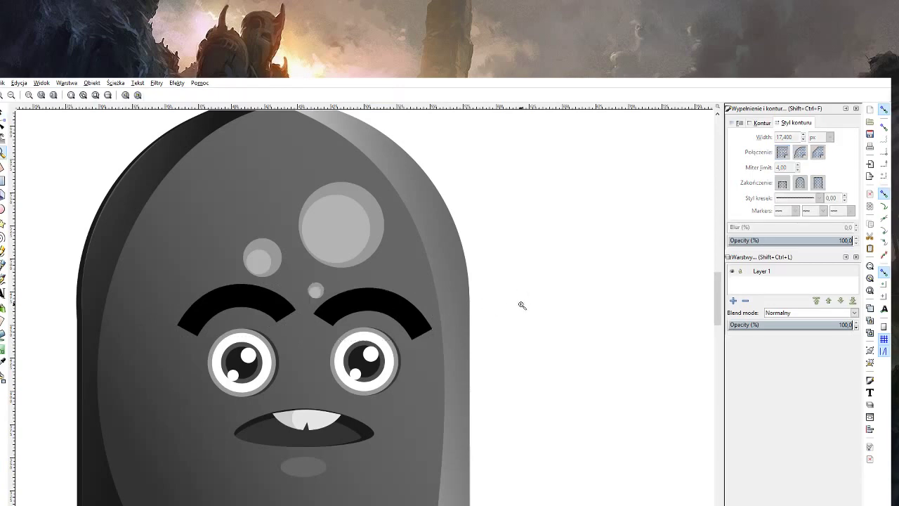
pyautogui.scroll(-3, 522, 305)
pyautogui.scroll(1, 522, 304)
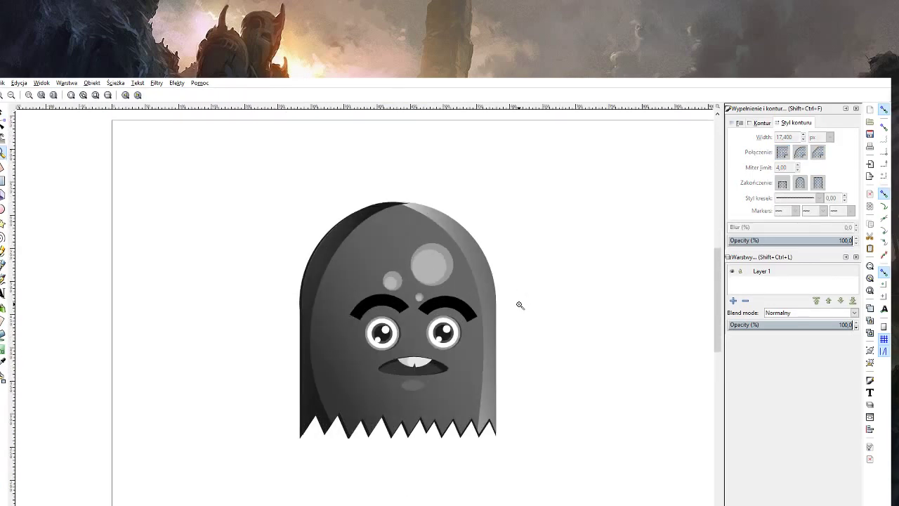
pyautogui.scroll(2, 522, 305)
pyautogui.press('s')
pyautogui.click(224, 307)
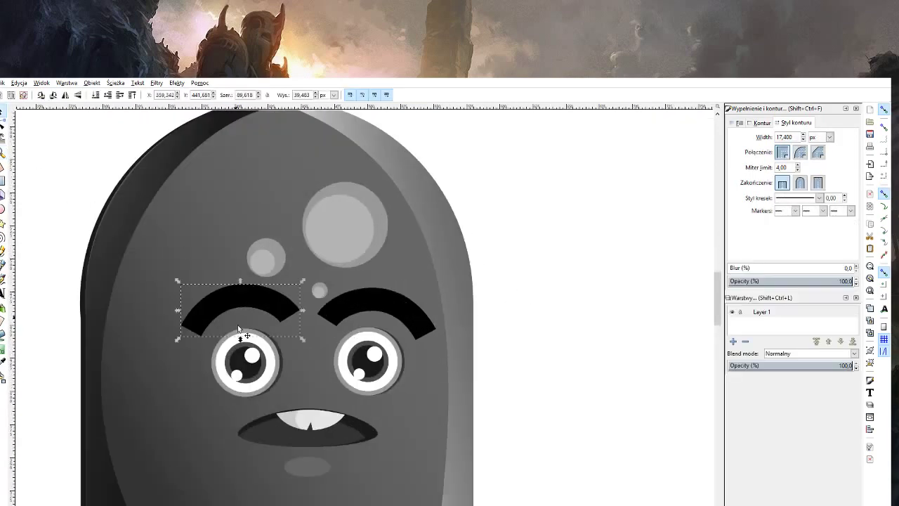
pyautogui.doubleClick(803, 140)
pyautogui.click(803, 140)
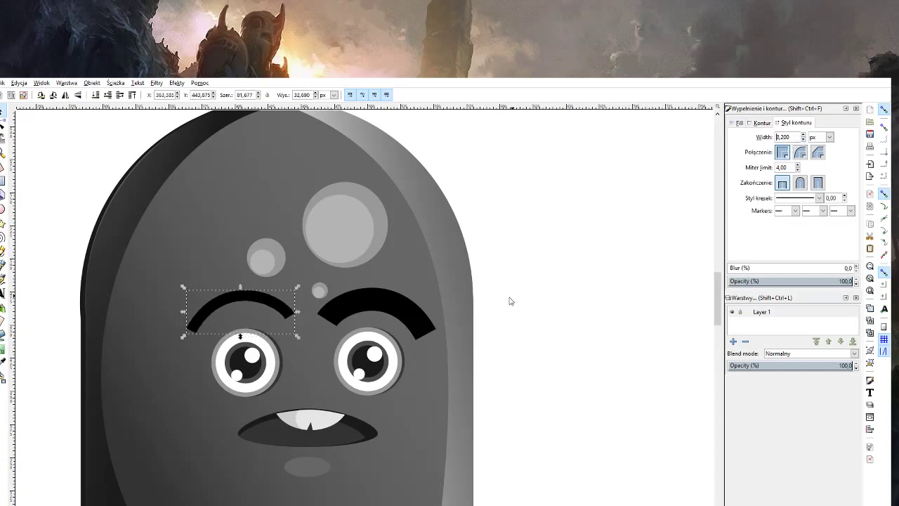
# Make a mirrored copy of the thinner left eyebrow and move it above the right eye.
pyautogui.click(423, 312)
pyautogui.click(286, 312)
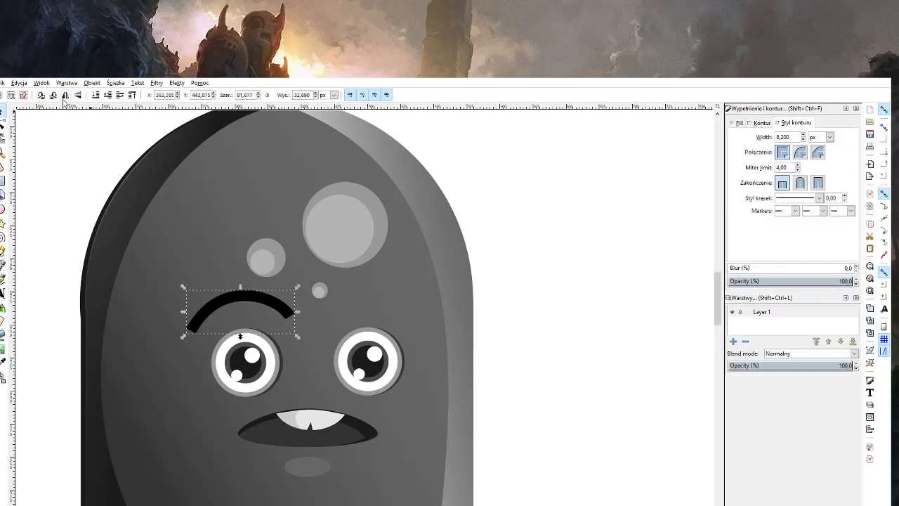
pyautogui.hotkey('ctrl', 'alt', 'c')
pyautogui.hotkey('ctrl', 'd')
pyautogui.moveTo(243, 289); pyautogui.dragTo(381, 288)
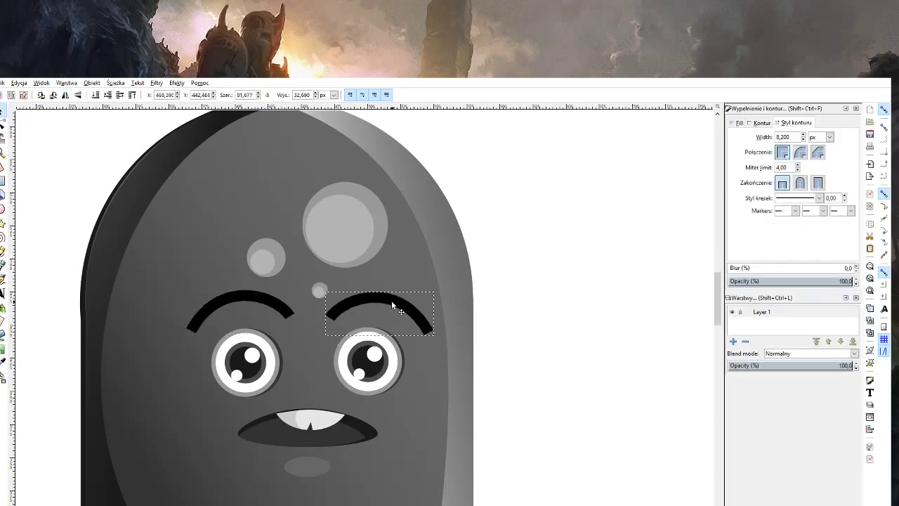
# Zoom out to review the whole ghost, then zoom back in and select the left eyebrow.
pyautogui.press('z')
pyautogui.keyDown('shift'); pyautogui.click(542, 313); pyautogui.keyUp('shift')
pyautogui.keyDown('shift'); pyautogui.click(543, 312); pyautogui.keyUp('shift')
pyautogui.keyDown('shift'); pyautogui.click(542, 311); pyautogui.keyUp('shift')
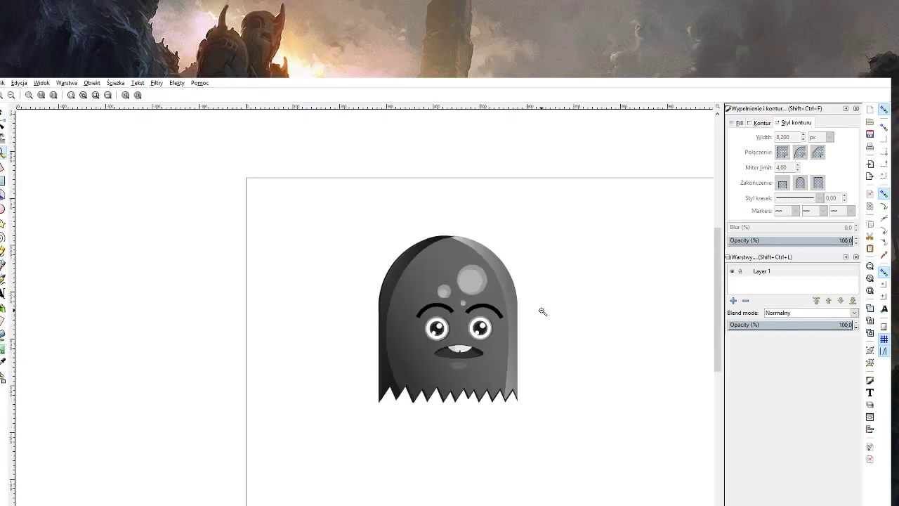
pyautogui.click(524, 319)
pyautogui.click(519, 319)
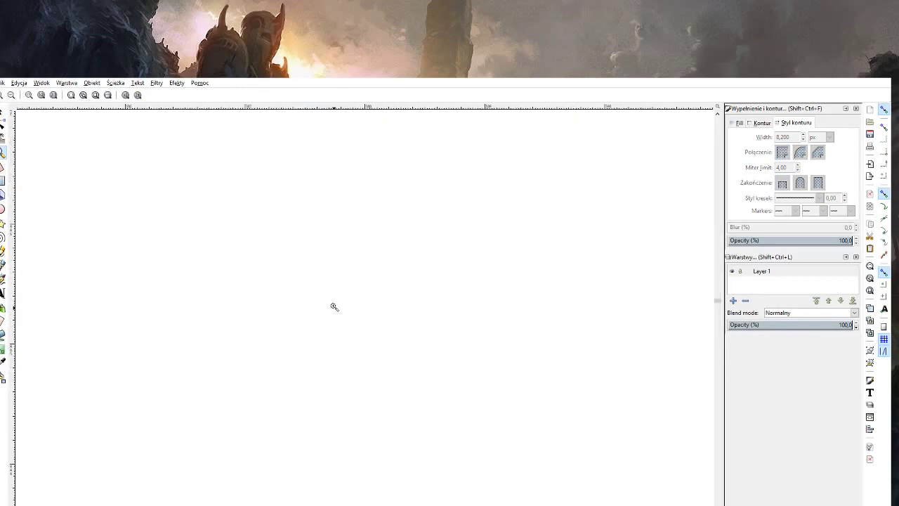
pyautogui.click(41, 94)
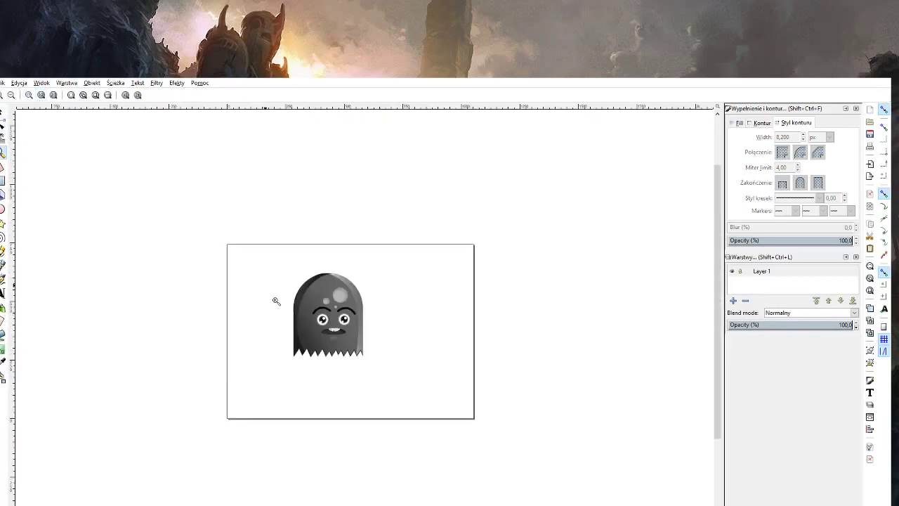
pyautogui.click(351, 330)
pyautogui.click(350, 329)
pyautogui.click(199, 263)
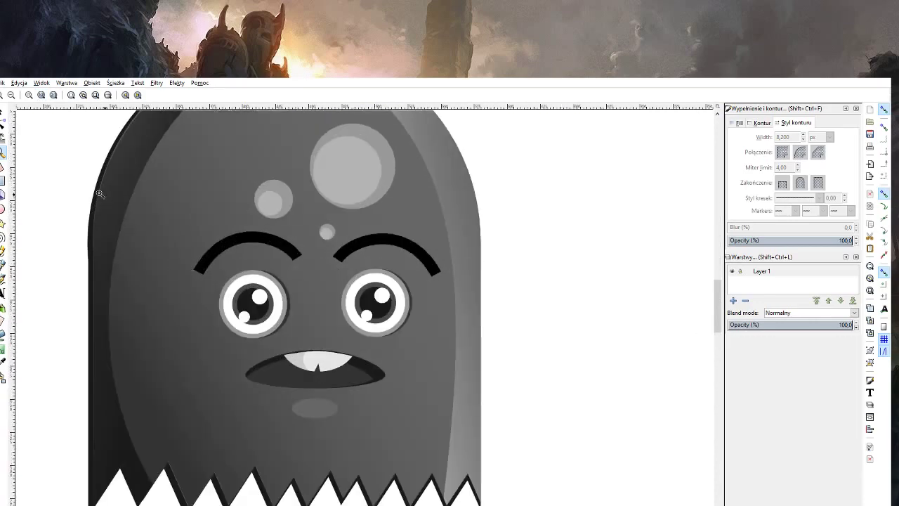
pyautogui.click(3, 113)
pyautogui.click(254, 243)
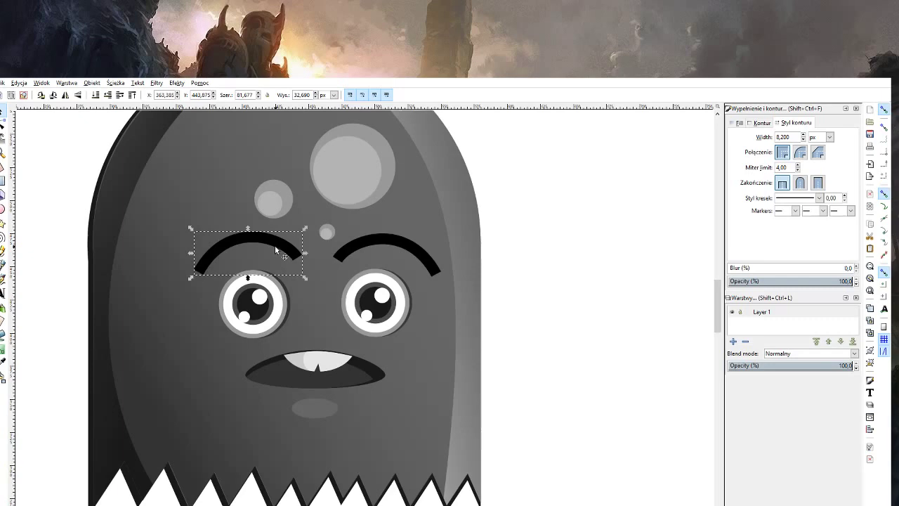
# Offset the grey eyebrow copy slightly with arrow-key nudges and adjust its stacking order.
pyautogui.moveTo(271, 245); pyautogui.dragTo(271, 248)
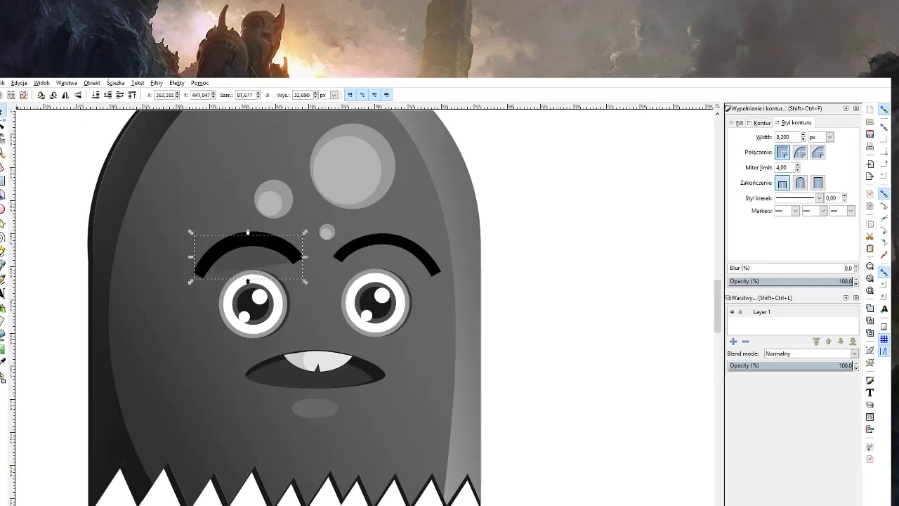
pyautogui.hotkey('ctrl', 'z')
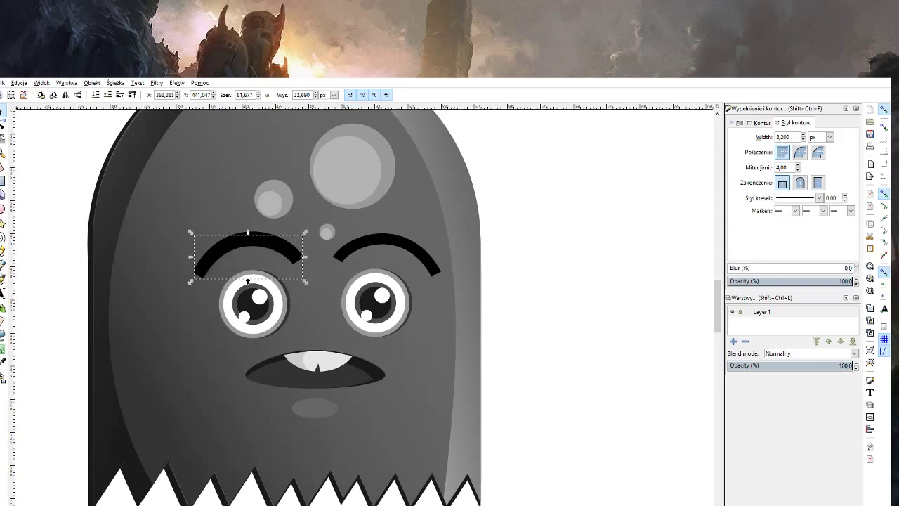
pyautogui.hotkey('ctrl', 'z')
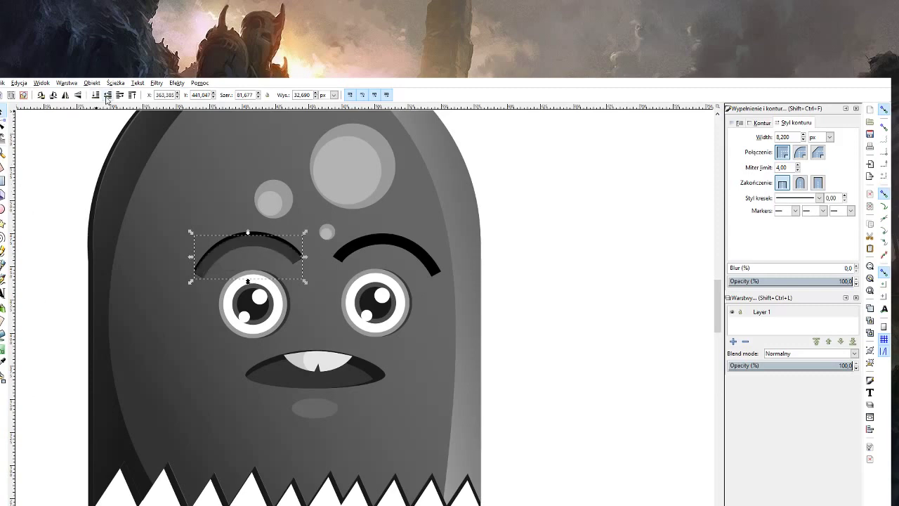
pyautogui.click(106, 97)
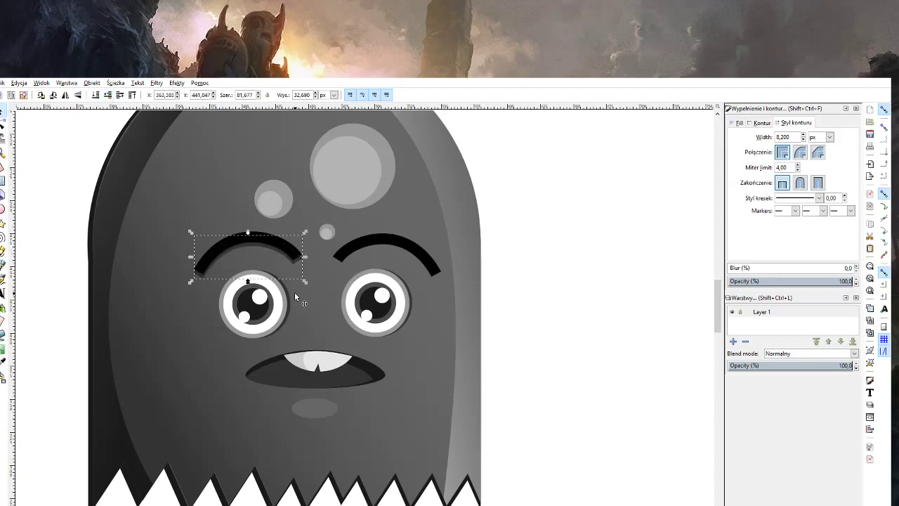
pyautogui.press('Down')
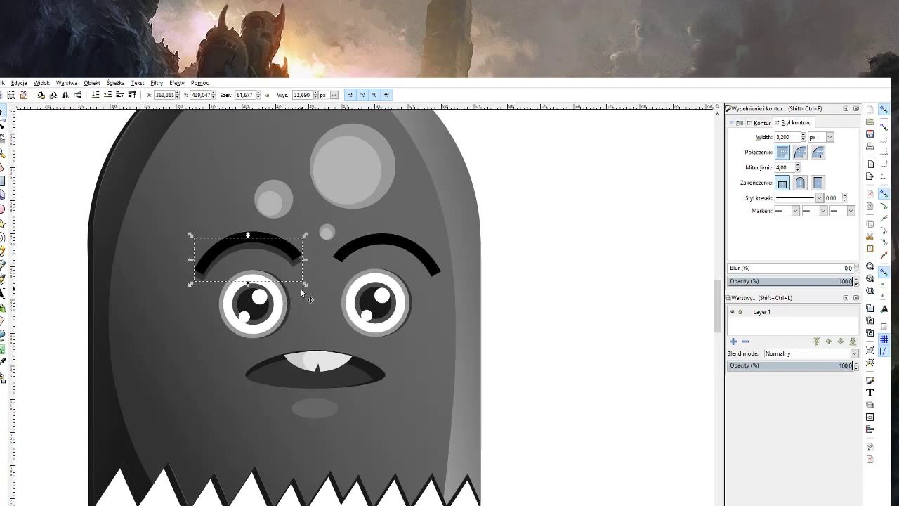
pyautogui.press('Up')
pyautogui.press('Left')
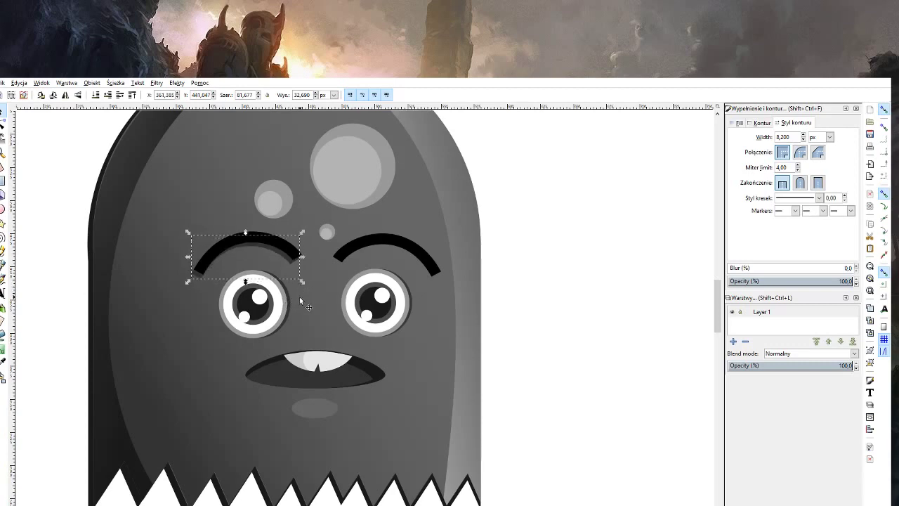
pyautogui.press('pagedown')
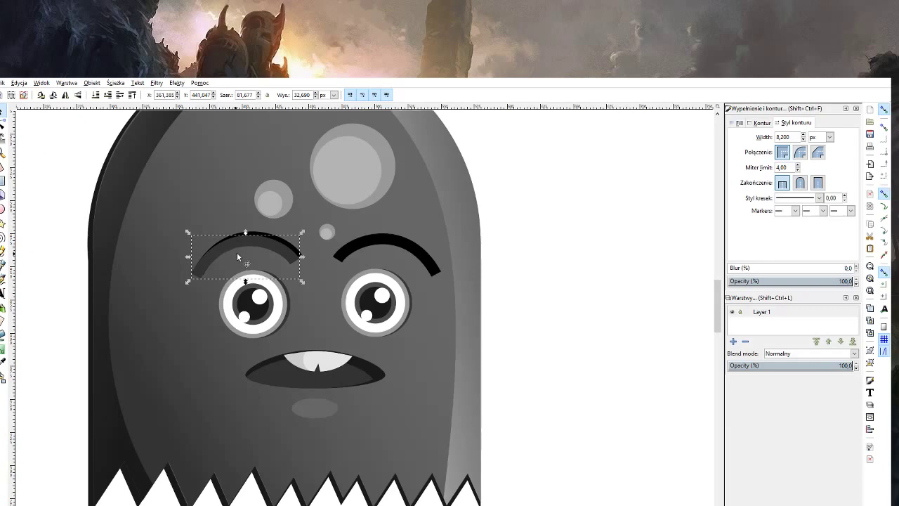
pyautogui.press('pageup')
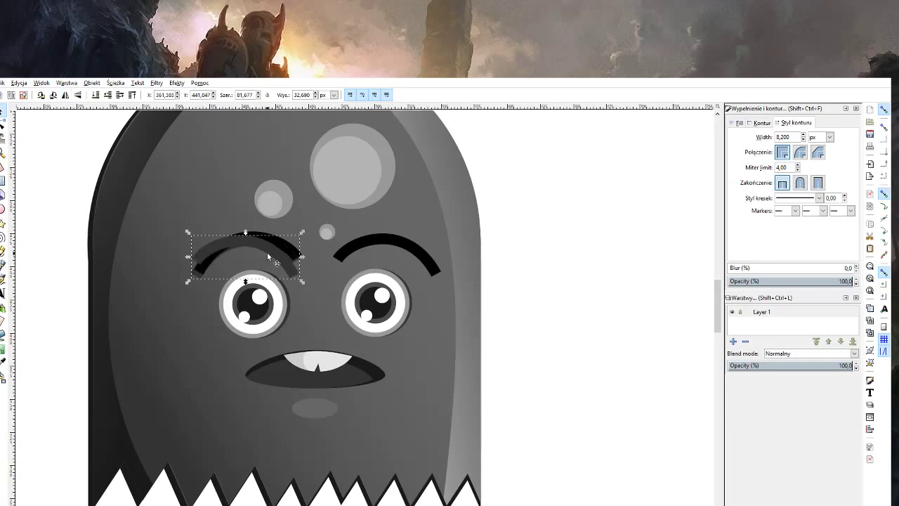
# Move the grey copy onto the right eyebrow and place it behind the black stroke.
pyautogui.moveTo(268, 255); pyautogui.dragTo(413, 260)
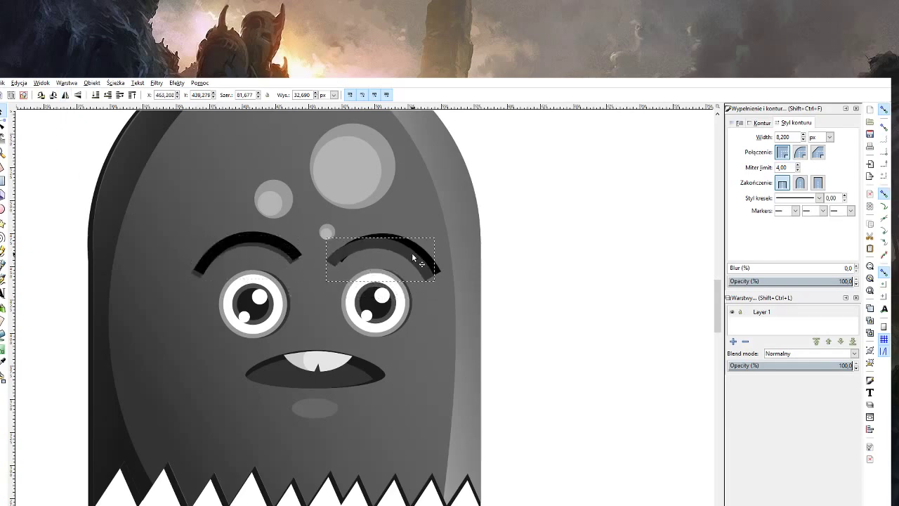
pyautogui.click(108, 95)
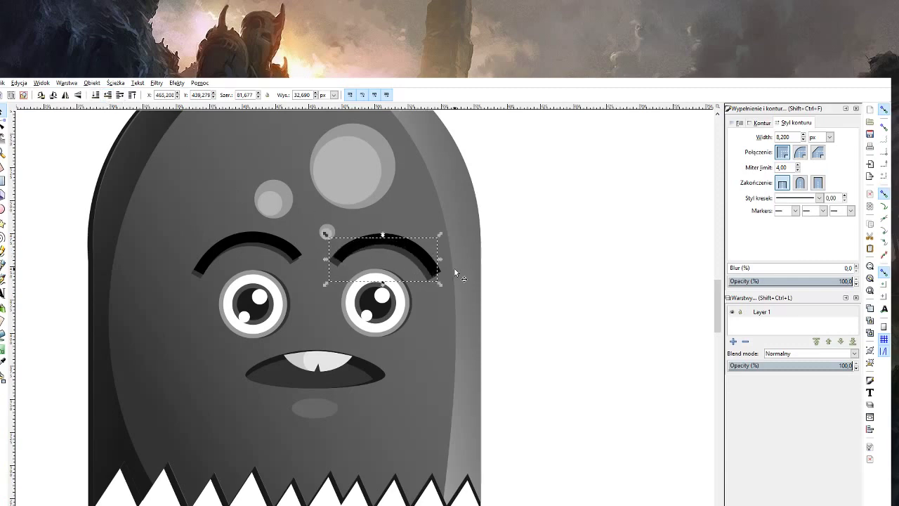
pyautogui.click(565, 279)
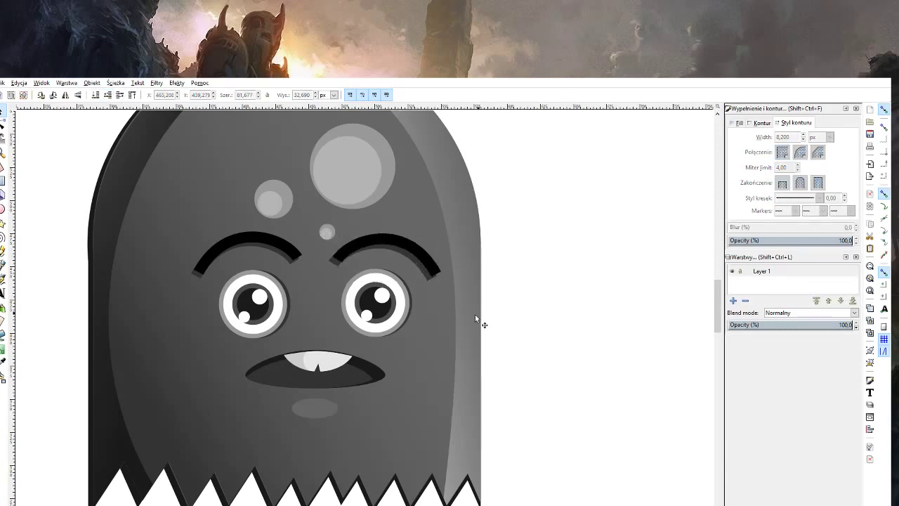
pyautogui.press('z')
pyautogui.scroll(-3, 475, 318)
pyautogui.click(385, 336)
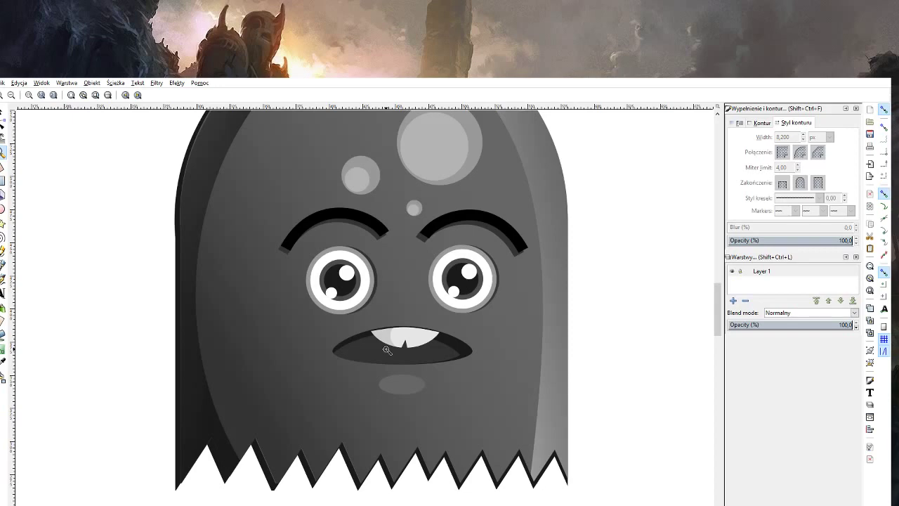
pyautogui.scroll(-3, 442, 369)
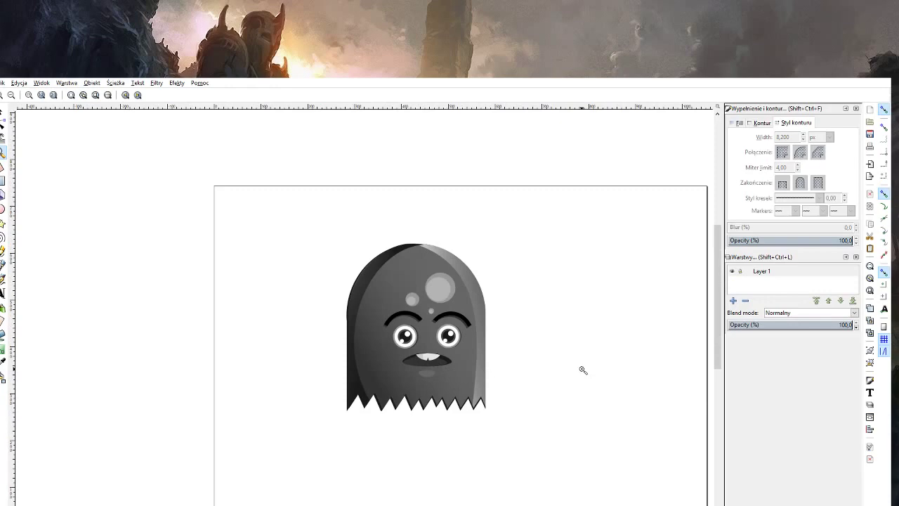
pyautogui.scroll(2, 463, 359)
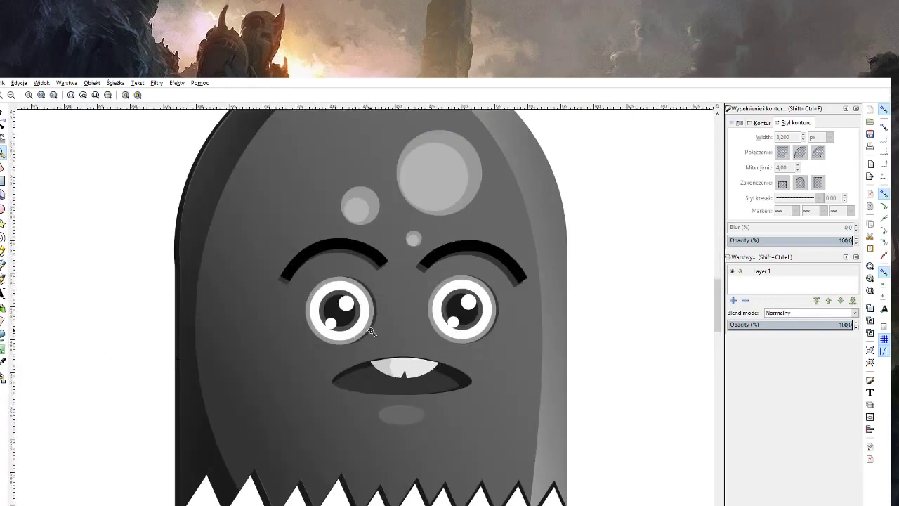
# Draw a triangular eyelid over the left eye and fill it with the face's grey.
pyautogui.click(370, 331)
pyautogui.click(4, 263)
pyautogui.click(307, 273)
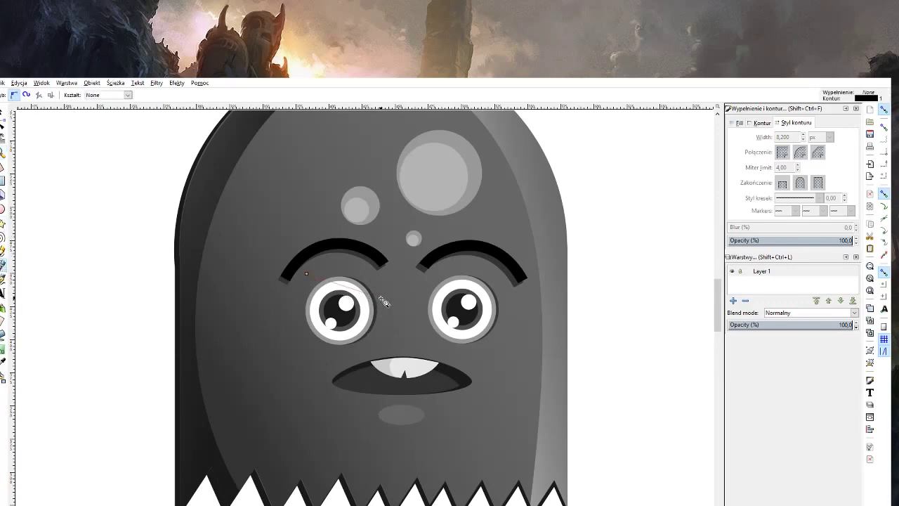
pyautogui.click(363, 269)
pyautogui.click(307, 274)
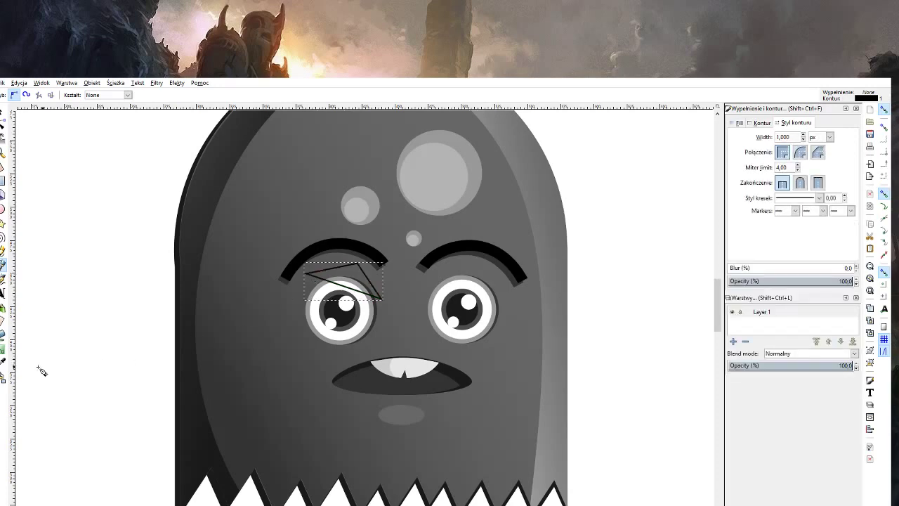
pyautogui.click(3, 360)
pyautogui.click(332, 264)
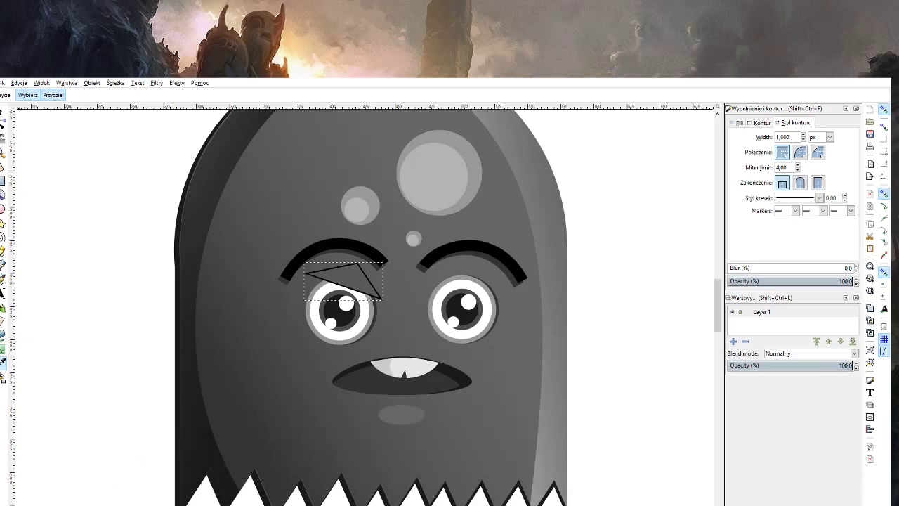
# Remove the eyelid's outline, stretch it taller, and place a duplicate over the right eye.
pyautogui.click(3, 113)
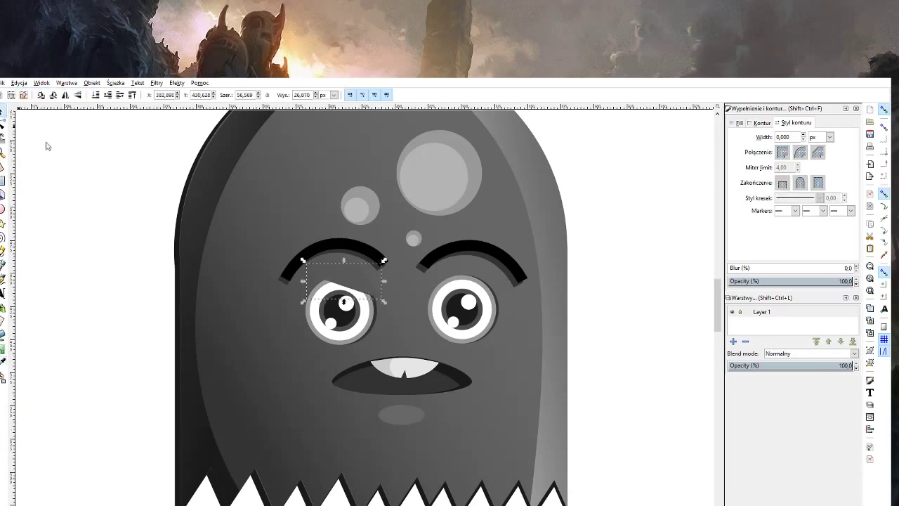
pyautogui.moveTo(371, 270); pyautogui.dragTo(369, 277)
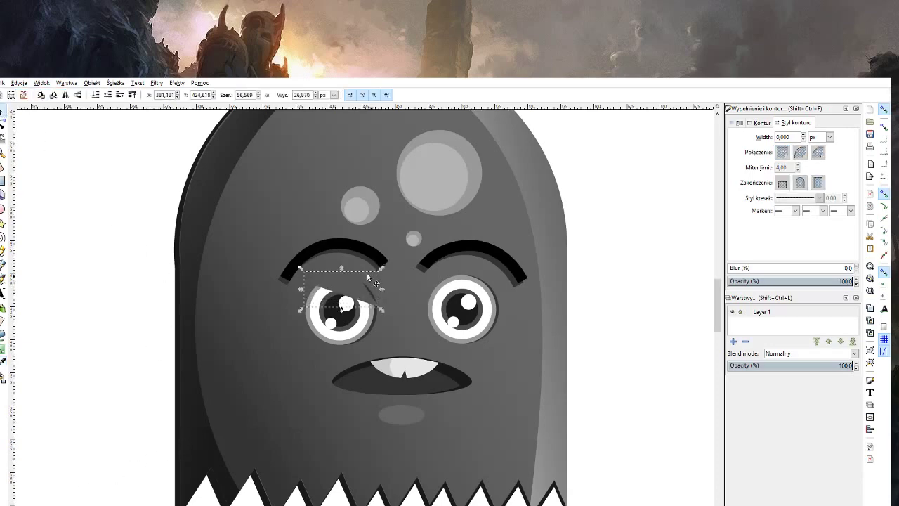
pyautogui.moveTo(369, 277); pyautogui.dragTo(381, 291)
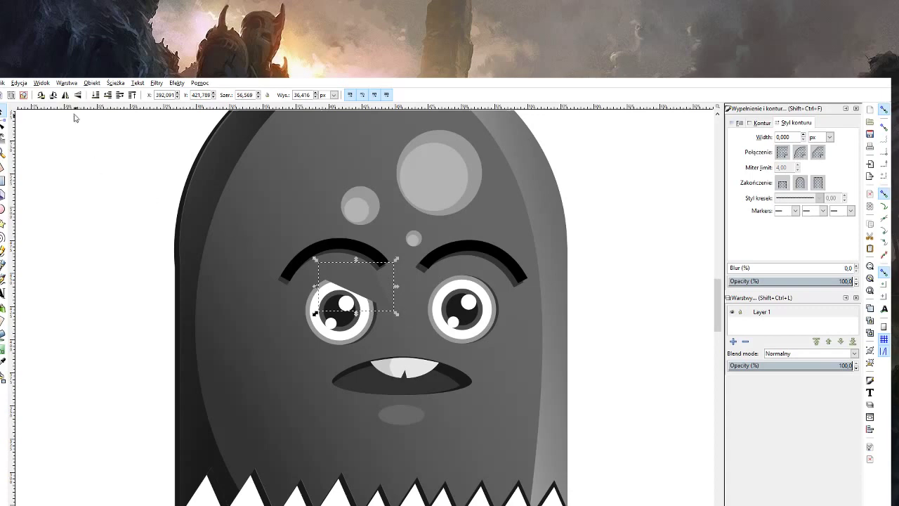
pyautogui.hotkey('ctrl', 'd')
pyautogui.moveTo(355, 295); pyautogui.dragTo(457, 287)
# Match the right eyelid to the face colour and lower its top edge slightly.
pyautogui.click(4, 361)
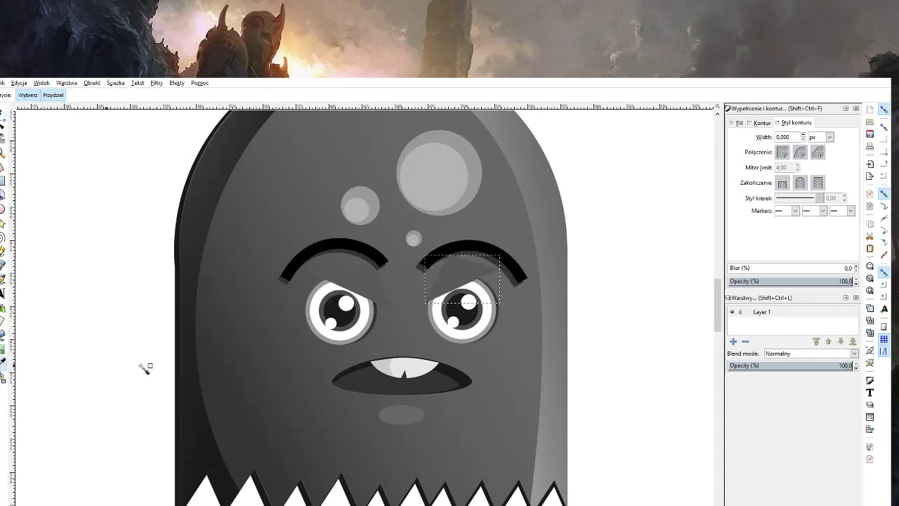
pyautogui.click(506, 287)
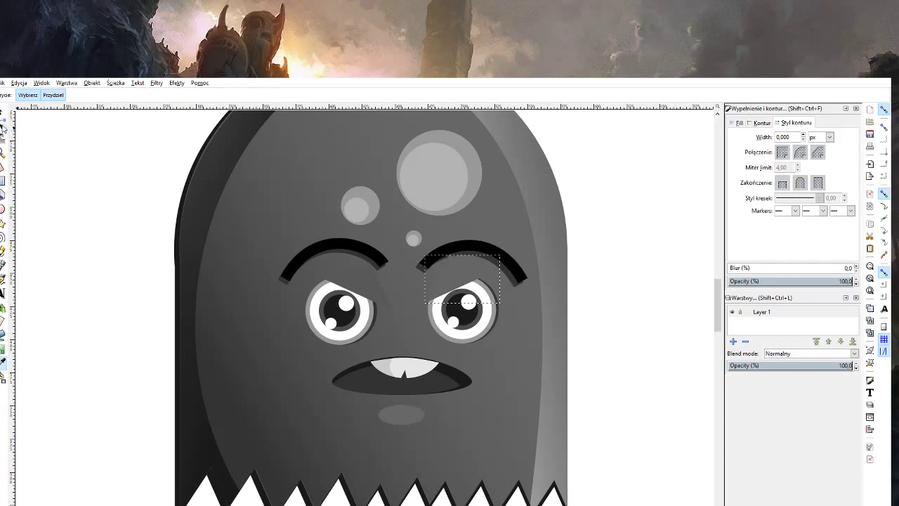
pyautogui.click(3, 112)
pyautogui.moveTo(462, 253); pyautogui.dragTo(462, 256)
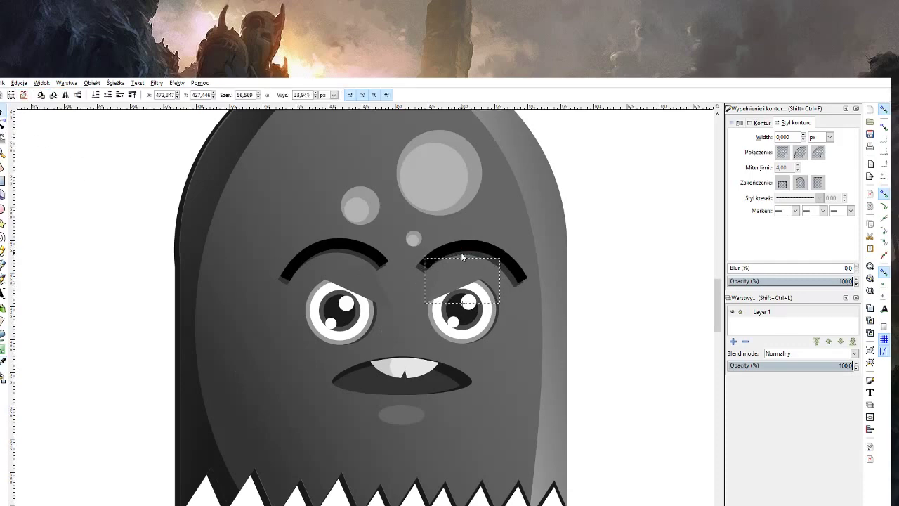
# Give the left eyelid a linear gradient, recolouring and repositioning its end stop.
pyautogui.click(368, 290)
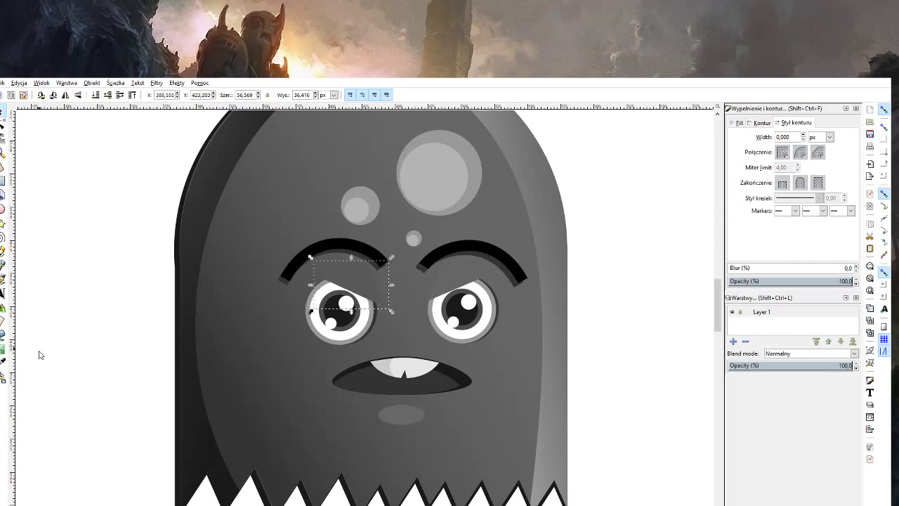
pyautogui.click(2, 361)
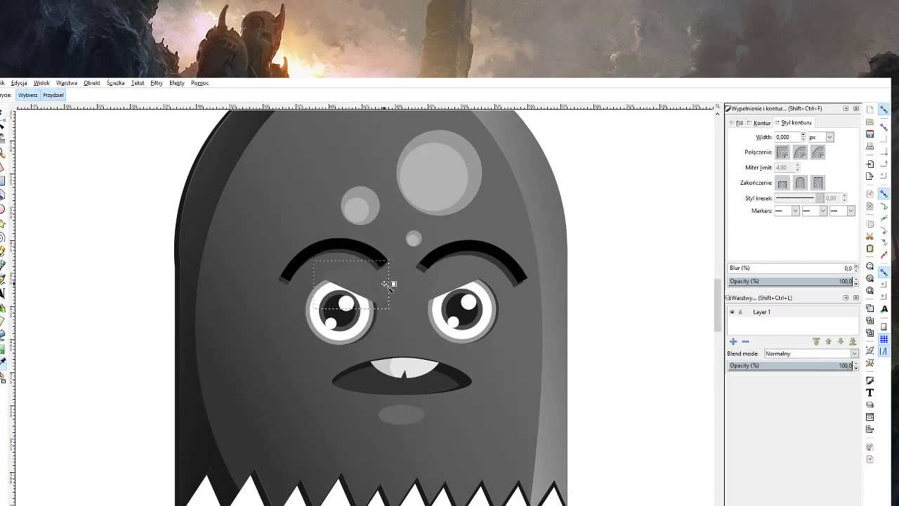
pyautogui.click(4, 115)
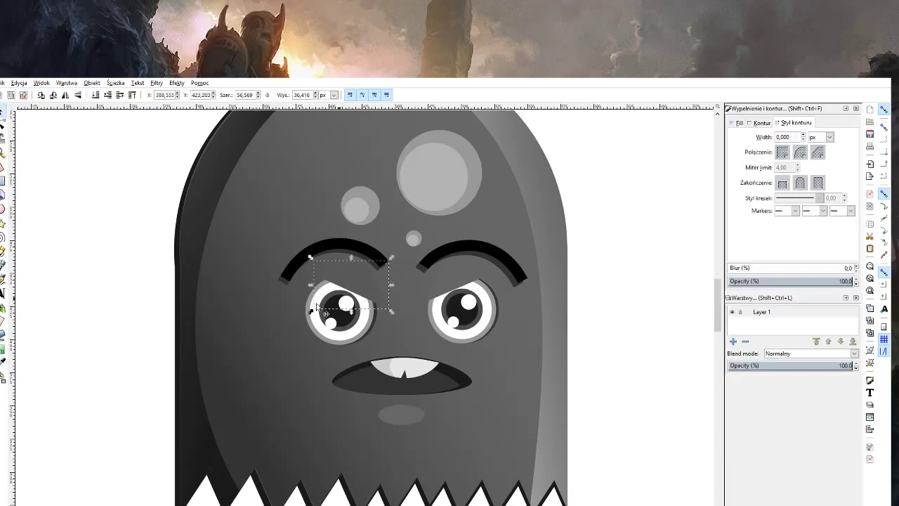
pyautogui.click(4, 349)
pyautogui.moveTo(341, 278); pyautogui.dragTo(370, 292)
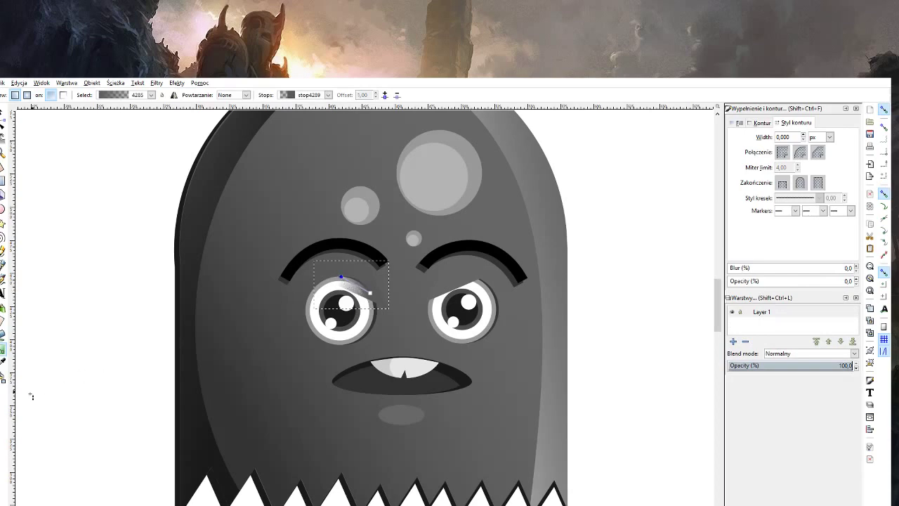
pyautogui.click(4, 361)
pyautogui.click(370, 293)
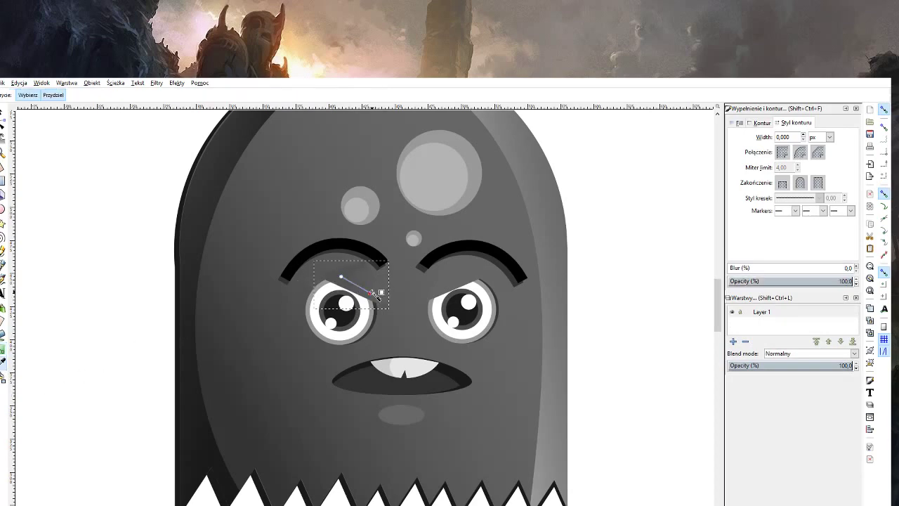
pyautogui.moveTo(370, 293); pyautogui.dragTo(372, 297)
pyautogui.click(3, 114)
pyautogui.press('Escape')
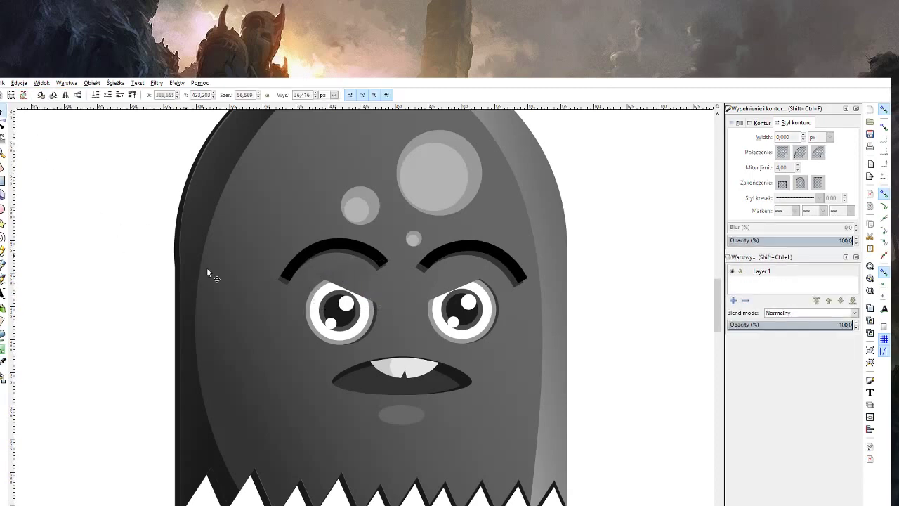
pyautogui.press('z')
pyautogui.keyDown('shift'); pyautogui.click(441, 328); pyautogui.keyUp('shift')
pyautogui.keyDown('shift'); pyautogui.click(441, 329); pyautogui.keyUp('shift')
pyautogui.keyDown('shift'); pyautogui.click(450, 344); pyautogui.keyUp('shift')
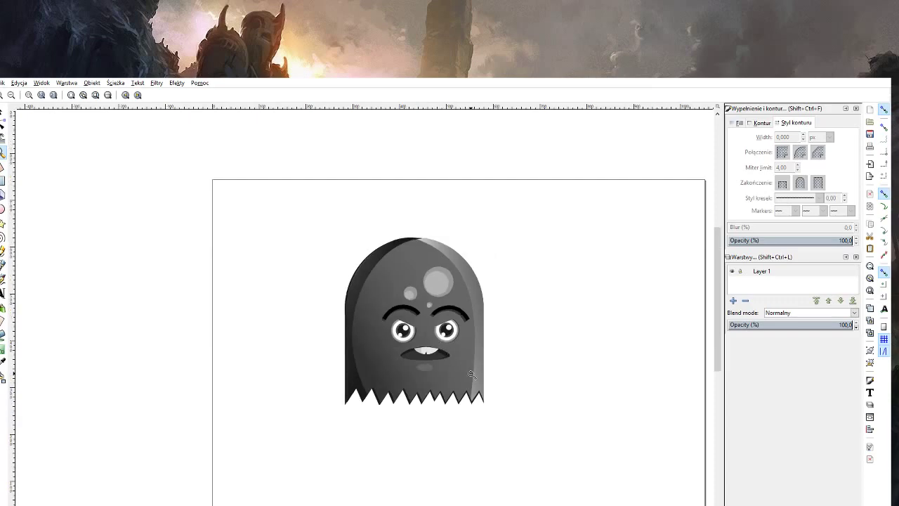
pyautogui.click(427, 350)
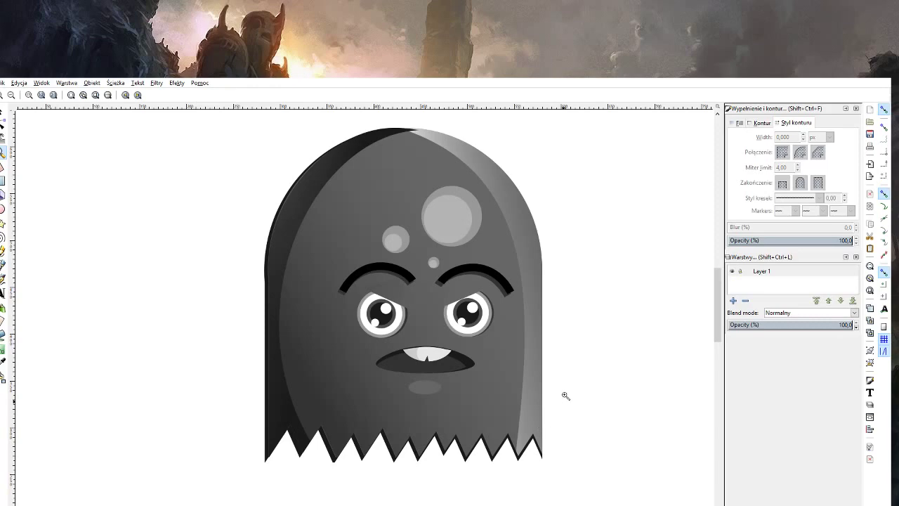
pyautogui.keyDown('shift'); pyautogui.click(521, 371); pyautogui.keyUp('shift')
pyautogui.keyDown('shift'); pyautogui.click(522, 371); pyautogui.keyUp('shift')
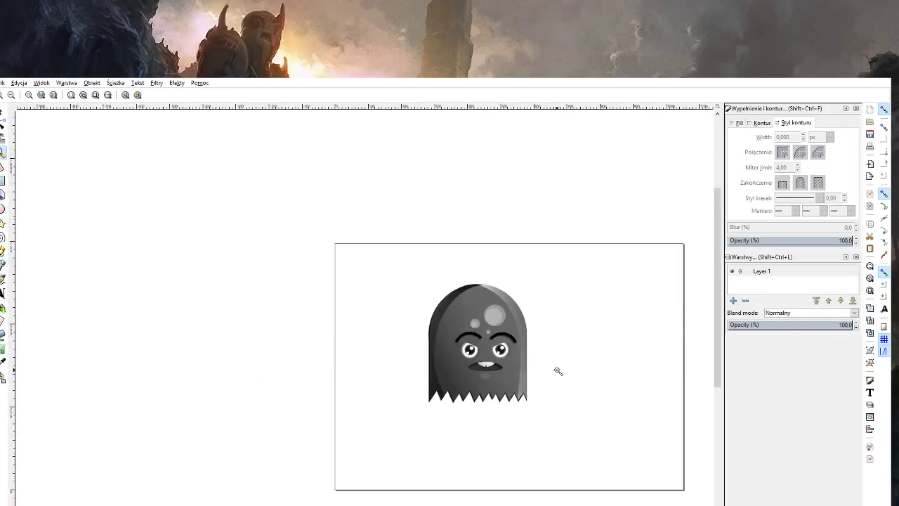
pyautogui.click(517, 359)
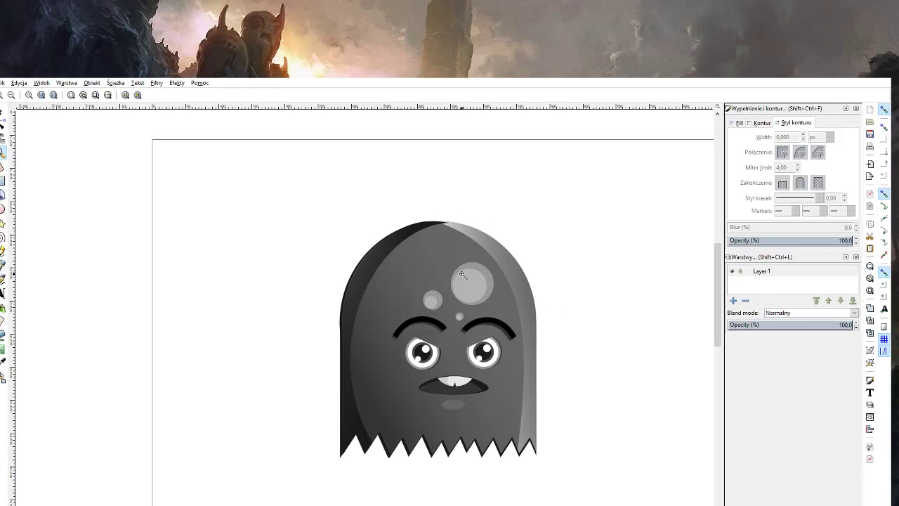
pyautogui.keyDown('shift'); pyautogui.click(495, 357); pyautogui.keyUp('shift')
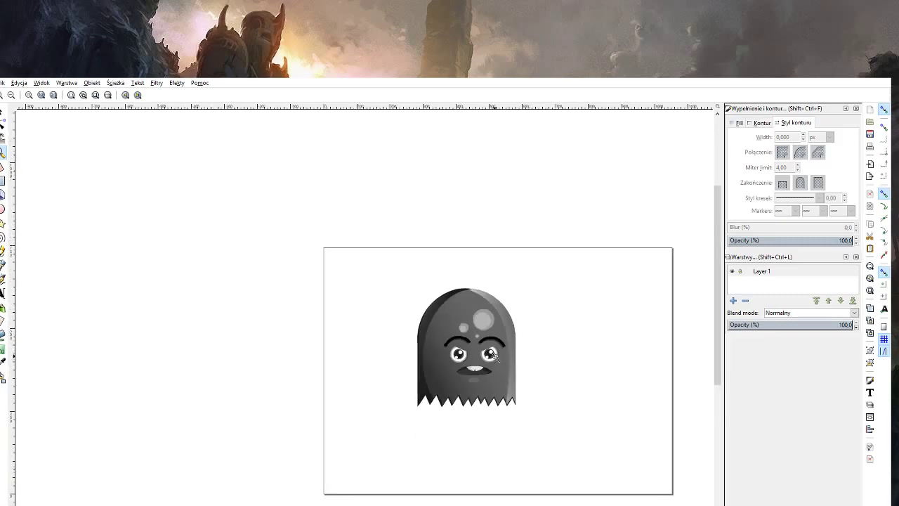
pyautogui.click(536, 370)
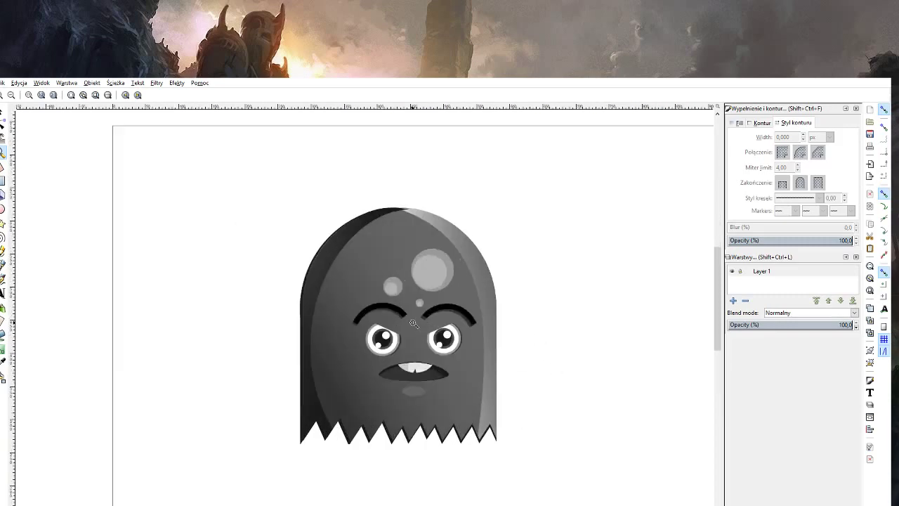
pyautogui.scroll(3, 413, 324)
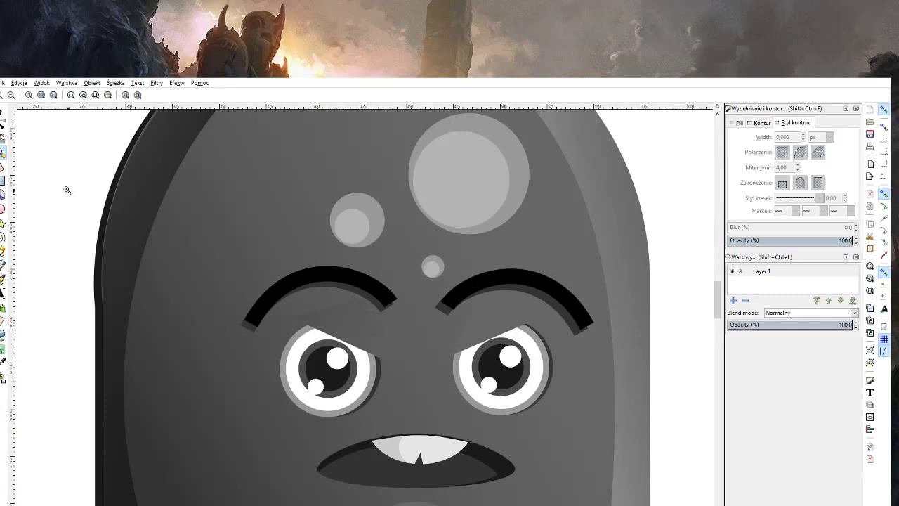
# Give the left pupil a vertical linear gradient, extending its bottom stop downward.
pyautogui.click(2, 112)
pyautogui.click(325, 344)
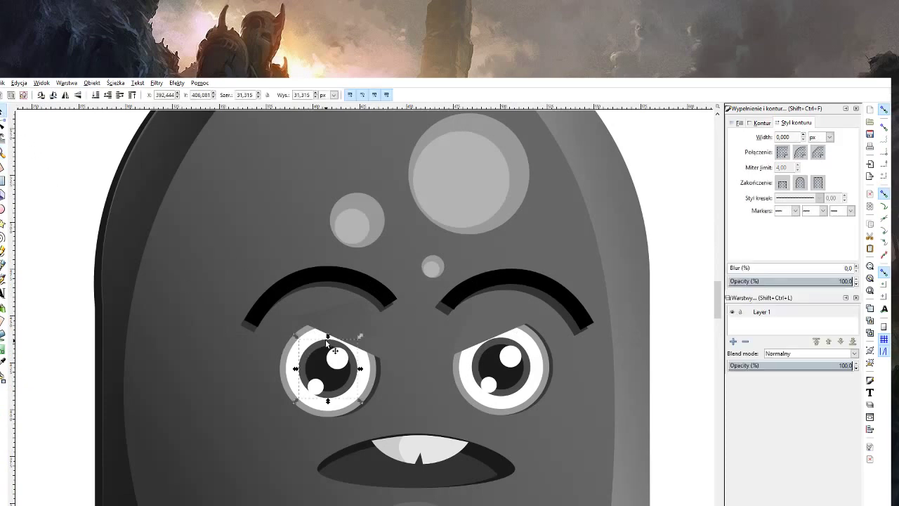
pyautogui.click(3, 350)
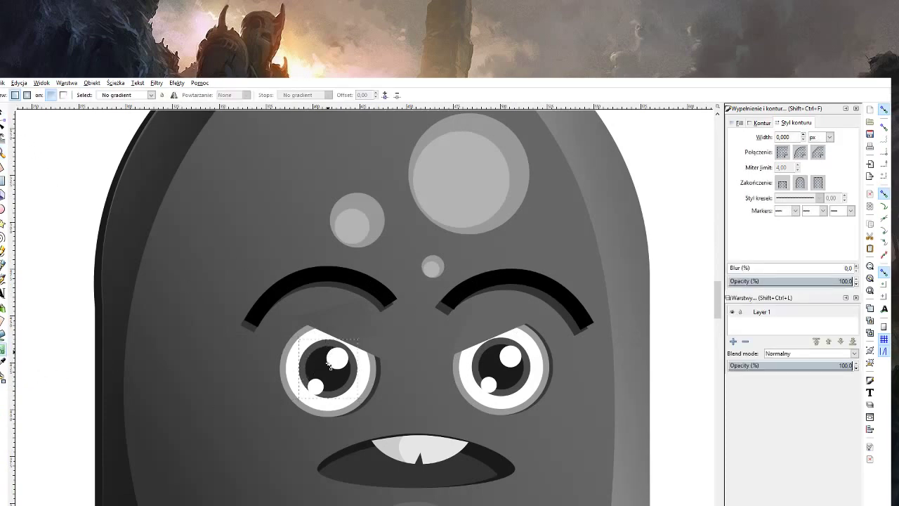
pyautogui.moveTo(326, 350); pyautogui.dragTo(324, 377)
pyautogui.click(328, 349)
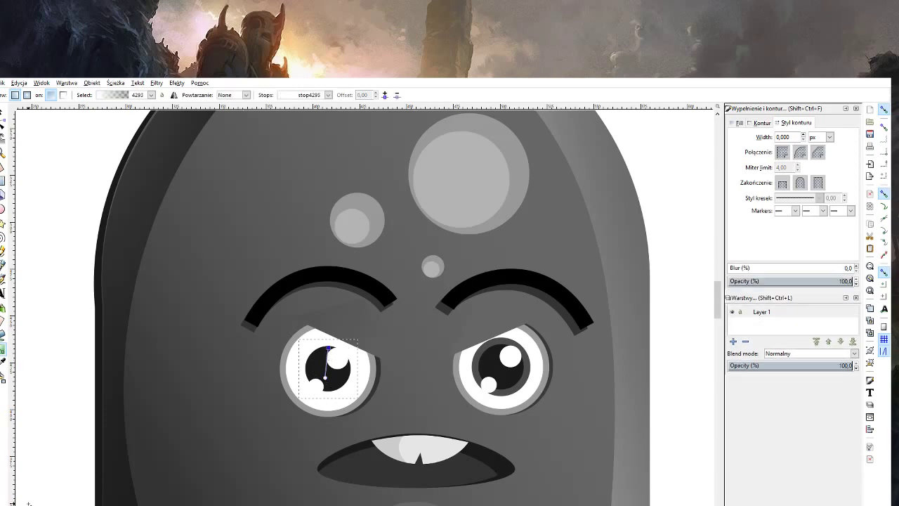
pyautogui.click(325, 378)
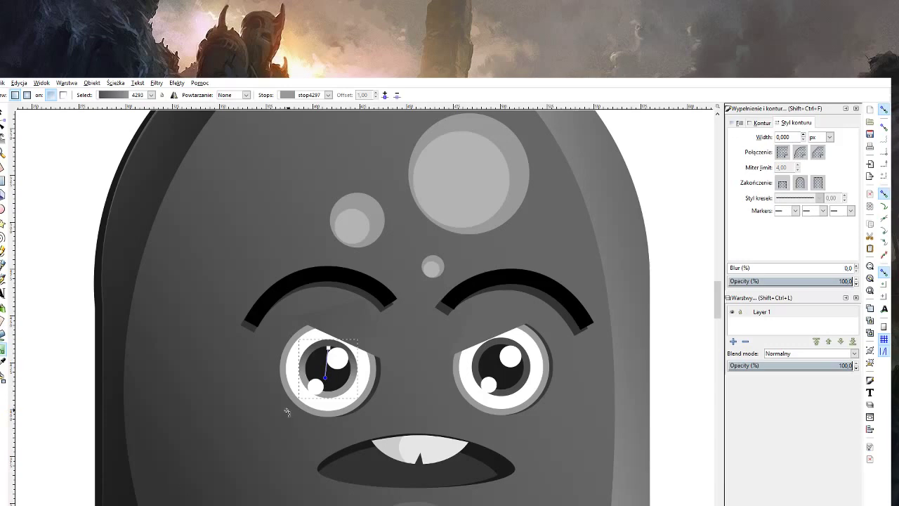
pyautogui.moveTo(327, 382); pyautogui.dragTo(329, 397)
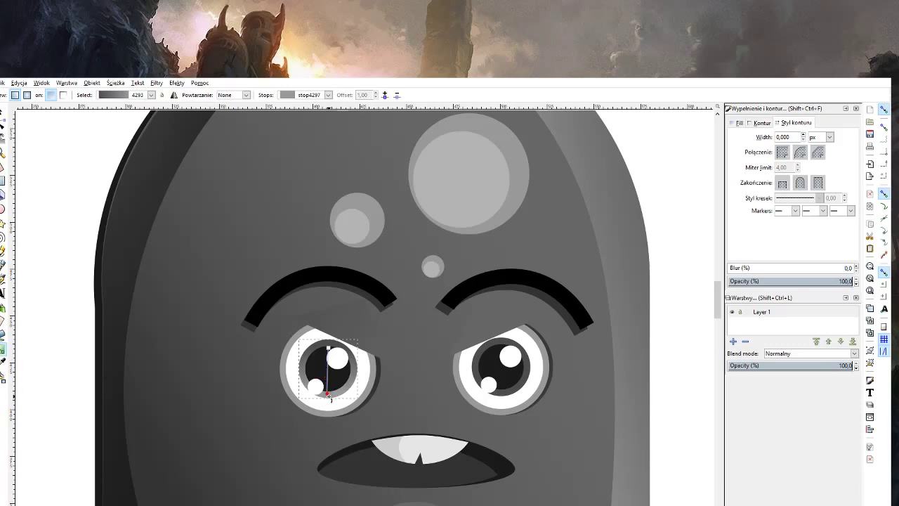
pyautogui.click(328, 347)
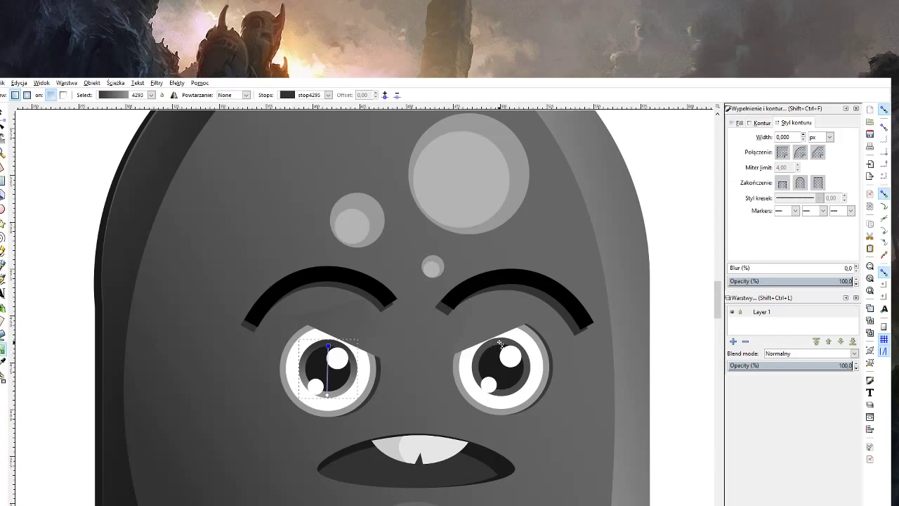
# Give the right pupil a diagonal gradient running from lower left to upper right.
pyautogui.click(500, 343)
pyautogui.click(492, 342)
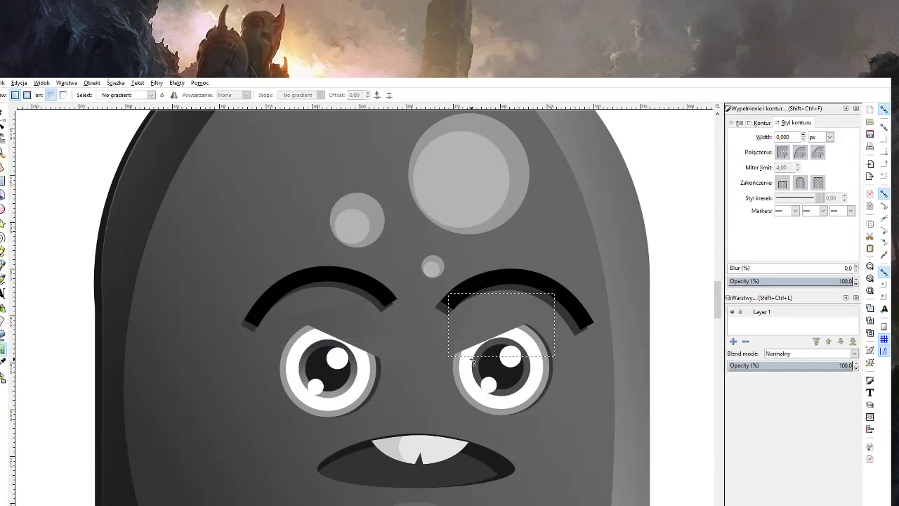
pyautogui.click(473, 362)
pyautogui.click(144, 114)
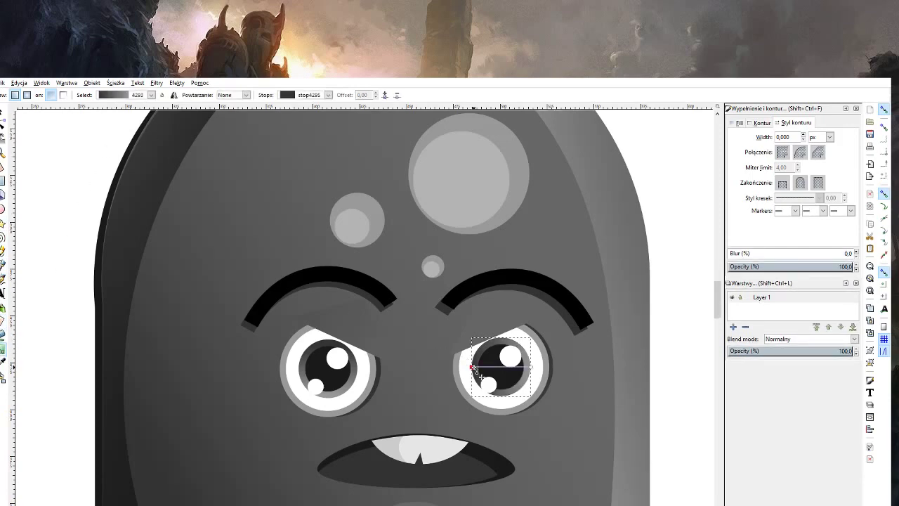
pyautogui.moveTo(471, 364); pyautogui.dragTo(523, 339)
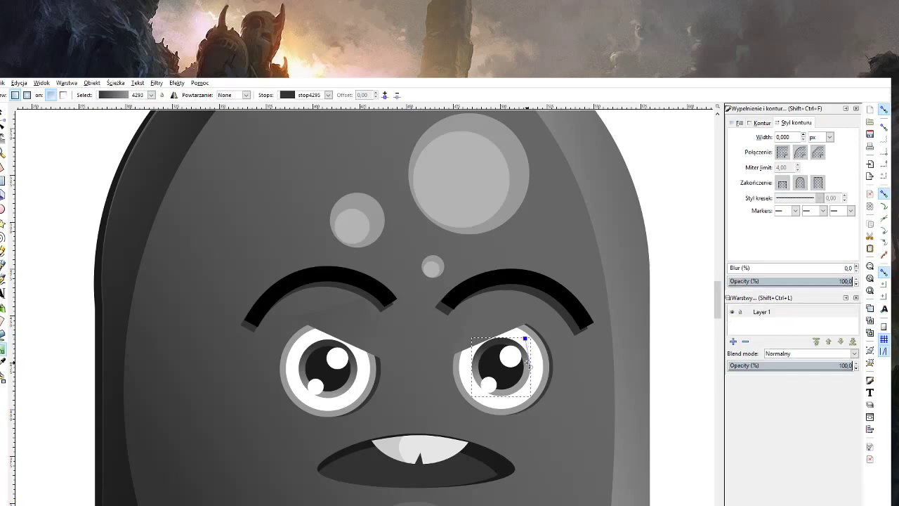
pyautogui.moveTo(531, 370); pyautogui.dragTo(489, 392)
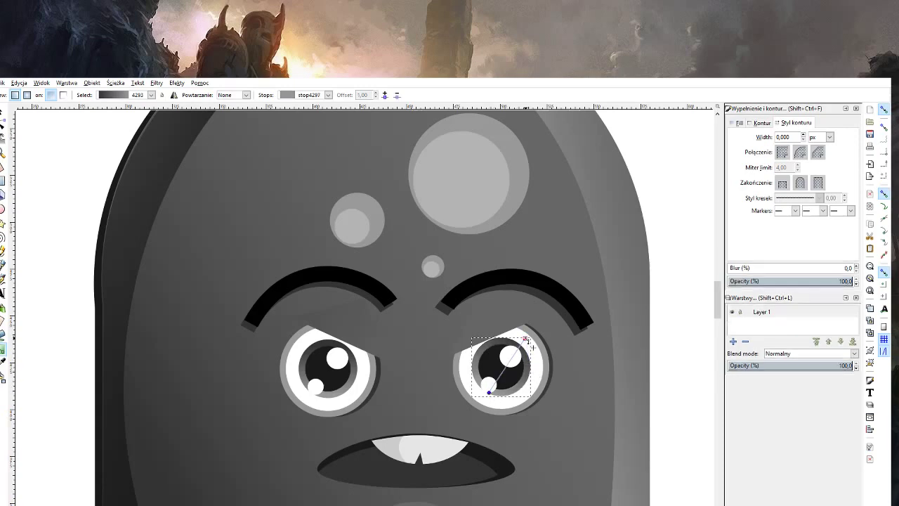
pyautogui.moveTo(525, 340); pyautogui.dragTo(514, 337)
pyautogui.click(512, 336)
pyautogui.press('s')
pyautogui.press('Escape')
pyautogui.press('z')
pyautogui.scroll(-3, 160, 232)
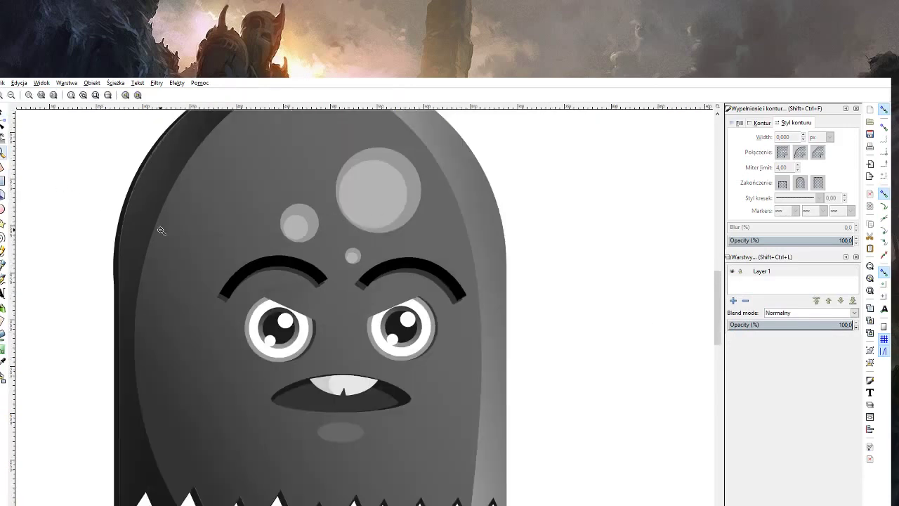
pyautogui.click(275, 240)
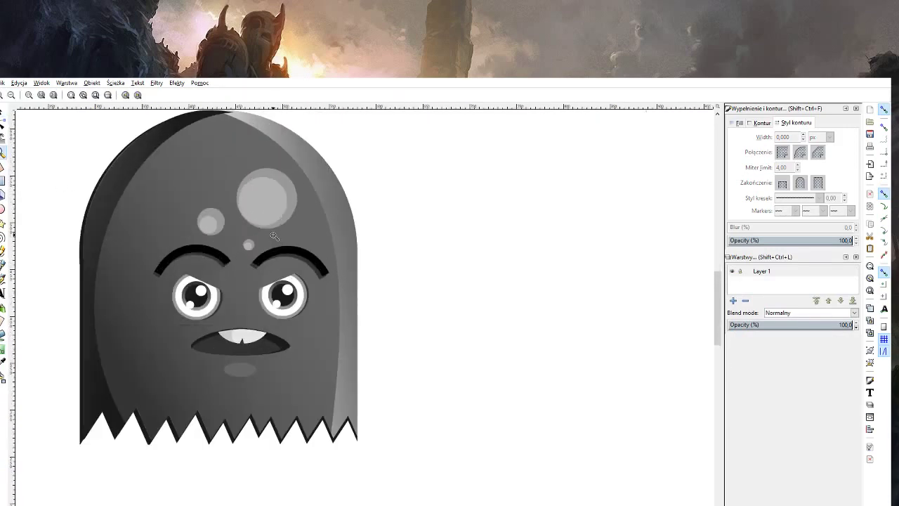
pyautogui.click(240, 316)
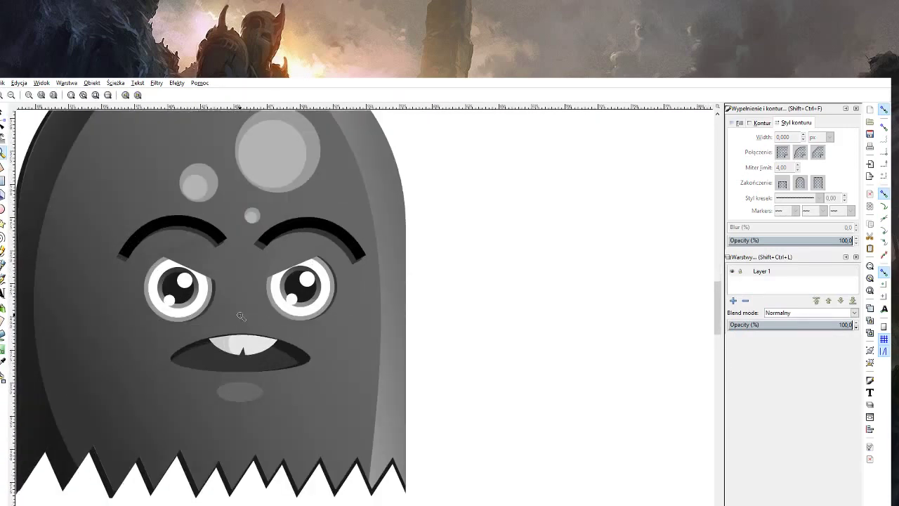
pyautogui.click(3, 114)
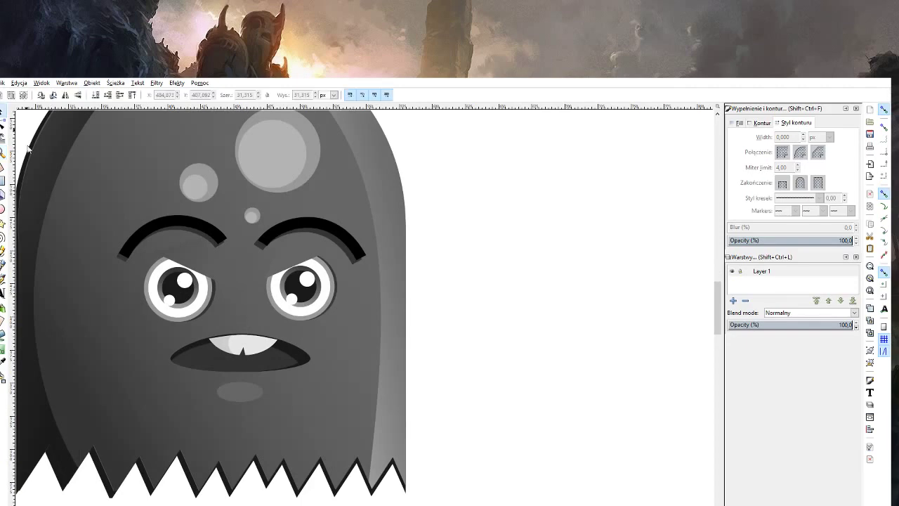
pyautogui.press('z')
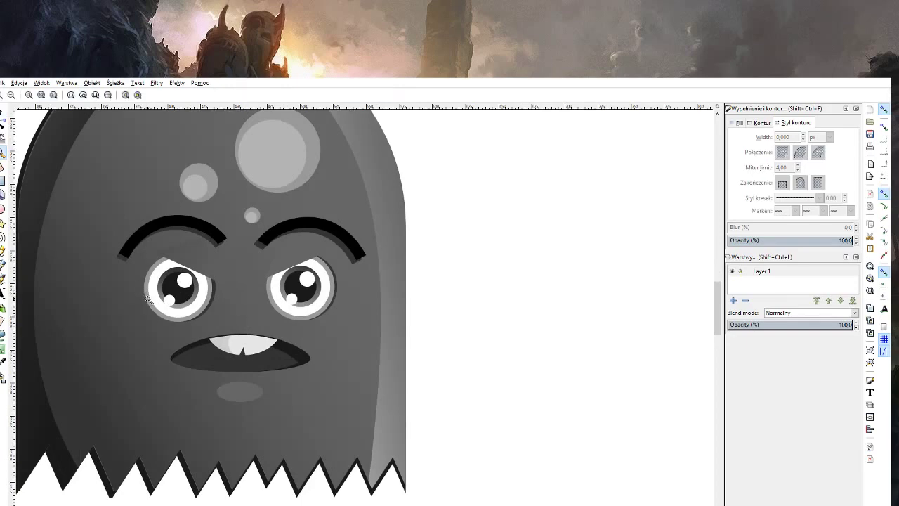
pyautogui.press('-')
pyautogui.press('-')
pyautogui.press('+')
pyautogui.press('+')
pyautogui.press('s')
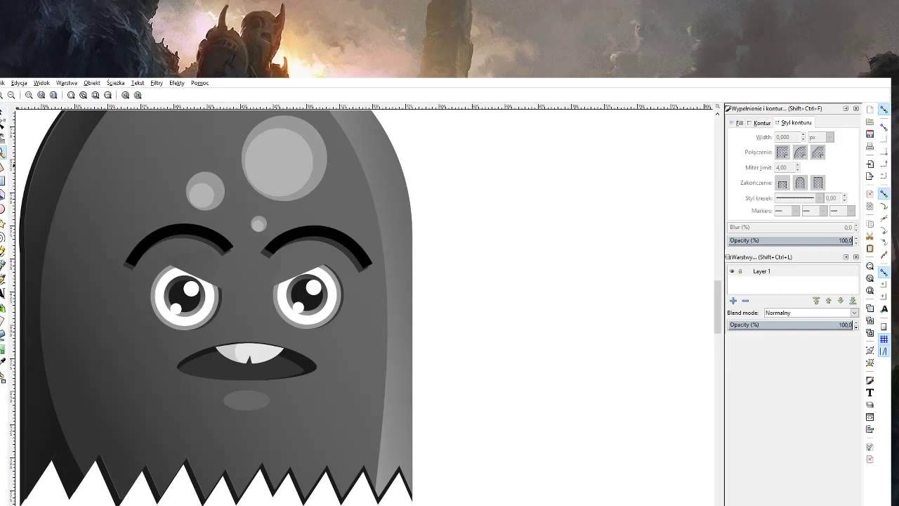
pyautogui.press('z')
pyautogui.click(223, 300)
pyautogui.click(223, 301)
pyautogui.press('s')
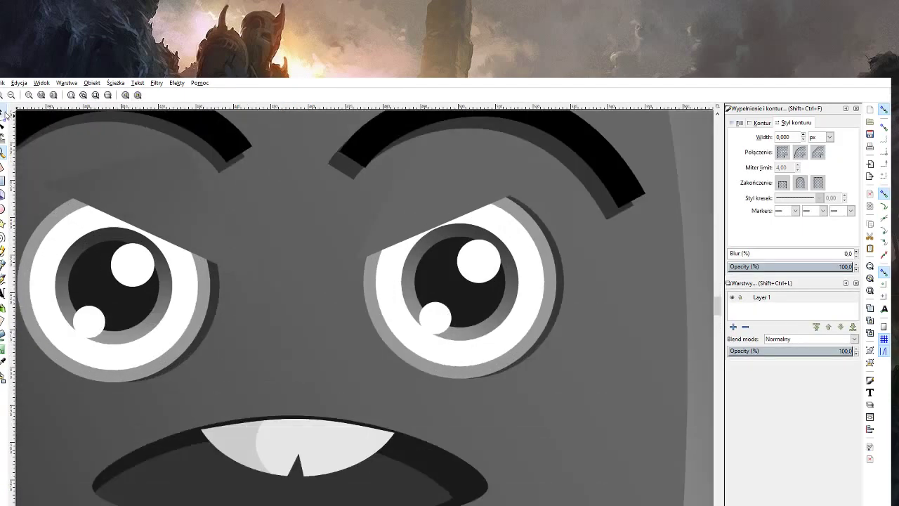
pyautogui.press('n')
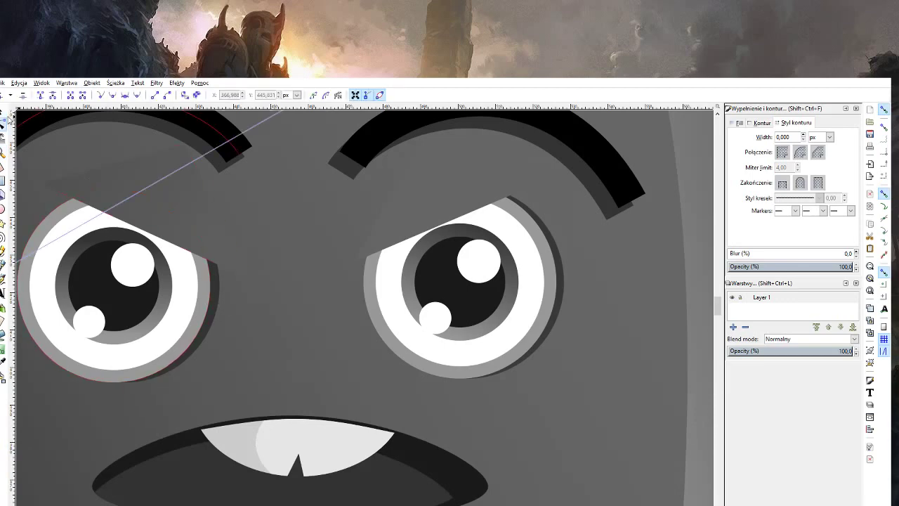
pyautogui.press('z')
pyautogui.keyDown('shift'); pyautogui.click(221, 303); pyautogui.keyUp('shift')
pyautogui.keyDown('shift'); pyautogui.click(220, 303); pyautogui.keyUp('shift')
pyautogui.keyDown('shift'); pyautogui.click(221, 302); pyautogui.keyUp('shift')
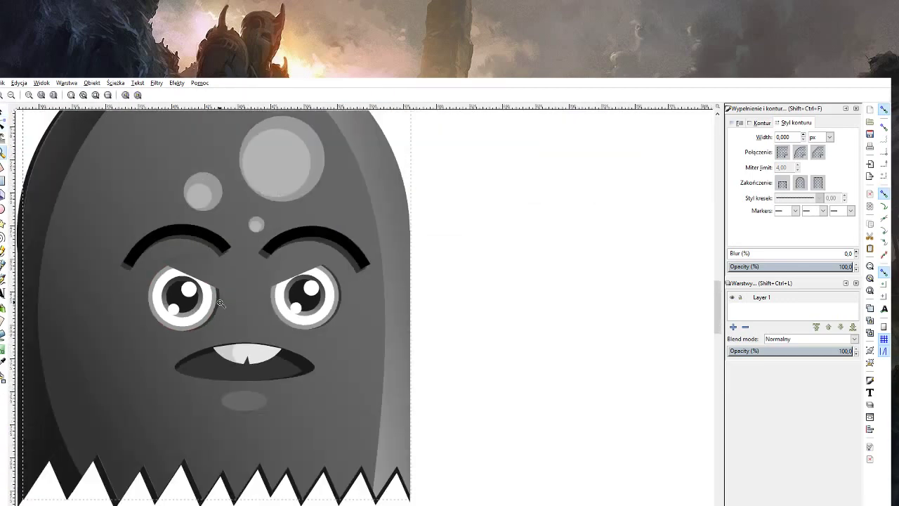
pyautogui.keyDown('shift'); pyautogui.click(224, 351); pyautogui.keyUp('shift')
pyautogui.click(238, 348)
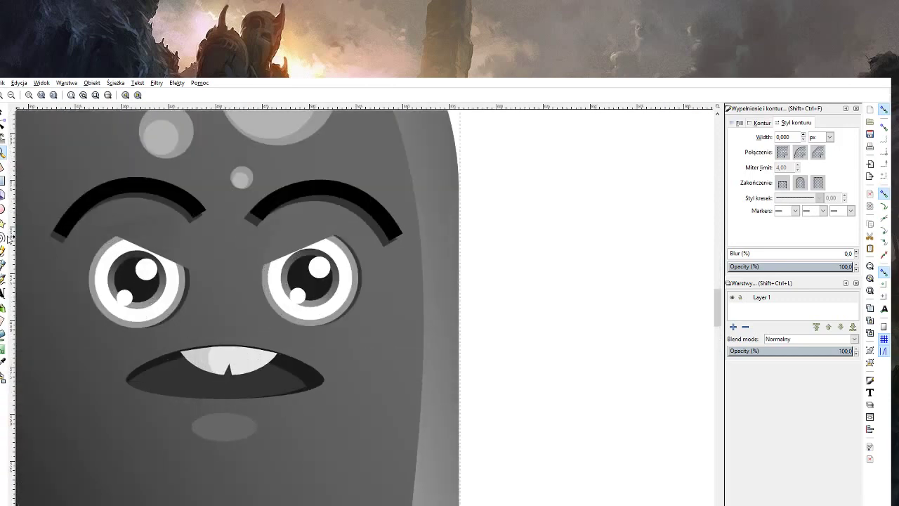
# Draw a small circle on the tooth, copy the tooth's colour onto it, and shift it right.
pyautogui.press('g')
pyautogui.moveTo(236, 350); pyautogui.dragTo(254, 369)
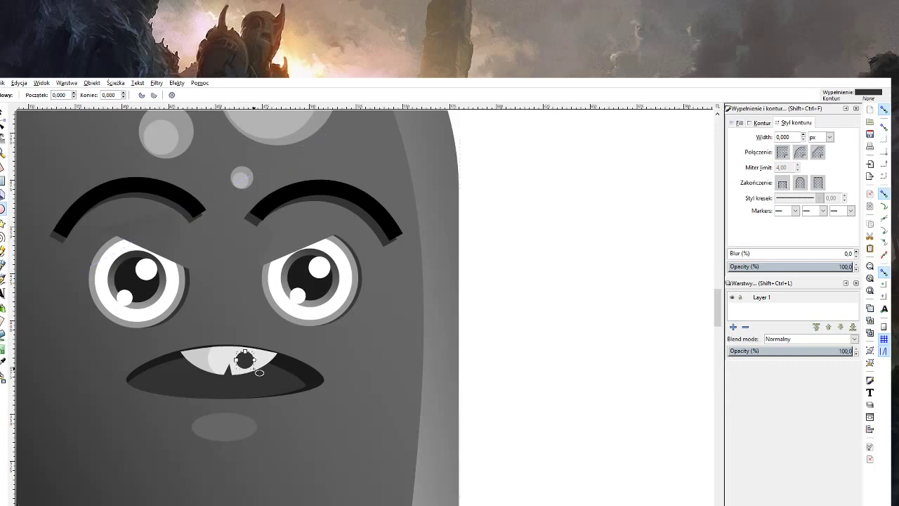
pyautogui.press('d')
pyautogui.click(134, 316)
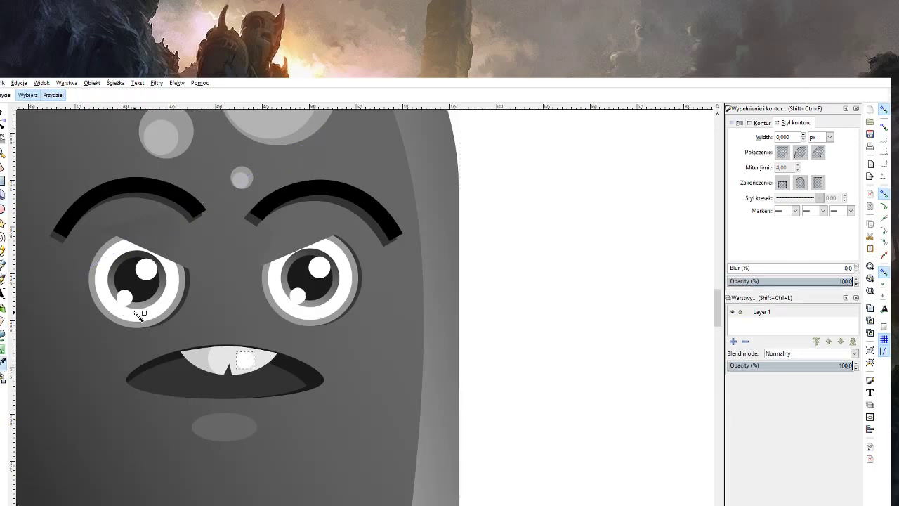
pyautogui.press('s')
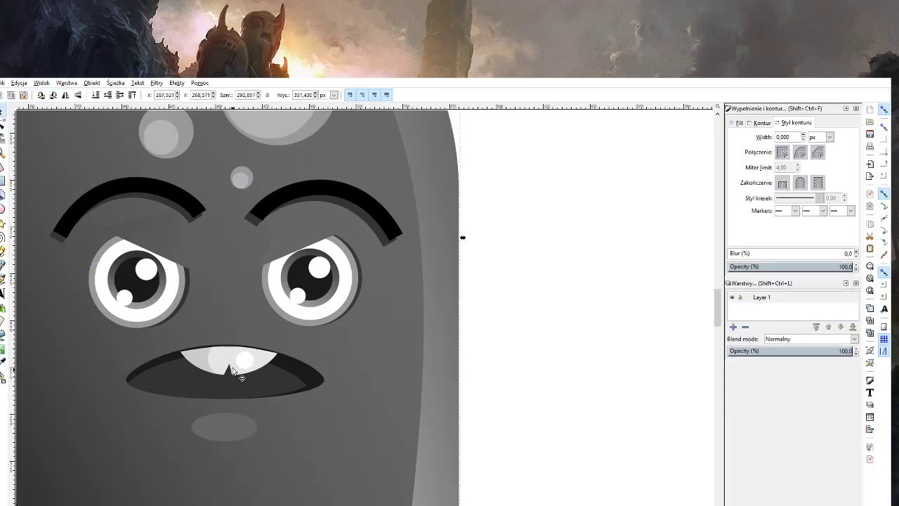
pyautogui.moveTo(246, 360); pyautogui.dragTo(255, 361)
pyautogui.press('F3')
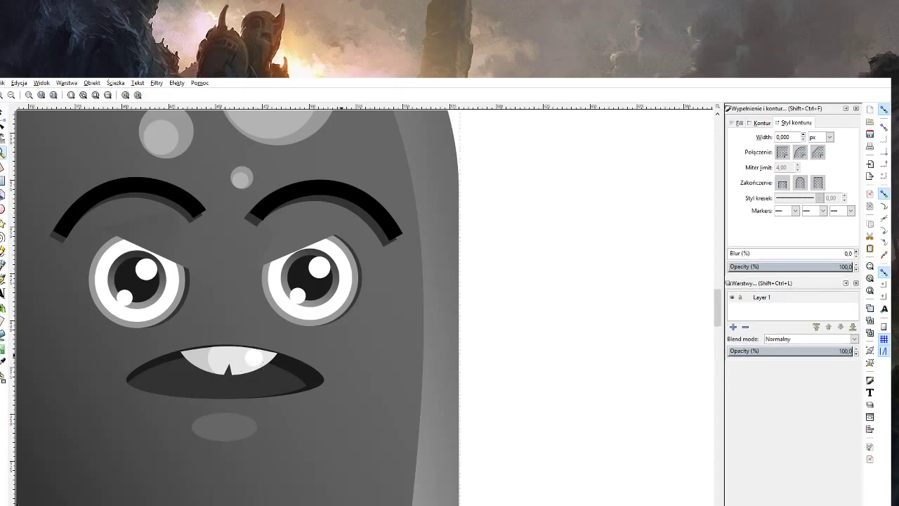
pyautogui.keyDown('shift'); pyautogui.click(340, 353); pyautogui.keyUp('shift')
pyautogui.keyDown('shift'); pyautogui.click(340, 352); pyautogui.keyUp('shift')
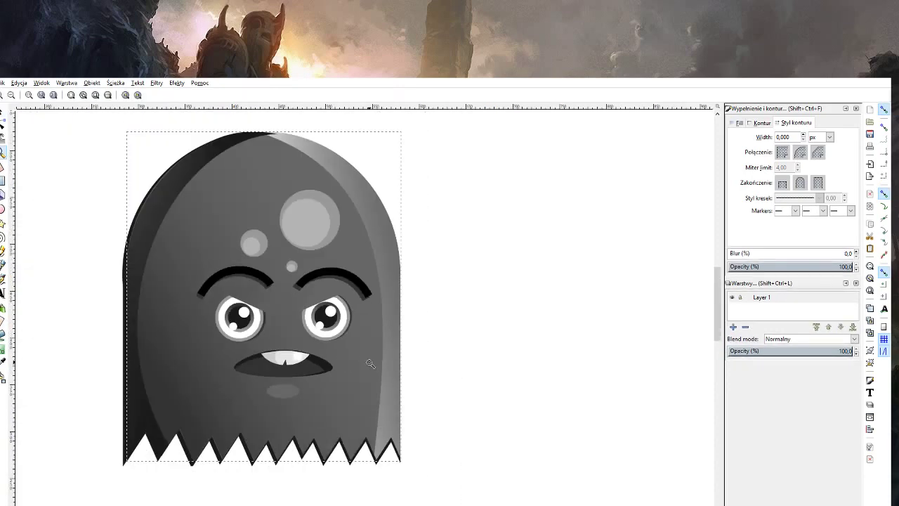
pyautogui.scroll(-1, 326, 393)
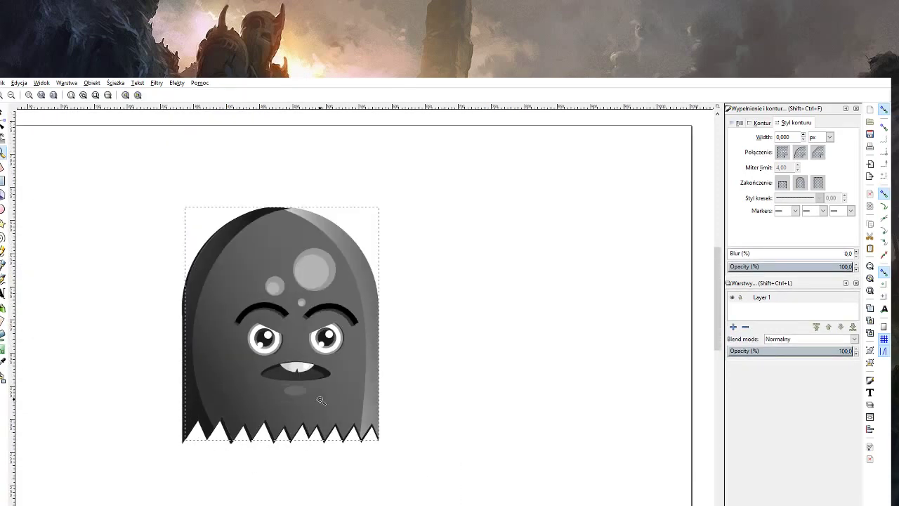
pyautogui.scroll(3, 321, 399)
# Flatten the small soft shape under the mouth into a thinner oval.
pyautogui.click(3, 113)
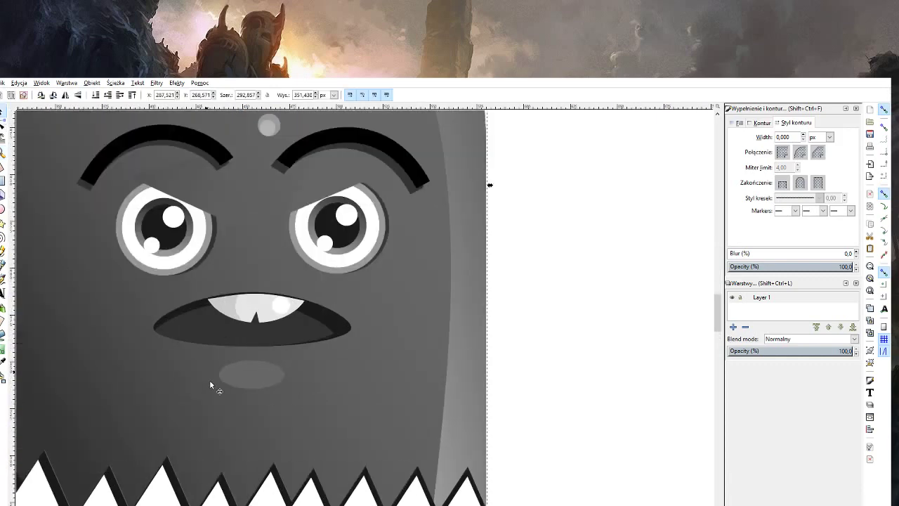
pyautogui.click(249, 378)
pyautogui.moveTo(256, 386)
pyautogui.mouseDown()
pyautogui.moveTo(259, 362)
pyautogui.moveTo(257, 390)
pyautogui.mouseUp()
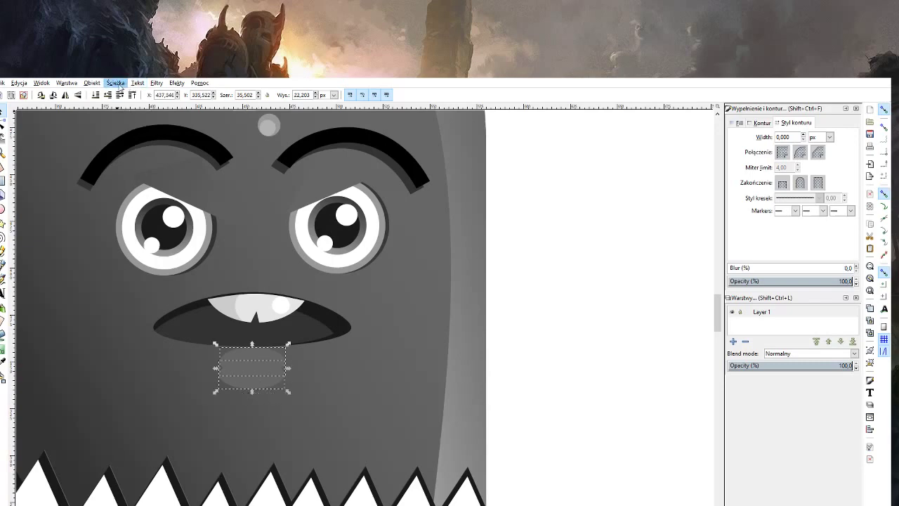
pyautogui.hotkey('ctrl', 'l')
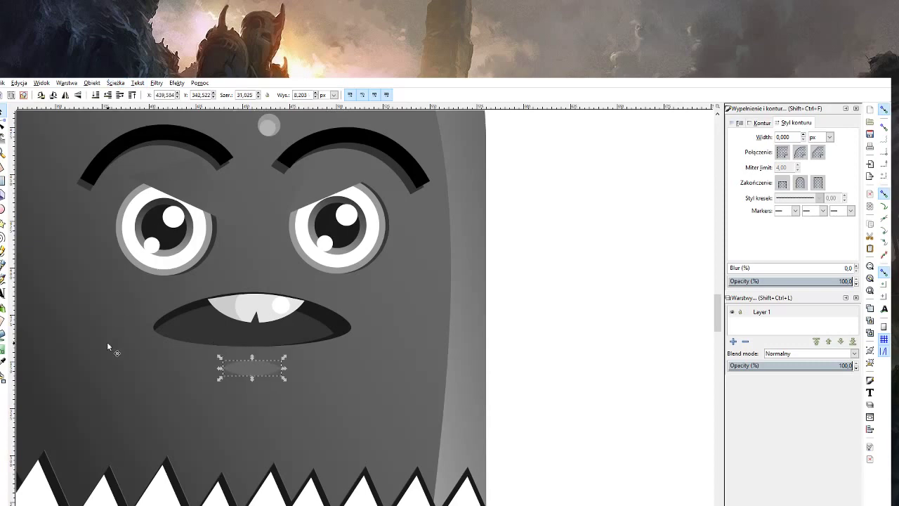
pyautogui.press('Escape')
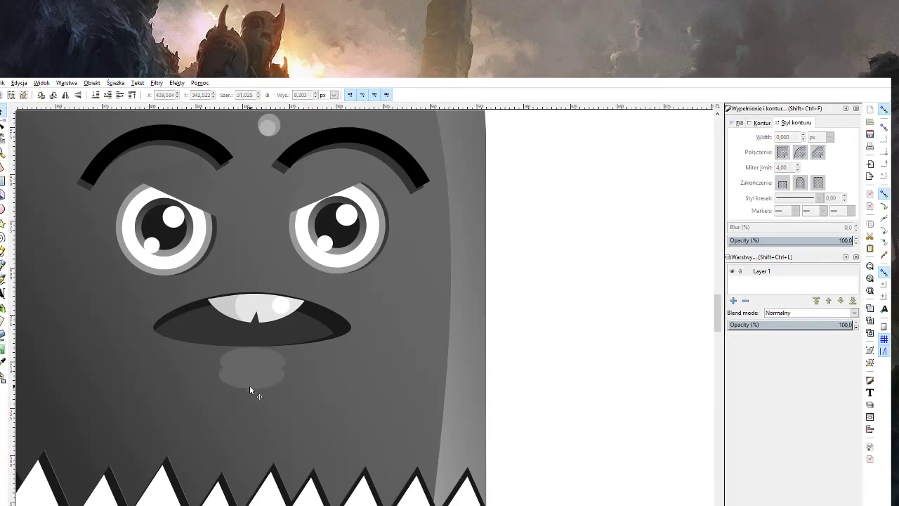
pyautogui.click(250, 385)
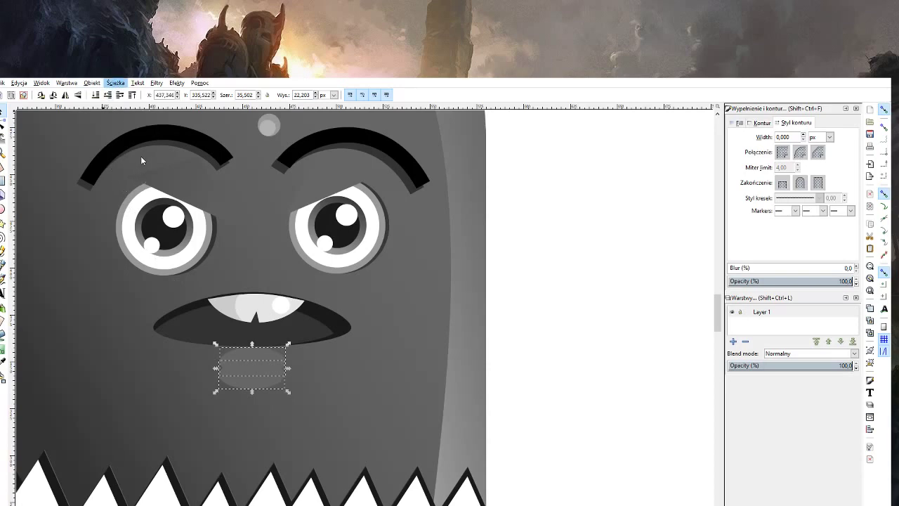
pyautogui.hotkey('ctrl', '(')
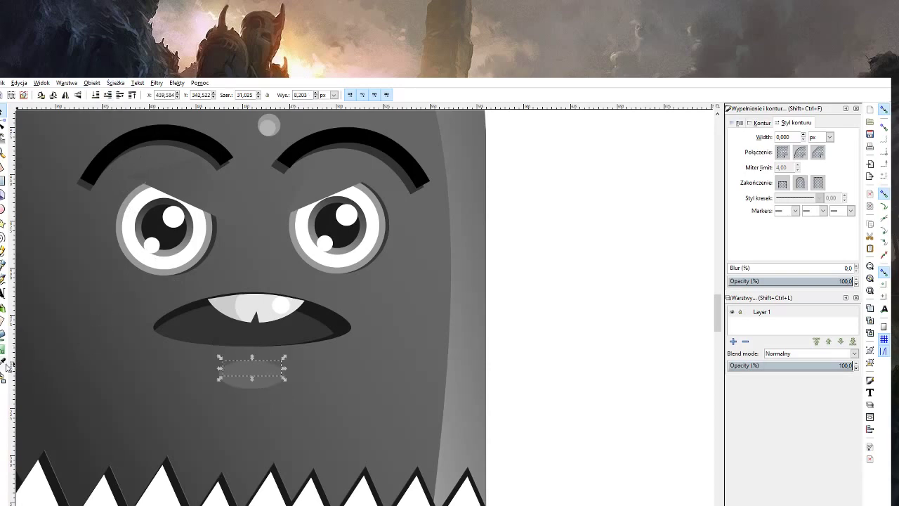
# Lay a vertical gradient on it, raise the start point, and select the transparent end stop.
pyautogui.click(4, 349)
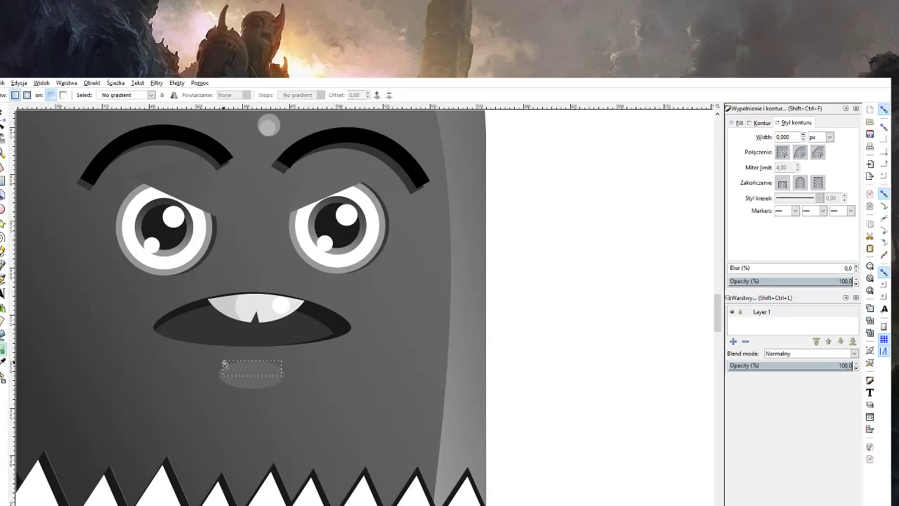
pyautogui.moveTo(257, 366); pyautogui.dragTo(256, 380)
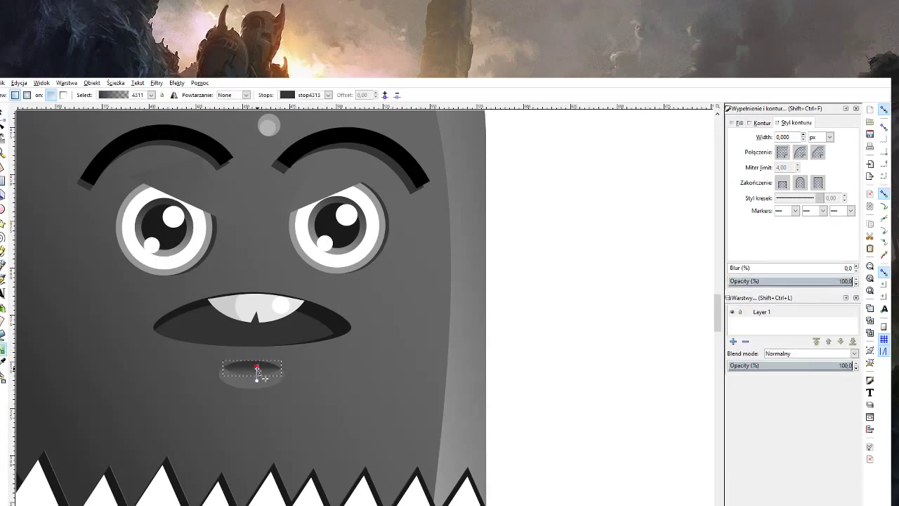
pyautogui.moveTo(256, 366); pyautogui.dragTo(257, 357)
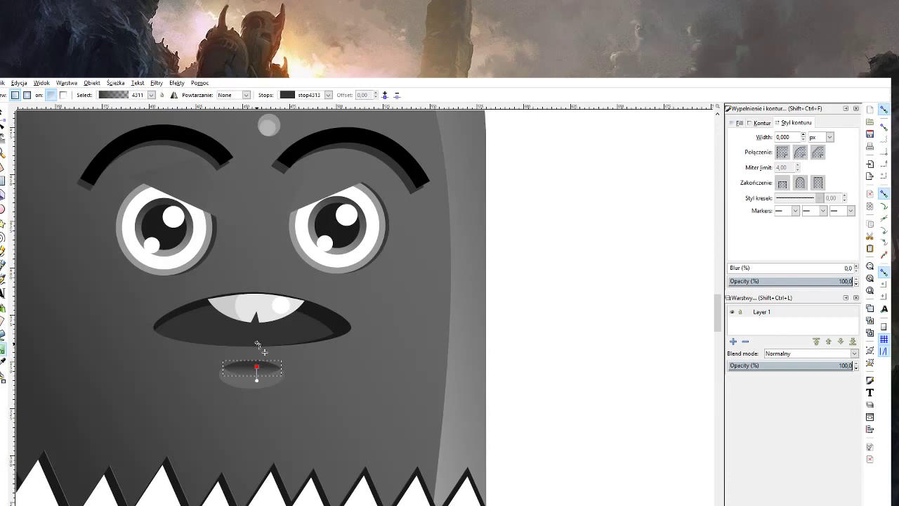
pyautogui.click(257, 380)
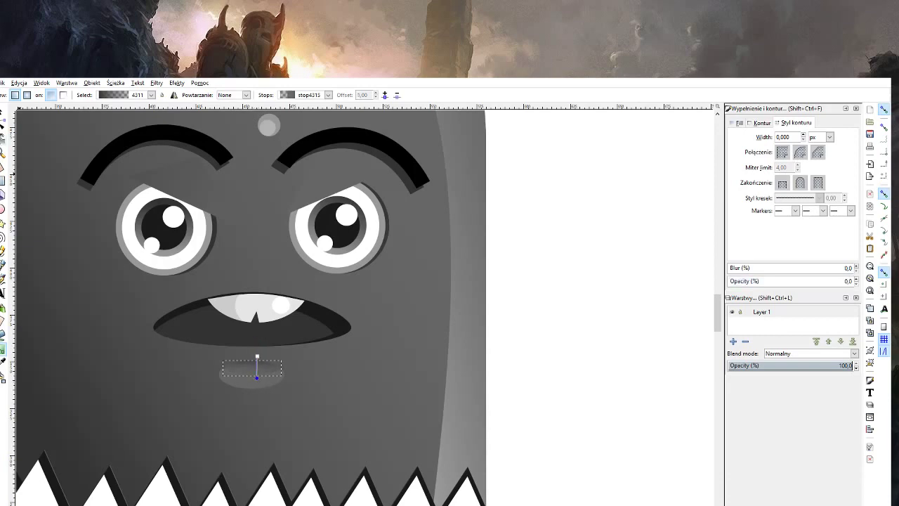
pyautogui.click(3, 111)
# Zoom in on the mouth and stretch it slightly taller.
pyautogui.press('z')
pyautogui.keyDown('shift'); pyautogui.click(512, 338); pyautogui.keyUp('shift')
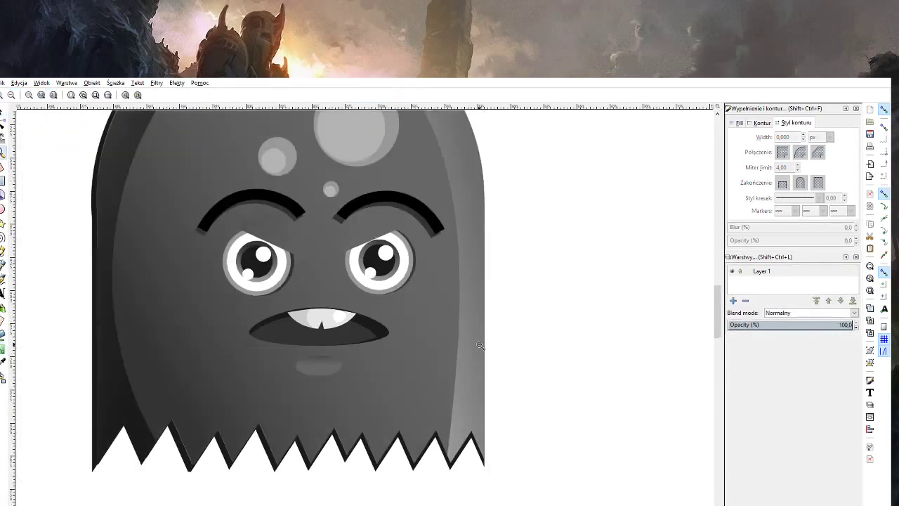
pyautogui.keyDown('shift'); pyautogui.click(411, 367); pyautogui.keyUp('shift')
pyautogui.keyDown('shift'); pyautogui.click(412, 367); pyautogui.keyUp('shift')
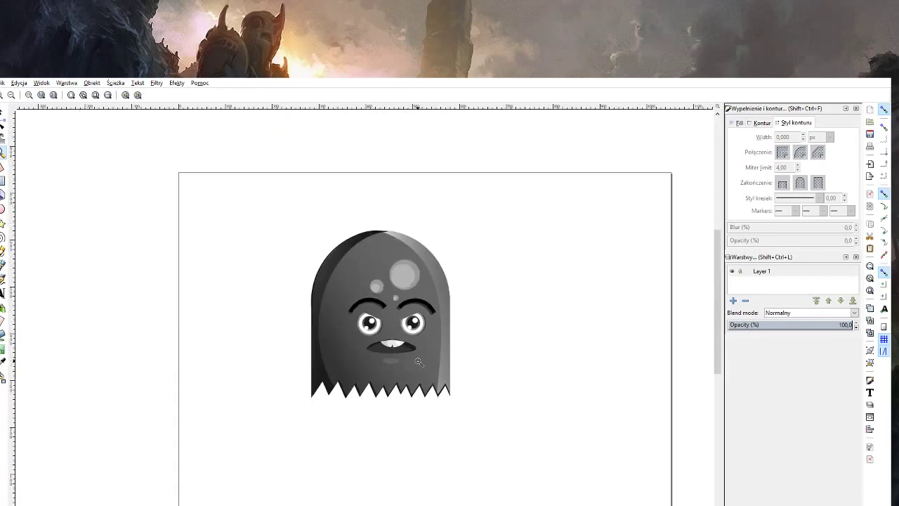
pyautogui.click(411, 368)
pyautogui.click(412, 367)
pyautogui.click(410, 367)
pyautogui.click(410, 350)
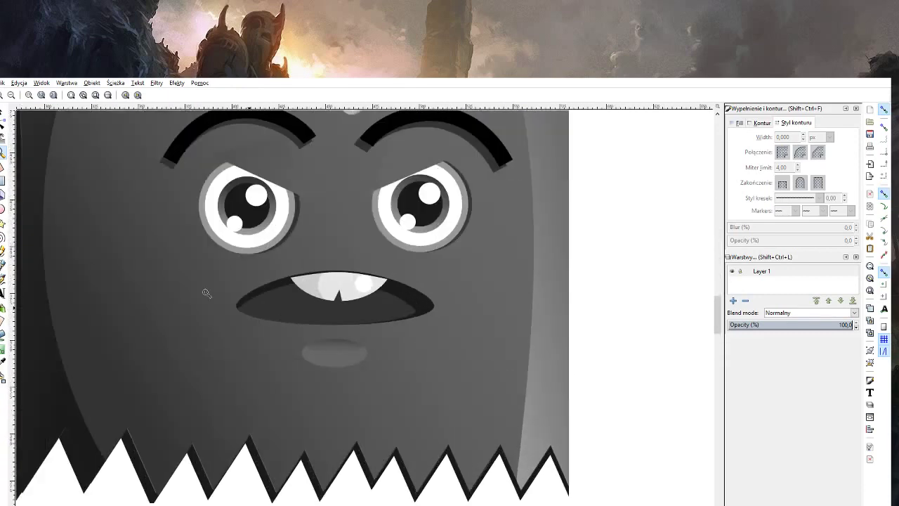
pyautogui.click(3, 113)
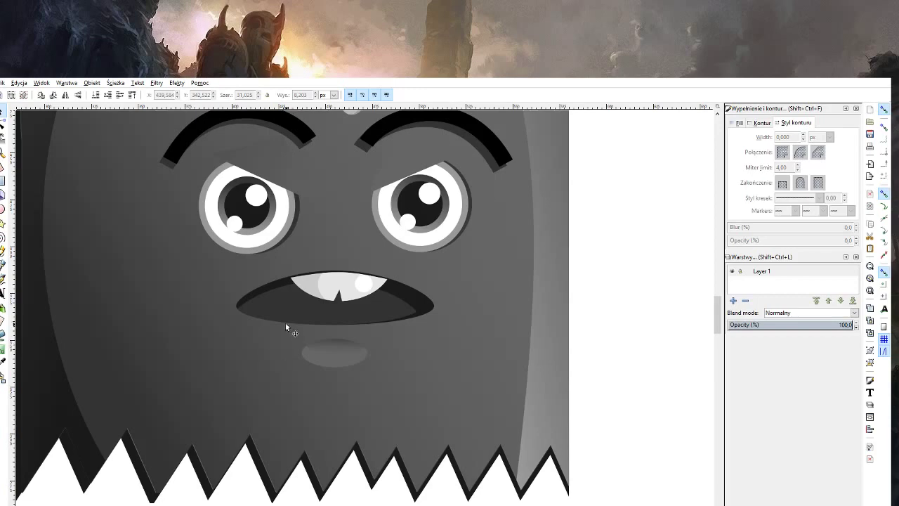
pyautogui.click(276, 284)
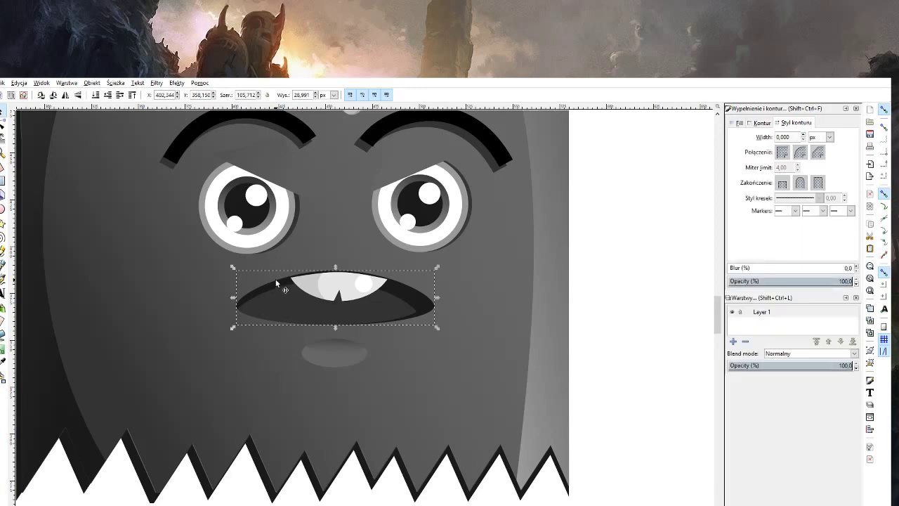
pyautogui.press('Home')
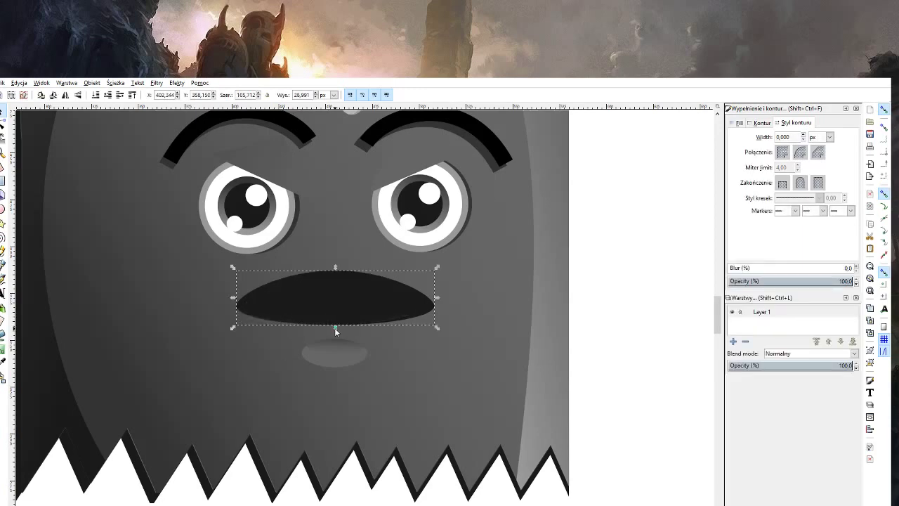
pyautogui.moveTo(334, 328); pyautogui.dragTo(335, 331)
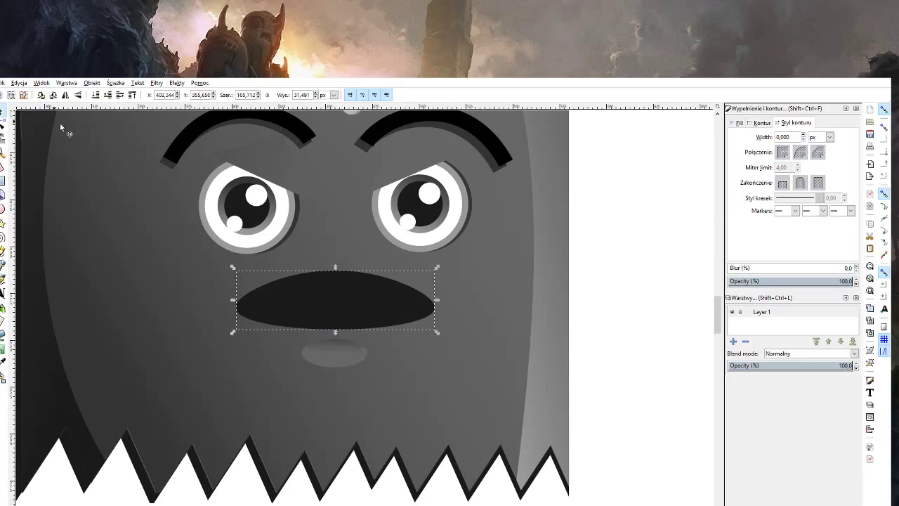
# Lower the mouth two levels behind the teeth and make it a bit taller and wider.
pyautogui.click(96, 95)
pyautogui.click(116, 98)
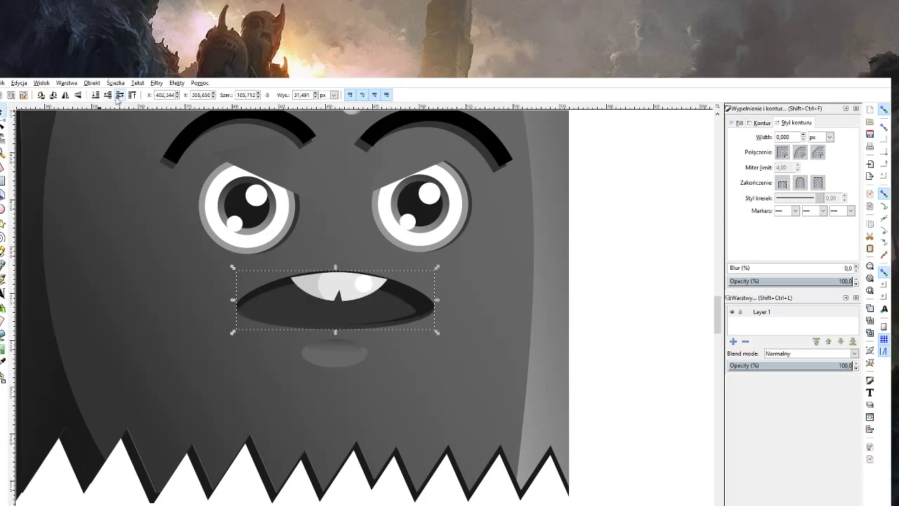
pyautogui.moveTo(335, 335); pyautogui.dragTo(338, 330)
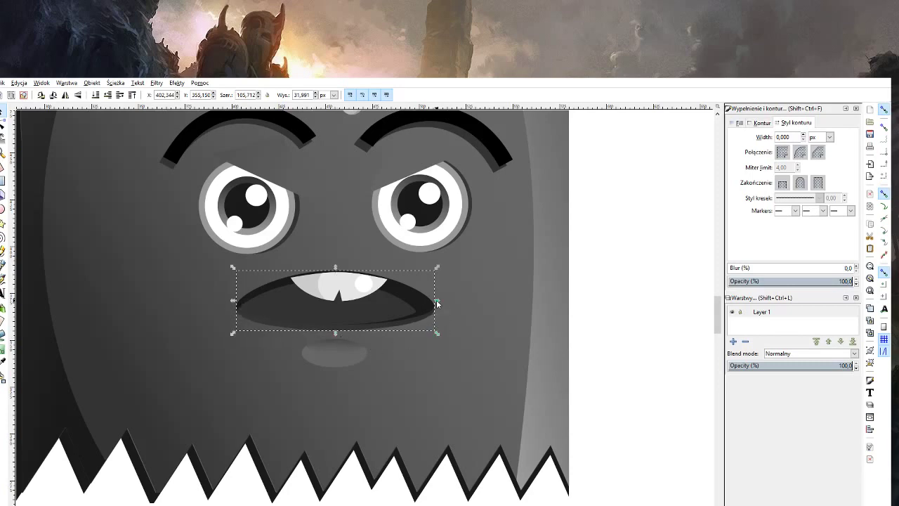
pyautogui.moveTo(435, 301); pyautogui.dragTo(439, 300)
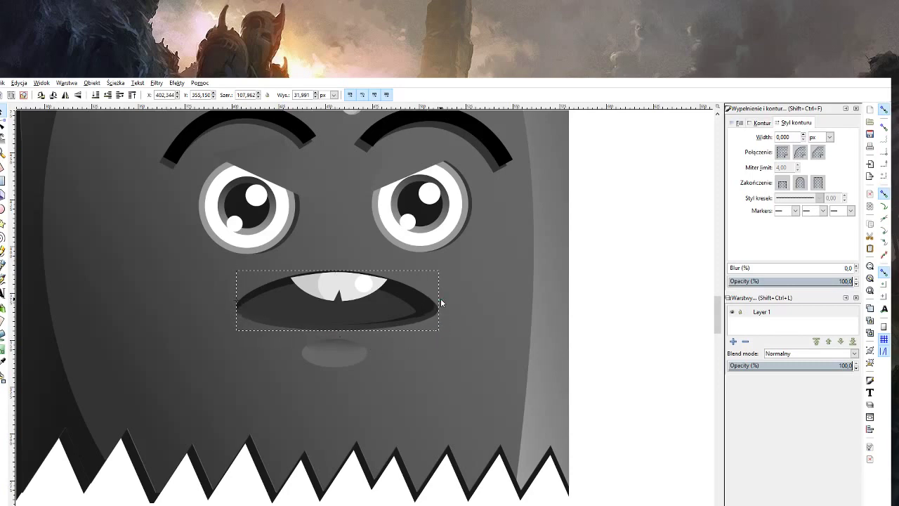
# Move the ghost's body shape down slightly.
pyautogui.click(336, 258)
pyautogui.moveTo(335, 253); pyautogui.dragTo(350, 311)
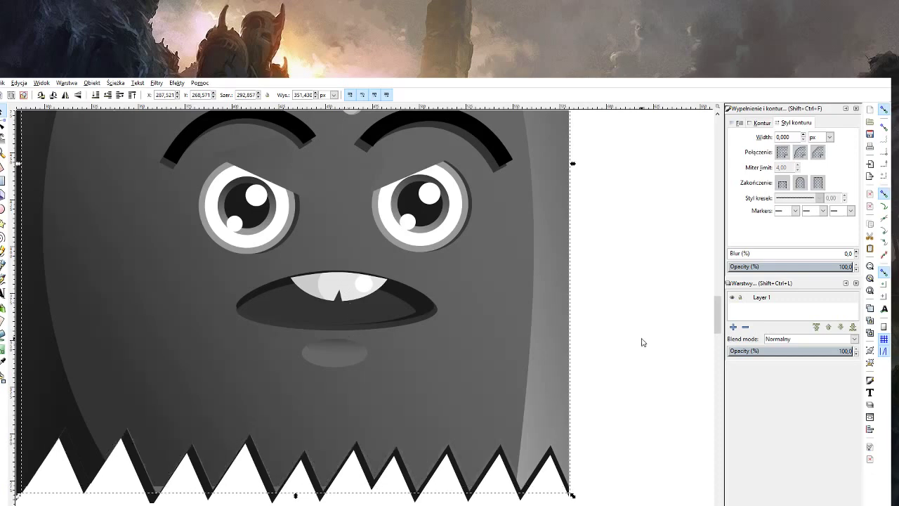
pyautogui.press('Escape')
pyautogui.click(364, 328)
# Zoom in to inspect the mouth path's nodes, then zoom back out.
pyautogui.press('Escape')
pyautogui.press('z')
pyautogui.click(412, 303)
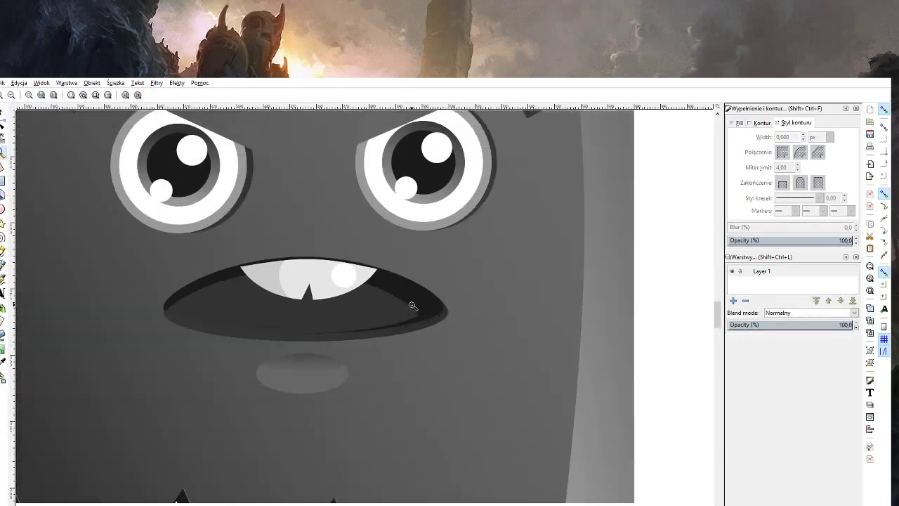
pyautogui.click(412, 303)
pyautogui.press('s')
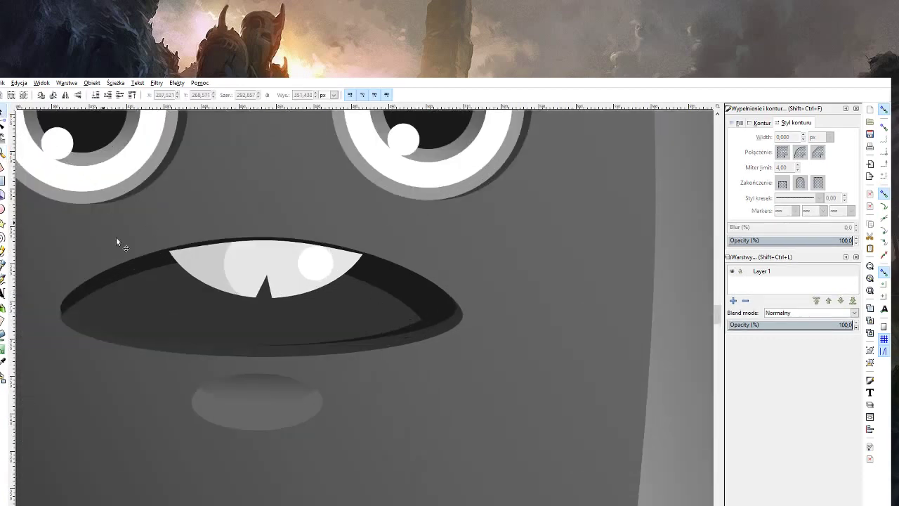
pyautogui.click(203, 355)
pyautogui.press('n')
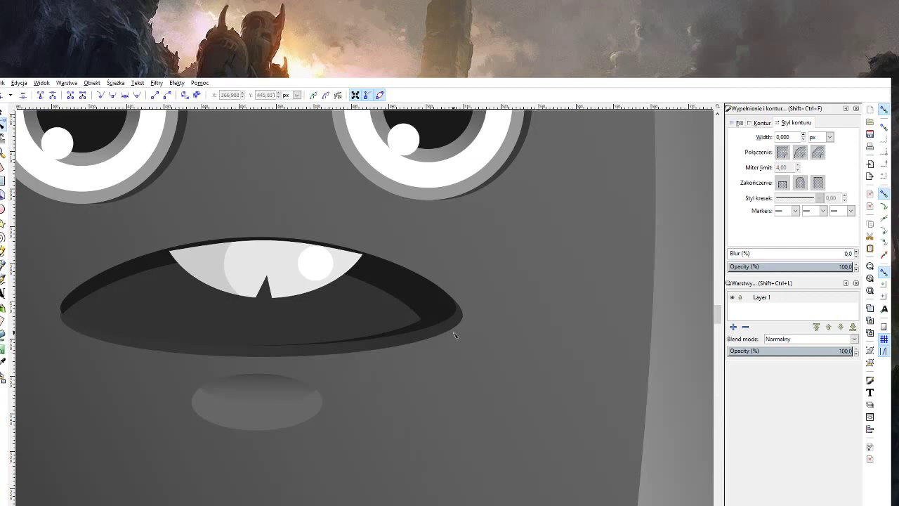
pyautogui.press('z')
pyautogui.scroll(-4, 456, 330)
pyautogui.scroll(-2, 429, 323)
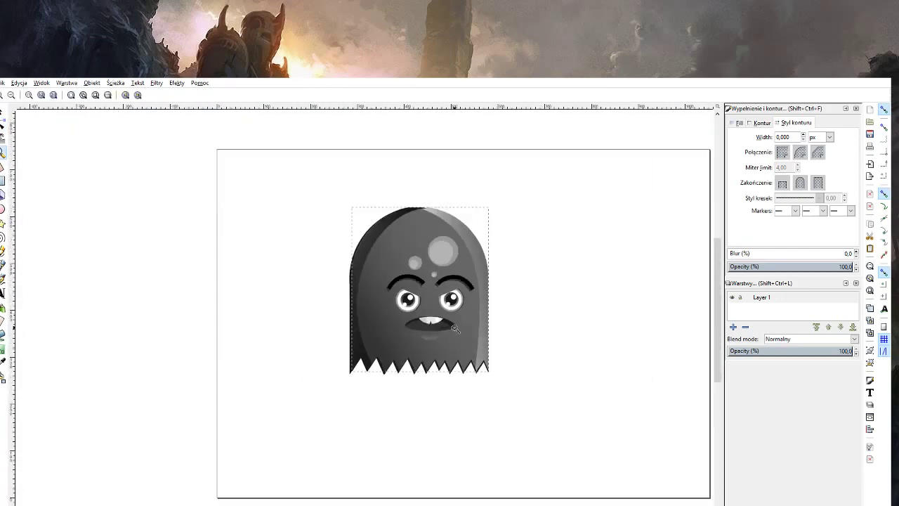
pyautogui.click(2, 110)
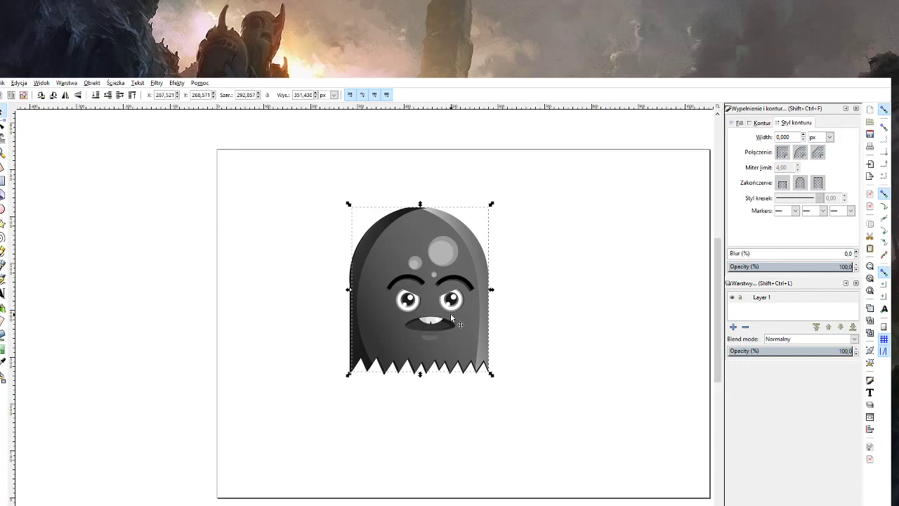
# Zoom closely on the mouth again to view its nodes, then return to the whole ghost.
pyautogui.press('z')
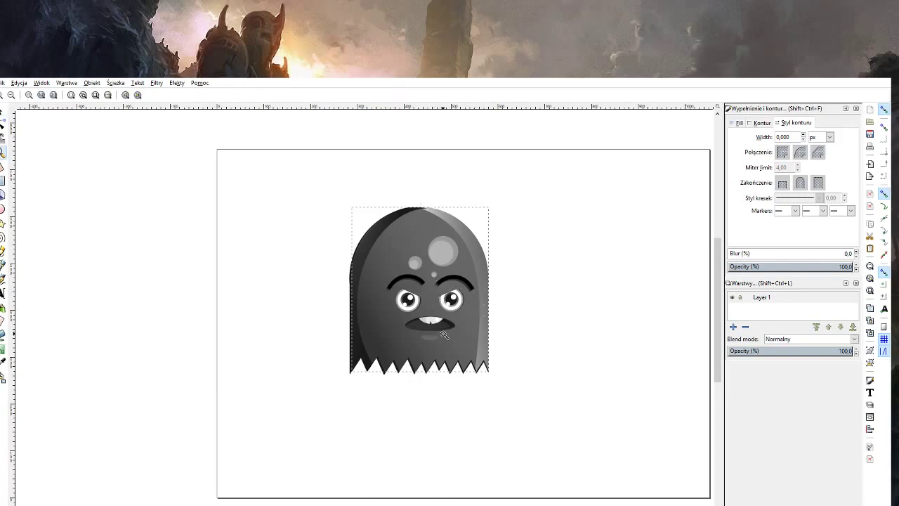
pyautogui.click(444, 335)
pyautogui.click(443, 335)
pyautogui.click(442, 336)
pyautogui.click(443, 336)
pyautogui.click(435, 337)
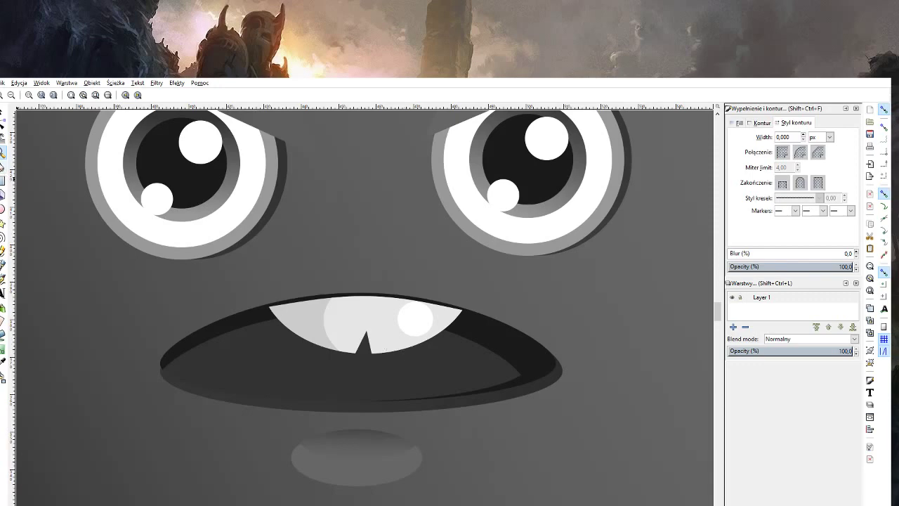
pyautogui.click(3, 124)
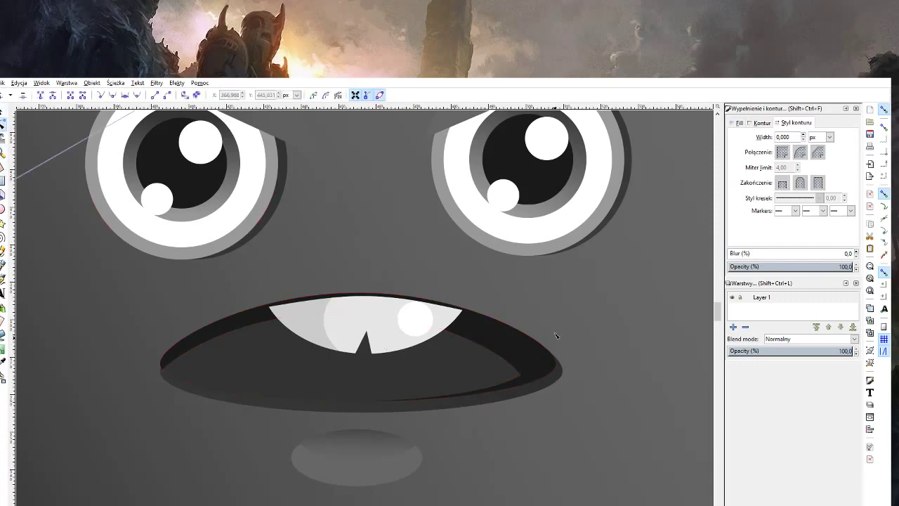
pyautogui.click(487, 358)
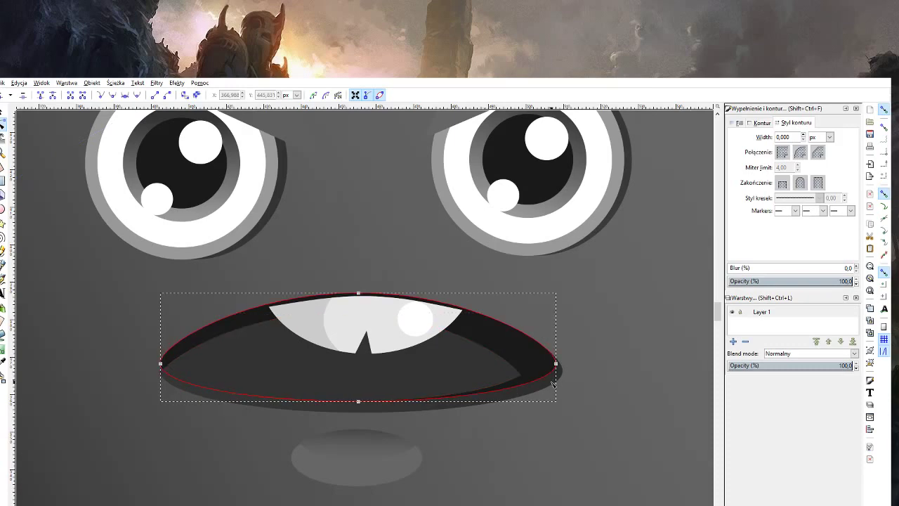
pyautogui.press('Escape')
pyautogui.press('z')
pyautogui.keyDown('ctrl'); pyautogui.scroll(-2, 552, 385); pyautogui.keyUp('ctrl')
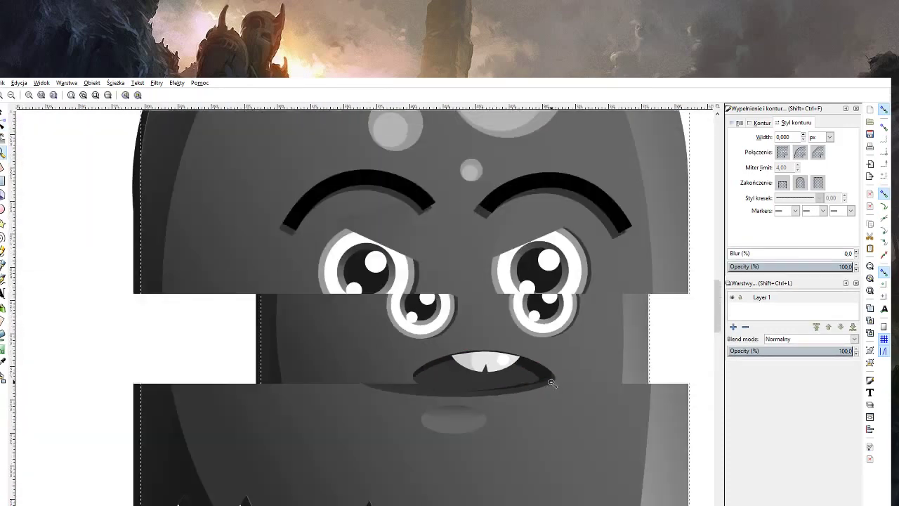
pyautogui.keyDown('ctrl'); pyautogui.scroll(-2, 544, 384); pyautogui.keyUp('ctrl')
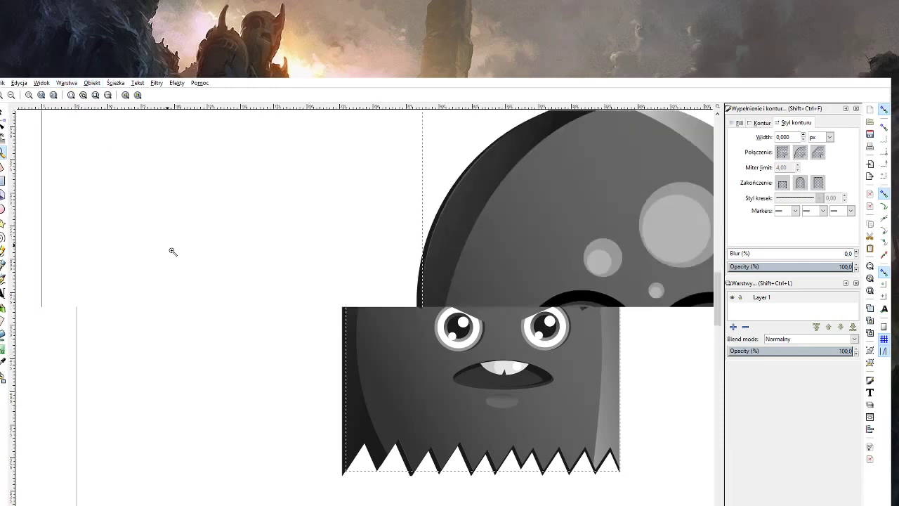
# Zoom in on the ghost's face and try picking the mouth with the Node tool.
pyautogui.click(168, 246)
pyautogui.keyDown('shift'); pyautogui.click(579, 406); pyautogui.keyUp('shift')
pyautogui.keyDown('shift'); pyautogui.click(580, 406); pyautogui.keyUp('shift')
pyautogui.keyDown('shift'); pyautogui.click(580, 406); pyautogui.keyUp('shift')
pyautogui.keyDown('shift'); pyautogui.click(579, 406); pyautogui.keyUp('shift')
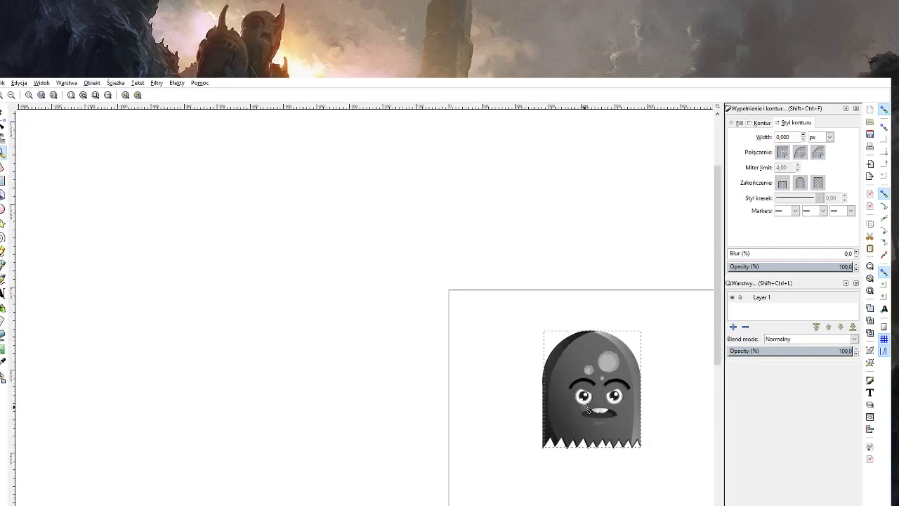
pyautogui.click(676, 436)
pyautogui.click(506, 410)
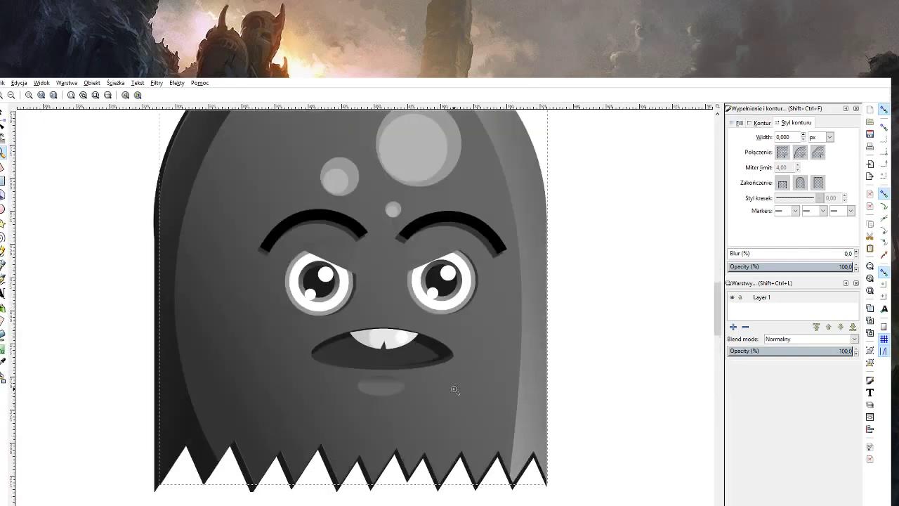
pyautogui.click(388, 360)
pyautogui.click(4, 130)
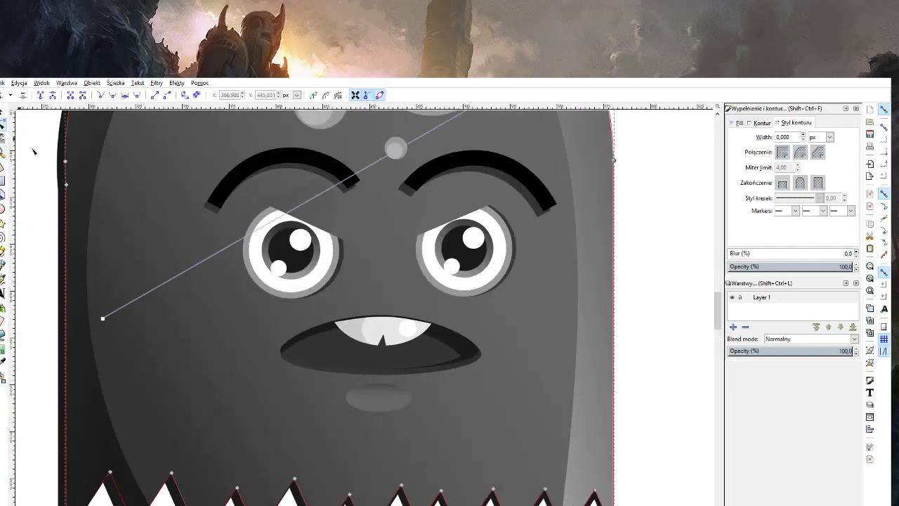
pyautogui.click(471, 362)
pyautogui.click(471, 367)
# Move the grey body shading aside, undo it, and restore its stacking order.
pyautogui.click(4, 119)
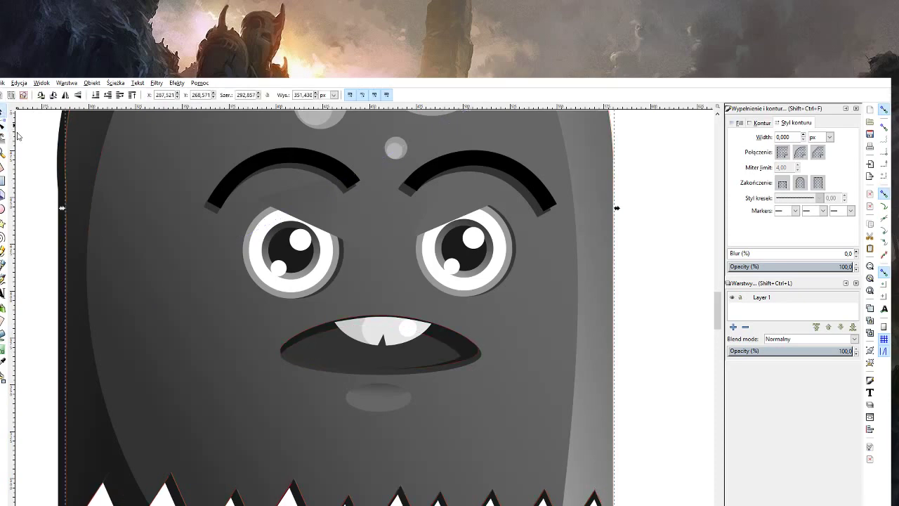
pyautogui.moveTo(293, 366); pyautogui.dragTo(487, 370)
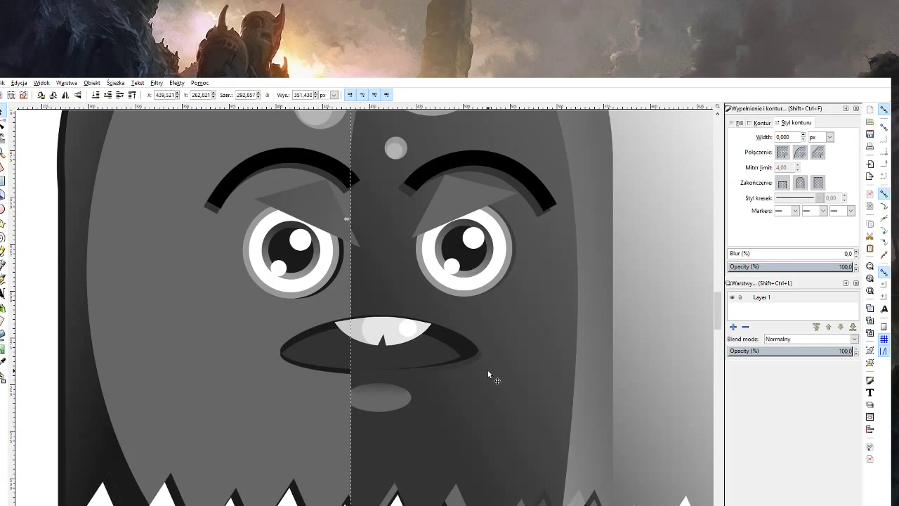
pyautogui.hotkey('ctrl', 'z')
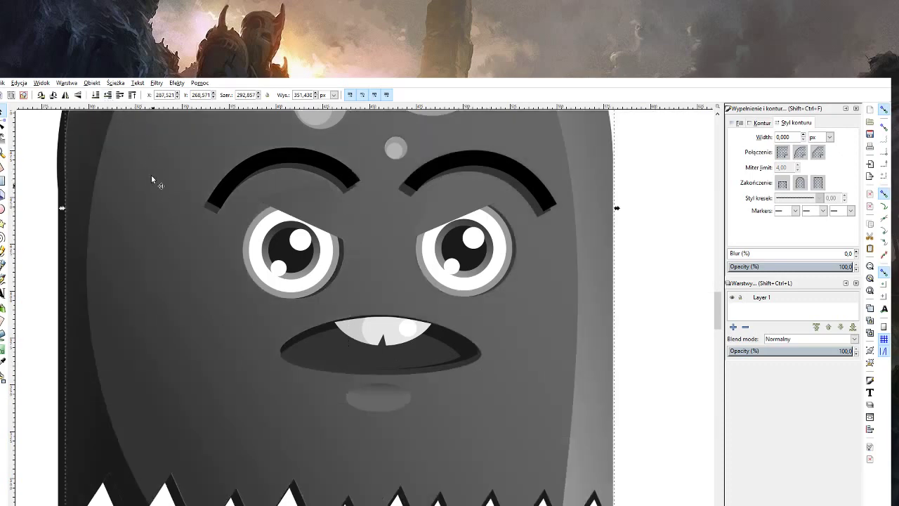
pyautogui.click(97, 97)
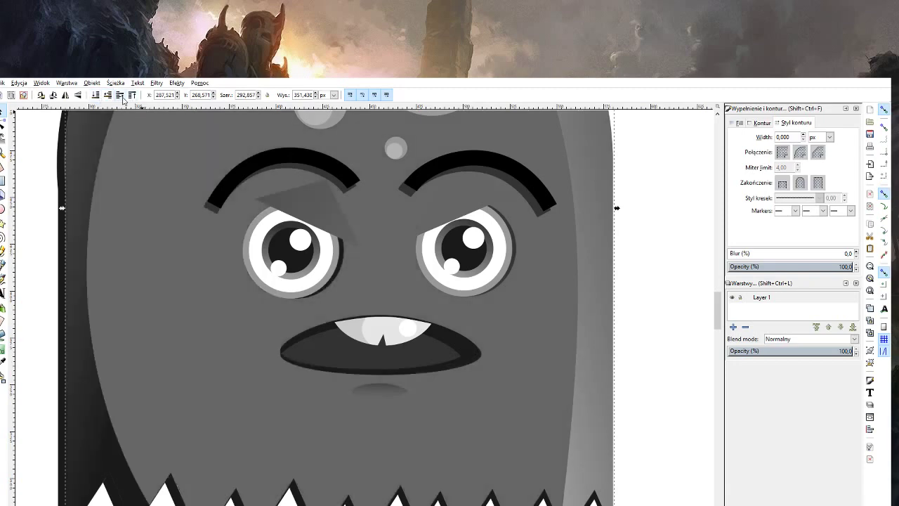
pyautogui.click(120, 96)
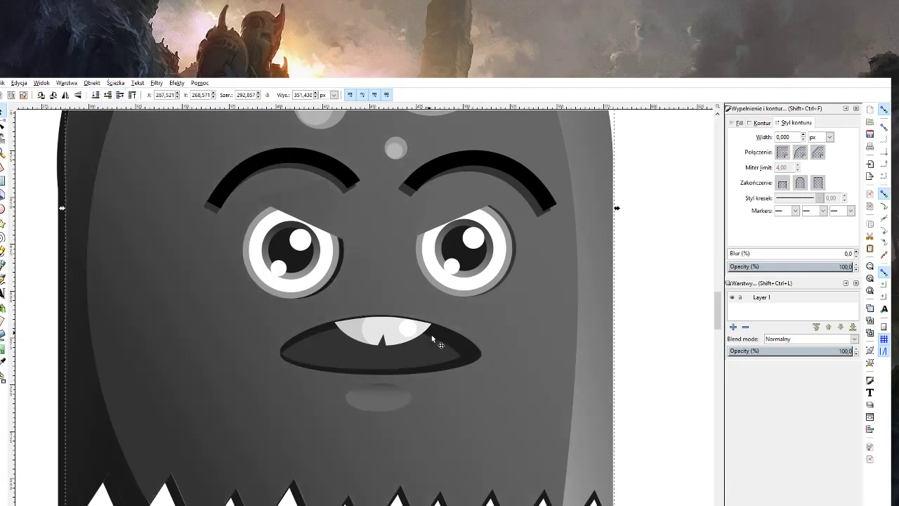
# Select the outer mouth shape and nudge it slightly left and down.
pyautogui.click(466, 361)
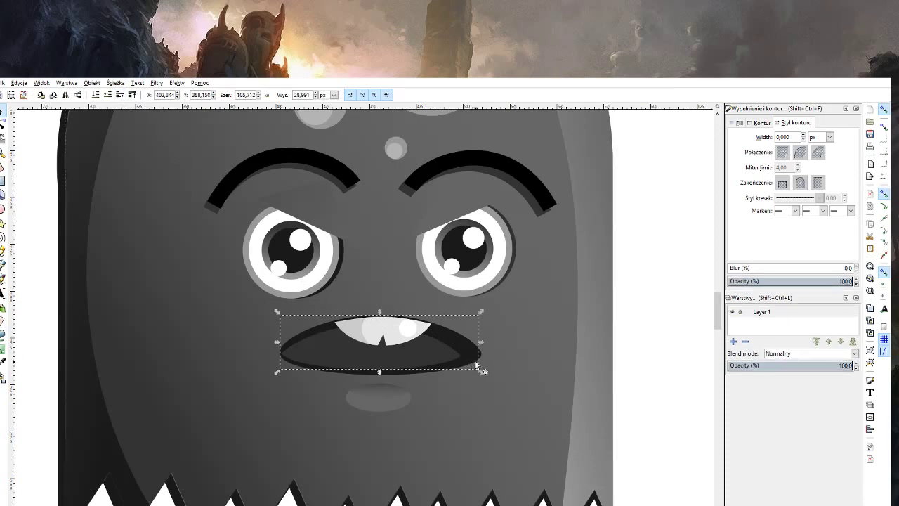
pyautogui.moveTo(475, 360); pyautogui.dragTo(473, 364)
pyautogui.click(474, 362)
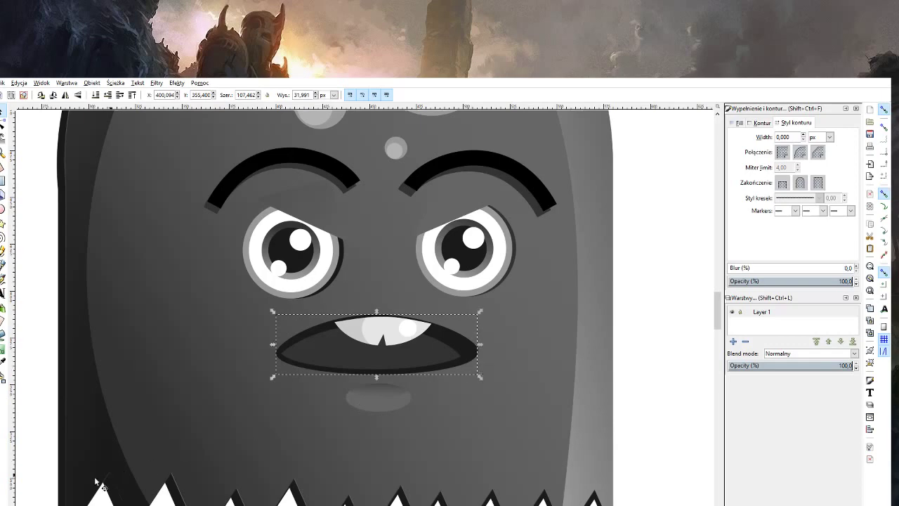
pyautogui.click(427, 369)
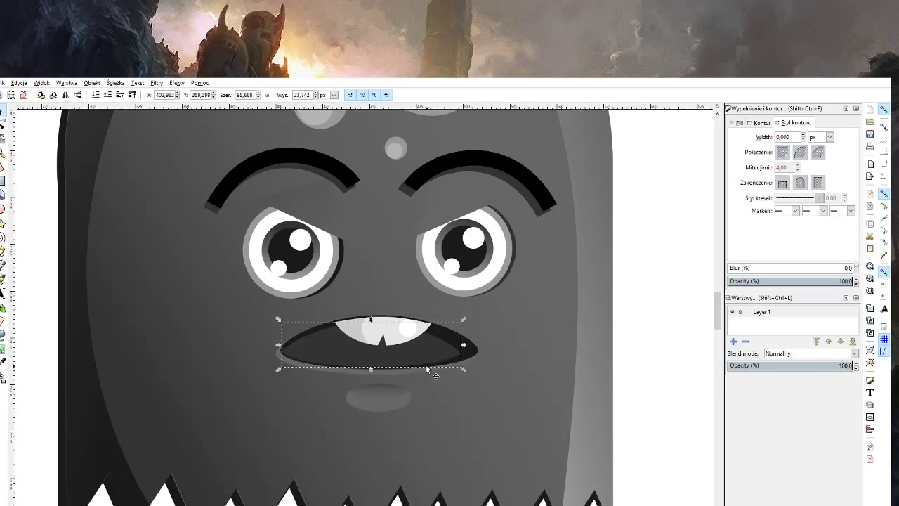
pyautogui.keyDown('alt'); pyautogui.click(417, 371); pyautogui.keyUp('alt')
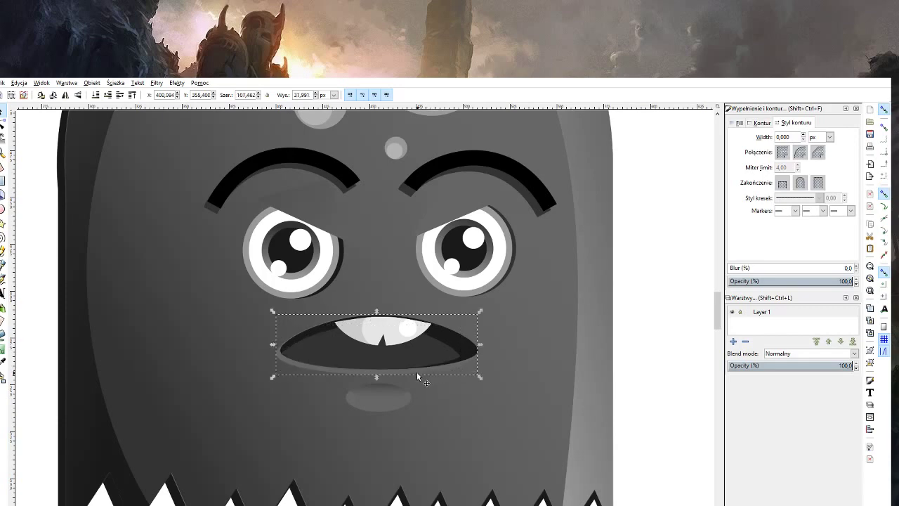
# Nudge the mouth up and enlarge it to about 109 px wide and 34 px tall.
pyautogui.press('Up')
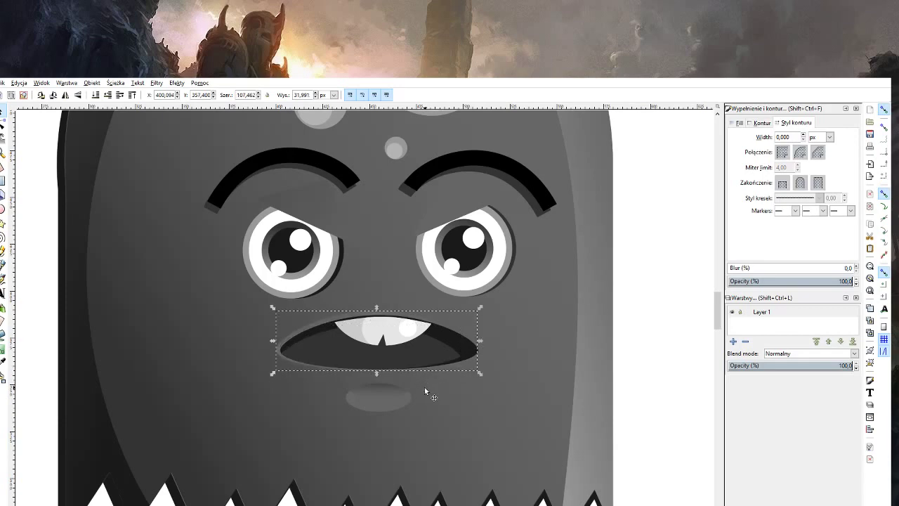
pyautogui.moveTo(378, 306); pyautogui.dragTo(377, 303)
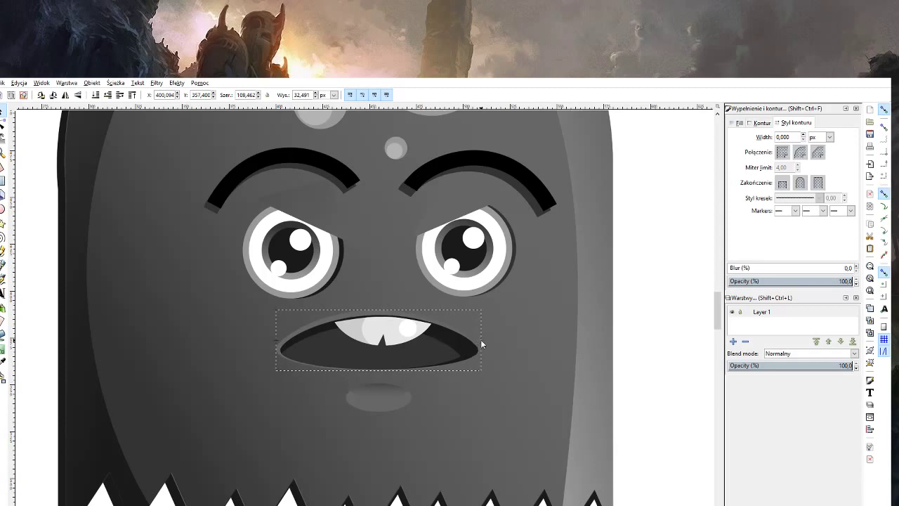
pyautogui.moveTo(479, 340); pyautogui.dragTo(483, 340)
pyautogui.click(449, 415)
pyautogui.press('z')
pyautogui.press('-')
pyautogui.press('-')
pyautogui.press('-')
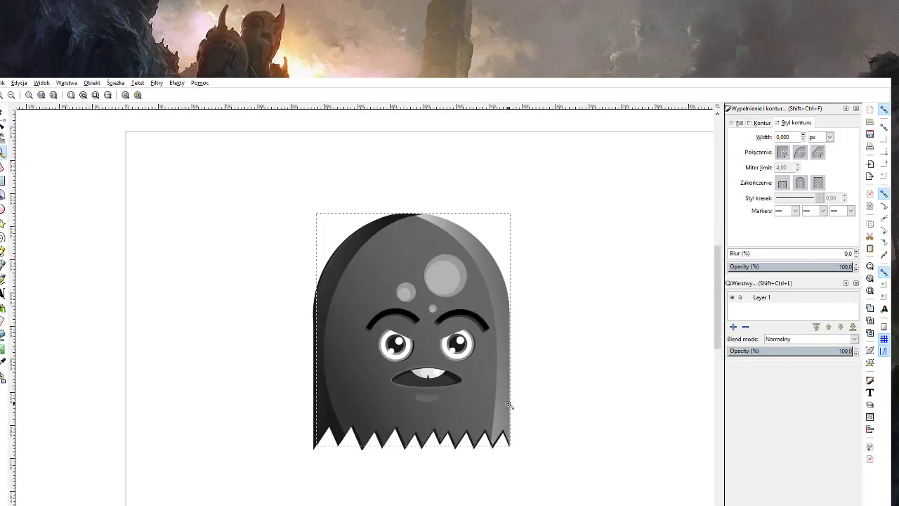
# Scroll around the canvas and zoom in to frame the whole ghost.
pyautogui.scroll(-2, 485, 397)
pyautogui.scroll(1, 485, 398)
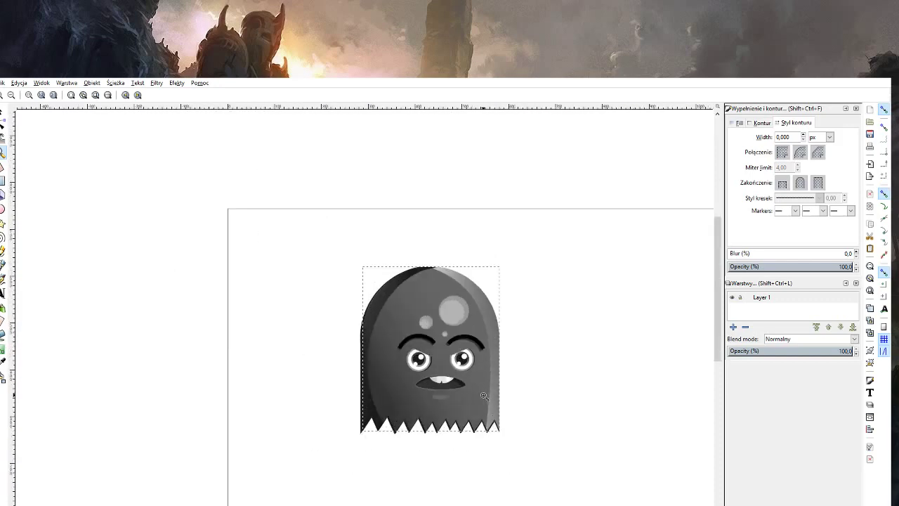
pyautogui.scroll(1, 485, 397)
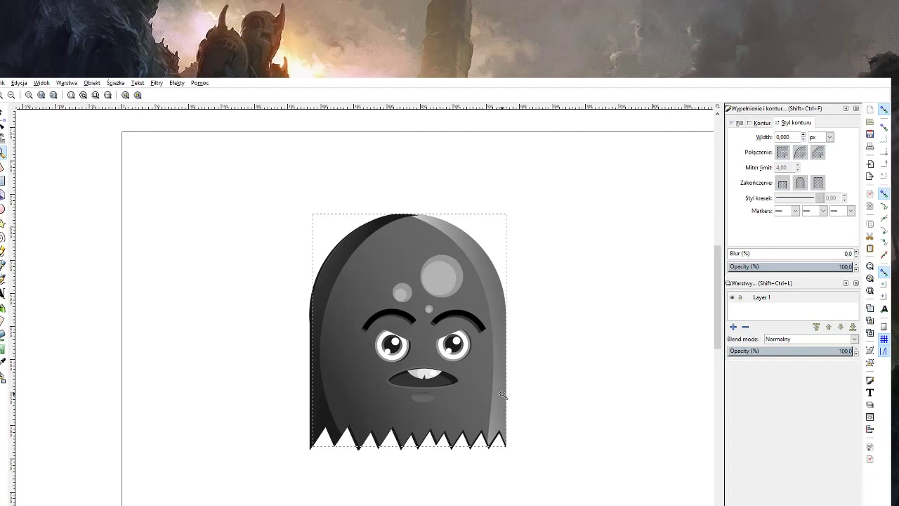
pyautogui.scroll(-1, 477, 396)
pyautogui.scroll(-2, 477, 396)
pyautogui.scroll(2, 477, 396)
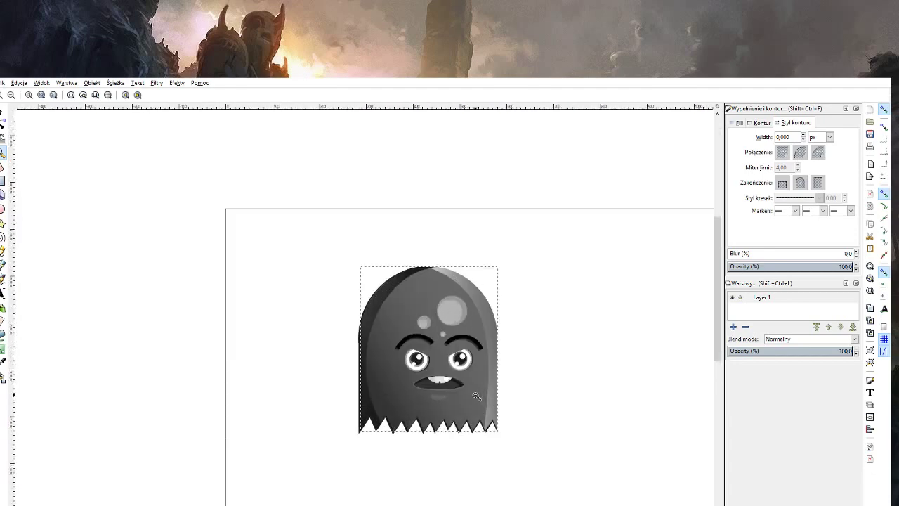
pyautogui.click(477, 396)
# Draw a flat ellipse below the ghost and fill it with the body's dark grey.
pyautogui.click(3, 208)
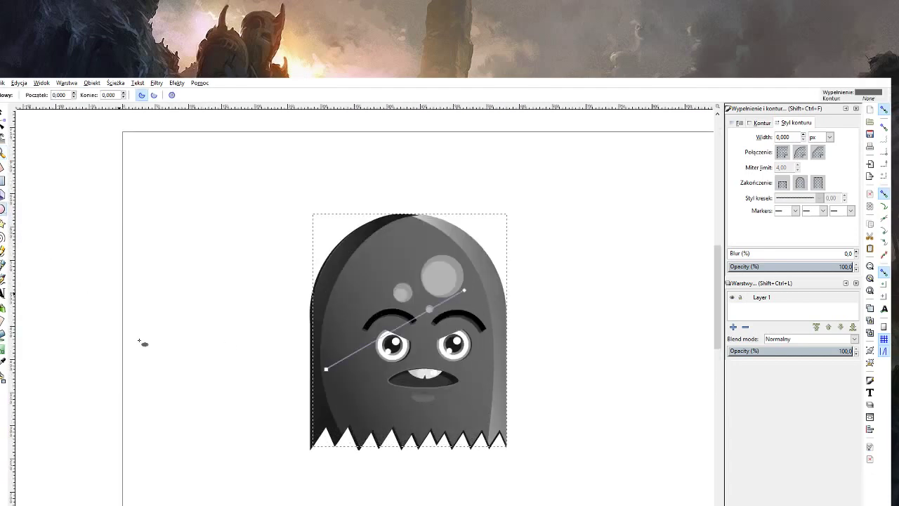
pyautogui.moveTo(309, 459); pyautogui.dragTo(512, 480)
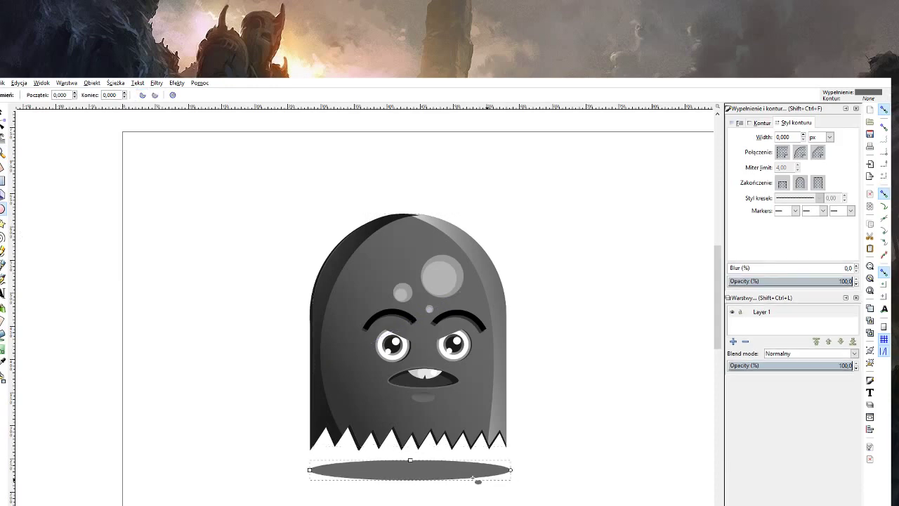
pyautogui.click(3, 361)
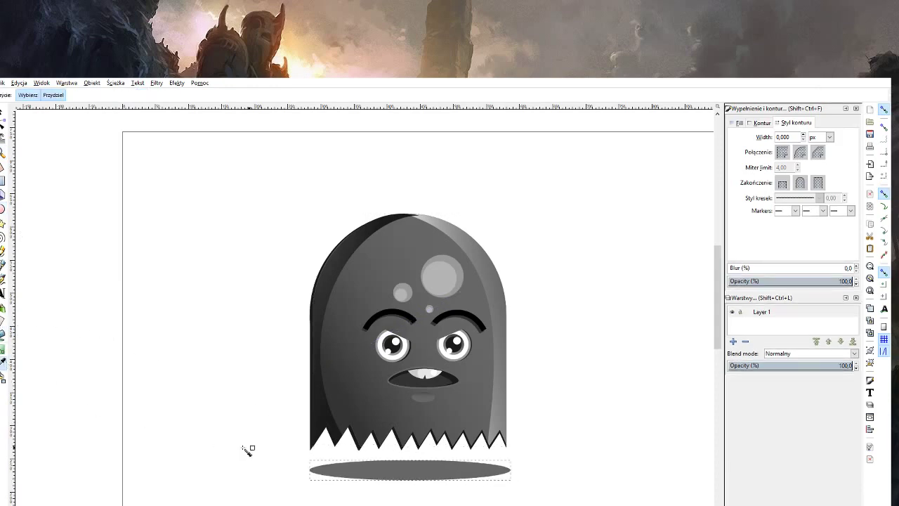
pyautogui.click(322, 304)
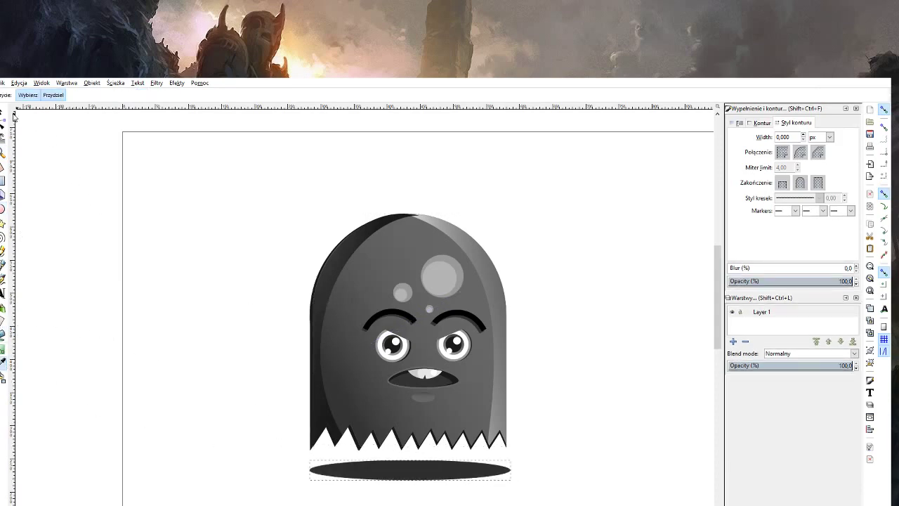
pyautogui.click(3, 113)
pyautogui.click(75, 205)
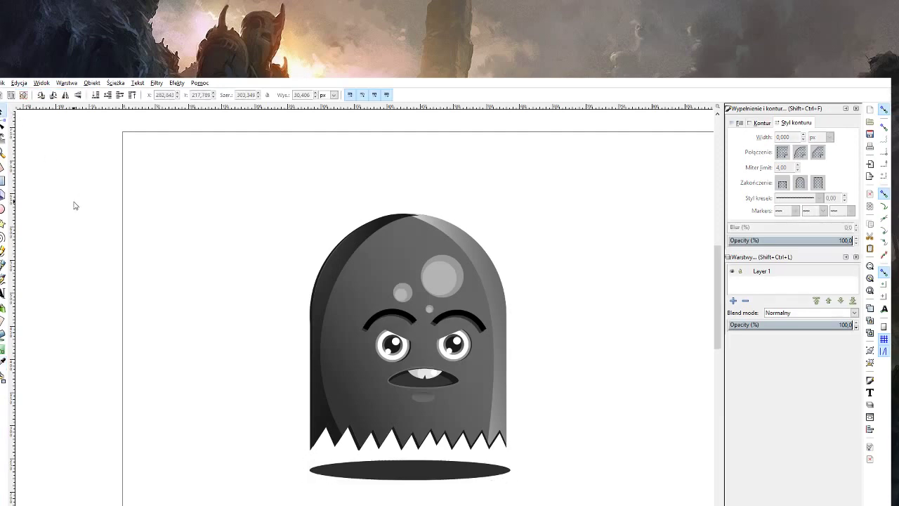
pyautogui.scroll(3, 297, 399)
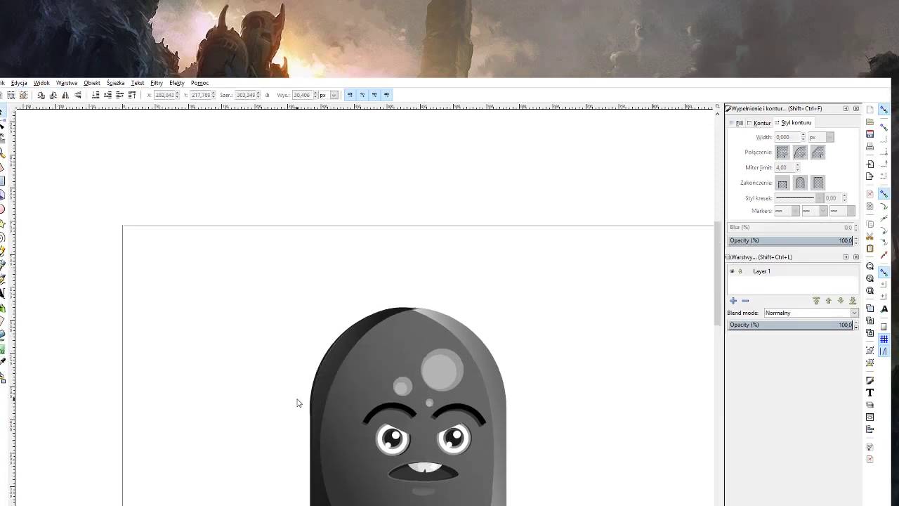
pyautogui.scroll(-1, 297, 399)
pyautogui.scroll(-2, 297, 395)
pyautogui.press('z')
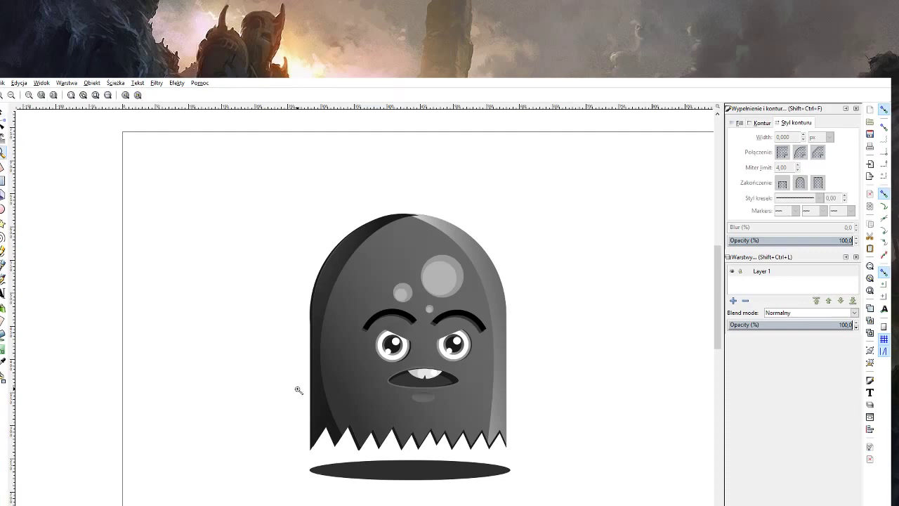
pyautogui.scroll(-3, 303, 390)
pyautogui.click(304, 391)
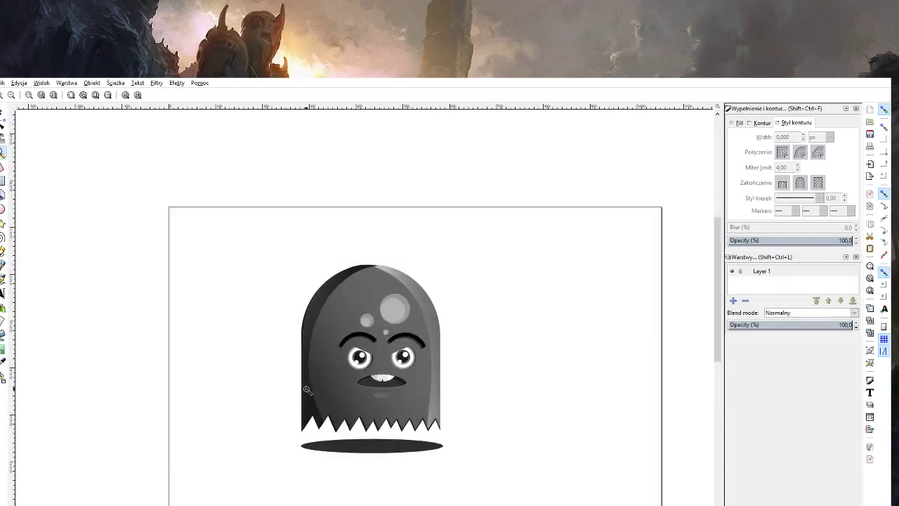
pyautogui.click(303, 391)
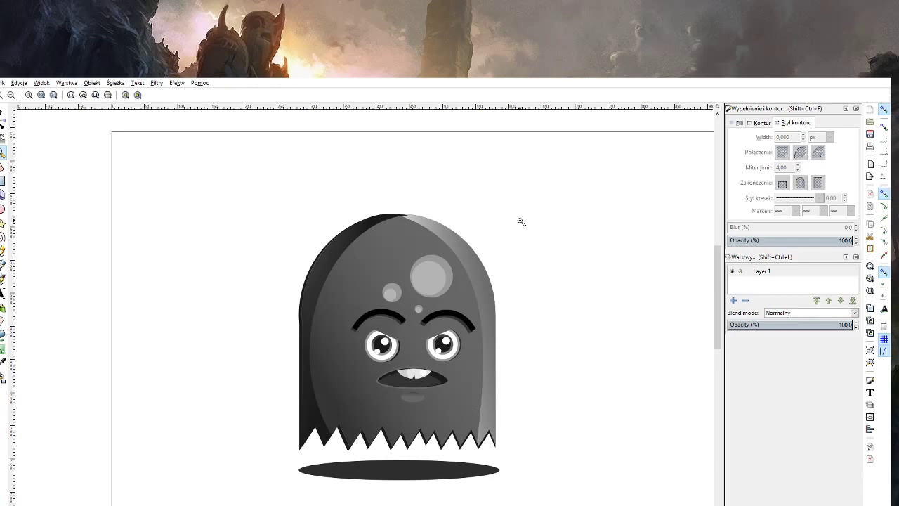
# Select the whole ghost with its shadow and paste a duplicate.
pyautogui.moveTo(558, 178); pyautogui.dragTo(229, 499)
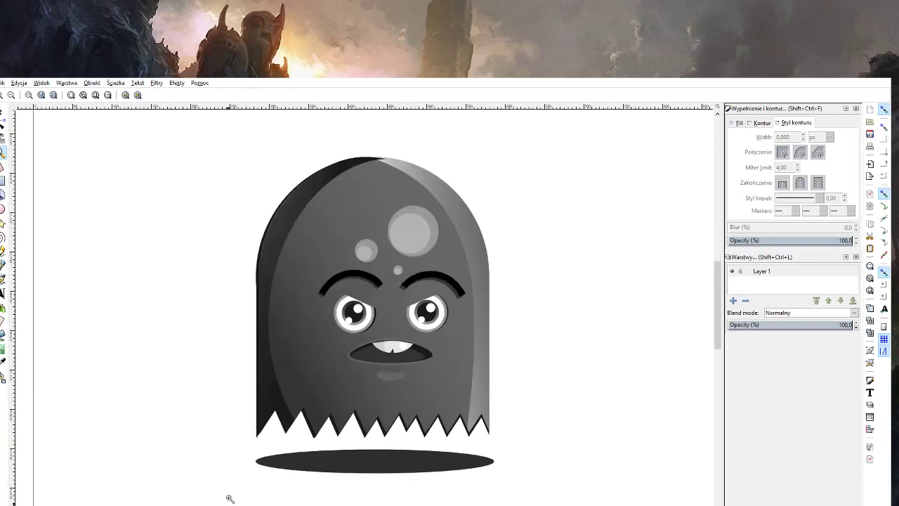
pyautogui.click(3, 112)
pyautogui.moveTo(575, 131); pyautogui.dragTo(178, 501)
pyautogui.hotkey('ctrl', 'c')
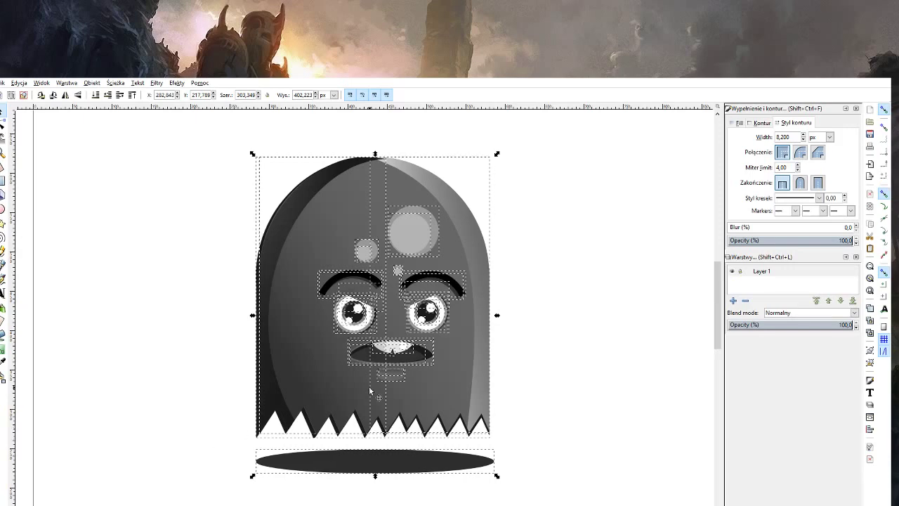
pyautogui.hotkey('ctrl', 'v')
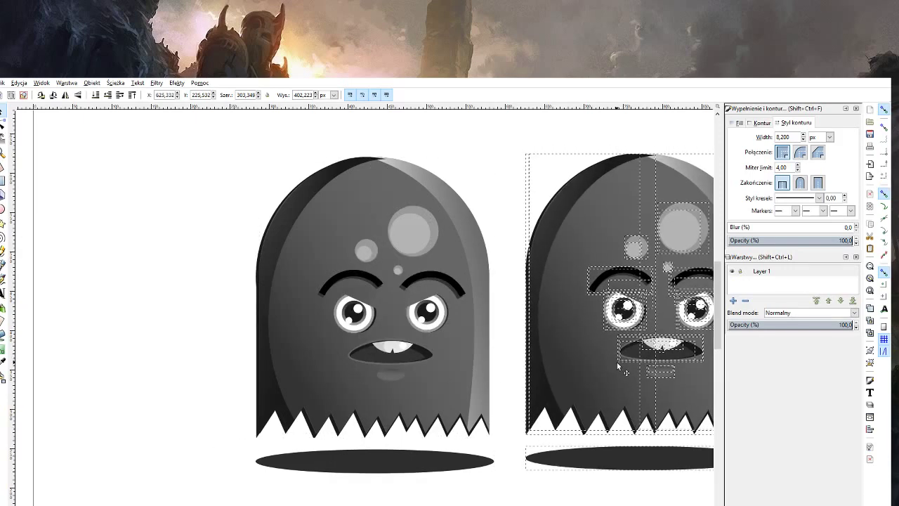
# Move the duplicate beside the original and select the copy's body.
pyautogui.moveTo(615, 358); pyautogui.dragTo(617, 367)
pyautogui.click(162, 324)
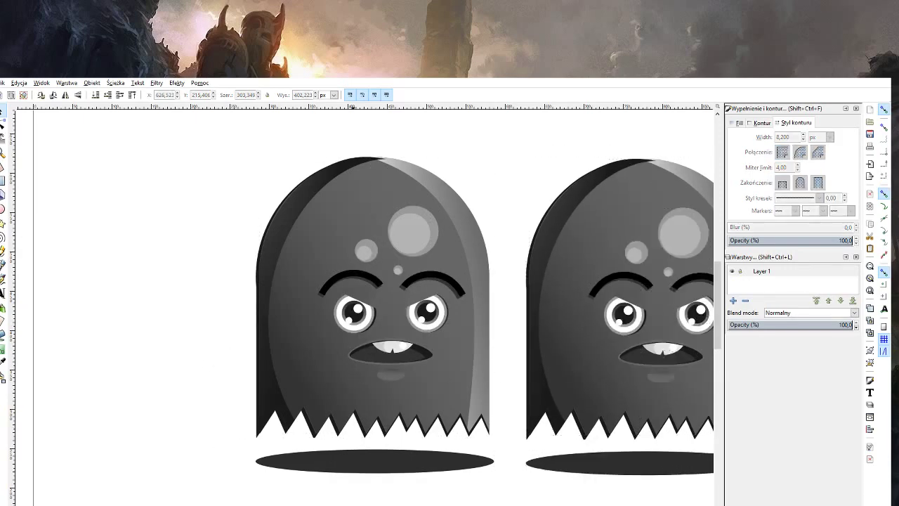
pyautogui.hscroll(4, 520, 393)
pyautogui.hscroll(5, 520, 393)
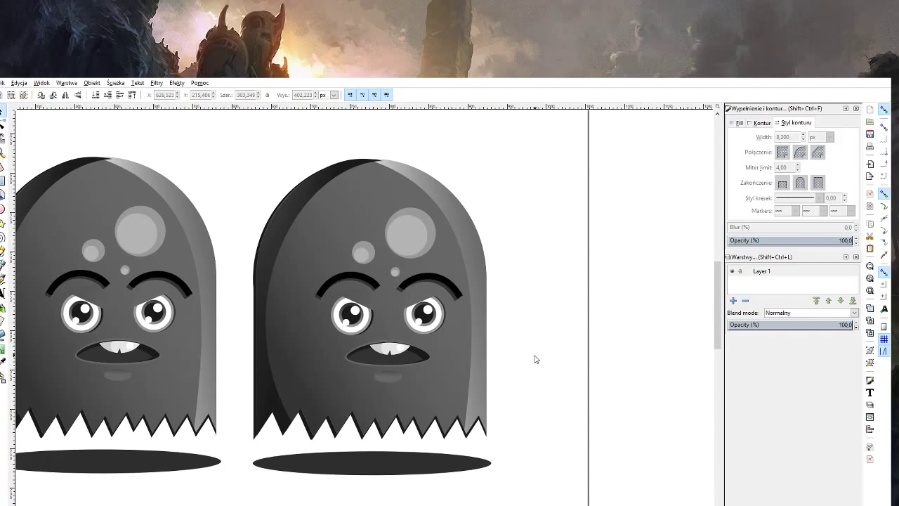
pyautogui.press('z')
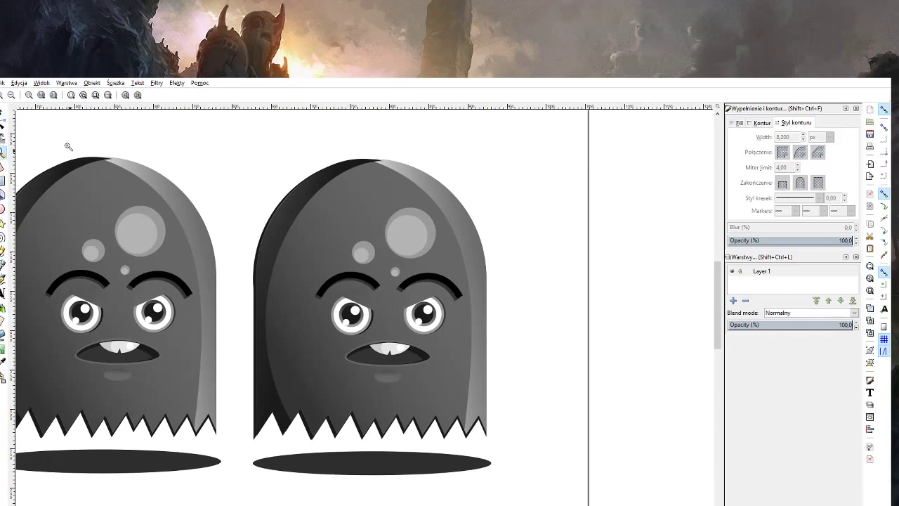
pyautogui.click(4, 115)
pyautogui.click(304, 234)
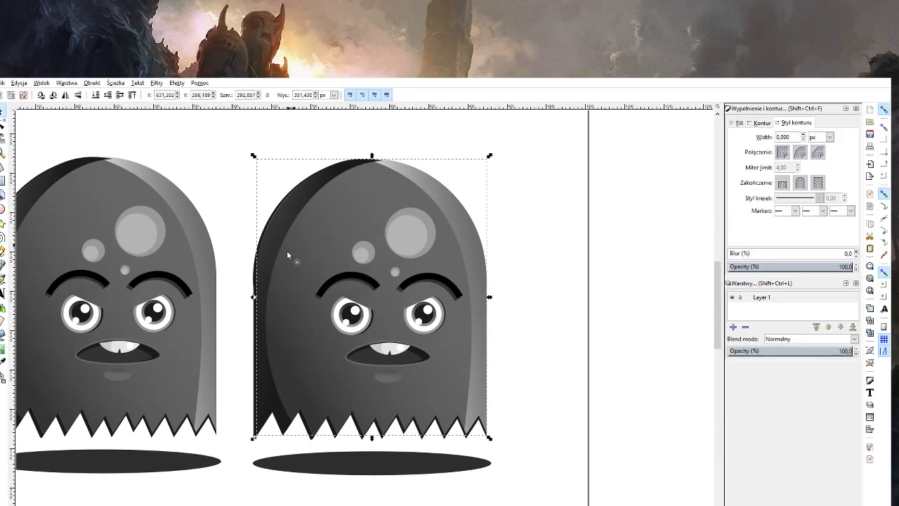
# Set the copied ghost's body gradient from orange-brown to yellow.
pyautogui.press('g')
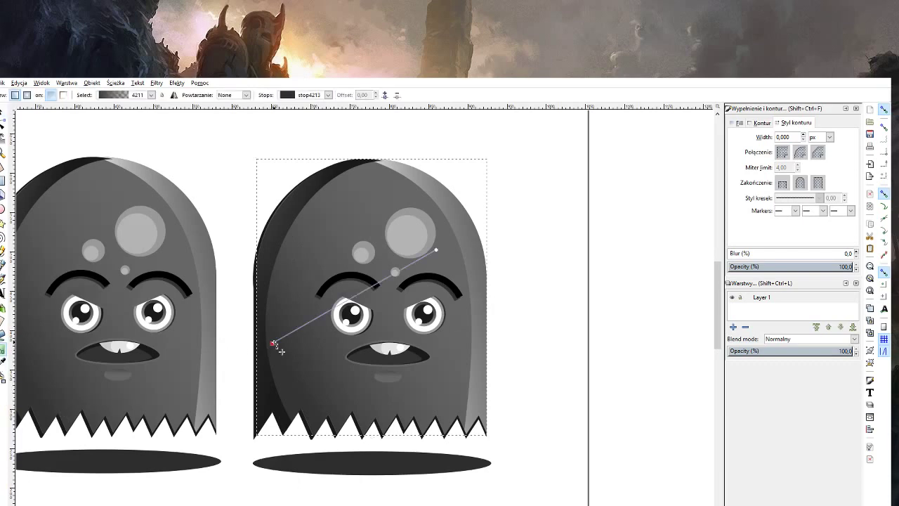
pyautogui.click(436, 249)
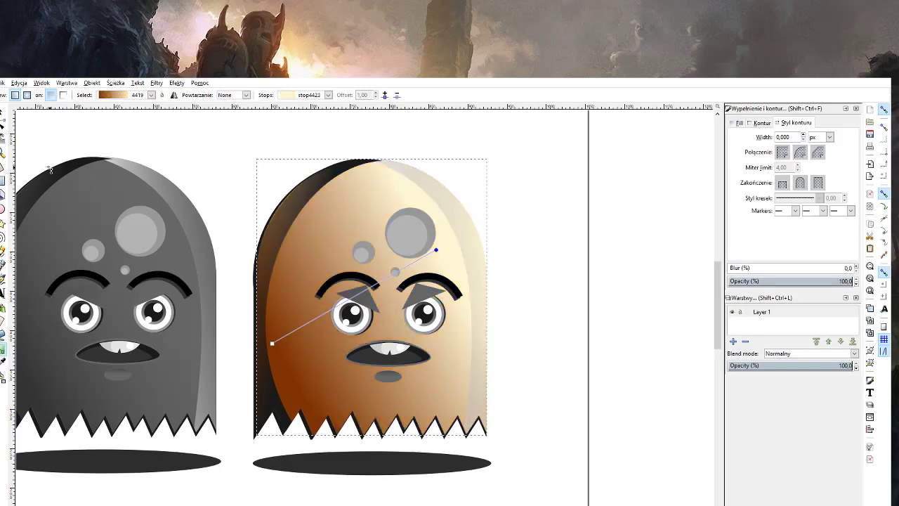
pyautogui.hotkey('ctrl', 'z')
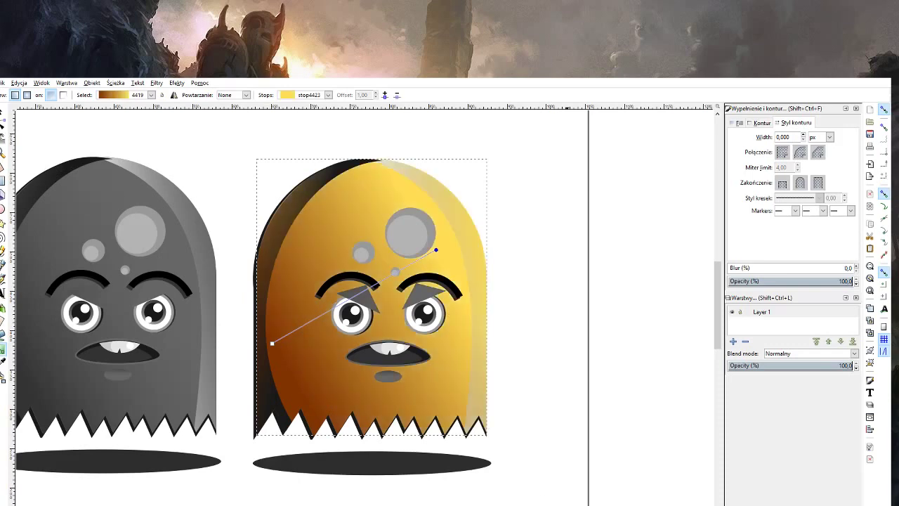
pyautogui.hotkey('ctrl', 'z')
pyautogui.hotkey('ctrl', 'shift', 'z')
pyautogui.hotkey('ctrl', 'shift', 'z')
# Make the right-side highlight's end stop opaque and stretch its gradient further across the ghost.
pyautogui.click(2, 114)
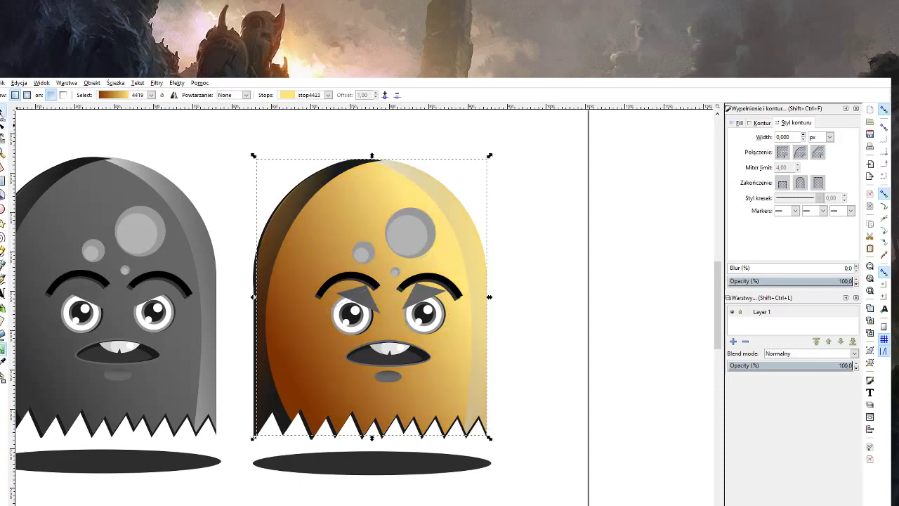
pyautogui.click(465, 211)
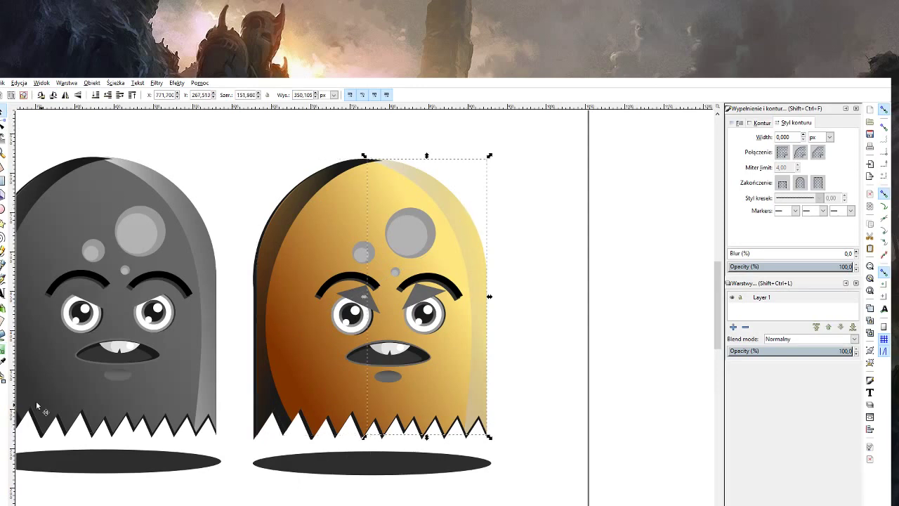
pyautogui.click(4, 360)
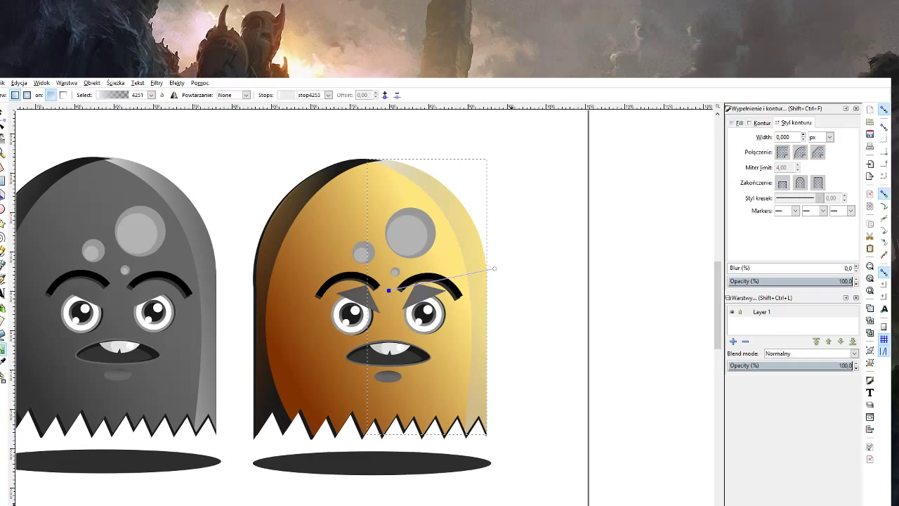
pyautogui.click(389, 289)
pyautogui.click(495, 270)
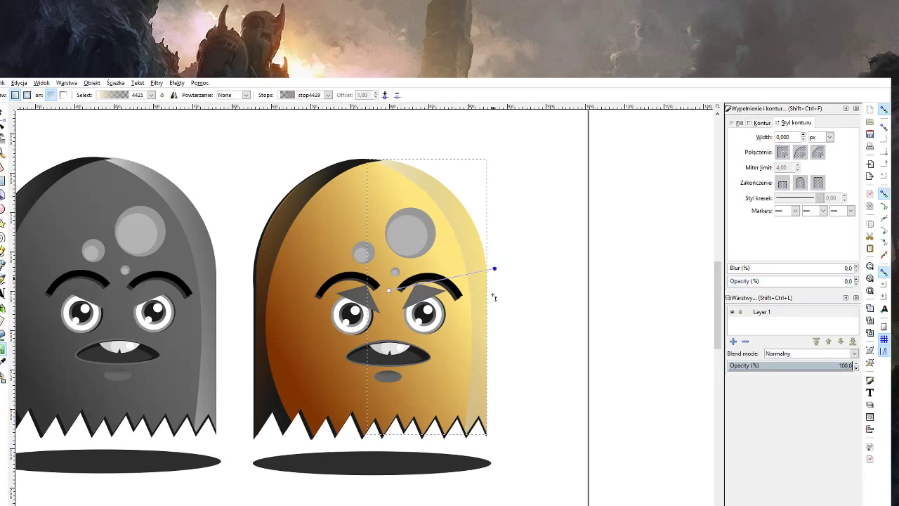
pyautogui.click(846, 281)
pyautogui.write('100')
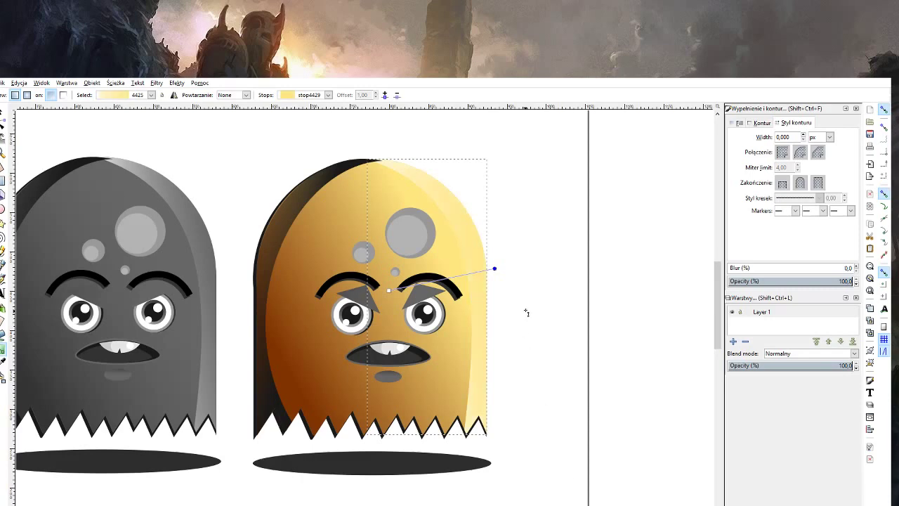
pyautogui.moveTo(495, 269); pyautogui.dragTo(531, 257)
pyautogui.click(3, 112)
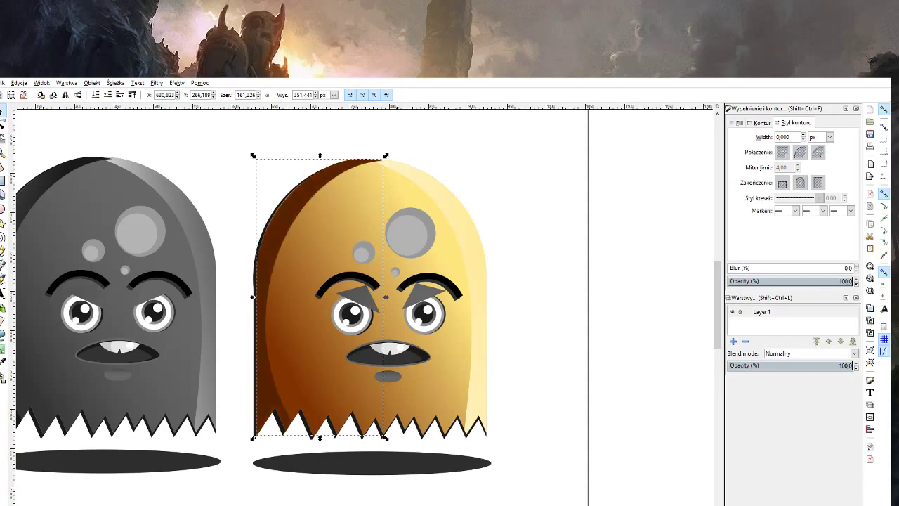
# Select the copied ghost's angular brows and sample the orange skin colour onto the left brow.
pyautogui.click(533, 320)
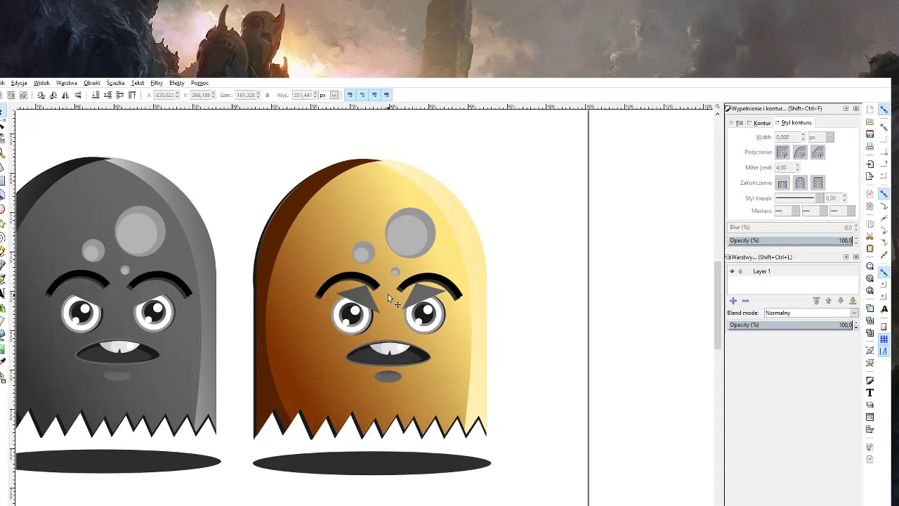
pyautogui.keyDown('shift'); pyautogui.click(431, 293); pyautogui.keyUp('shift')
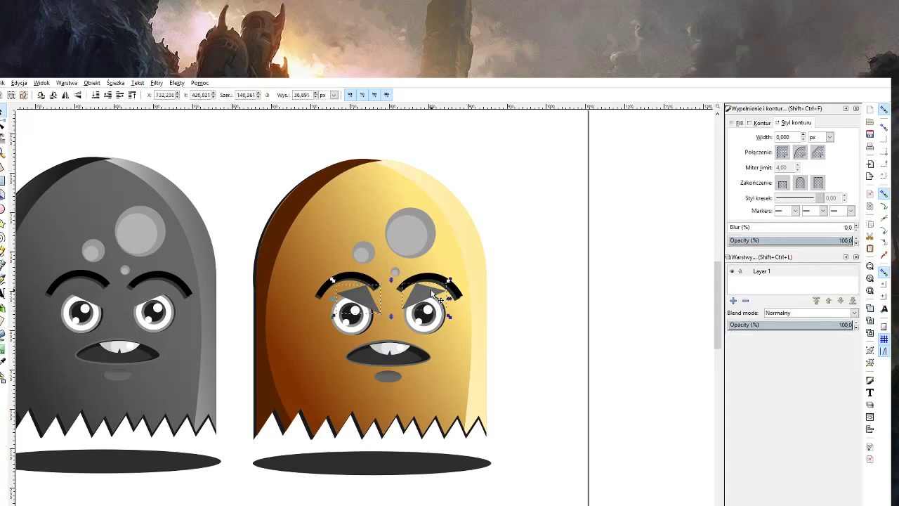
pyautogui.click(3, 360)
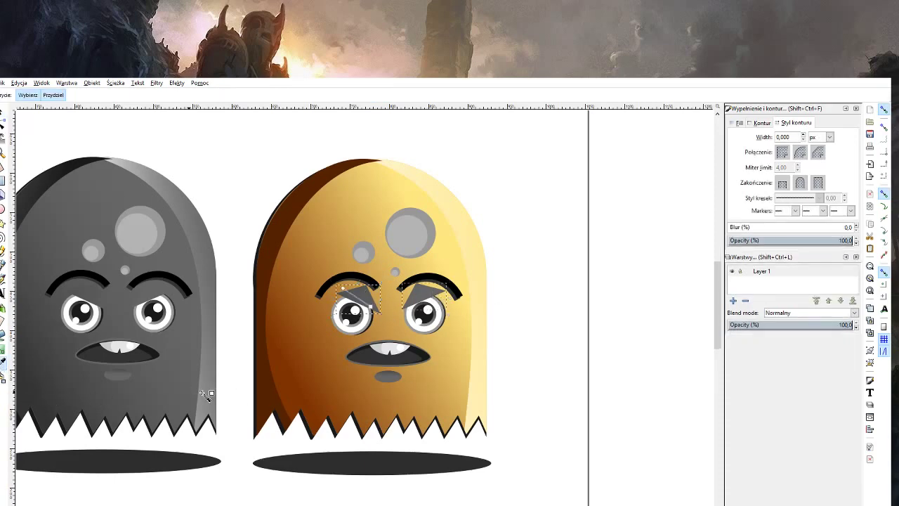
pyautogui.click(378, 309)
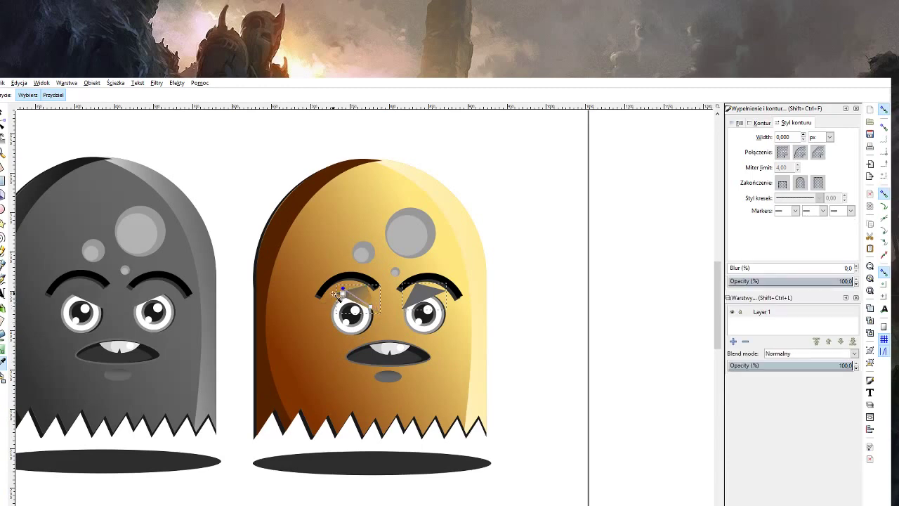
pyautogui.click(343, 294)
pyautogui.click(415, 300)
pyautogui.click(3, 115)
pyautogui.doubleClick(378, 295)
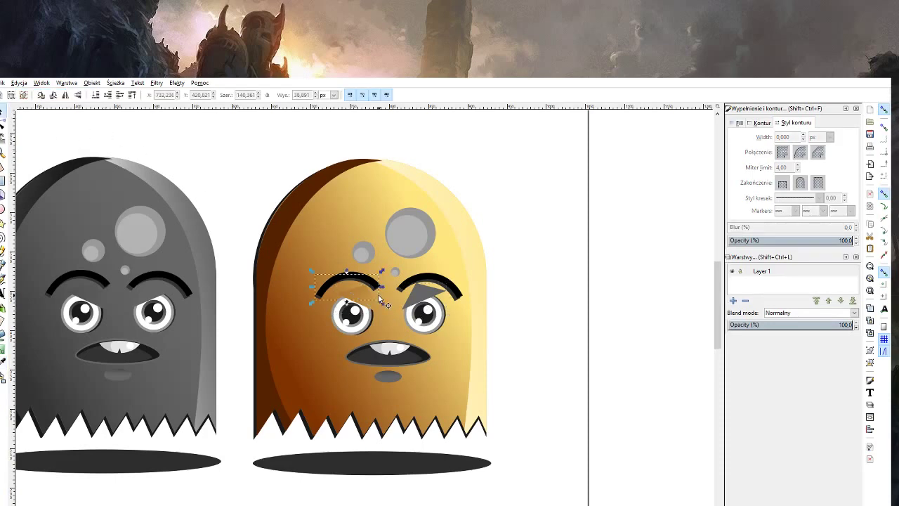
# Zoom in on the left brow, adjust its corner and fill it with the skin colour.
pyautogui.press('z')
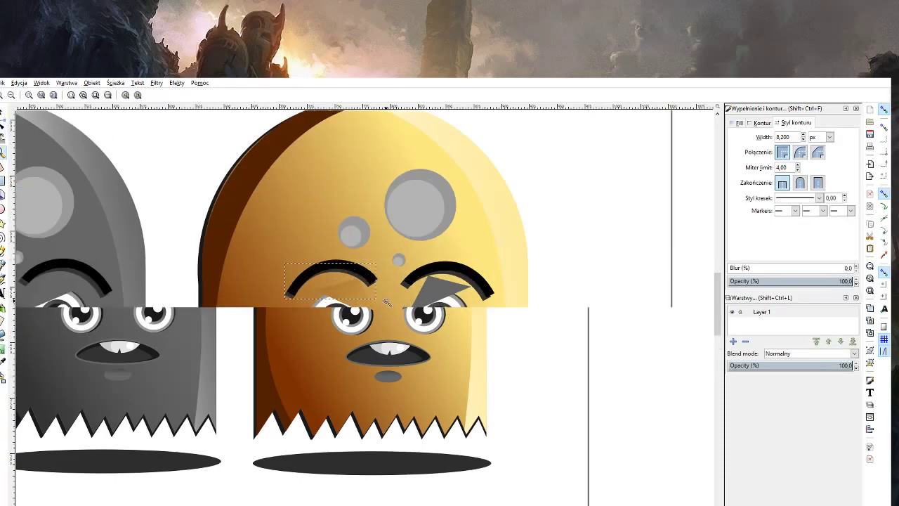
pyautogui.click(380, 298)
pyautogui.press('n')
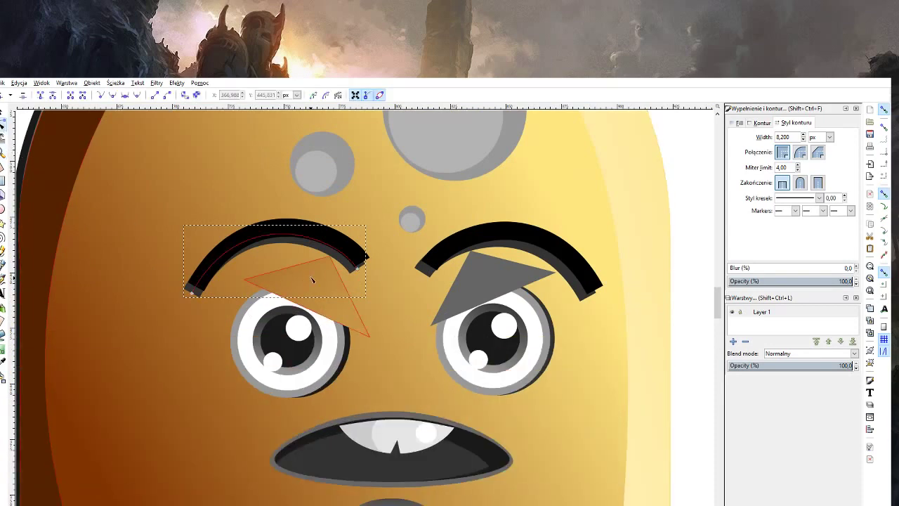
pyautogui.press('s')
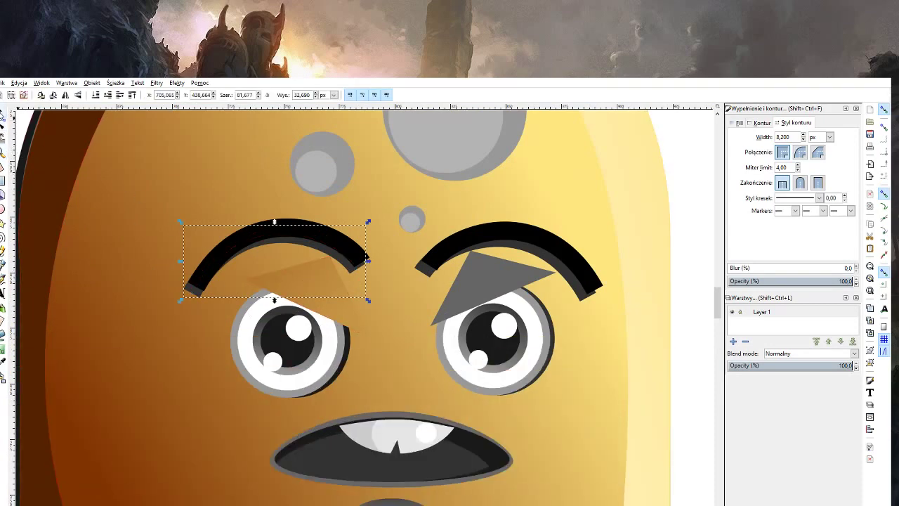
pyautogui.click(316, 276)
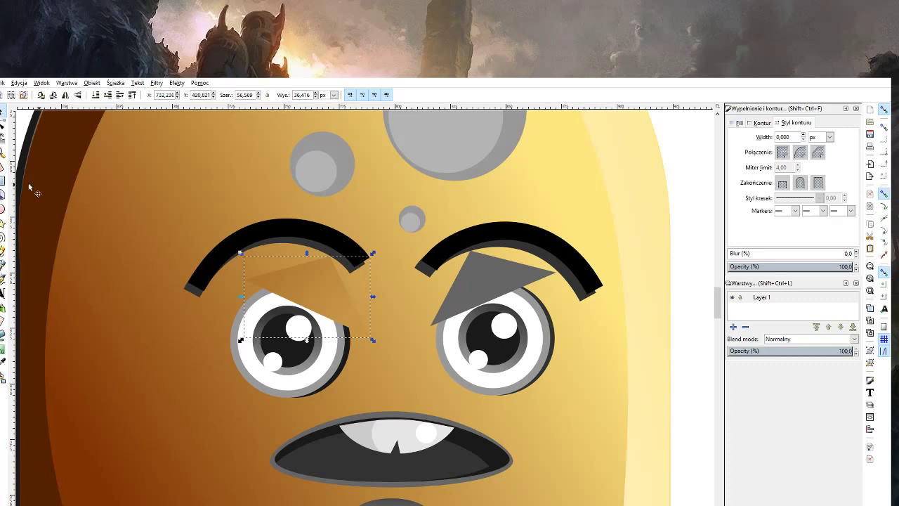
pyautogui.click(4, 126)
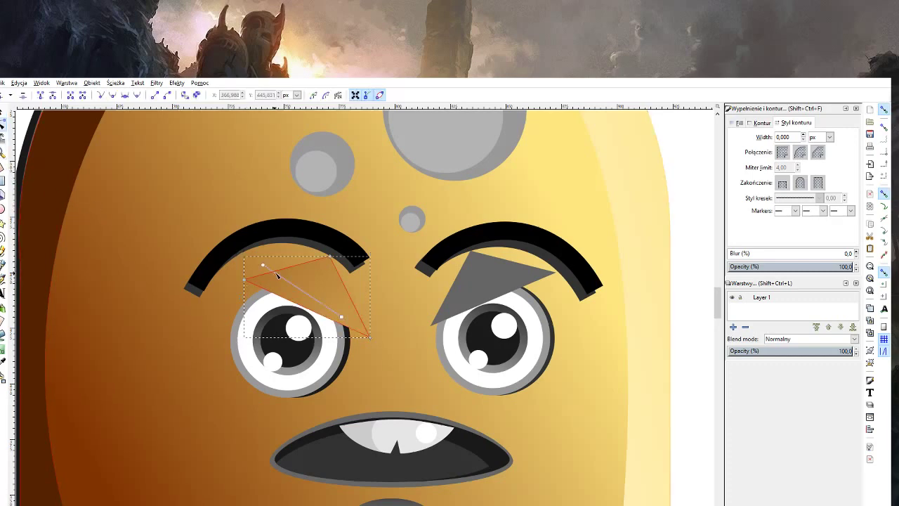
pyautogui.moveTo(263, 266); pyautogui.dragTo(259, 261)
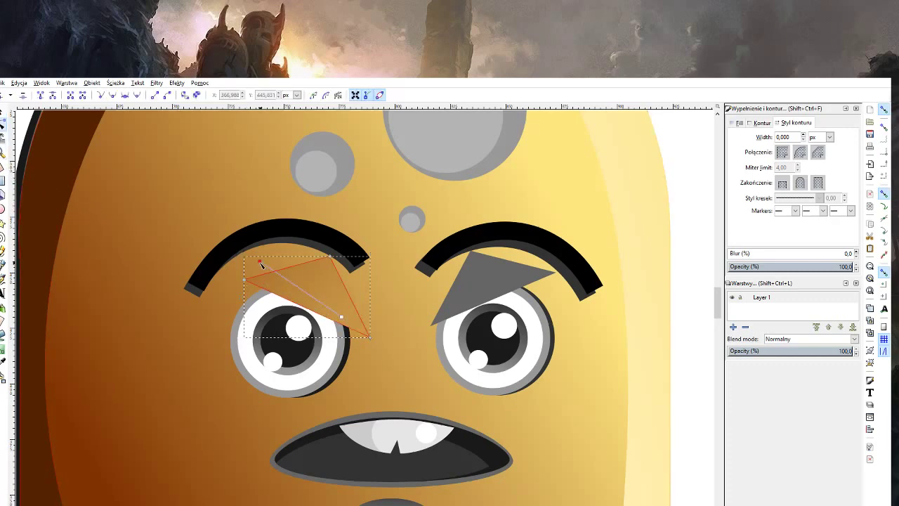
pyautogui.click(7, 362)
pyautogui.click(271, 261)
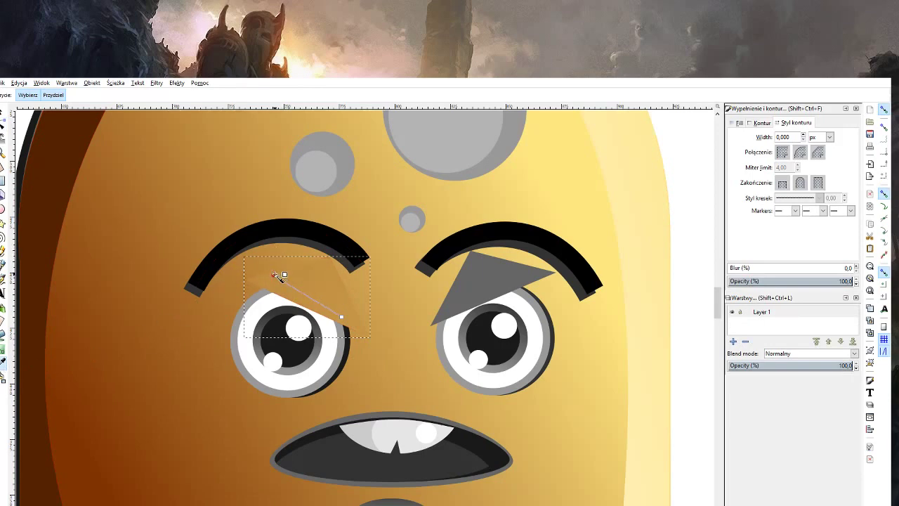
pyautogui.click(341, 317)
pyautogui.click(4, 112)
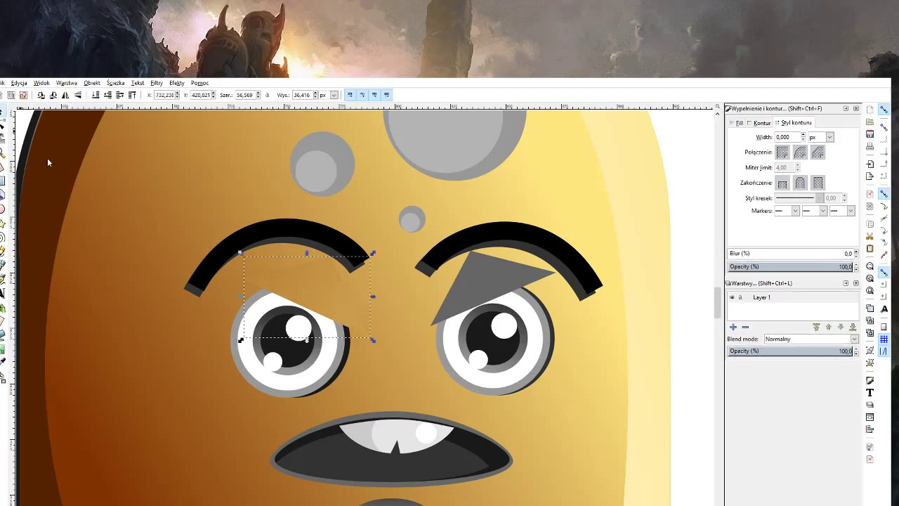
# Curve the left brow triangle's top, left and right edges into a rounded eyelid.
pyautogui.click(472, 279)
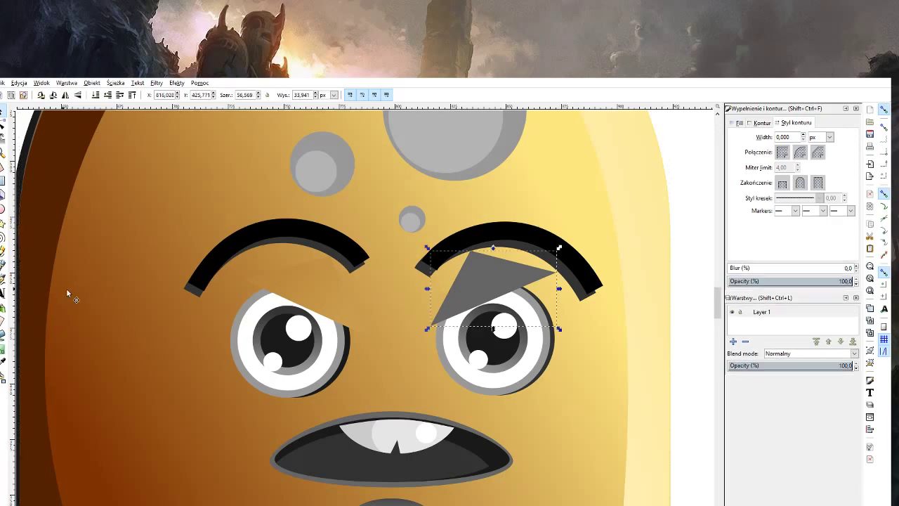
pyautogui.click(4, 124)
pyautogui.click(292, 267)
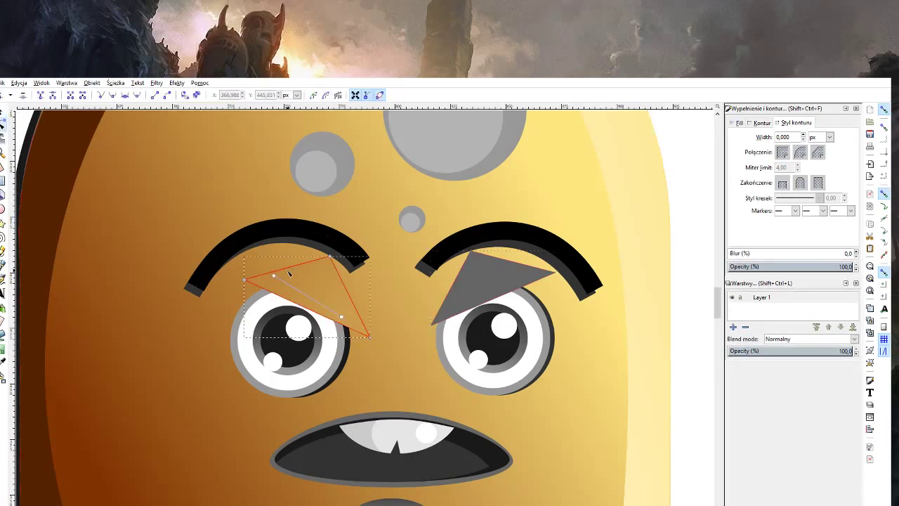
pyautogui.moveTo(290, 264); pyautogui.dragTo(274, 257)
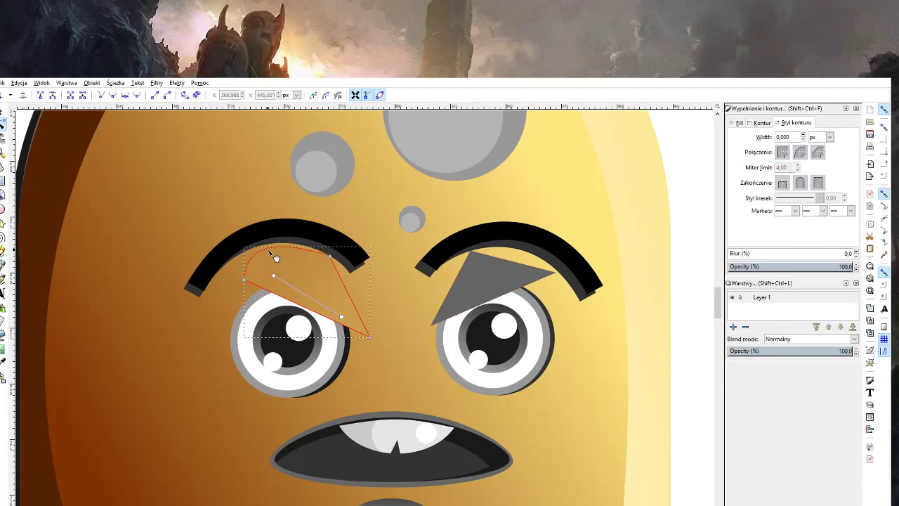
pyautogui.moveTo(246, 282)
pyautogui.mouseDown()
pyautogui.moveTo(217, 280)
pyautogui.moveTo(224, 289)
pyautogui.mouseUp()
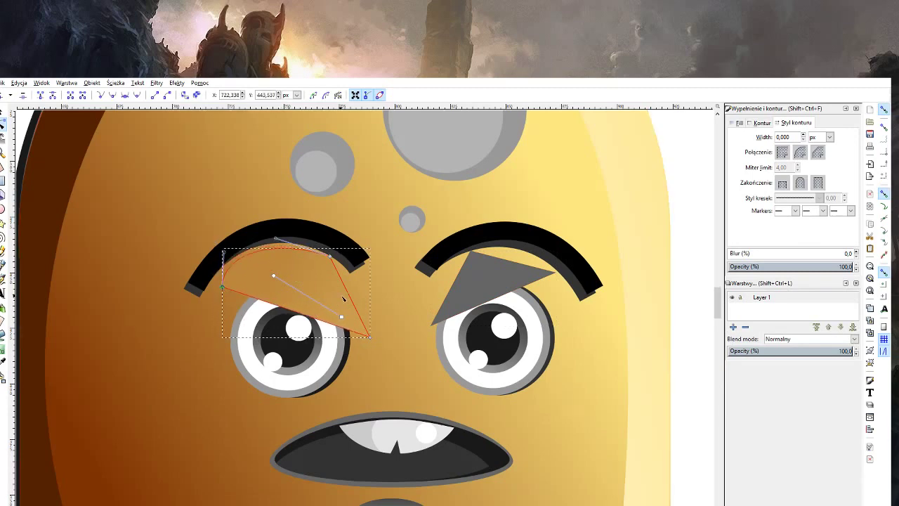
pyautogui.moveTo(344, 298); pyautogui.dragTo(359, 302)
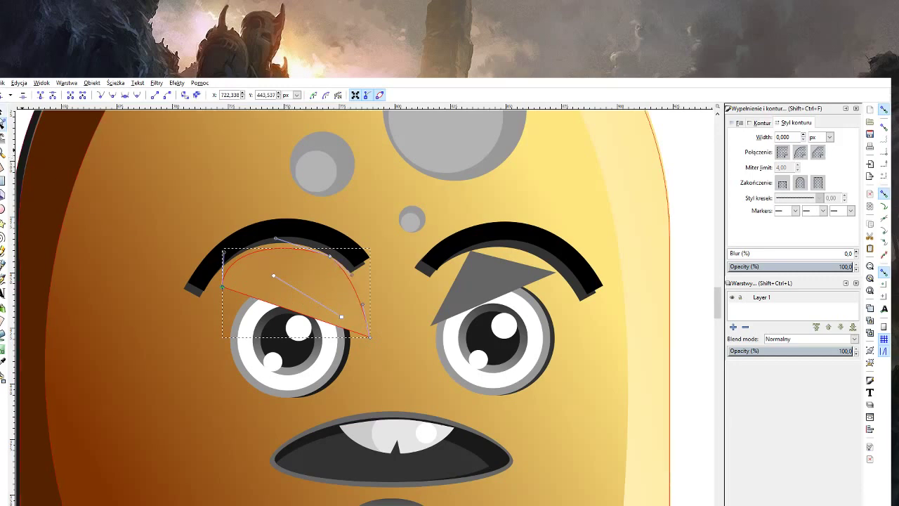
pyautogui.click(3, 114)
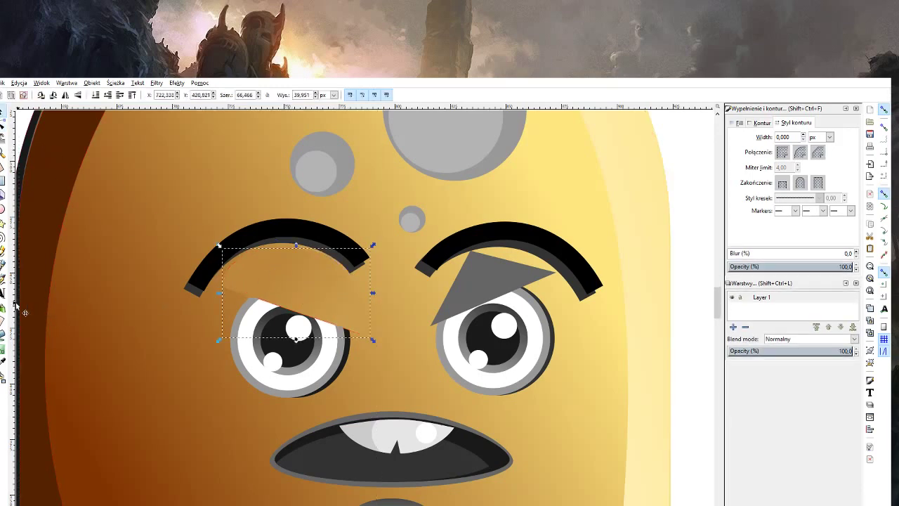
# Move the eyelid gradient's start to its left end and sample face colours for both stops.
pyautogui.click(3, 348)
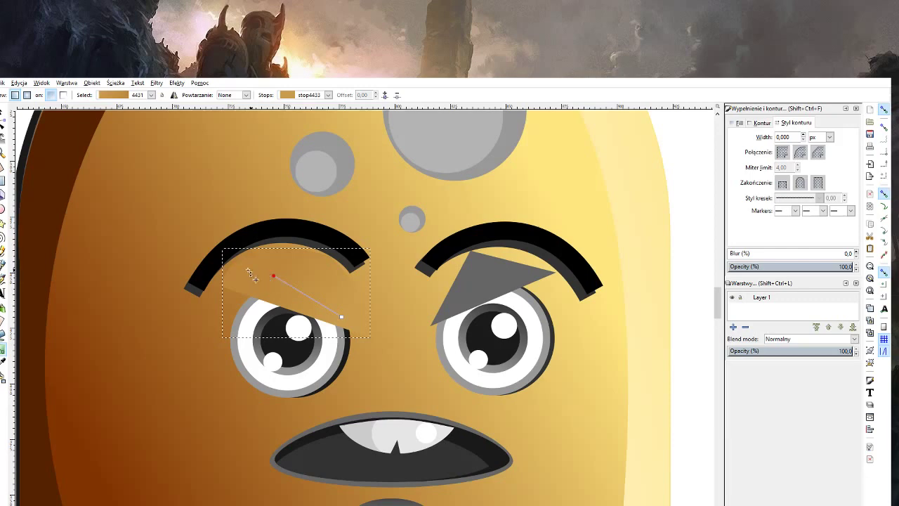
pyautogui.moveTo(247, 270); pyautogui.dragTo(241, 270)
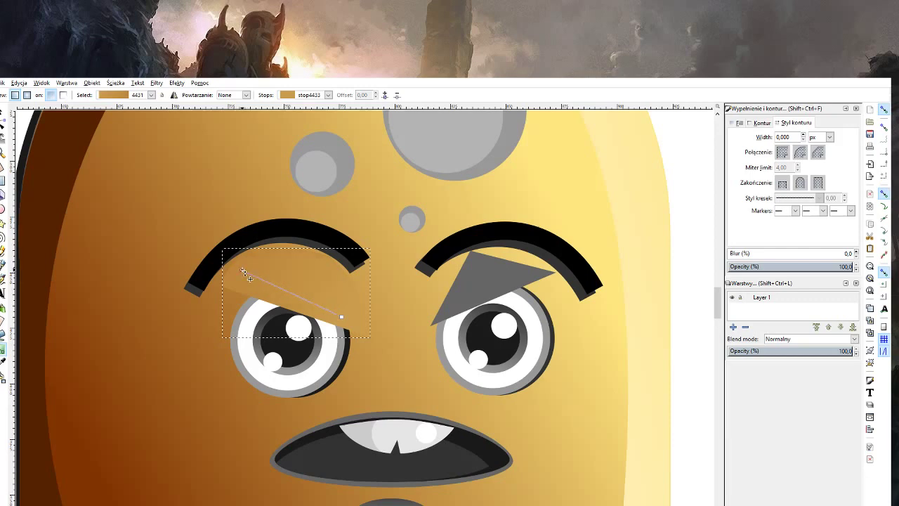
pyautogui.click(3, 361)
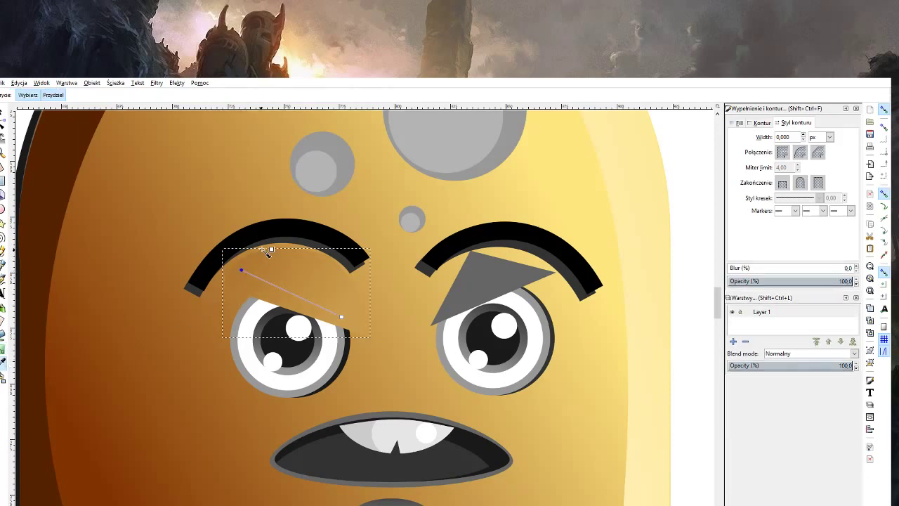
pyautogui.click(264, 247)
pyautogui.click(235, 284)
pyautogui.click(3, 111)
# Delete the grey triangle brow over the right eye.
pyautogui.scroll(-2, 96, 176)
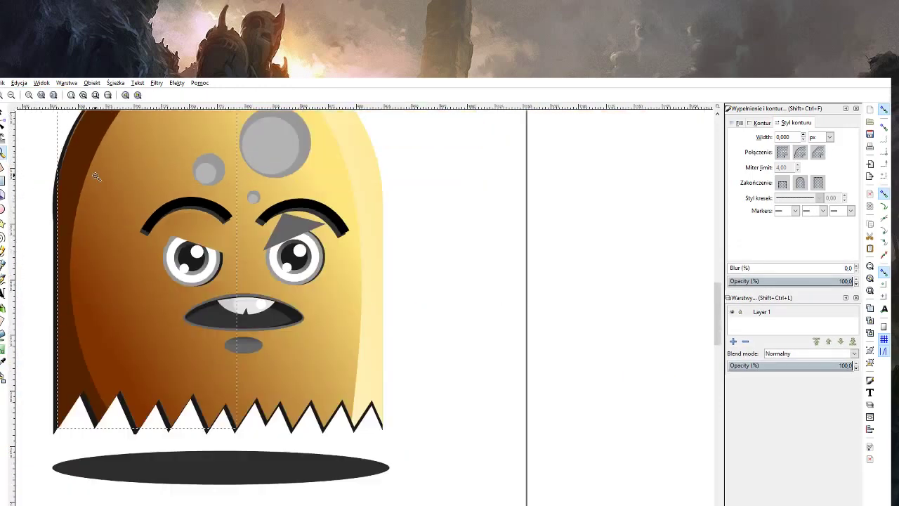
pyautogui.scroll(-1, 98, 177)
pyautogui.scroll(-2, 120, 177)
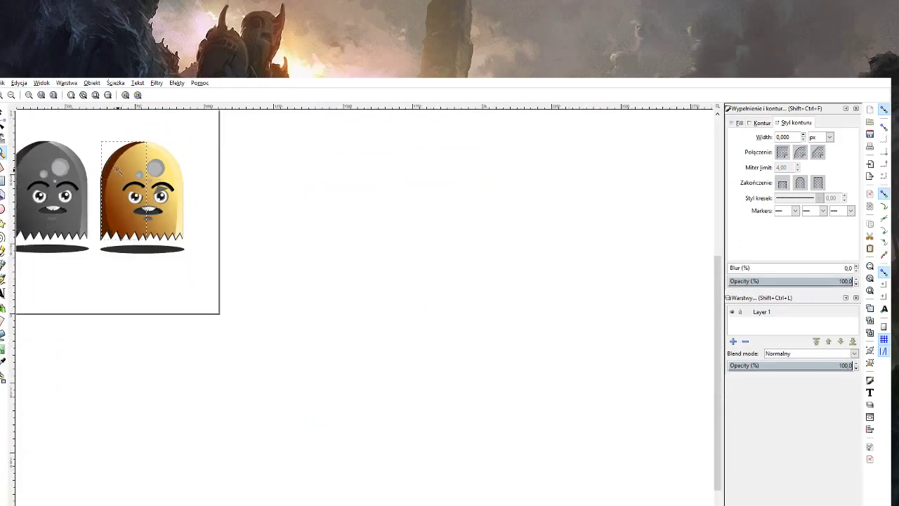
pyautogui.scroll(2, 123, 177)
pyautogui.scroll(2, 140, 174)
pyautogui.scroll(1, 155, 173)
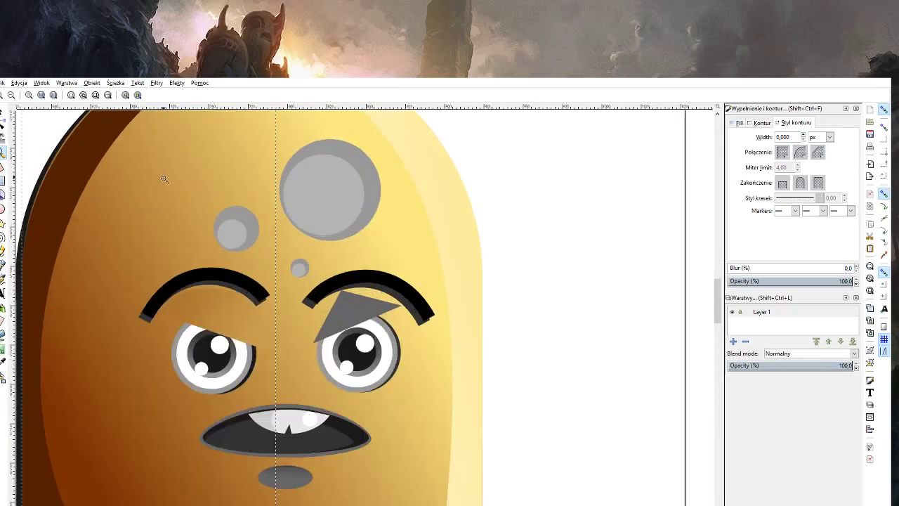
pyautogui.click(4, 112)
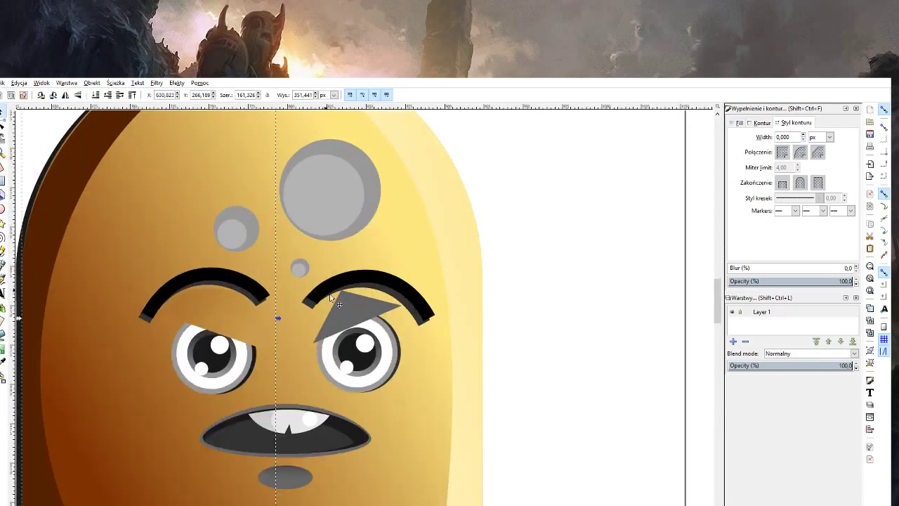
pyautogui.click(355, 324)
pyautogui.press('Delete')
# Try a mirrored duplicate of the left eyelid on the right eye, then delete it.
pyautogui.click(237, 328)
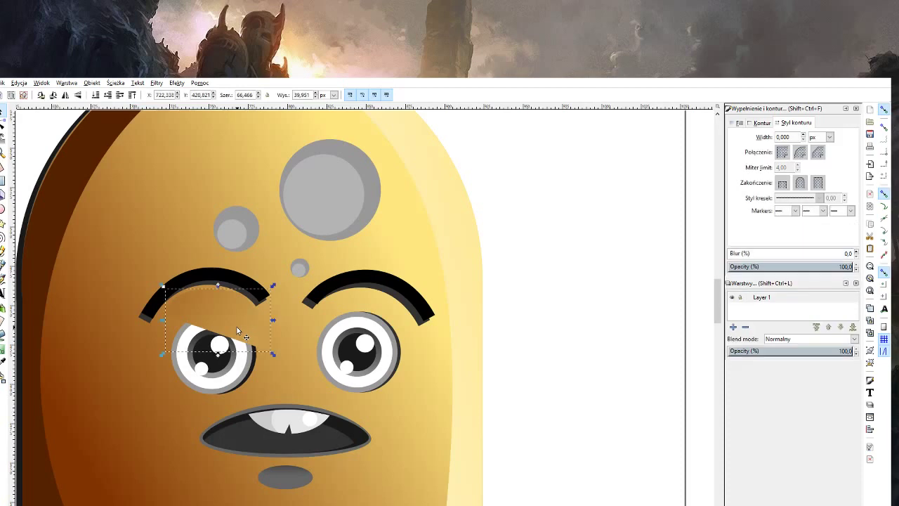
pyautogui.hotkey('ctrl', 'shift', 'v')
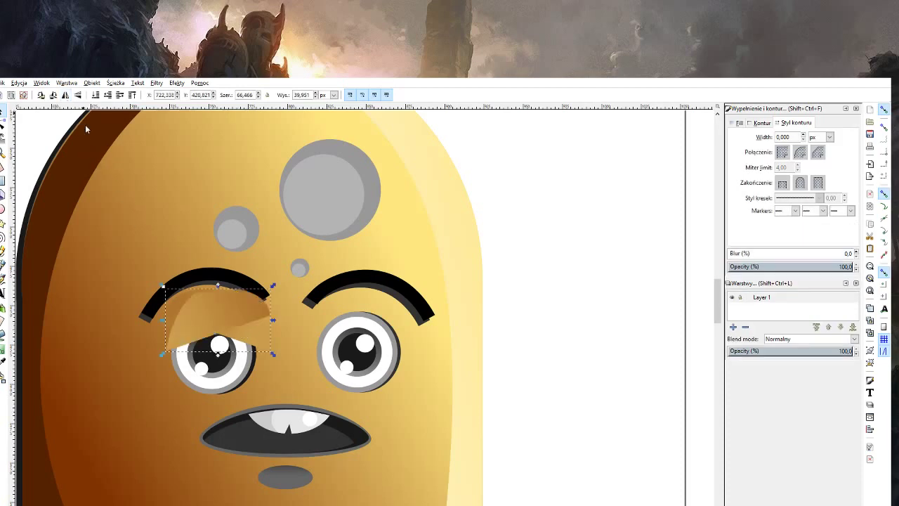
pyautogui.hotkey('ctrl', 'd')
pyautogui.moveTo(225, 306); pyautogui.dragTo(367, 307)
pyautogui.press('h')
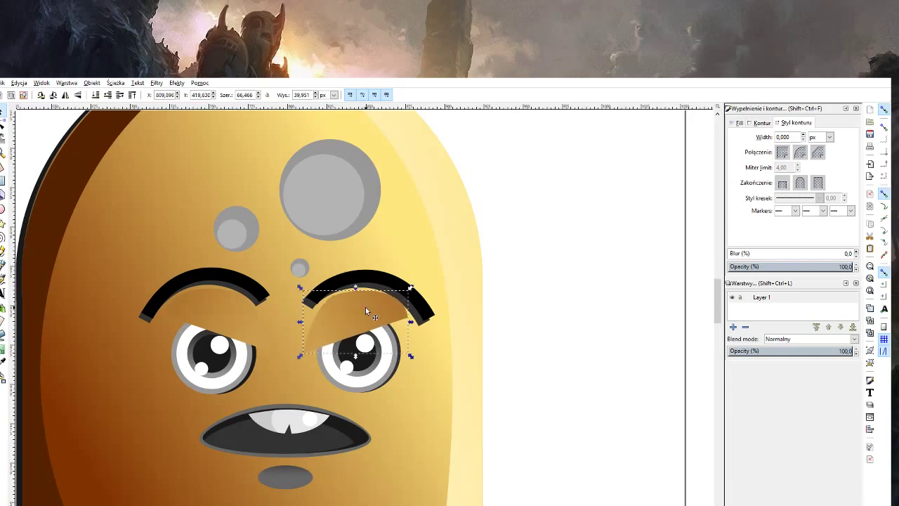
pyautogui.press('Delete')
# Place a copy of the left eyelid over the right eye and raise it above the eye.
pyautogui.click(238, 317)
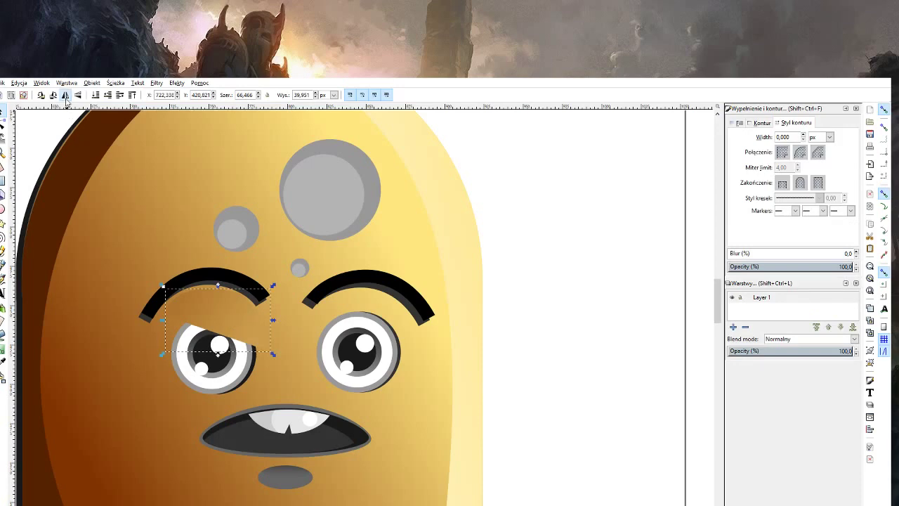
pyautogui.moveTo(238, 317)
pyautogui.mouseDown()
pyautogui.moveTo(227, 320)
pyautogui.moveTo(367, 311)
pyautogui.mouseUp()
pyautogui.hotkey('ctrl', 'd')
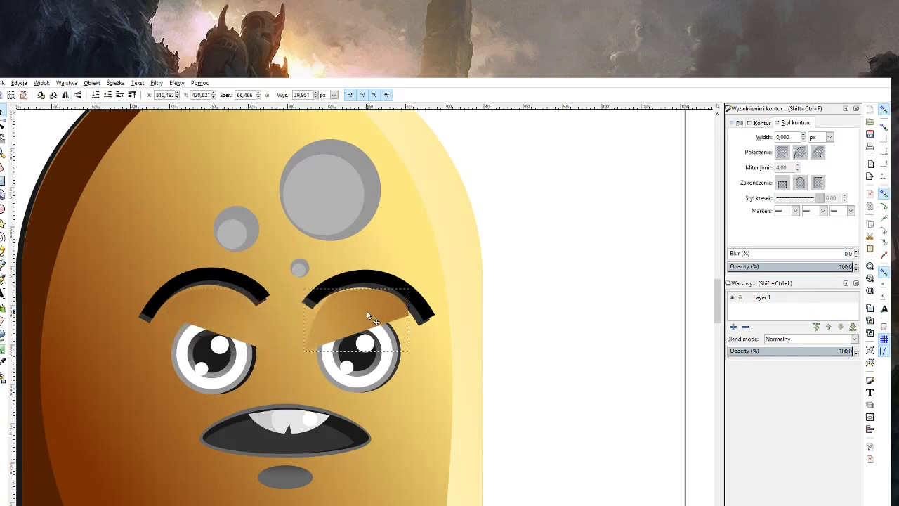
pyautogui.click(96, 95)
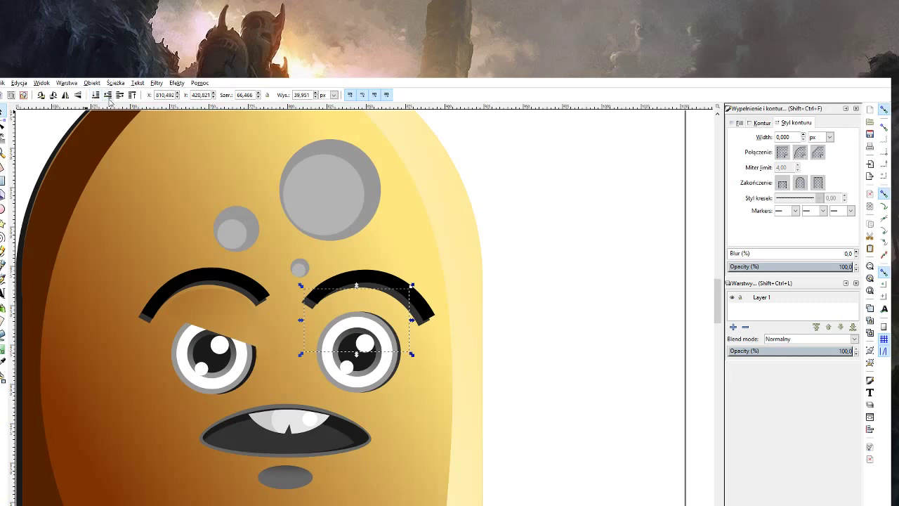
pyautogui.click(118, 99)
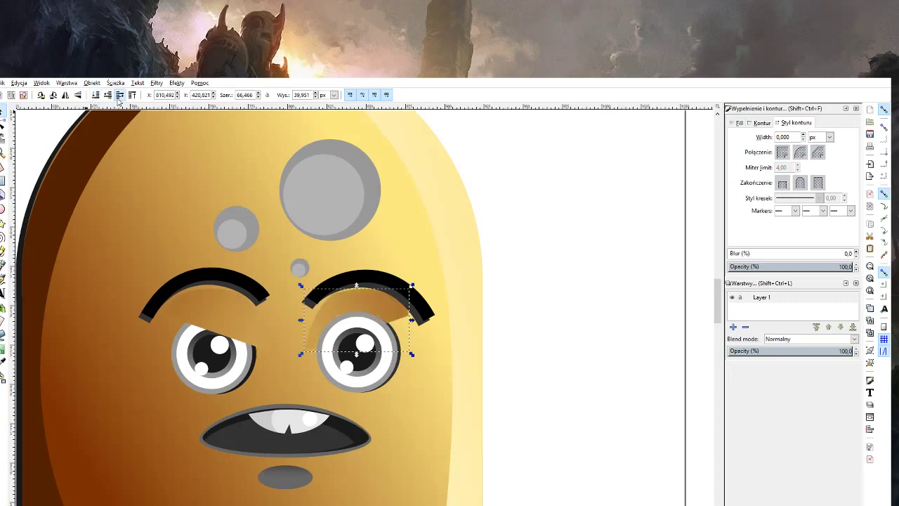
pyautogui.click(118, 99)
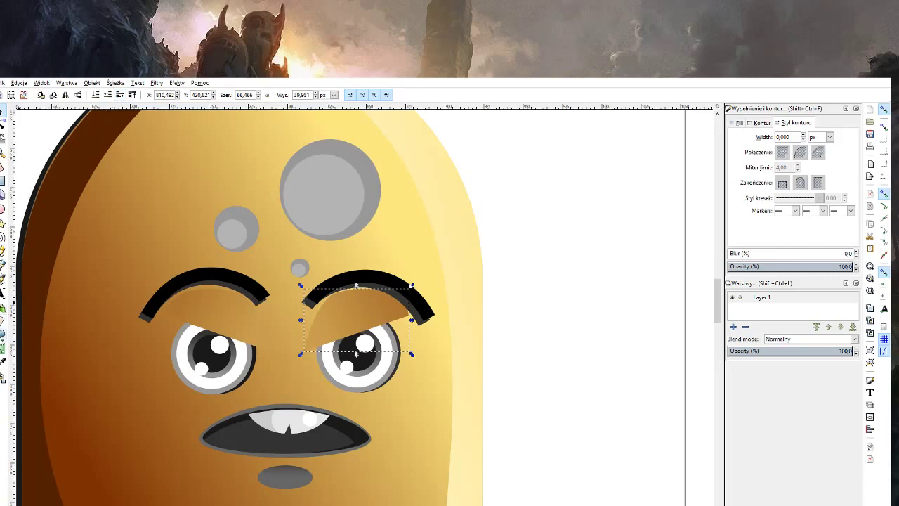
# Recolour the eyelid copy's gradient stops with the face colour.
pyautogui.click(3, 349)
pyautogui.click(324, 337)
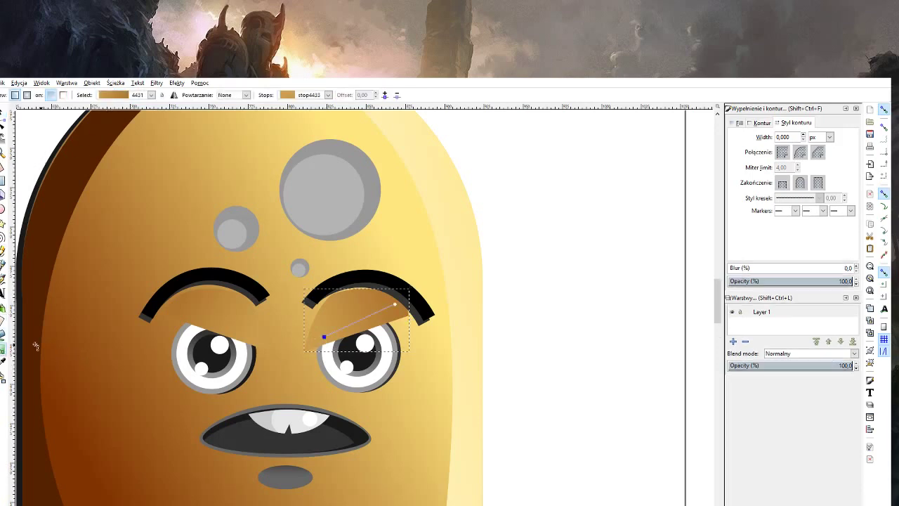
pyautogui.click(3, 361)
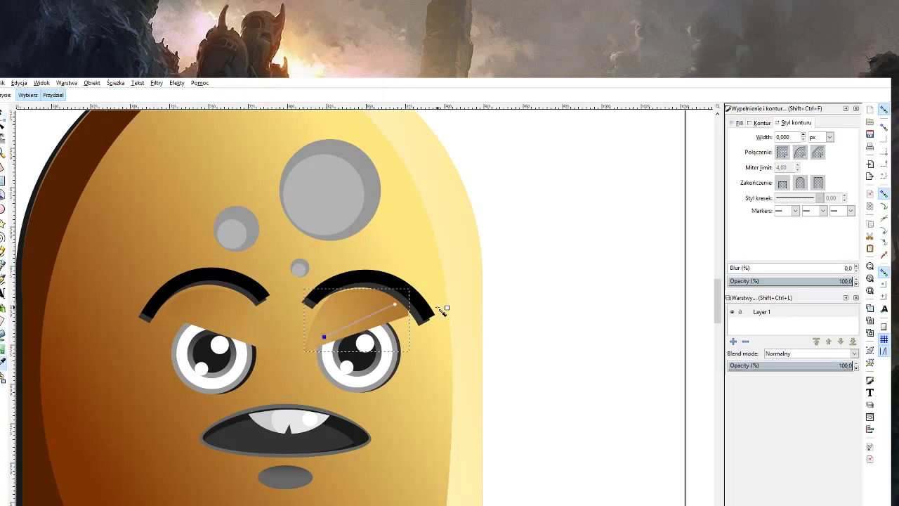
pyautogui.click(398, 305)
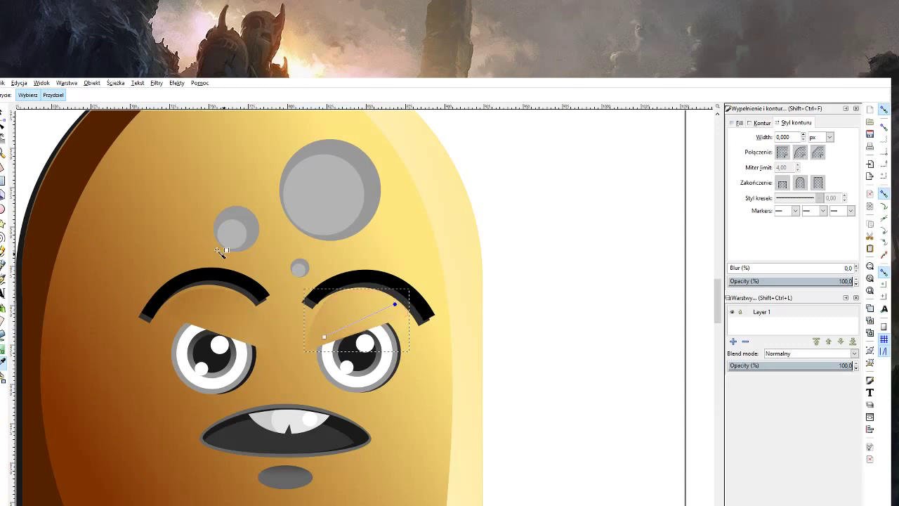
pyautogui.click(324, 337)
# Zoom in on the eyes and select the outer ring inside the left eye.
pyautogui.click(3, 150)
pyautogui.click(218, 367)
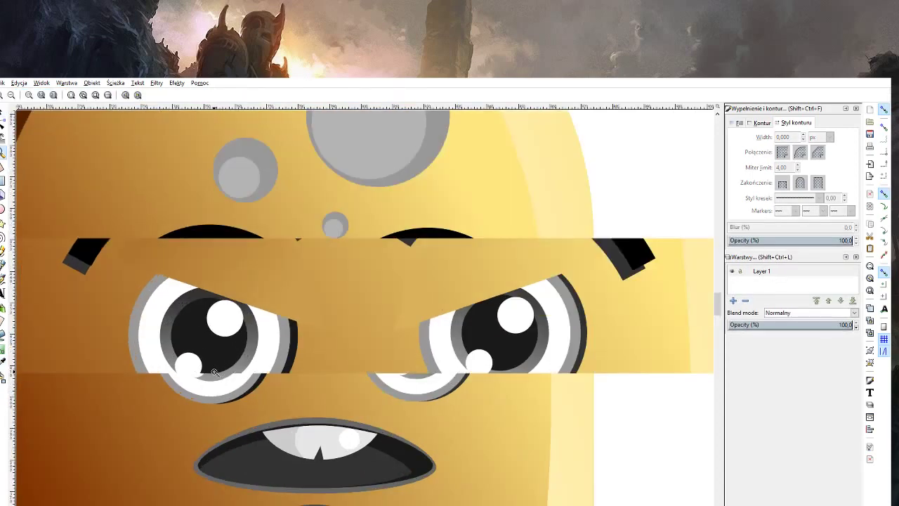
pyautogui.click(4, 118)
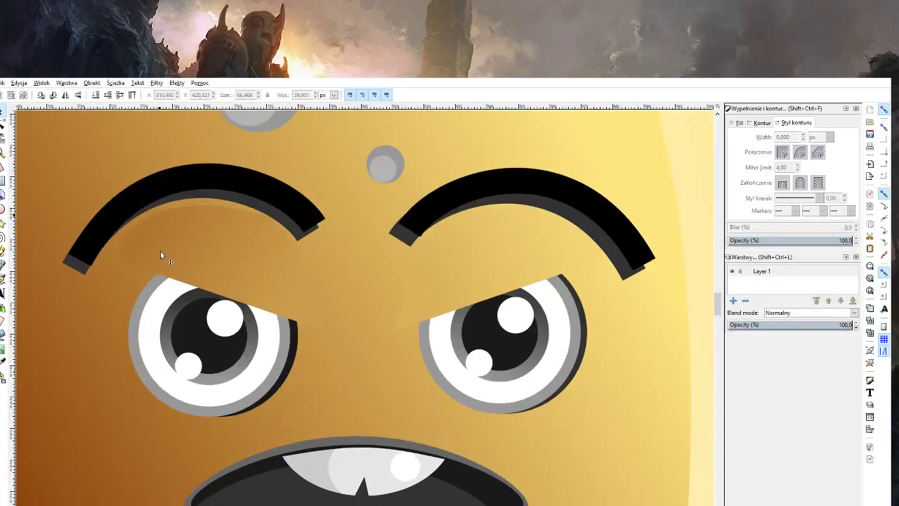
pyautogui.click(299, 349)
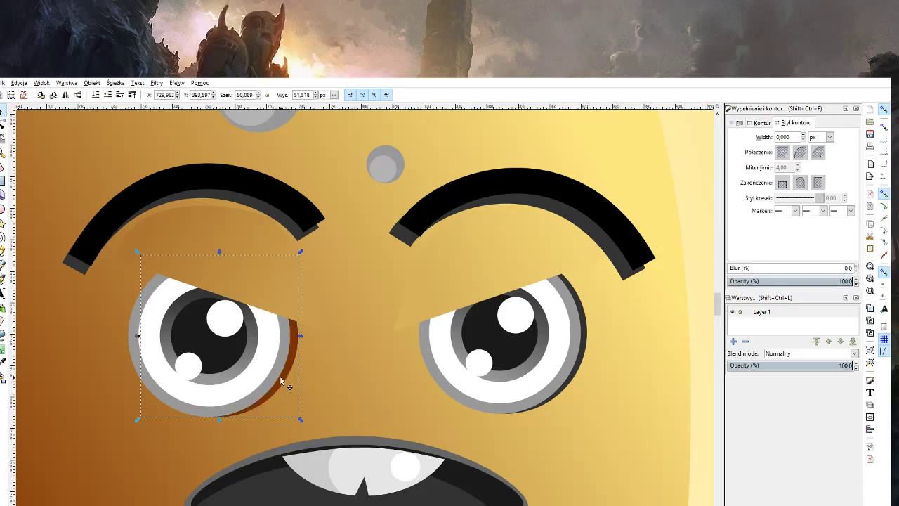
pyautogui.keyDown('ctrl'); pyautogui.click(278, 378); pyautogui.keyUp('ctrl')
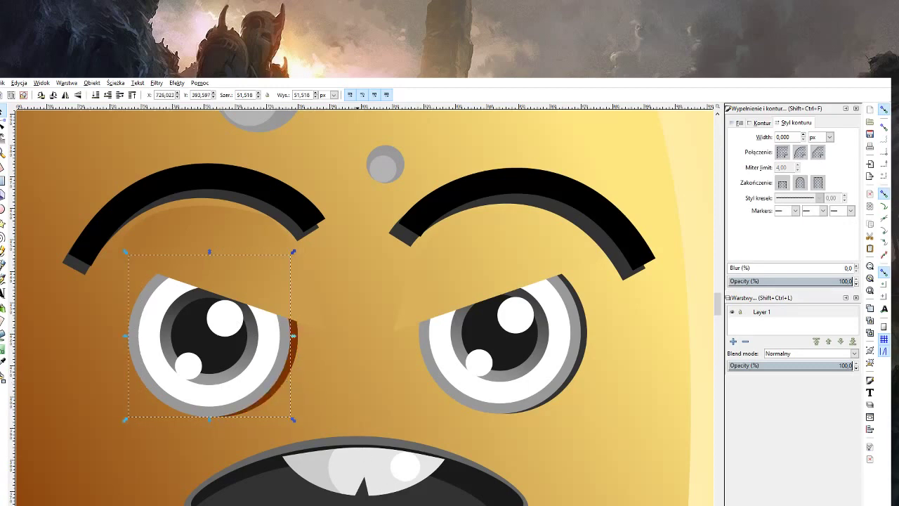
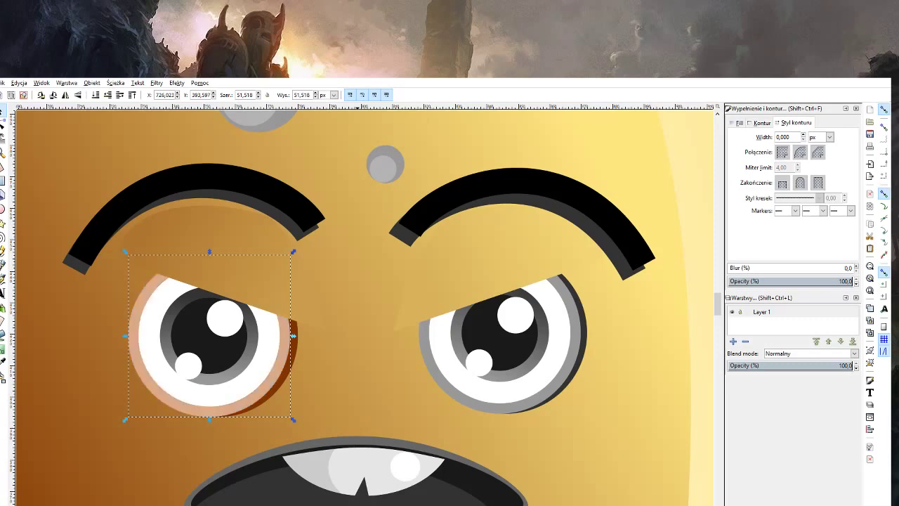
# Replace the grey gradient stops of both eye irises with the green gradient preset.
pyautogui.click(261, 358)
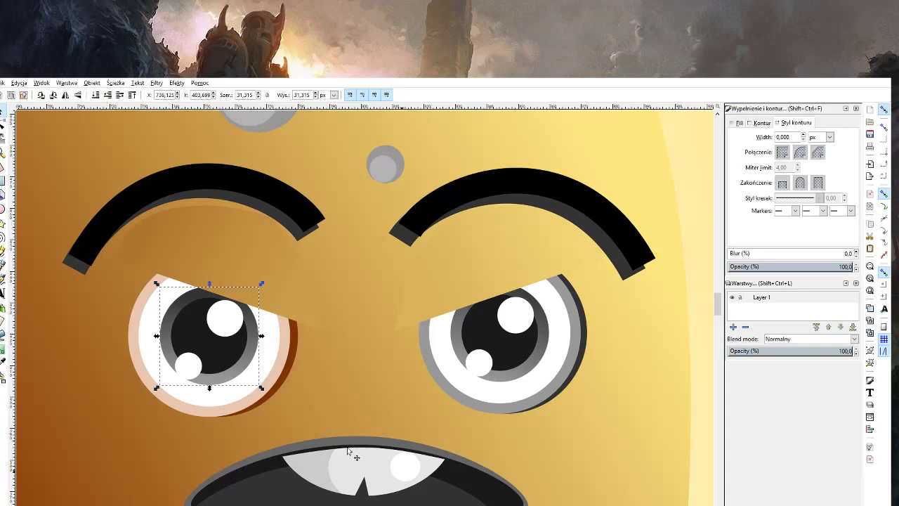
pyautogui.click(3, 351)
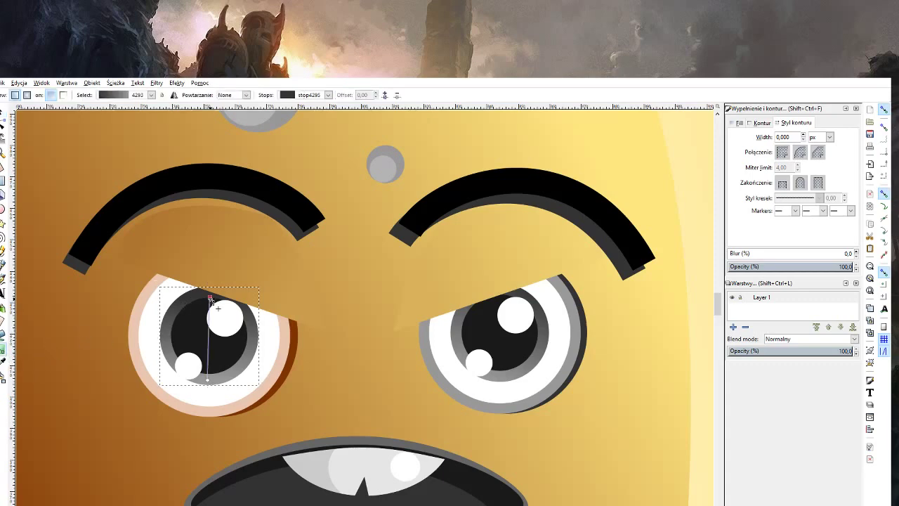
pyautogui.click(209, 298)
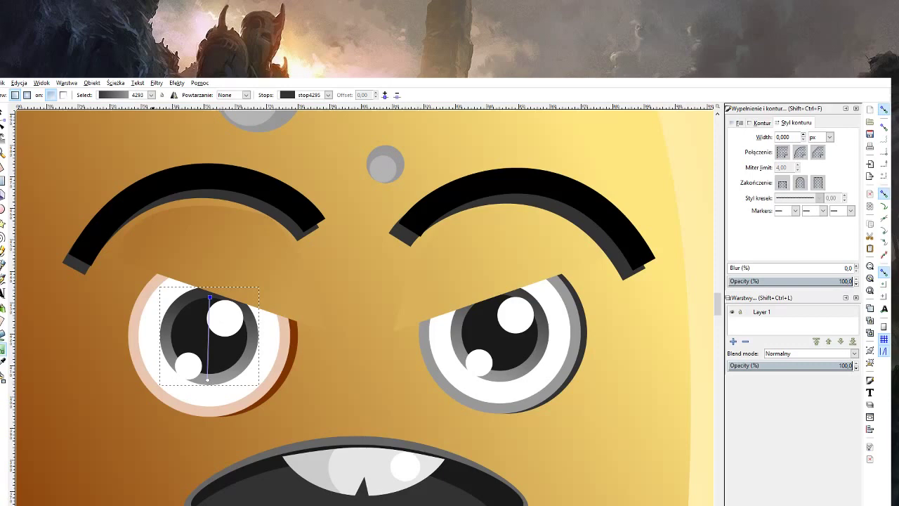
pyautogui.click(208, 381)
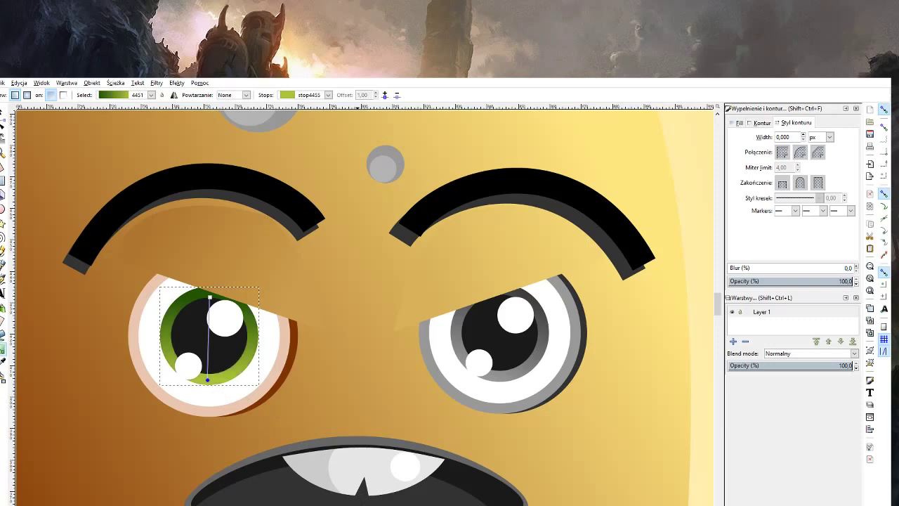
pyautogui.click(459, 332)
pyautogui.click(141, 114)
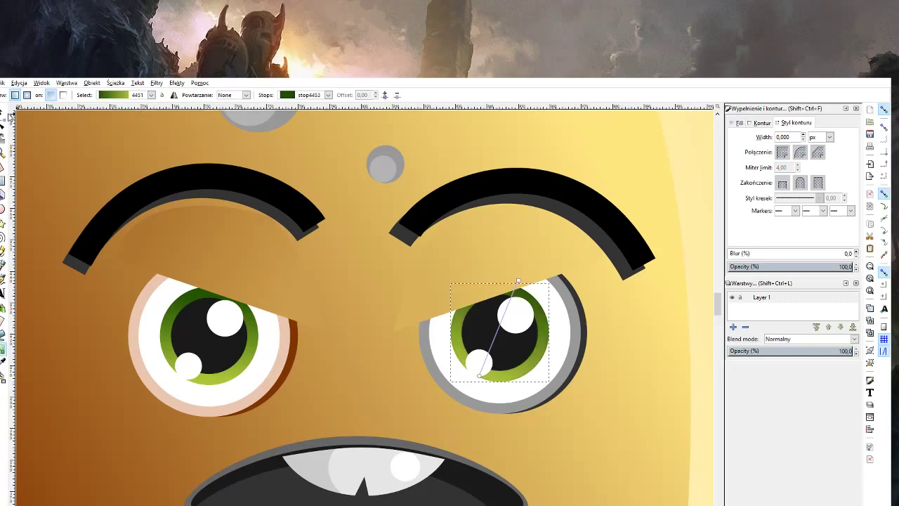
pyautogui.click(4, 150)
pyautogui.keyDown('shift'); pyautogui.click(236, 280); pyautogui.keyUp('shift')
# Give the right eye's outer rim the left eye's peach colour.
pyautogui.keyDown('shift'); pyautogui.click(235, 281); pyautogui.keyUp('shift')
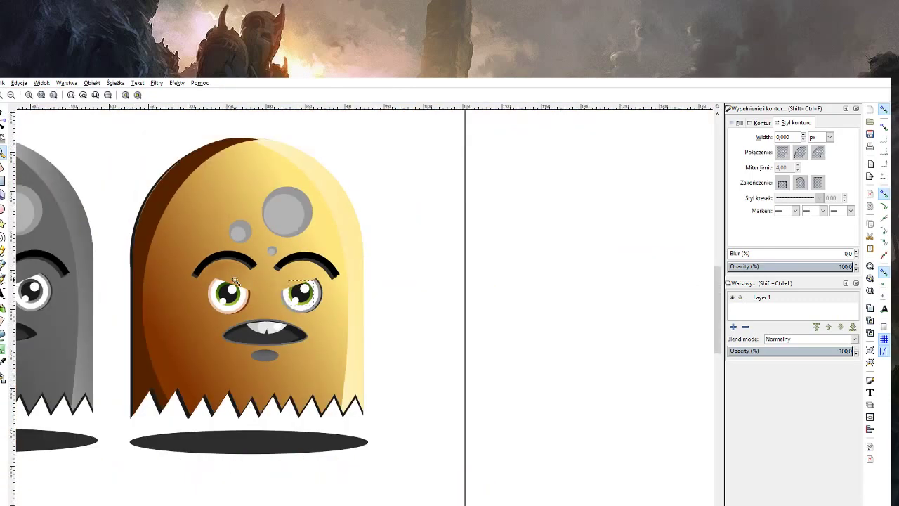
pyautogui.click(245, 271)
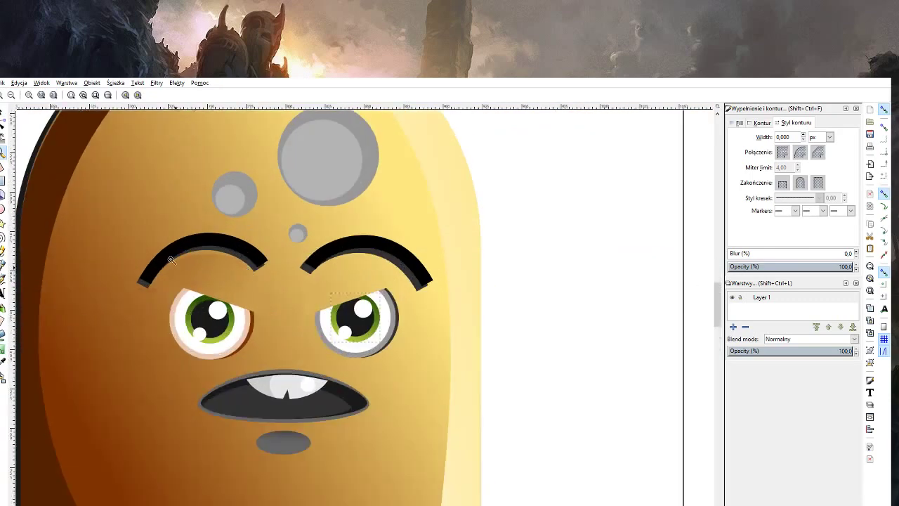
pyautogui.click(4, 112)
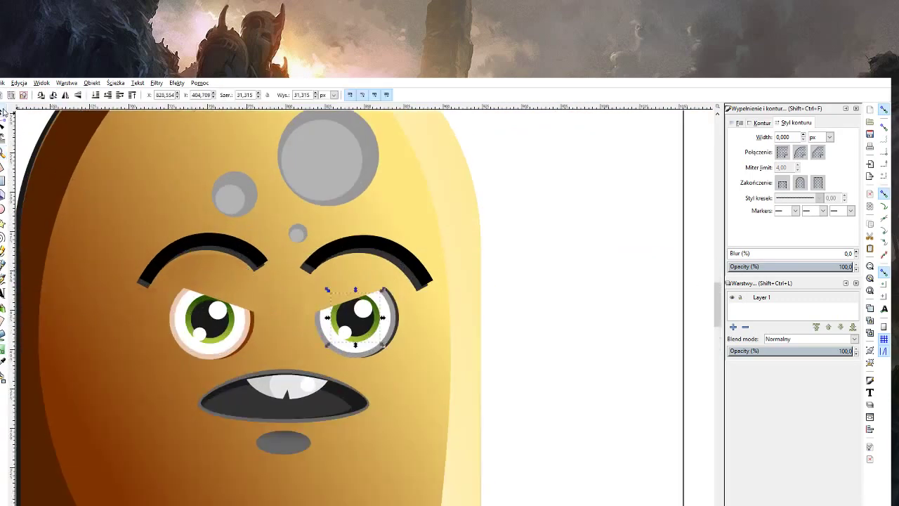
pyautogui.click(397, 322)
pyautogui.click(3, 361)
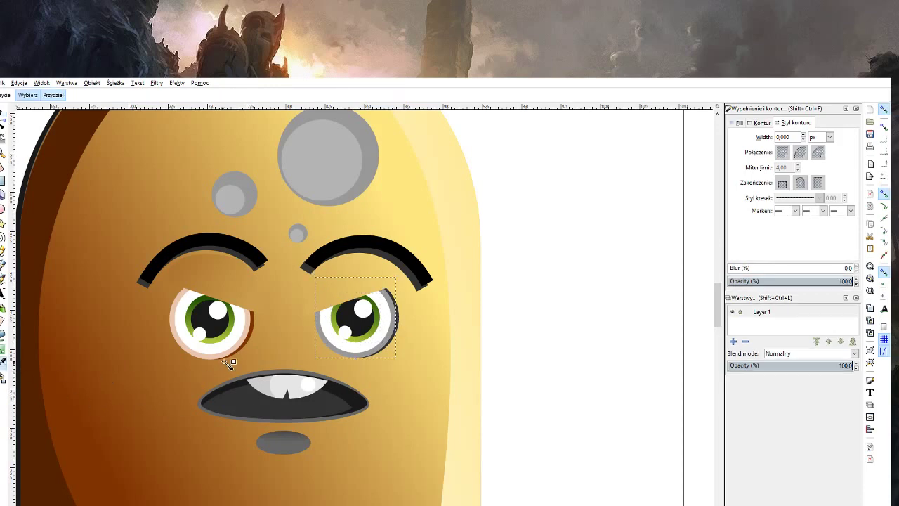
pyautogui.click(185, 348)
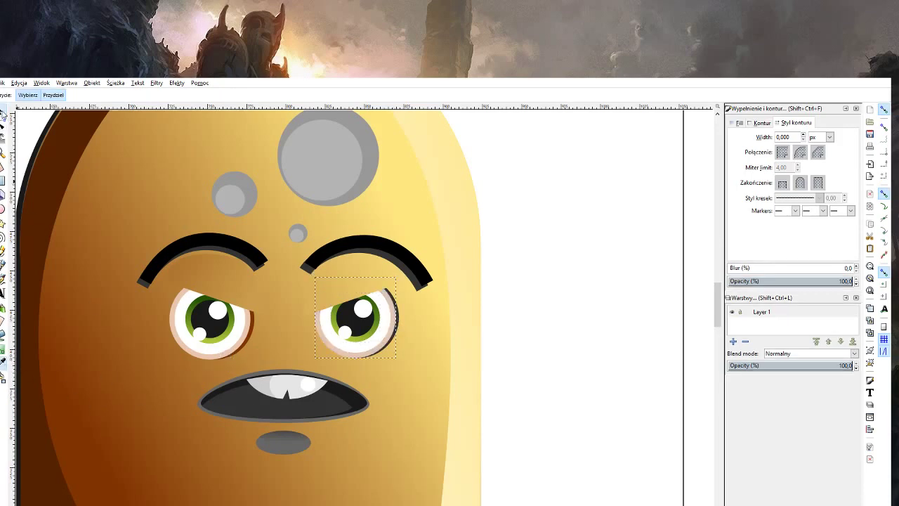
# Copy the left eye's brown edge-shadow colour onto the right eye's shadow.
pyautogui.click(4, 113)
pyautogui.click(211, 278)
pyautogui.click(401, 320)
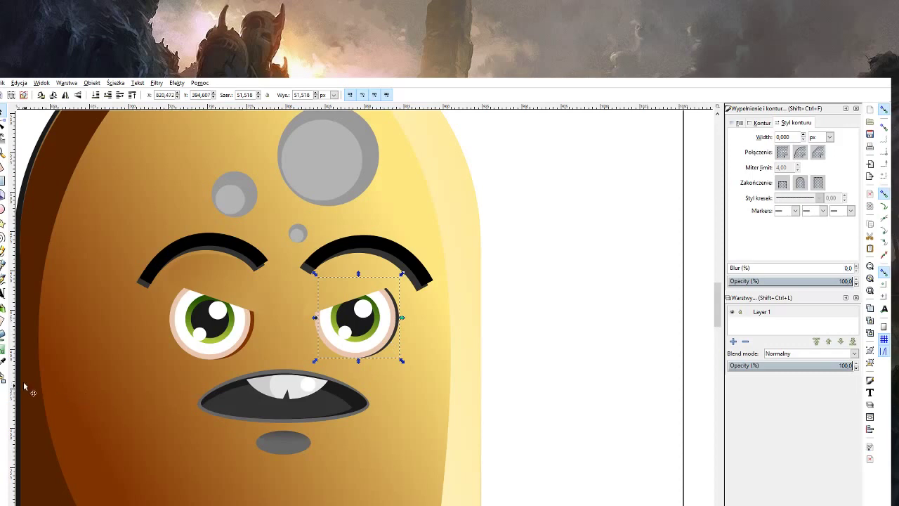
pyautogui.click(4, 361)
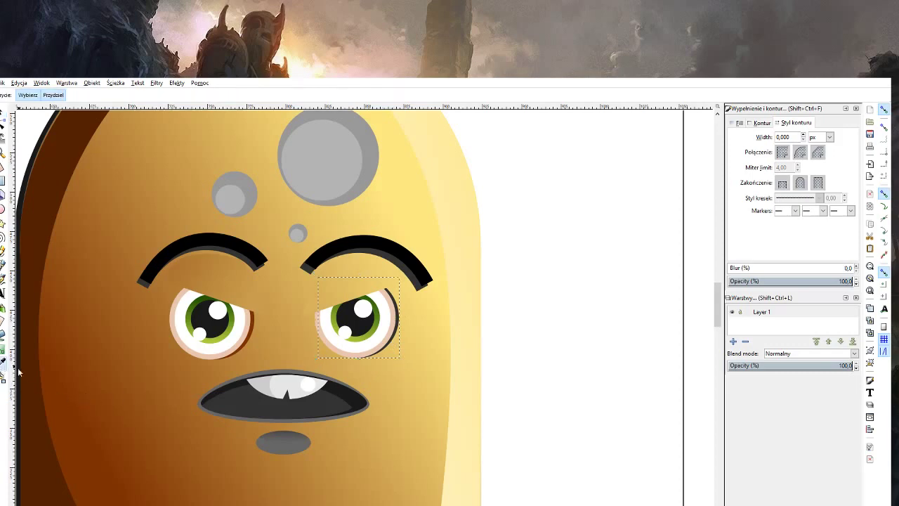
pyautogui.click(253, 322)
pyautogui.click(4, 112)
pyautogui.click(143, 242)
# Zoom in on the left eyebrow and revert stray edits, leaving its shadow dark olive.
pyautogui.click(234, 255)
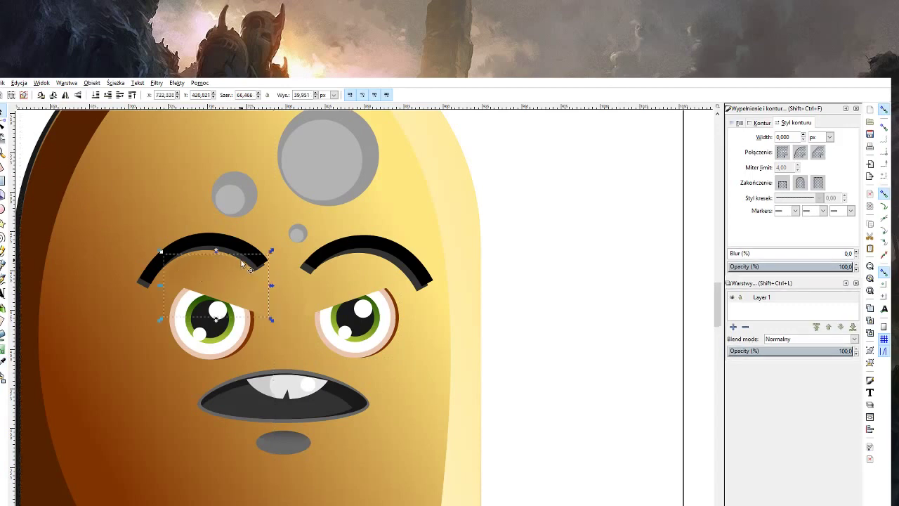
pyautogui.press('z')
pyautogui.click(233, 256)
pyautogui.click(234, 255)
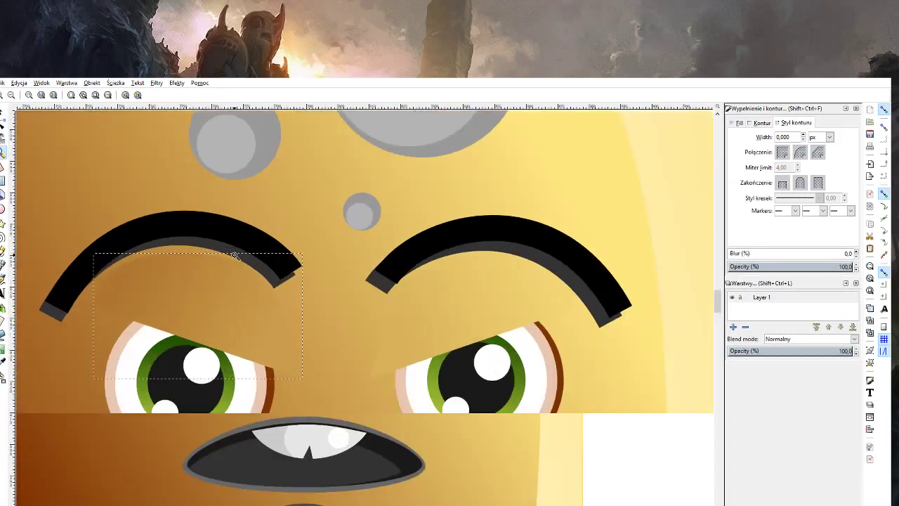
pyautogui.click(234, 256)
pyautogui.press('s')
pyautogui.click(192, 247)
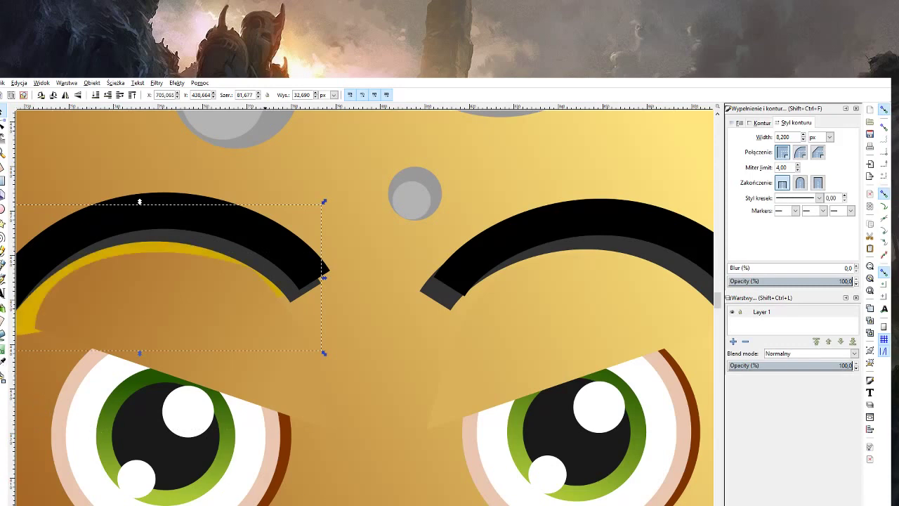
pyautogui.hotkey('ctrl', 'z')
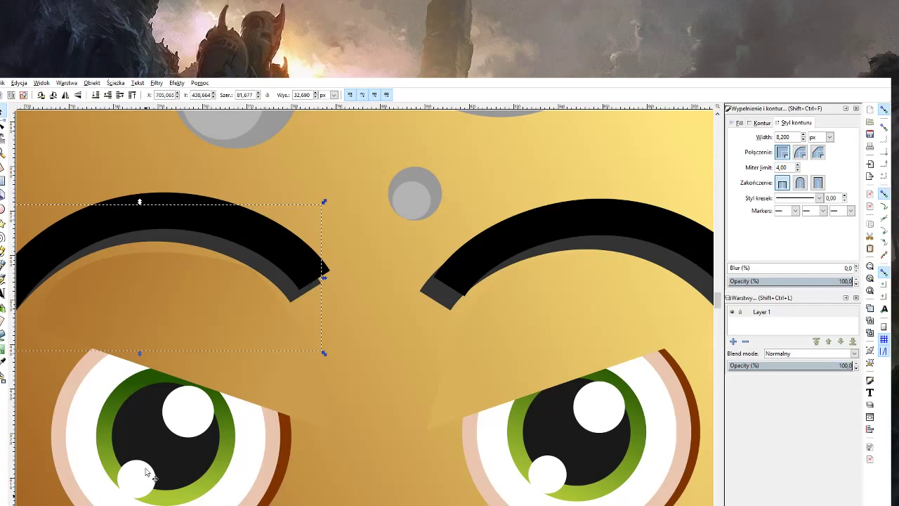
pyautogui.click(243, 259)
pyautogui.hotkey('ctrl', 'z')
pyautogui.hotkey('ctrl', 'z')
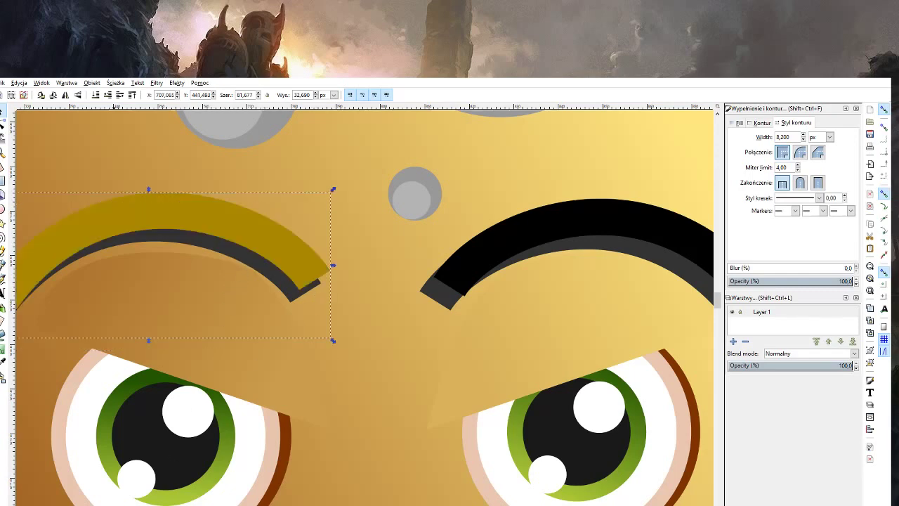
pyautogui.hotkey('ctrl', 'shift', 'z')
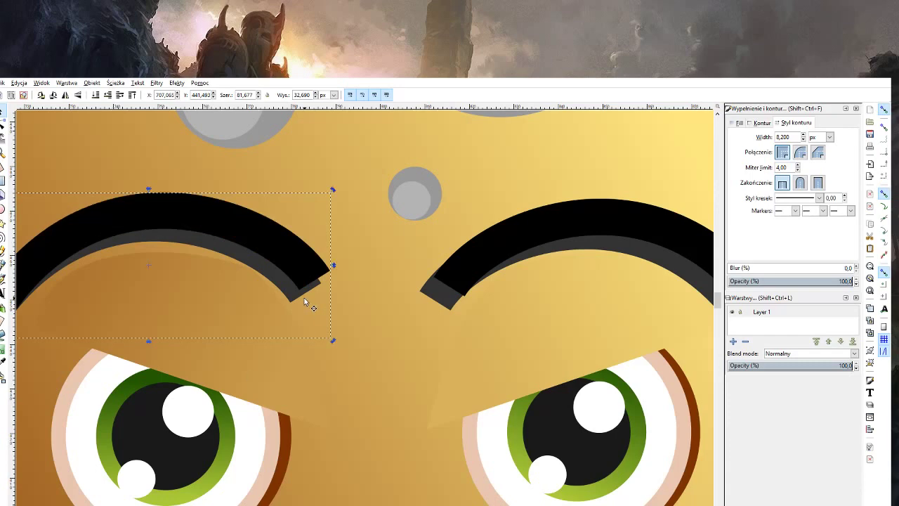
pyautogui.hotkey('ctrl', 'shift', 'z')
pyautogui.hotkey('ctrl', 'z')
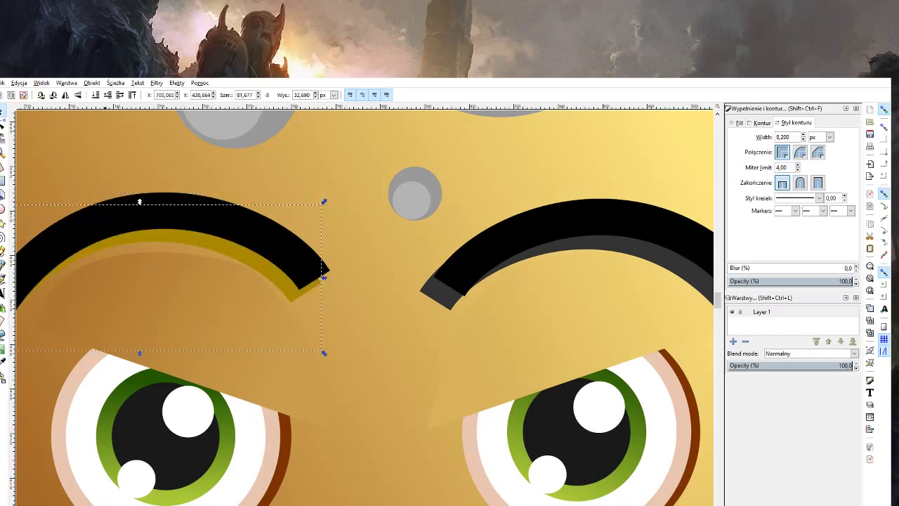
pyautogui.hotkey('ctrl', 'z')
pyautogui.hotkey('ctrl', 'shift', 'z')
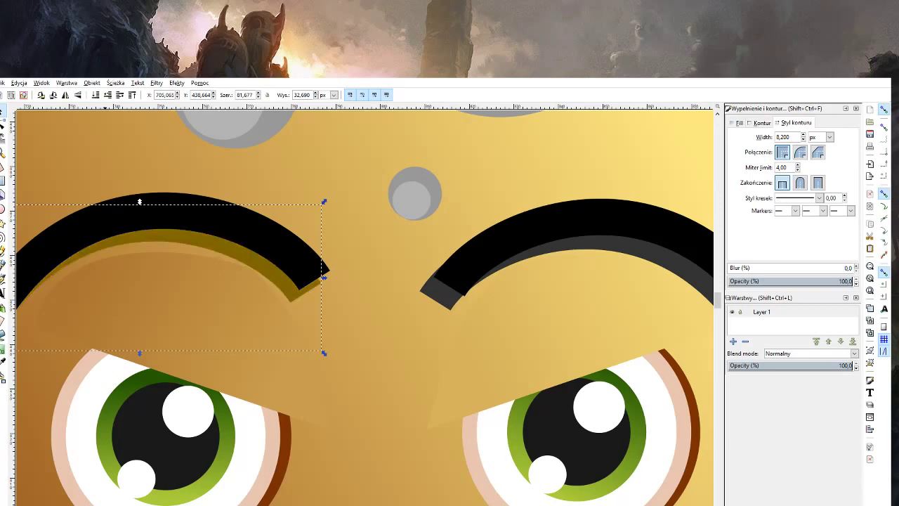
# Recolour the right eyebrow's grey shadow to the face's tan.
pyautogui.click(448, 302)
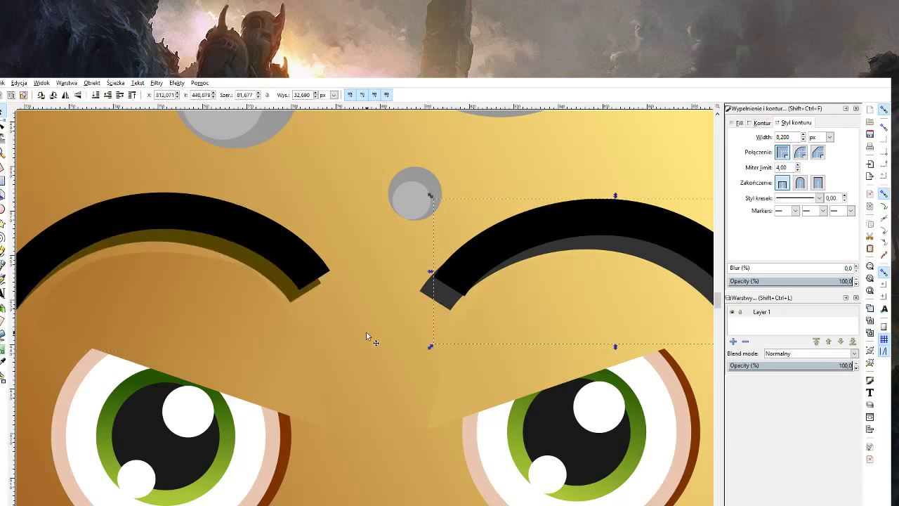
pyautogui.click(424, 294)
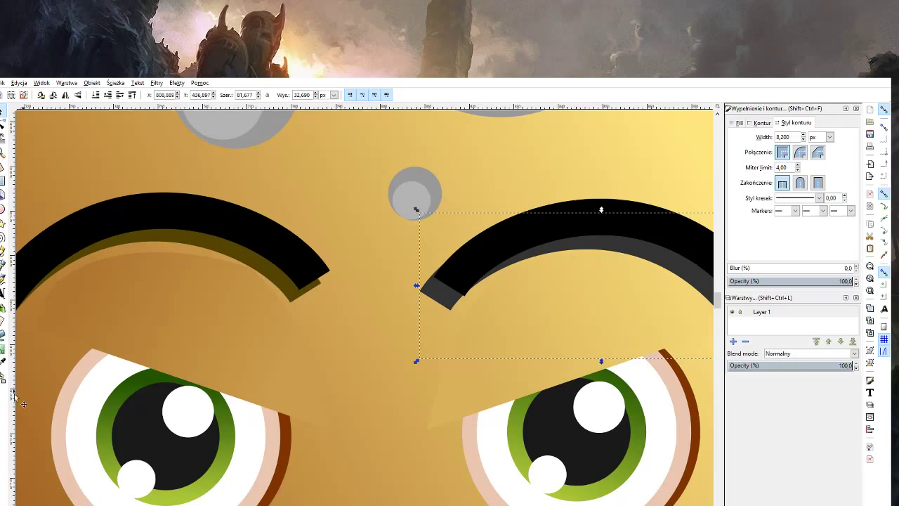
pyautogui.click(3, 361)
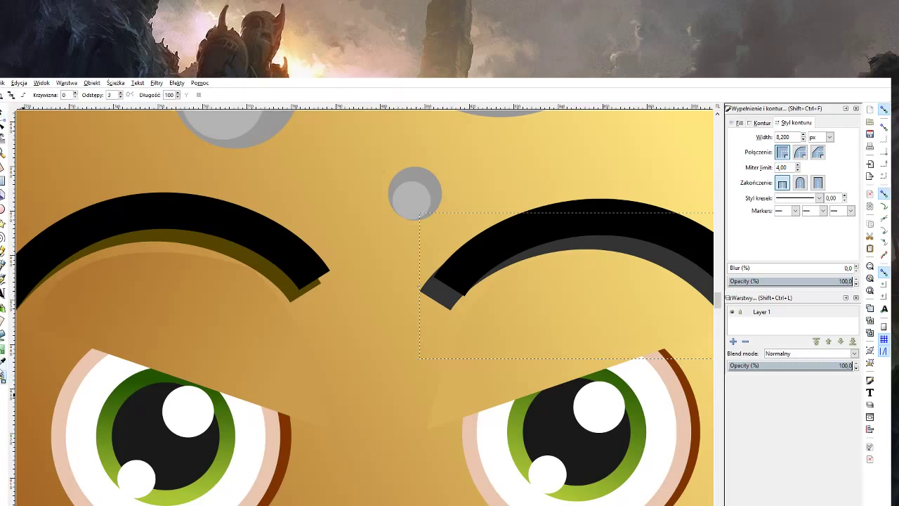
pyautogui.click(288, 289)
pyautogui.click(296, 328)
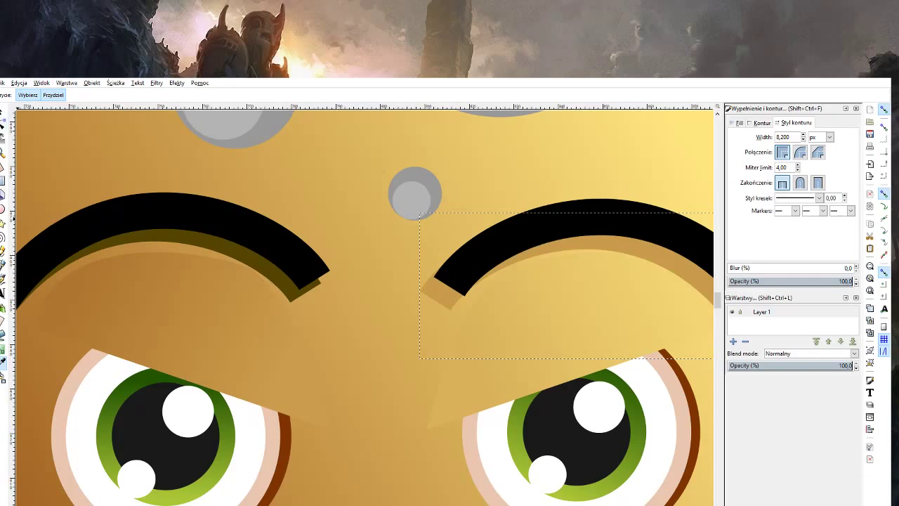
# Recolour the left eyebrow's shadow with a darker face tan to match.
pyautogui.click(3, 112)
pyautogui.click(288, 295)
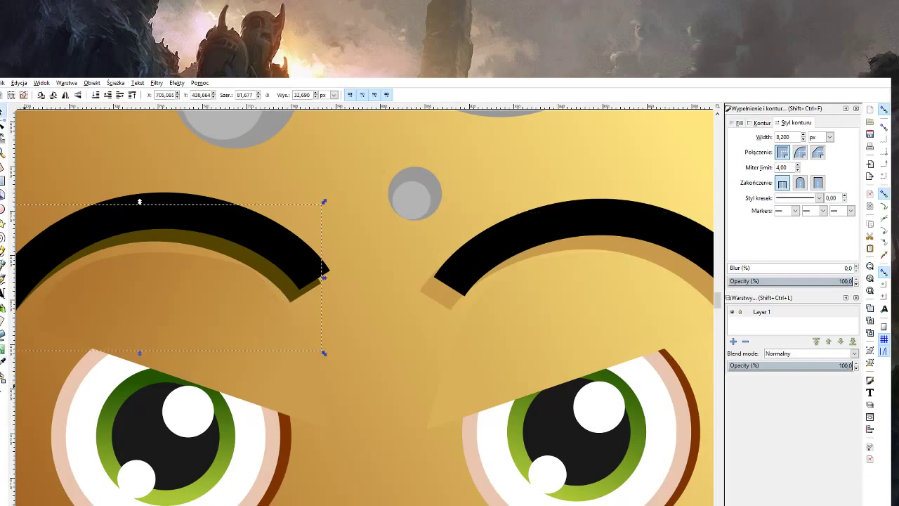
pyautogui.press('d')
pyautogui.click(261, 289)
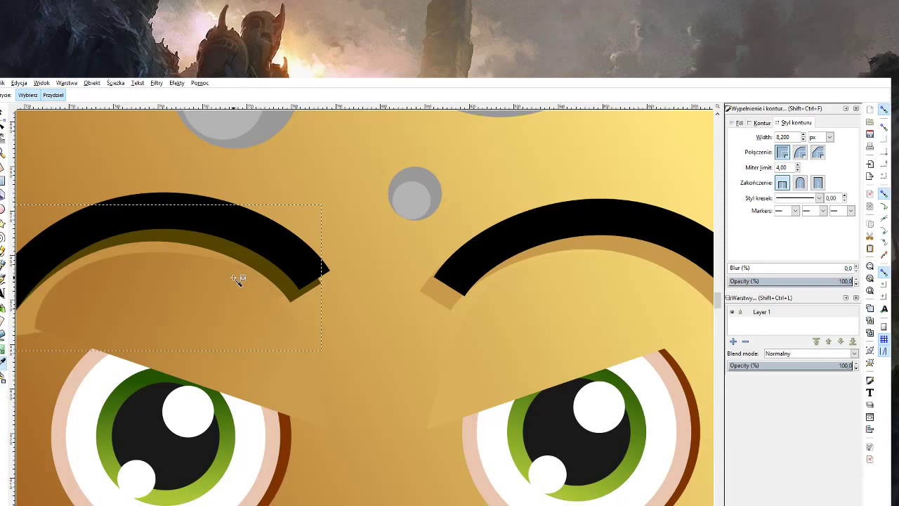
pyautogui.click(232, 278)
pyautogui.click(434, 291)
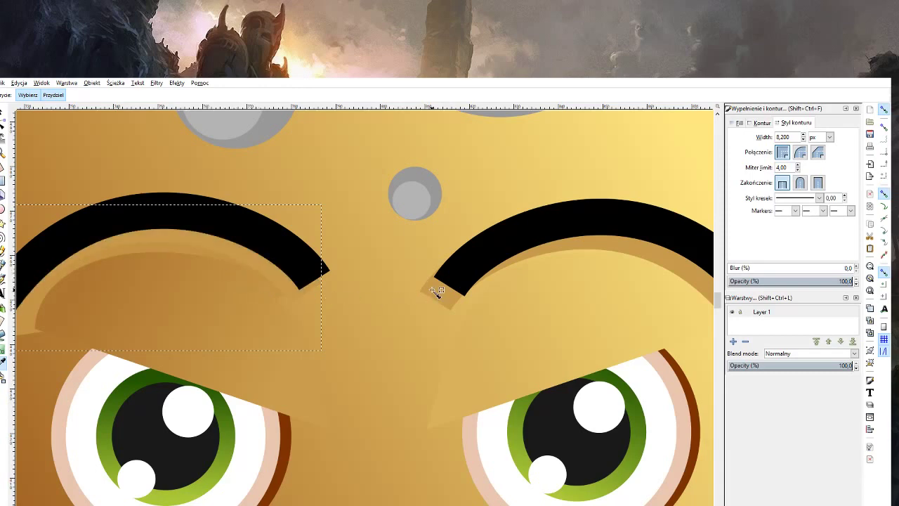
pyautogui.click(59, 317)
pyautogui.click(3, 113)
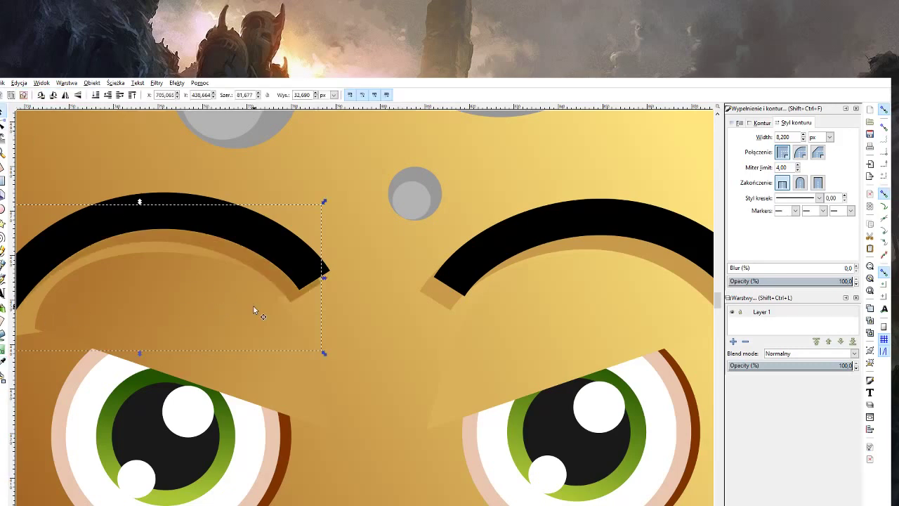
pyautogui.click(267, 341)
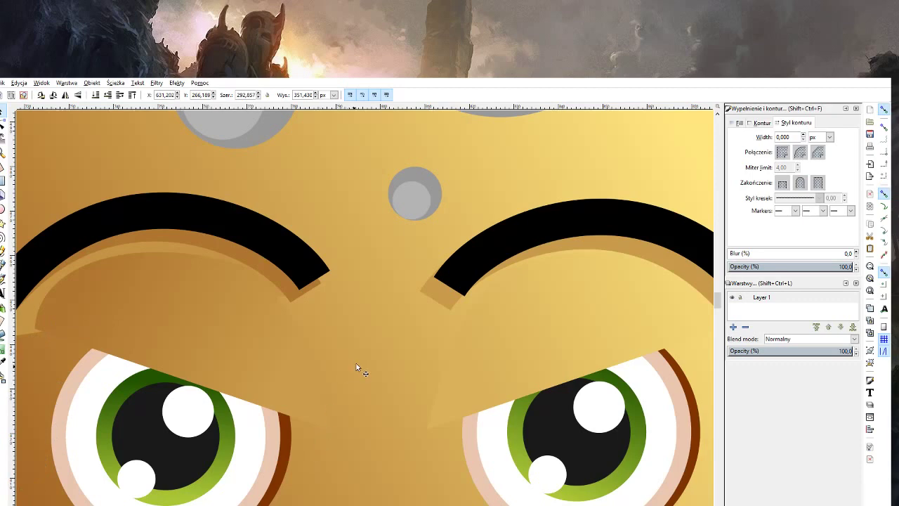
pyautogui.press('Escape')
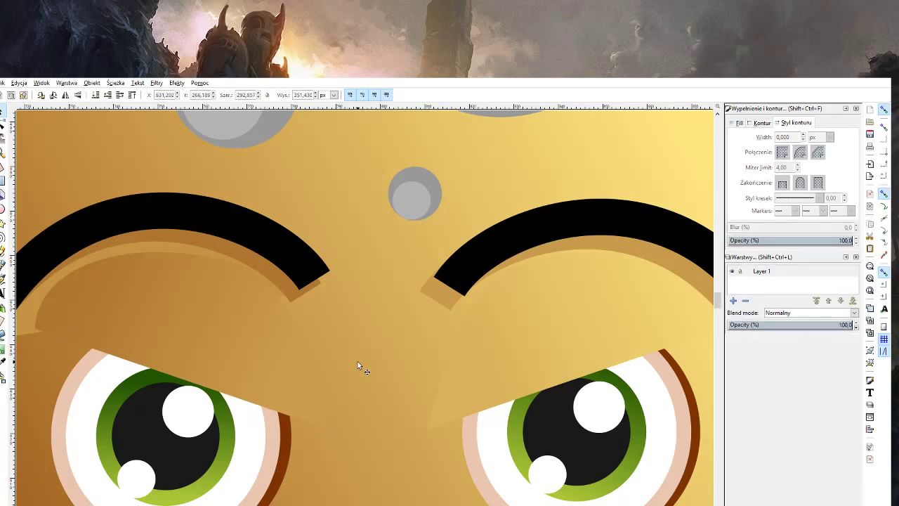
pyautogui.press('z')
pyautogui.press('-')
pyautogui.press('-')
pyautogui.press('-')
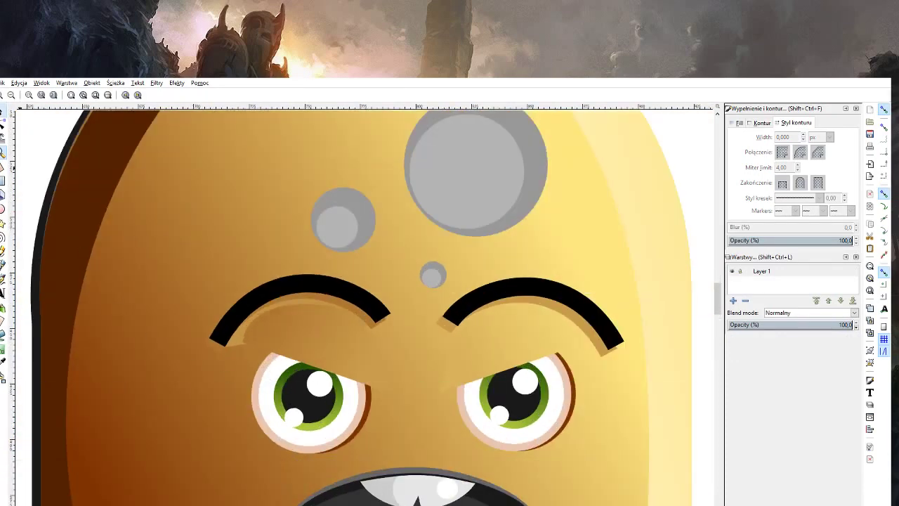
pyautogui.press('s')
pyautogui.moveTo(292, 357); pyautogui.dragTo(311, 405)
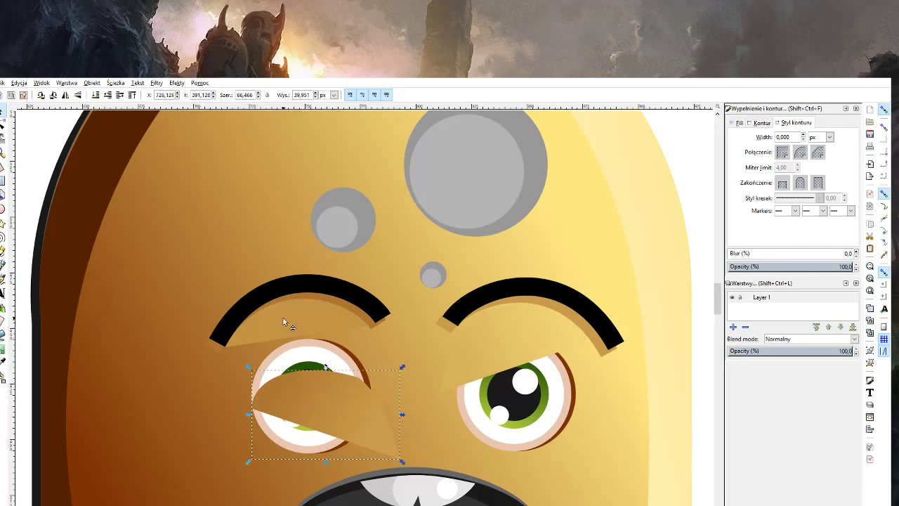
pyautogui.click(284, 295)
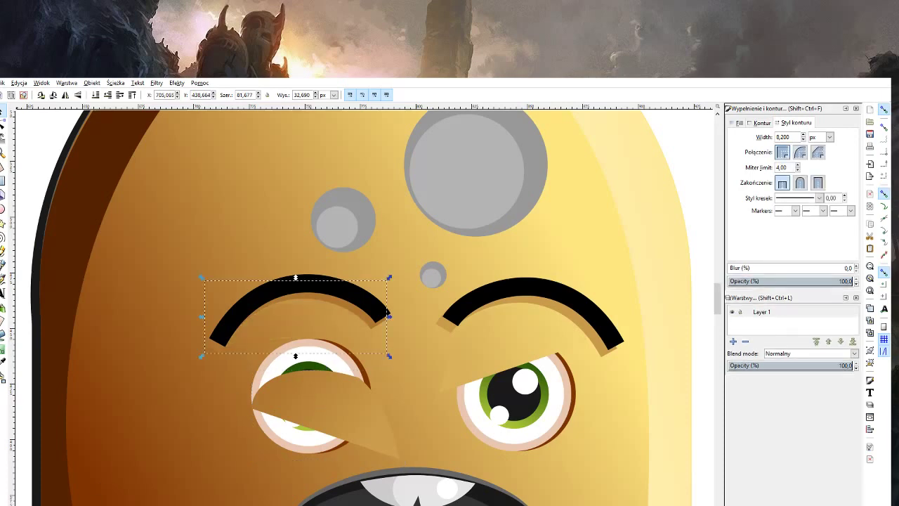
pyautogui.moveTo(326, 421); pyautogui.dragTo(325, 341)
pyautogui.press('Escape')
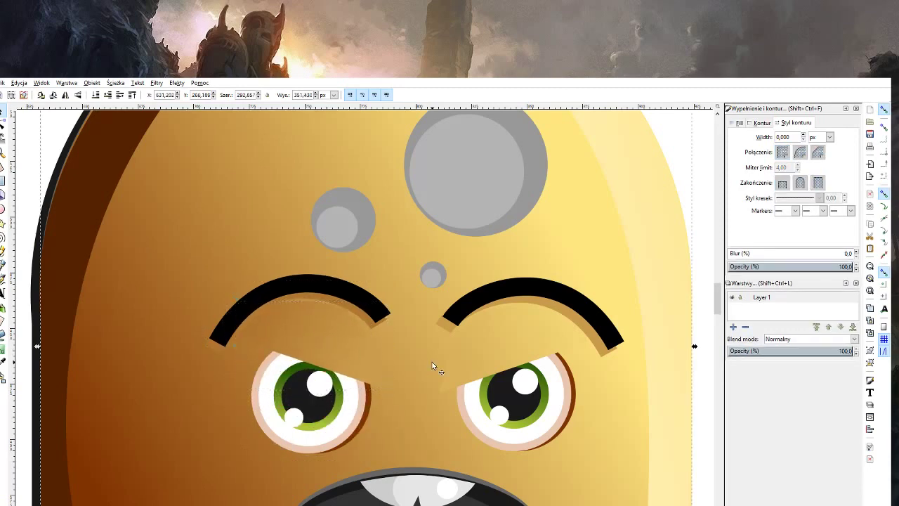
pyautogui.press('z')
pyautogui.keyDown('shift'); pyautogui.click(432, 362); pyautogui.keyUp('shift')
pyautogui.keyDown('shift'); pyautogui.click(432, 362); pyautogui.keyUp('shift')
pyautogui.click(458, 432)
# Give the orange ghost's mouth outline a light cream colour.
pyautogui.click(458, 432)
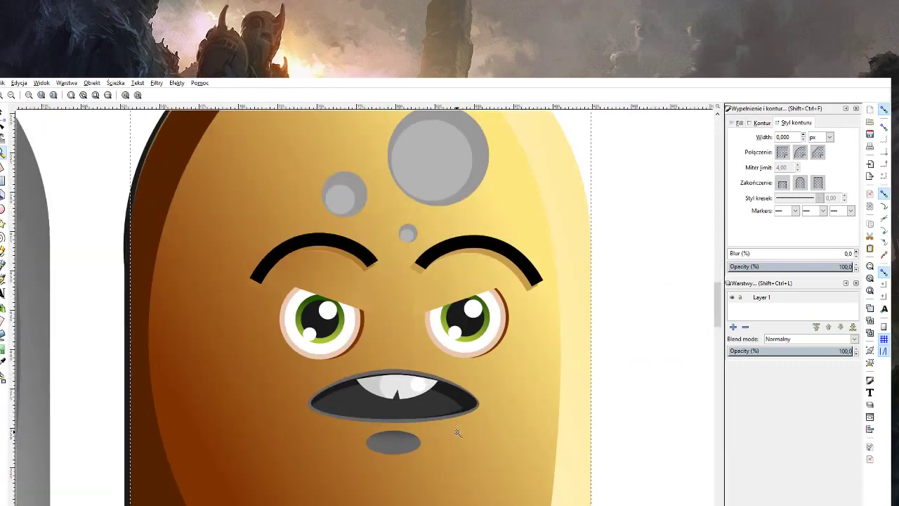
pyautogui.click(458, 432)
pyautogui.click(4, 113)
pyautogui.click(375, 364)
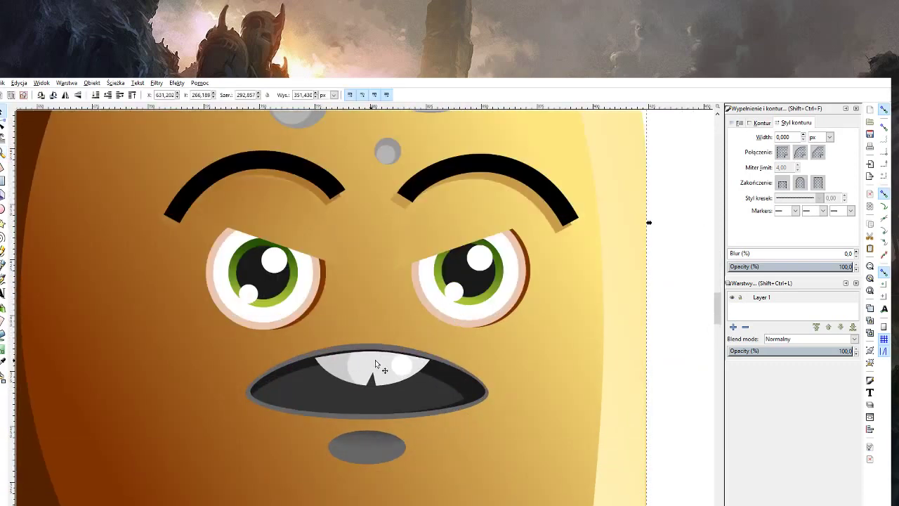
pyautogui.keyDown('ctrl'); pyautogui.click(385, 347); pyautogui.keyUp('ctrl')
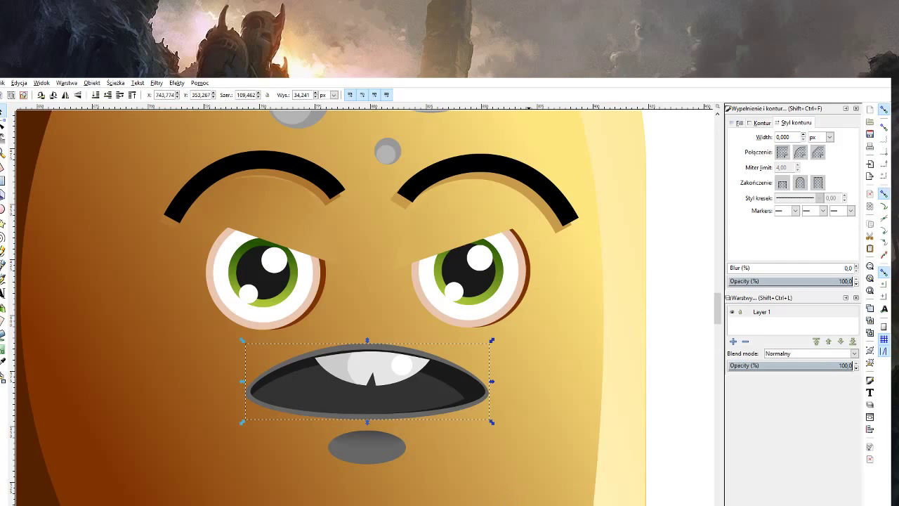
pyautogui.press('-')
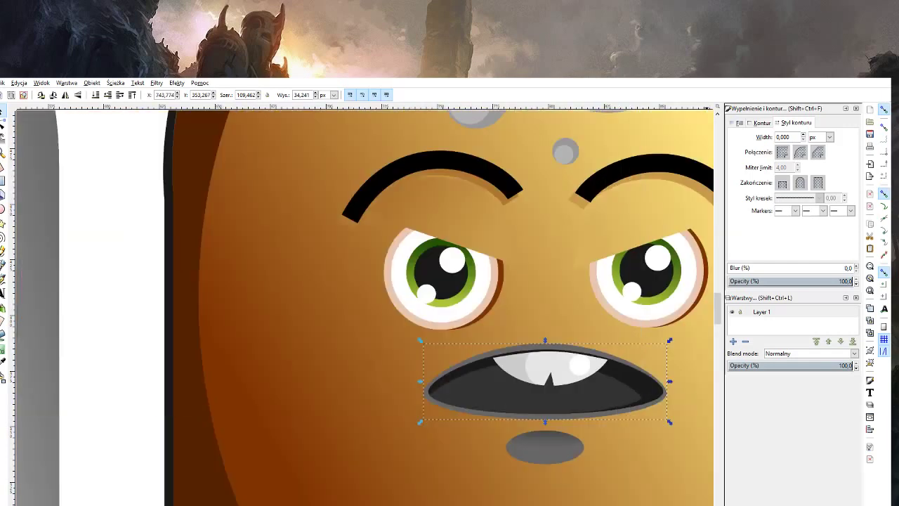
pyautogui.hotkey('ctrl', 'shift', 'z')
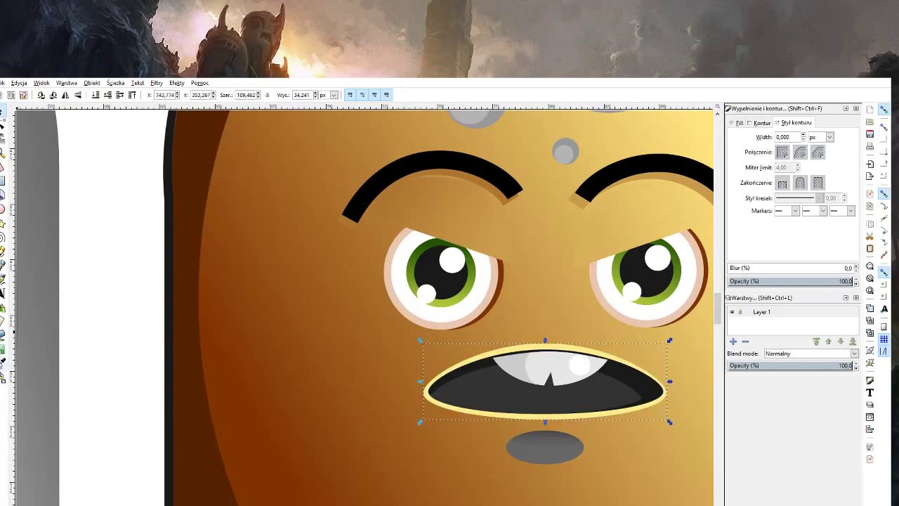
pyautogui.click(3, 360)
pyautogui.keyDown('shift'); pyautogui.click(550, 331); pyautogui.keyUp('shift')
pyautogui.keyDown('shift'); pyautogui.click(687, 368); pyautogui.keyUp('shift')
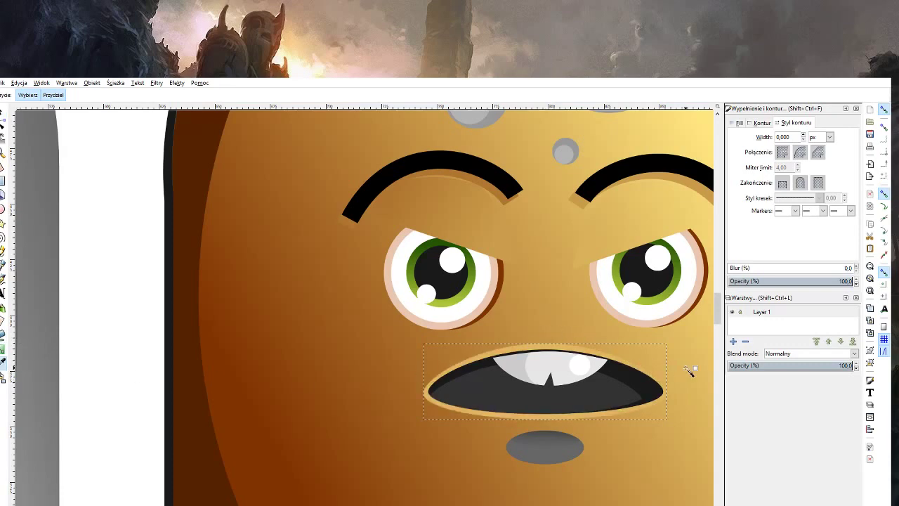
pyautogui.click(2, 115)
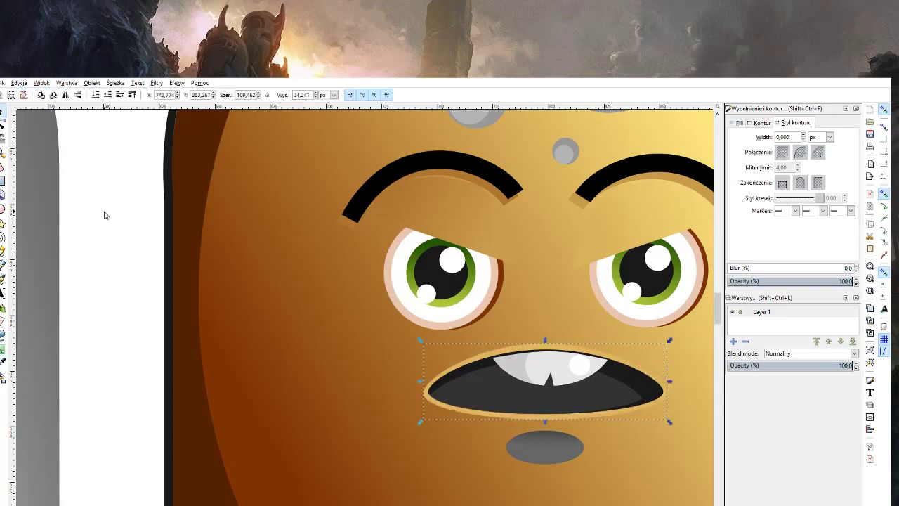
pyautogui.press('Escape')
# Tint the teeth light pink and check the mouth's highlight, interior and outline pieces.
pyautogui.click(520, 377)
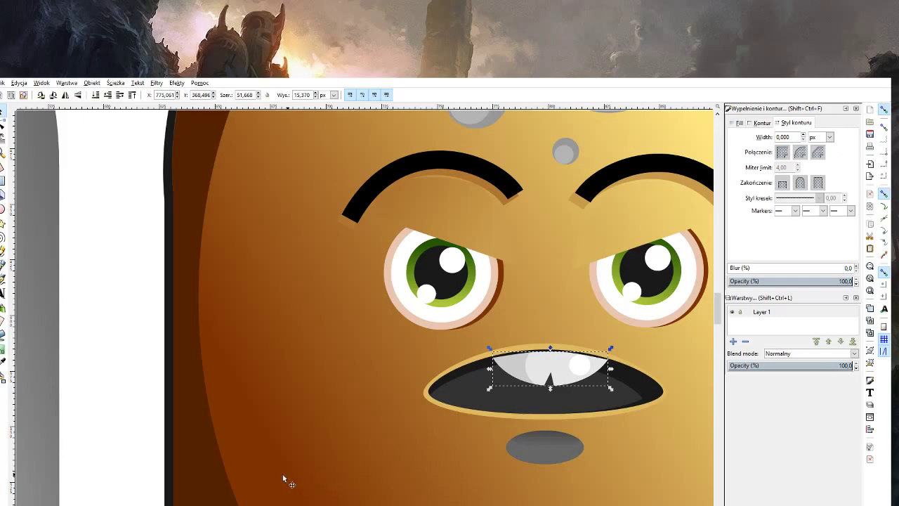
pyautogui.click(2, 360)
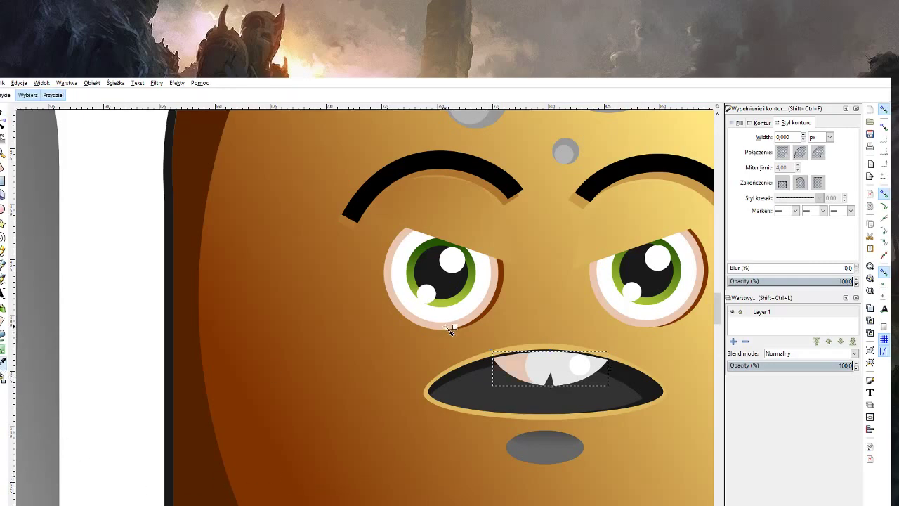
pyautogui.click(3, 115)
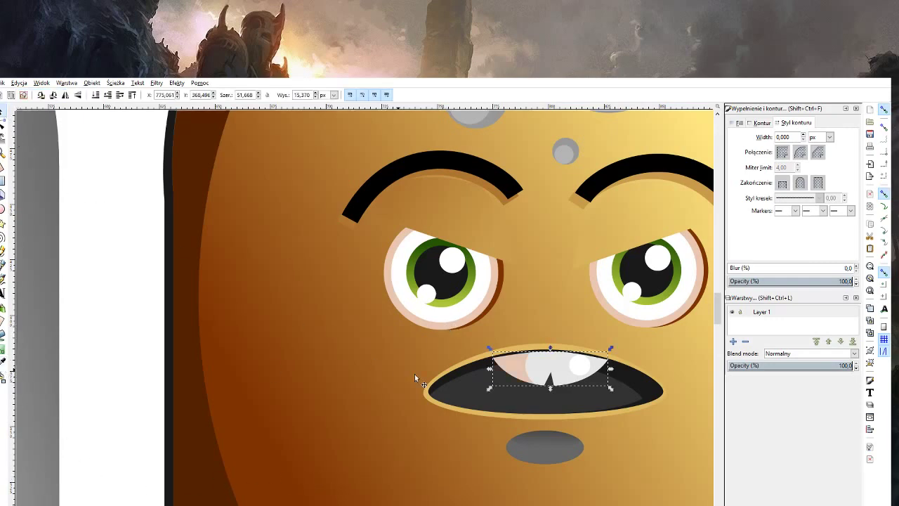
pyautogui.click(537, 373)
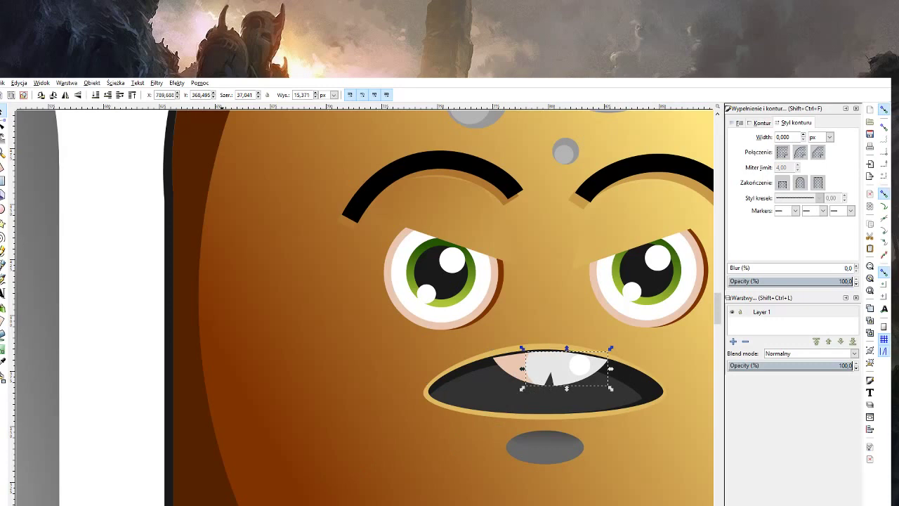
pyautogui.hotkey('ctrl', 'z')
pyautogui.click(590, 374)
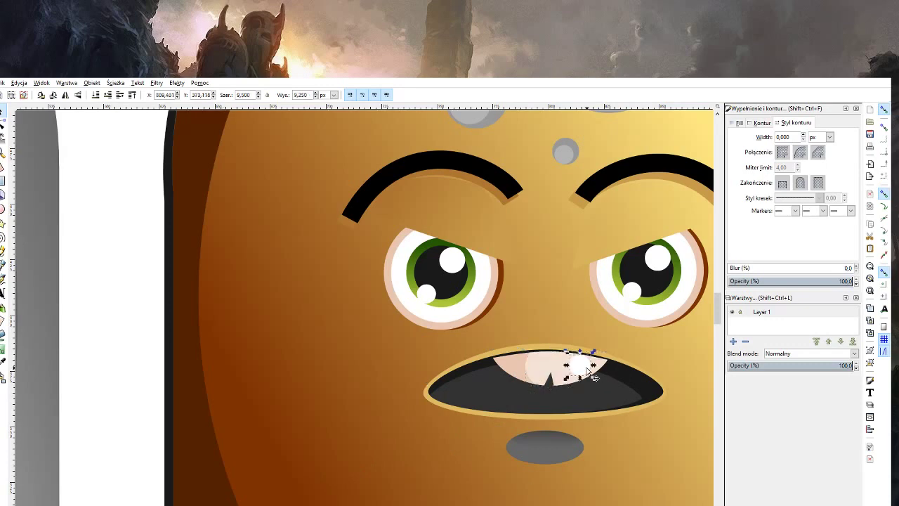
pyautogui.click(515, 401)
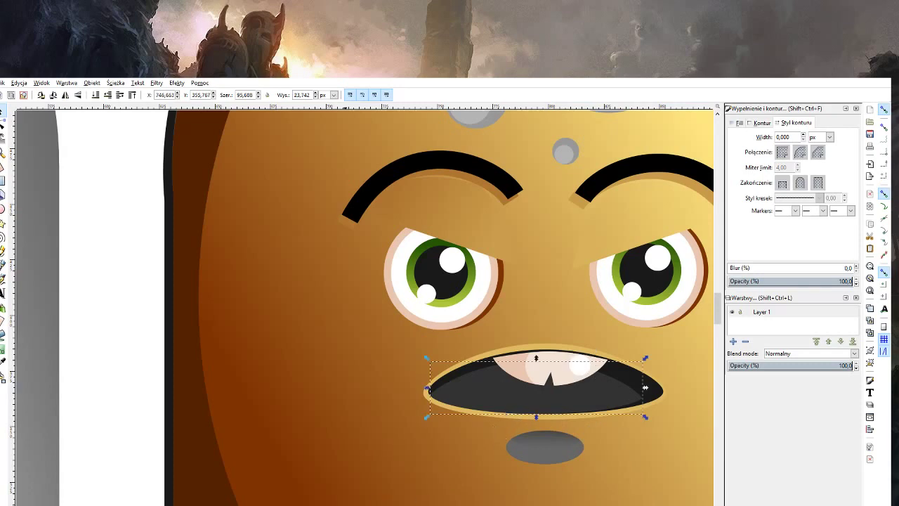
pyautogui.click(636, 379)
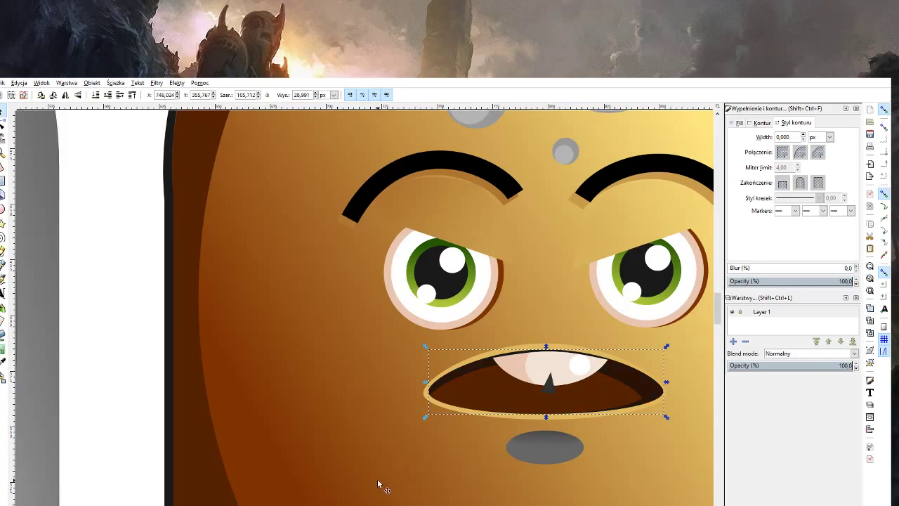
# Fill the grey chin ellipse with face colour, fading to a transparent bottom stop.
pyautogui.click(380, 484)
pyautogui.click(560, 452)
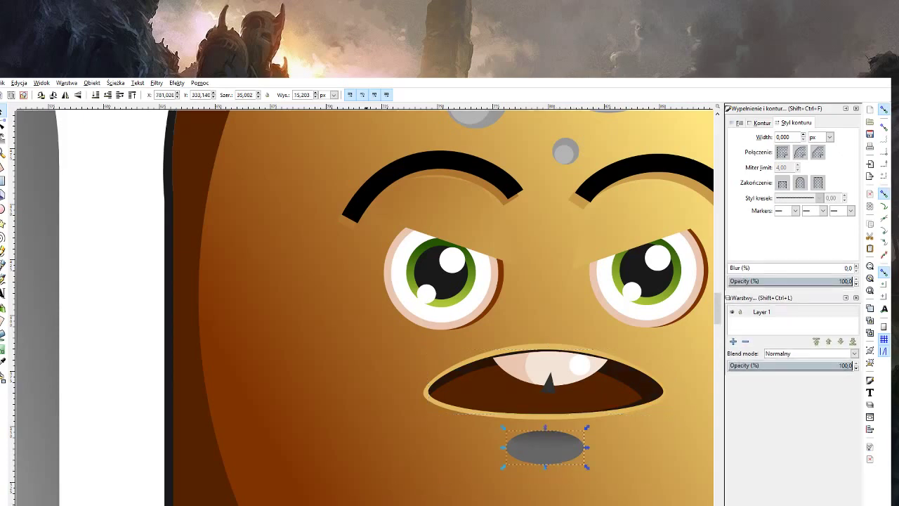
pyautogui.click(3, 361)
pyautogui.click(488, 495)
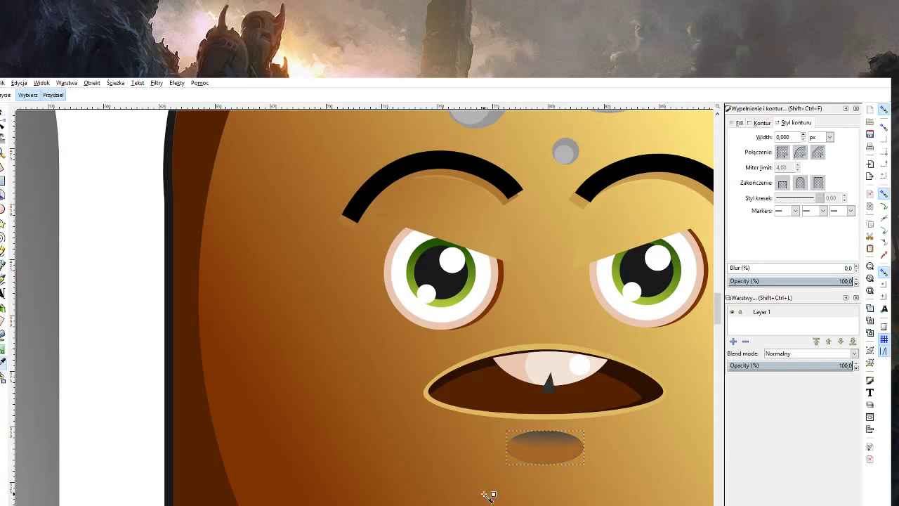
pyautogui.click(4, 112)
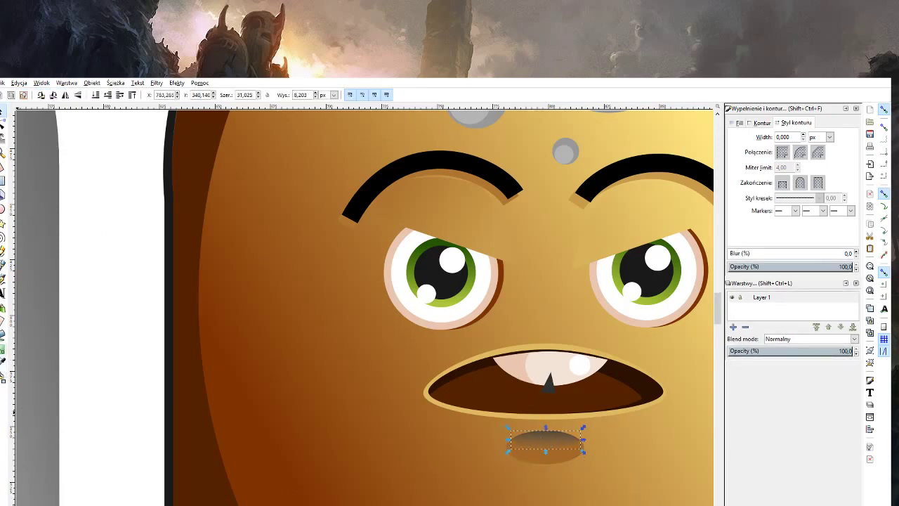
pyautogui.click(3, 350)
pyautogui.click(551, 425)
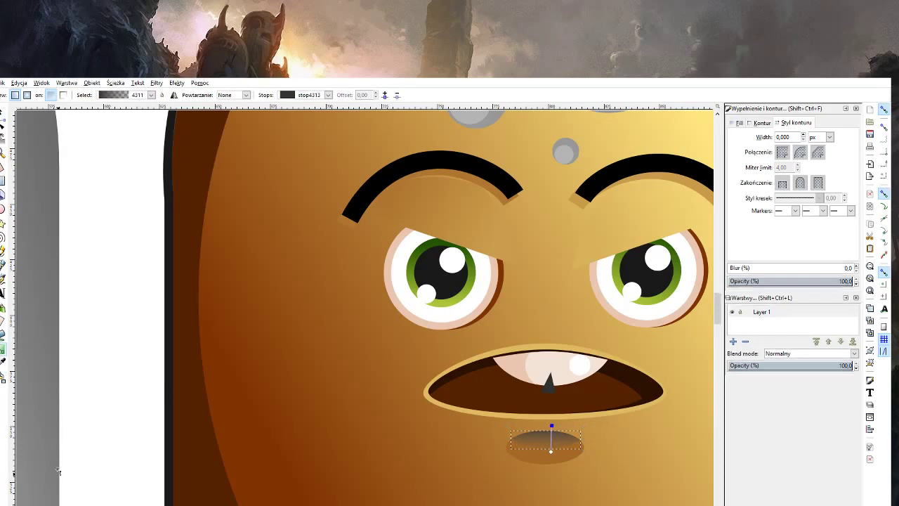
pyautogui.press('d')
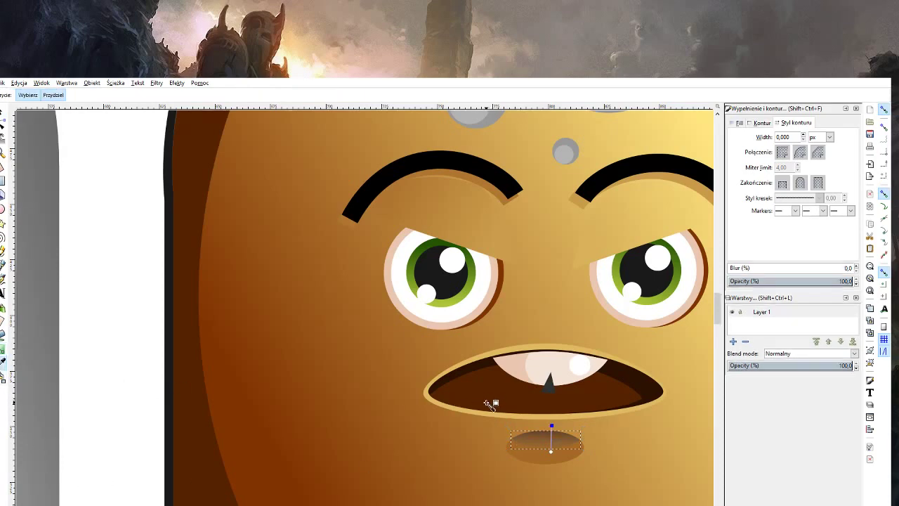
pyautogui.click(552, 443)
pyautogui.click(3, 152)
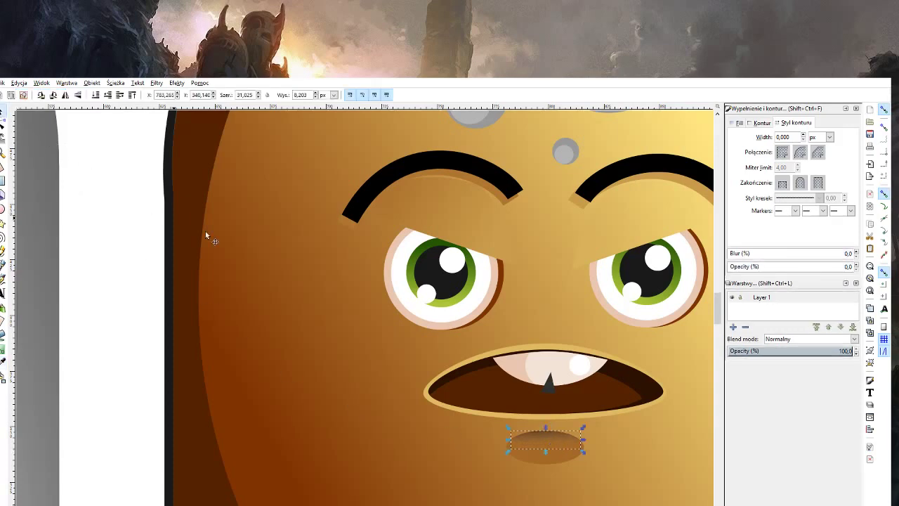
pyautogui.keyDown('shift'); pyautogui.click(224, 236); pyautogui.keyUp('shift')
pyautogui.keyDown('shift'); pyautogui.click(224, 236); pyautogui.keyUp('shift')
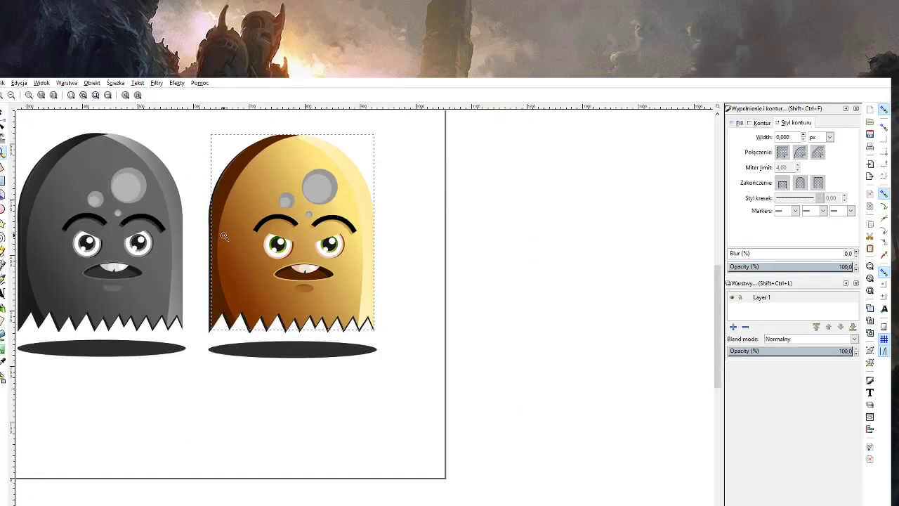
# Inspect the orange ghost's mouth and the nodes of its brown bottom-edge shadow.
pyautogui.click(287, 234)
pyautogui.click(287, 234)
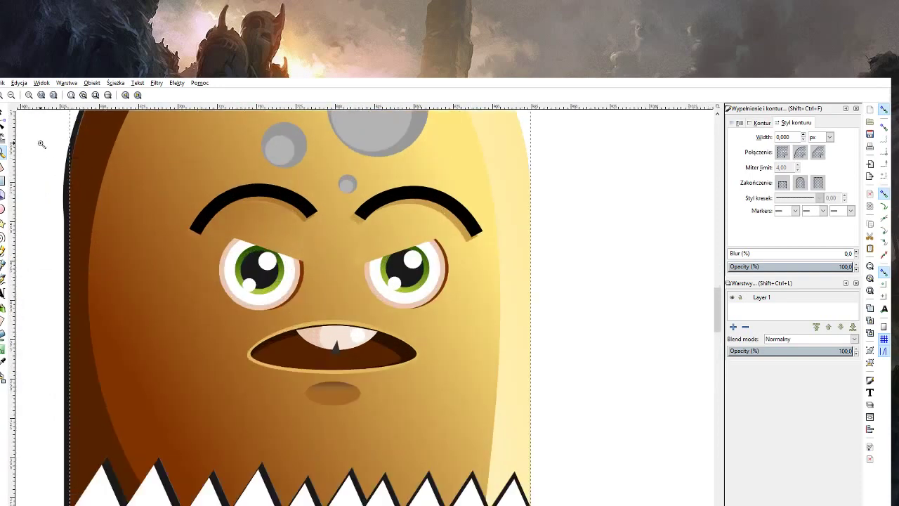
pyautogui.click(4, 112)
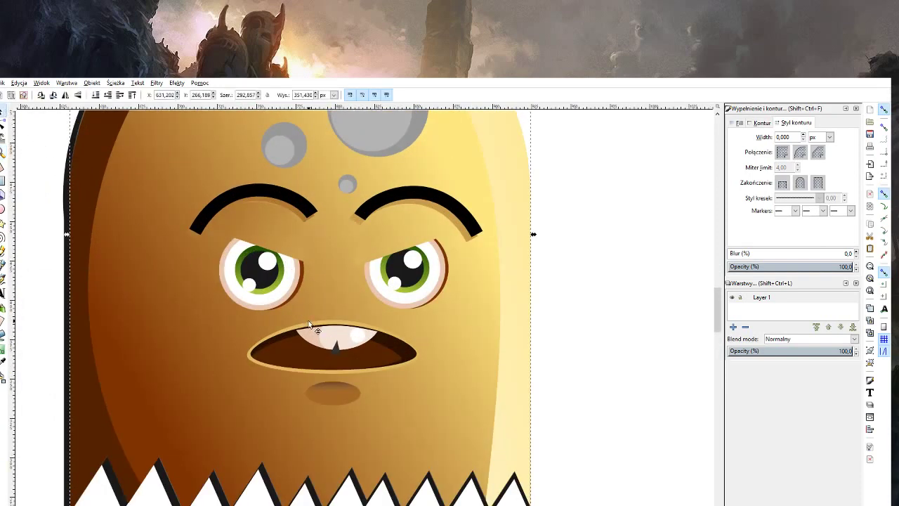
pyautogui.click(317, 331)
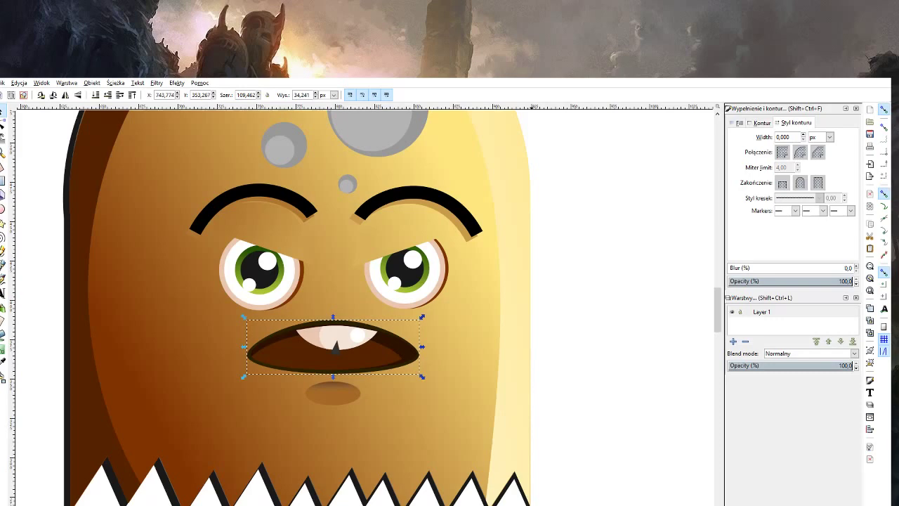
pyautogui.press('z')
pyautogui.keyDown('shift'); pyautogui.click(572, 404); pyautogui.keyUp('shift')
pyautogui.keyDown('shift'); pyautogui.click(573, 402); pyautogui.keyUp('shift')
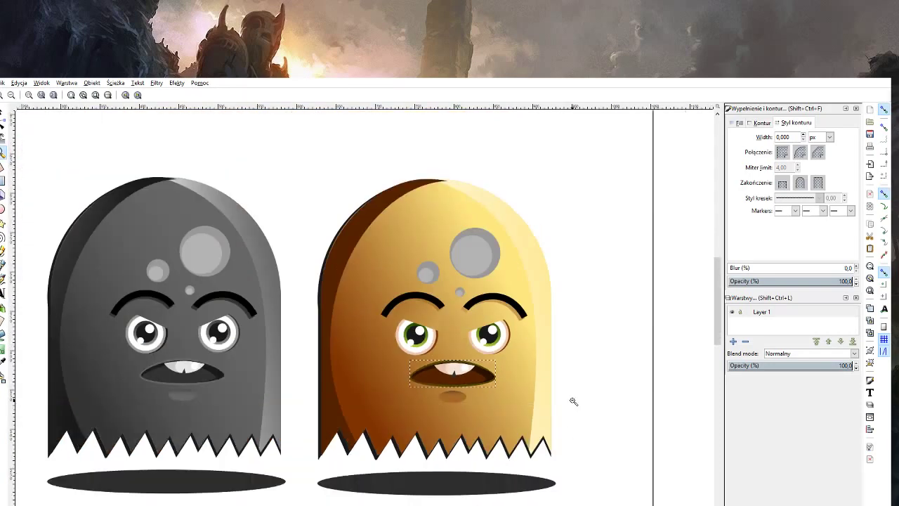
pyautogui.click(364, 367)
pyautogui.click(354, 285)
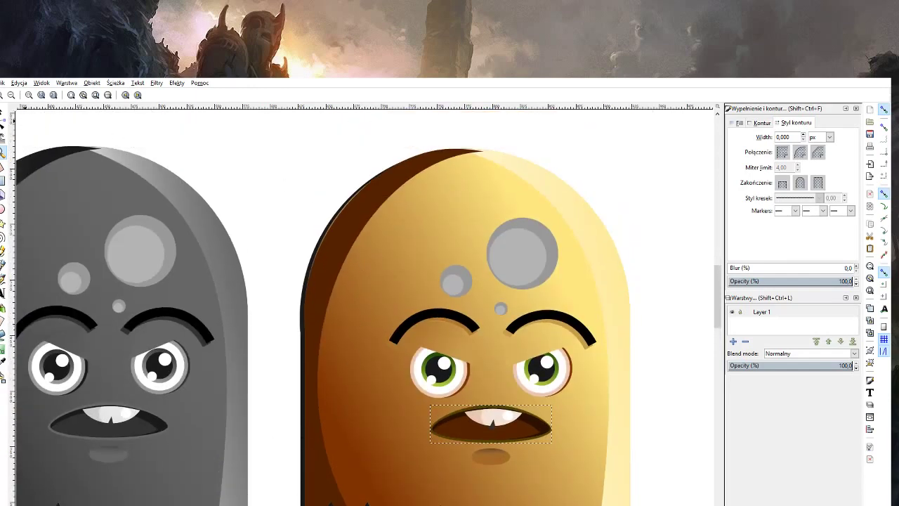
pyautogui.click(4, 123)
pyautogui.click(348, 237)
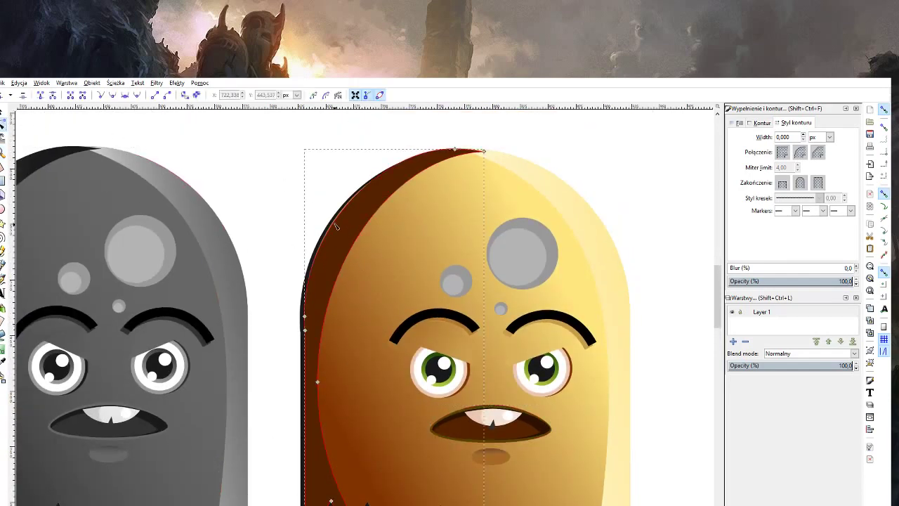
pyautogui.scroll(-5, 355, 319)
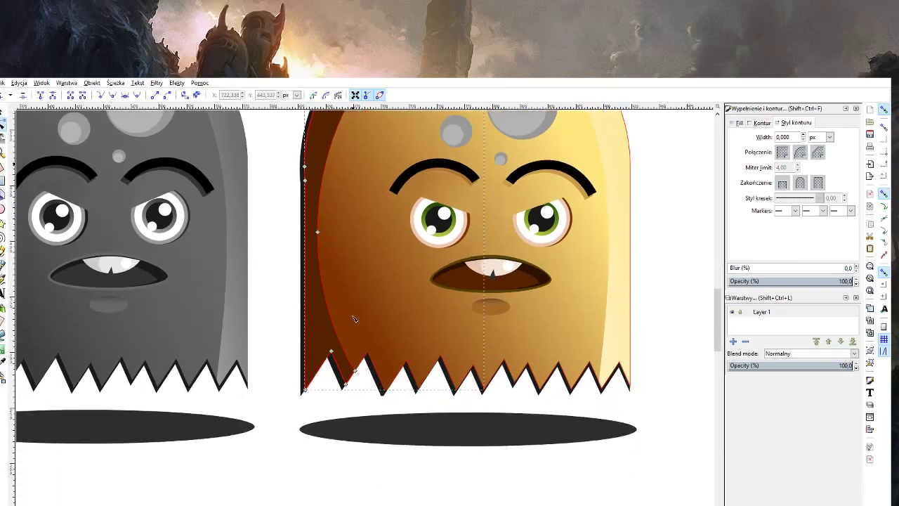
pyautogui.press('s')
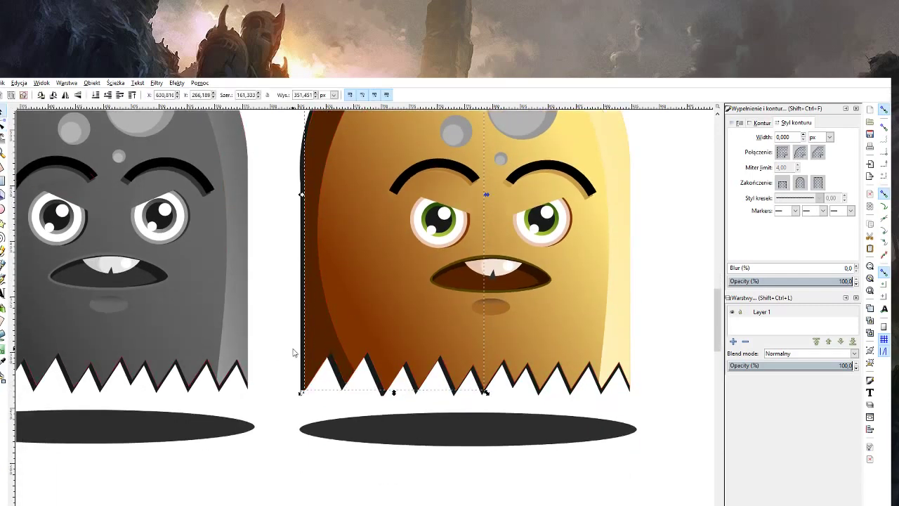
# Try a thick dark-brown outline on the ghost body, then revert to just its brown left edge.
pyautogui.click(299, 351)
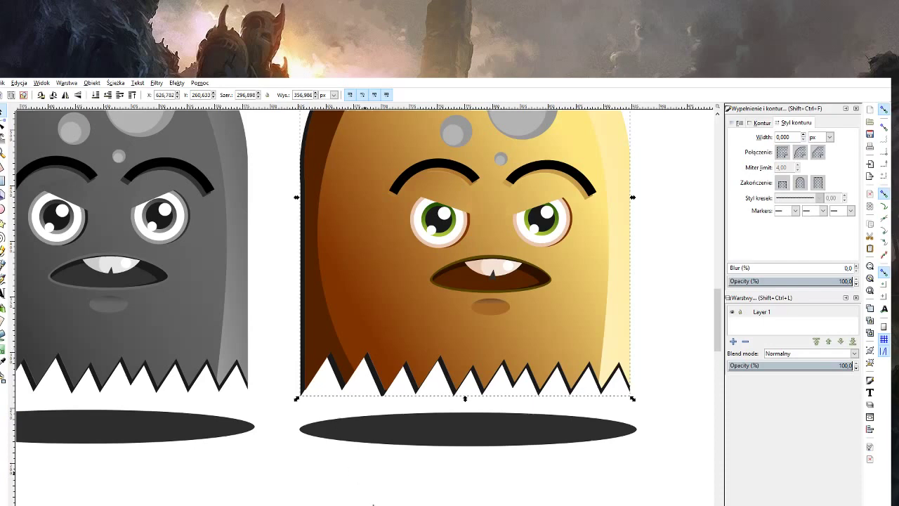
pyautogui.hotkey('ctrl', 'z')
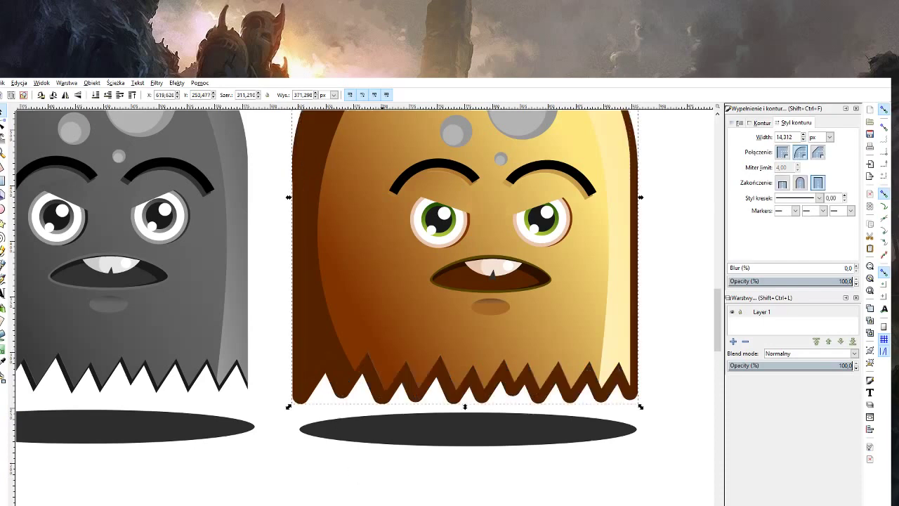
pyautogui.hotkey('ctrl', 'z')
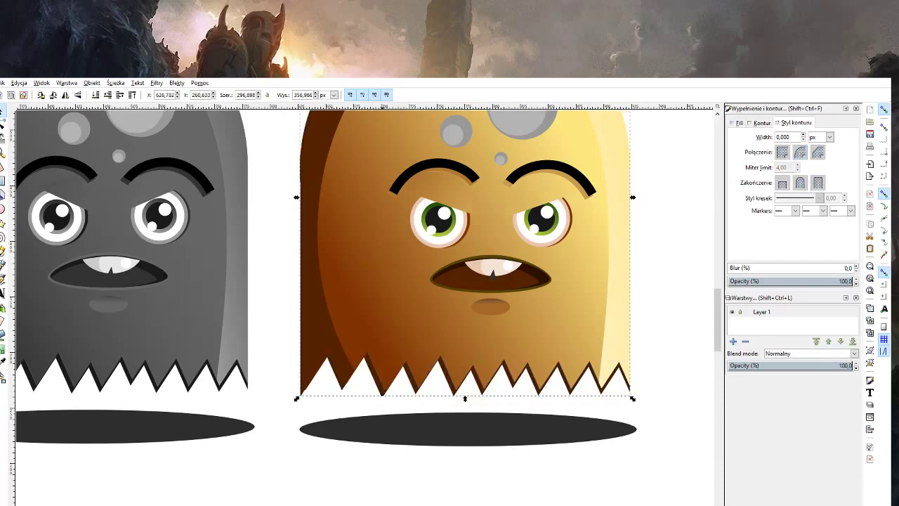
pyautogui.hotkey('ctrl', 'z')
pyautogui.press('F3')
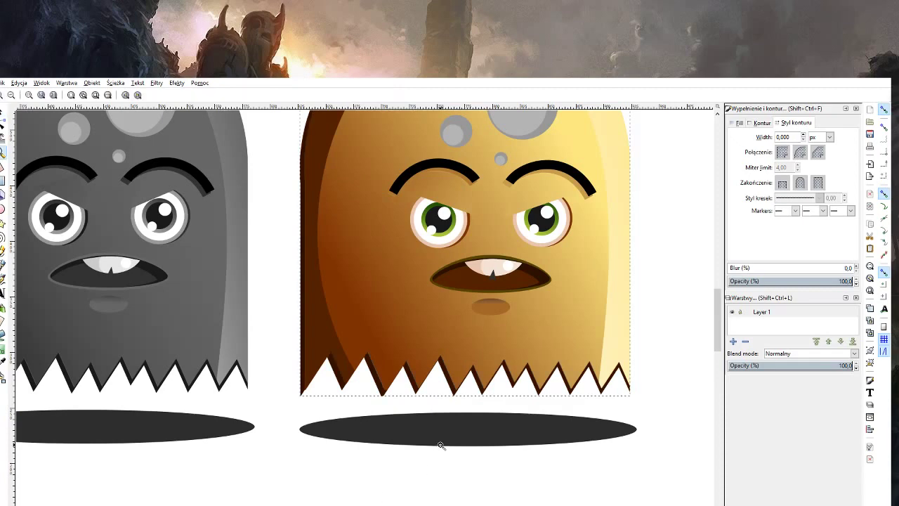
pyautogui.keyDown('shift'); pyautogui.click(440, 445); pyautogui.keyUp('shift')
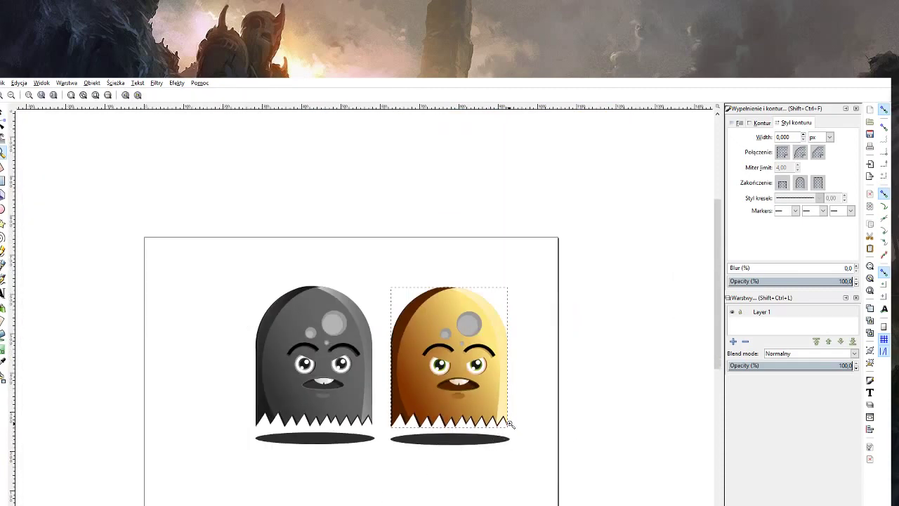
pyautogui.click(523, 349)
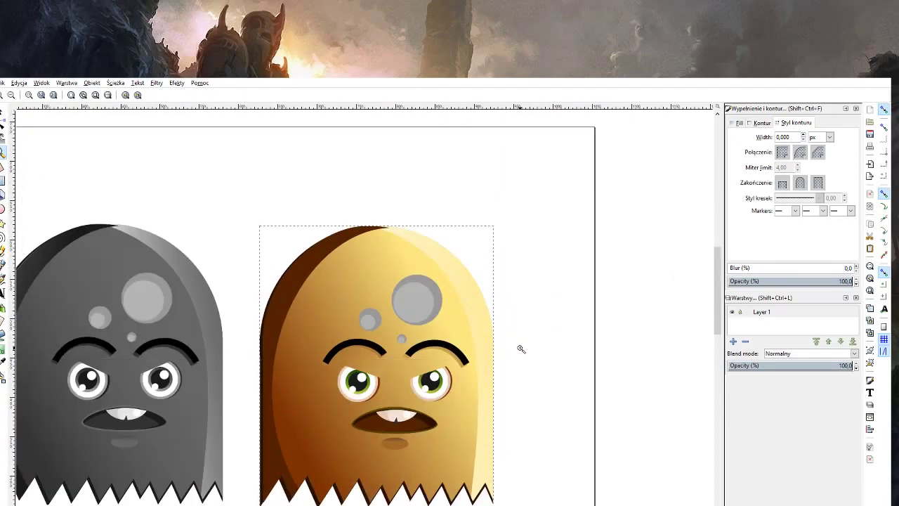
pyautogui.scroll(-1, 517, 354)
pyautogui.click(447, 348)
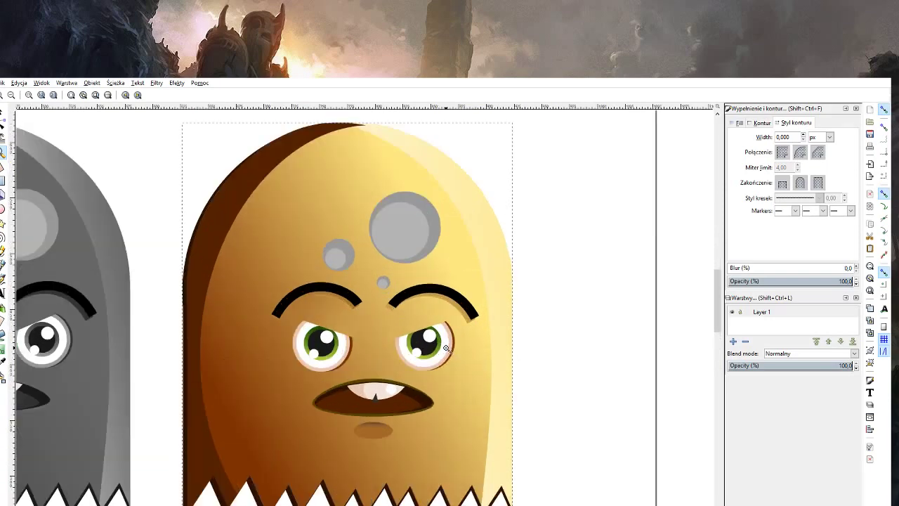
pyautogui.click(446, 349)
# Stretch the golden ghost's left eye a few pixels taller and wider.
pyautogui.click(4, 113)
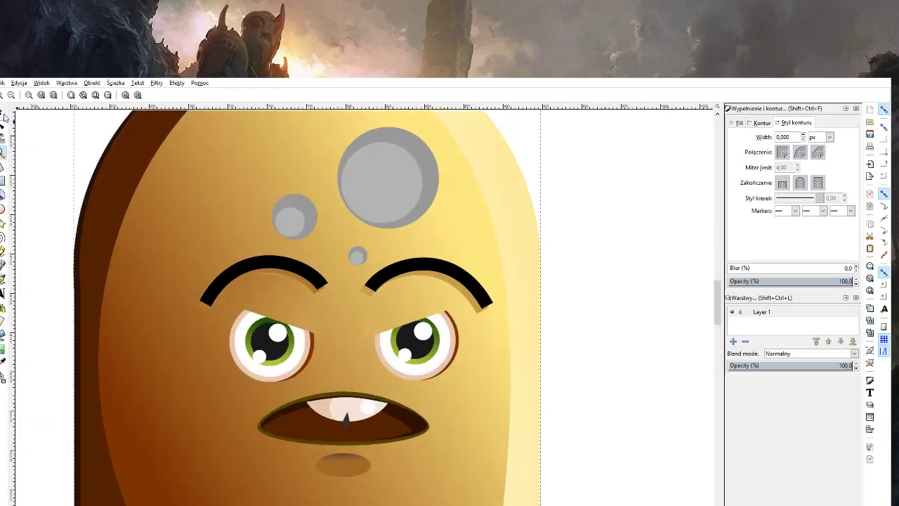
pyautogui.click(271, 364)
pyautogui.keyDown('ctrl'); pyautogui.click(313, 350); pyautogui.keyUp('ctrl')
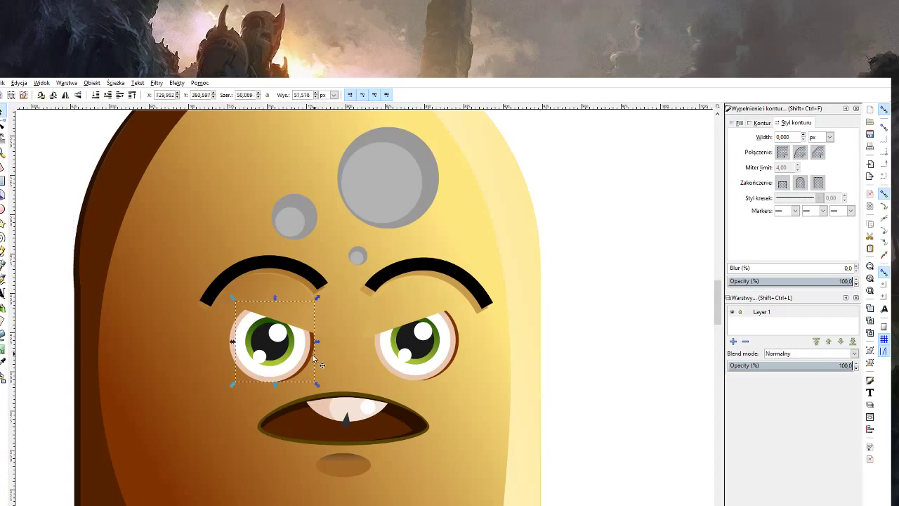
pyautogui.moveTo(273, 384); pyautogui.dragTo(274, 387)
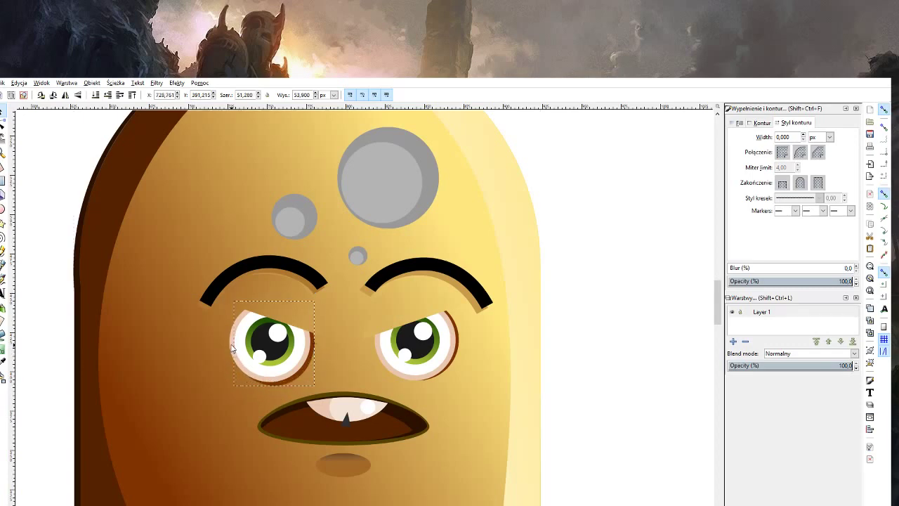
pyautogui.moveTo(232, 344); pyautogui.dragTo(227, 347)
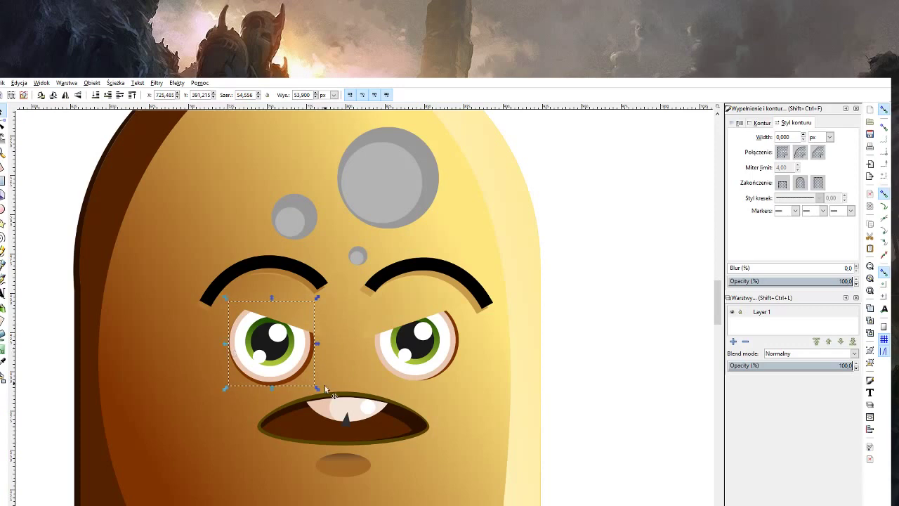
# Enlarge the right eye slightly to about 52.3 × 53.0 px.
pyautogui.click(459, 324)
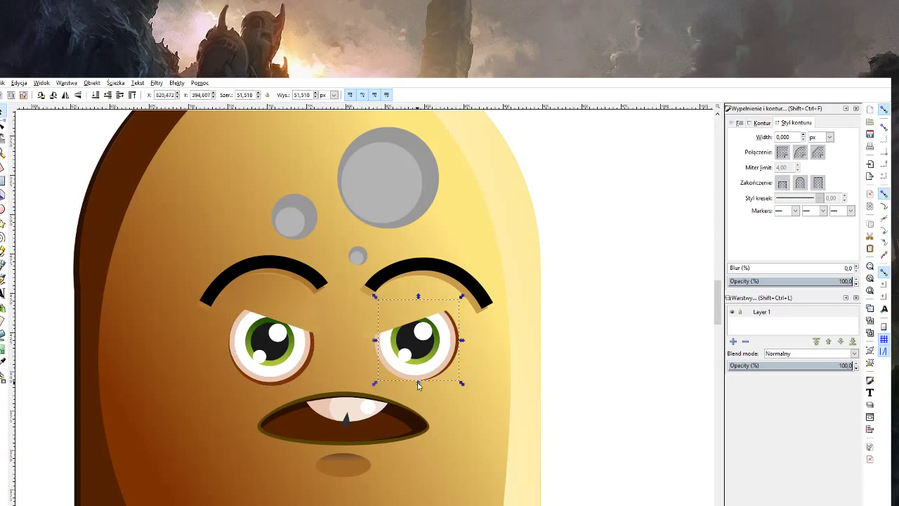
pyautogui.moveTo(418, 385); pyautogui.dragTo(418, 387)
pyautogui.moveTo(376, 342); pyautogui.dragTo(373, 343)
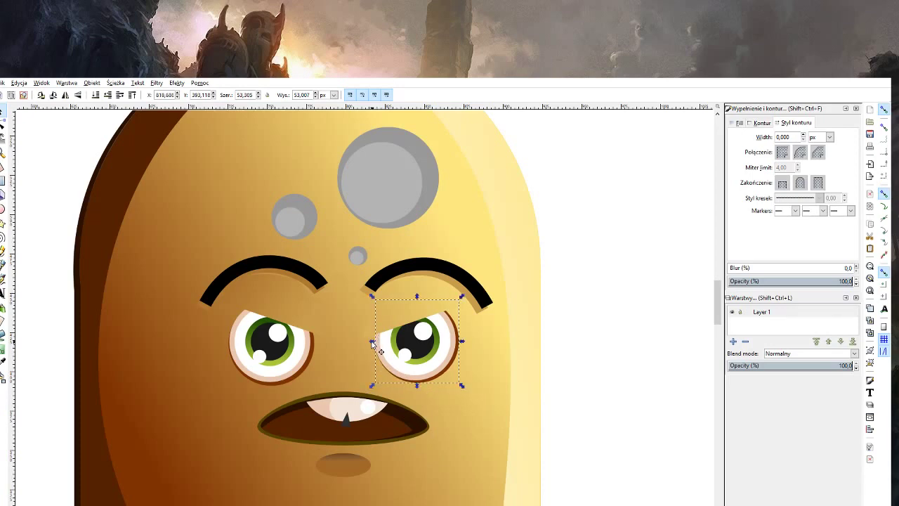
pyautogui.press('z')
pyautogui.keyDown('shift'); pyautogui.click(528, 361); pyautogui.keyUp('shift')
pyautogui.keyDown('shift'); pyautogui.click(528, 361); pyautogui.keyUp('shift')
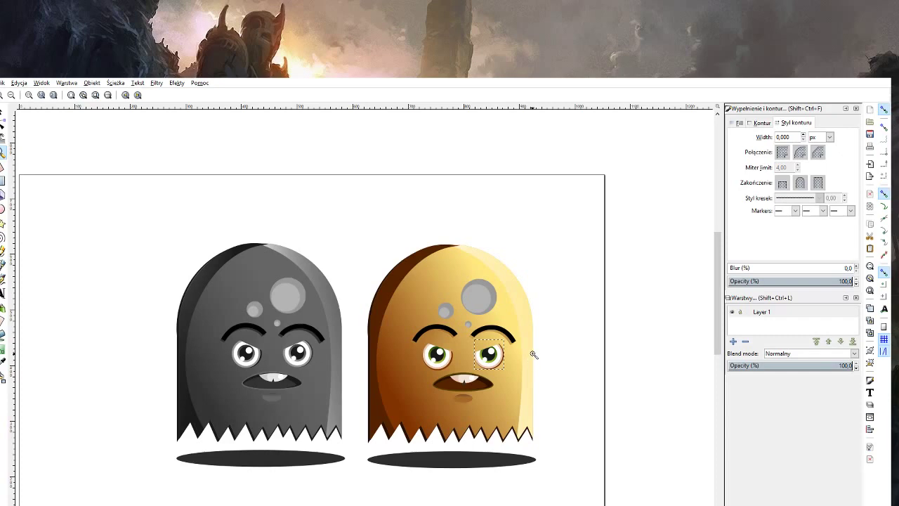
pyautogui.click(504, 327)
pyautogui.click(3, 113)
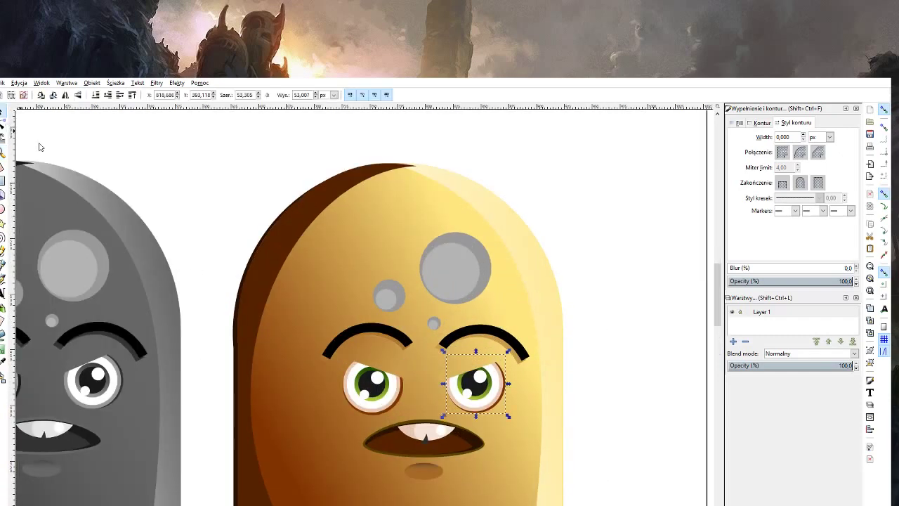
pyautogui.click(452, 269)
# Recolour the big forehead spot cream, with a golden ring sampled from the head.
pyautogui.press('d')
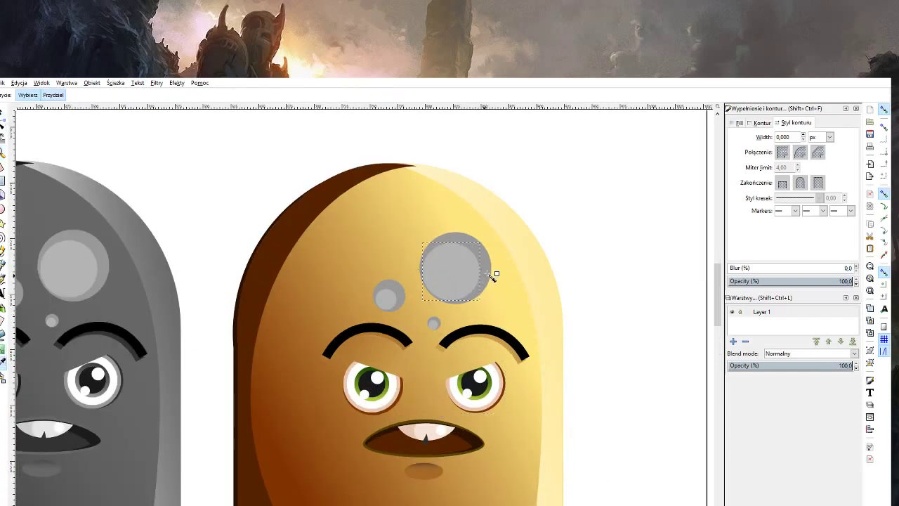
pyautogui.click(535, 258)
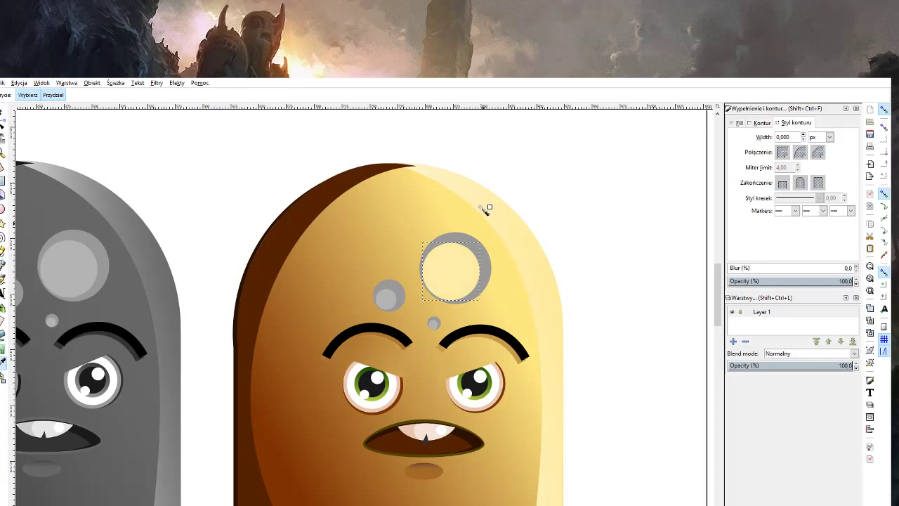
pyautogui.click(3, 112)
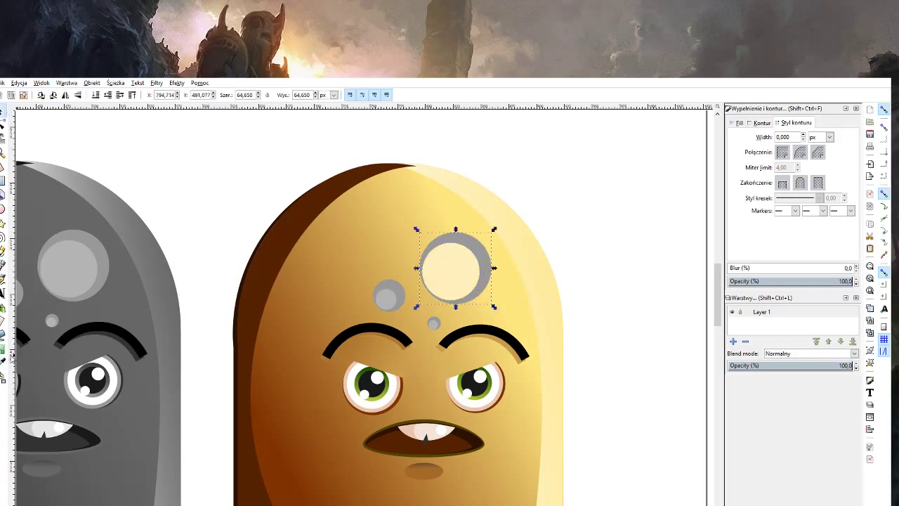
pyautogui.click(4, 361)
pyautogui.click(290, 317)
pyautogui.click(378, 248)
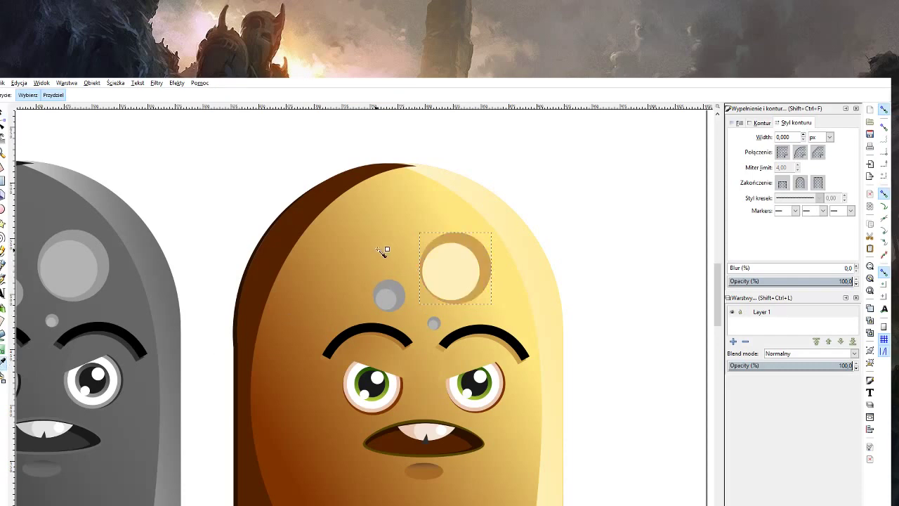
# Fill the small grey forehead circle and the dot between the eyebrows with cream.
pyautogui.click(4, 113)
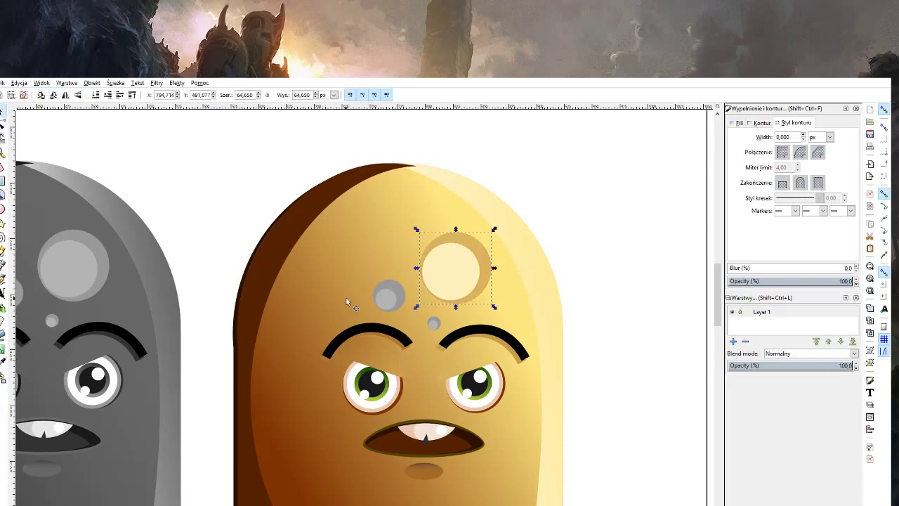
pyautogui.click(386, 300)
pyautogui.click(4, 361)
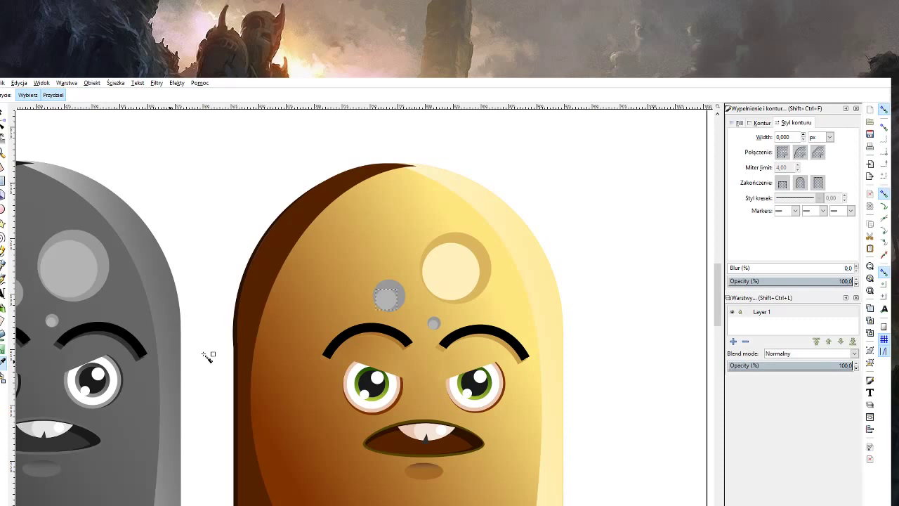
pyautogui.click(458, 282)
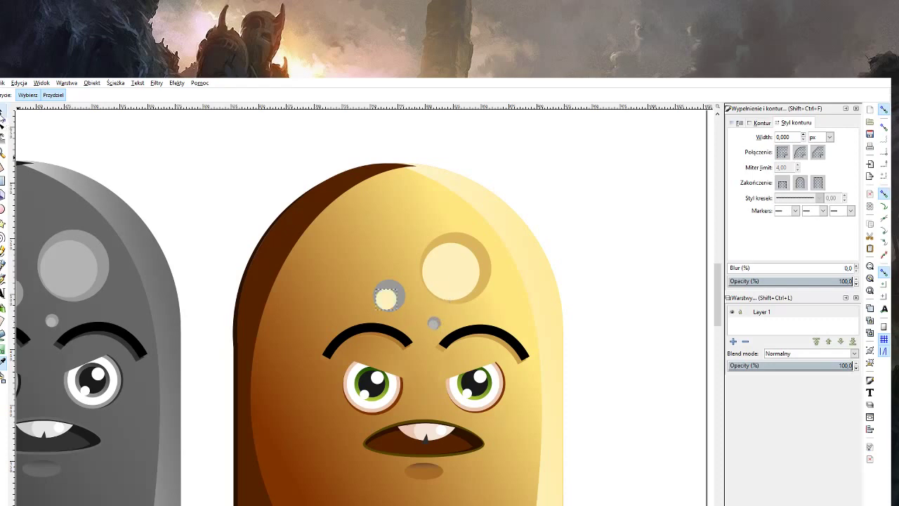
pyautogui.click(3, 113)
pyautogui.click(434, 323)
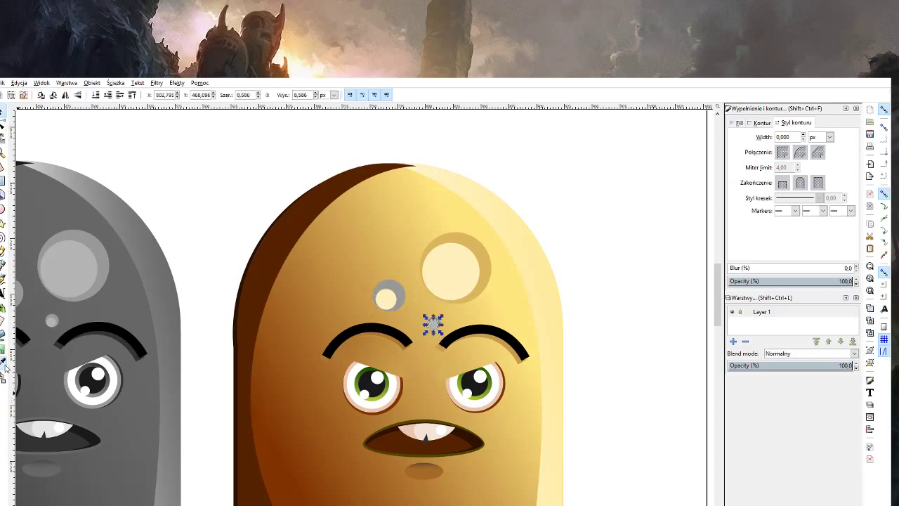
pyautogui.click(4, 361)
pyautogui.click(426, 288)
# Recolour both remaining grey rings a darker tan matching the head, then zoom out.
pyautogui.press('s')
pyautogui.click(401, 290)
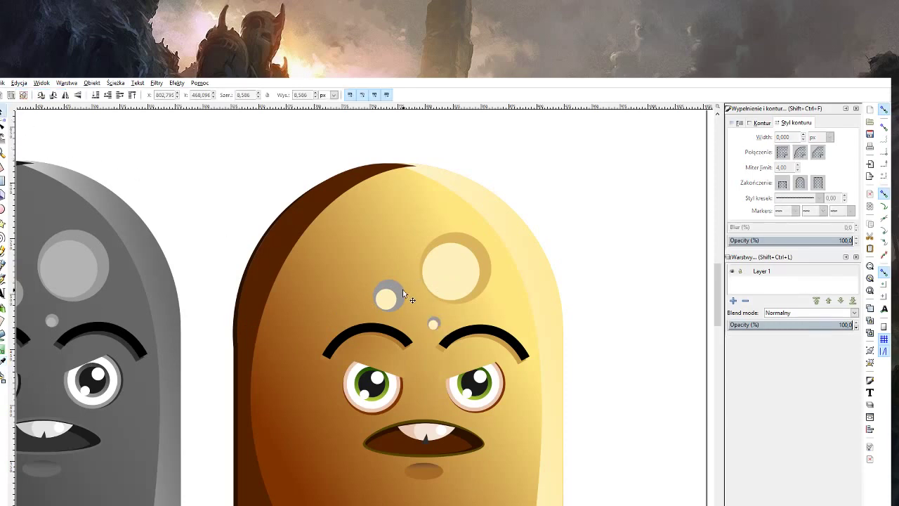
pyautogui.keyDown('shift'); pyautogui.click(435, 324); pyautogui.keyUp('shift')
pyautogui.press('d')
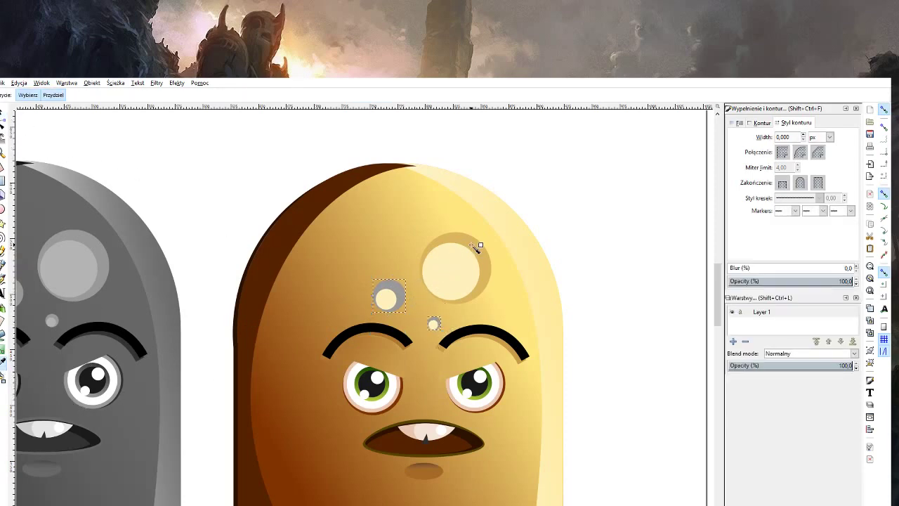
pyautogui.click(471, 243)
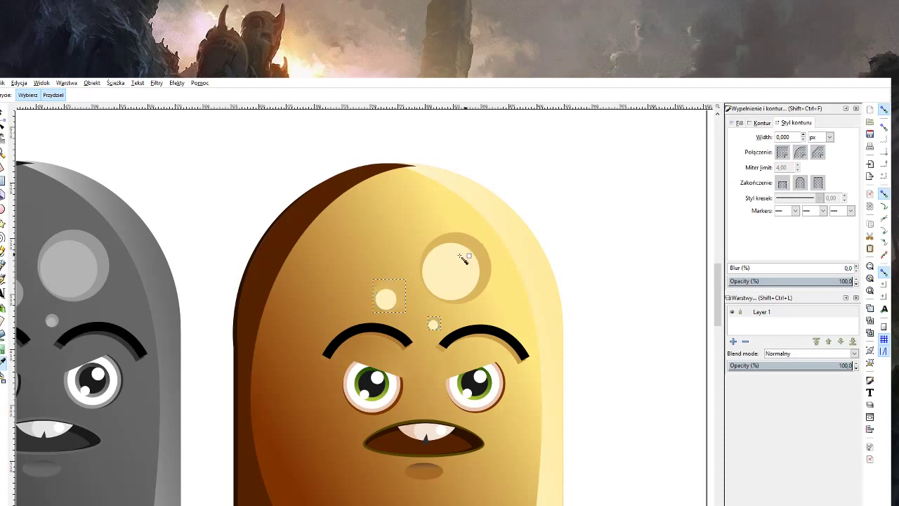
pyautogui.click(331, 274)
pyautogui.click(4, 151)
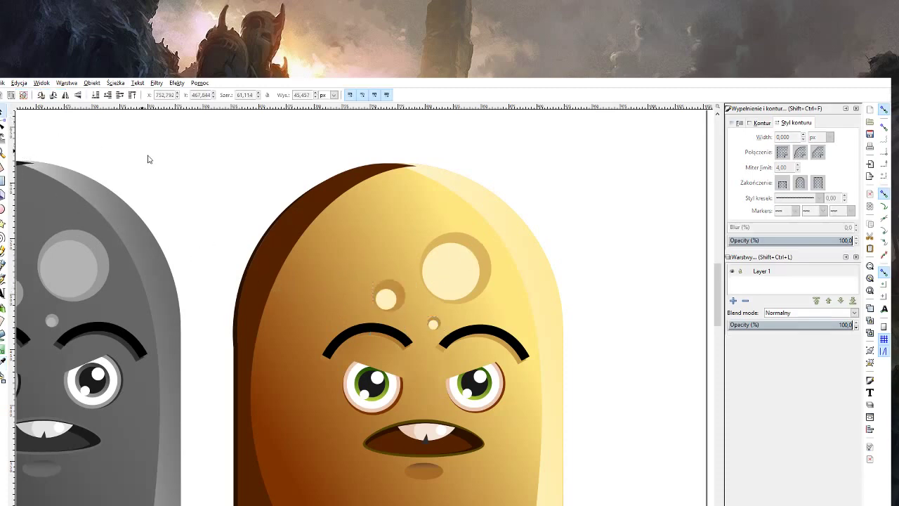
pyautogui.keyDown('shift'); pyautogui.click(208, 180); pyautogui.keyUp('shift')
pyautogui.keyDown('shift'); pyautogui.click(208, 180); pyautogui.keyUp('shift')
# Redraw the orange ghost body's gradient toward the upper-left edge and pull its end stop inward.
pyautogui.scroll(1, 284, 393)
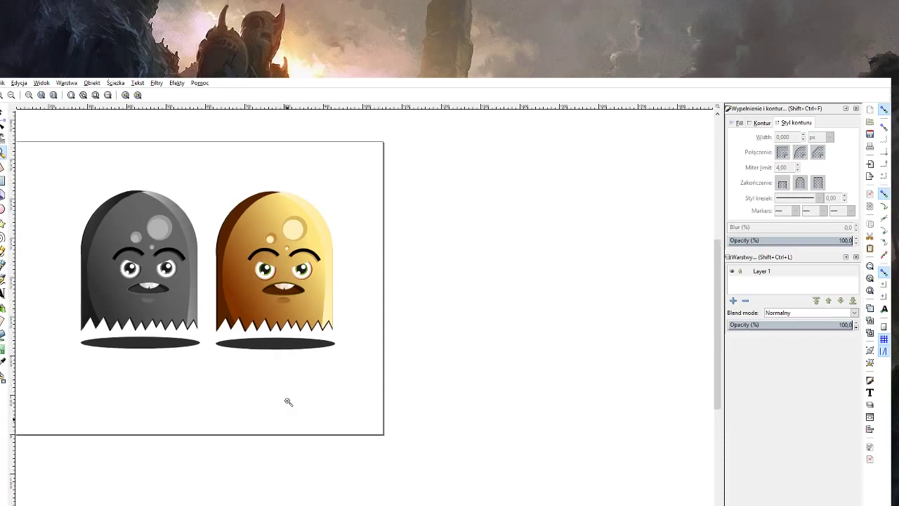
pyautogui.click(253, 244)
pyautogui.click(240, 248)
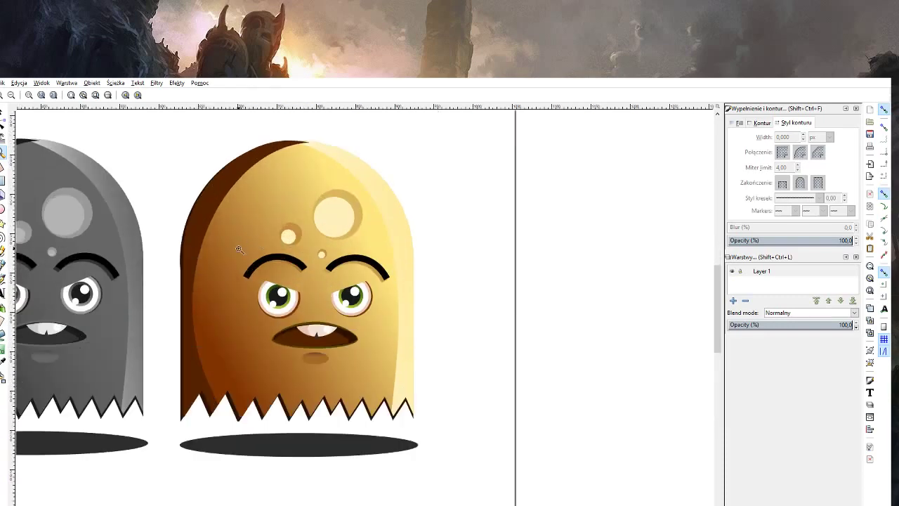
pyautogui.click(4, 112)
pyautogui.click(207, 203)
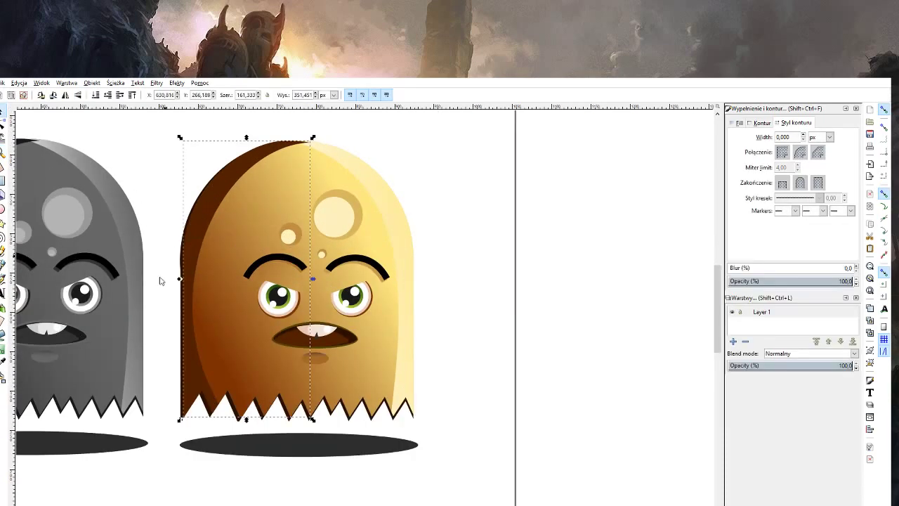
pyautogui.click(4, 352)
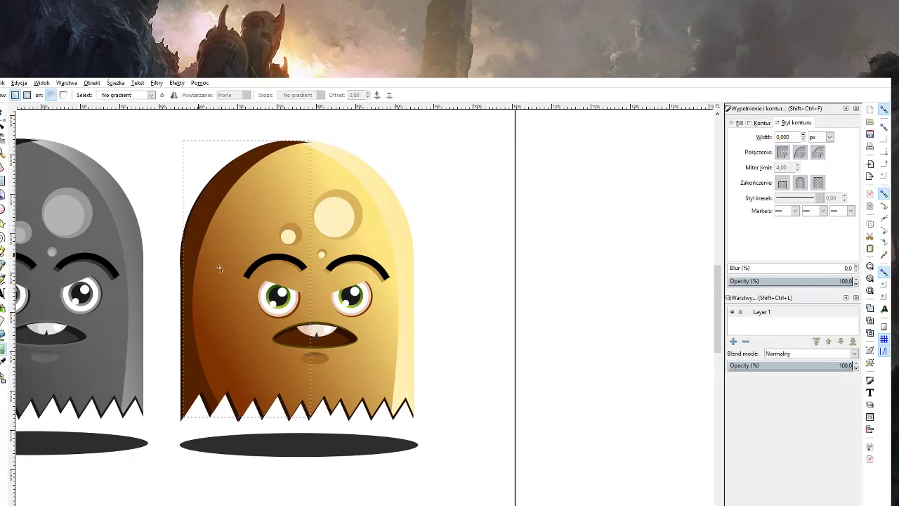
pyautogui.moveTo(192, 254)
pyautogui.mouseDown()
pyautogui.moveTo(238, 260)
pyautogui.moveTo(288, 288)
pyautogui.mouseUp()
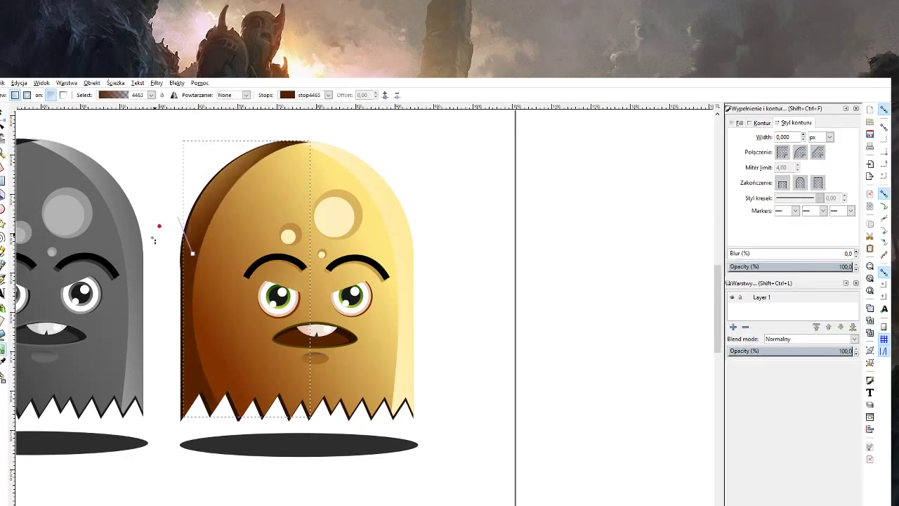
pyautogui.moveTo(193, 254); pyautogui.dragTo(153, 240)
pyautogui.moveTo(243, 272); pyautogui.dragTo(250, 268)
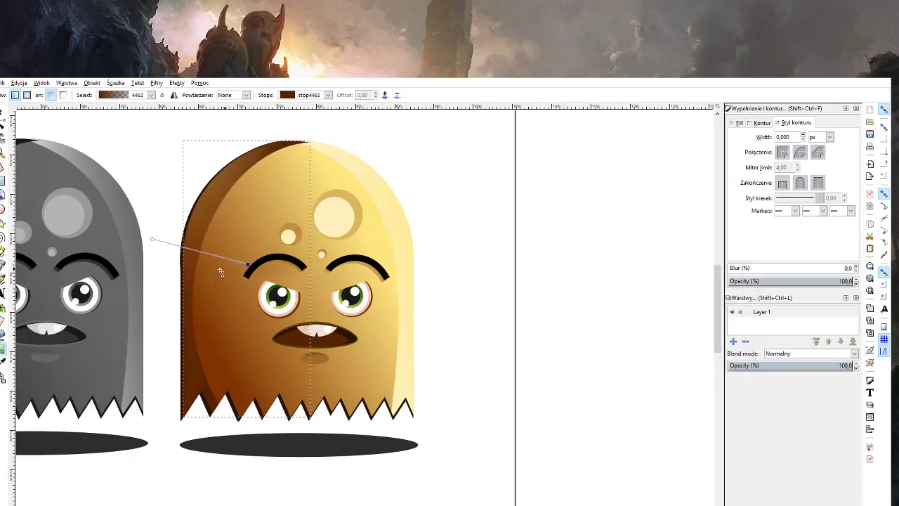
pyautogui.press('s')
# Reframe the view on the orange ghost and select its ground shadow ellipse.
pyautogui.press('Escape')
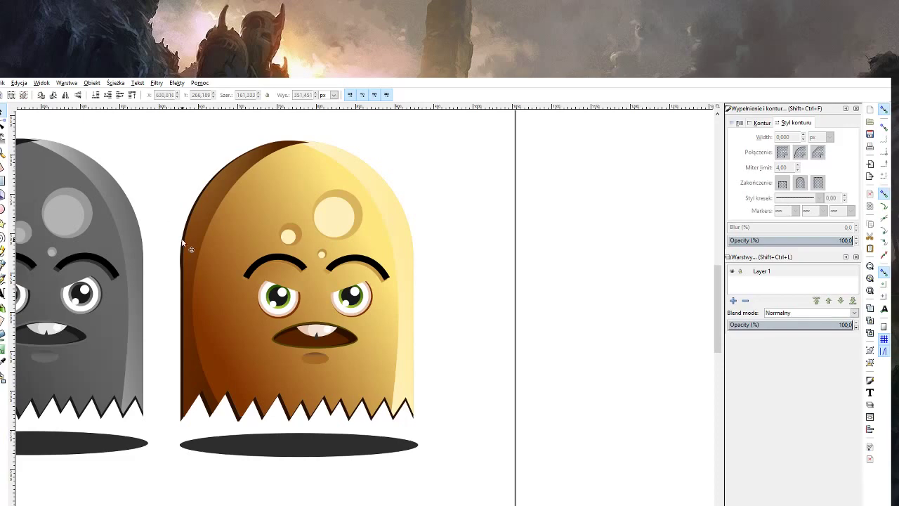
pyautogui.press('z')
pyautogui.keyDown('shift'); pyautogui.click(342, 327); pyautogui.keyUp('shift')
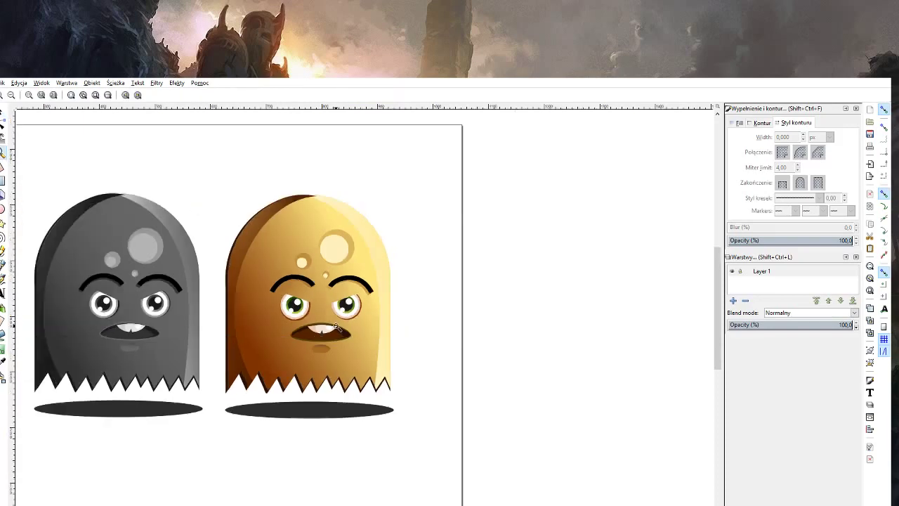
pyautogui.keyDown('shift'); pyautogui.click(342, 327); pyautogui.keyUp('shift')
pyautogui.keyDown('shift'); pyautogui.click(342, 328); pyautogui.keyUp('shift')
pyautogui.click(327, 317)
pyautogui.click(327, 318)
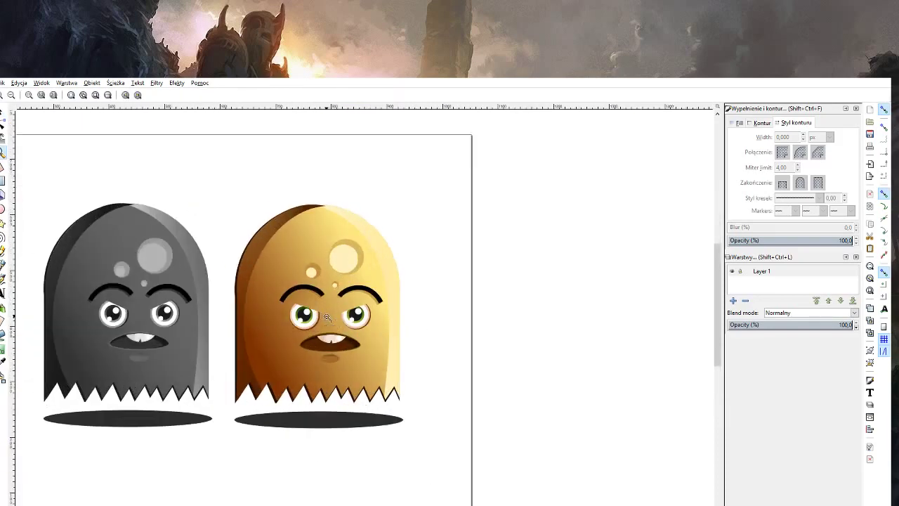
pyautogui.click(364, 314)
pyautogui.press('s')
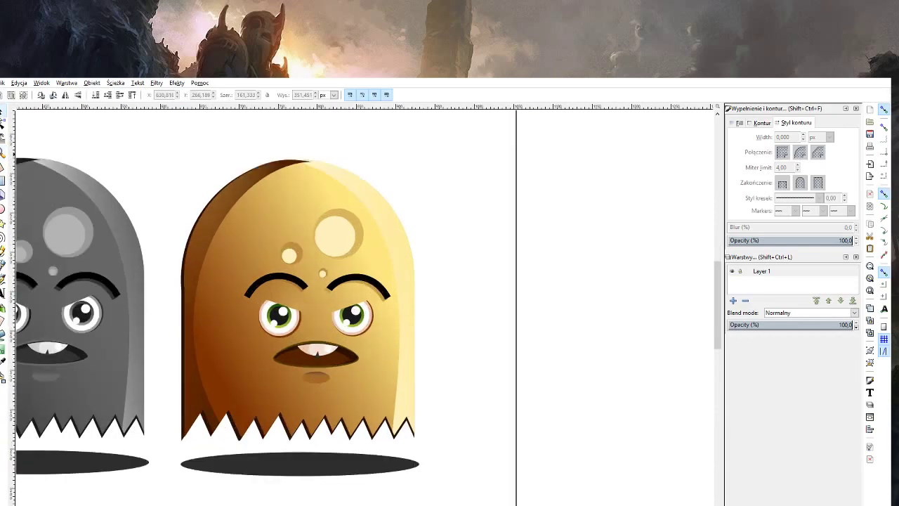
pyautogui.click(288, 469)
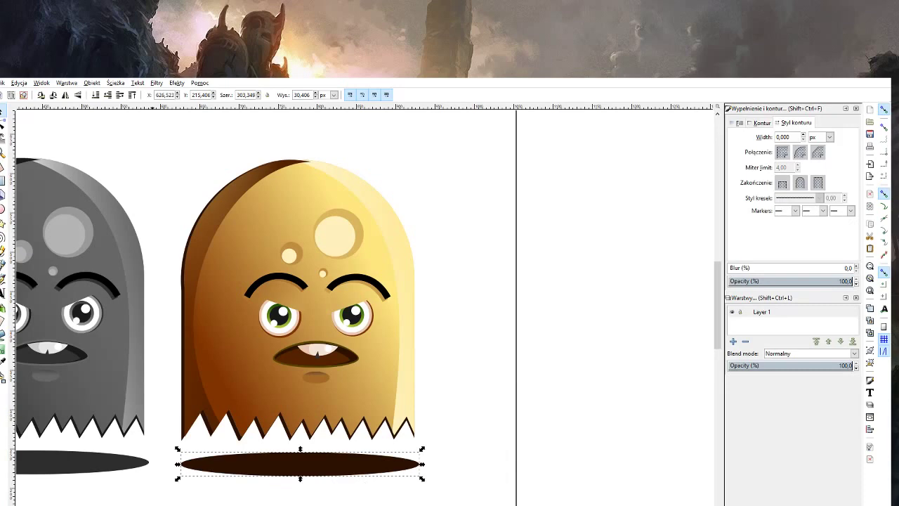
# Zoom in on the lower-left corner of the ghost's zigzag hem.
pyautogui.press('z')
pyautogui.keyDown('shift'); pyautogui.click(396, 496); pyautogui.keyUp('shift')
pyautogui.click(361, 482)
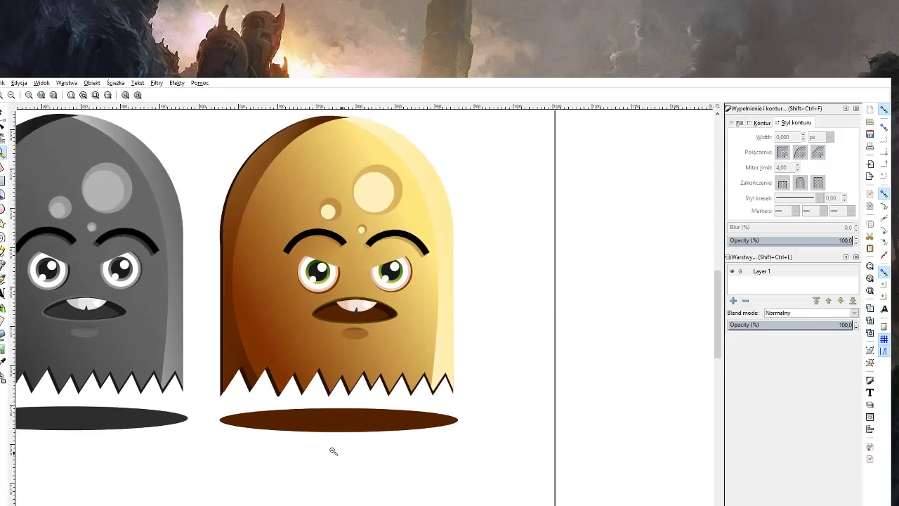
pyautogui.click(281, 415)
pyautogui.click(4, 132)
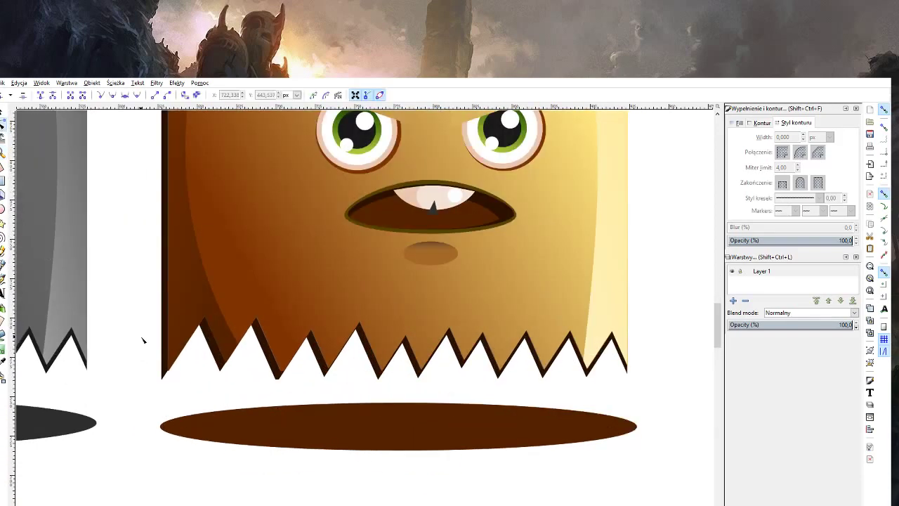
pyautogui.click(168, 370)
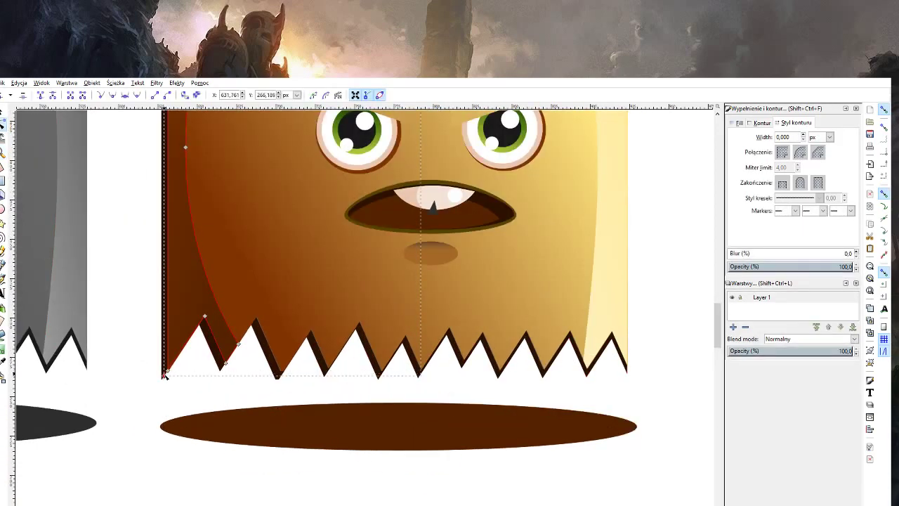
pyautogui.press('s')
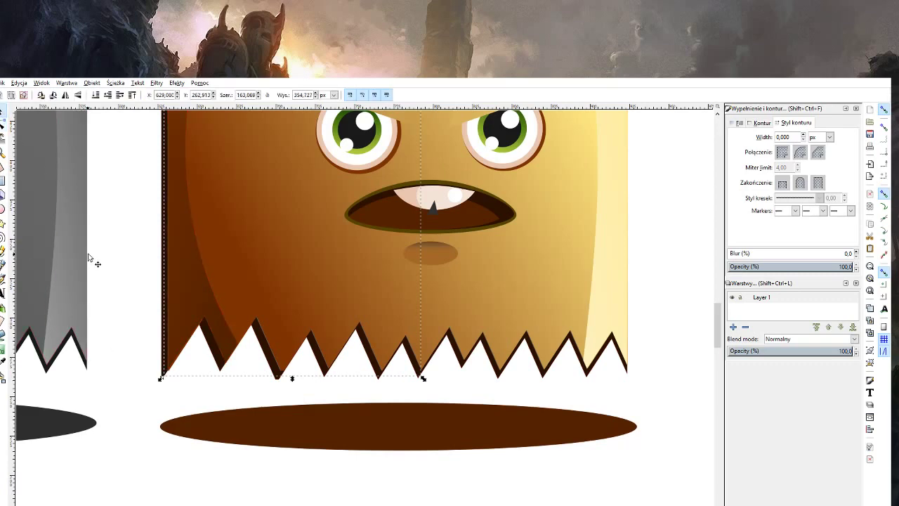
pyautogui.press('Tab')
pyautogui.press('Escape')
pyautogui.press('z')
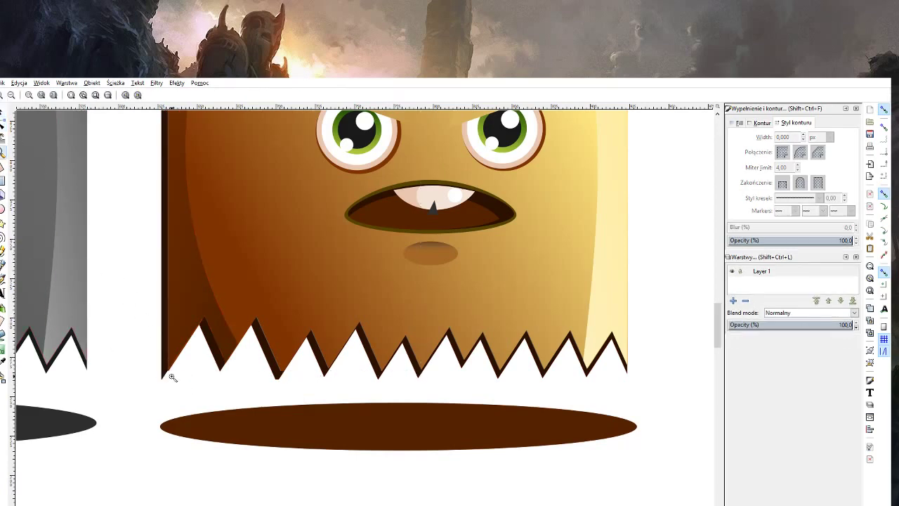
pyautogui.click(171, 373)
pyautogui.click(171, 373)
# Delete the extra bottom node of the hem path and reposition its corner node.
pyautogui.press('n')
pyautogui.click(161, 375)
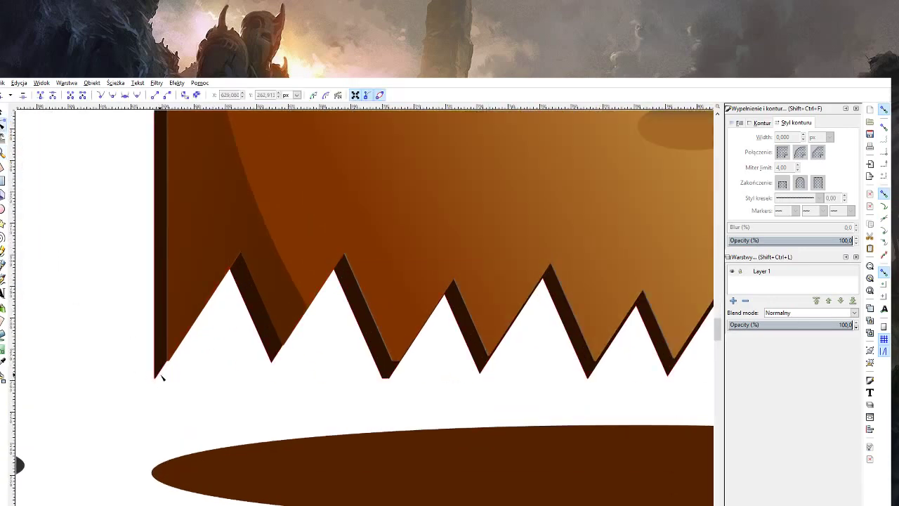
pyautogui.moveTo(158, 379); pyautogui.dragTo(193, 391)
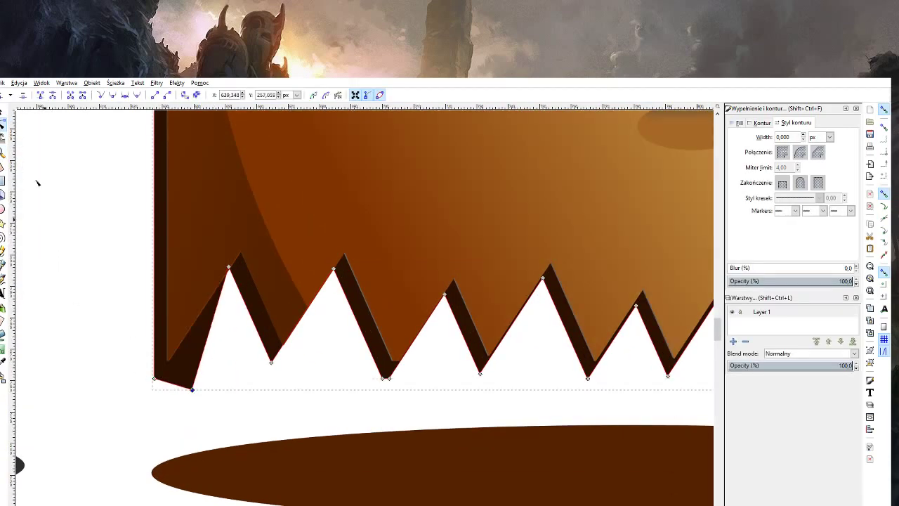
pyautogui.press('Delete')
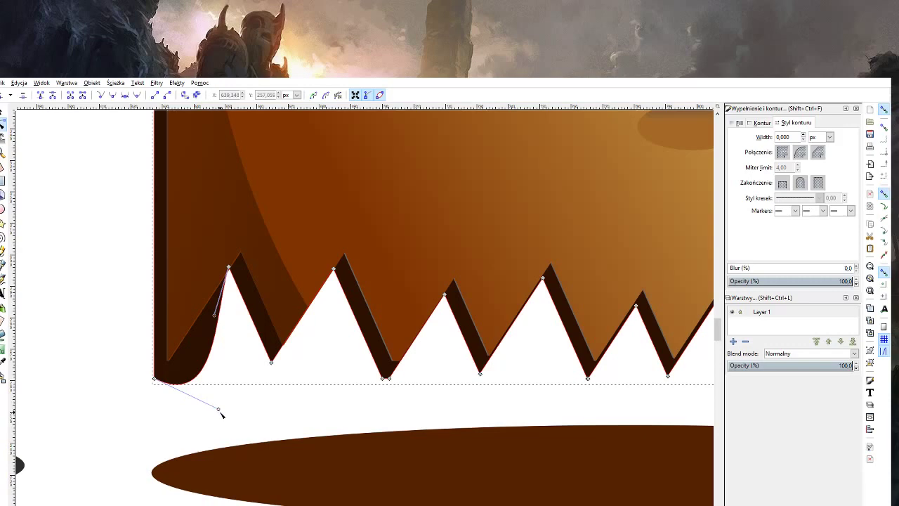
pyautogui.moveTo(154, 379)
pyautogui.mouseDown()
pyautogui.moveTo(168, 360)
pyautogui.moveTo(203, 376)
pyautogui.moveTo(215, 371)
pyautogui.moveTo(174, 357)
pyautogui.moveTo(181, 295)
pyautogui.moveTo(165, 359)
pyautogui.mouseUp()
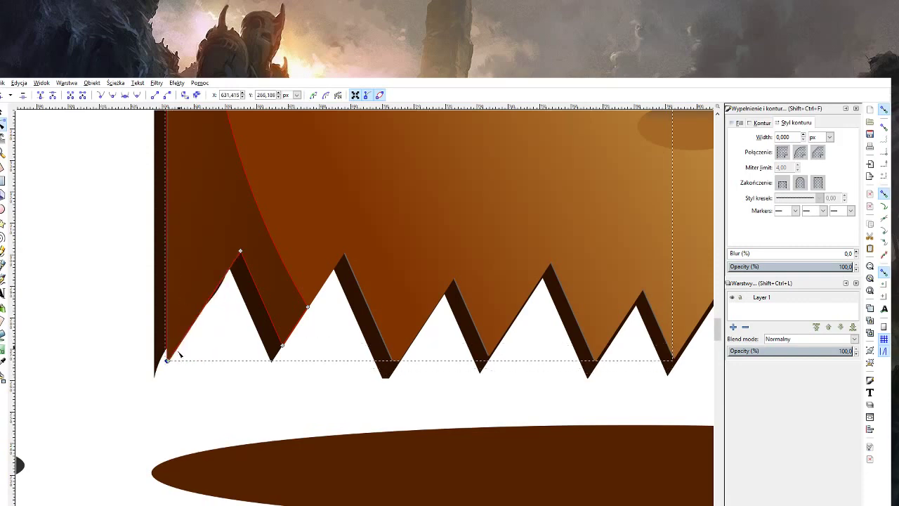
pyautogui.moveTo(166, 358); pyautogui.dragTo(156, 360)
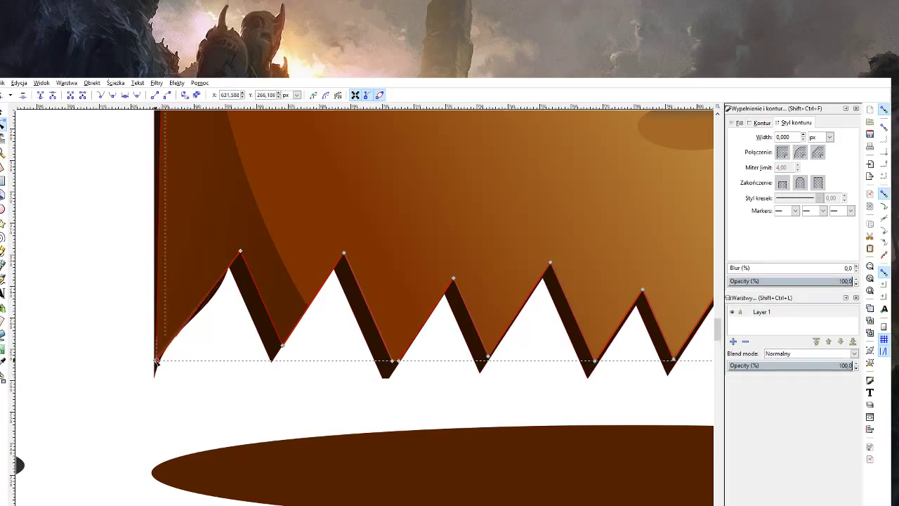
# Straighten the first tooth edge on the lighter hem path, then zoom out to both ghosts.
pyautogui.click(216, 301)
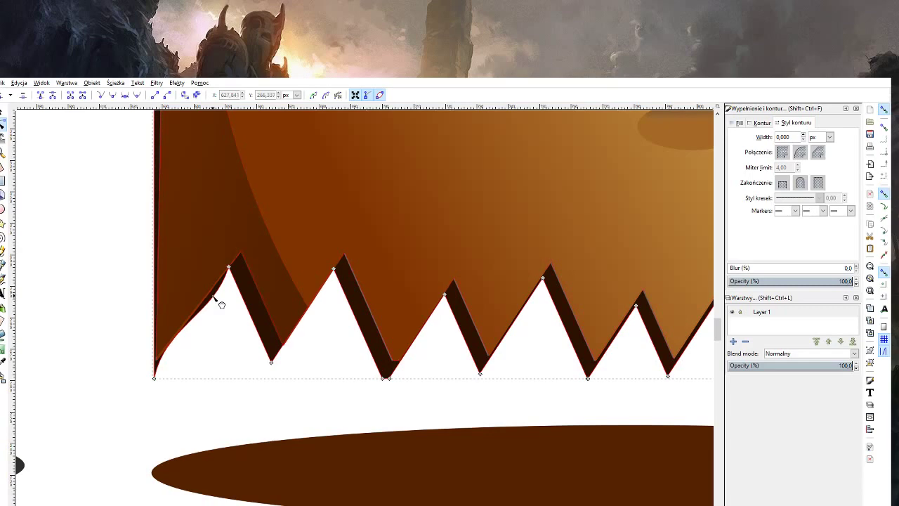
pyautogui.moveTo(216, 299); pyautogui.dragTo(213, 294)
pyautogui.press('z')
pyautogui.keyDown('shift'); pyautogui.click(232, 338); pyautogui.keyUp('shift')
pyautogui.keyDown('shift'); pyautogui.click(232, 339); pyautogui.keyUp('shift')
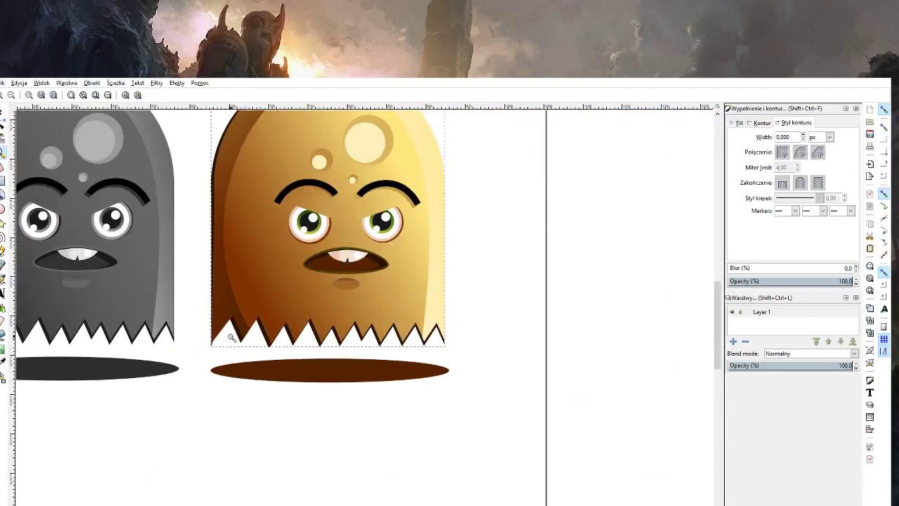
# Zoom in on the orange ghost's face and select both its eyebrows.
pyautogui.keyDown('shift'); pyautogui.click(266, 358); pyautogui.keyUp('shift')
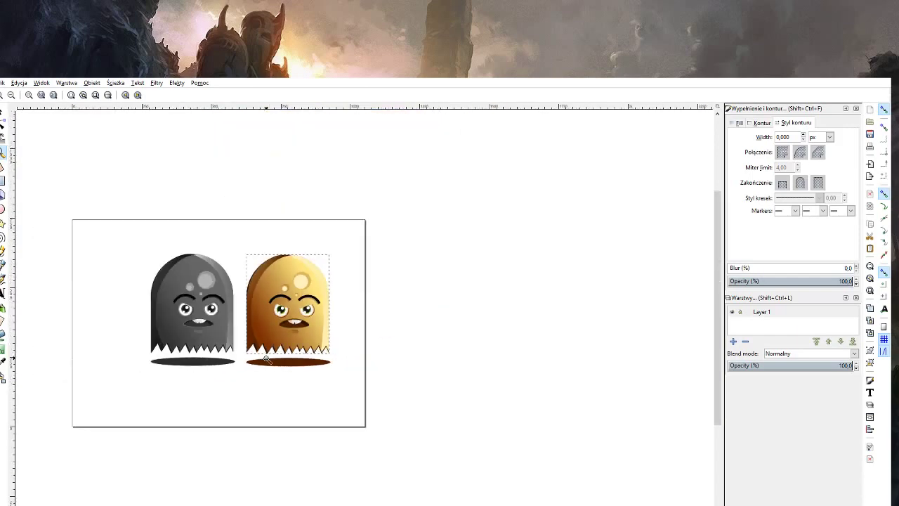
pyautogui.click(301, 345)
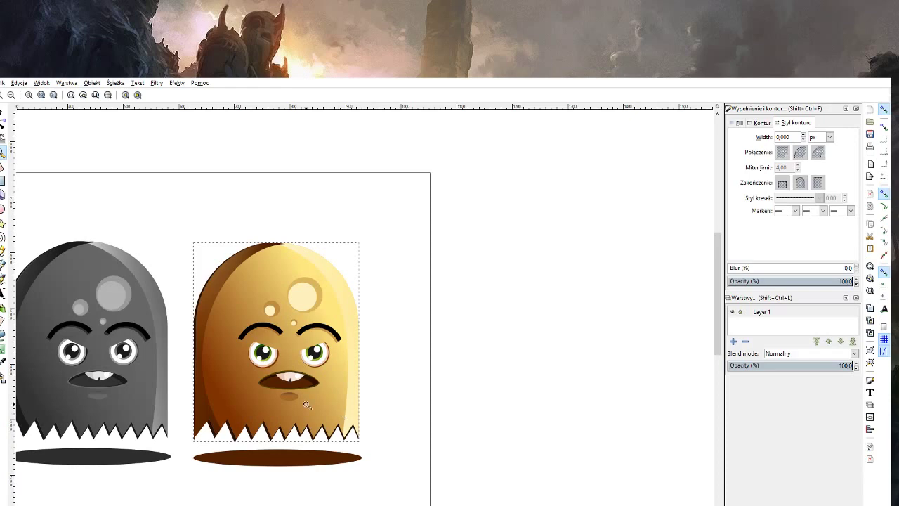
pyautogui.keyDown('shift'); pyautogui.click(344, 380); pyautogui.keyUp('shift')
pyautogui.click(335, 372)
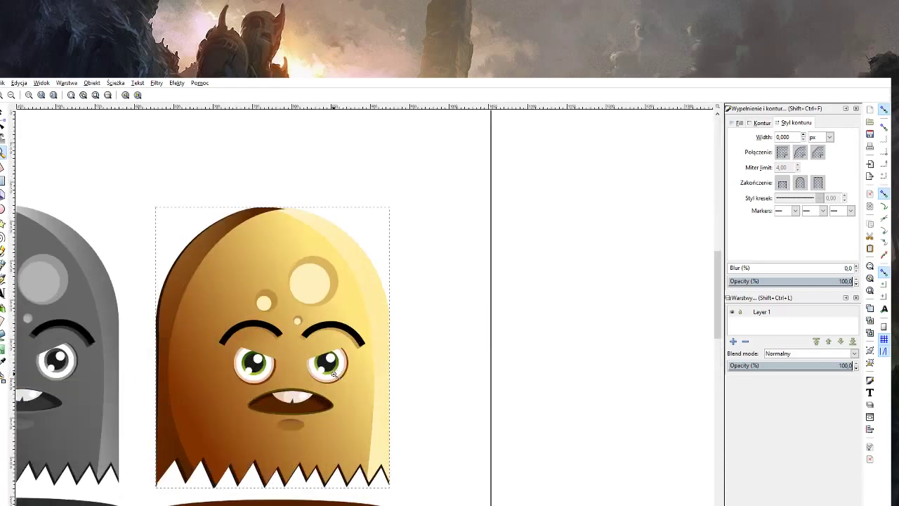
pyautogui.click(294, 361)
pyautogui.click(4, 110)
pyautogui.click(166, 296)
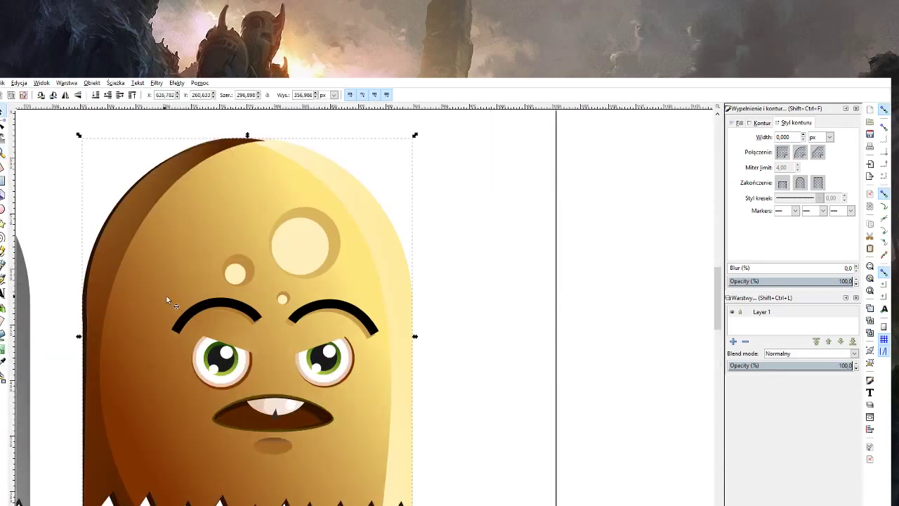
pyautogui.click(230, 301)
pyautogui.keyDown('shift'); pyautogui.click(343, 309); pyautogui.keyUp('shift')
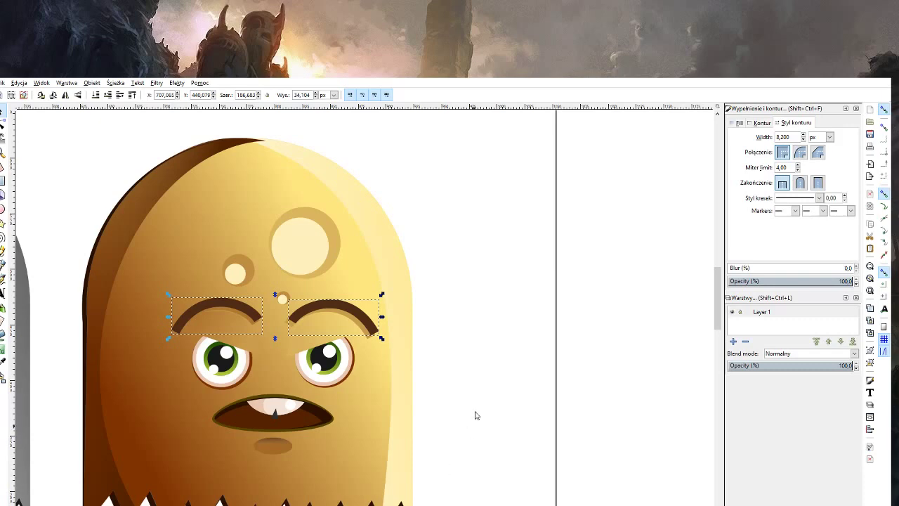
# Zoom in on the mouth and lower the dark tooth triangle behind the tooth.
pyautogui.press('z')
pyautogui.click(341, 421)
pyautogui.click(321, 415)
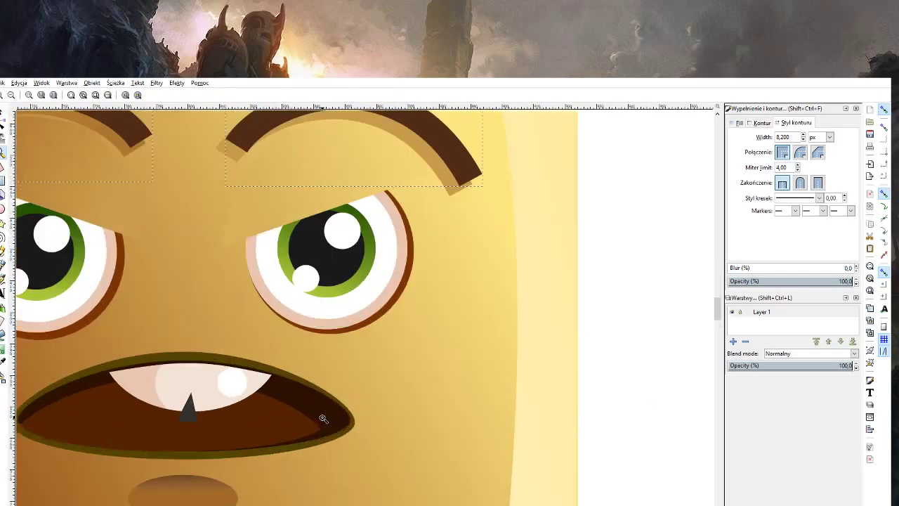
pyautogui.press('s')
pyautogui.click(187, 408)
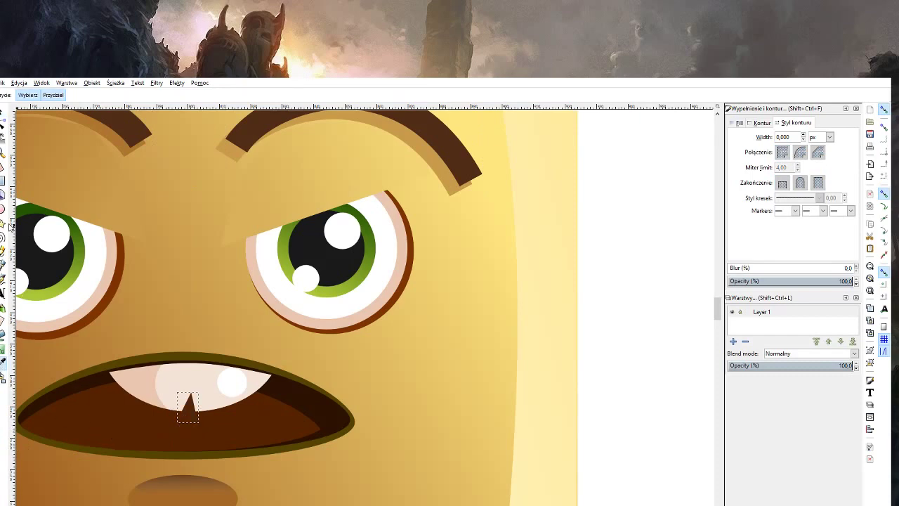
pyautogui.press('pagedown')
# Set the mouth rim back to brown using the Dropper.
pyautogui.click(290, 397)
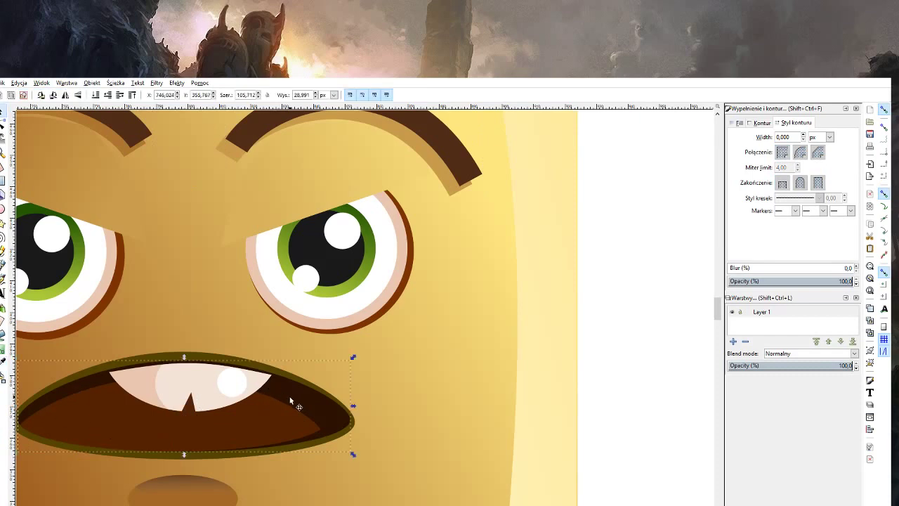
pyautogui.click(219, 354)
pyautogui.click(218, 357)
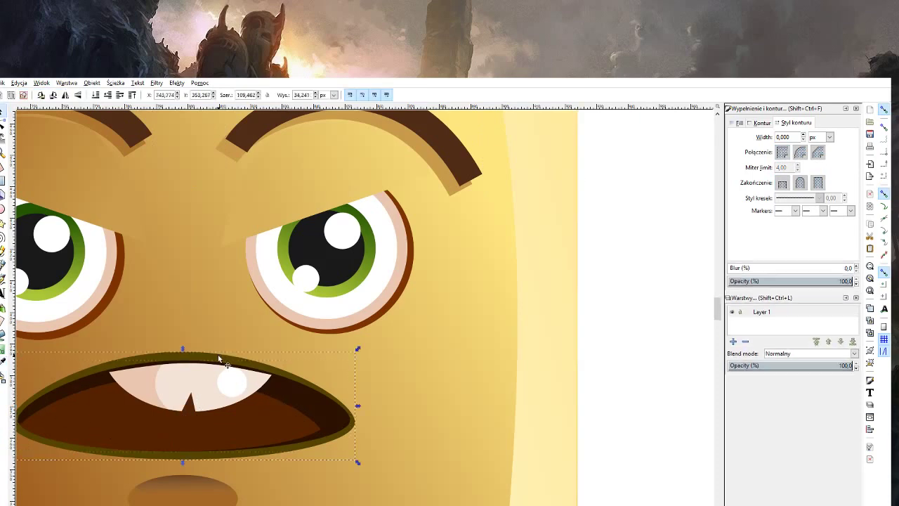
pyautogui.click(3, 362)
pyautogui.click(3, 363)
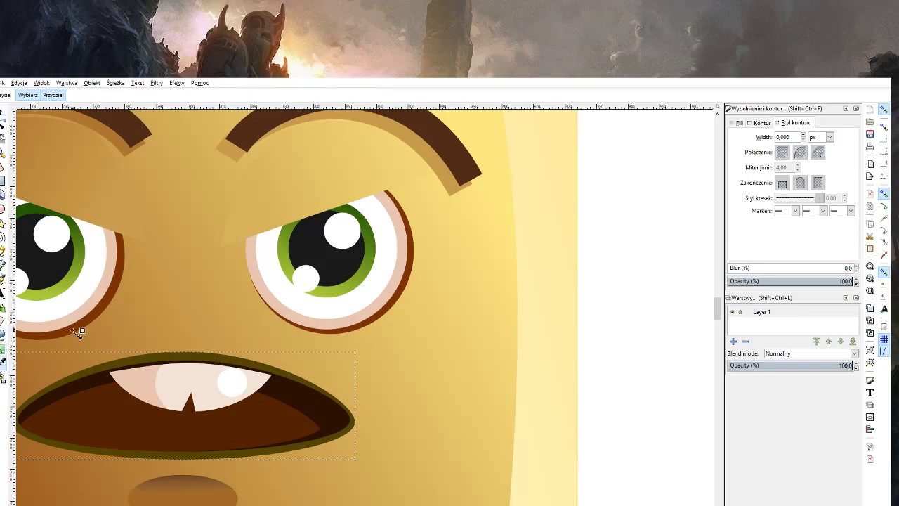
pyautogui.click(329, 324)
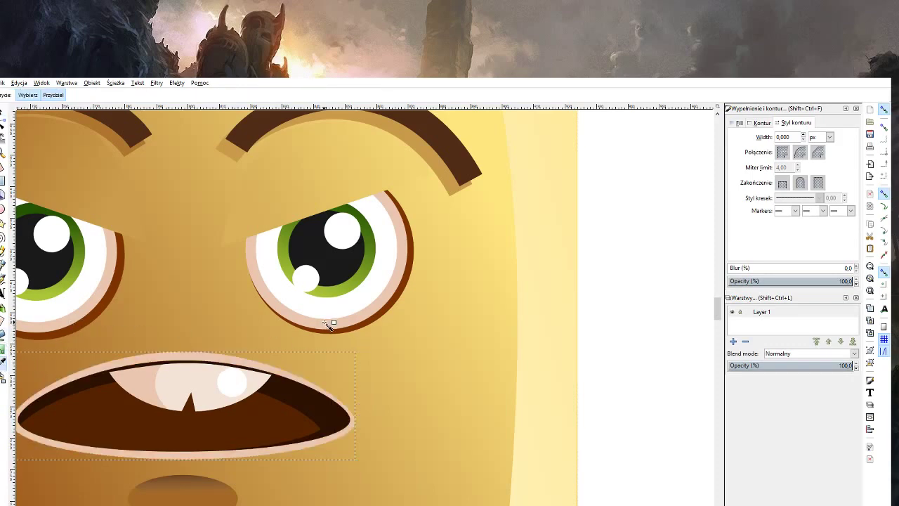
pyautogui.click(329, 333)
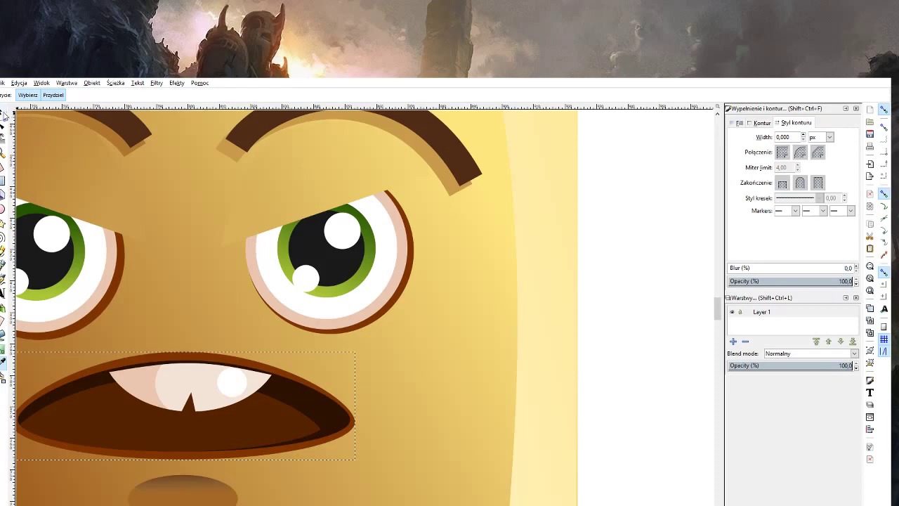
pyautogui.click(4, 113)
# Zoom out to the whole page and back in on the orange ghost's face.
pyautogui.press('z')
pyautogui.click(174, 248)
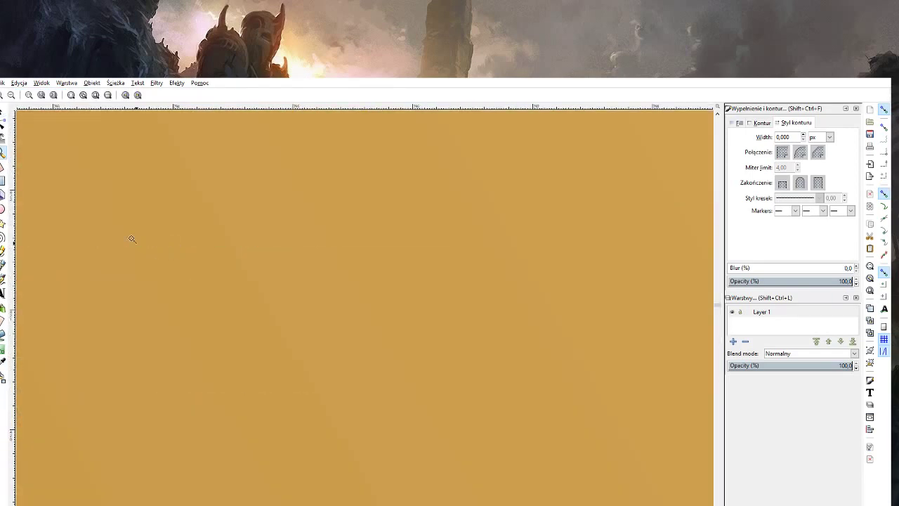
pyautogui.click(41, 94)
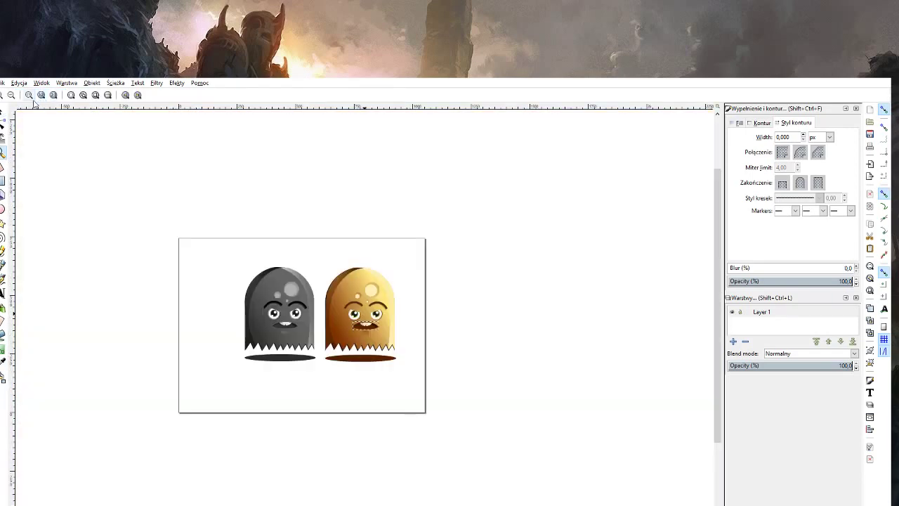
pyautogui.click(401, 313)
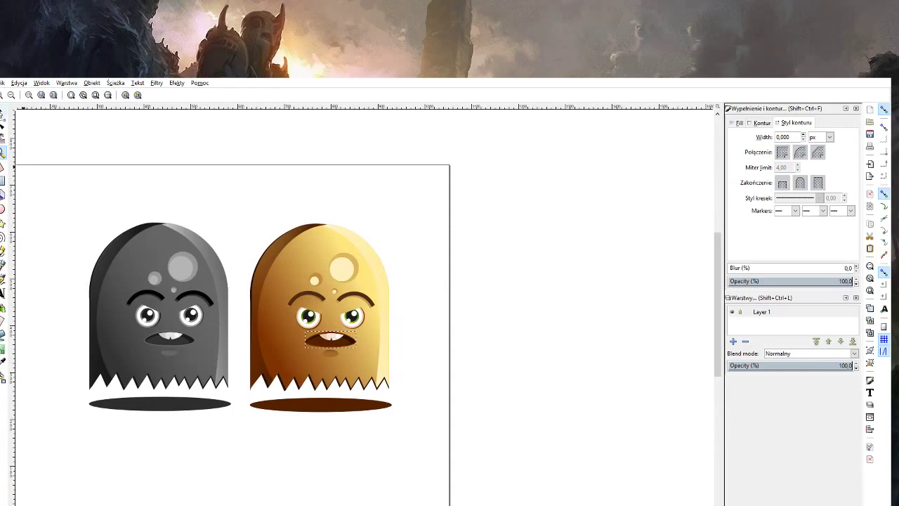
pyautogui.click(4, 111)
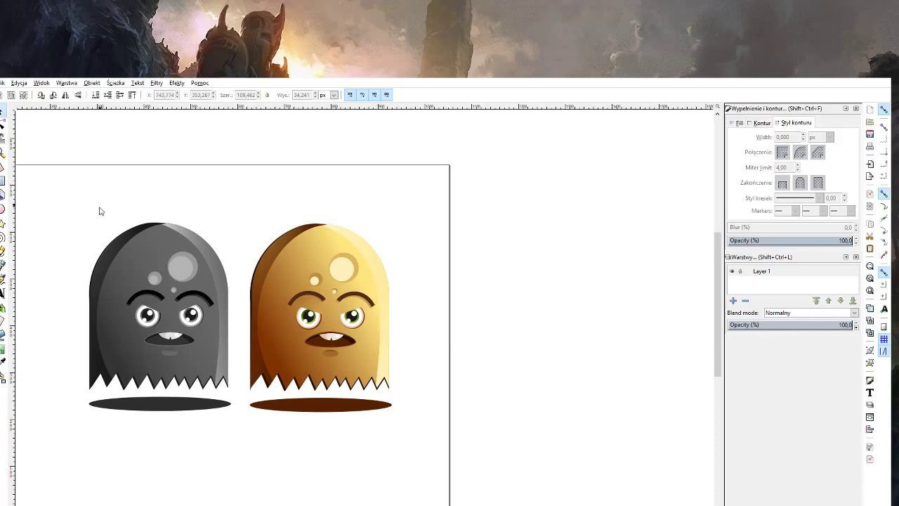
pyautogui.press('z')
pyautogui.click(334, 328)
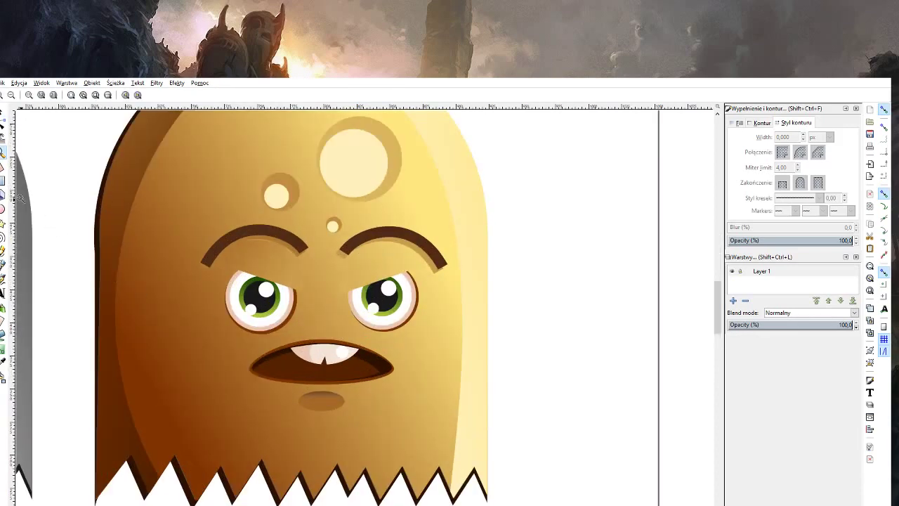
pyautogui.click(4, 209)
pyautogui.moveTo(238, 328); pyautogui.dragTo(279, 345)
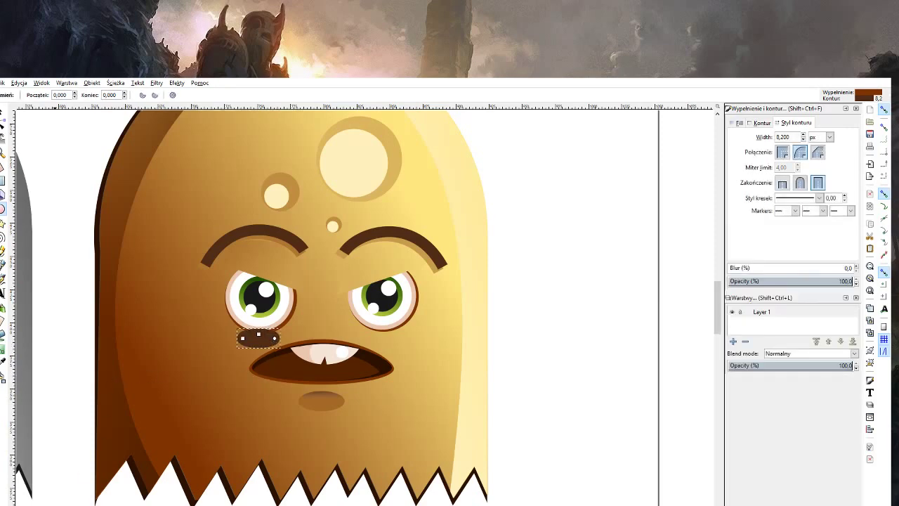
pyautogui.keyDown('shift'); pyautogui.click(7, 500); pyautogui.keyUp('shift')
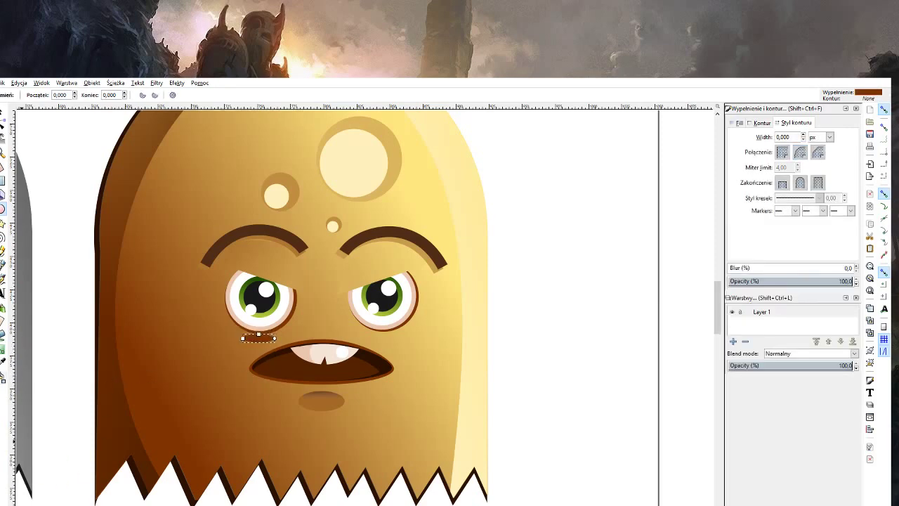
pyautogui.click(3, 360)
pyautogui.click(351, 291)
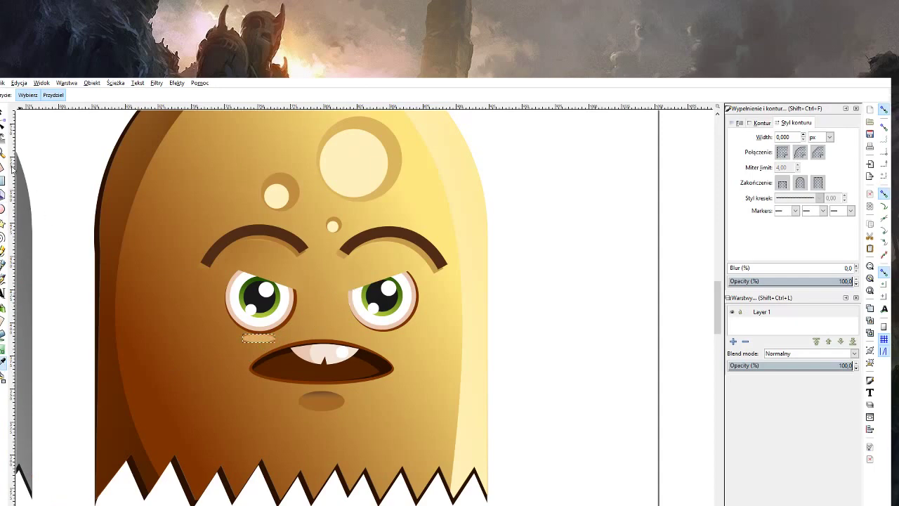
pyautogui.press('s')
pyautogui.click(142, 341)
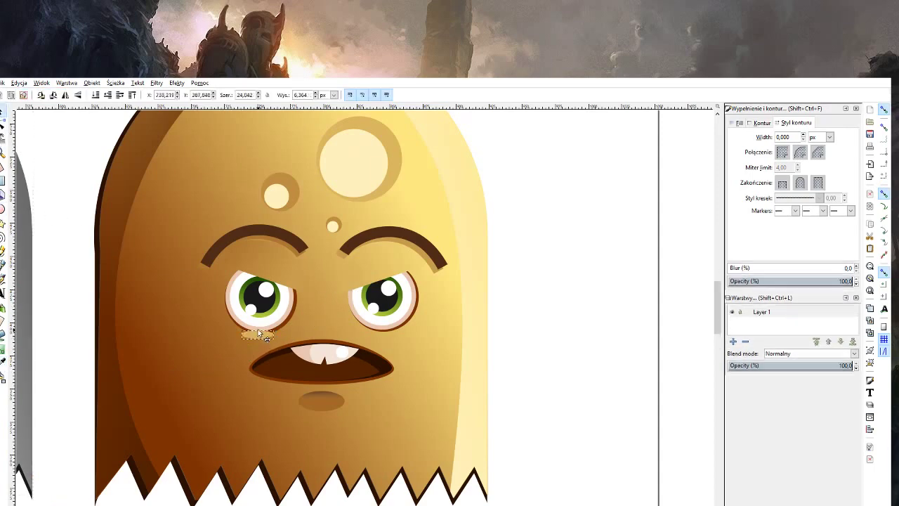
pyautogui.moveTo(259, 335)
pyautogui.mouseDown()
pyautogui.moveTo(229, 335)
pyautogui.moveTo(400, 337)
pyautogui.mouseUp()
pyautogui.hotkey('ctrl', 'd')
pyautogui.click(536, 334)
pyautogui.press('z')
pyautogui.keyDown('shift'); pyautogui.click(536, 335); pyautogui.keyUp('shift')
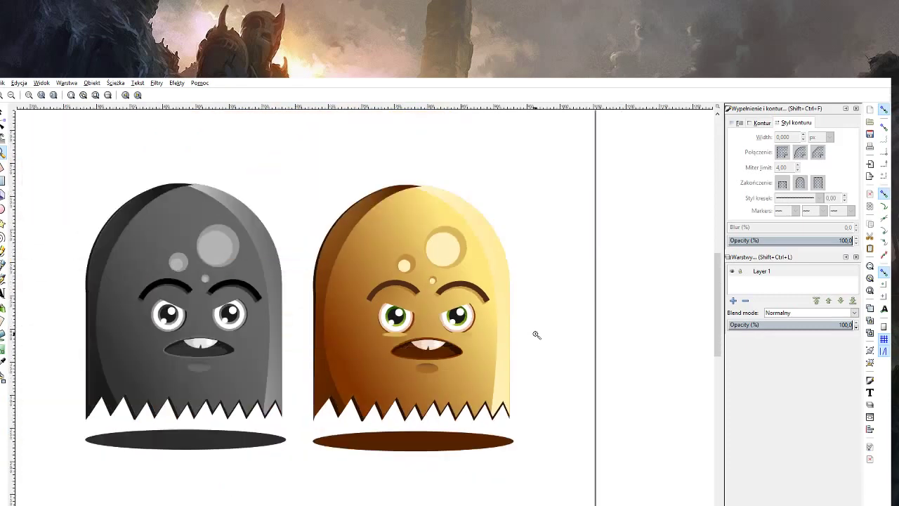
pyautogui.click(537, 333)
pyautogui.click(536, 329)
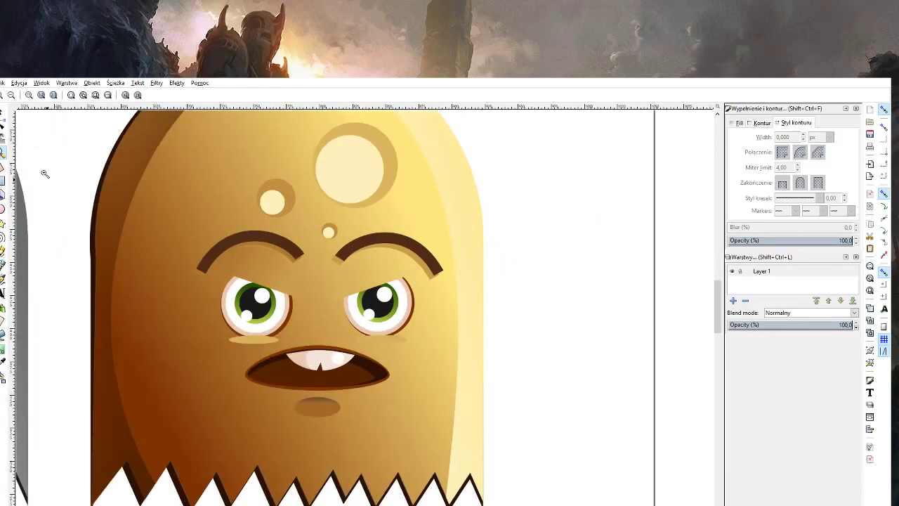
pyautogui.click(3, 115)
pyautogui.click(237, 340)
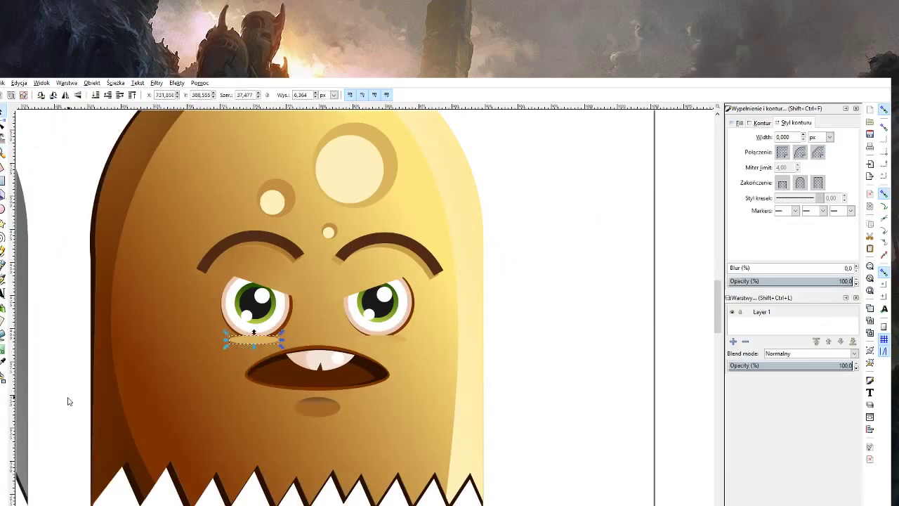
pyautogui.click(3, 361)
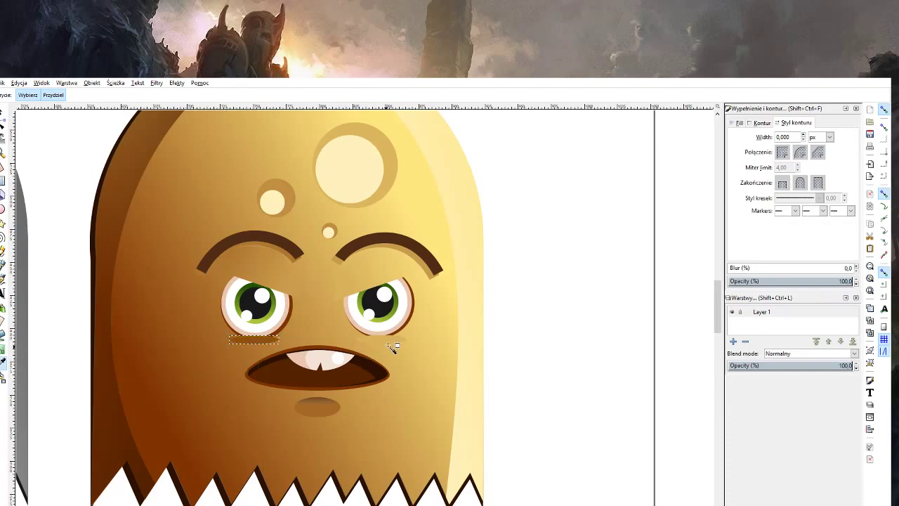
pyautogui.press('s')
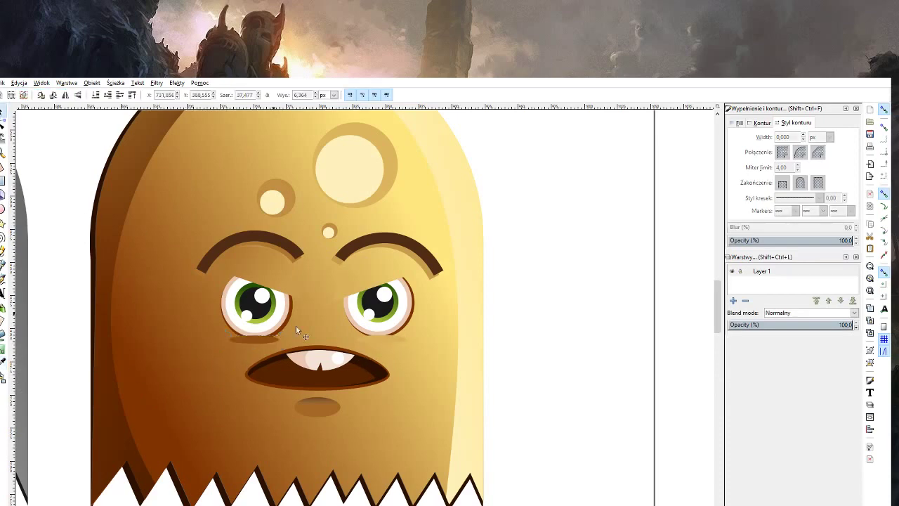
pyautogui.click(374, 338)
pyautogui.click(2, 362)
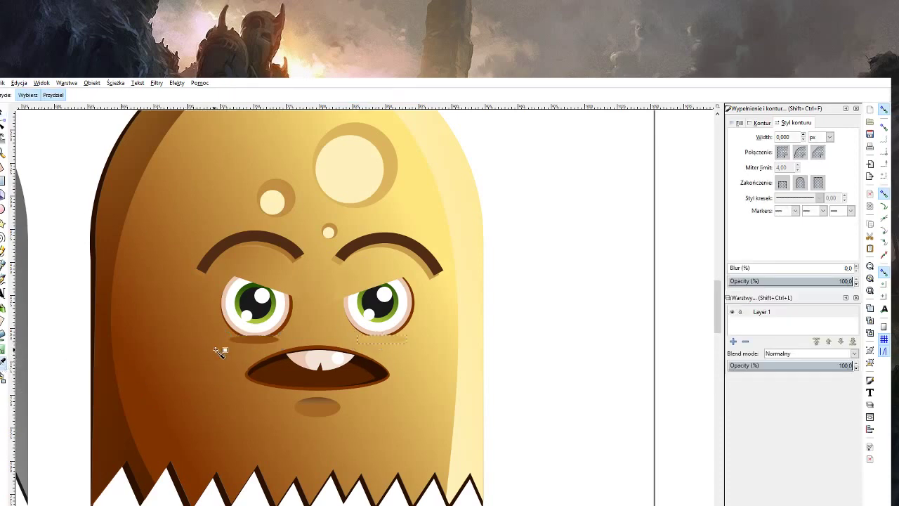
pyautogui.click(250, 338)
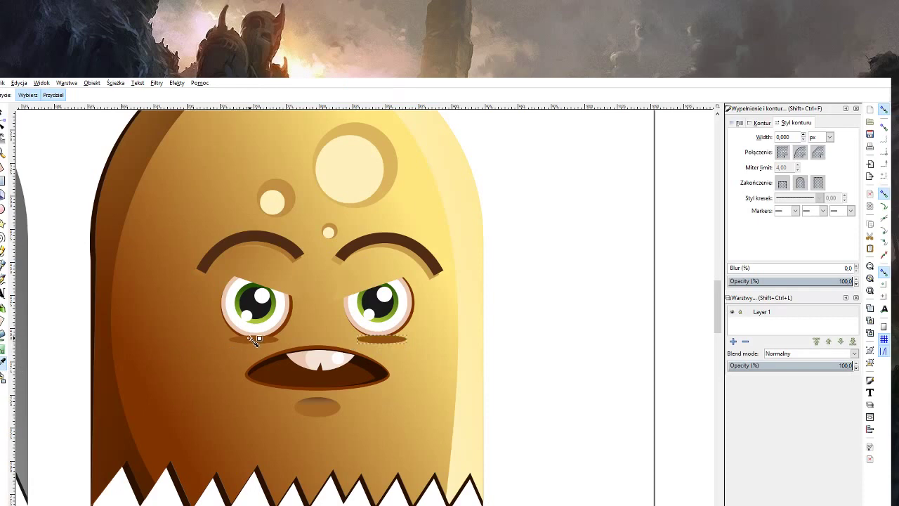
pyautogui.click(4, 114)
pyautogui.press('z')
pyautogui.keyDown('shift'); pyautogui.click(57, 148); pyautogui.keyUp('shift')
pyautogui.keyDown('shift'); pyautogui.click(57, 146); pyautogui.keyUp('shift')
pyautogui.keyDown('shift'); pyautogui.click(57, 145); pyautogui.keyUp('shift')
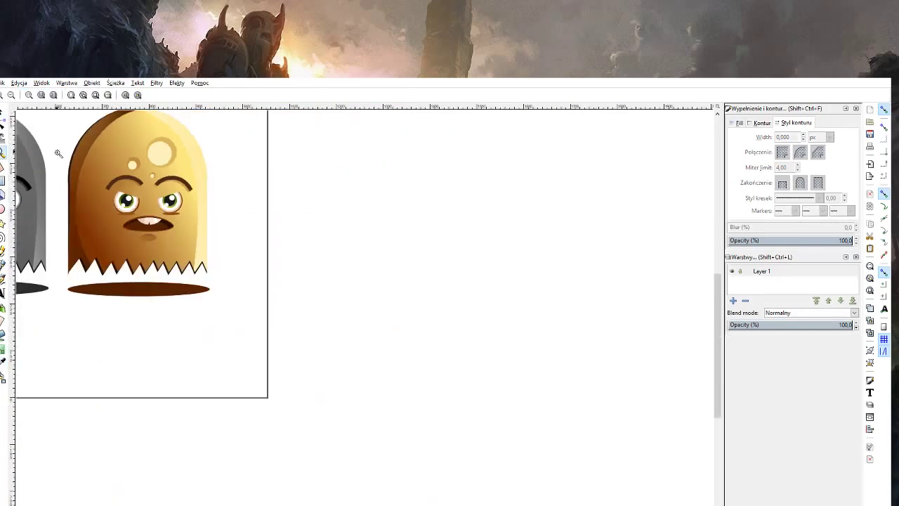
pyautogui.scroll(1, 140, 343)
pyautogui.scroll(1, 141, 344)
pyautogui.click(137, 254)
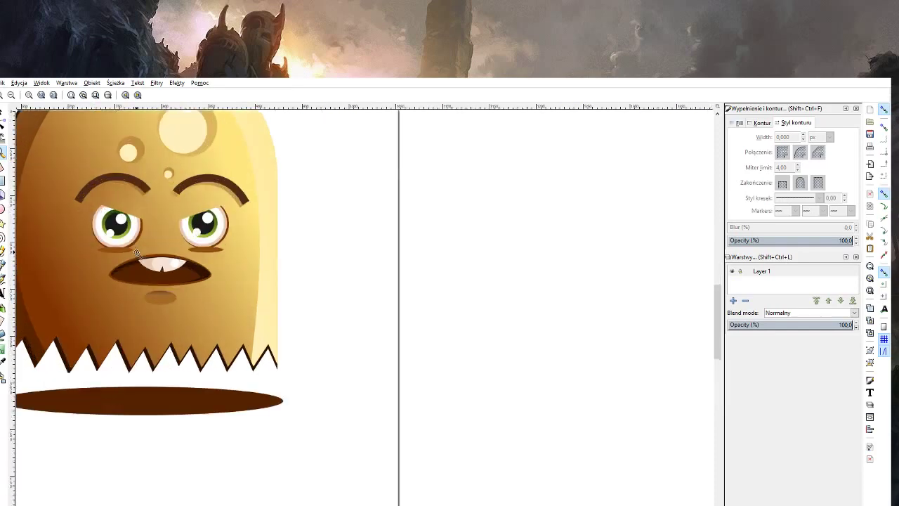
pyautogui.click(137, 254)
pyautogui.click(4, 112)
pyautogui.click(99, 256)
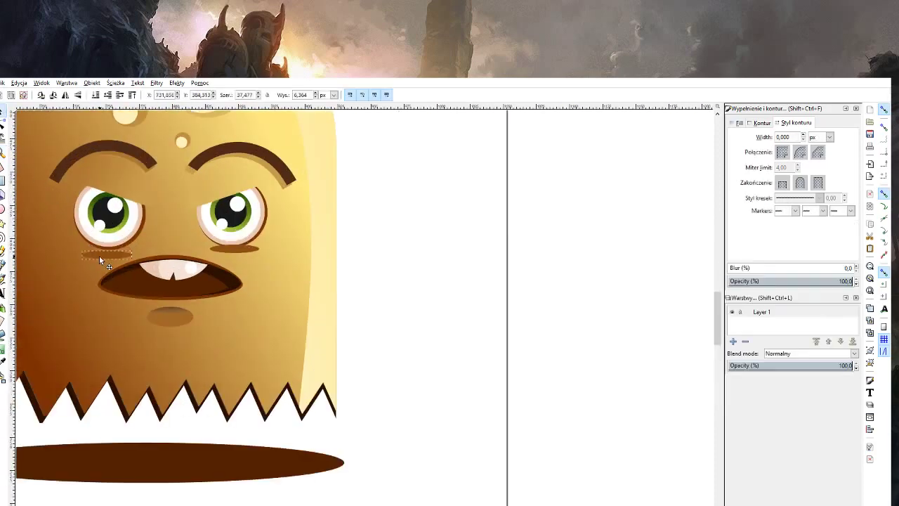
pyautogui.moveTo(99, 256); pyautogui.dragTo(100, 253)
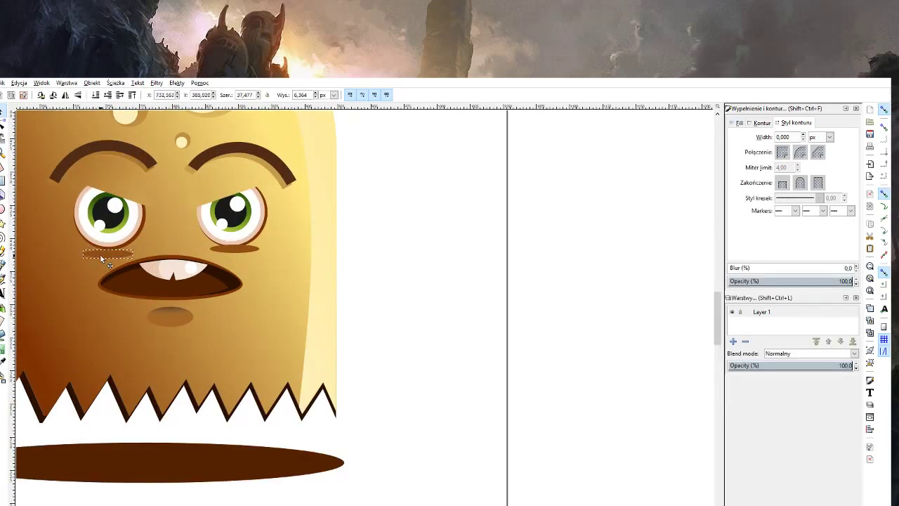
pyautogui.click(239, 250)
pyautogui.moveTo(239, 257); pyautogui.dragTo(236, 253)
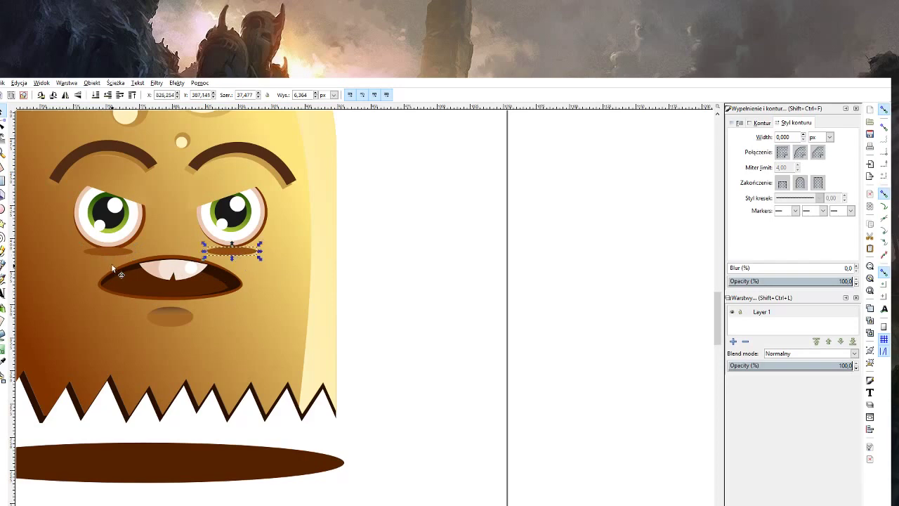
pyautogui.click(130, 250)
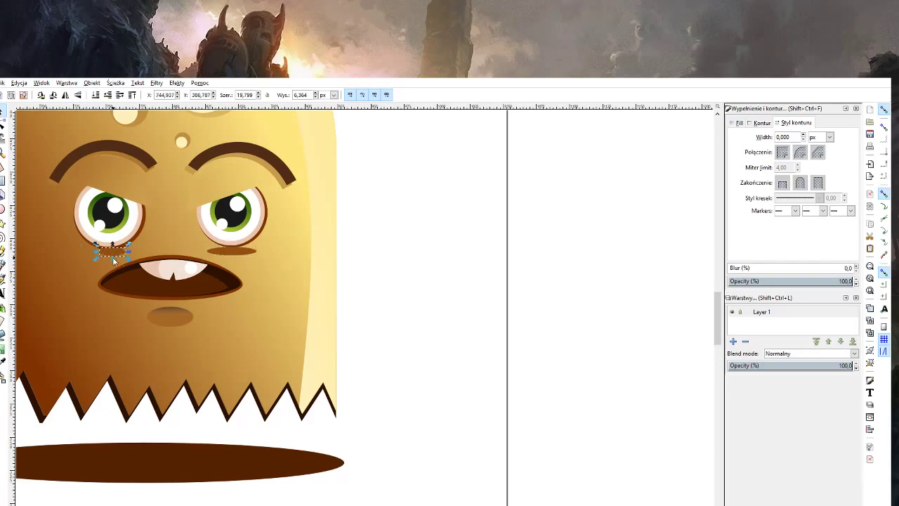
pyautogui.press('Delete')
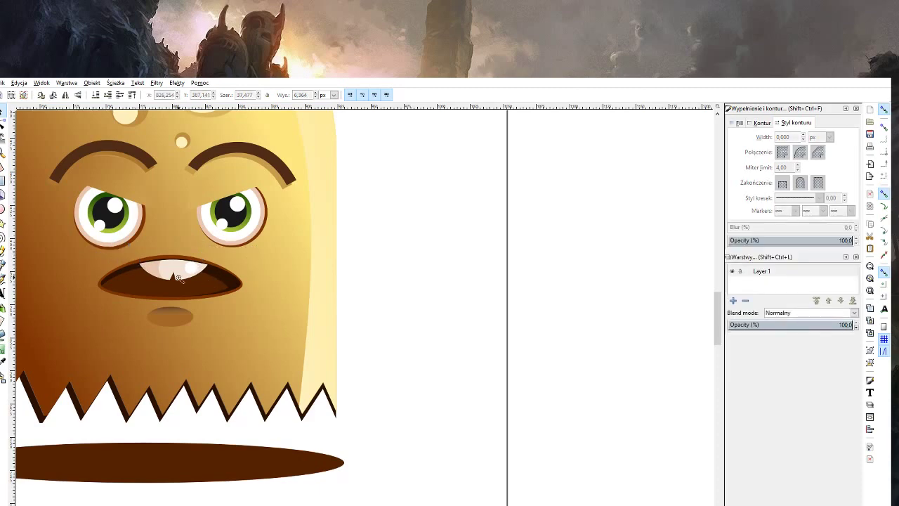
pyautogui.press('z')
pyautogui.keyDown('shift'); pyautogui.click(175, 278); pyautogui.keyUp('shift')
pyautogui.keyDown('shift'); pyautogui.click(176, 277); pyautogui.keyUp('shift')
pyautogui.scroll(2, 214, 357)
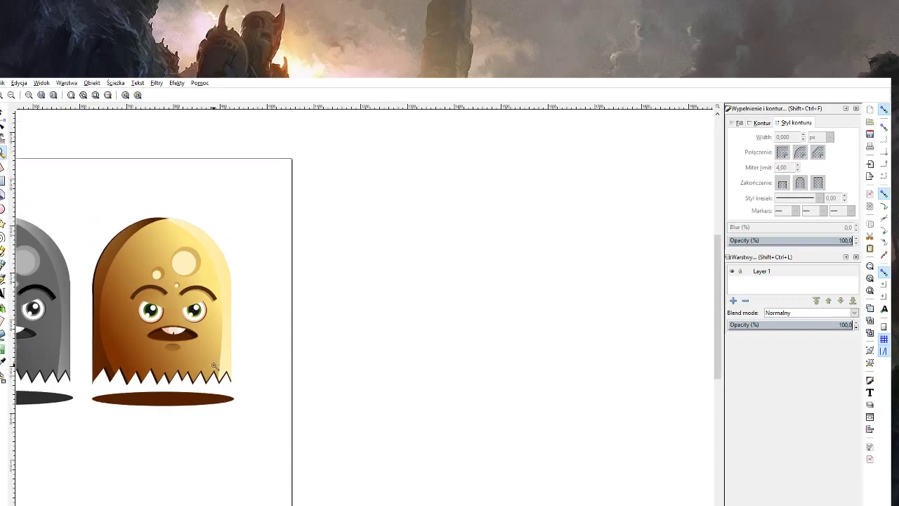
pyautogui.hscroll(-3, 200, 331)
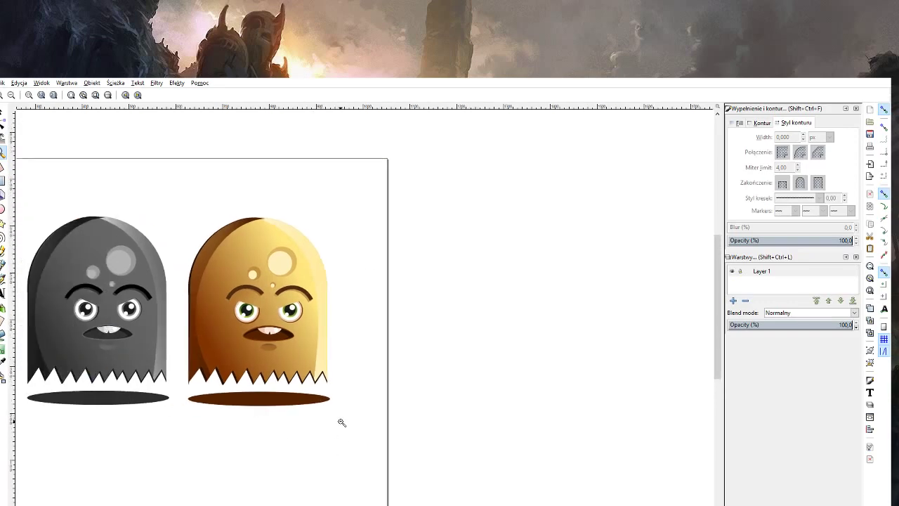
pyautogui.click(265, 223)
pyautogui.click(264, 224)
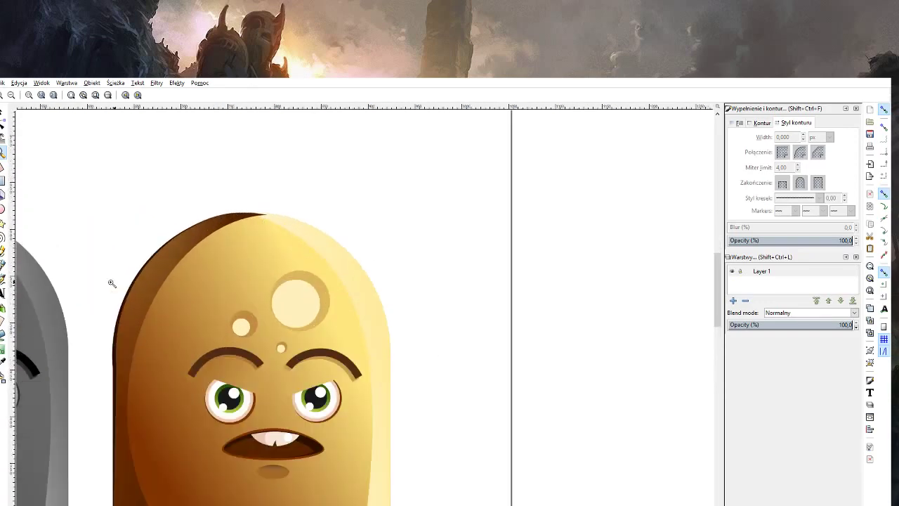
# Draw a pointed antenna shape above the head, fill it brown and send it backward.
pyautogui.click(4, 265)
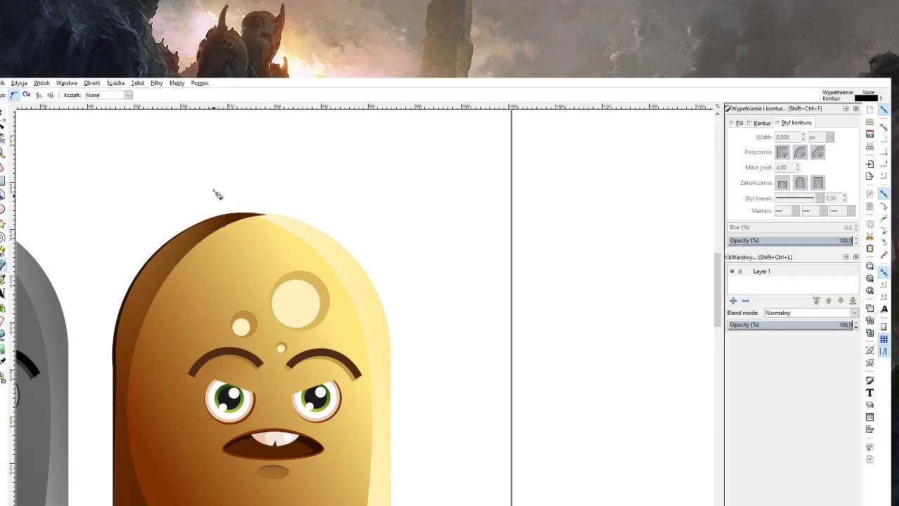
pyautogui.click(220, 213)
pyautogui.click(209, 170)
pyautogui.click(262, 139)
pyautogui.click(233, 174)
pyautogui.click(254, 225)
pyautogui.click(224, 224)
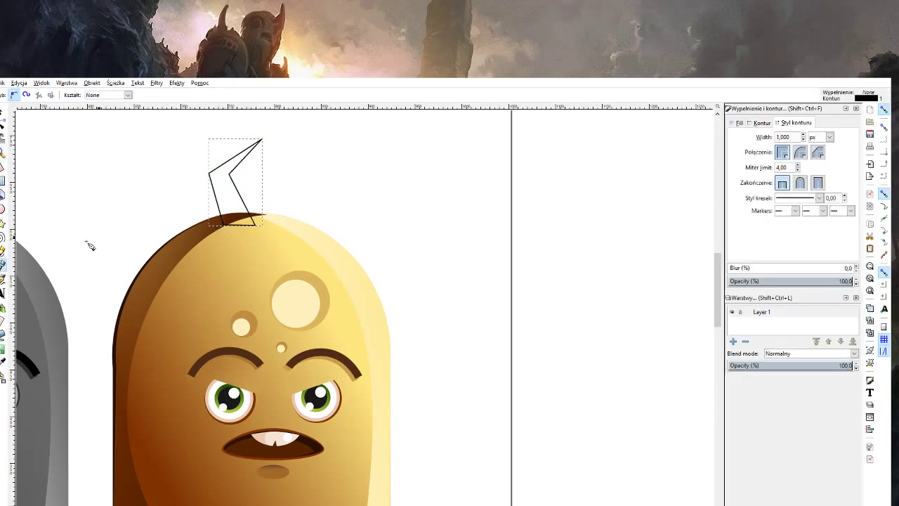
pyautogui.click(4, 361)
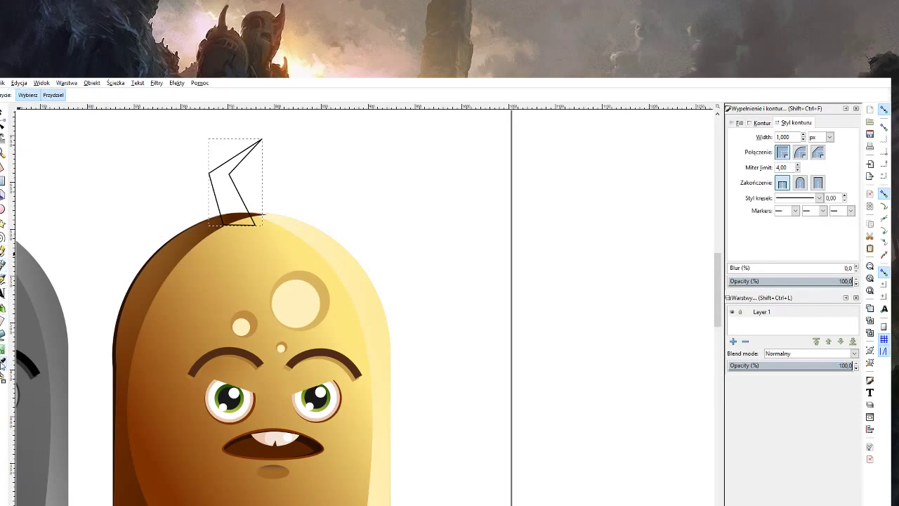
pyautogui.click(197, 237)
pyautogui.click(4, 112)
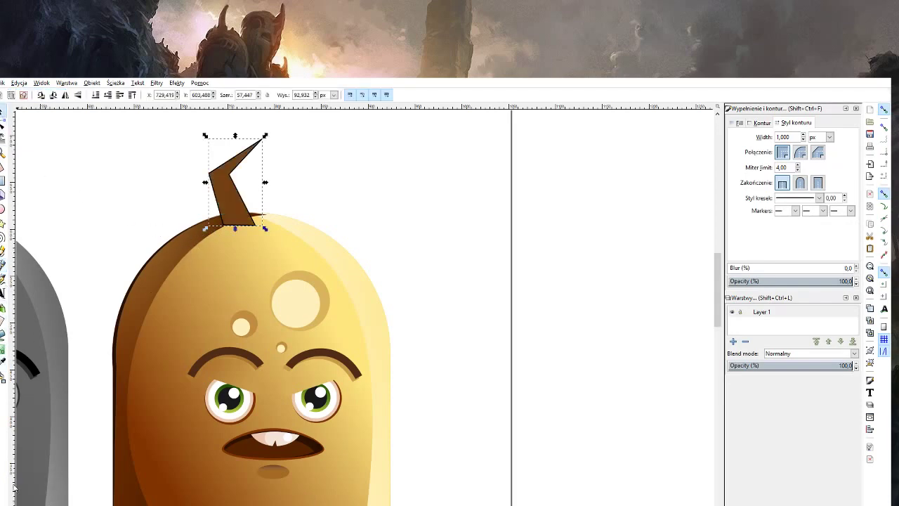
pyautogui.press('pagedown')
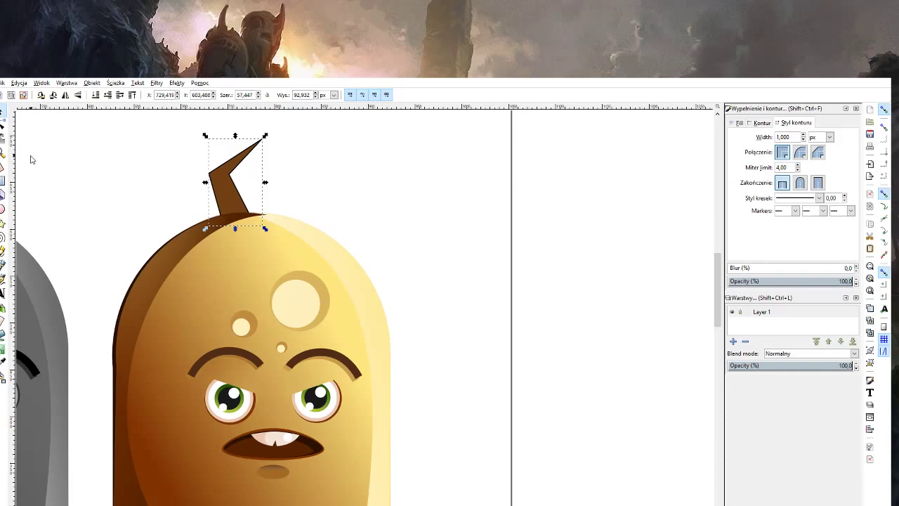
# Add a small ball at the antenna tip and remove the outline from antenna and ball.
pyautogui.click(3, 274)
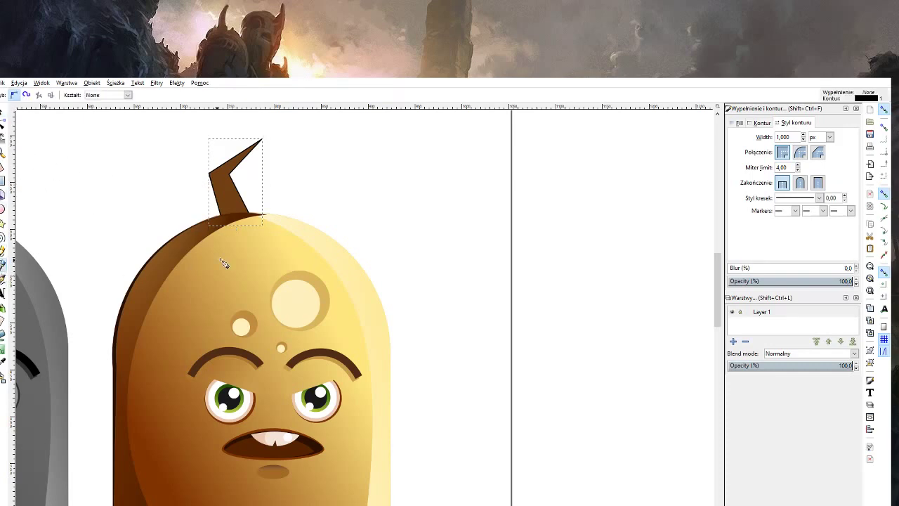
pyautogui.click(3, 209)
pyautogui.moveTo(258, 128)
pyautogui.mouseDown()
pyautogui.moveTo(280, 151)
pyautogui.moveTo(256, 143)
pyautogui.mouseUp()
pyautogui.click(9, 111)
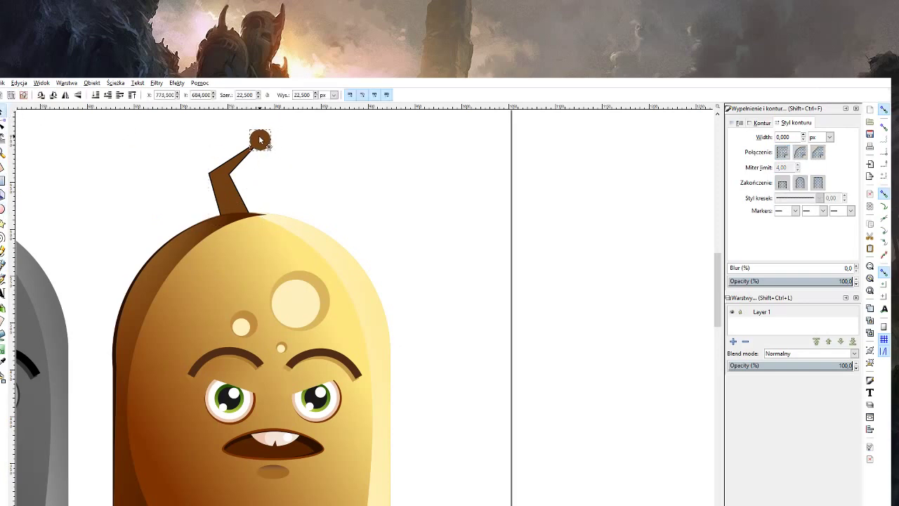
pyautogui.keyDown('shift'); pyautogui.click(235, 197); pyautogui.keyUp('shift')
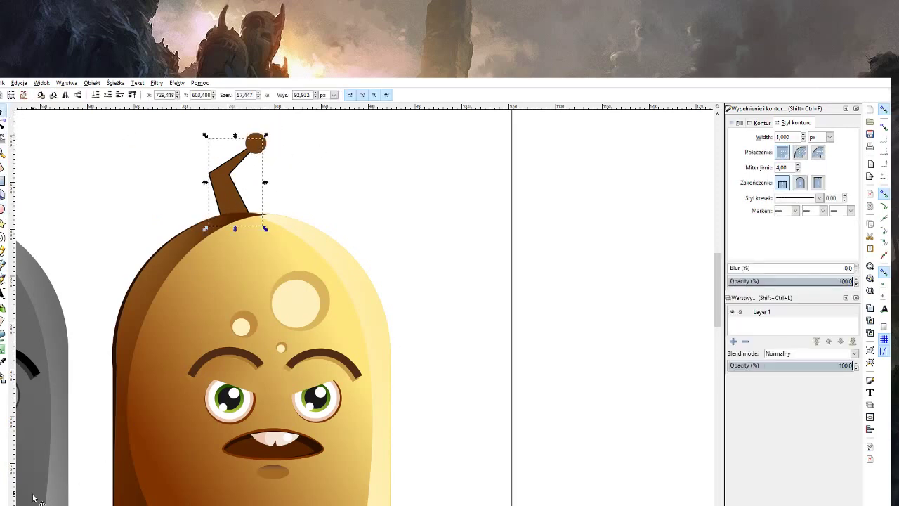
pyautogui.hotkey('ctrl', '+')
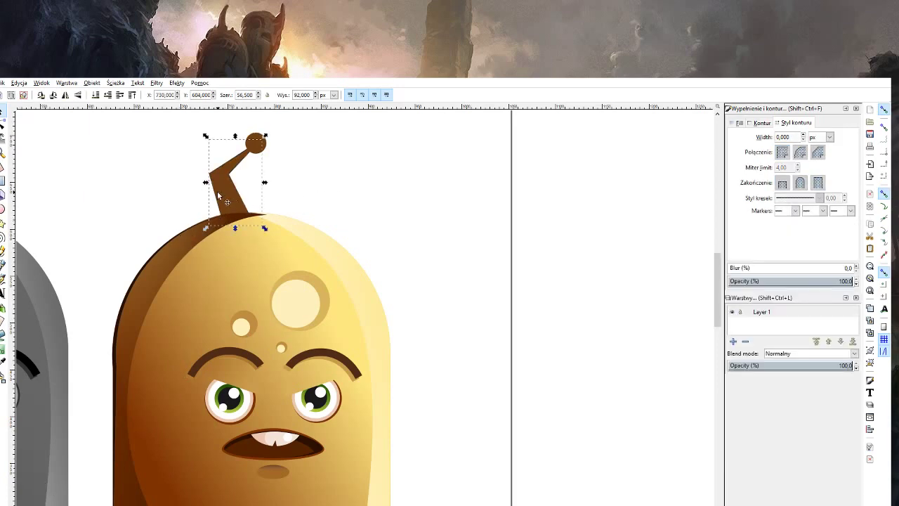
pyautogui.moveTo(217, 192); pyautogui.dragTo(213, 191)
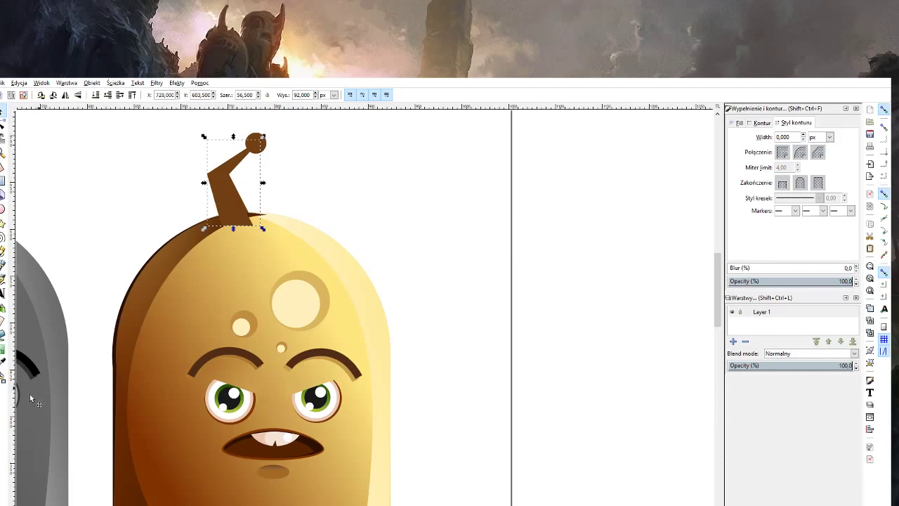
# Give the antenna a darker brown sampled from the head and tuck it behind the head.
pyautogui.click(6, 363)
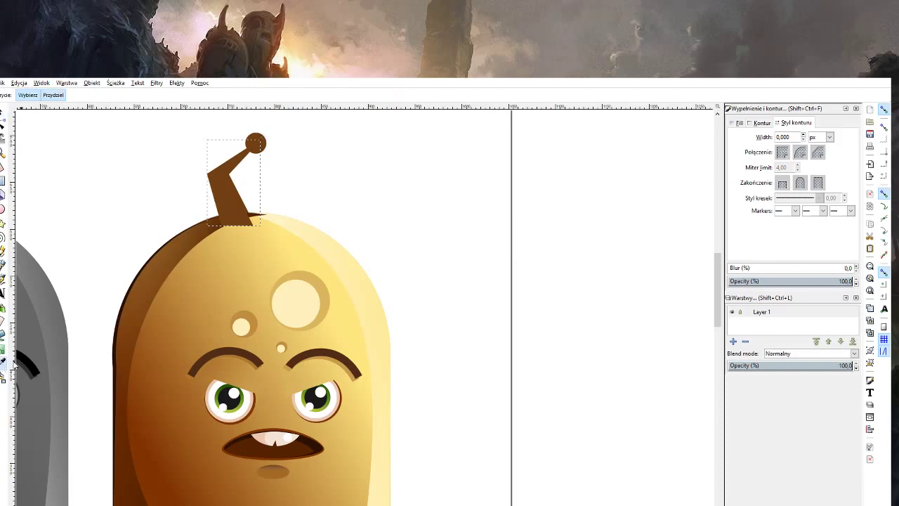
pyautogui.click(133, 279)
pyautogui.click(247, 436)
pyautogui.press('s')
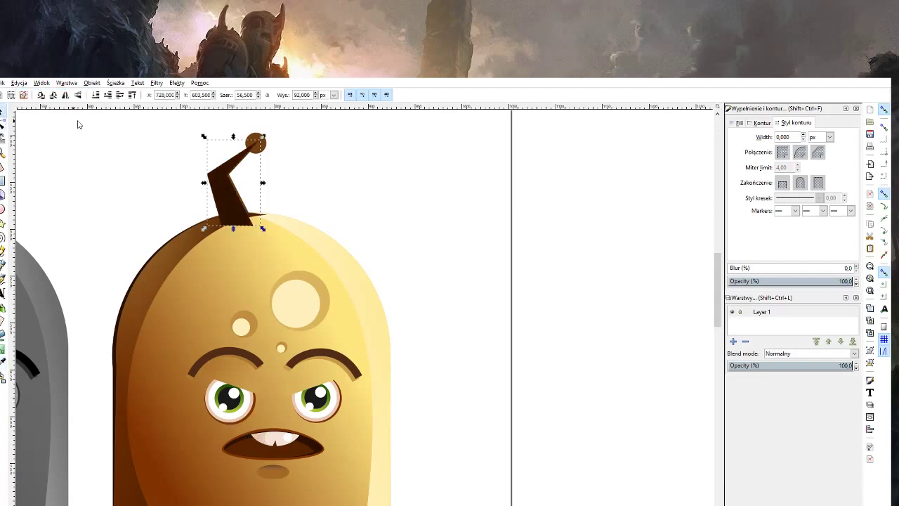
pyautogui.click(92, 97)
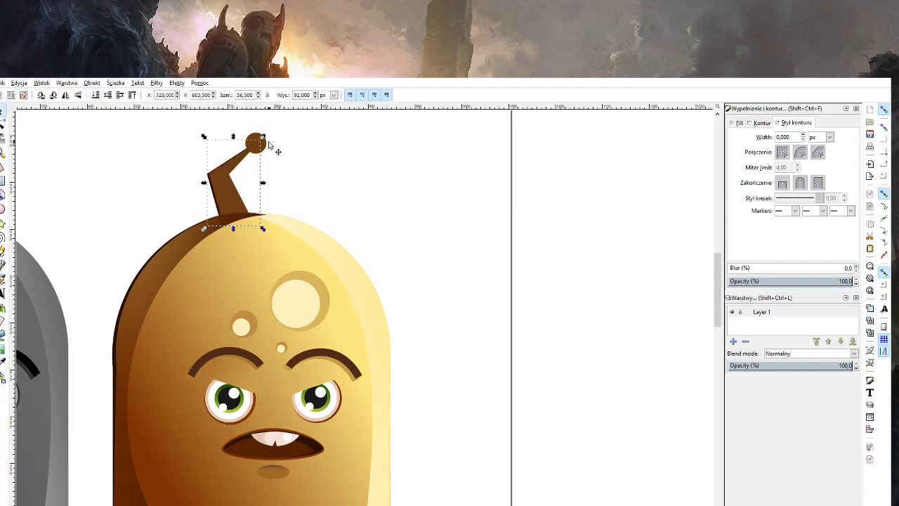
pyautogui.press('Escape')
pyautogui.press('z')
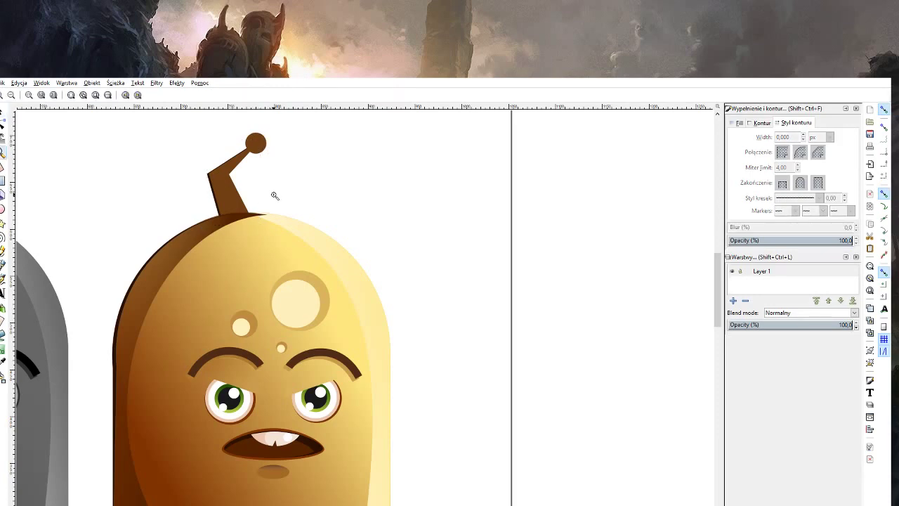
pyautogui.keyDown('shift'); pyautogui.click(274, 196); pyautogui.keyUp('shift')
pyautogui.keyDown('shift'); pyautogui.click(275, 196); pyautogui.keyUp('shift')
pyautogui.click(288, 231)
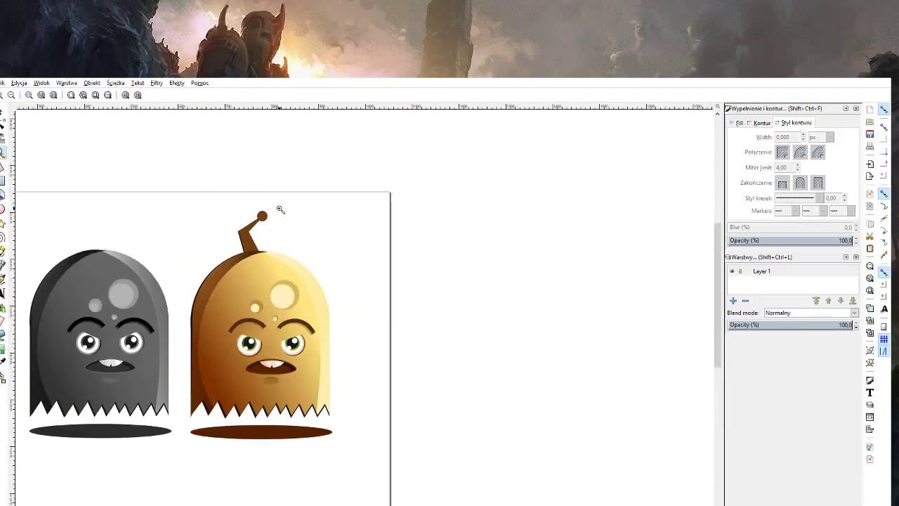
pyautogui.click(281, 209)
# Recolour the antenna ball with the head rim's brown and nudge it slightly right.
pyautogui.click(255, 236)
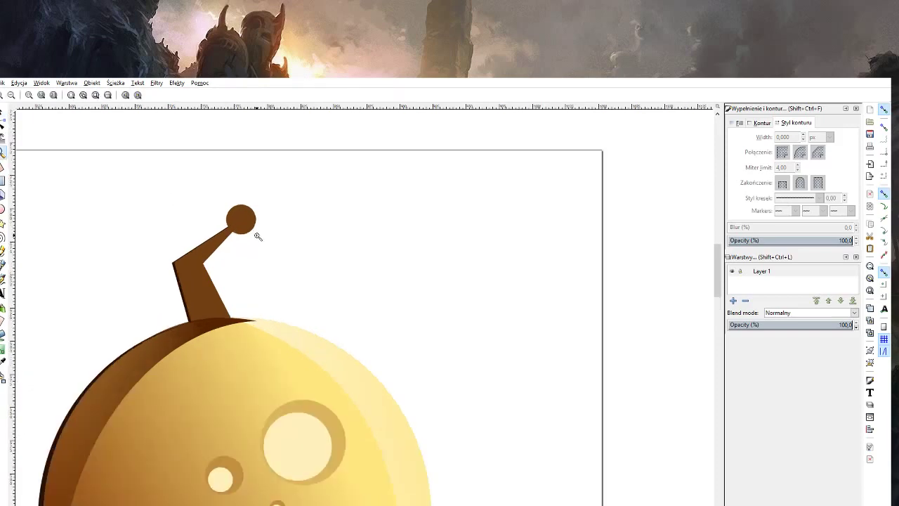
pyautogui.press('s')
pyautogui.click(238, 224)
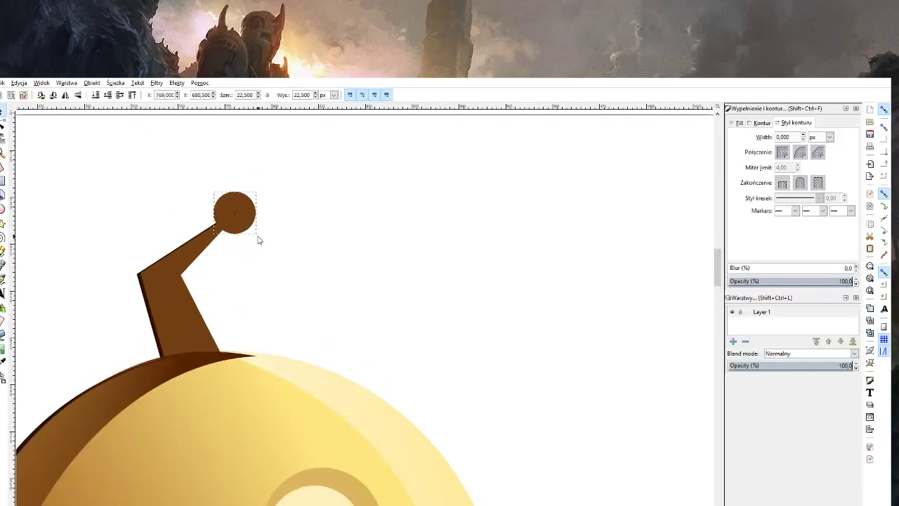
pyautogui.click(257, 237)
pyautogui.click(10, 364)
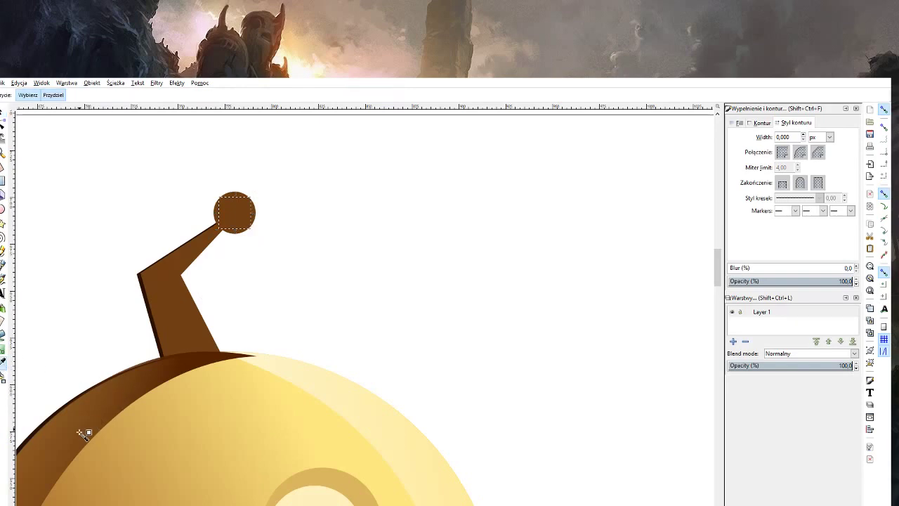
pyautogui.click(79, 403)
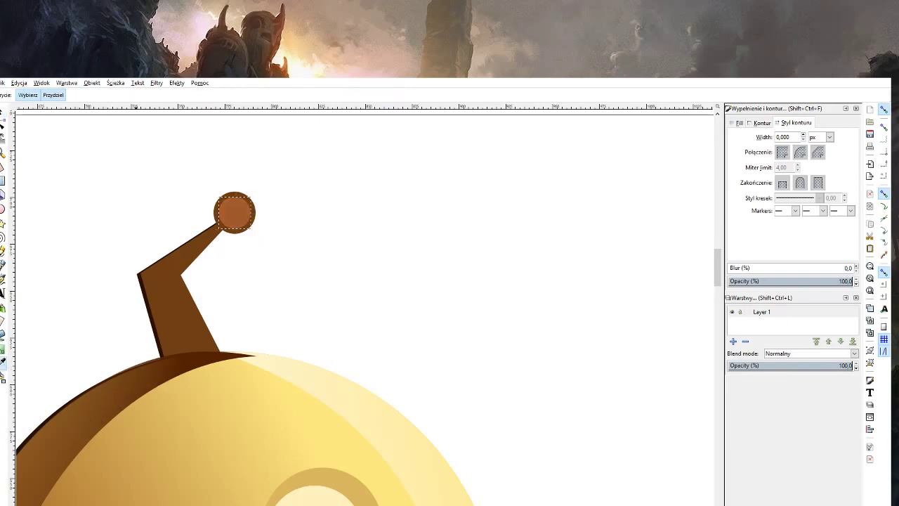
pyautogui.click(4, 115)
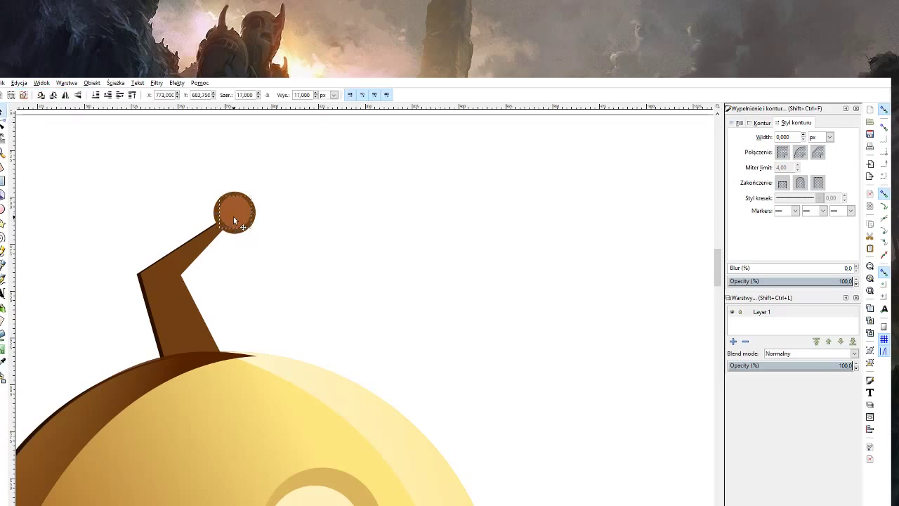
pyautogui.moveTo(234, 220); pyautogui.dragTo(238, 220)
pyautogui.click(315, 233)
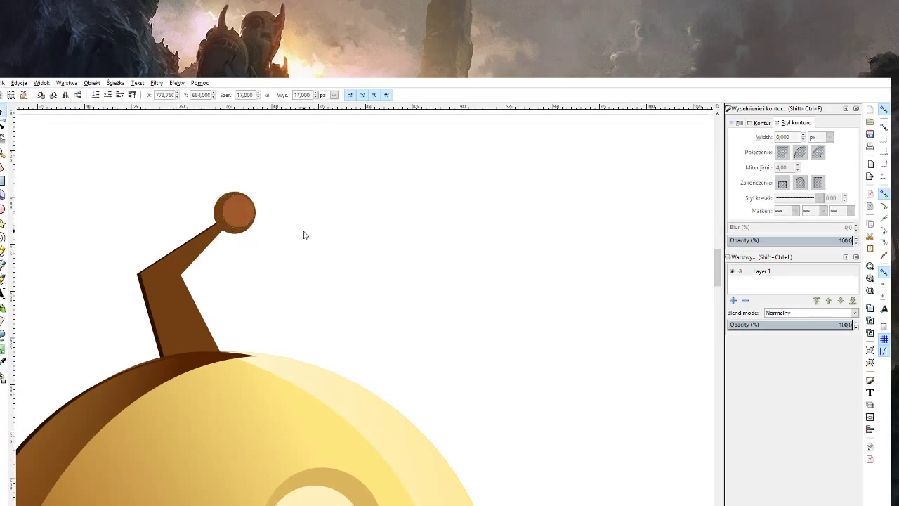
# Lay a linear brown gradient across the antenna stem.
pyautogui.click(3, 349)
pyautogui.click(180, 335)
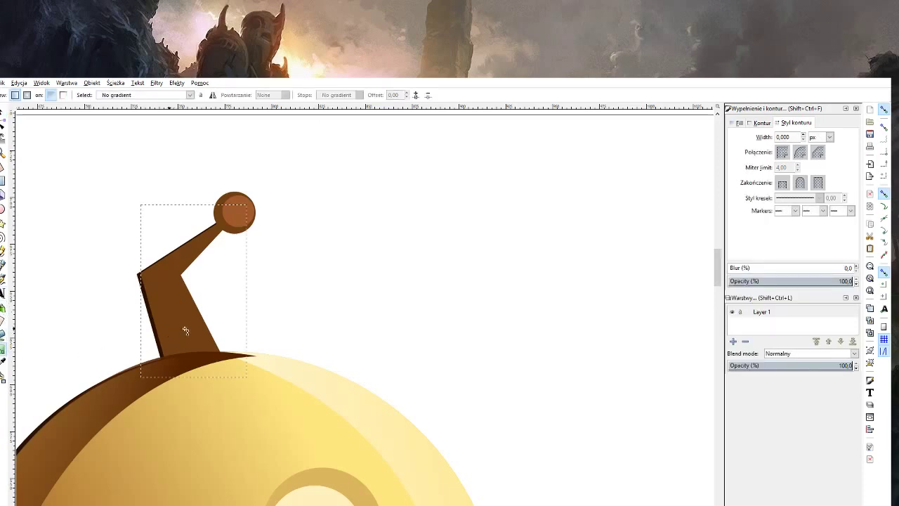
pyautogui.moveTo(167, 328)
pyautogui.mouseDown()
pyautogui.moveTo(204, 330)
pyautogui.moveTo(143, 334)
pyautogui.moveTo(182, 325)
pyautogui.mouseUp()
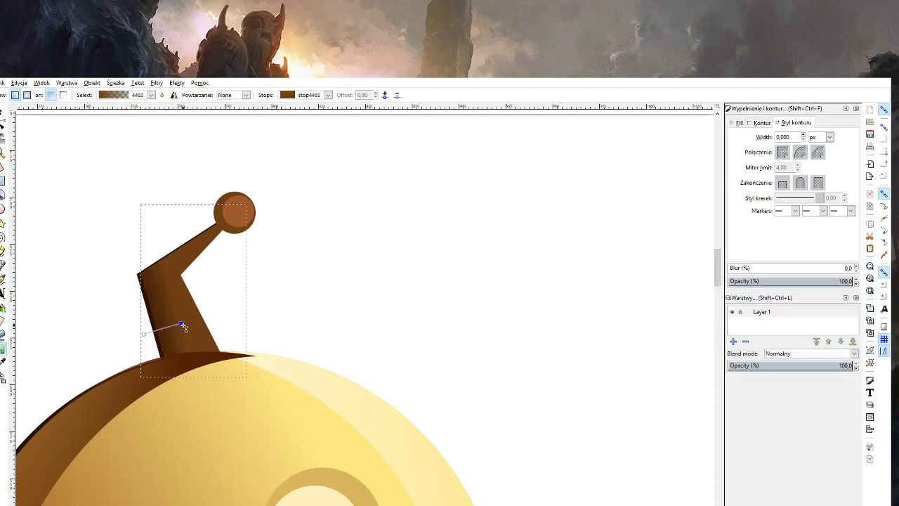
pyautogui.press('z')
pyautogui.keyDown('shift'); pyautogui.click(119, 187); pyautogui.keyUp('shift')
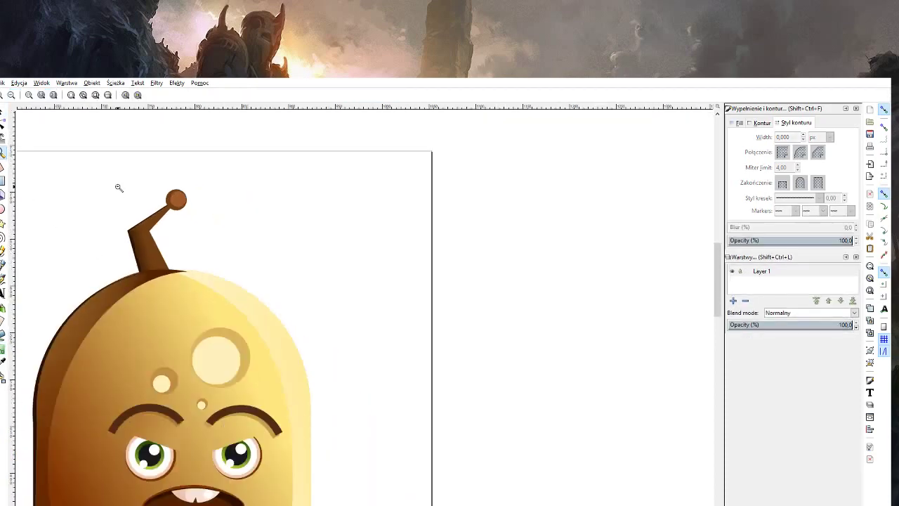
pyautogui.keyDown('shift'); pyautogui.click(118, 187); pyautogui.keyUp('shift')
# Shrink a copy of the ball into a small peach highlight and duplicate it.
pyautogui.click(169, 194)
pyautogui.click(168, 194)
pyautogui.click(169, 194)
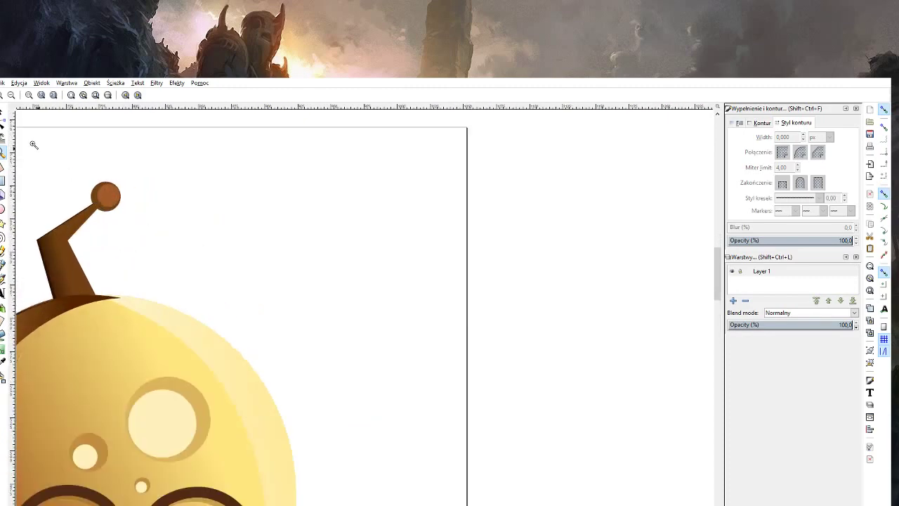
pyautogui.click(118, 199)
pyautogui.click(115, 202)
pyautogui.click(115, 201)
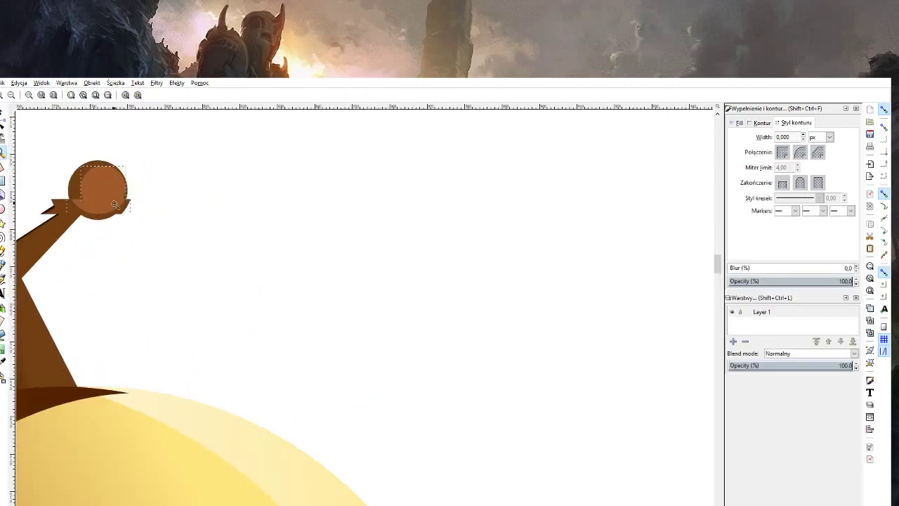
pyautogui.click(115, 201)
pyautogui.click(3, 115)
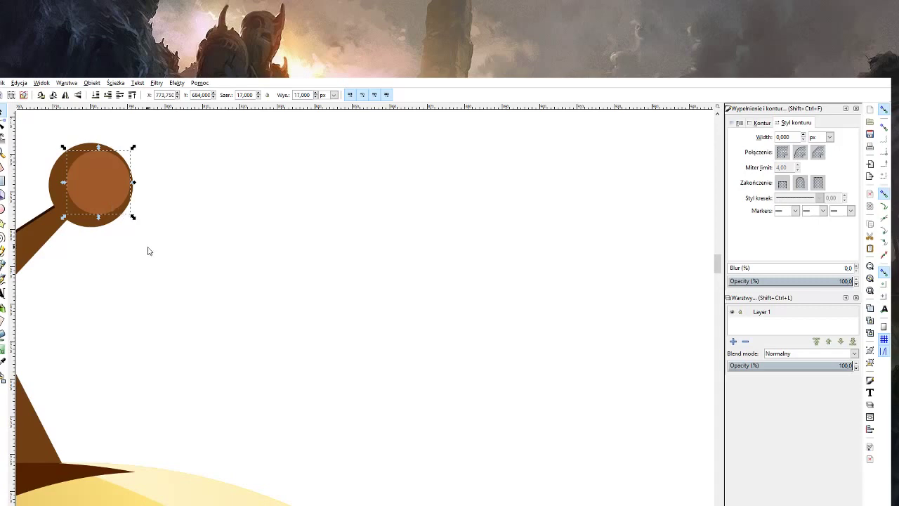
pyautogui.moveTo(135, 223); pyautogui.dragTo(117, 203)
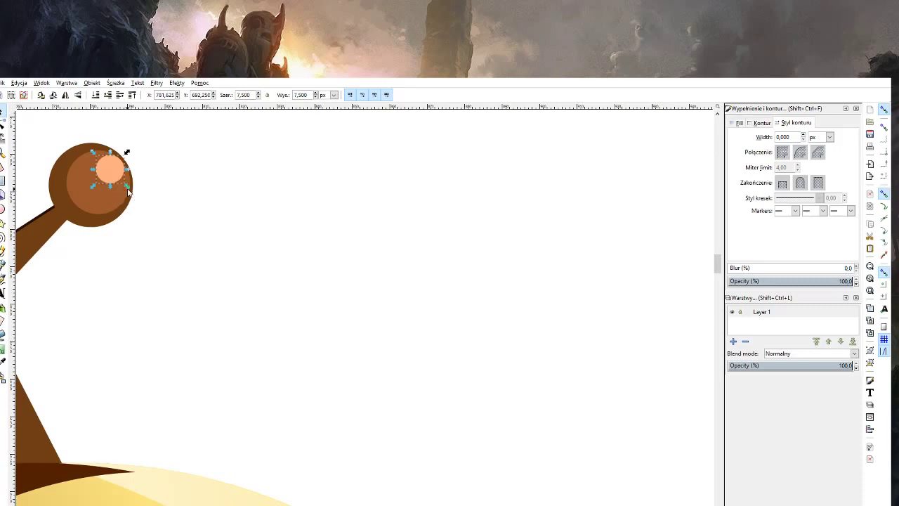
pyautogui.moveTo(126, 185)
pyautogui.mouseDown()
pyautogui.moveTo(120, 177)
pyautogui.moveTo(84, 200)
pyautogui.mouseUp()
pyautogui.hotkey('ctrl', 'd')
pyautogui.press('z')
pyautogui.scroll(-4, 166, 241)
# Inspect the ghosts up close and widen the gold ghost's body slightly.
pyautogui.scroll(-2, 167, 243)
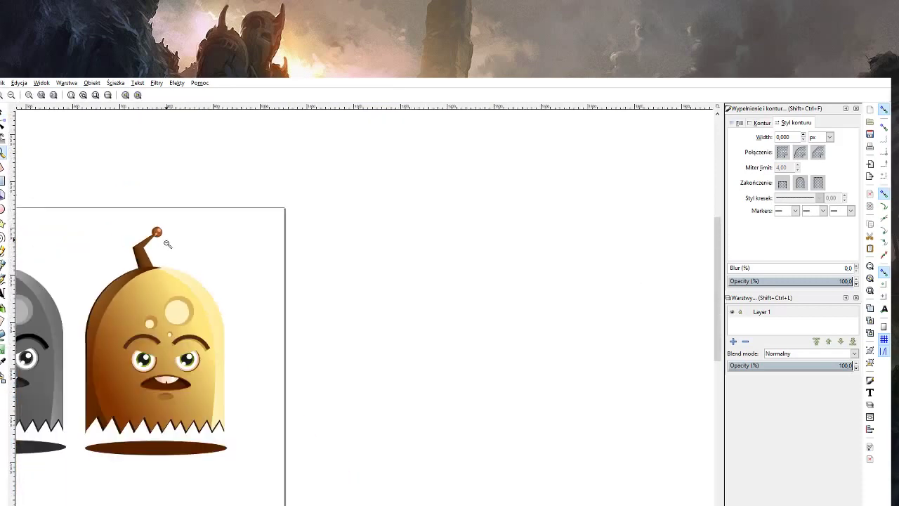
pyautogui.click(3, 114)
pyautogui.click(56, 183)
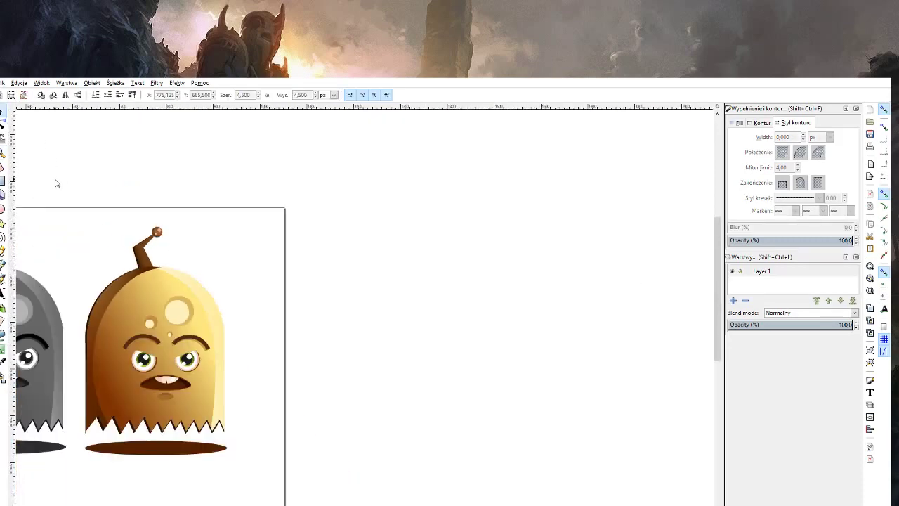
pyautogui.press('z')
pyautogui.scroll(-1, 161, 344)
pyautogui.scroll(-2, 162, 344)
pyautogui.scroll(3, 154, 365)
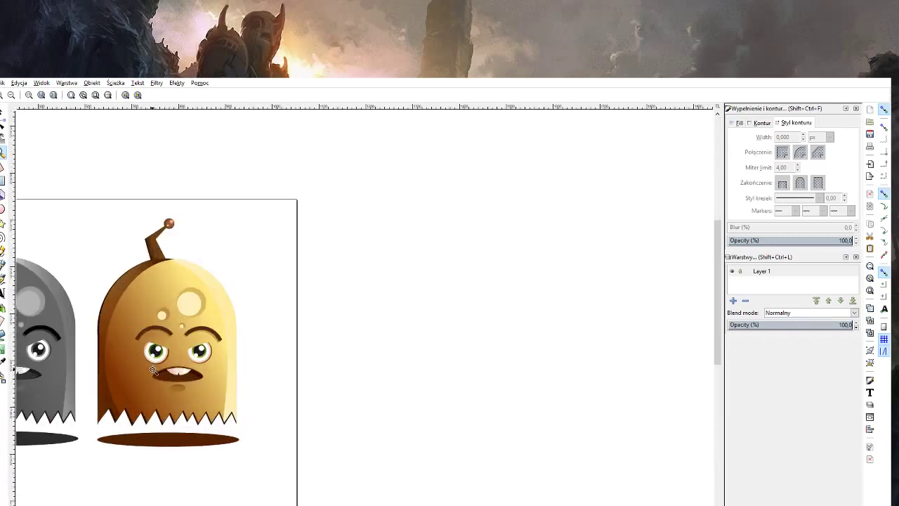
pyautogui.scroll(1, 153, 371)
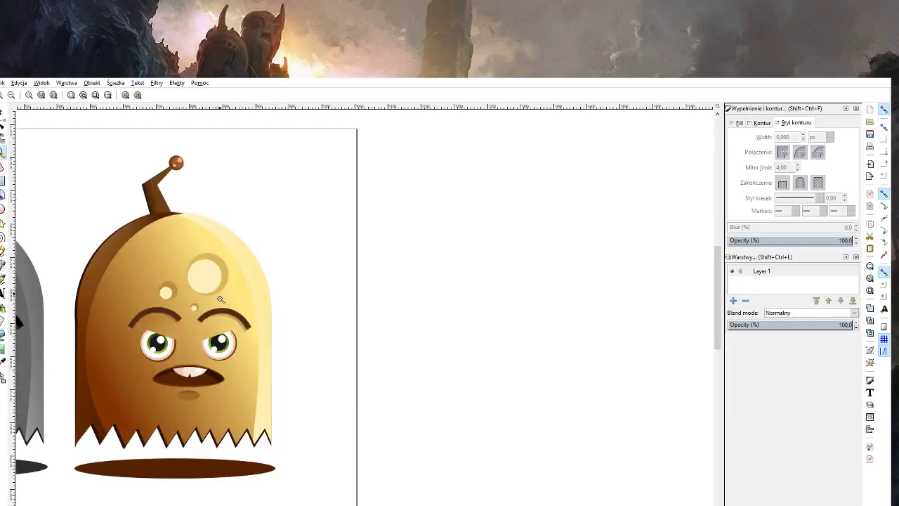
pyautogui.scroll(-2, 213, 391)
pyautogui.scroll(1, 213, 390)
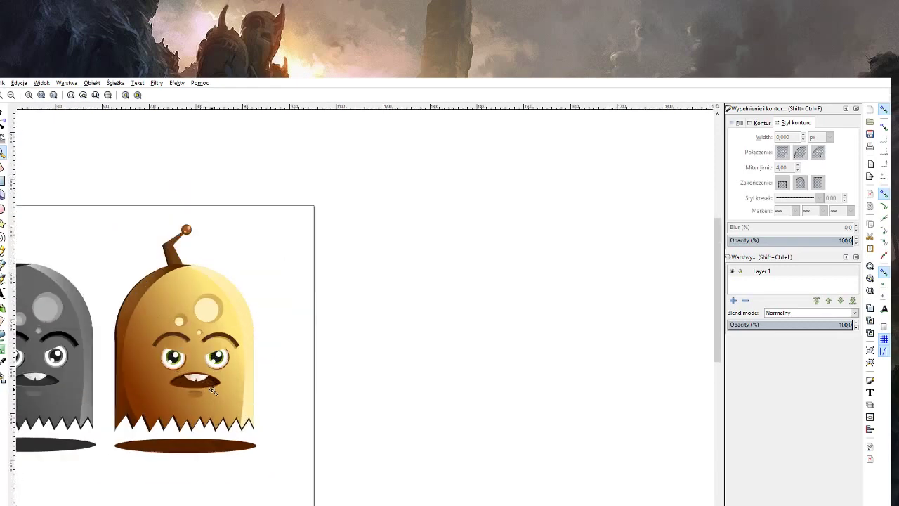
pyautogui.scroll(2, 213, 391)
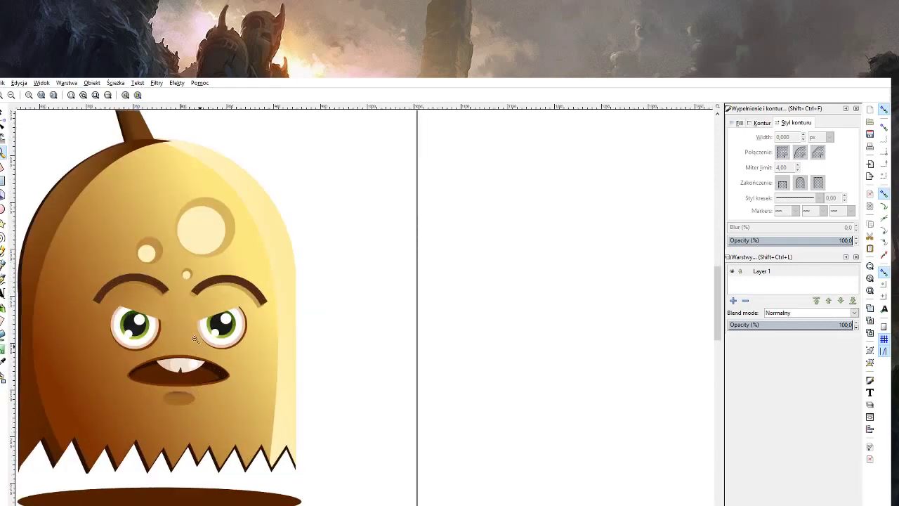
pyautogui.scroll(-1, 161, 291)
pyautogui.scroll(-1, 161, 290)
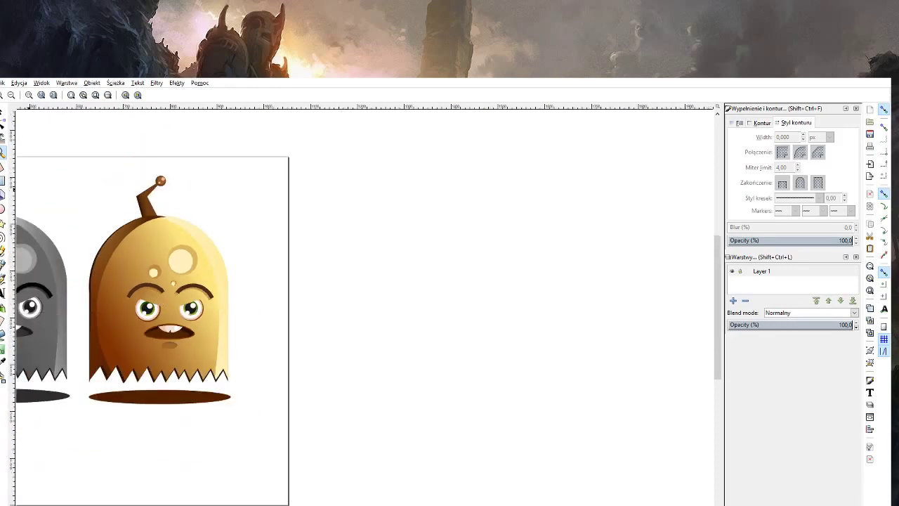
pyautogui.scroll(2, 109, 260)
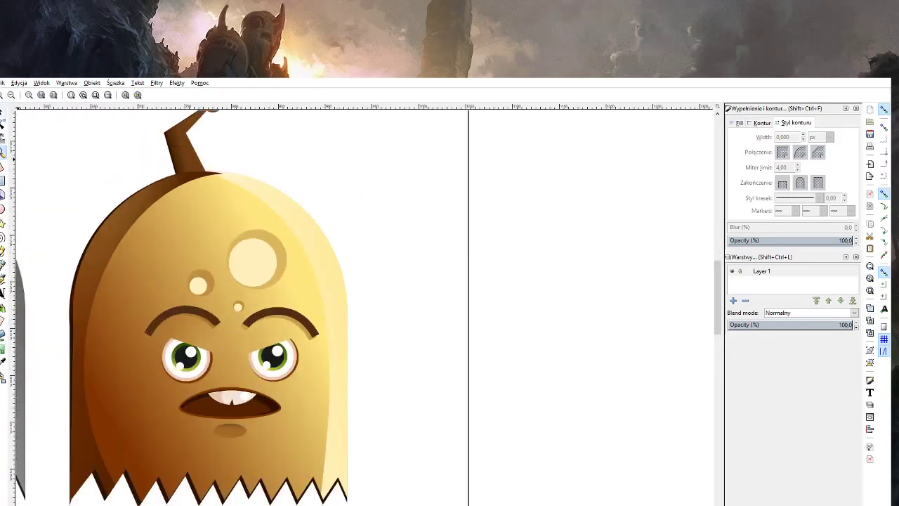
pyautogui.press('s')
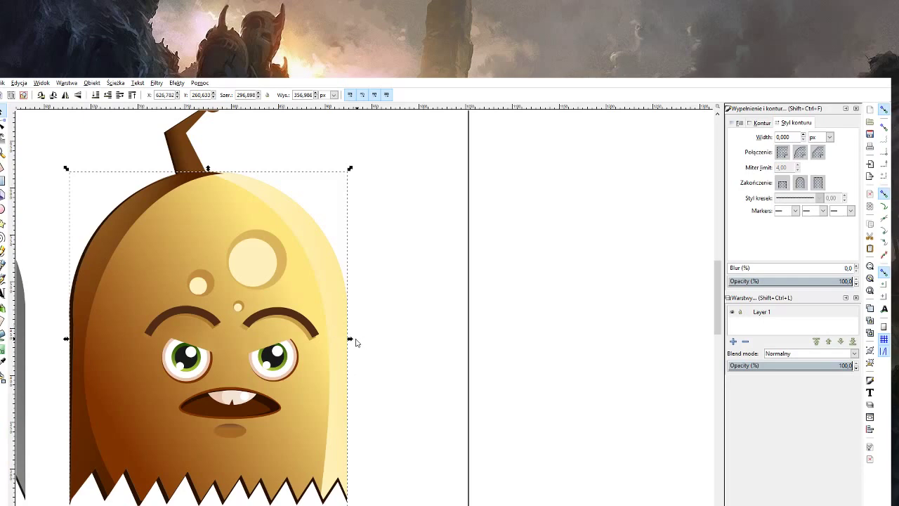
pyautogui.moveTo(351, 340); pyautogui.dragTo(354, 342)
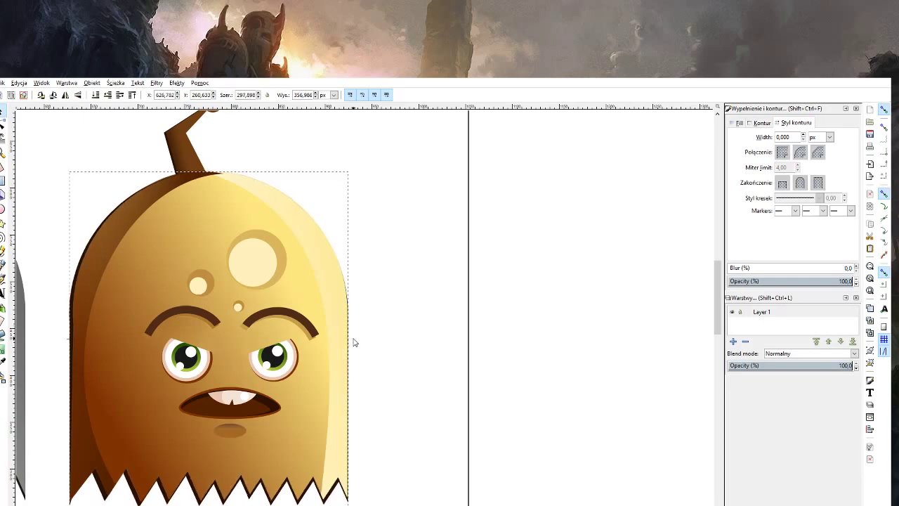
pyautogui.click(381, 327)
# Set the gold ghost body's blur to 1 in Fill and Stroke.
pyautogui.press('z')
pyautogui.keyDown('shift'); pyautogui.click(381, 327); pyautogui.keyUp('shift')
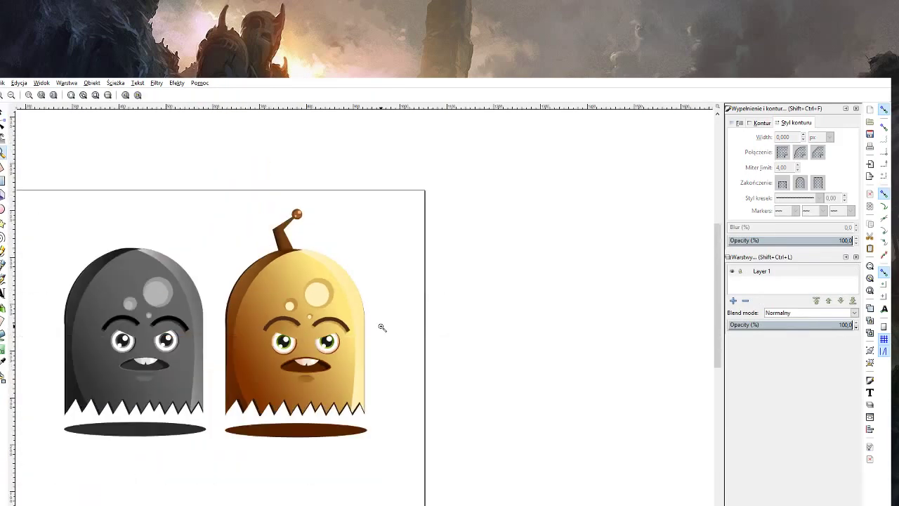
pyautogui.click(287, 276)
pyautogui.click(288, 276)
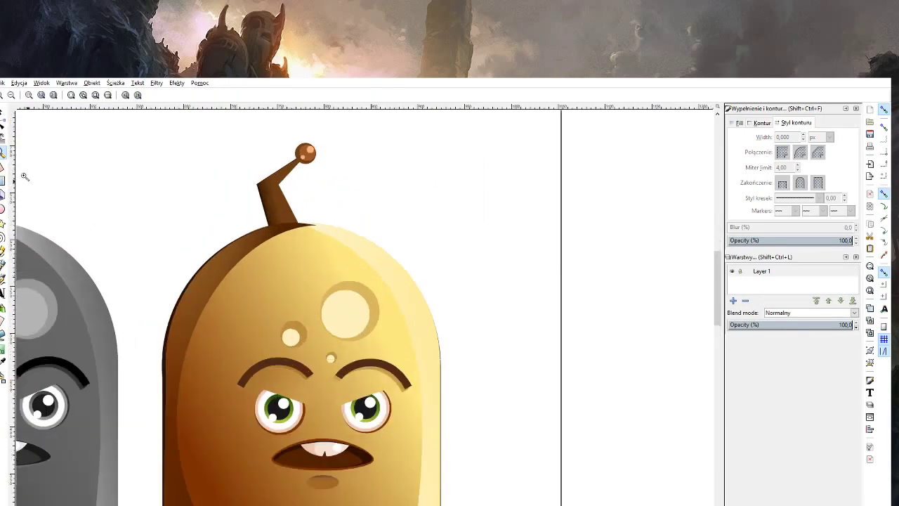
pyautogui.click(3, 112)
pyautogui.click(188, 298)
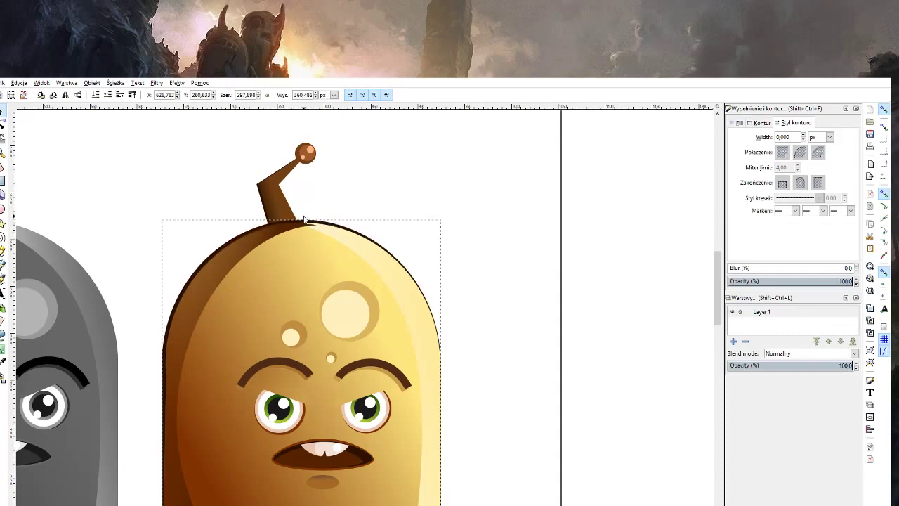
pyautogui.click(856, 267)
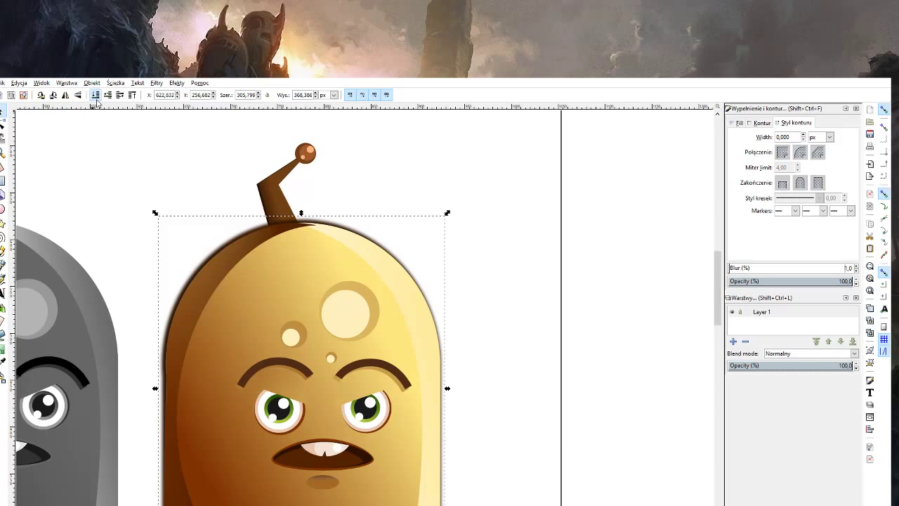
pyautogui.press('z')
pyautogui.keyDown('shift'); pyautogui.click(139, 208); pyautogui.keyUp('shift')
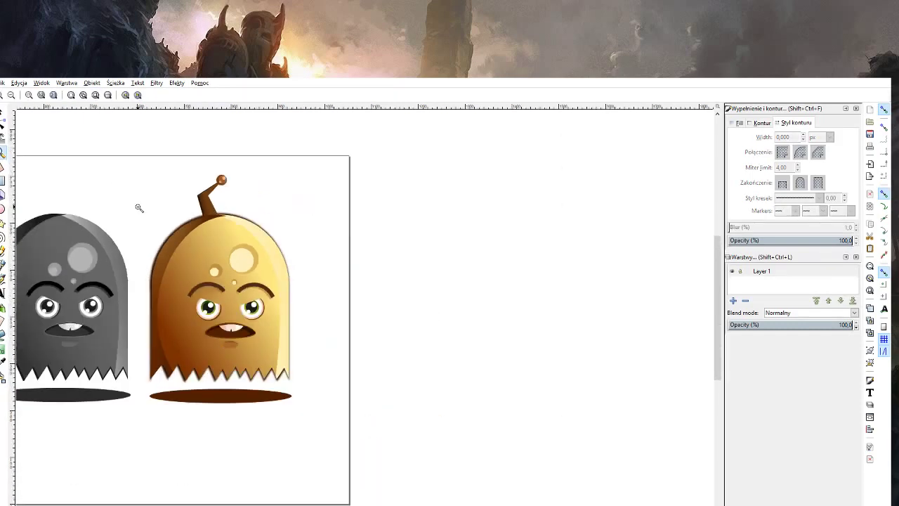
pyautogui.click(170, 201)
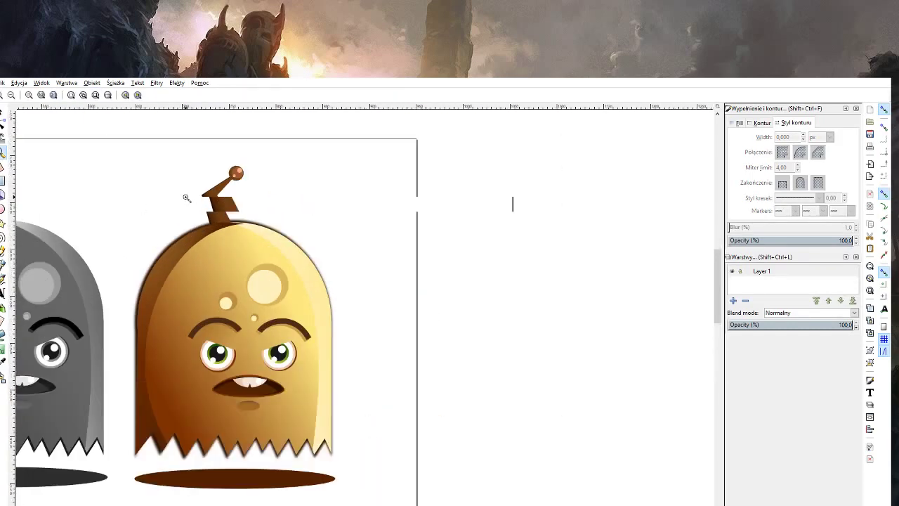
# Select the brown antenna stem at its base and set its blur to 1.0%.
pyautogui.press('s')
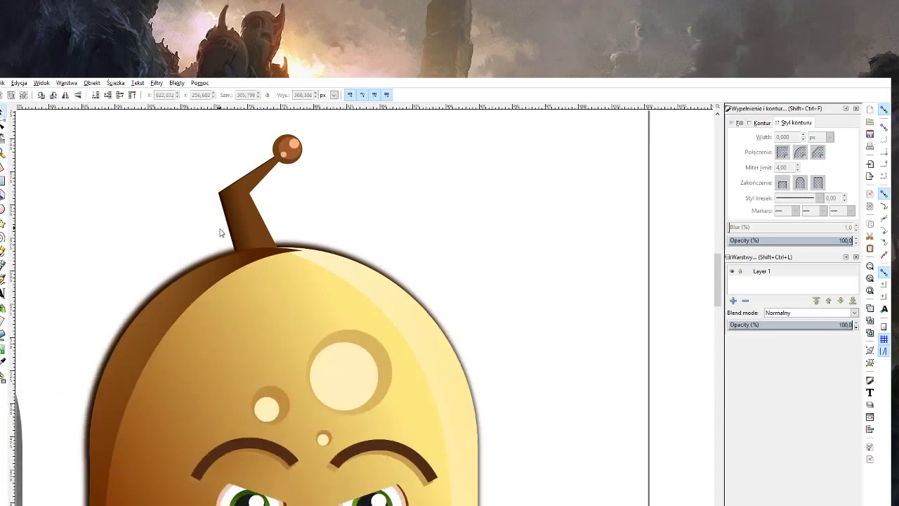
pyautogui.click(229, 239)
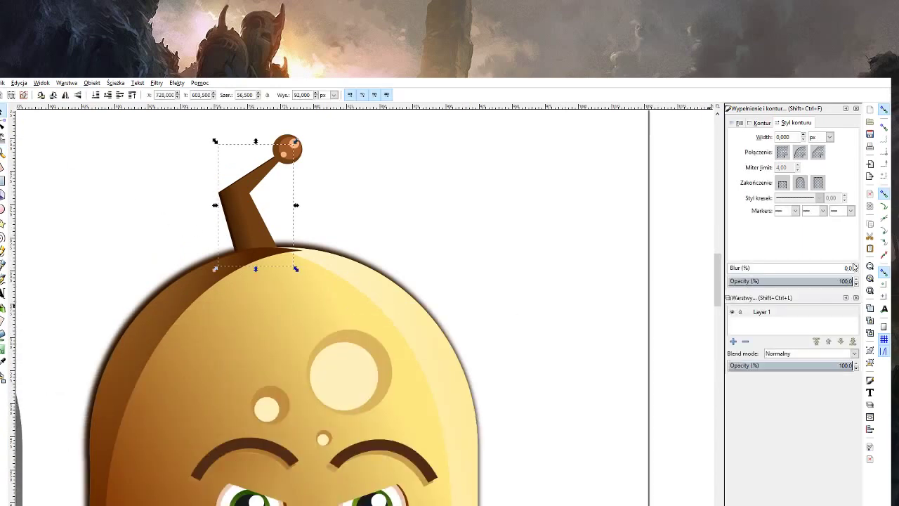
pyautogui.click(730, 267)
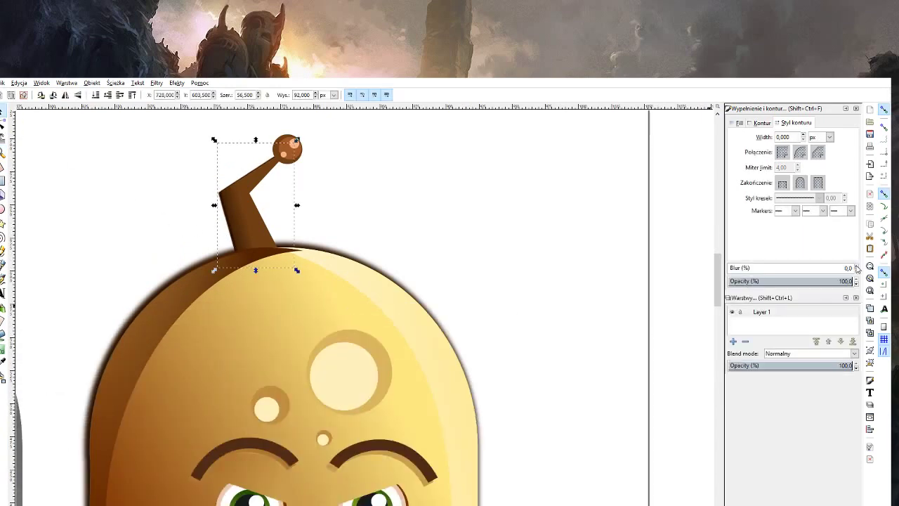
pyautogui.press('z')
pyautogui.click(465, 250)
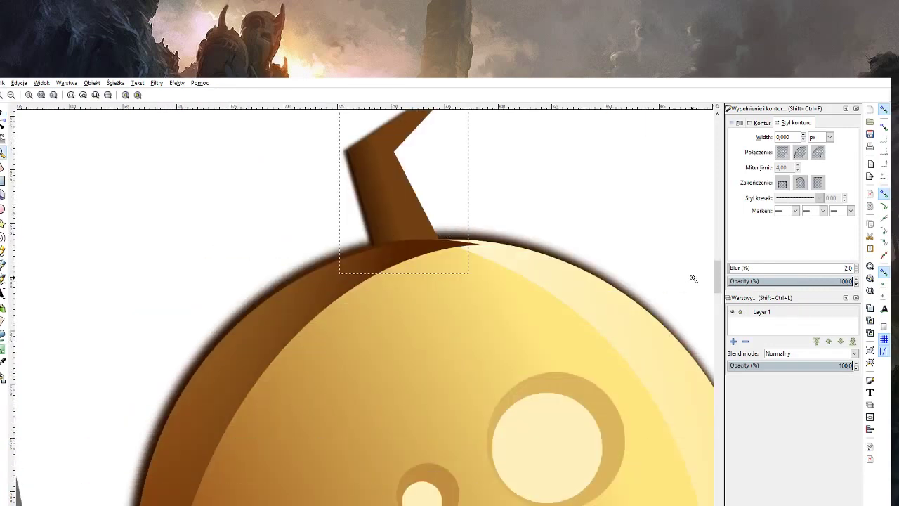
pyautogui.click(349, 206)
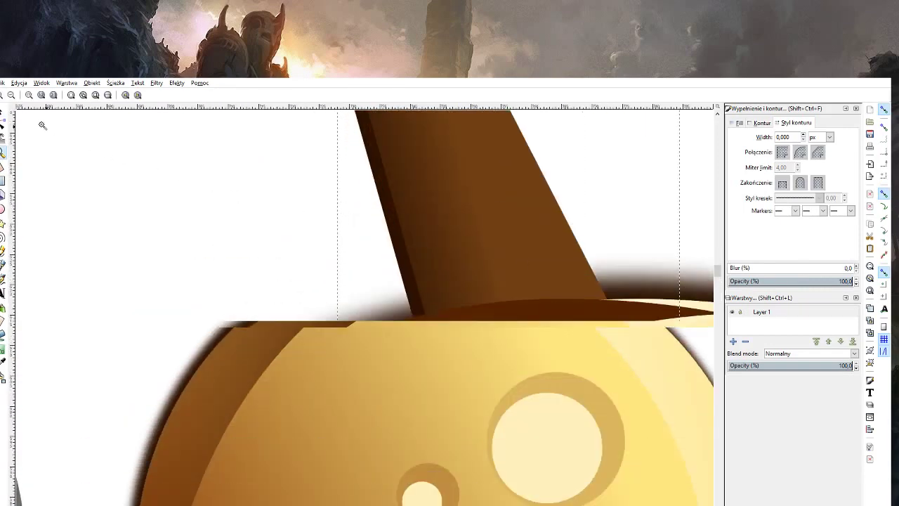
pyautogui.press('s')
pyautogui.click(405, 306)
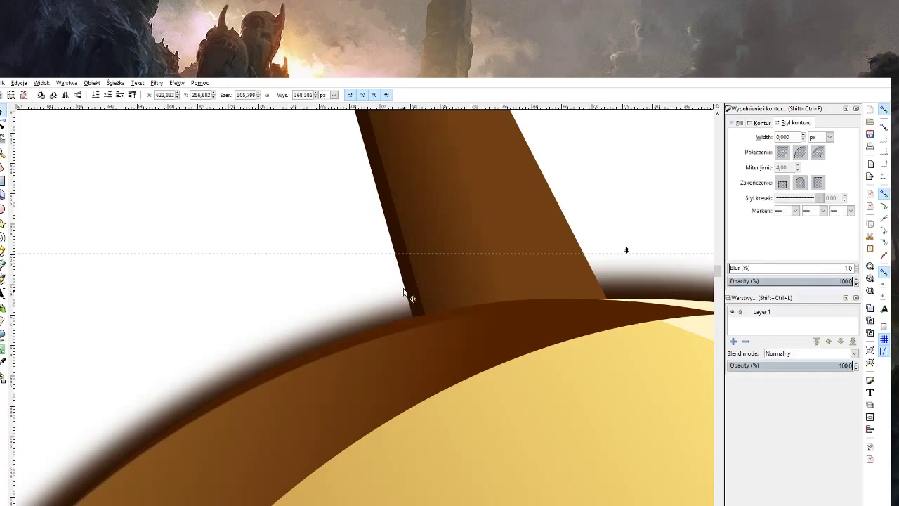
pyautogui.keyDown('alt'); pyautogui.click(390, 244); pyautogui.keyUp('alt')
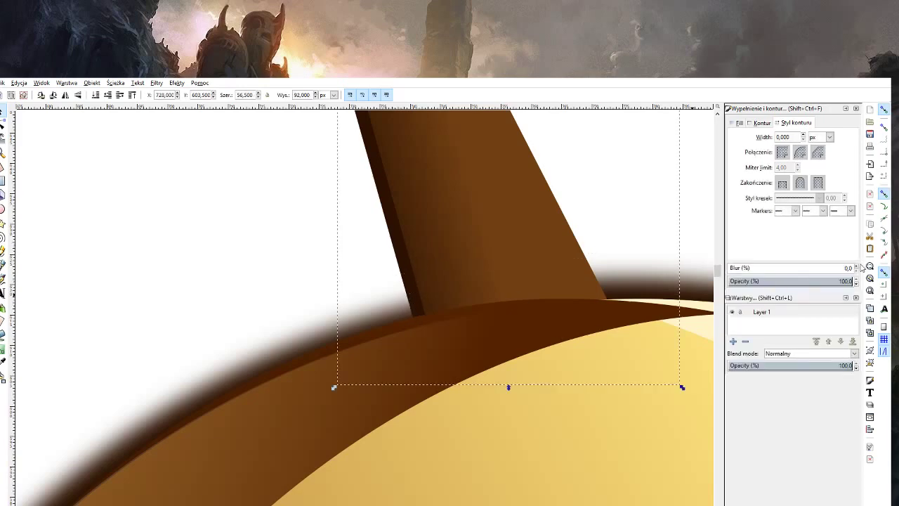
pyautogui.click(857, 266)
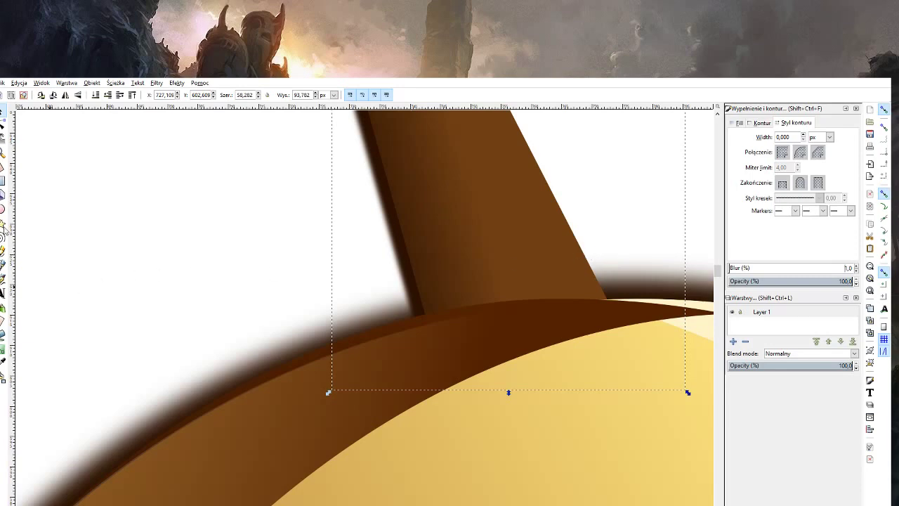
pyautogui.hotkey('ctrl', 'shift', 'y')
# Zoom in on the antenna ball and bring its large base circle to the front.
pyautogui.press('z')
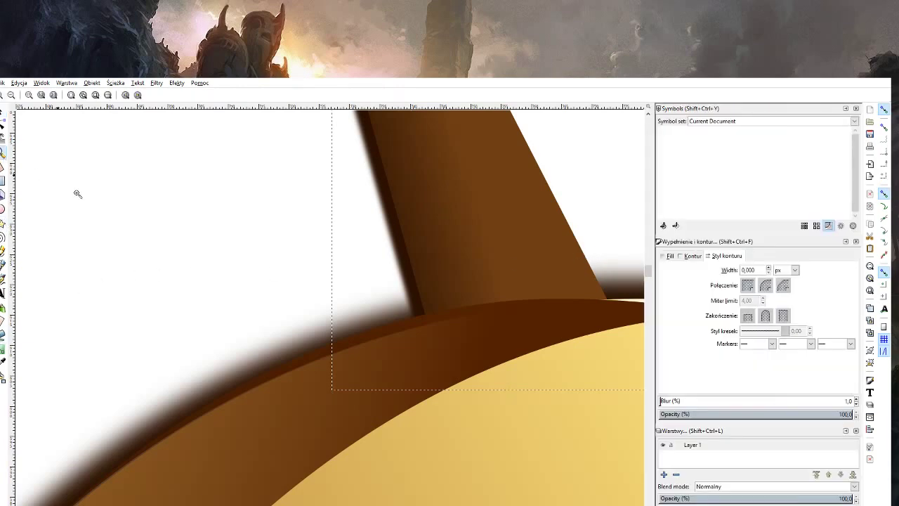
pyautogui.scroll(-2, 126, 221)
pyautogui.scroll(-3, 126, 221)
pyautogui.scroll(-2, 128, 223)
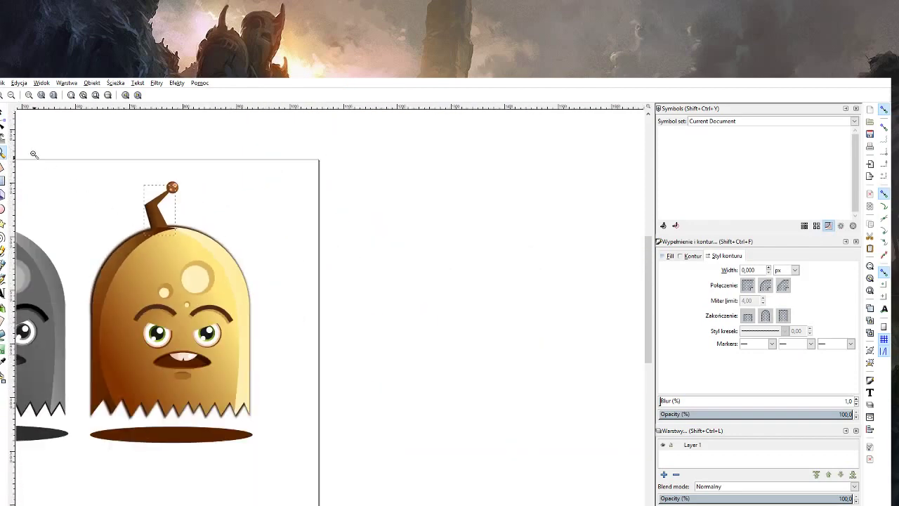
pyautogui.click(3, 114)
pyautogui.click(218, 209)
pyautogui.click(172, 186)
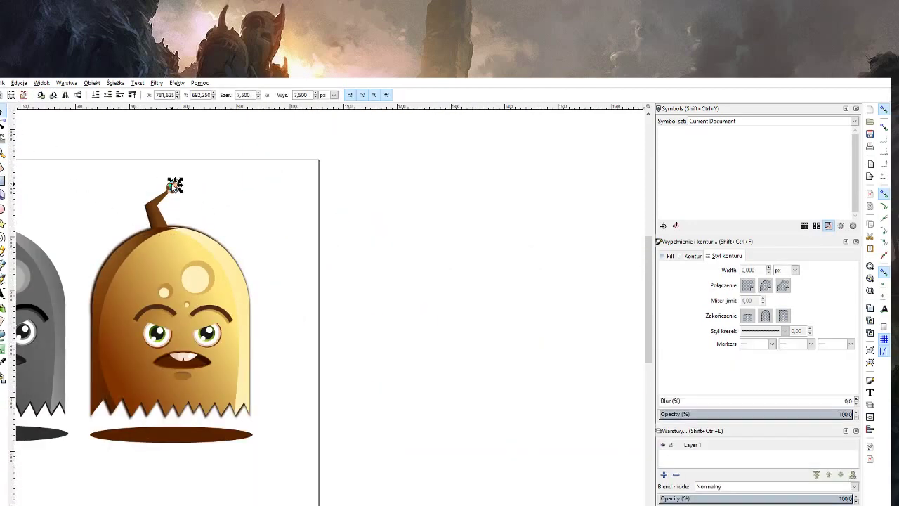
pyautogui.click(146, 187)
pyautogui.press('z')
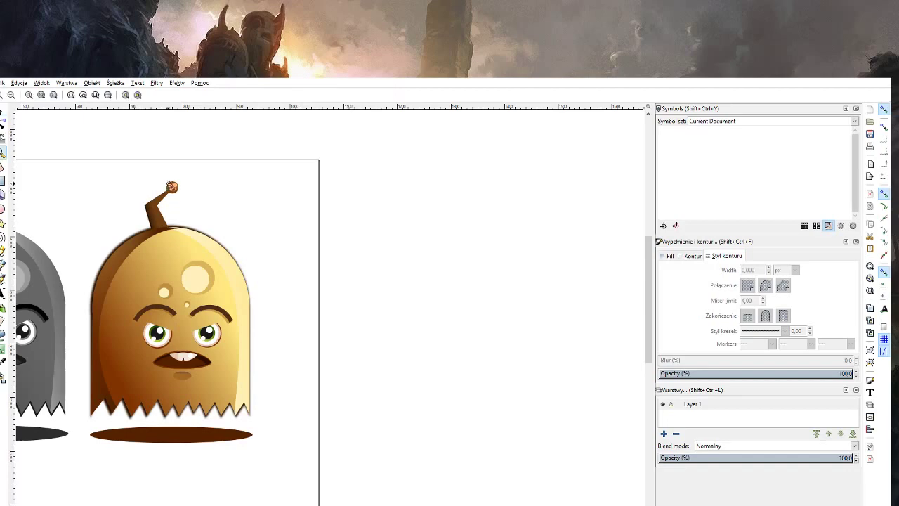
pyautogui.click(175, 178)
pyautogui.click(175, 177)
pyautogui.click(168, 211)
pyautogui.click(168, 239)
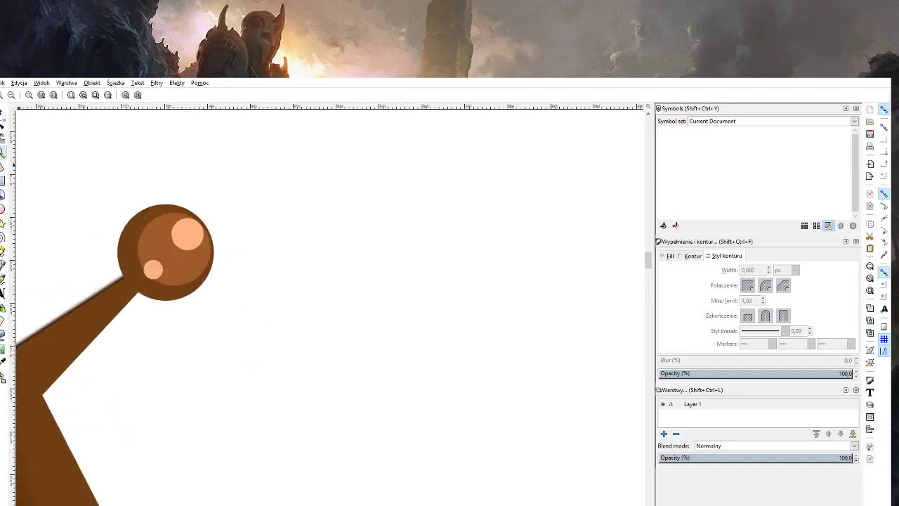
pyautogui.press('s')
pyautogui.click(121, 236)
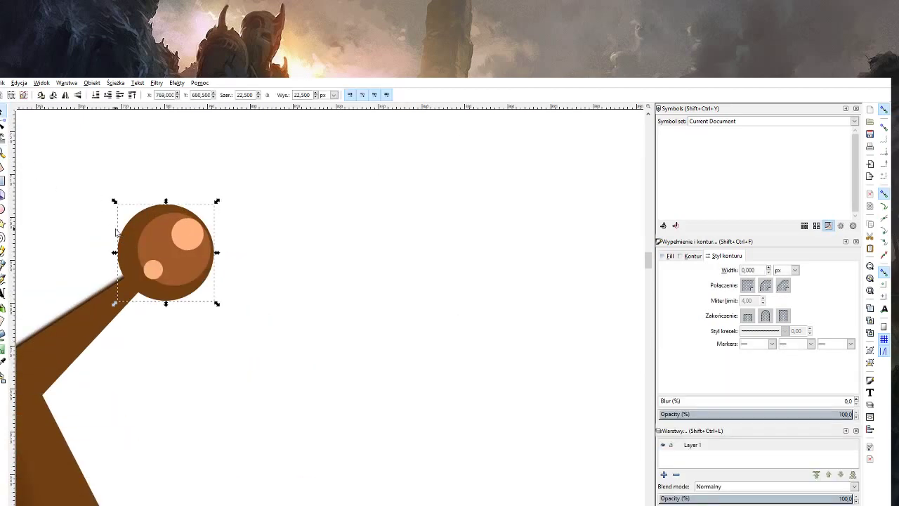
pyautogui.press('Home')
# Nudge the ball's base circle into place and raise its blur to 4.
pyautogui.click(3, 363)
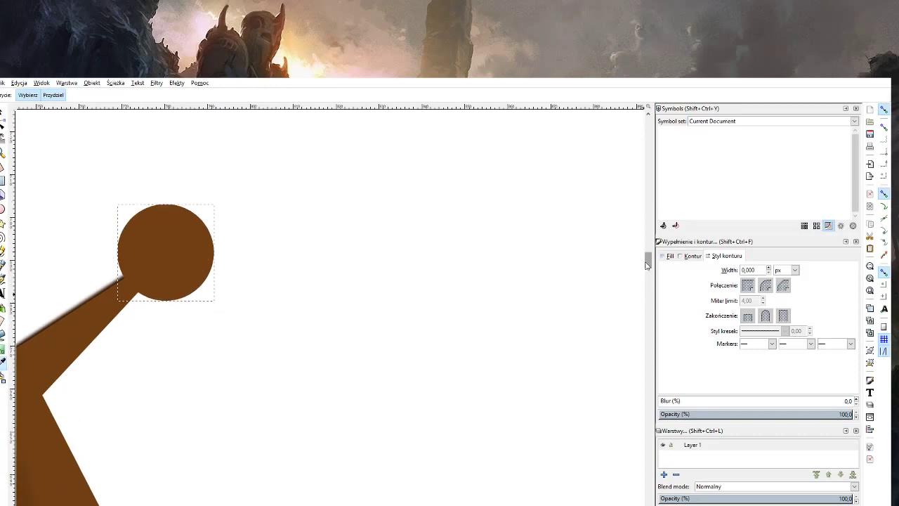
pyautogui.moveTo(648, 264); pyautogui.dragTo(652, 299)
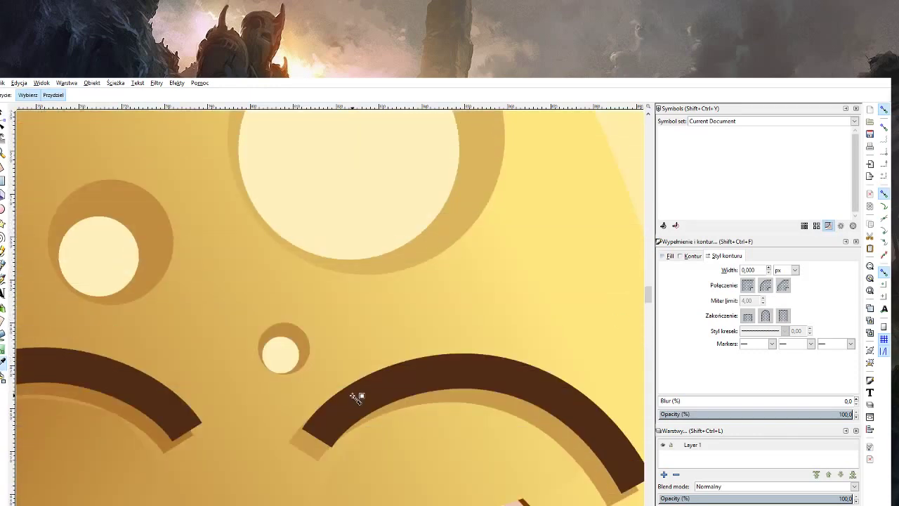
pyautogui.scroll(2, 358, 392)
pyautogui.scroll(3, 359, 393)
pyautogui.scroll(3, 359, 396)
pyautogui.scroll(3, 360, 397)
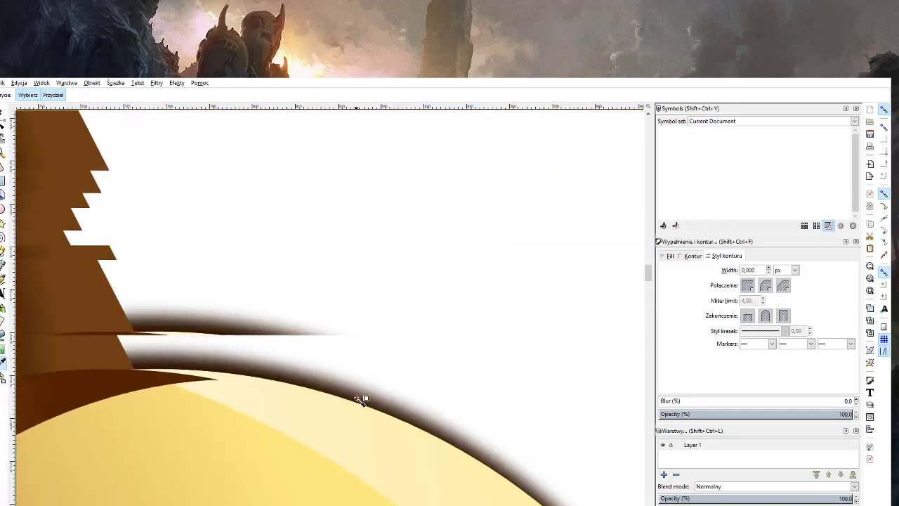
pyautogui.scroll(3, 361, 400)
pyautogui.click(3, 114)
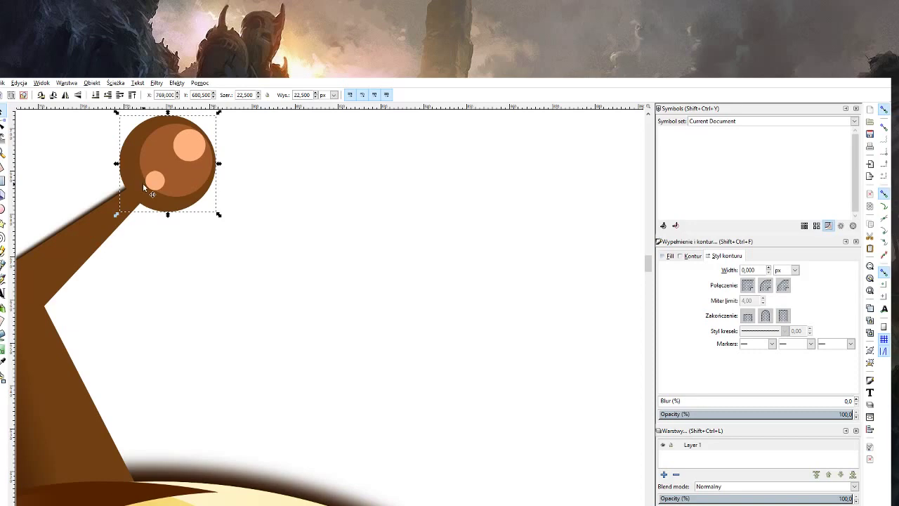
pyautogui.press('Left')
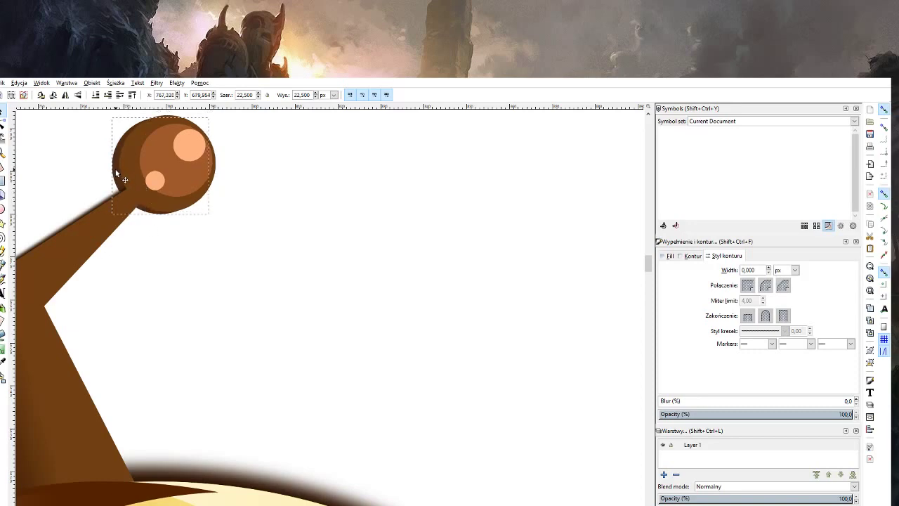
pyautogui.moveTo(116, 168); pyautogui.dragTo(120, 168)
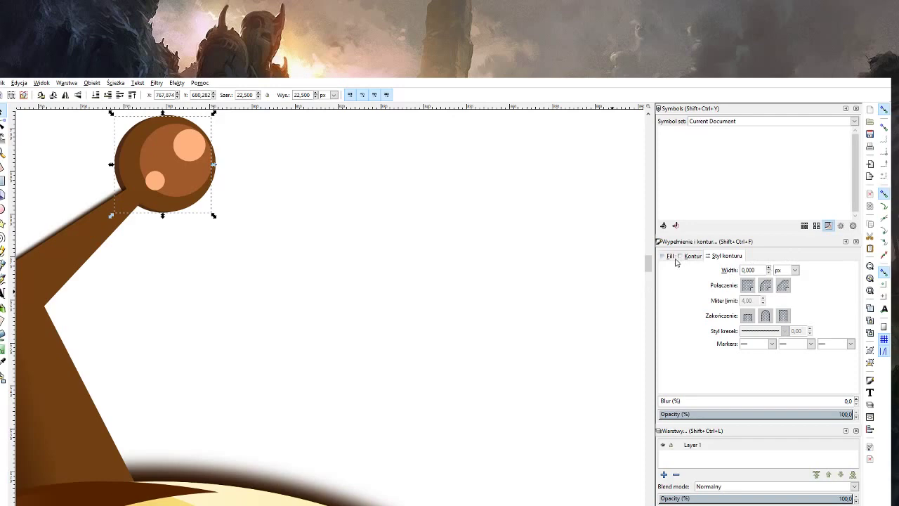
pyautogui.click(857, 399)
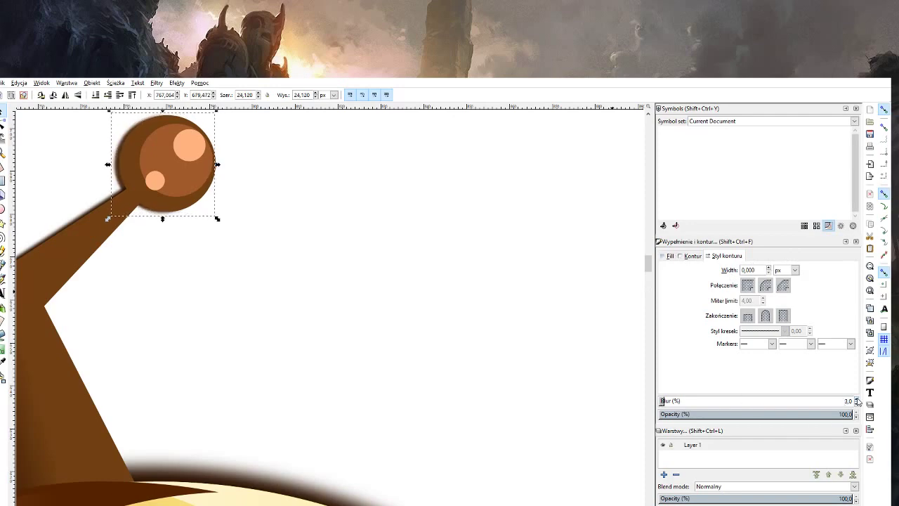
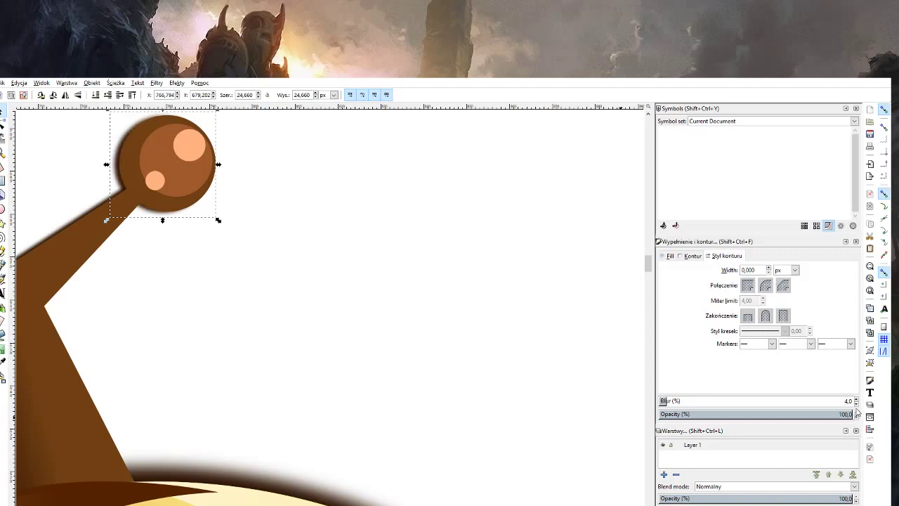
# Reduce the antenna ball's blur to 2 and make the ball slightly narrower.
pyautogui.click(856, 404)
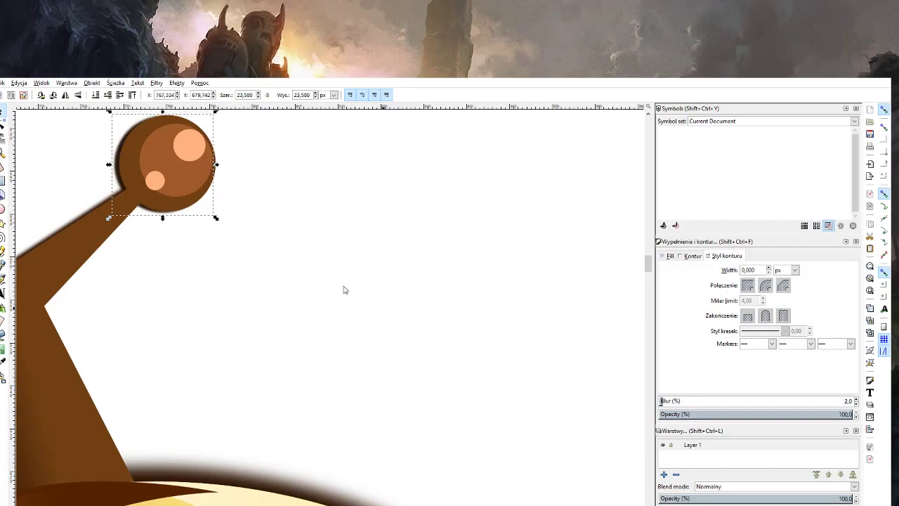
pyautogui.moveTo(109, 165); pyautogui.dragTo(112, 165)
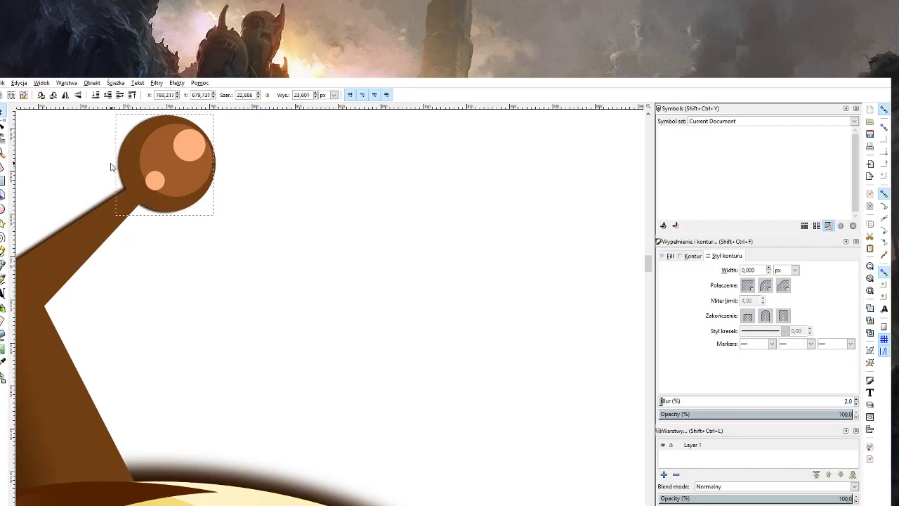
pyautogui.press('z')
pyautogui.scroll(-2, 196, 277)
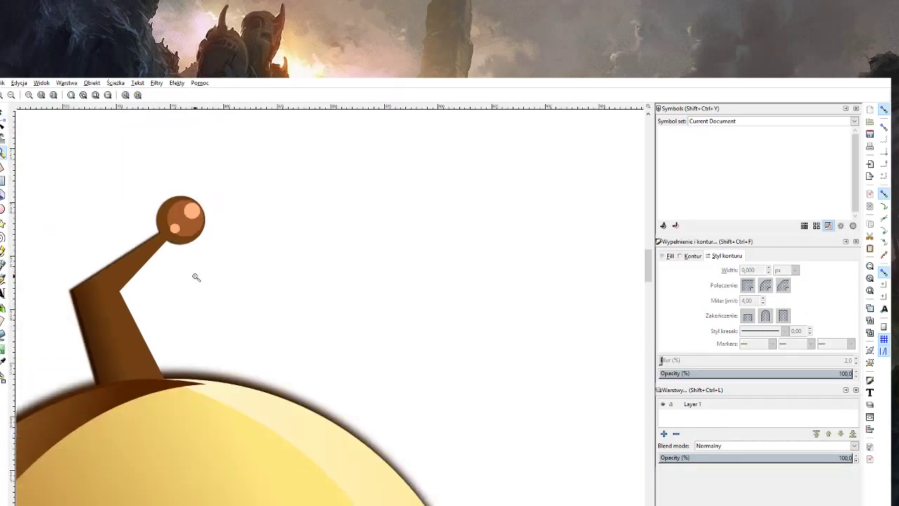
pyautogui.scroll(-2, 196, 277)
pyautogui.scroll(-2, 211, 309)
pyautogui.scroll(-1, 246, 378)
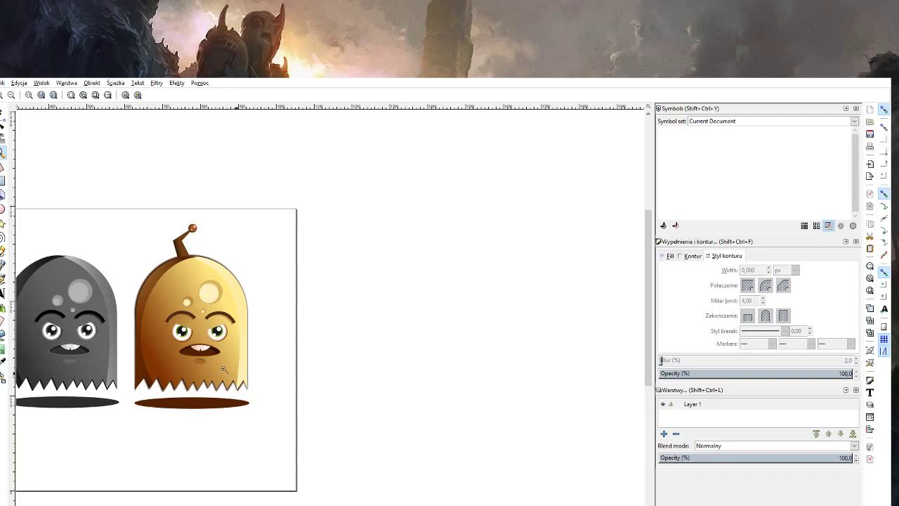
# Zoom back in and select the right-half highlight of the ghost's head.
pyautogui.scroll(-1, 205, 383)
pyautogui.scroll(1, 162, 374)
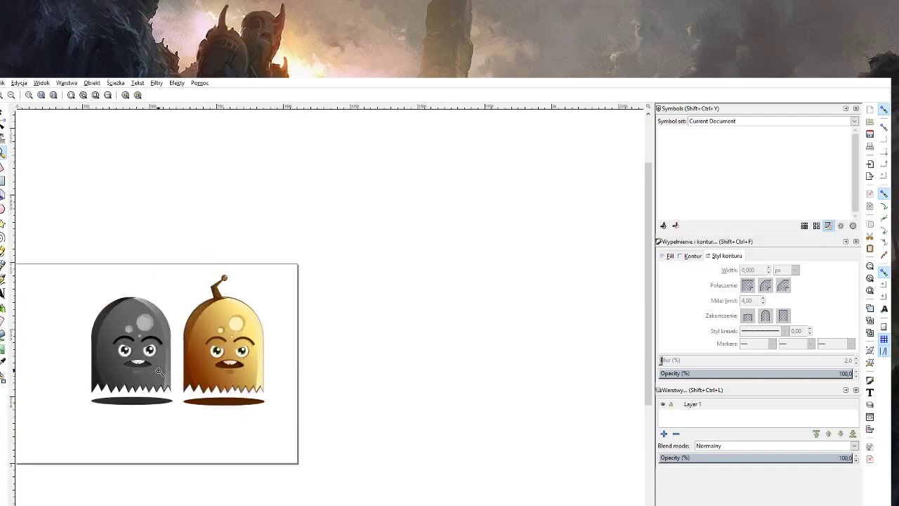
pyautogui.scroll(1, 160, 372)
pyautogui.scroll(1, 236, 383)
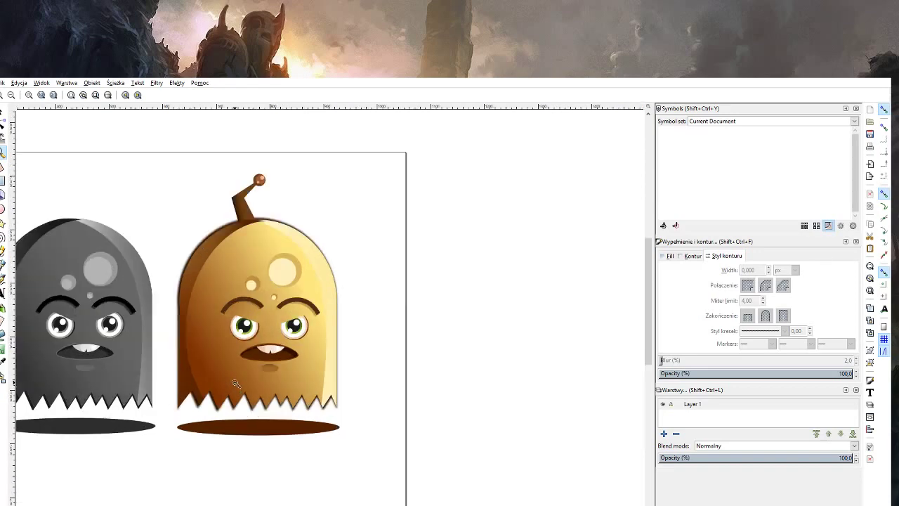
pyautogui.scroll(1, 267, 390)
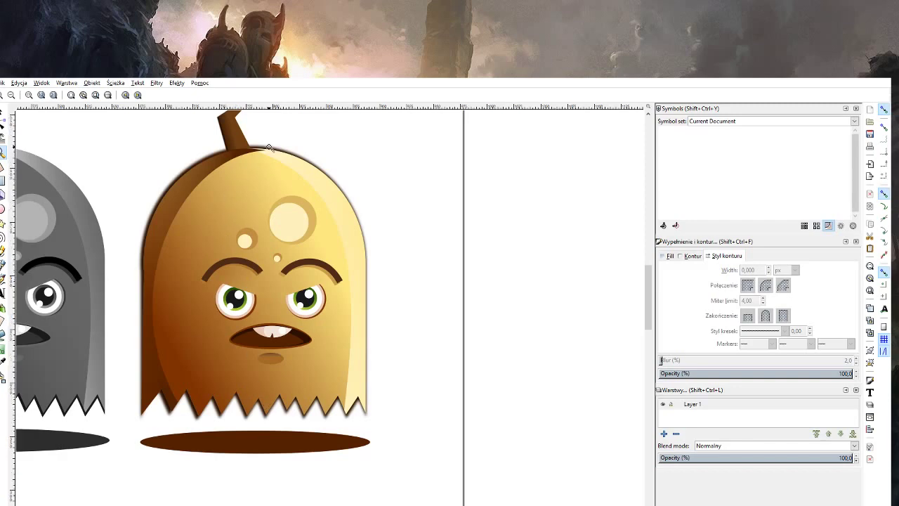
pyautogui.scroll(1, 284, 215)
pyautogui.scroll(1, 280, 231)
pyautogui.press('s')
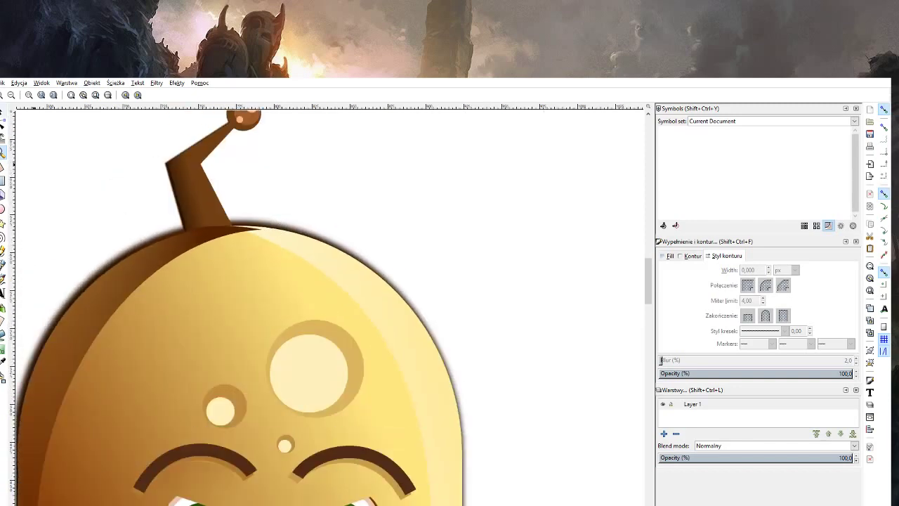
pyautogui.click(293, 254)
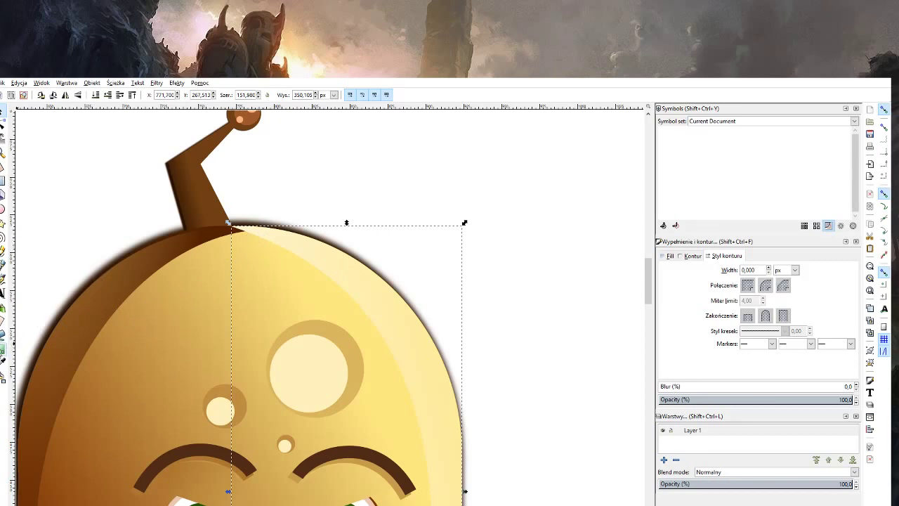
# Angle the head-half gradient from the antenna down toward the head's right edge.
pyautogui.click(3, 349)
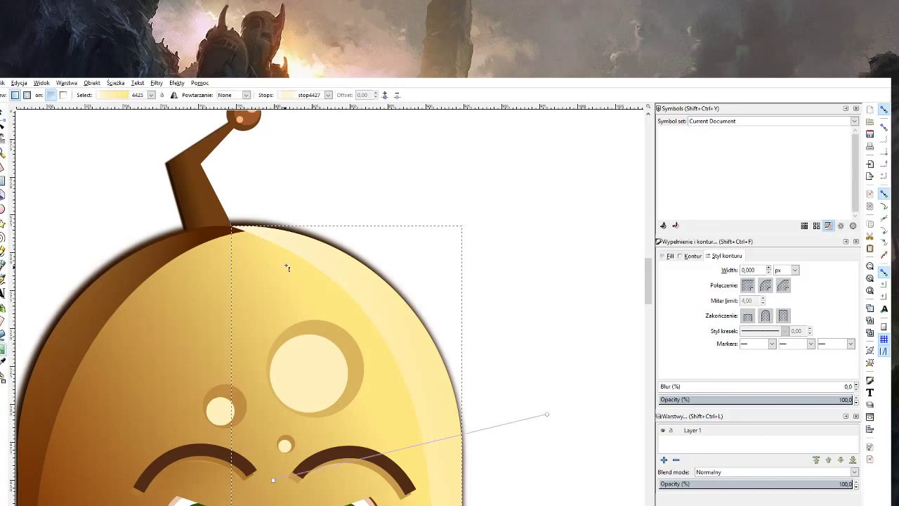
pyautogui.click(272, 481)
pyautogui.moveTo(265, 270); pyautogui.dragTo(265, 238)
pyautogui.scroll(-1, 550, 439)
pyautogui.scroll(-1, 549, 439)
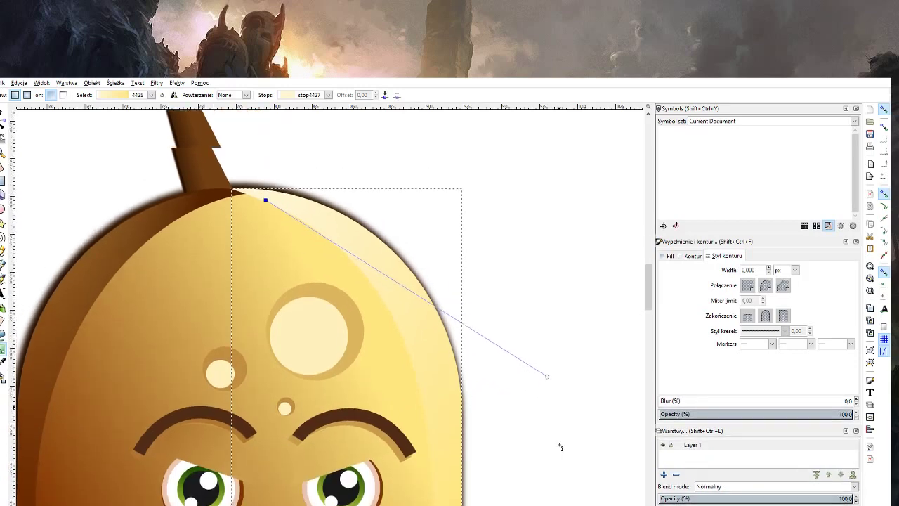
pyautogui.scroll(-2, 551, 441)
pyautogui.scroll(-3, 555, 442)
pyautogui.press('z')
pyautogui.press('1')
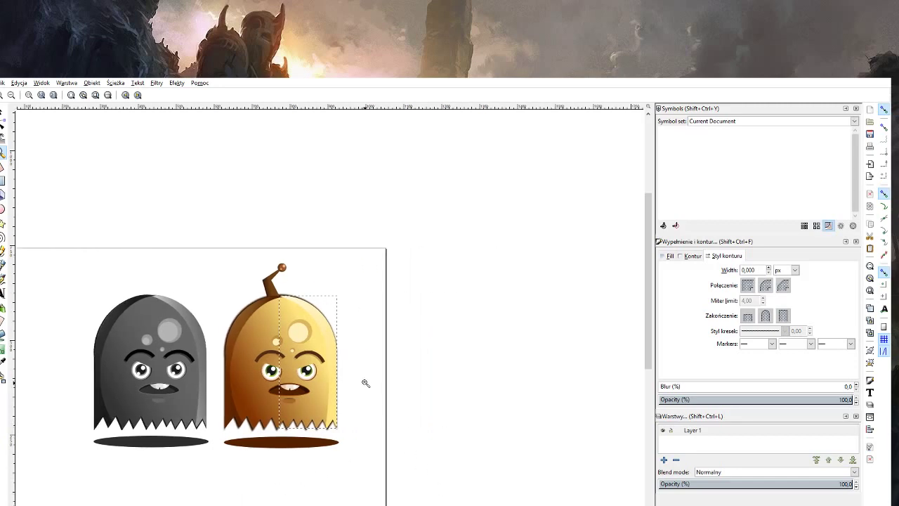
pyautogui.click(361, 376)
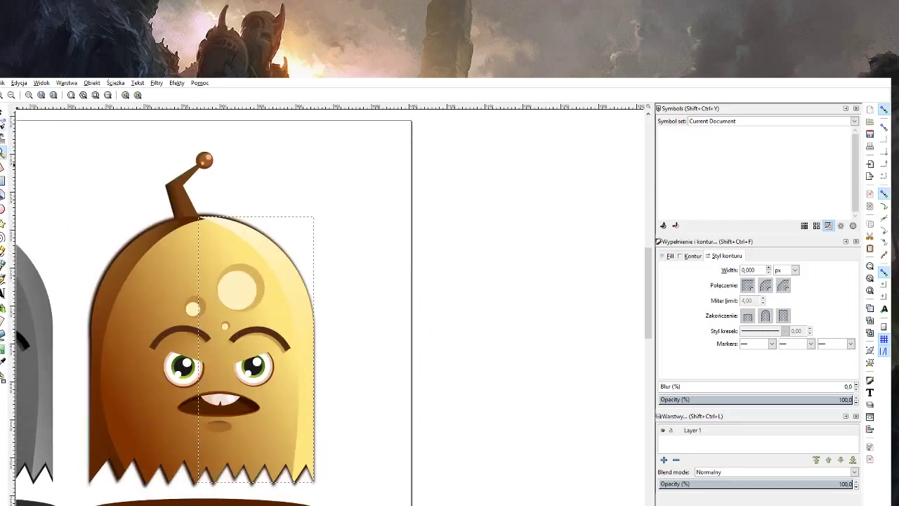
pyautogui.click(4, 344)
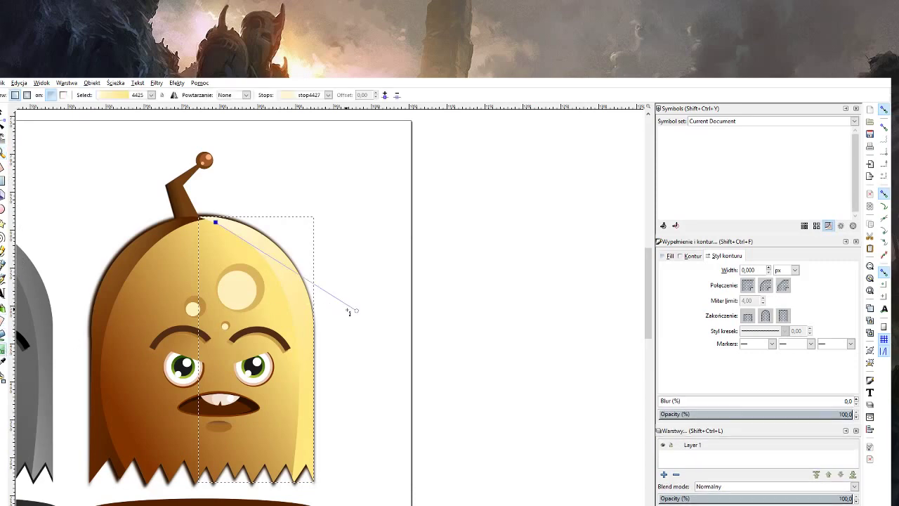
pyautogui.moveTo(357, 309)
pyautogui.mouseDown()
pyautogui.moveTo(223, 197)
pyautogui.moveTo(326, 314)
pyautogui.moveTo(312, 326)
pyautogui.moveTo(302, 286)
pyautogui.mouseUp()
pyautogui.moveTo(223, 197); pyautogui.dragTo(221, 212)
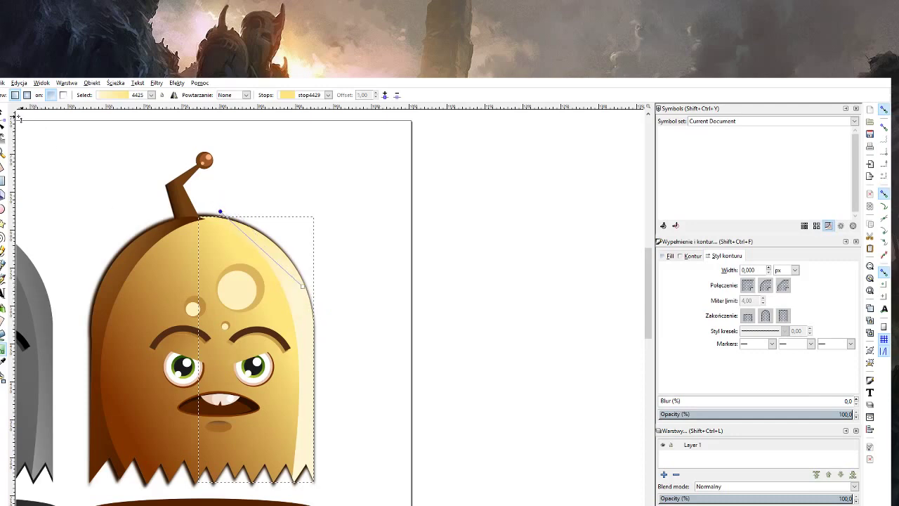
# Set the gradient repeat to Reflected and fine-tune its start and end handles.
pyautogui.click(4, 114)
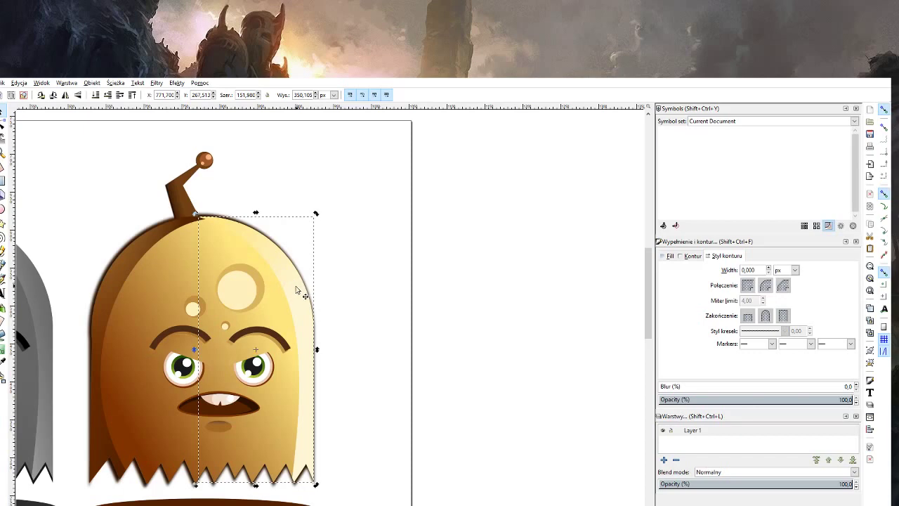
pyautogui.click(3, 349)
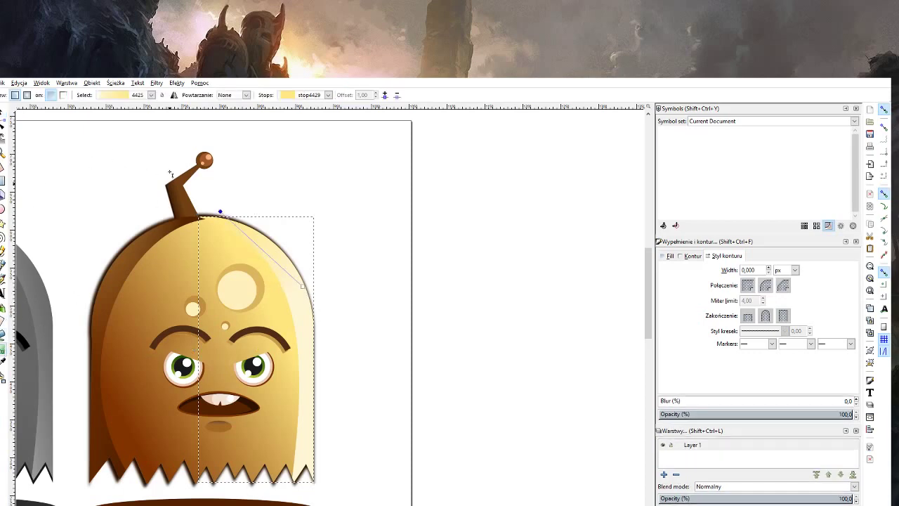
pyautogui.click(246, 95)
pyautogui.click(237, 120)
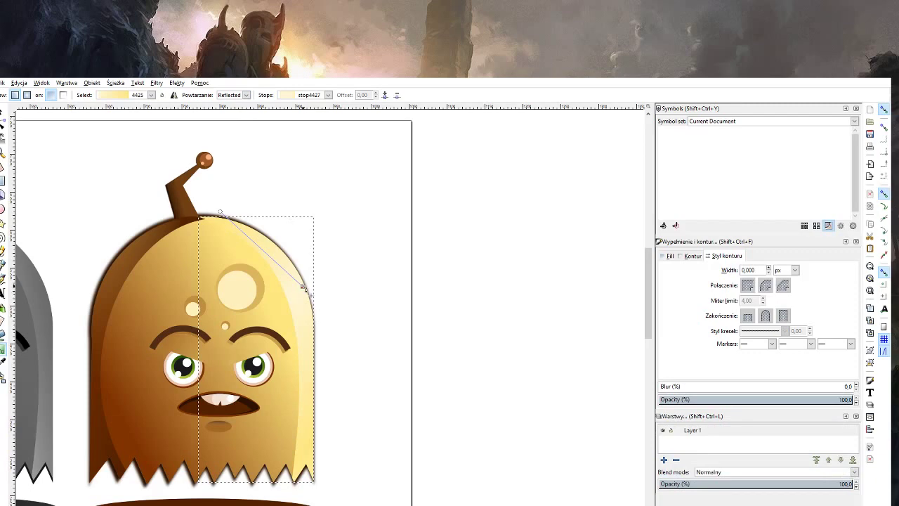
pyautogui.moveTo(304, 288); pyautogui.dragTo(315, 294)
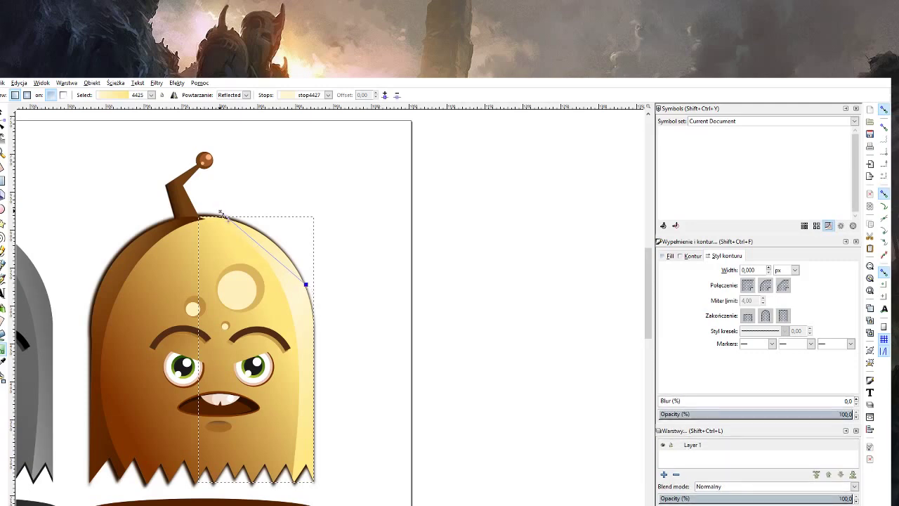
pyautogui.moveTo(220, 212); pyautogui.dragTo(154, 190)
pyautogui.moveTo(304, 285); pyautogui.dragTo(293, 267)
# Select the golden ghost's full body shape, raise it, and zoom in on it.
pyautogui.press('s')
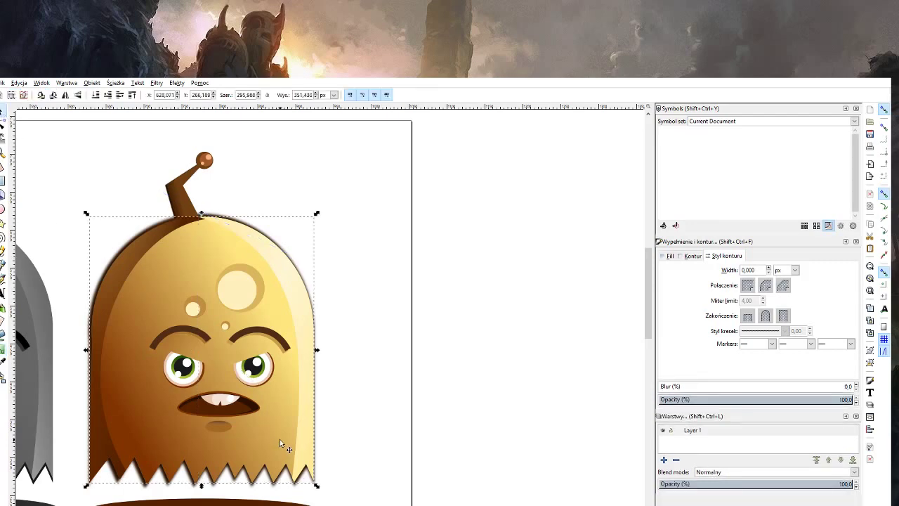
pyautogui.moveTo(280, 439)
pyautogui.mouseDown()
pyautogui.moveTo(389, 449)
pyautogui.moveTo(538, 438)
pyautogui.moveTo(328, 466)
pyautogui.mouseUp()
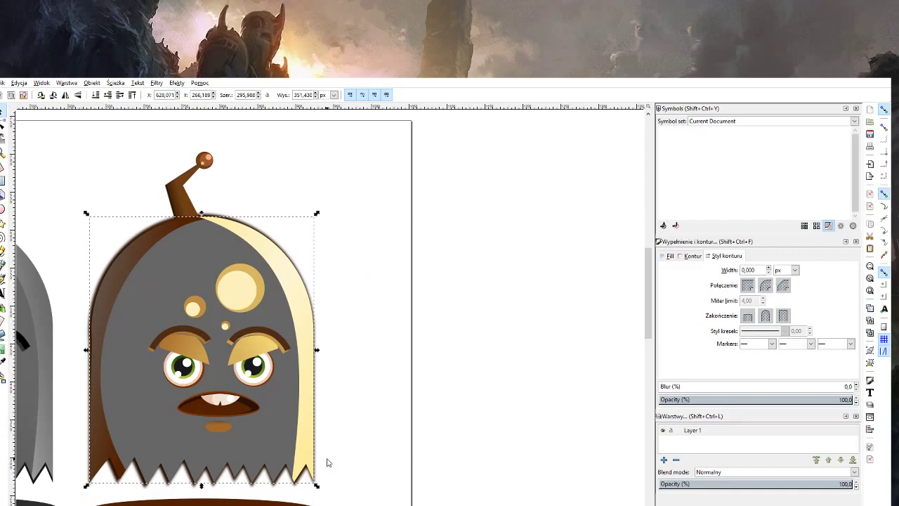
pyautogui.press('pageup')
pyautogui.press('z')
pyautogui.keyDown('shift'); pyautogui.click(351, 453); pyautogui.keyUp('shift')
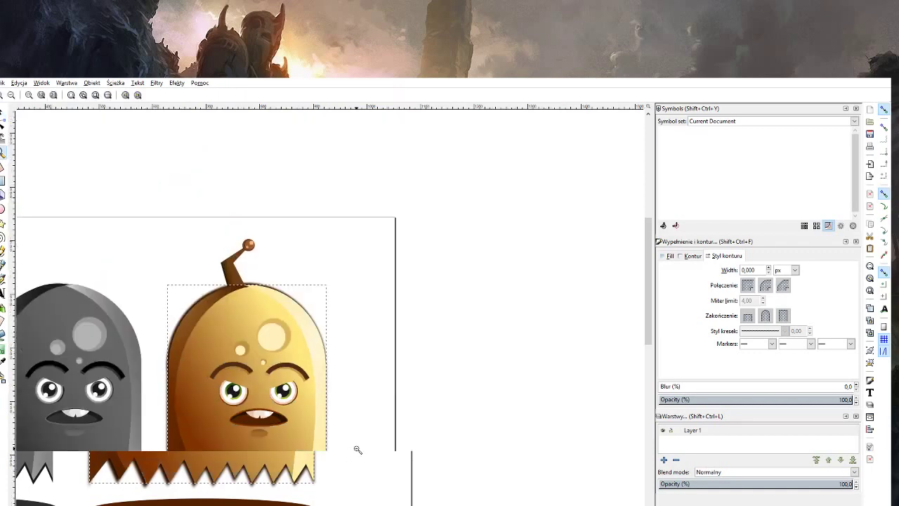
pyautogui.keyDown('shift'); pyautogui.click(357, 447); pyautogui.keyUp('shift')
pyautogui.click(360, 448)
pyautogui.click(345, 445)
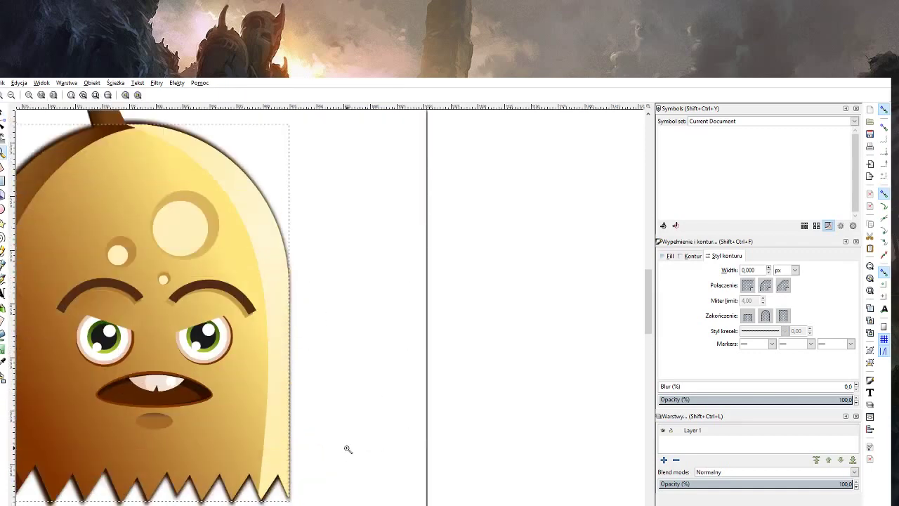
pyautogui.scroll(-1, 345, 445)
pyautogui.scroll(-1, 340, 445)
# Leave the highlight strip in place and show the main body's gradient handles.
pyautogui.press('s')
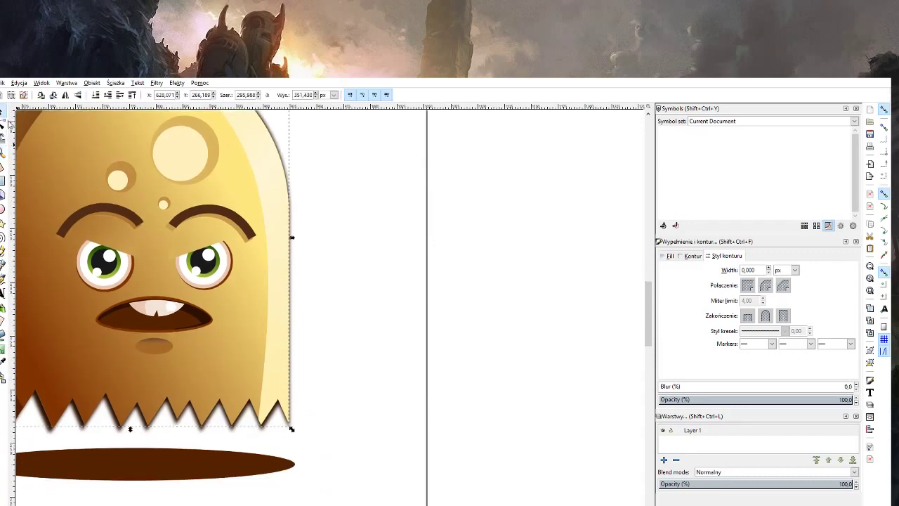
pyautogui.moveTo(279, 295); pyautogui.dragTo(354, 301)
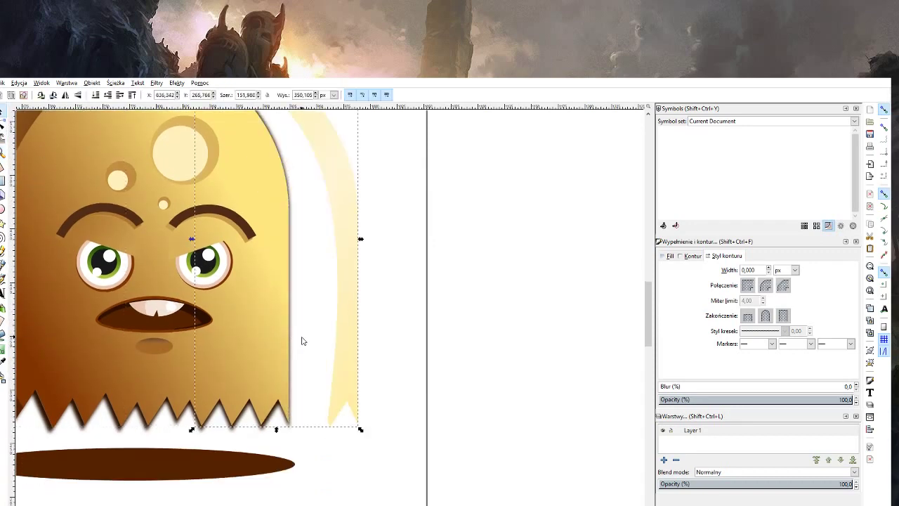
pyautogui.hotkey('ctrl', 'z')
pyautogui.click(239, 356)
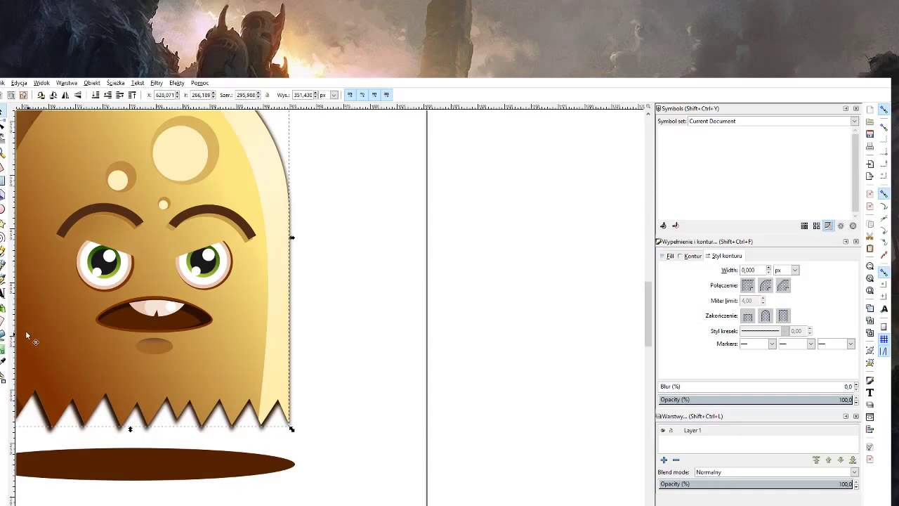
pyautogui.click(4, 349)
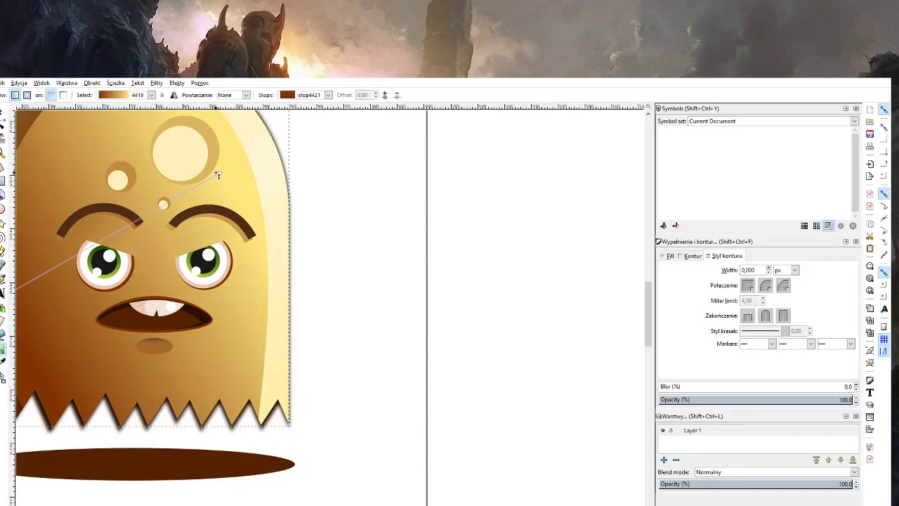
# Move the body gradient's yellow end toward the upper right, then reselect the ghost body.
pyautogui.moveTo(220, 173)
pyautogui.mouseDown()
pyautogui.moveTo(279, 145)
pyautogui.moveTo(234, 184)
pyautogui.mouseUp()
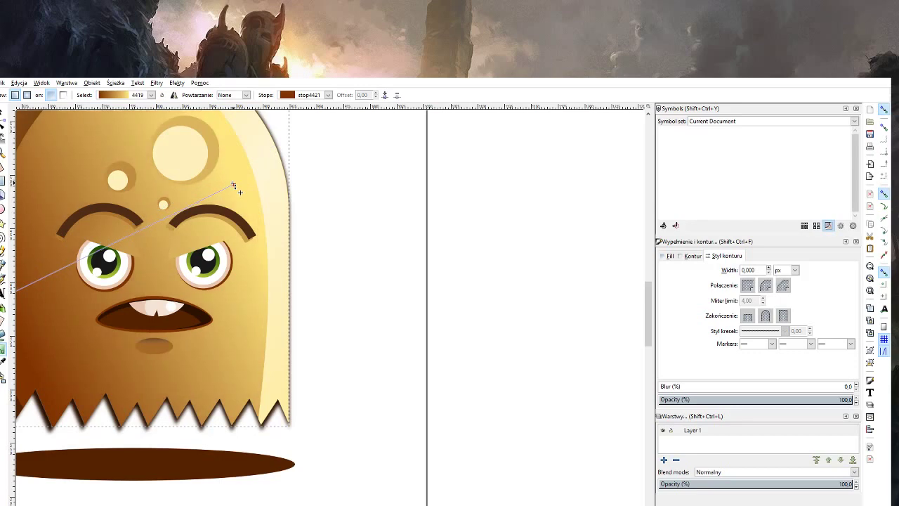
pyautogui.click(234, 186)
pyautogui.scroll(2, 236, 211)
pyautogui.scroll(2, 237, 302)
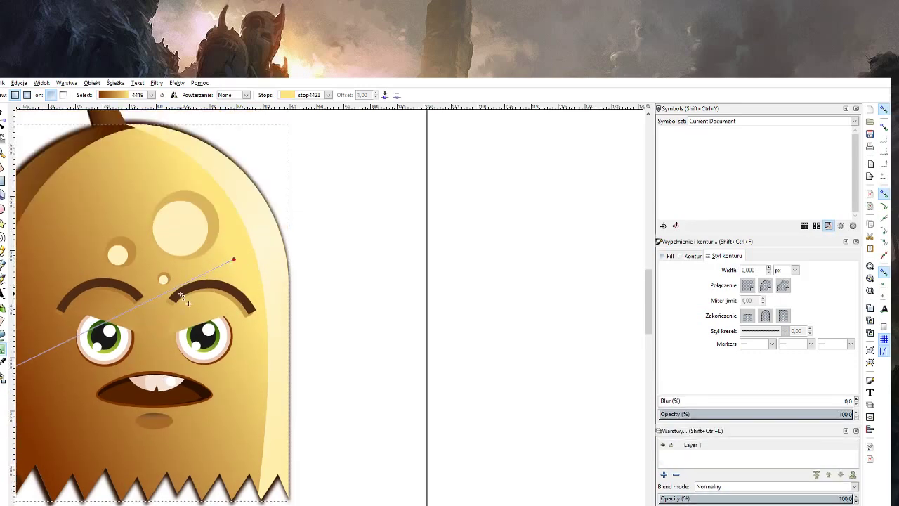
pyautogui.moveTo(234, 260); pyautogui.dragTo(228, 265)
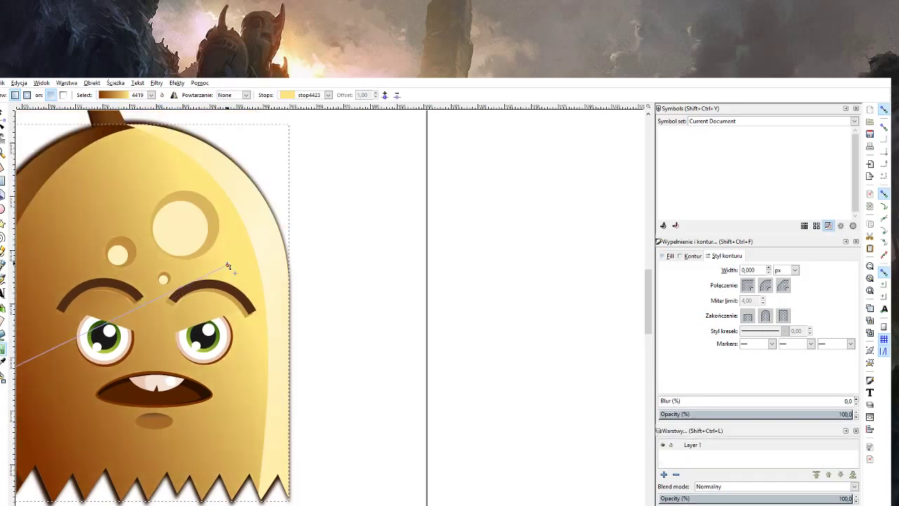
pyautogui.press('s')
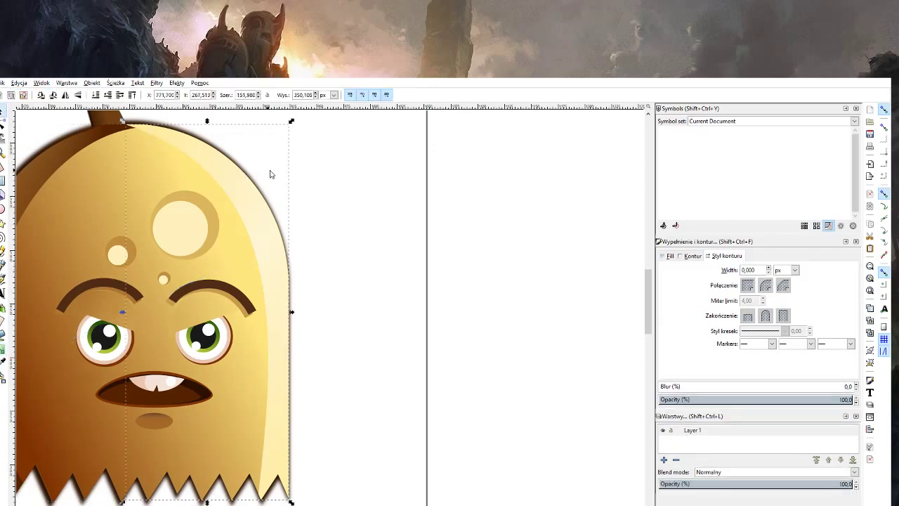
pyautogui.click(321, 180)
pyautogui.click(267, 220)
# Reposition the body gradient handles to run from the head past the ghost's lower right.
pyautogui.click(3, 348)
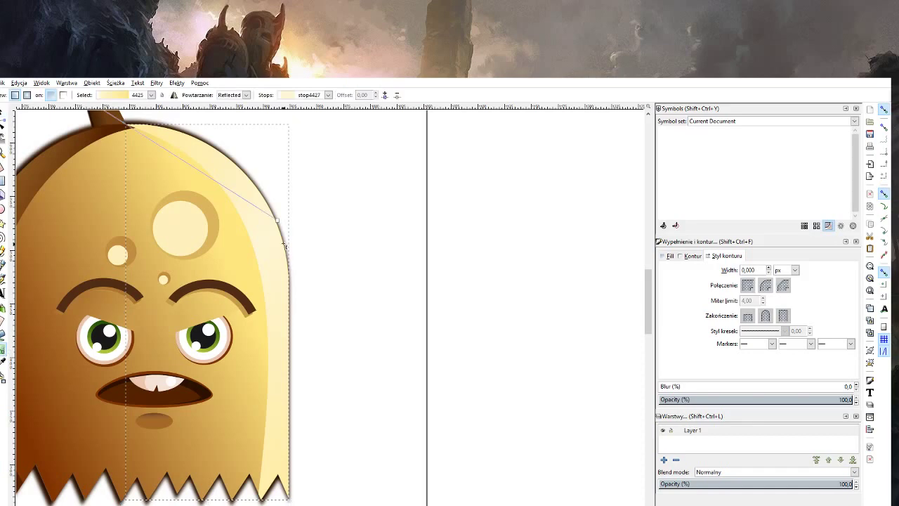
pyautogui.moveTo(276, 221); pyautogui.dragTo(247, 207)
pyautogui.moveTo(202, 178); pyautogui.dragTo(143, 178)
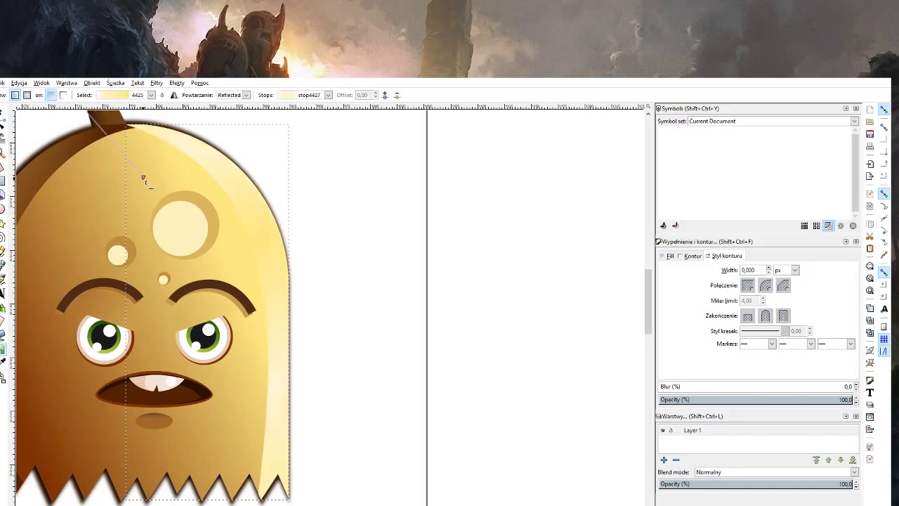
pyautogui.moveTo(289, 361)
pyautogui.mouseDown()
pyautogui.moveTo(290, 371)
pyautogui.moveTo(316, 342)
pyautogui.mouseUp()
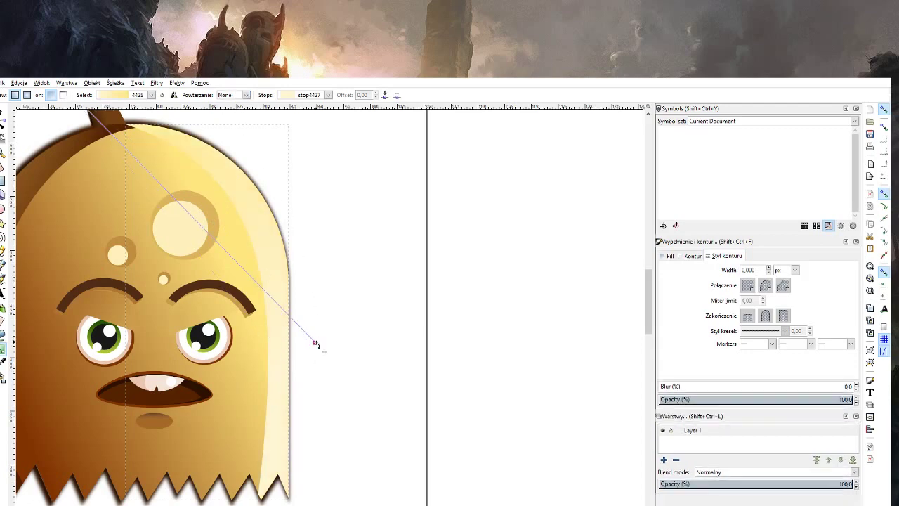
pyautogui.moveTo(316, 342); pyautogui.dragTo(248, 279)
pyautogui.moveTo(316, 272); pyautogui.dragTo(413, 359)
pyautogui.scroll(1, 346, 385)
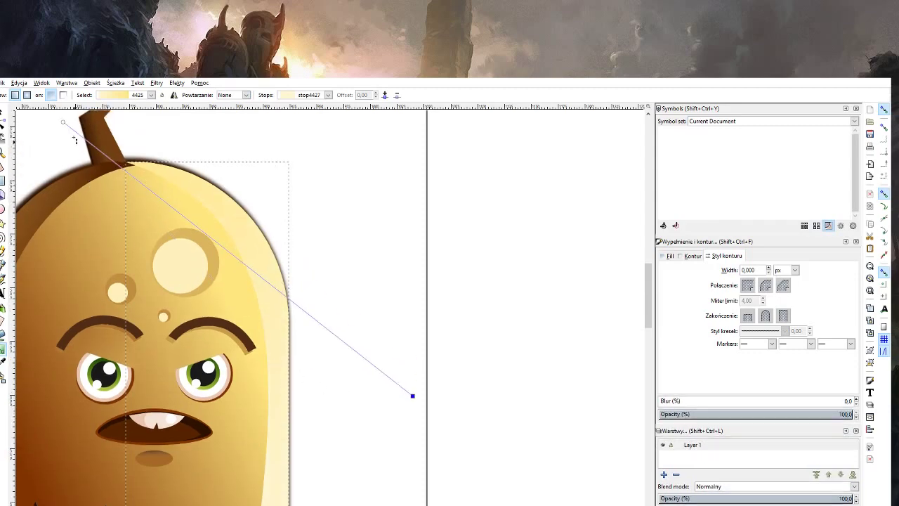
pyautogui.moveTo(63, 122); pyautogui.dragTo(200, 225)
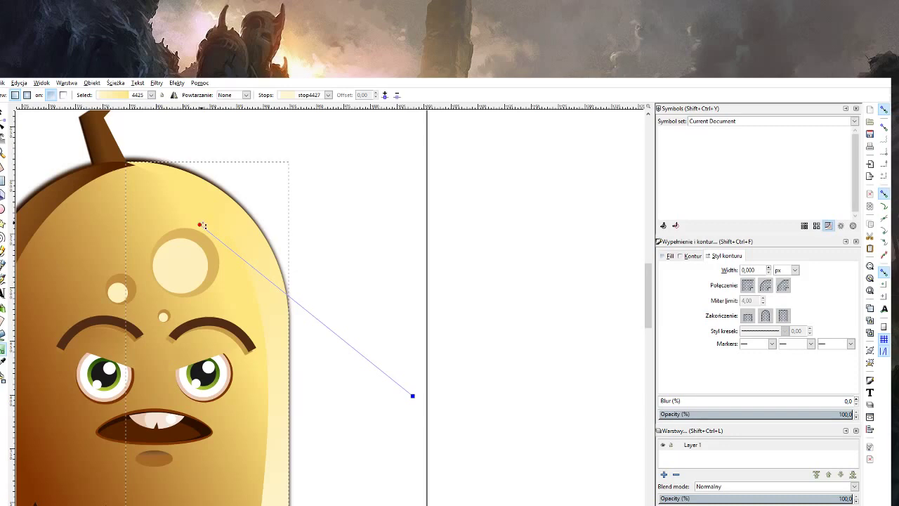
pyautogui.moveTo(442, 277); pyautogui.dragTo(441, 277)
pyautogui.moveTo(485, 369); pyautogui.dragTo(491, 412)
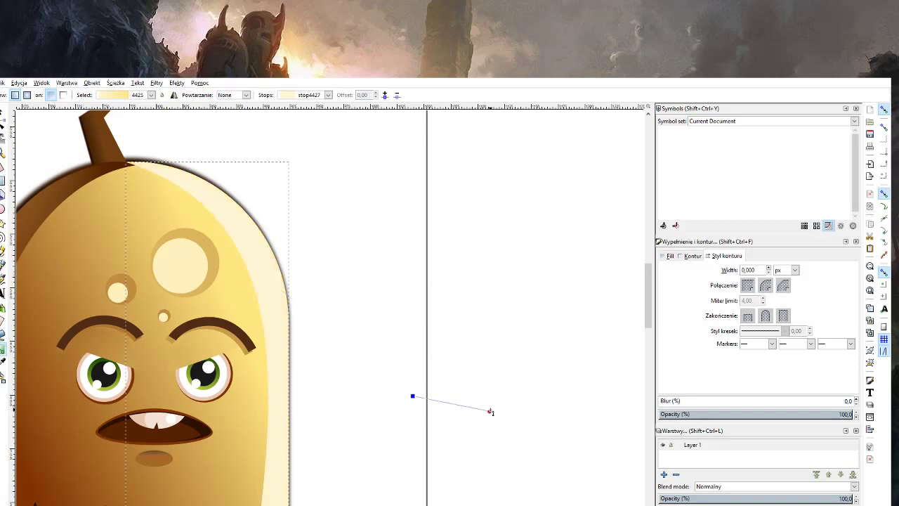
pyautogui.click(414, 397)
pyautogui.moveTo(187, 229); pyautogui.dragTo(183, 223)
# Give the start stop a darker gold from the ghost and steepen the gradient from the top edge.
pyautogui.click(6, 359)
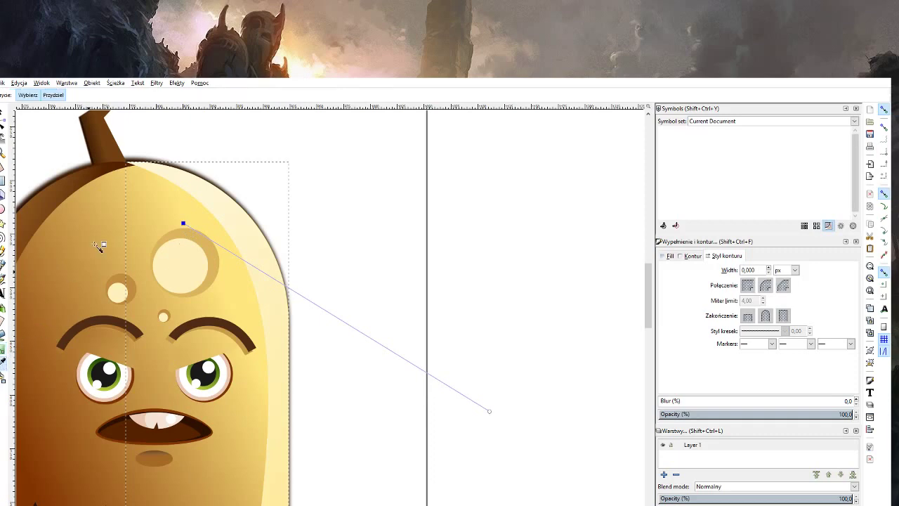
pyautogui.click(149, 178)
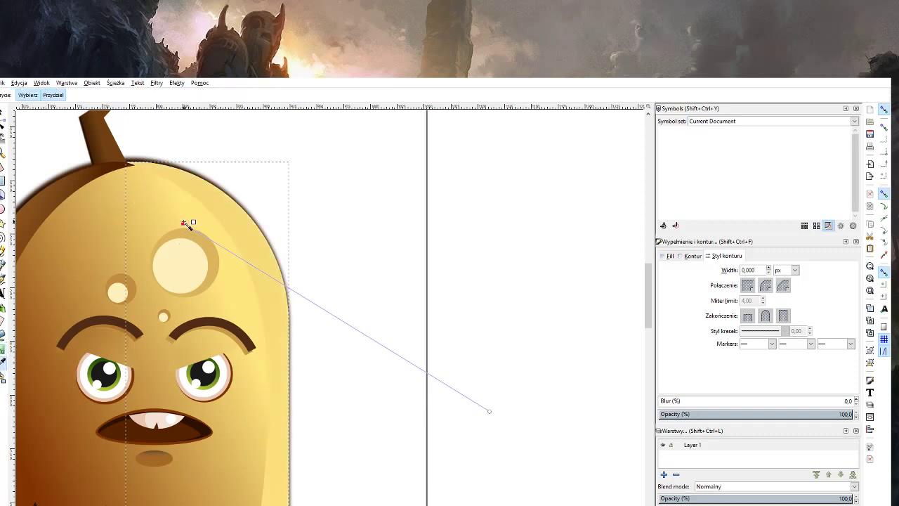
pyautogui.moveTo(184, 224); pyautogui.dragTo(151, 165)
pyautogui.moveTo(490, 411); pyautogui.dragTo(336, 409)
pyautogui.click(337, 408)
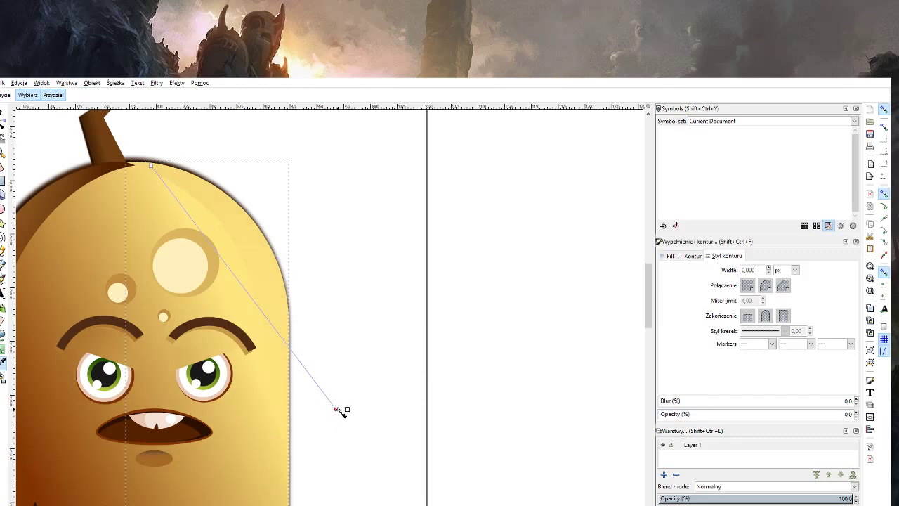
pyautogui.moveTo(336, 409); pyautogui.dragTo(302, 477)
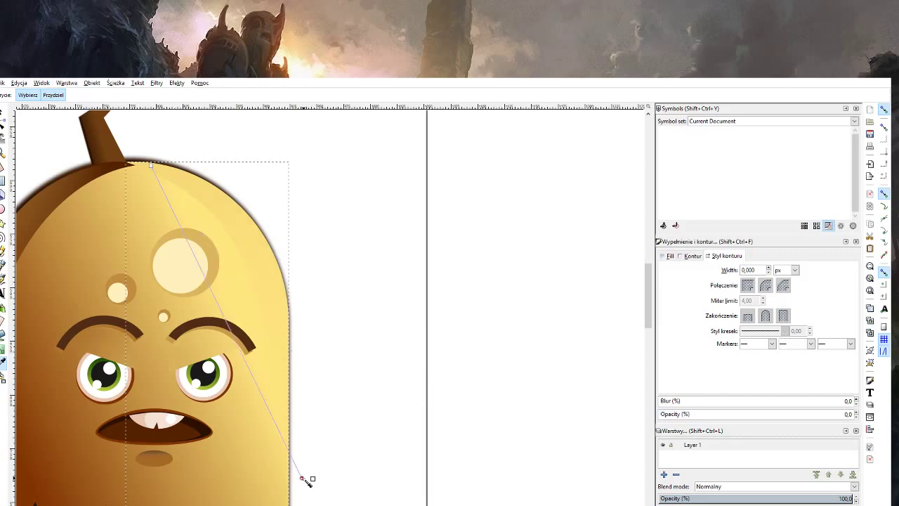
# Stretch the gradient end further down toward the hem to finish the diagonal sheen.
pyautogui.click(151, 166)
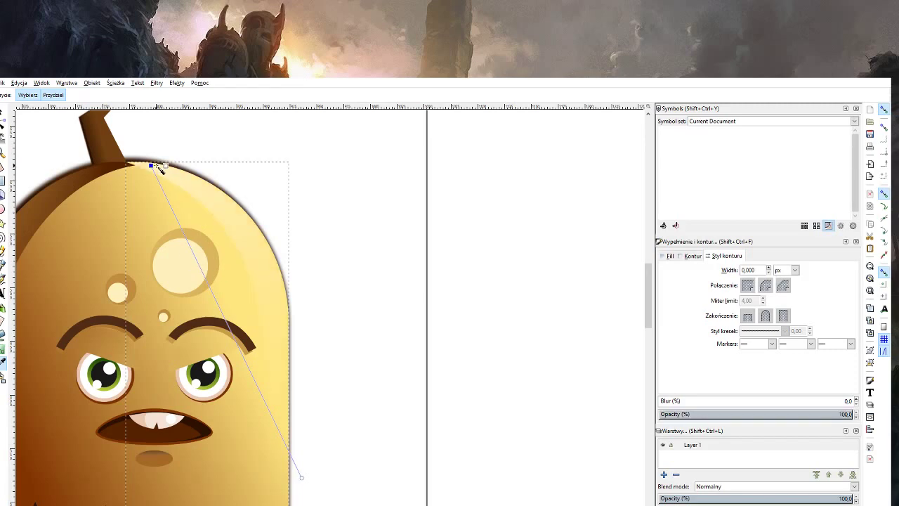
pyautogui.scroll(-3, 241, 312)
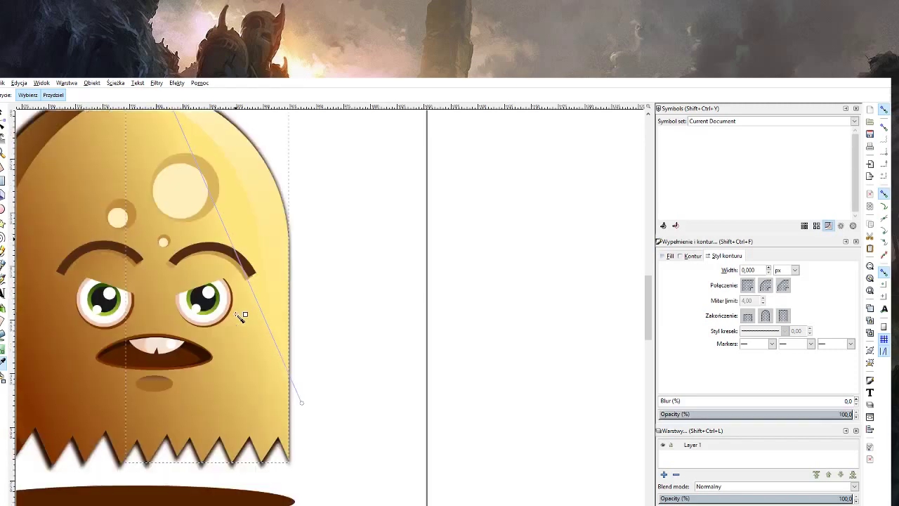
pyautogui.scroll(-1, 241, 316)
pyautogui.click(301, 365)
pyautogui.moveTo(303, 366); pyautogui.dragTo(304, 469)
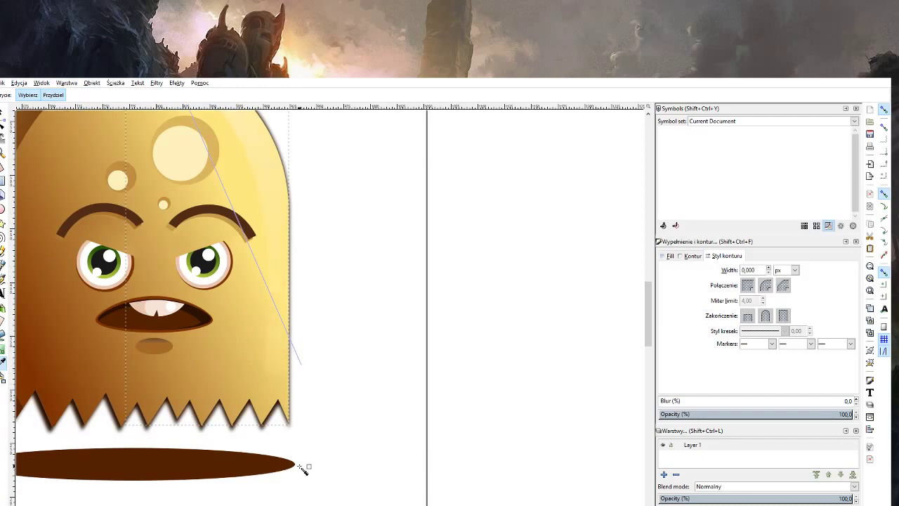
pyautogui.scroll(3, 343, 429)
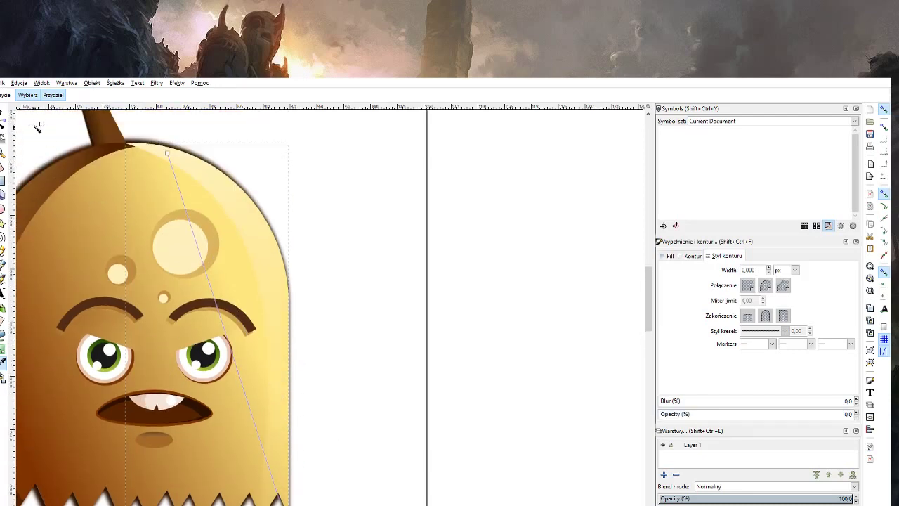
pyautogui.click(3, 112)
# Zoom in on the golden ghost's antenna stem.
pyautogui.press('z')
pyautogui.keyDown('shift'); pyautogui.click(261, 136); pyautogui.keyUp('shift')
pyautogui.keyDown('shift'); pyautogui.click(261, 135); pyautogui.keyUp('shift')
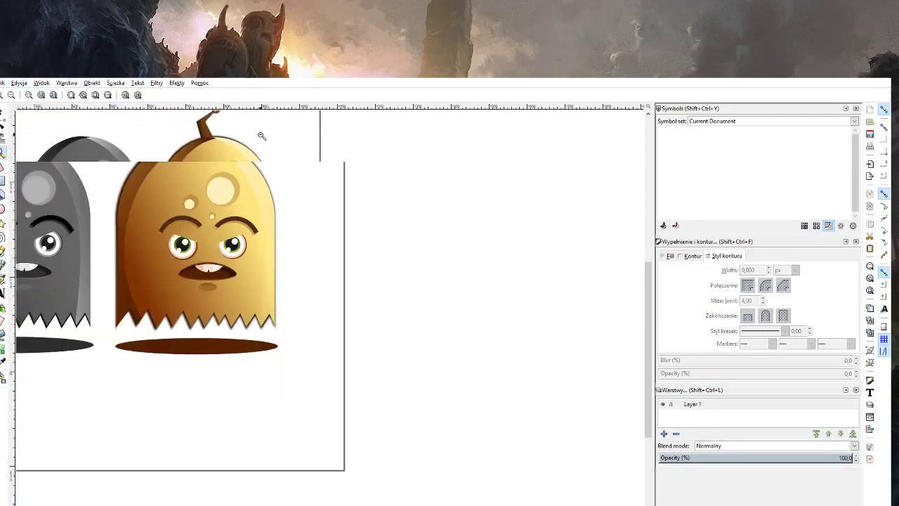
pyautogui.keyDown('shift'); pyautogui.click(262, 136); pyautogui.keyUp('shift')
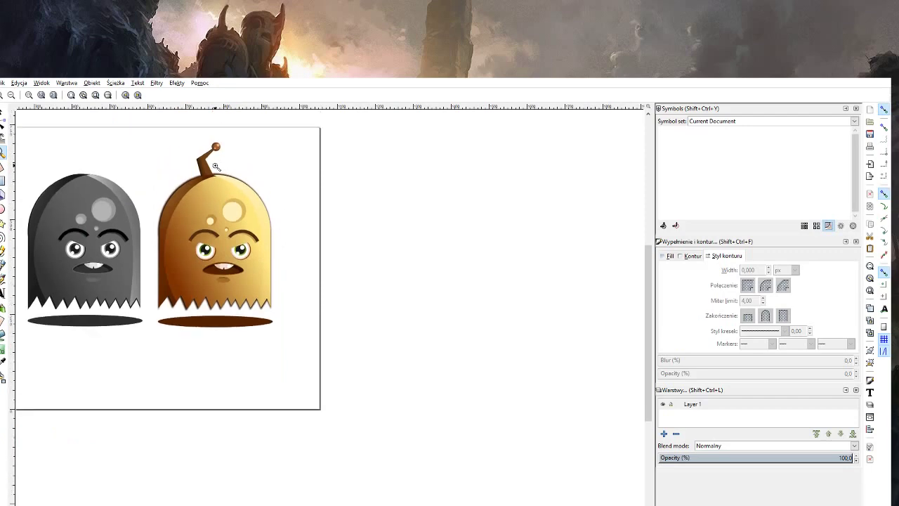
pyautogui.click(223, 158)
pyautogui.click(224, 158)
pyautogui.click(223, 158)
pyautogui.click(208, 184)
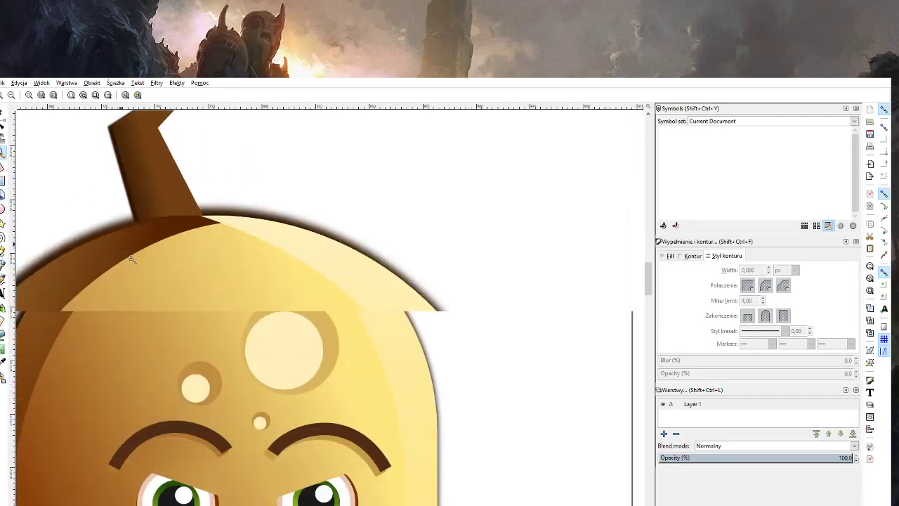
pyautogui.scroll(3, 211, 210)
pyautogui.scroll(1, 211, 211)
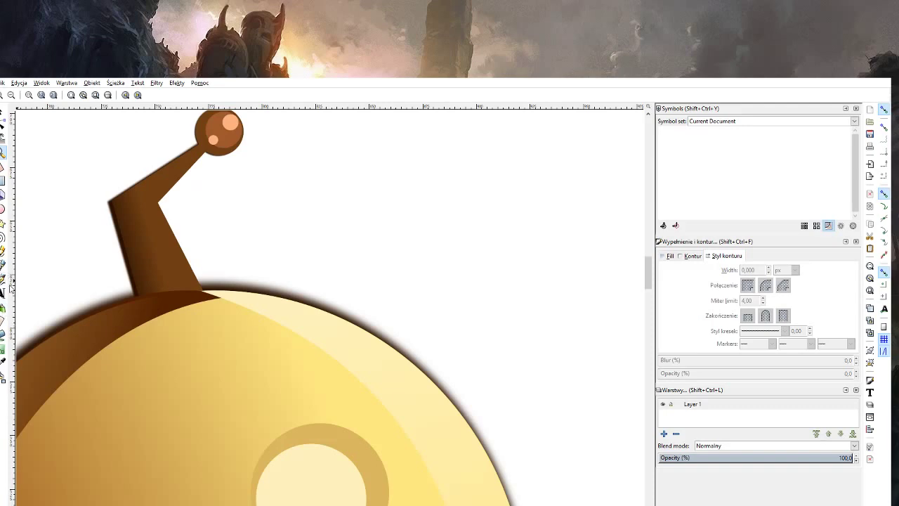
pyautogui.click(4, 349)
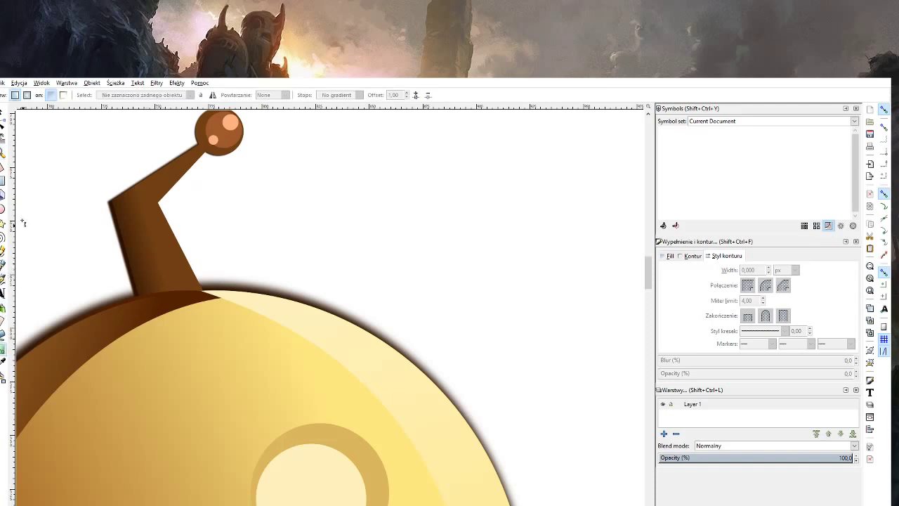
# Draw a triangle along the stem's right edge, filled yellow from the body, without outline.
pyautogui.click(3, 265)
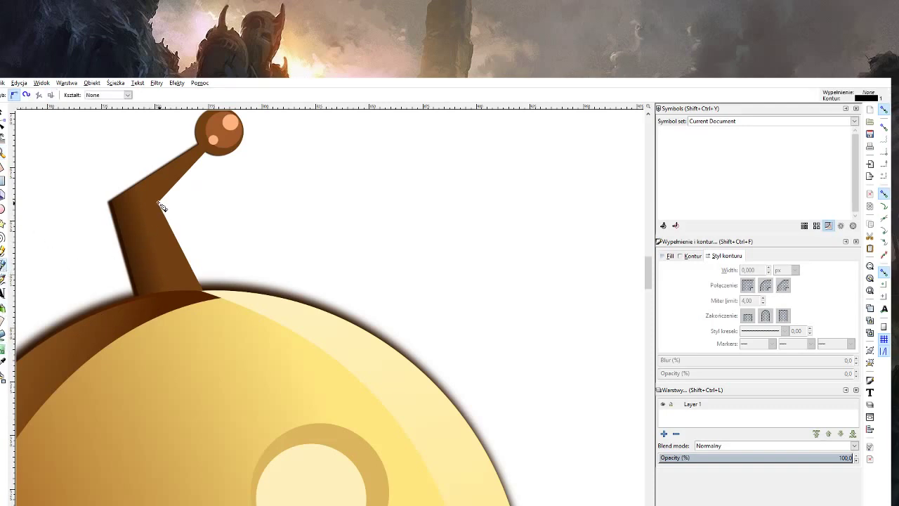
pyautogui.click(159, 203)
pyautogui.click(171, 288)
pyautogui.click(203, 289)
pyautogui.click(159, 203)
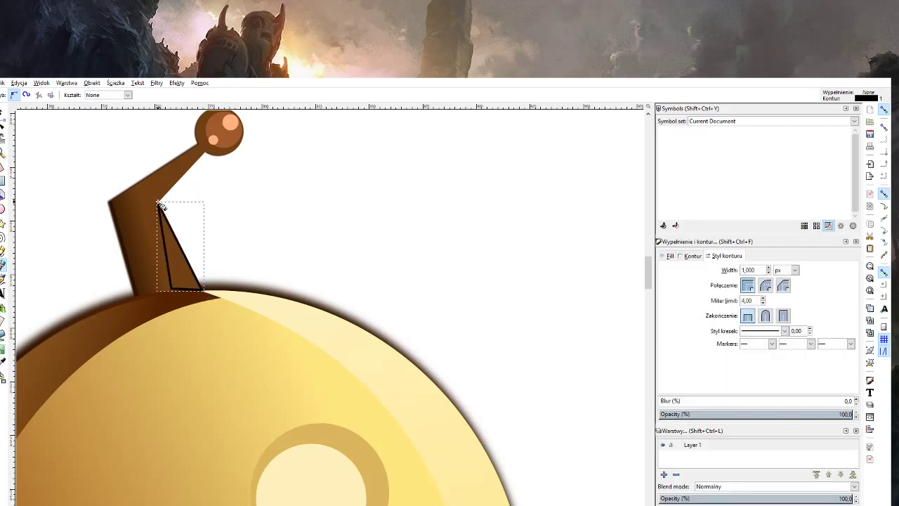
pyautogui.click(4, 360)
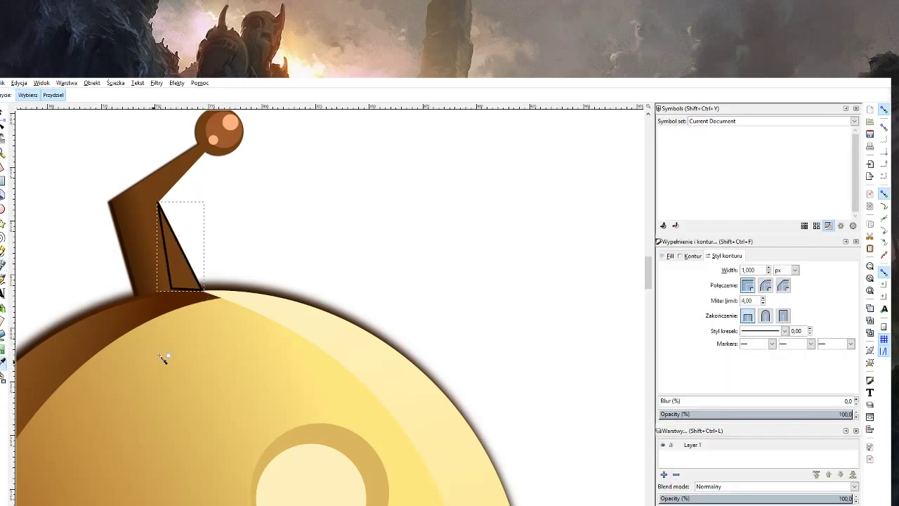
pyautogui.click(221, 310)
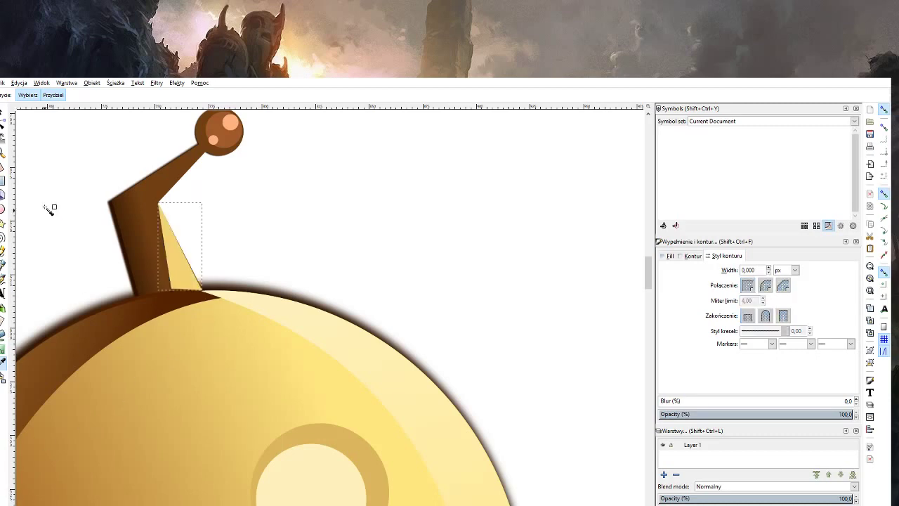
pyautogui.click(4, 111)
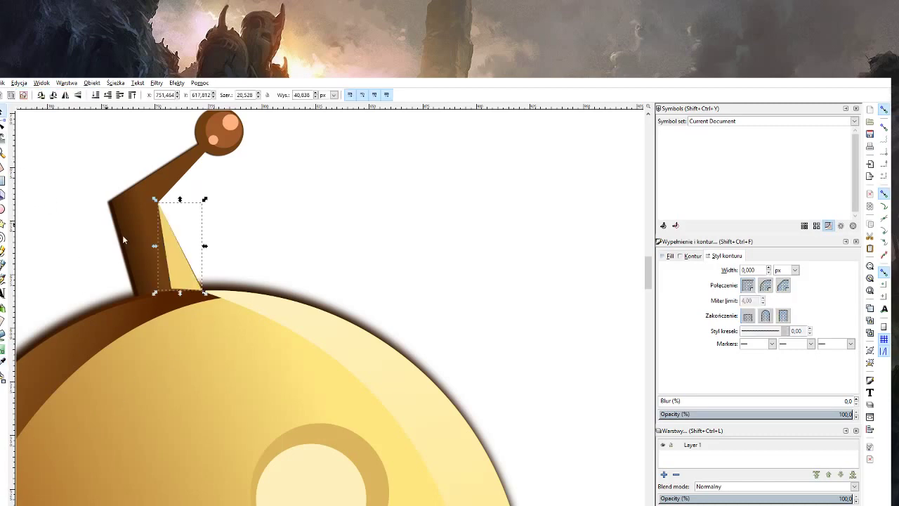
pyautogui.click(3, 123)
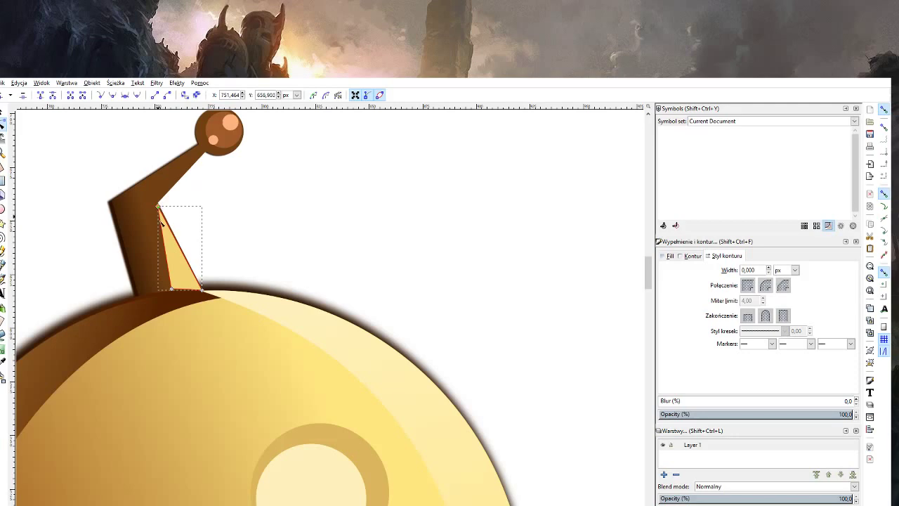
# Give the stem triangle a linear gradient fading to 0 opacity at one end, then zoom out.
pyautogui.press('g')
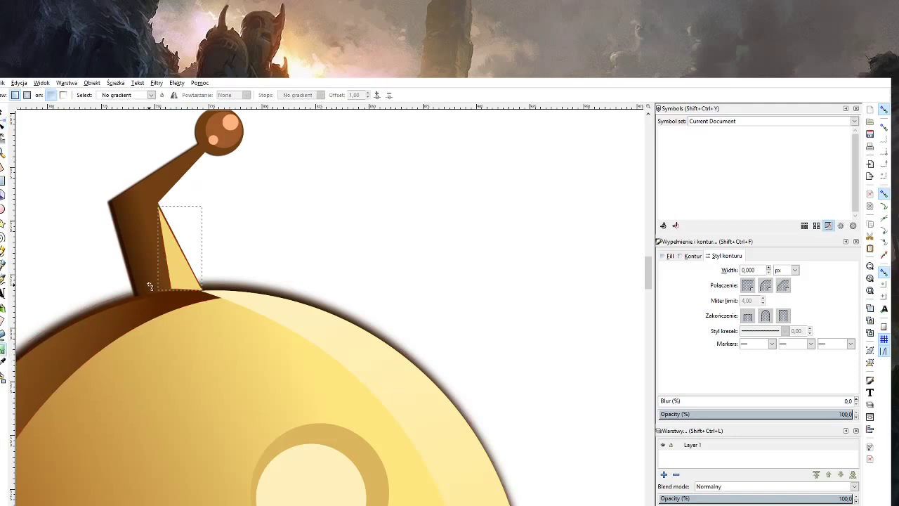
pyautogui.moveTo(180, 270)
pyautogui.mouseDown()
pyautogui.moveTo(199, 269)
pyautogui.moveTo(165, 272)
pyautogui.moveTo(187, 276)
pyautogui.moveTo(188, 266)
pyautogui.mouseUp()
pyautogui.click(188, 267)
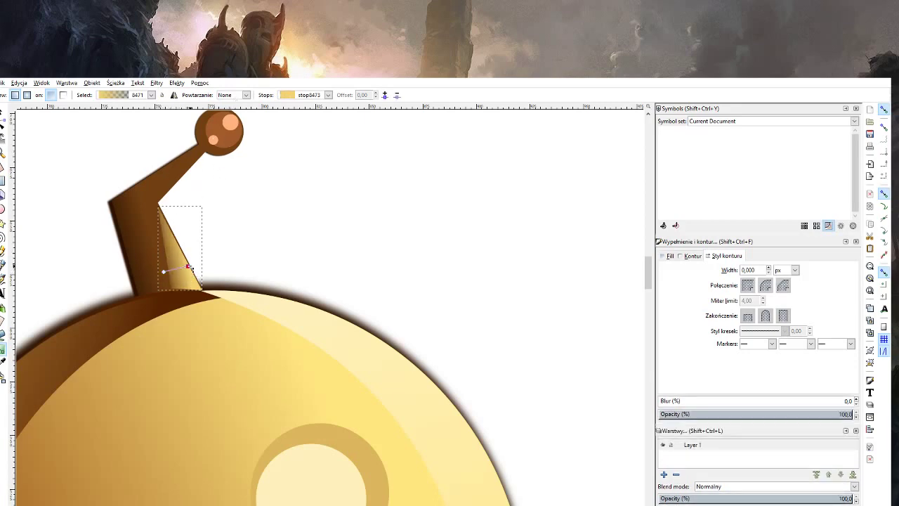
pyautogui.moveTo(191, 269); pyautogui.dragTo(177, 271)
pyautogui.click(177, 272)
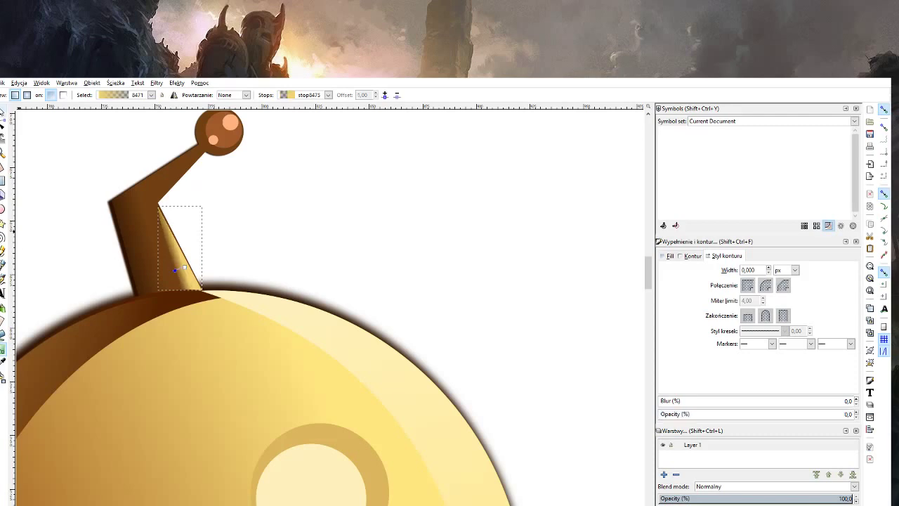
pyautogui.press('F3')
pyautogui.press('-')
pyautogui.press('-')
pyautogui.press('-')
pyautogui.press('-')
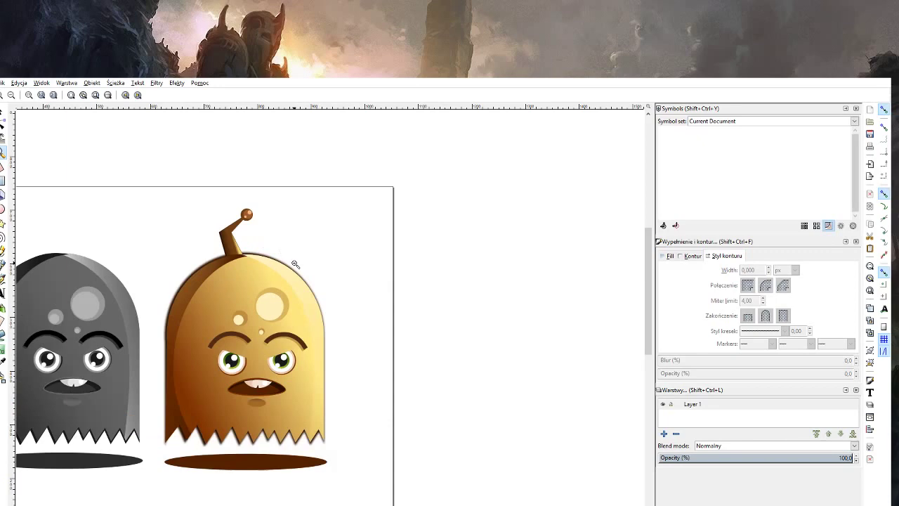
# Zoom in on the antenna and select its ball.
pyautogui.click(281, 209)
pyautogui.click(281, 209)
pyautogui.click(281, 209)
pyautogui.press('F1')
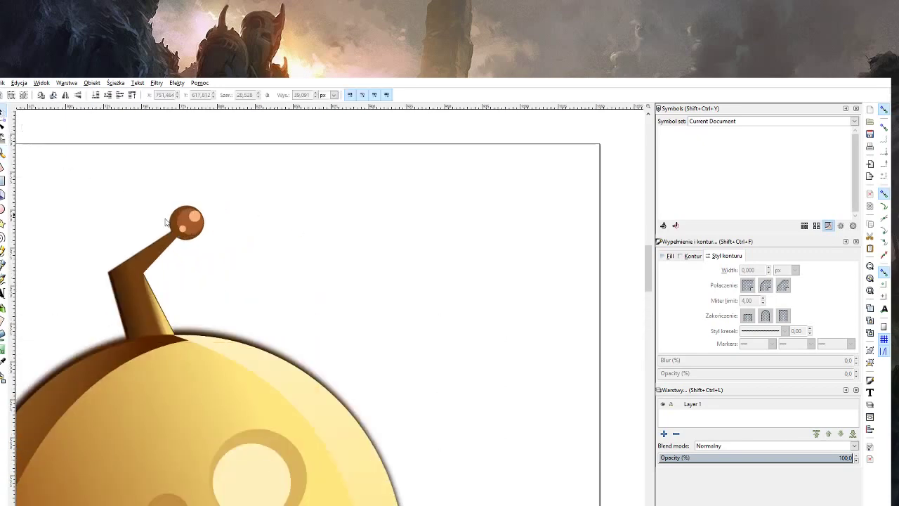
pyautogui.click(191, 217)
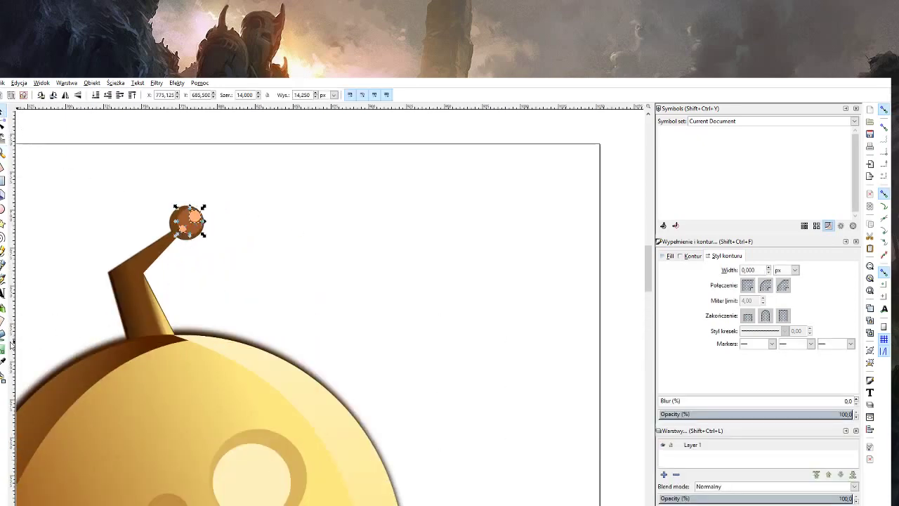
pyautogui.click(4, 362)
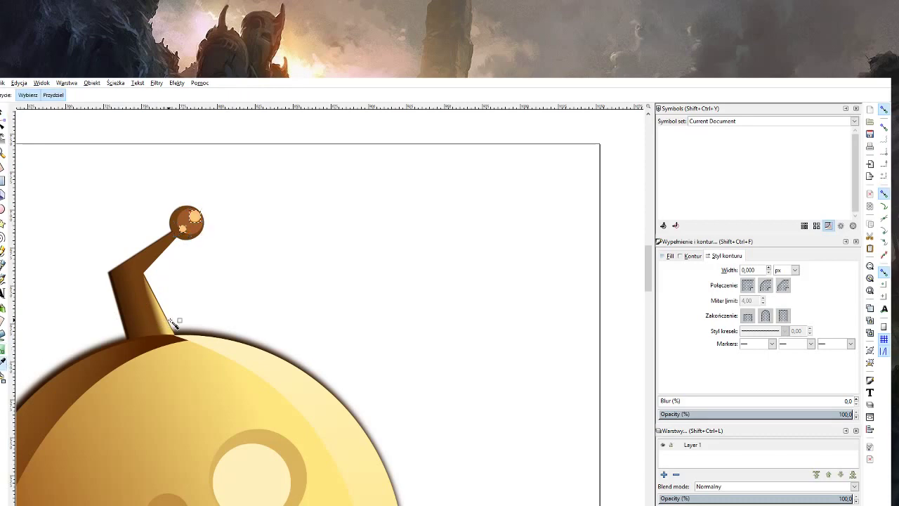
pyautogui.click(3, 112)
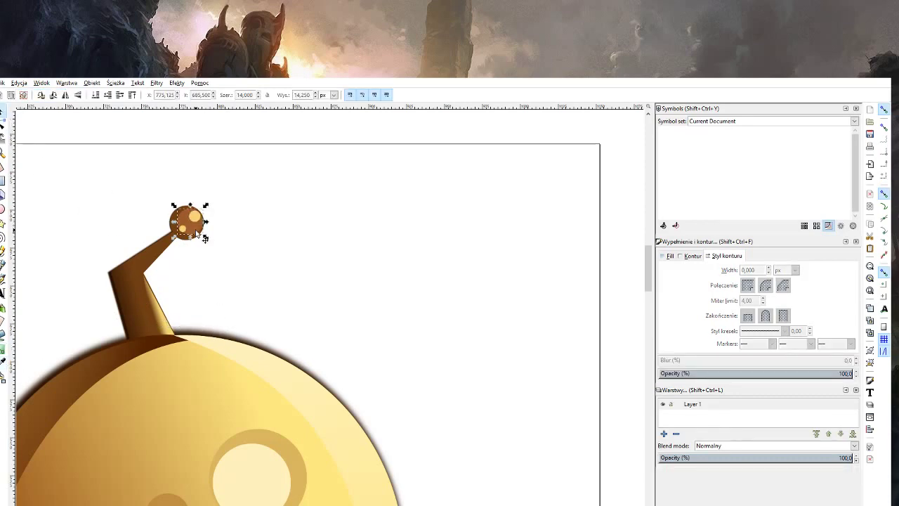
# Sample pale yellow and deeper gold tones from the body gradient onto the antenna ball.
pyautogui.click(5, 361)
pyautogui.click(224, 351)
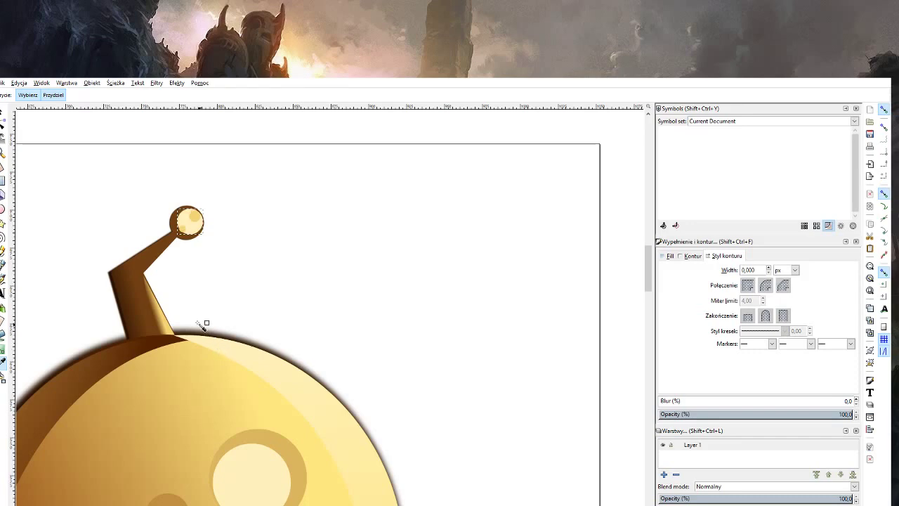
pyautogui.click(199, 363)
pyautogui.click(165, 377)
pyautogui.click(135, 412)
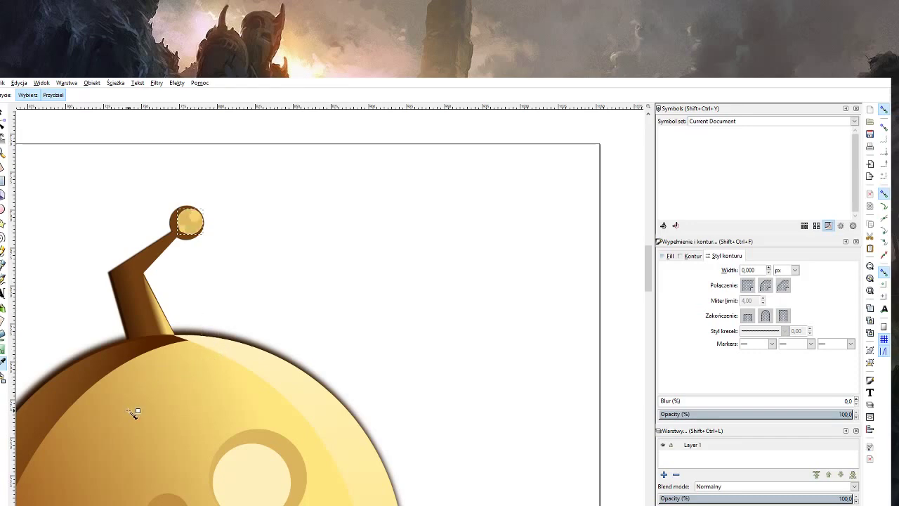
pyautogui.click(123, 422)
pyautogui.click(107, 432)
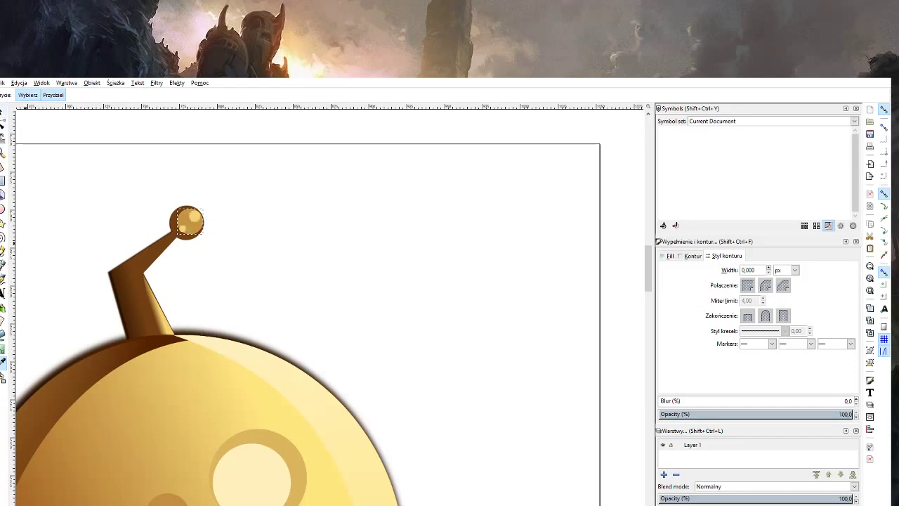
# Deselect the ball and zoom out to view the whole character.
pyautogui.press('s')
pyautogui.click(71, 188)
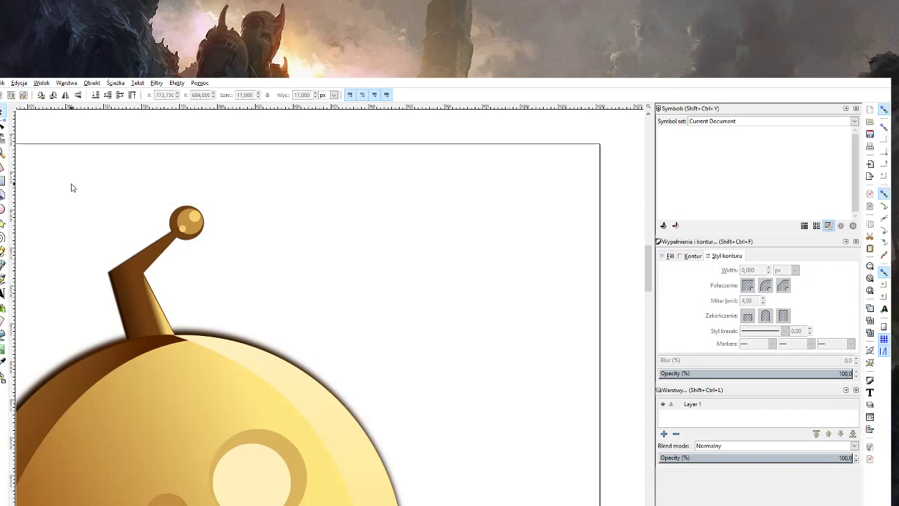
pyautogui.press('z')
pyautogui.keyDown('shift'); pyautogui.click(101, 212); pyautogui.keyUp('shift')
pyautogui.keyDown('shift'); pyautogui.click(102, 212); pyautogui.keyUp('shift')
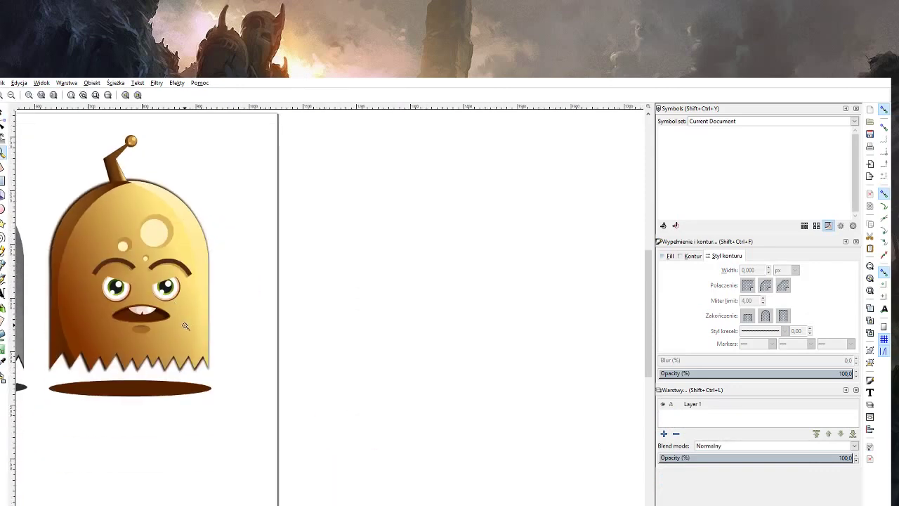
# Rubber-band select the grey ghost and move it off the page to the right.
pyautogui.keyDown('shift'); pyautogui.click(188, 323); pyautogui.keyUp('shift')
pyautogui.keyDown('shift'); pyautogui.click(170, 332); pyautogui.keyUp('shift')
pyautogui.click(261, 493)
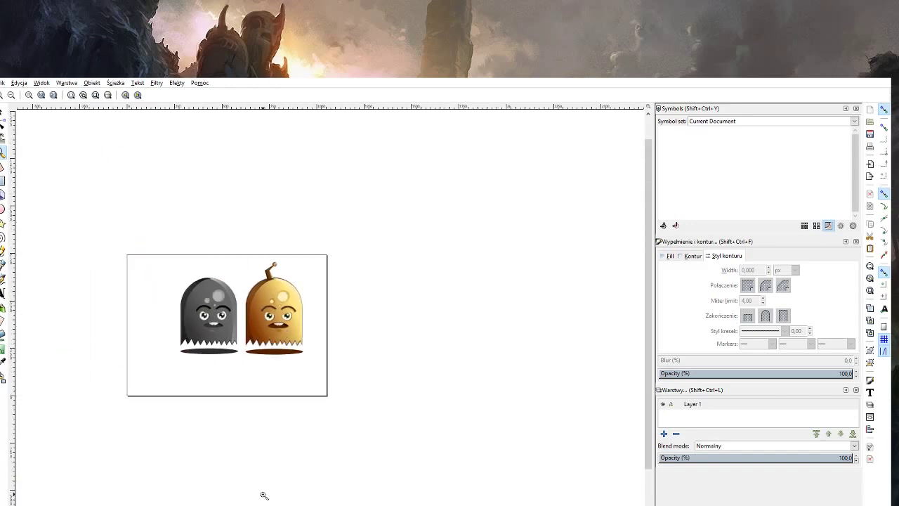
pyautogui.click(275, 295)
pyautogui.click(275, 295)
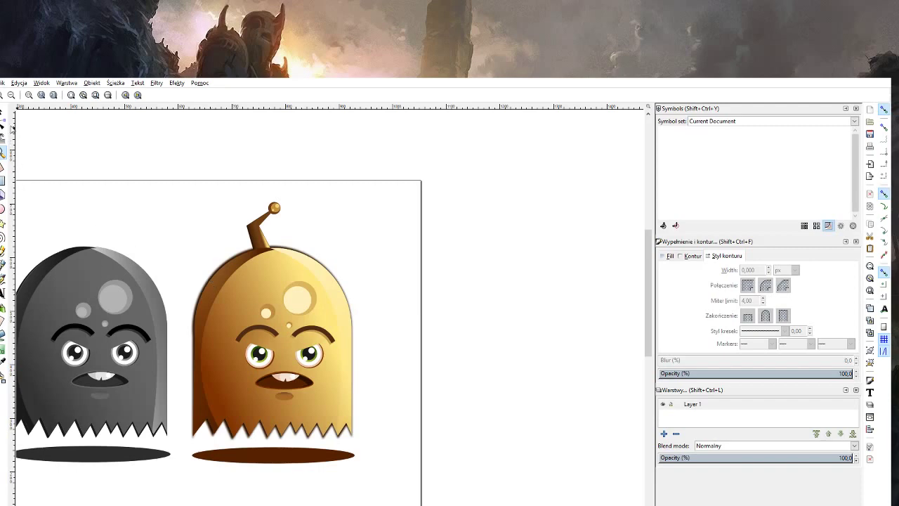
pyautogui.click(3, 113)
pyautogui.press('z')
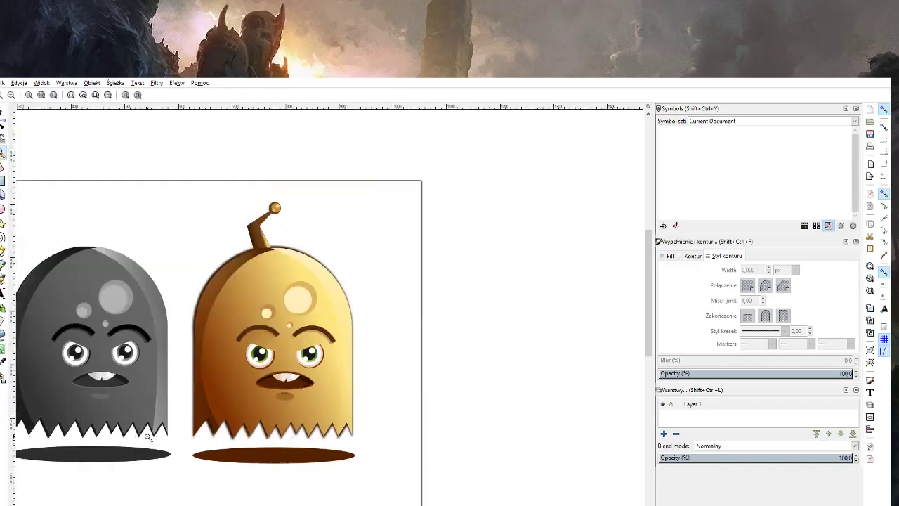
pyautogui.scroll(-3, 119, 436)
pyautogui.scroll(-1, 108, 461)
pyautogui.scroll(1, 99, 460)
pyautogui.scroll(1, 89, 460)
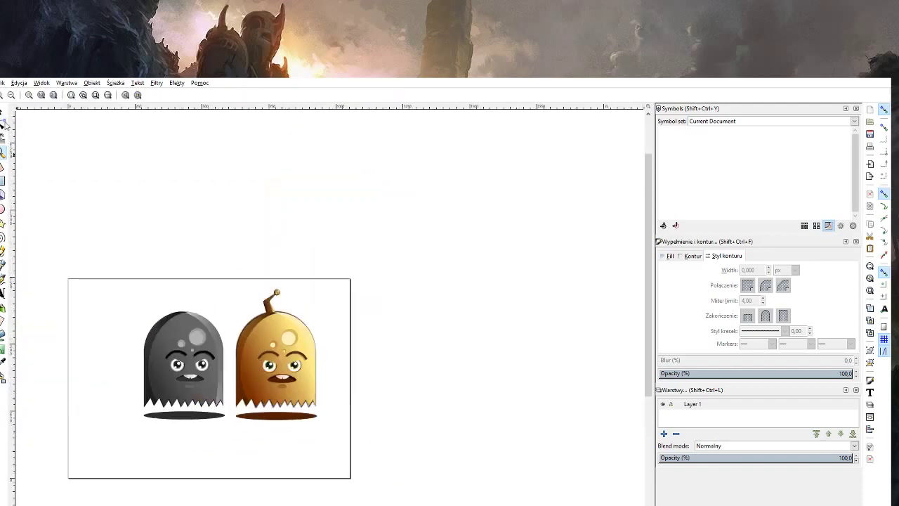
pyautogui.click(3, 114)
pyautogui.moveTo(80, 263); pyautogui.dragTo(236, 454)
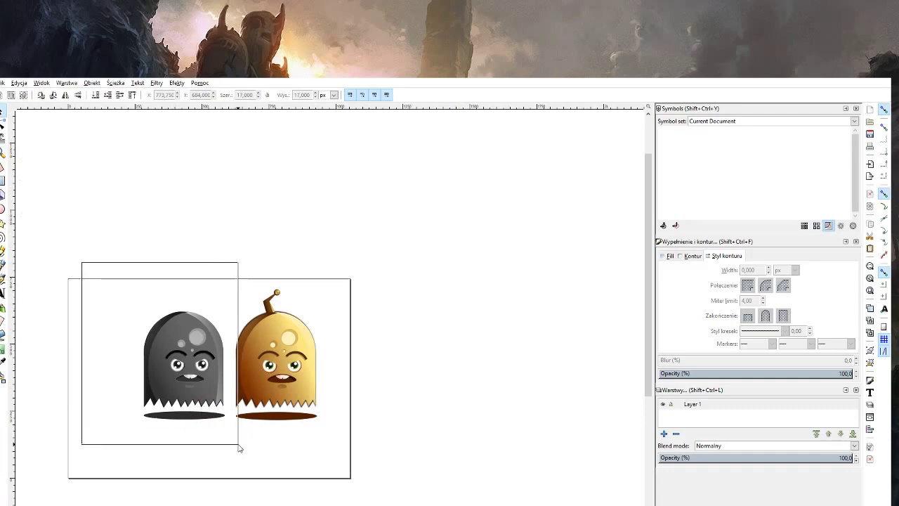
pyautogui.moveTo(201, 406); pyautogui.dragTo(499, 425)
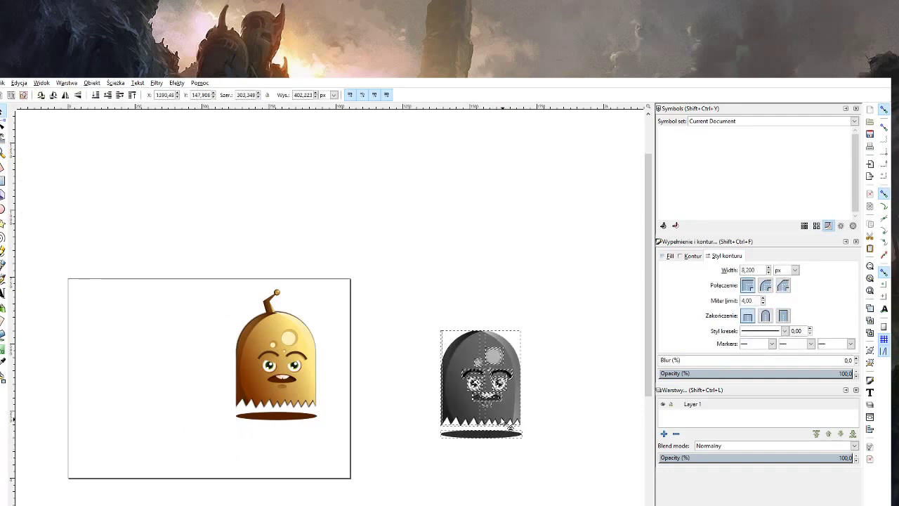
pyautogui.press('Escape')
# Select the golden ghost and place it alone in the page's lower middle.
pyautogui.moveTo(364, 227); pyautogui.dragTo(184, 467)
pyautogui.moveTo(290, 394); pyautogui.dragTo(226, 439)
pyautogui.press('Escape')
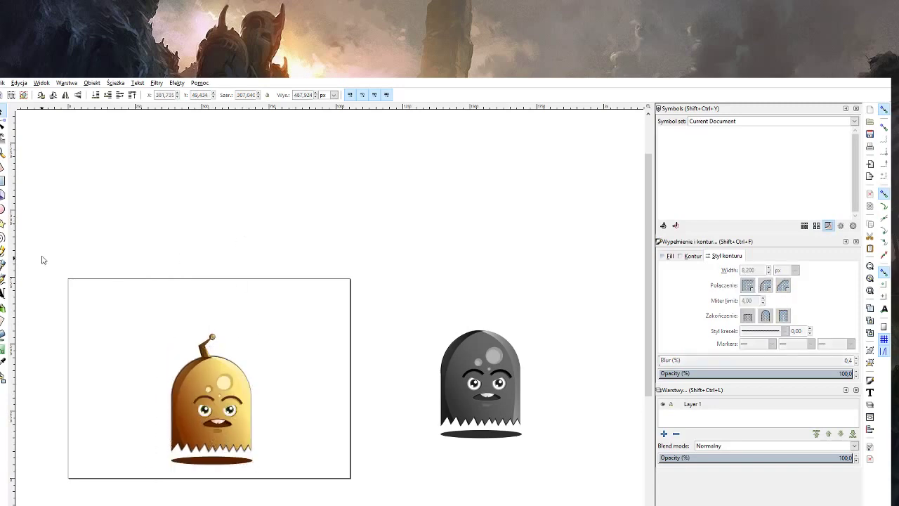
pyautogui.click(3, 296)
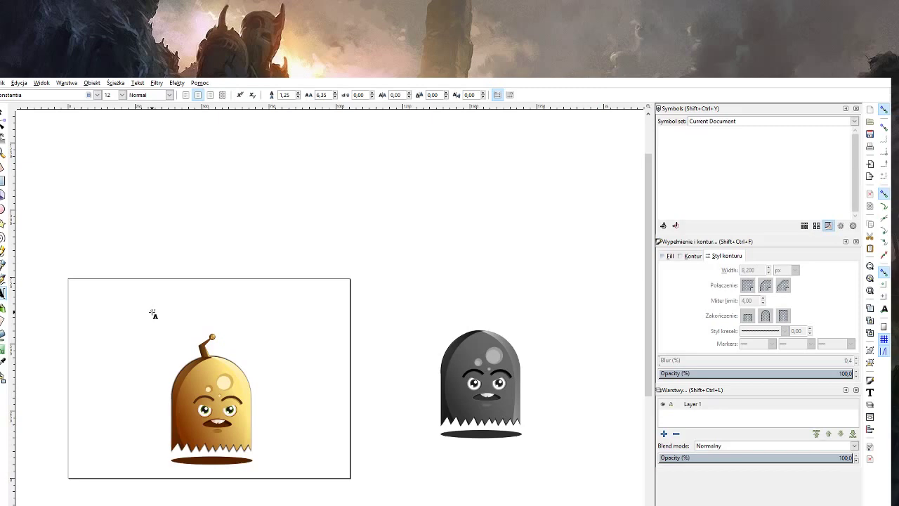
# Type 'Ghost' above the golden ghost and scale it up into a large title.
pyautogui.click(152, 312)
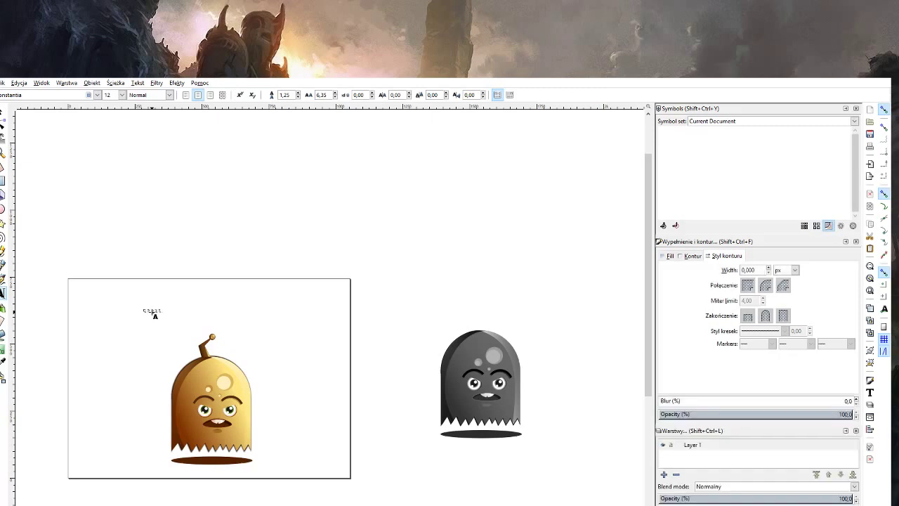
pyautogui.click(3, 114)
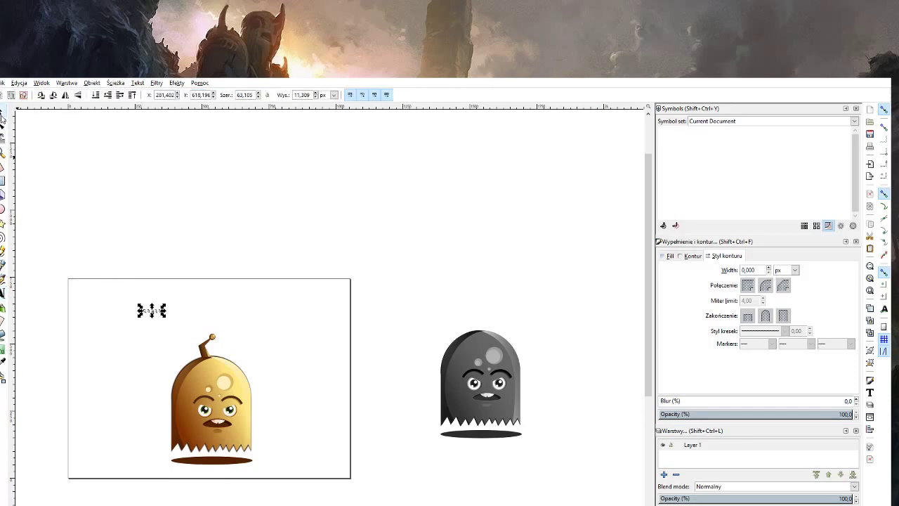
pyautogui.moveTo(165, 309)
pyautogui.mouseDown()
pyautogui.moveTo(242, 301)
pyautogui.moveTo(269, 320)
pyautogui.mouseUp()
pyautogui.click(257, 230)
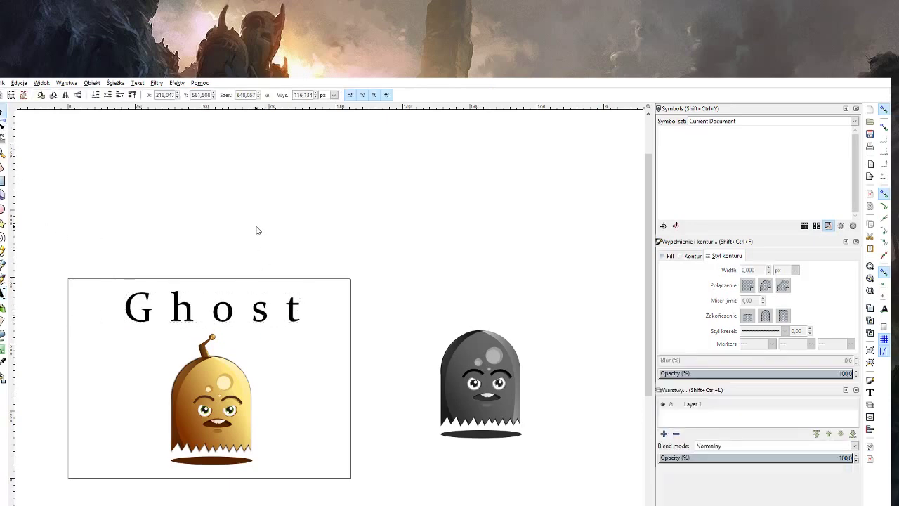
pyautogui.click(222, 311)
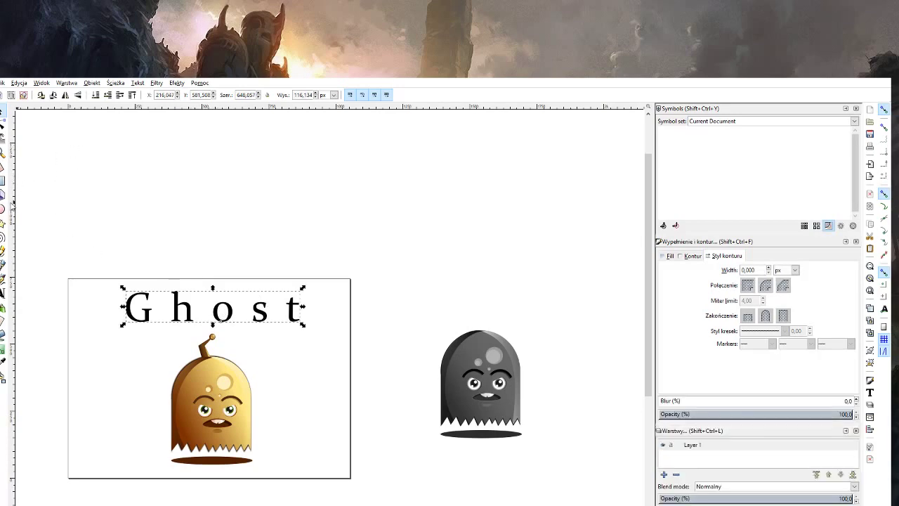
pyautogui.click(3, 292)
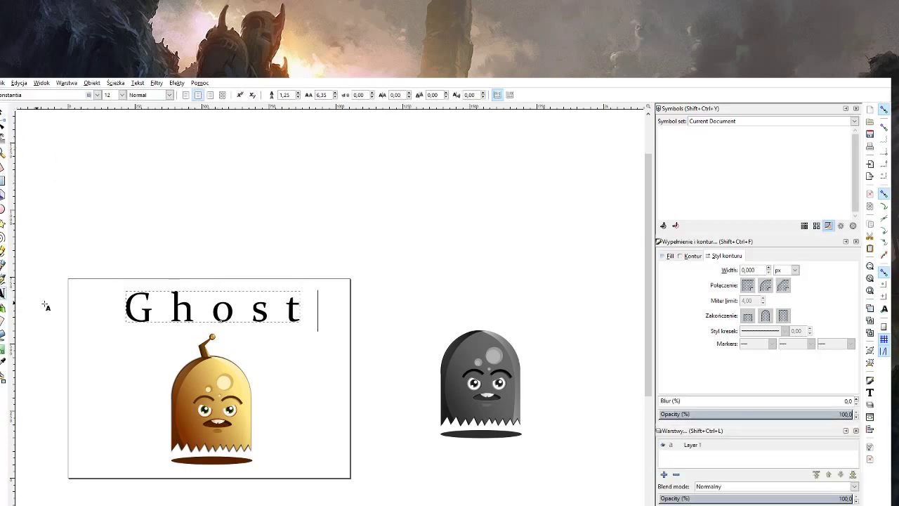
pyautogui.moveTo(295, 309); pyautogui.dragTo(107, 312)
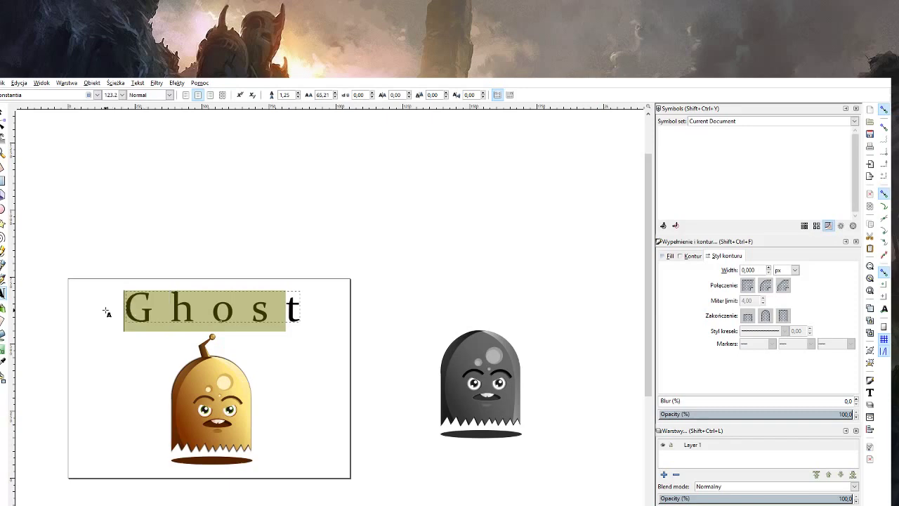
# Set the whole GHOST title to Kontour Generator Ink with letter spacing 1.
pyautogui.hotkey('ctrl', 'a')
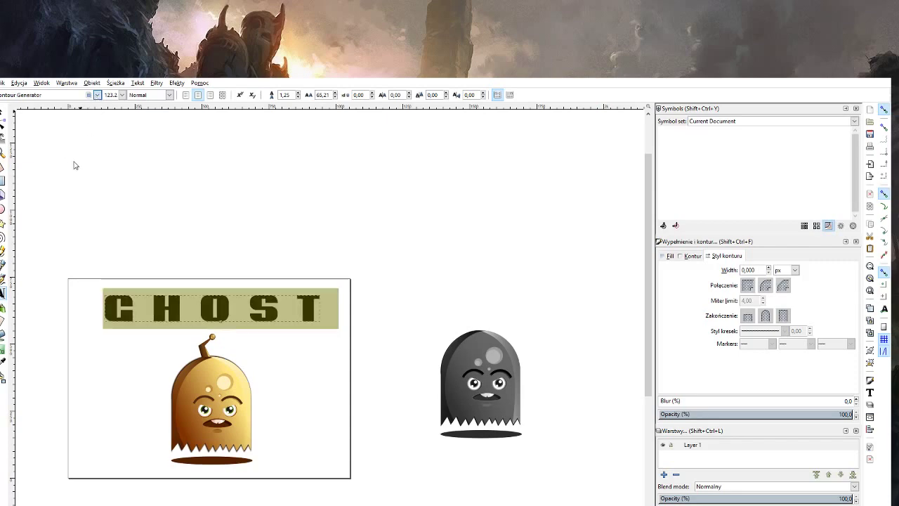
pyautogui.press('Down')
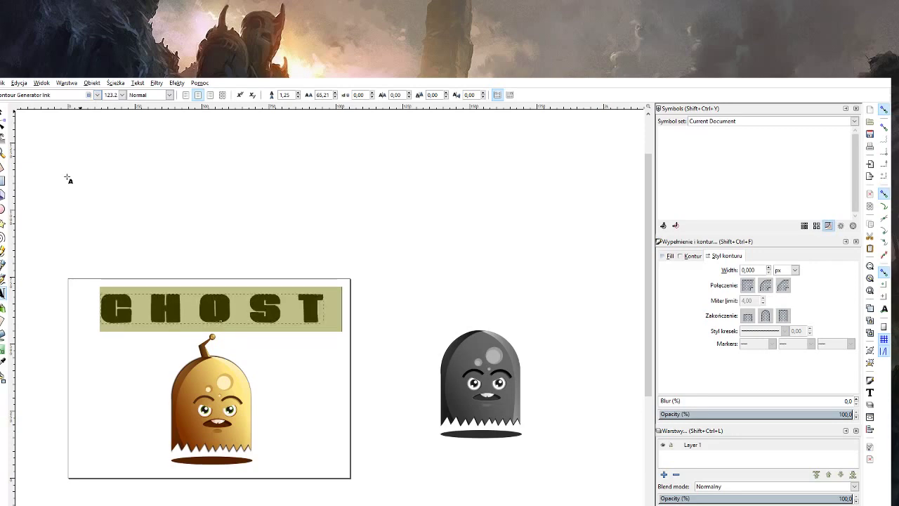
pyautogui.tripleClick(324, 95)
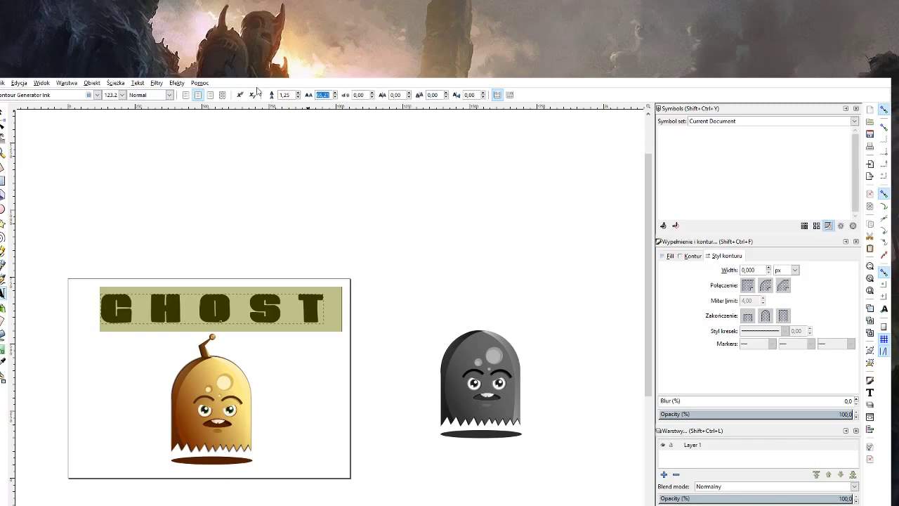
pyautogui.write('1')
pyautogui.press('Return')
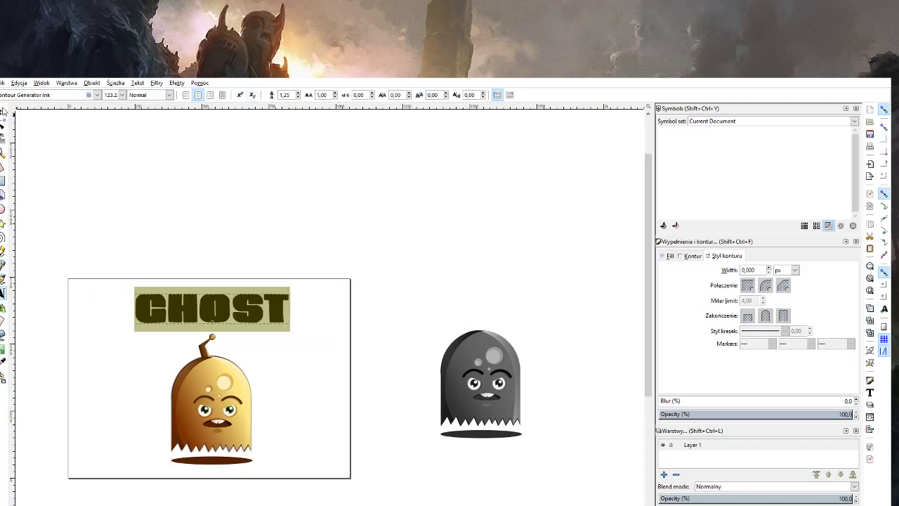
pyautogui.click(5, 112)
pyautogui.click(229, 307)
# Nudge the GHOST title slightly down-left and start a straight line left of it.
pyautogui.moveTo(229, 307); pyautogui.dragTo(225, 311)
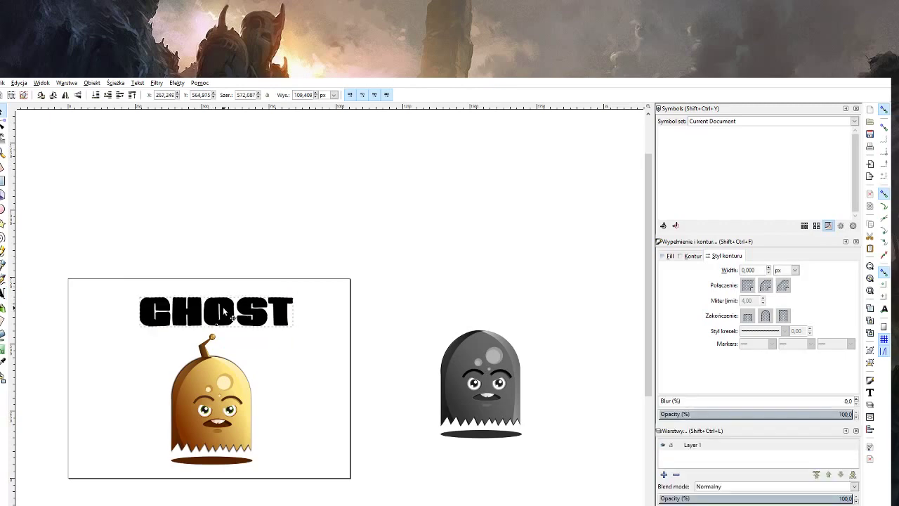
pyautogui.click(229, 245)
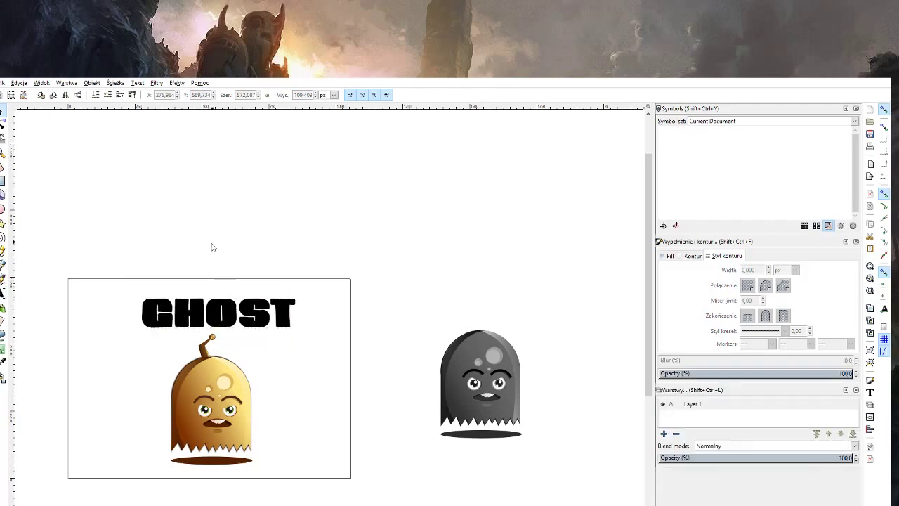
pyautogui.press('z')
pyautogui.click(204, 324)
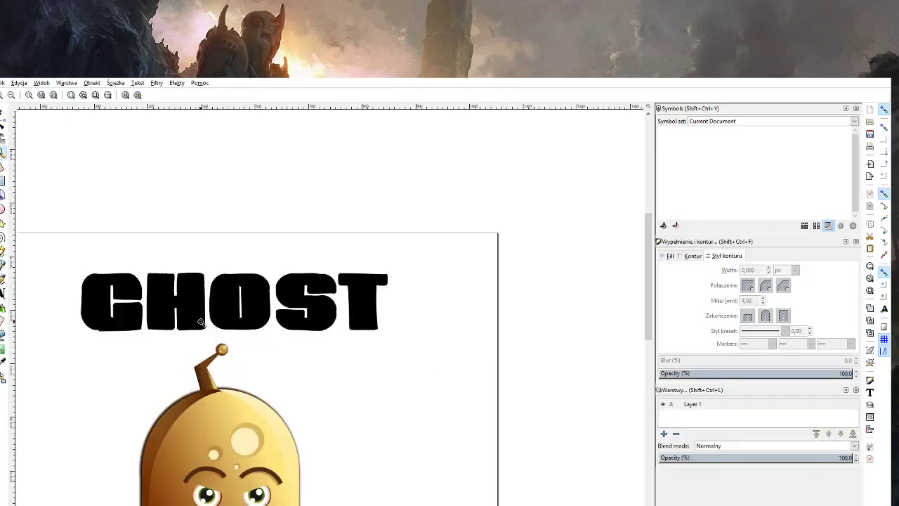
pyautogui.click(3, 113)
pyautogui.click(180, 297)
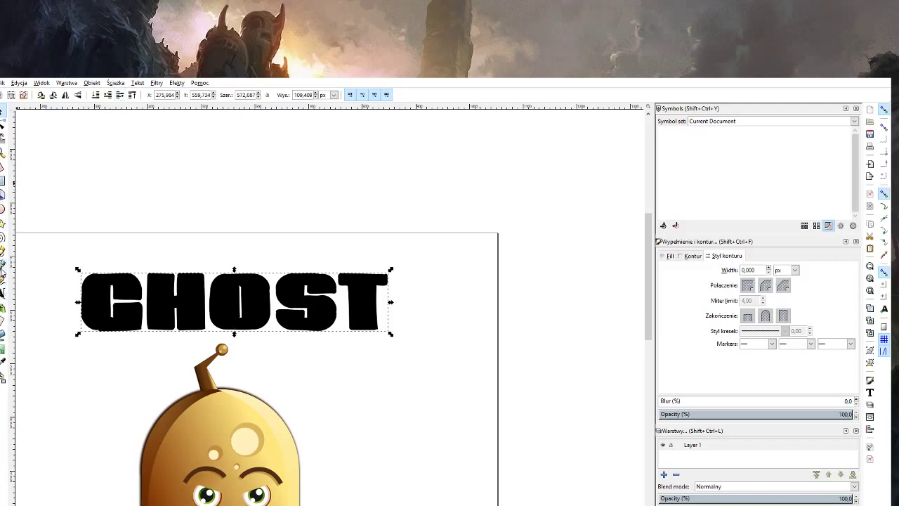
pyautogui.click(3, 266)
pyautogui.click(50, 306)
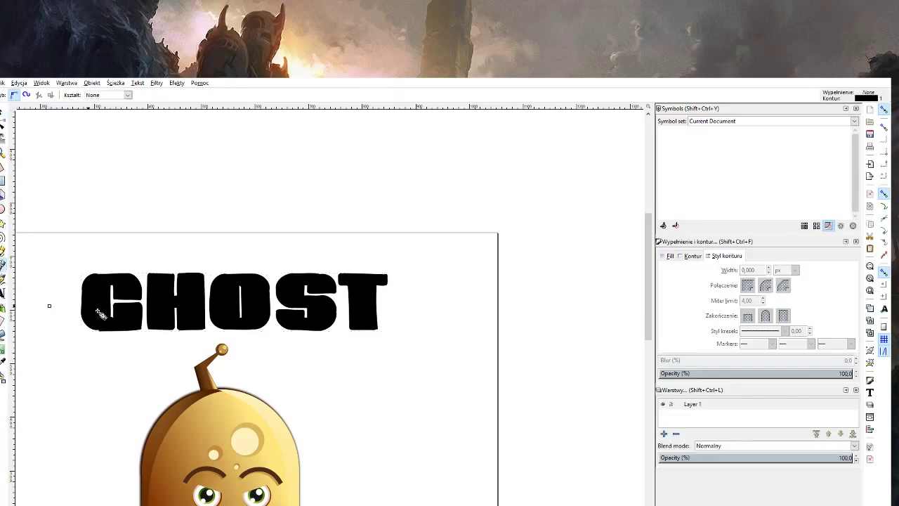
# Close a four-sided frame path covering the upper half of the GHOST title.
pyautogui.click(421, 304)
pyautogui.click(422, 250)
pyautogui.click(59, 245)
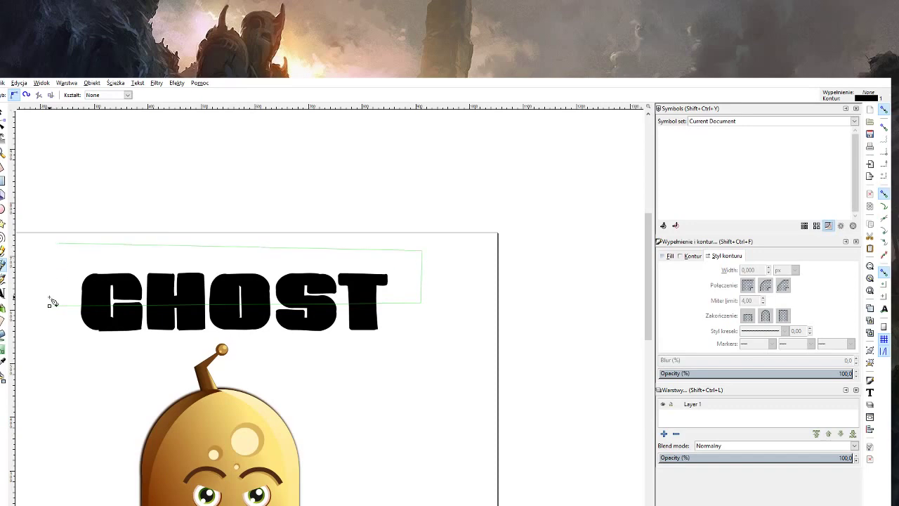
pyautogui.click(50, 305)
pyautogui.press('s')
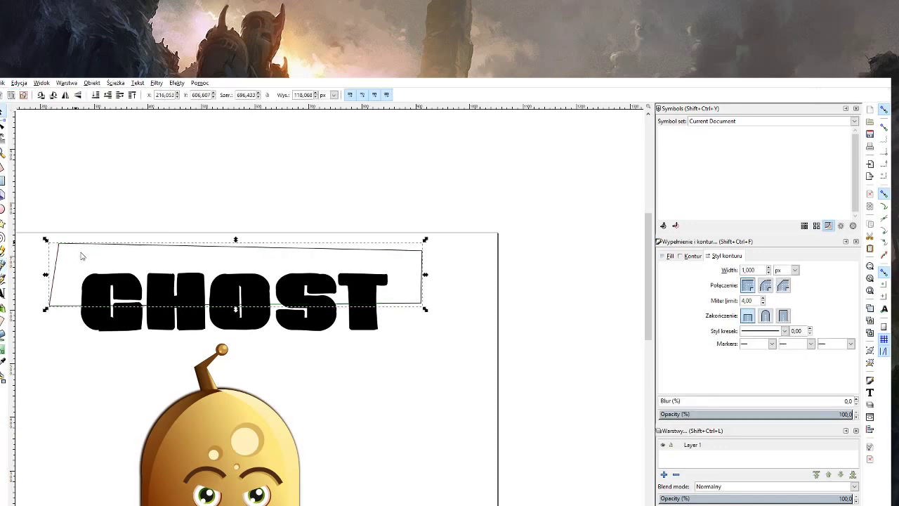
pyautogui.click(103, 326)
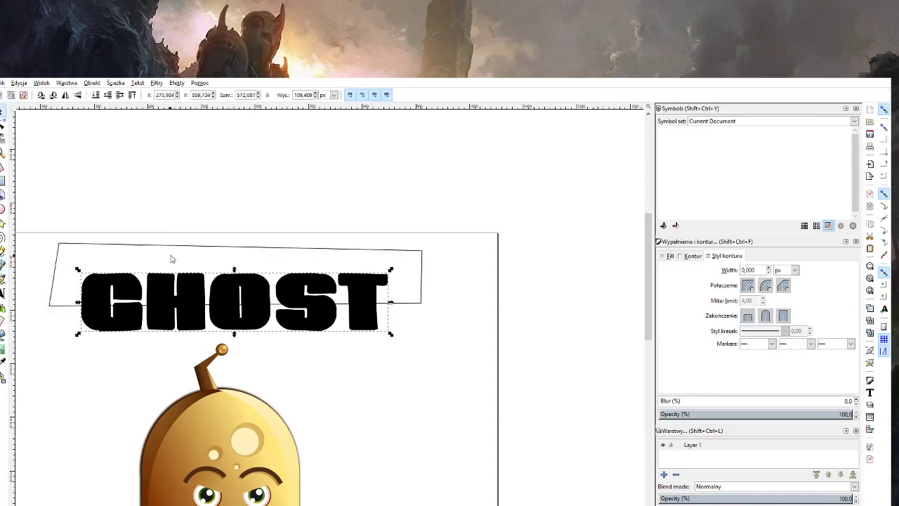
pyautogui.click(115, 246)
# Curve the frame's bottom edge so it cuts through the middle of the letters.
pyautogui.click(4, 125)
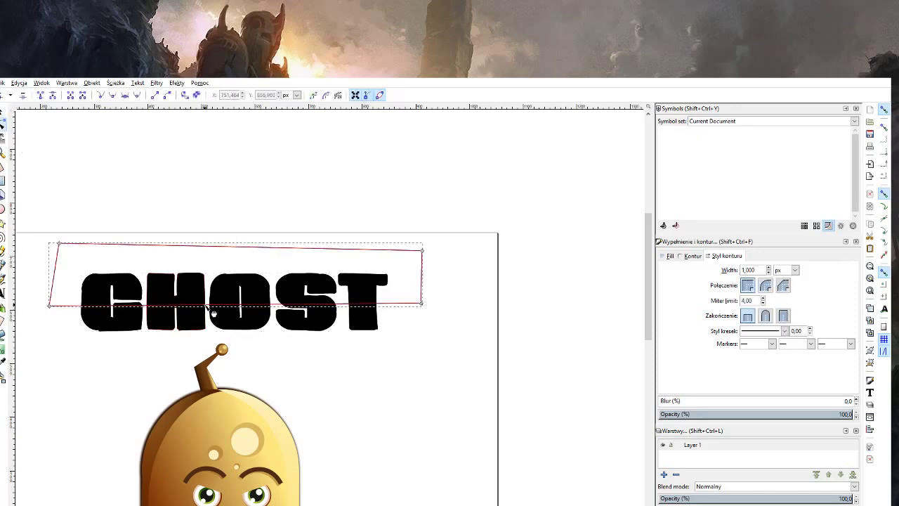
pyautogui.moveTo(203, 304); pyautogui.dragTo(210, 295)
pyautogui.click(422, 305)
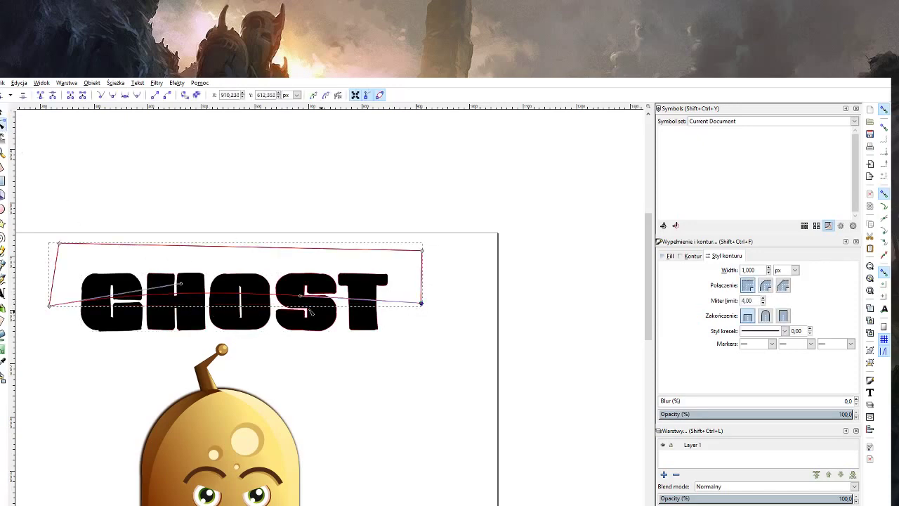
pyautogui.moveTo(311, 311); pyautogui.dragTo(291, 316)
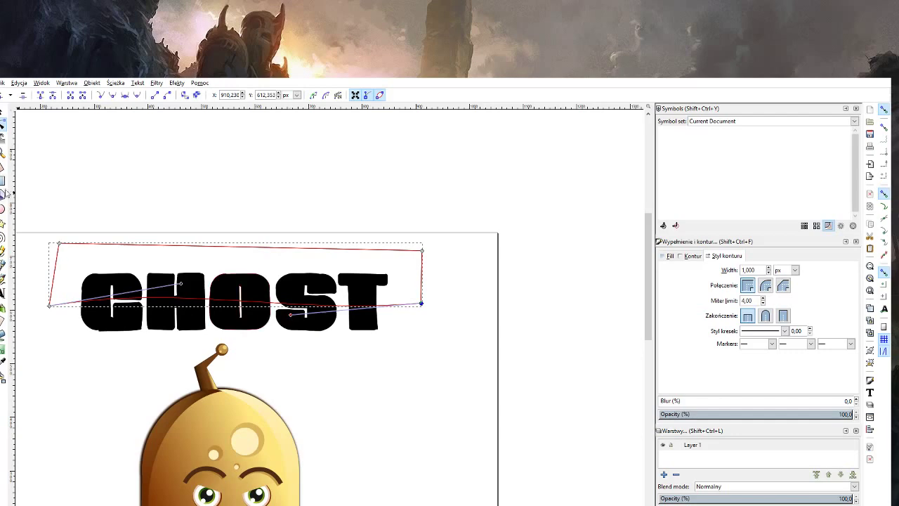
# Select the frame together with the GHOST text and check the Path operations list.
pyautogui.click(2, 120)
pyautogui.keyDown('shift'); pyautogui.click(164, 331); pyautogui.keyUp('shift')
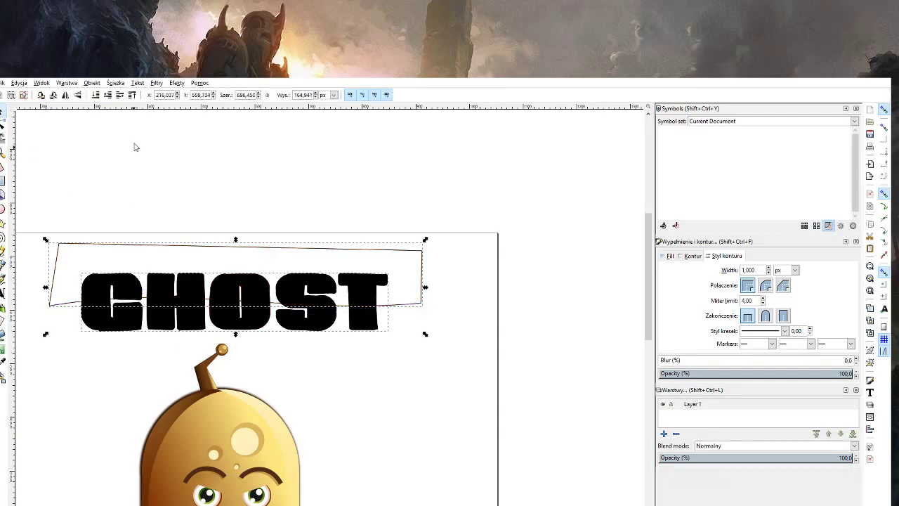
pyautogui.click(123, 85)
pyautogui.click(138, 162)
pyautogui.click(319, 368)
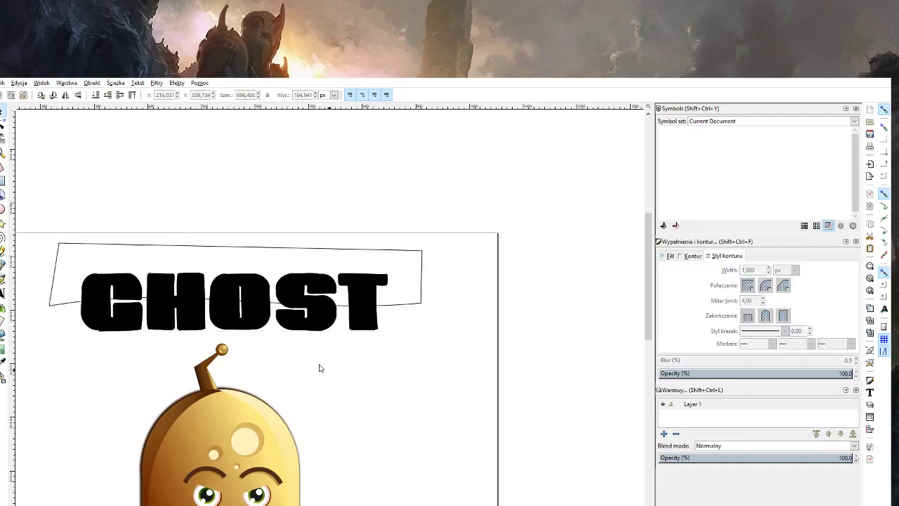
pyautogui.click(259, 293)
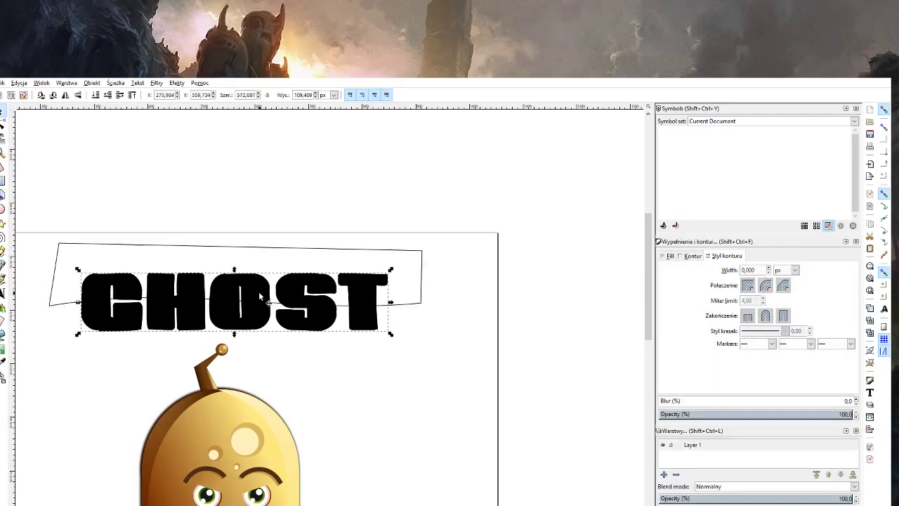
# Try a duplicate of the GHOST text, then undo back to the single GHOST path.
pyautogui.hotkey('ctrl', 'd')
pyautogui.moveTo(259, 292); pyautogui.dragTo(324, 329)
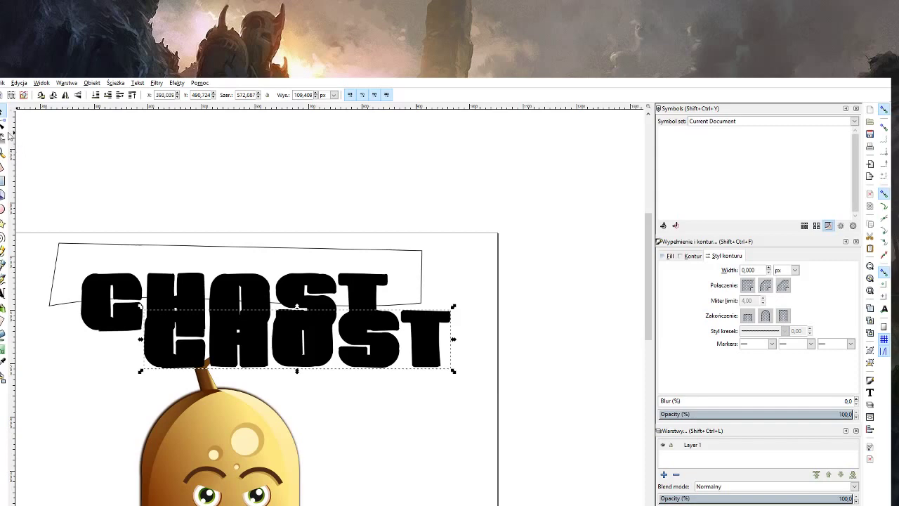
pyautogui.click(4, 131)
pyautogui.click(175, 335)
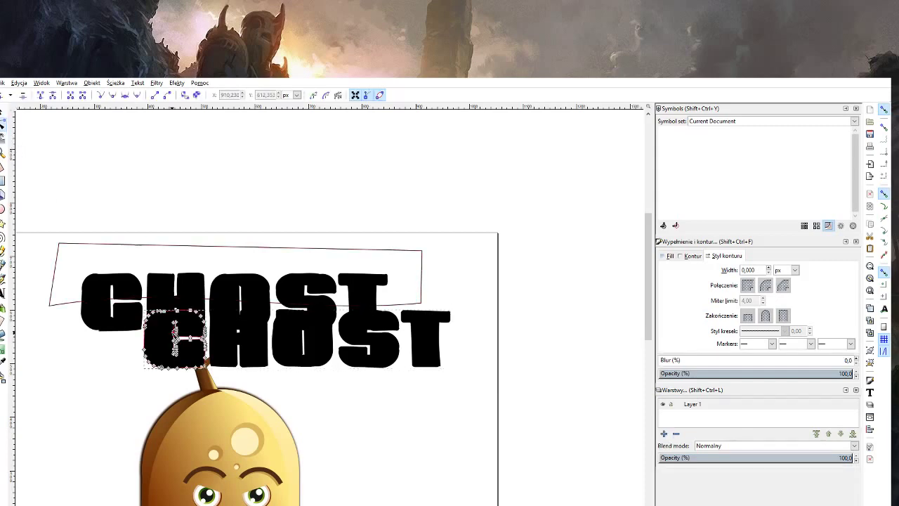
pyautogui.press('s')
pyautogui.hotkey('ctrl', 'z')
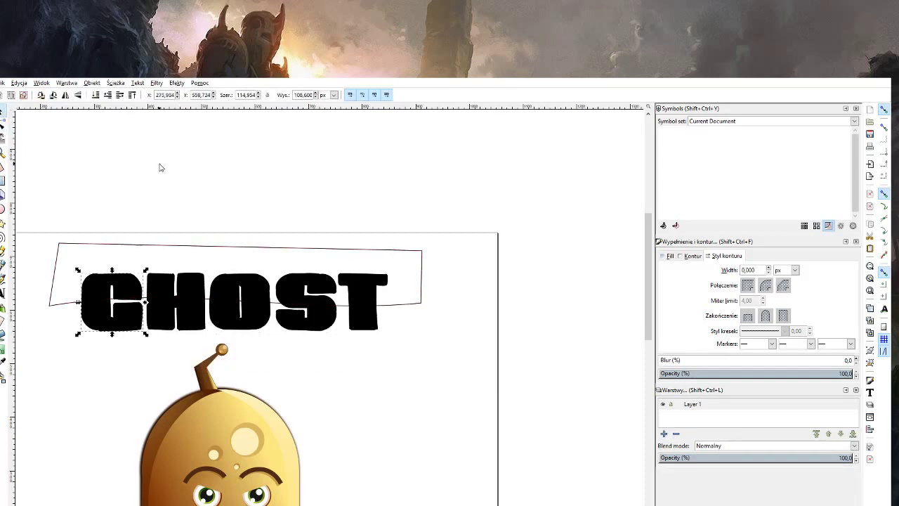
pyautogui.hotkey('ctrl', 'z')
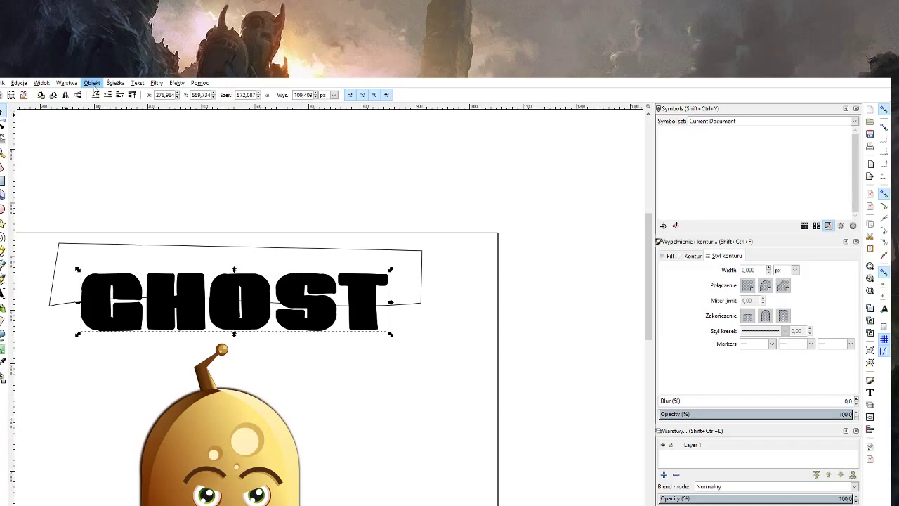
# Break GHOST apart and divide the letters with the frame path via Path > Division.
pyautogui.hotkey('ctrl', 'shift', 'k')
pyautogui.keyDown('shift'); pyautogui.click(149, 247); pyautogui.keyUp('shift')
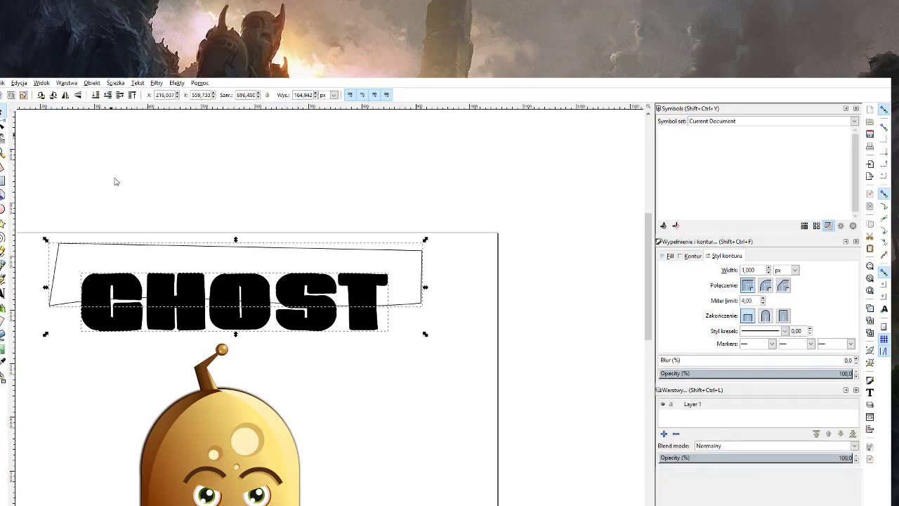
pyautogui.click(116, 83)
pyautogui.click(139, 161)
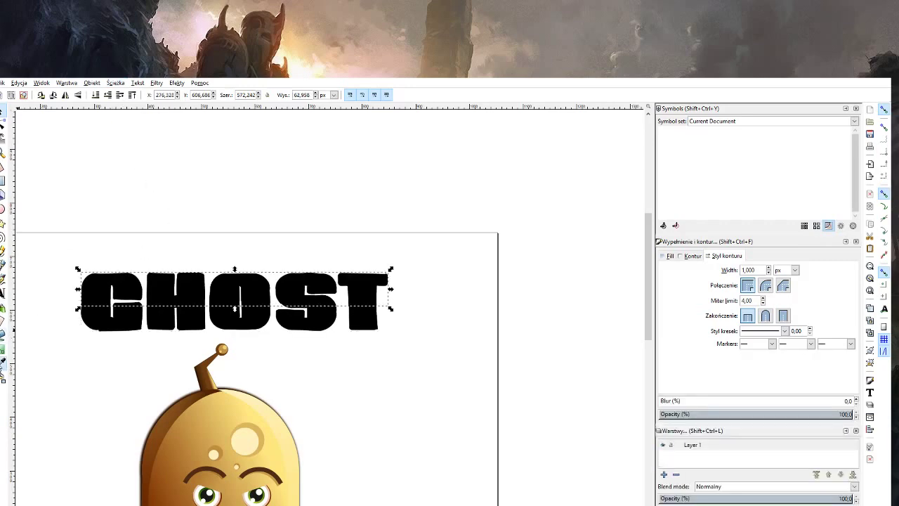
# Give the upper letter pieces the monster's pale colour as a vertical gradient.
pyautogui.click(4, 361)
pyautogui.click(261, 416)
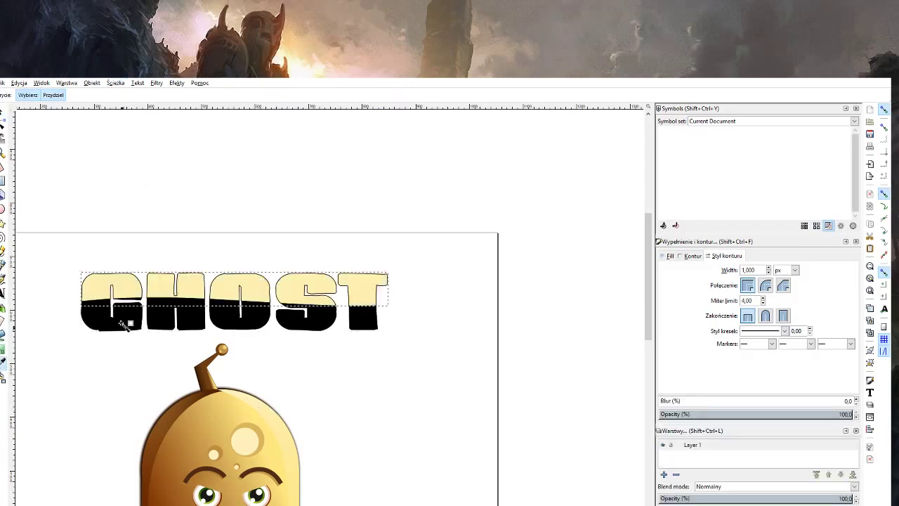
pyautogui.click(3, 335)
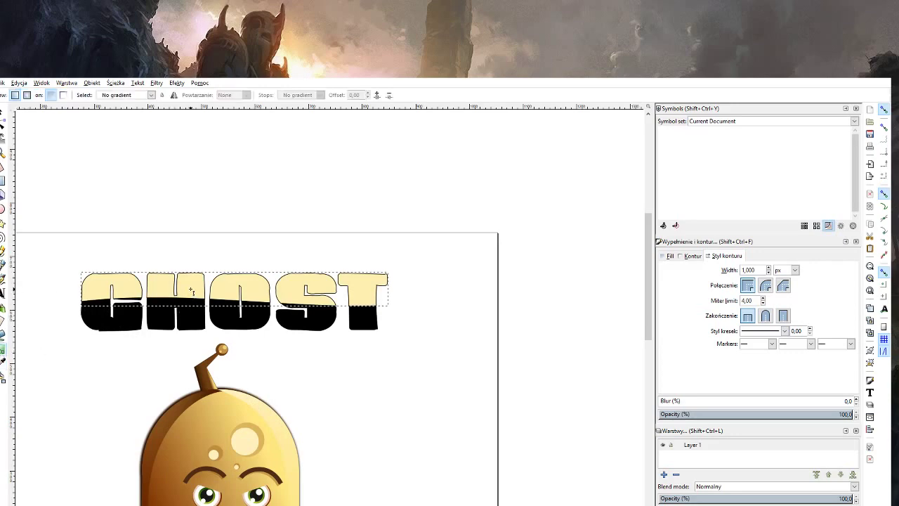
pyautogui.moveTo(192, 280); pyautogui.dragTo(191, 302)
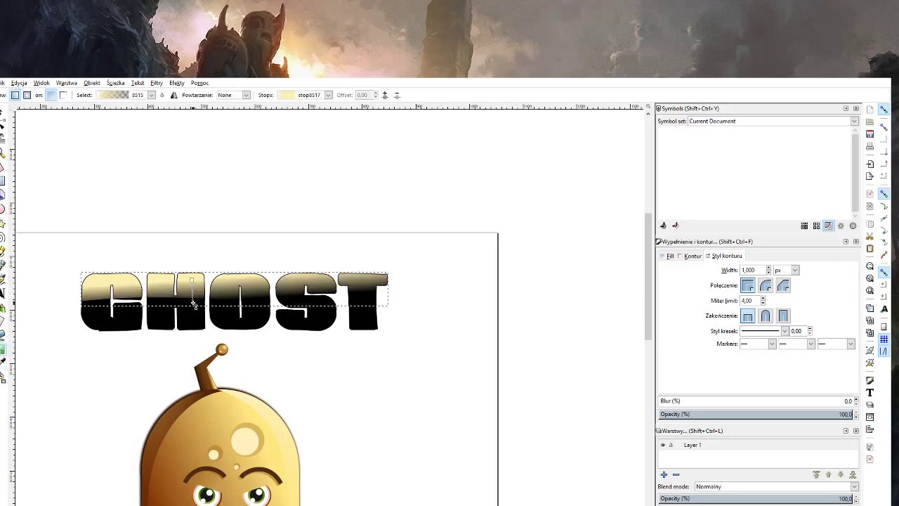
# Match the top-half gradient stops to the monster head's gold tones, kept vertical.
pyautogui.click(196, 447)
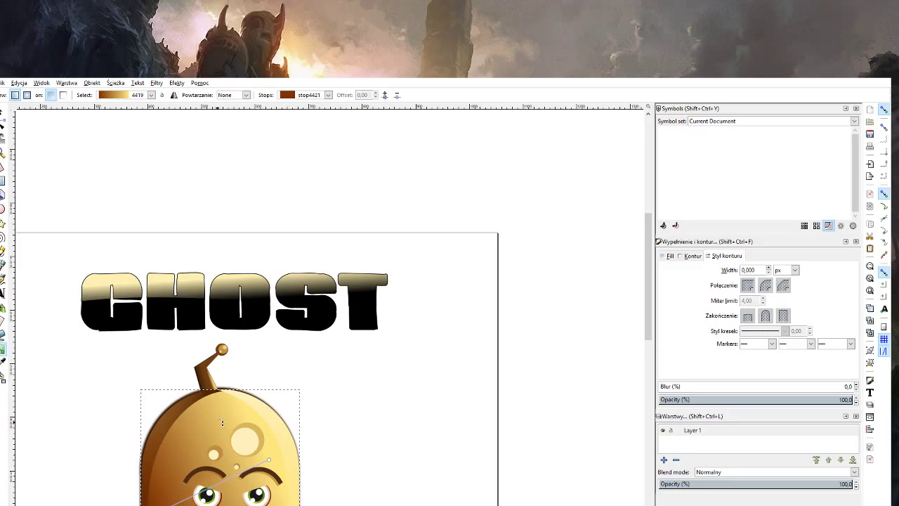
pyautogui.click(194, 295)
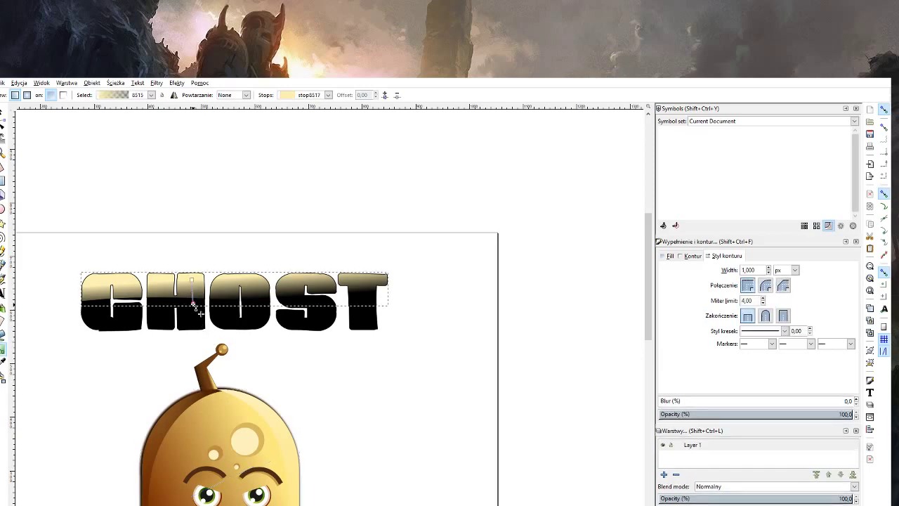
pyautogui.click(211, 436)
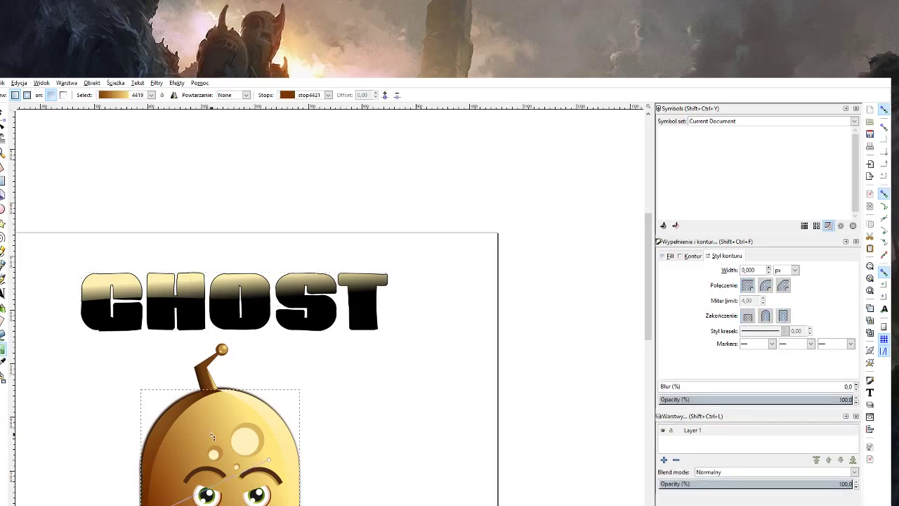
pyautogui.click(190, 307)
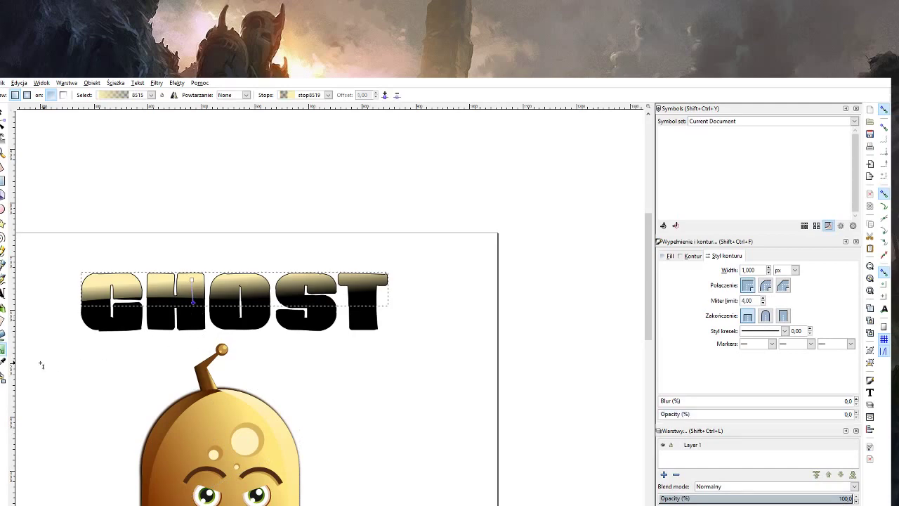
pyautogui.click(4, 361)
pyautogui.click(207, 435)
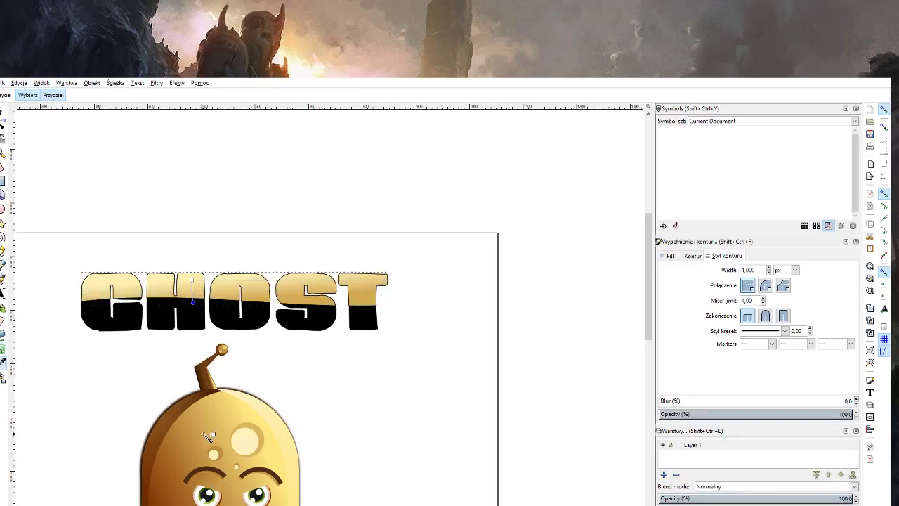
pyautogui.click(188, 455)
pyautogui.click(181, 478)
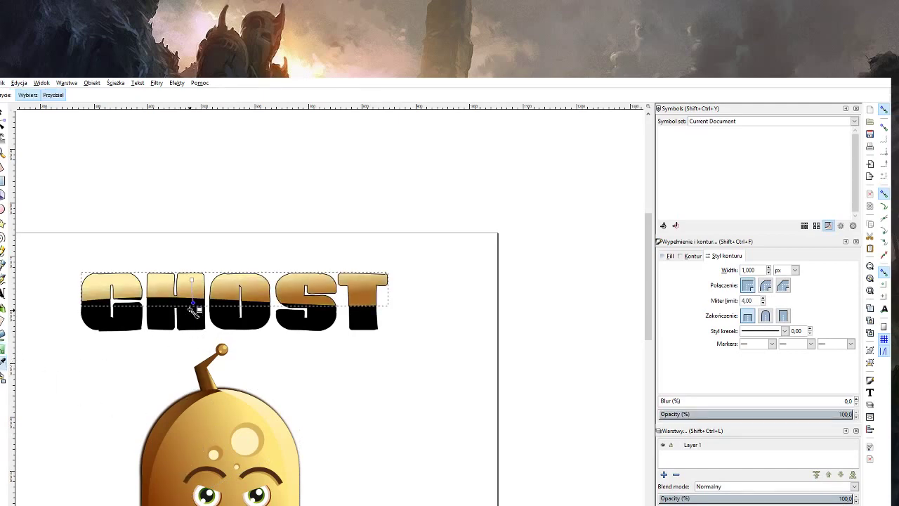
pyautogui.click(196, 310)
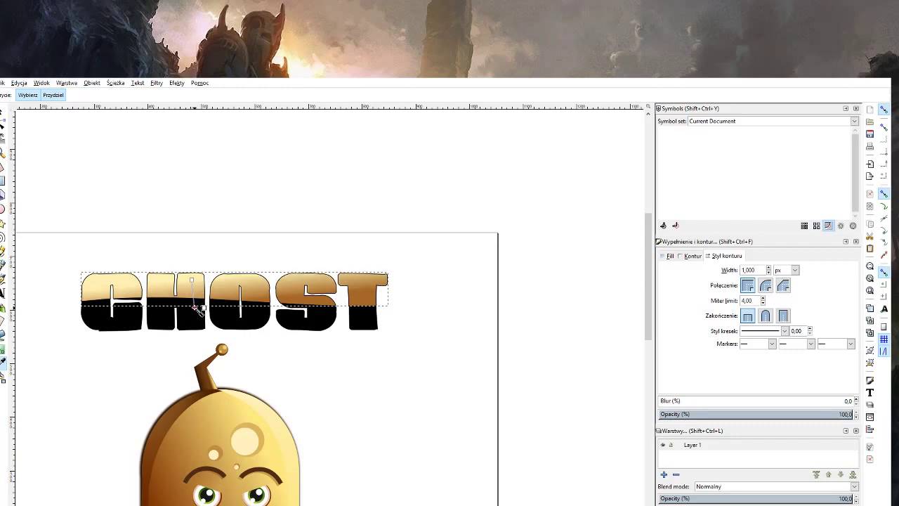
pyautogui.moveTo(199, 311); pyautogui.dragTo(194, 309)
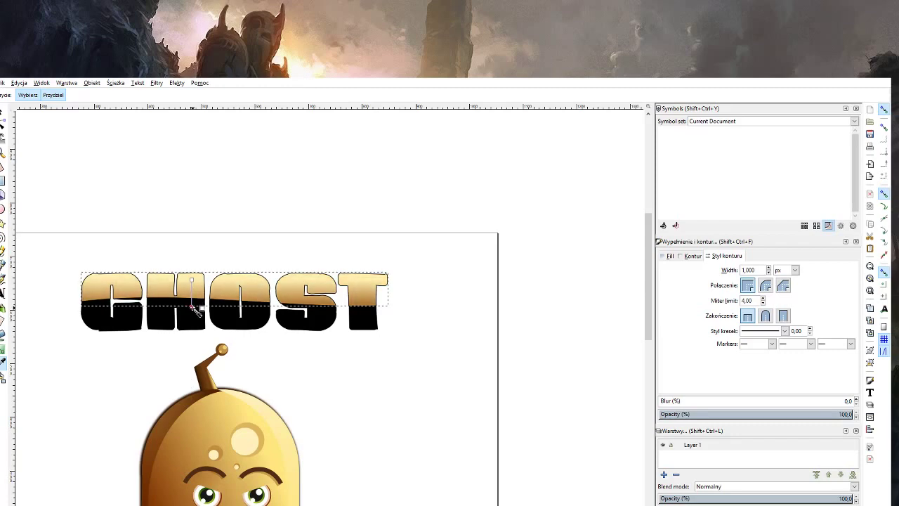
# Fill the lower letter halves with the monster's brown.
pyautogui.press('s')
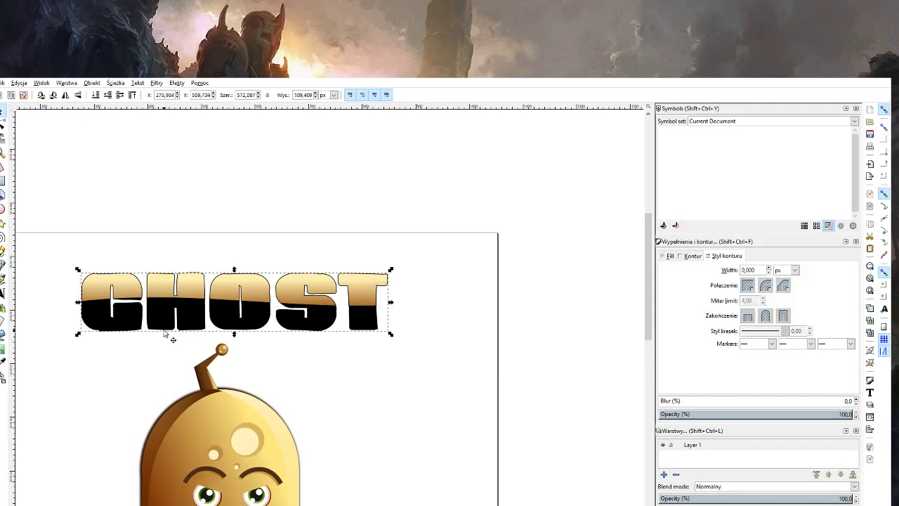
pyautogui.click(4, 361)
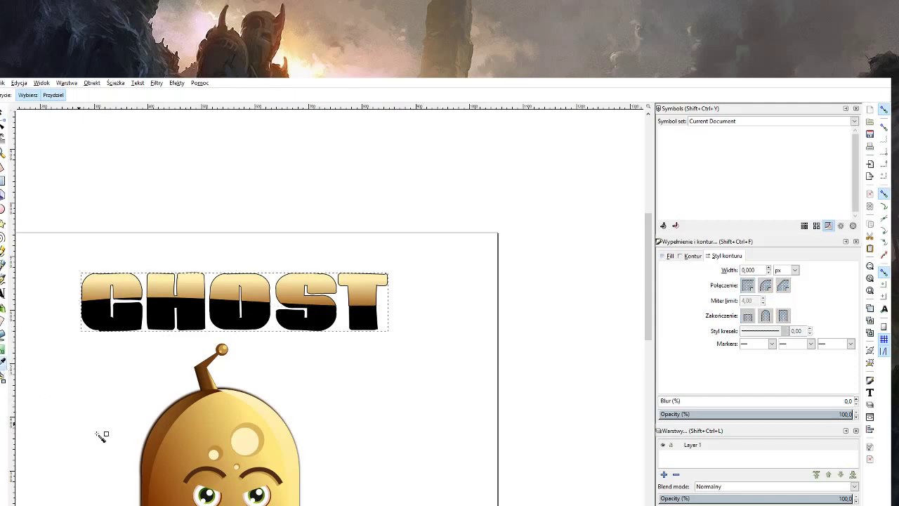
pyautogui.click(148, 442)
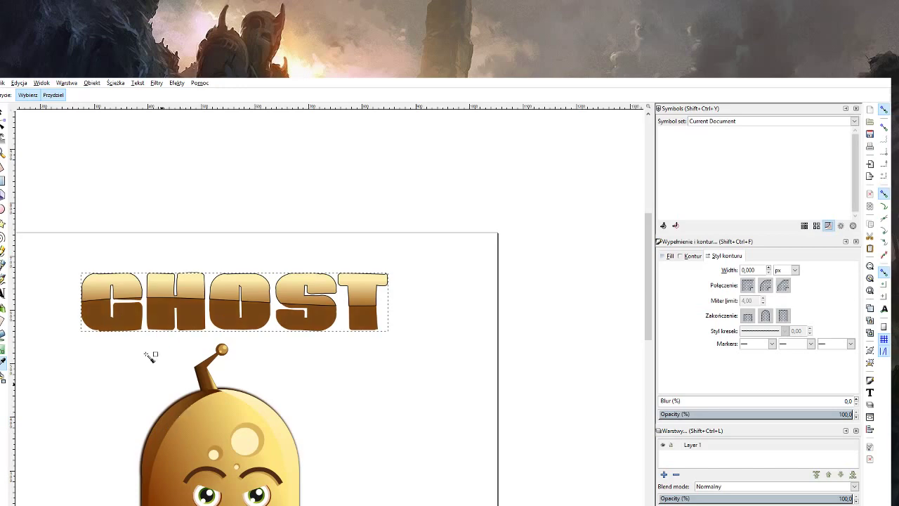
pyautogui.click(4, 114)
pyautogui.press('z')
pyautogui.keyDown('shift'); pyautogui.click(118, 191); pyautogui.keyUp('shift')
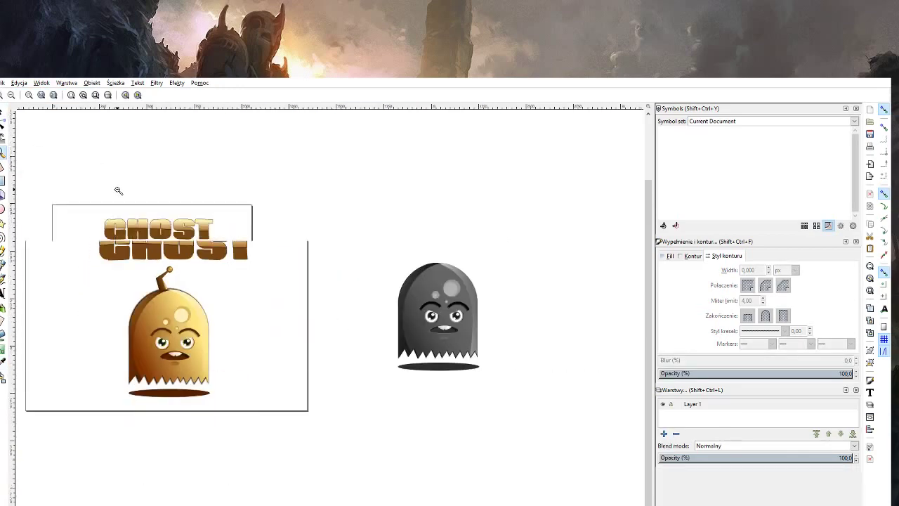
pyautogui.click(120, 241)
pyautogui.click(125, 253)
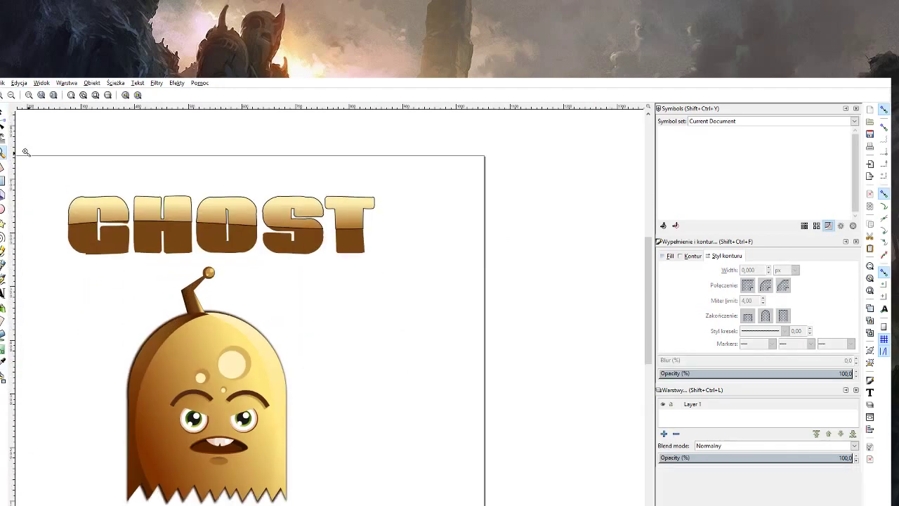
pyautogui.click(2, 347)
pyautogui.click(178, 210)
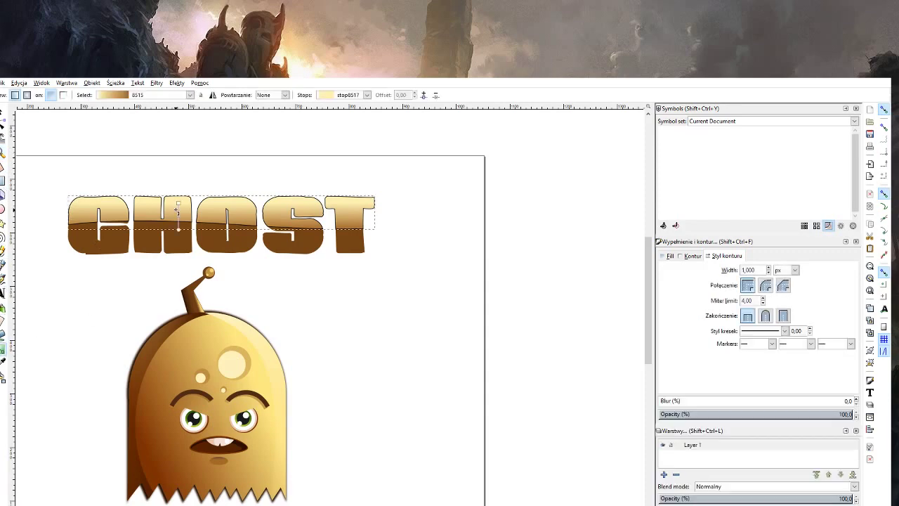
pyautogui.click(179, 203)
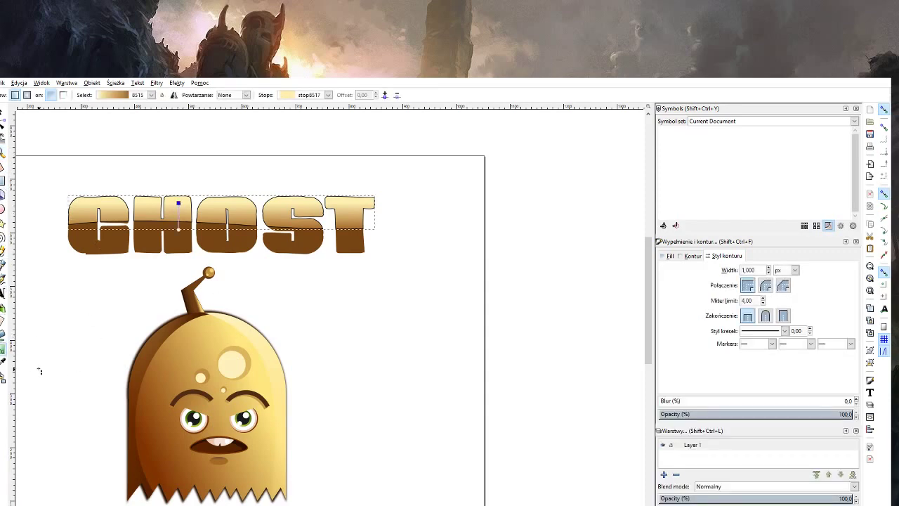
pyautogui.click(3, 361)
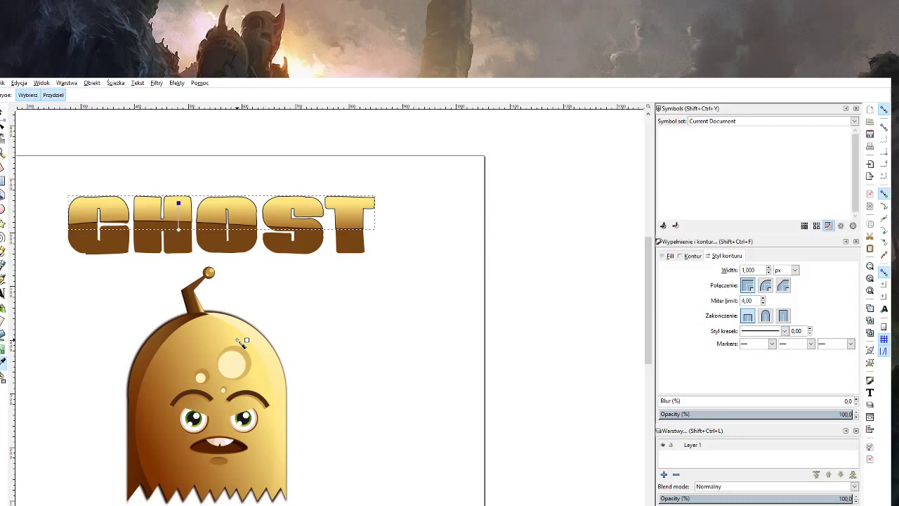
pyautogui.click(4, 116)
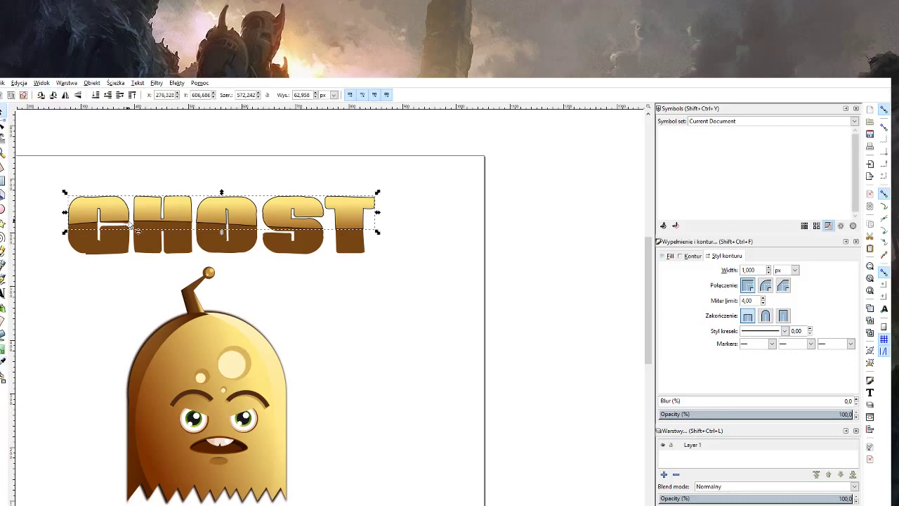
pyautogui.click(347, 294)
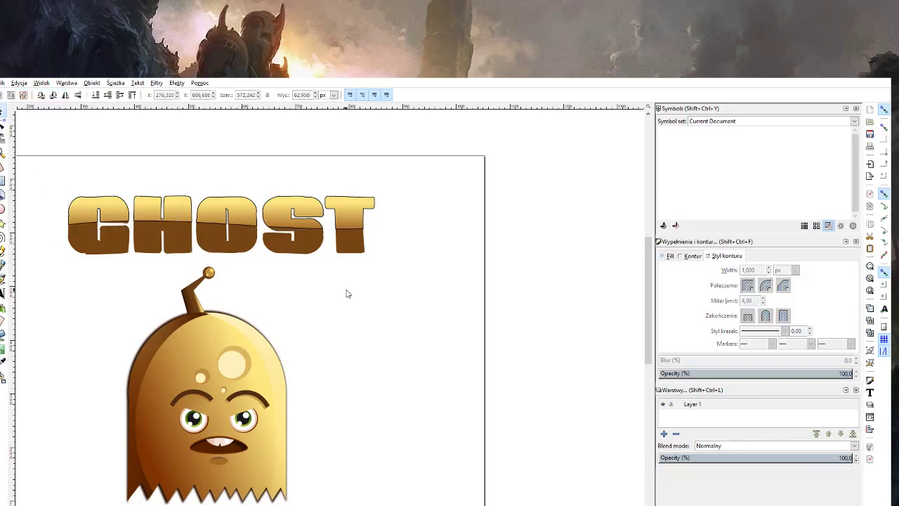
pyautogui.click(157, 250)
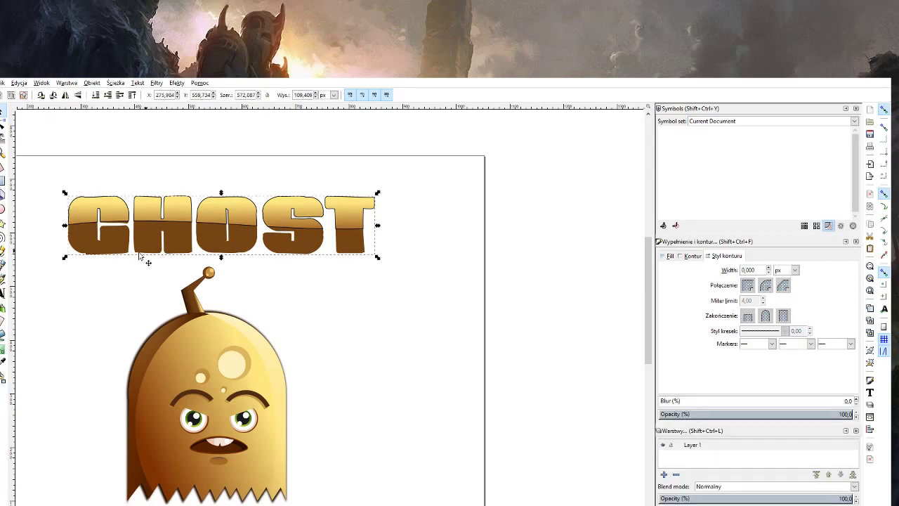
# Draw a vertical gradient over GHOST with a dark brown bottom stop and an added upper stop.
pyautogui.click(3, 347)
pyautogui.moveTo(165, 212); pyautogui.dragTo(163, 268)
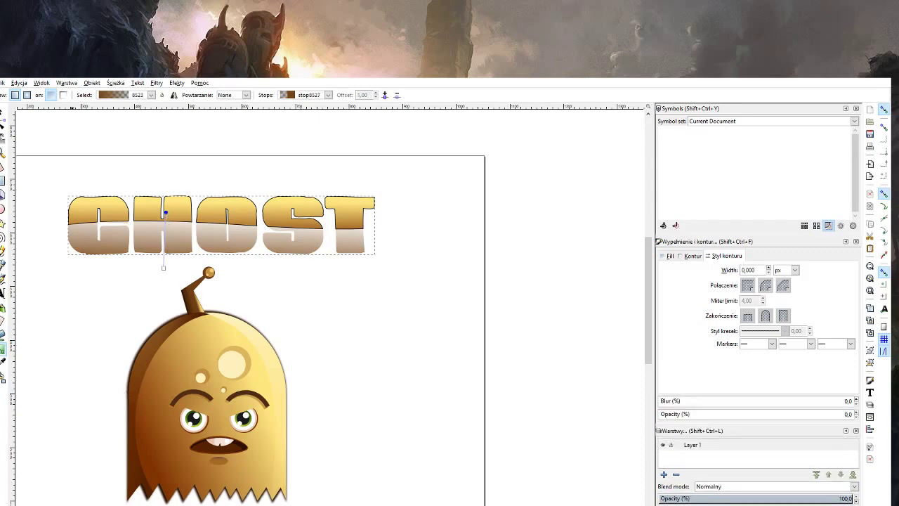
pyautogui.click(847, 414)
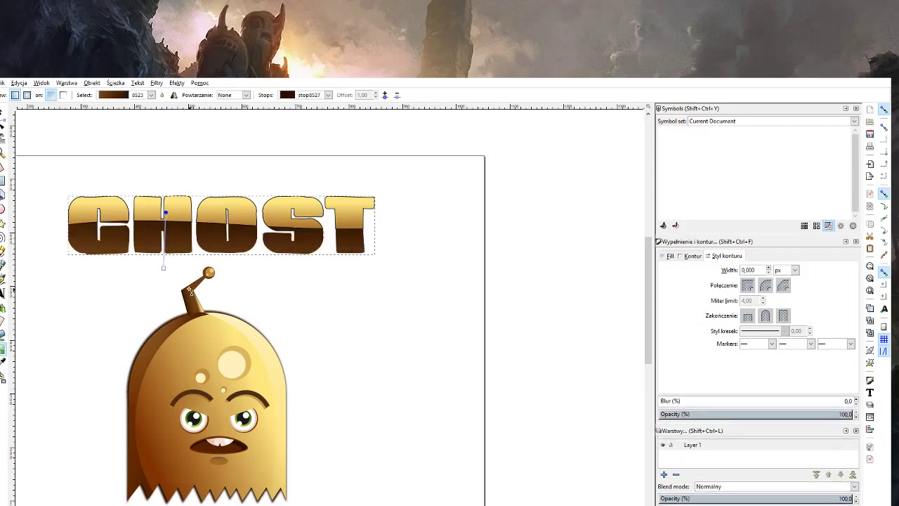
pyautogui.moveTo(163, 267); pyautogui.dragTo(168, 255)
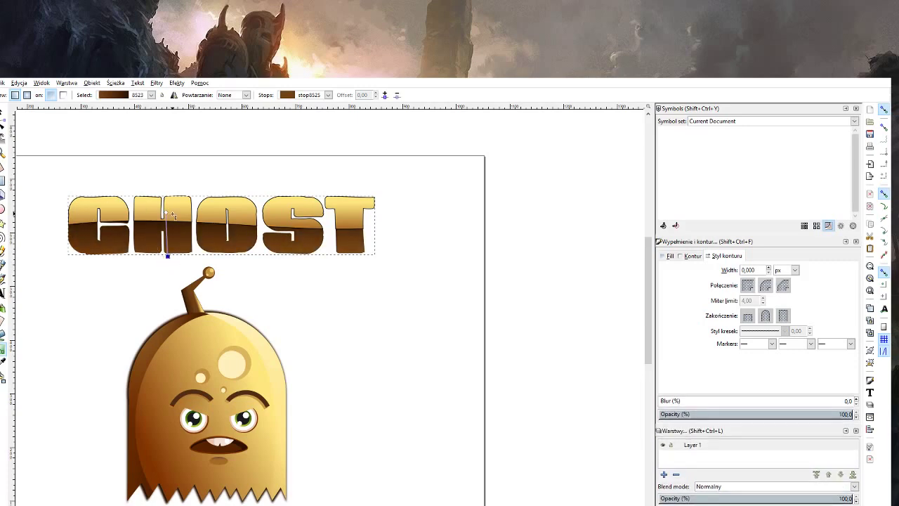
pyautogui.doubleClick(167, 229)
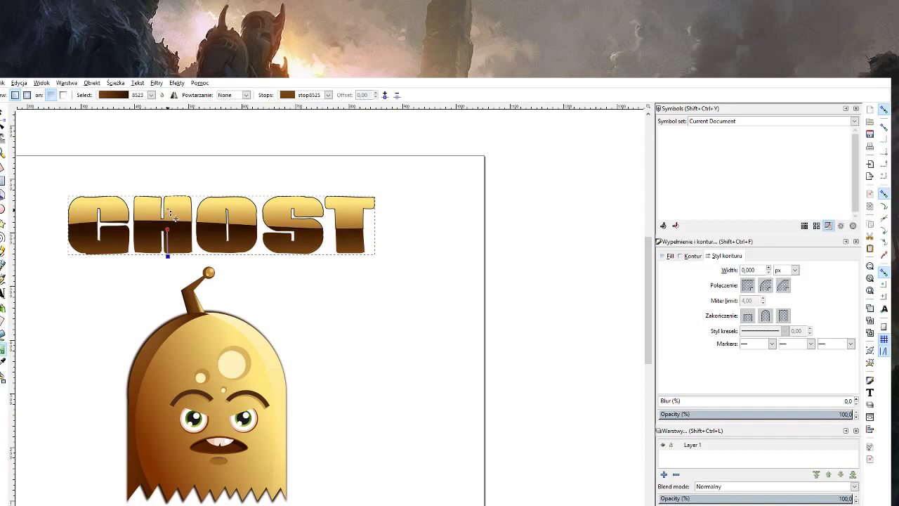
pyautogui.moveTo(169, 194); pyautogui.dragTo(167, 190)
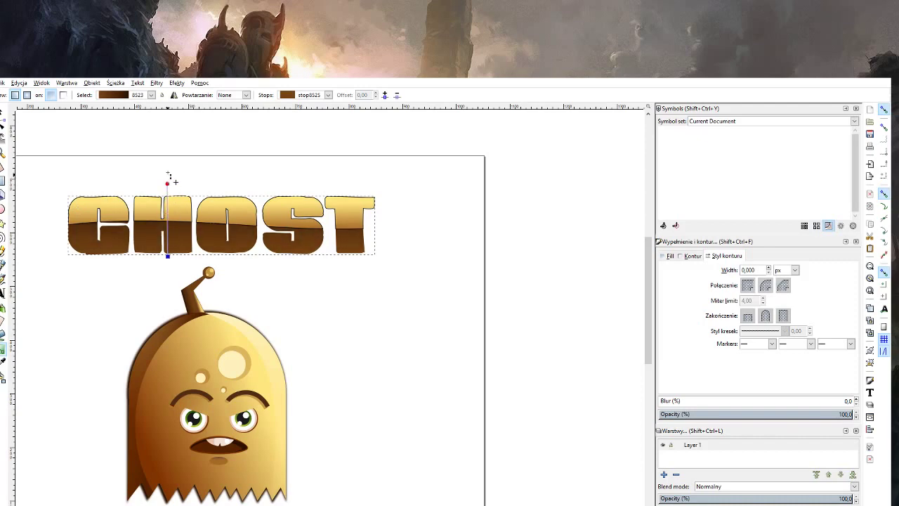
pyautogui.click(170, 256)
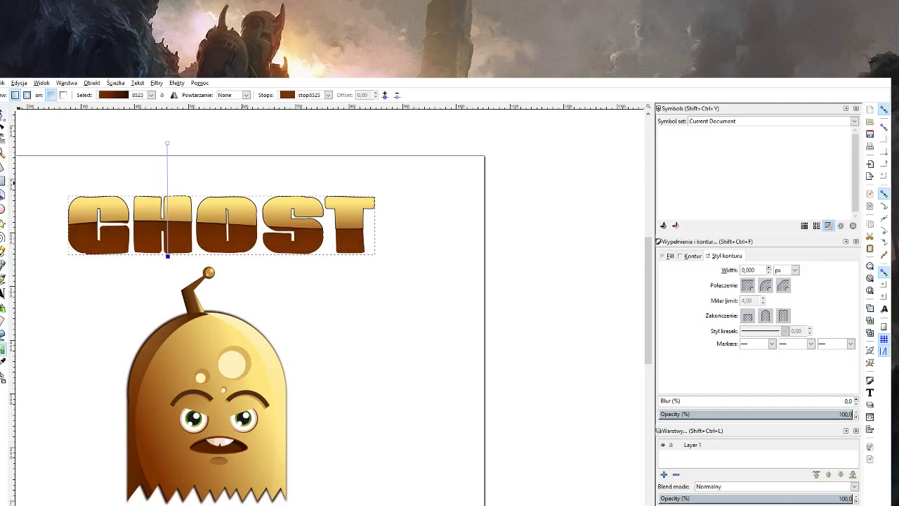
pyautogui.click(3, 118)
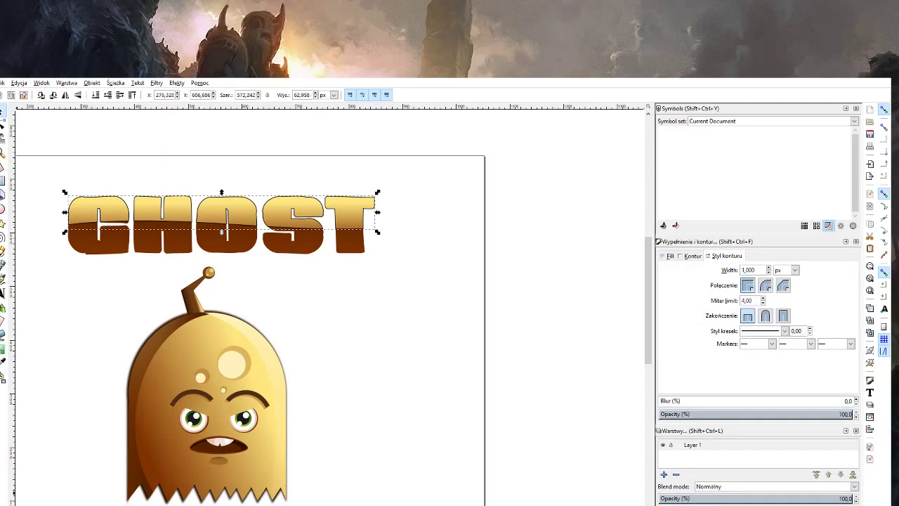
# Send the dark brown GHOST copy to the bottom and give it a 3.7 px stroke.
pyautogui.keyDown('shift'); pyautogui.click(42, 503); pyautogui.keyUp('shift')
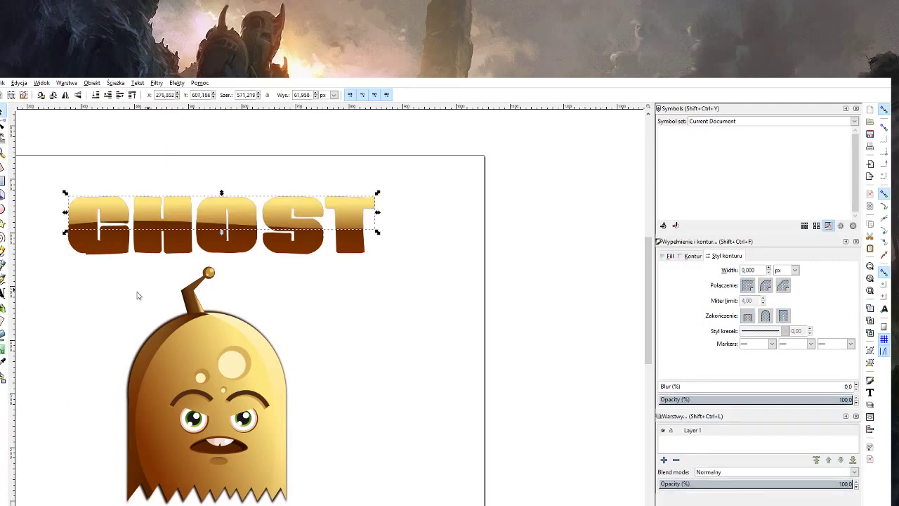
pyautogui.moveTo(411, 160); pyautogui.dragTo(30, 288)
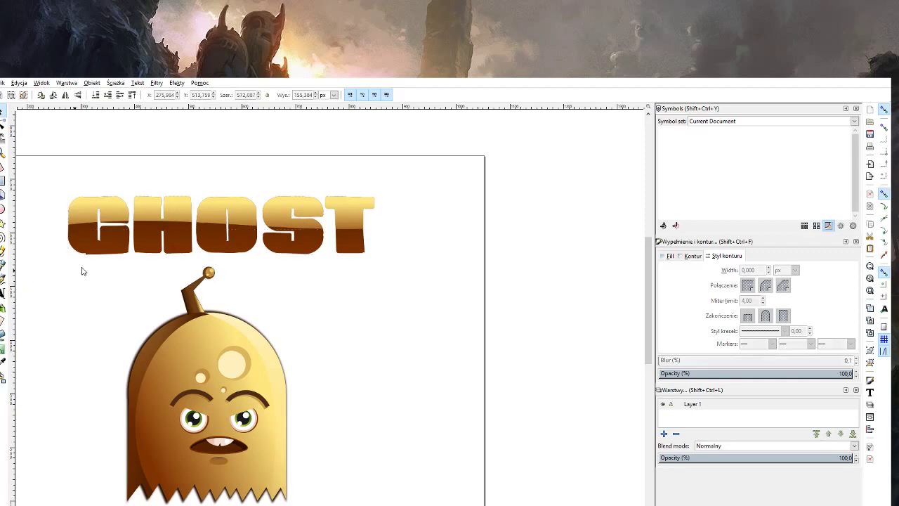
pyautogui.click(109, 243)
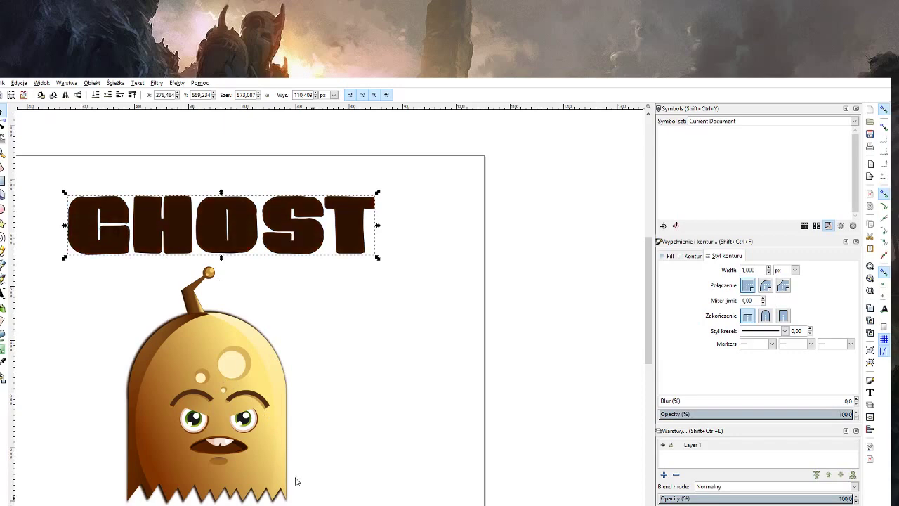
pyautogui.click(96, 94)
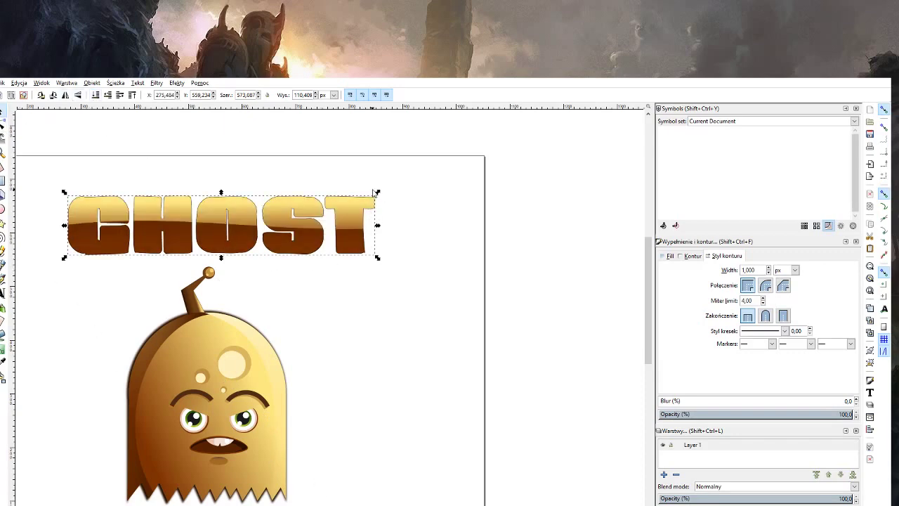
pyautogui.click(770, 268)
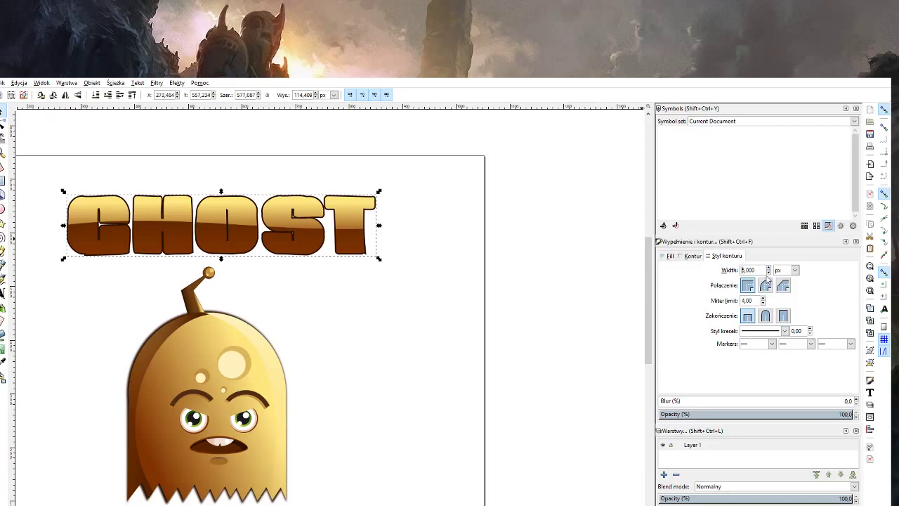
pyautogui.click(769, 274)
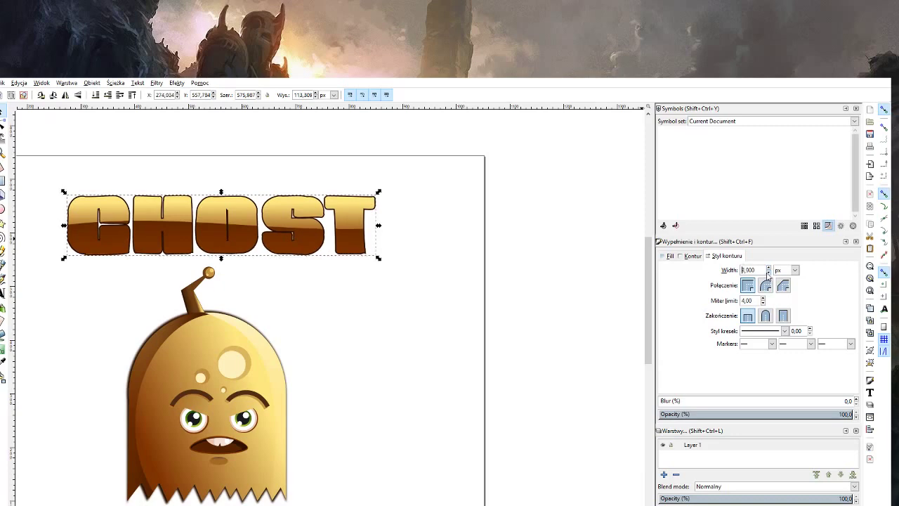
pyautogui.press('z')
pyautogui.scroll(-2, 415, 342)
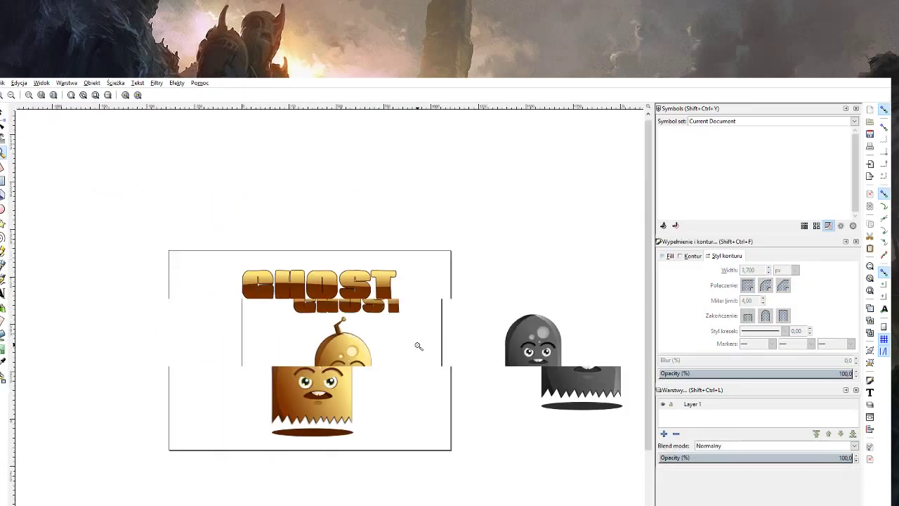
pyautogui.scroll(-1, 406, 339)
pyautogui.scroll(2, 404, 337)
pyautogui.scroll(1, 404, 338)
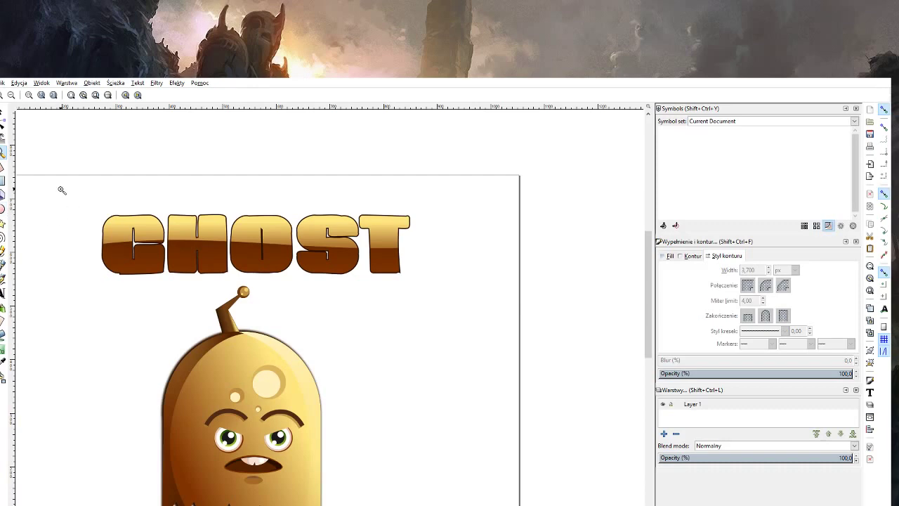
pyautogui.keyDown('shift'); pyautogui.click(170, 312); pyautogui.keyUp('shift')
pyautogui.keyDown('shift'); pyautogui.click(169, 311); pyautogui.keyUp('shift')
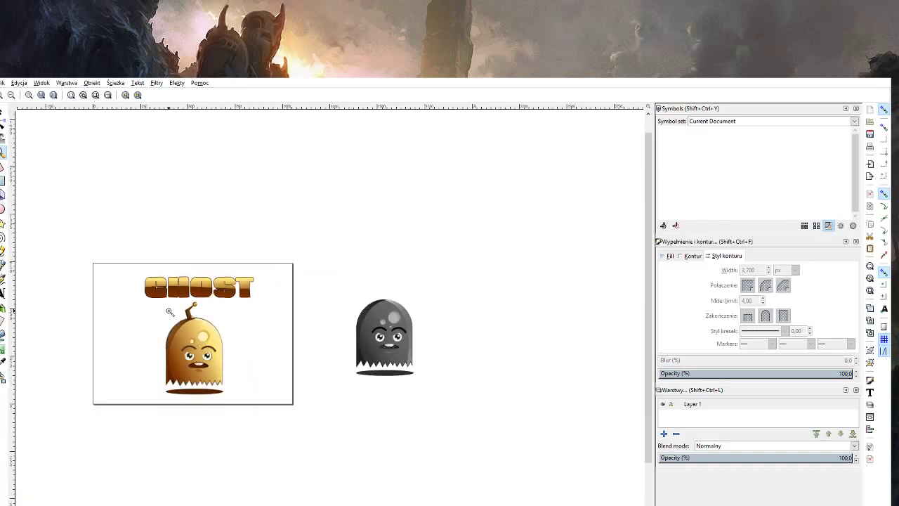
pyautogui.click(180, 313)
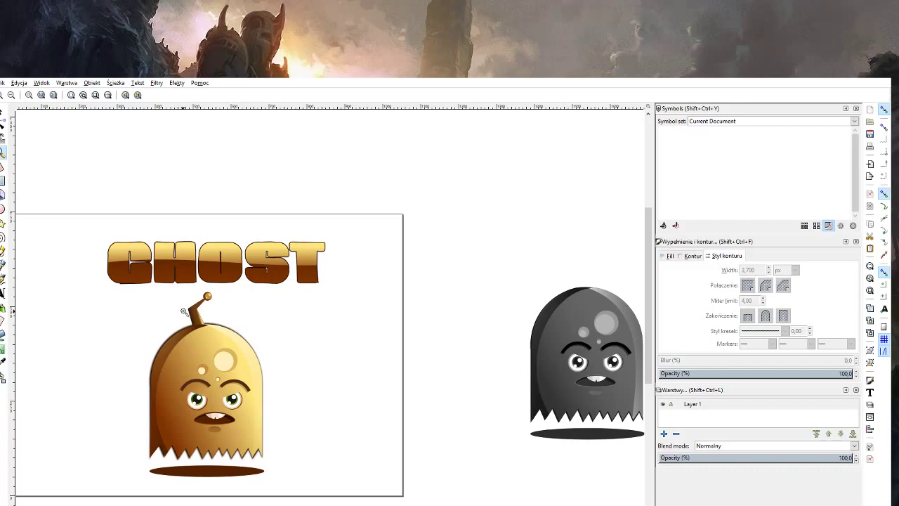
pyautogui.click(201, 274)
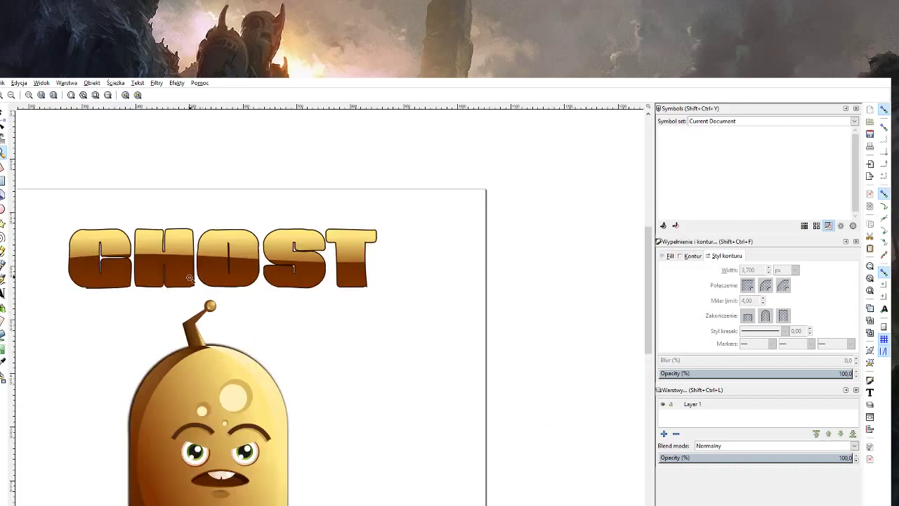
pyautogui.click(3, 113)
pyautogui.click(80, 270)
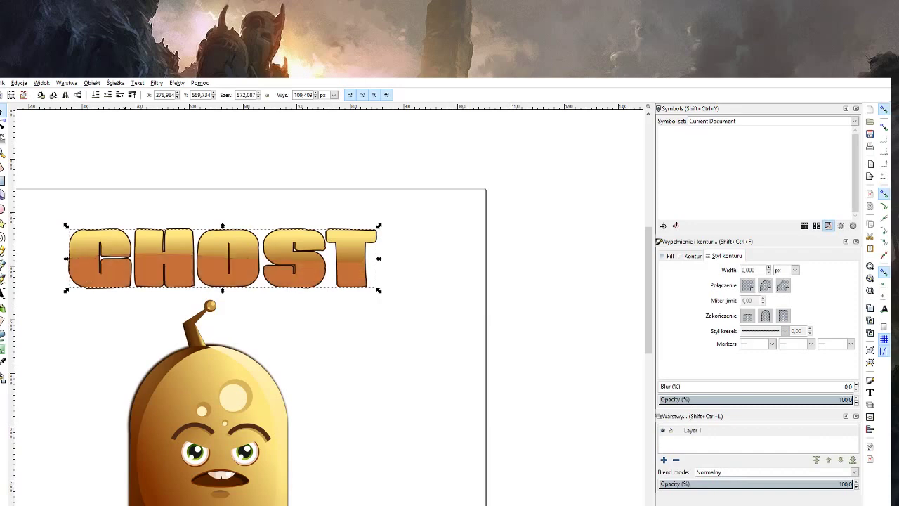
pyautogui.hotkey('ctrl', 'z')
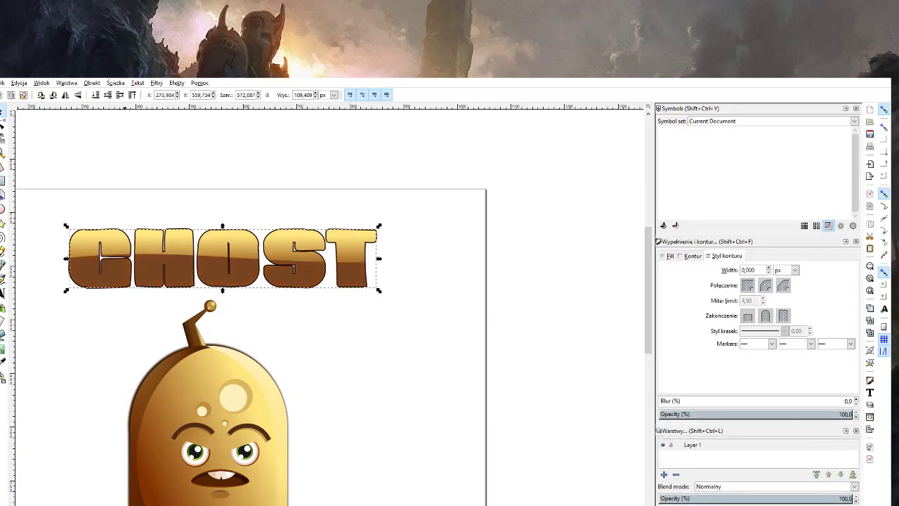
pyautogui.click(394, 388)
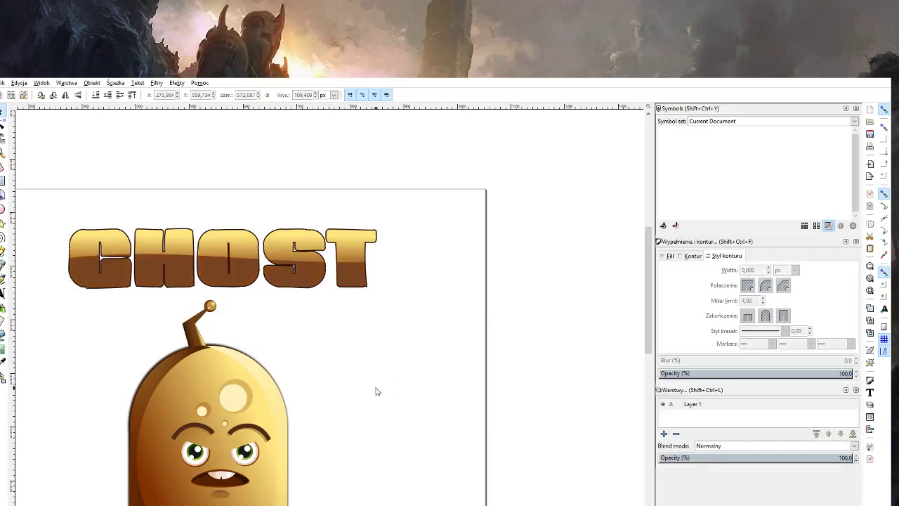
pyautogui.press('z')
pyautogui.keyDown('shift'); pyautogui.click(363, 380); pyautogui.keyUp('shift')
pyautogui.keyDown('shift'); pyautogui.click(363, 379); pyautogui.keyUp('shift')
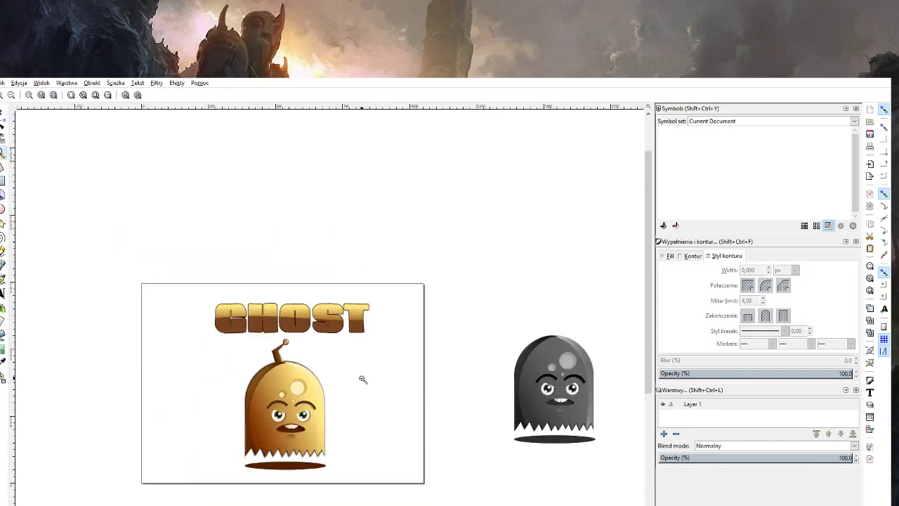
pyautogui.scroll(-2, 364, 379)
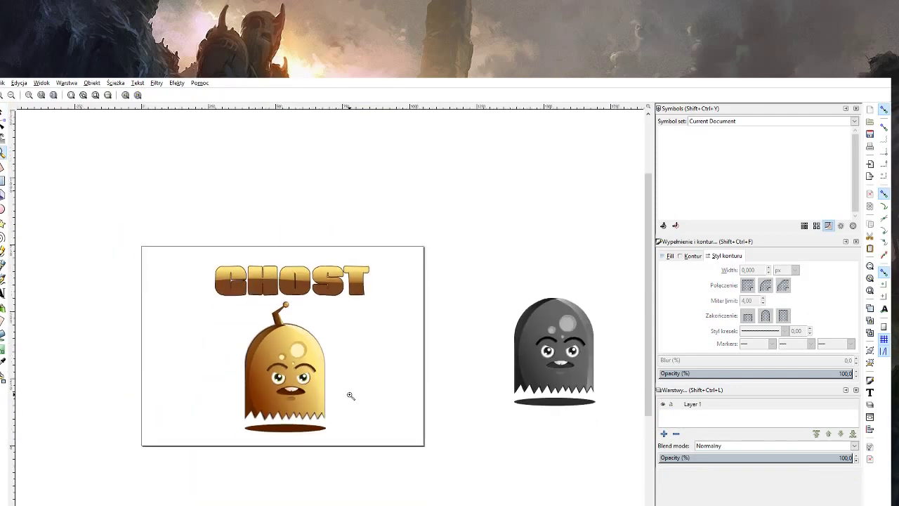